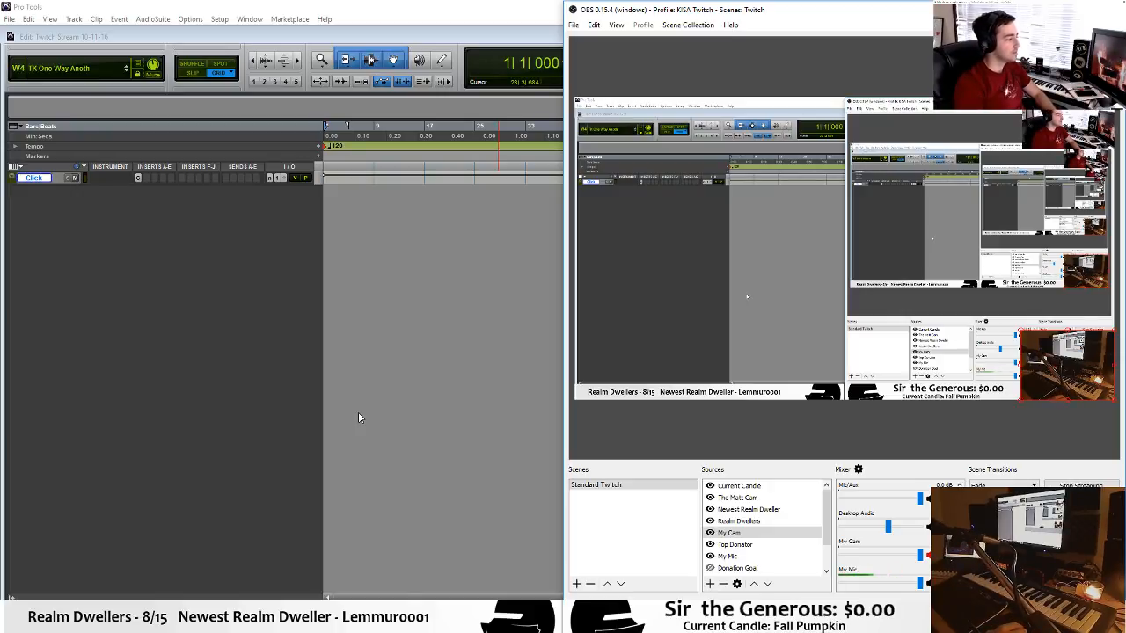
Switch to Pro Tools and create one new stereo instrument track below the Click track.
left_click(196, 6)
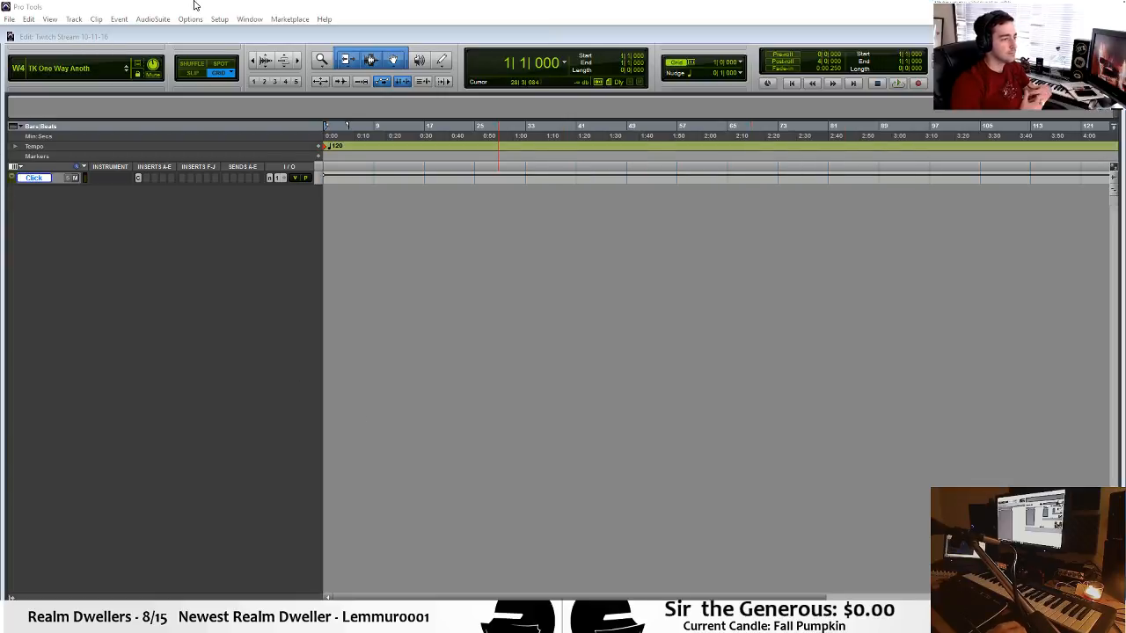
key("ctrl+shift+n")
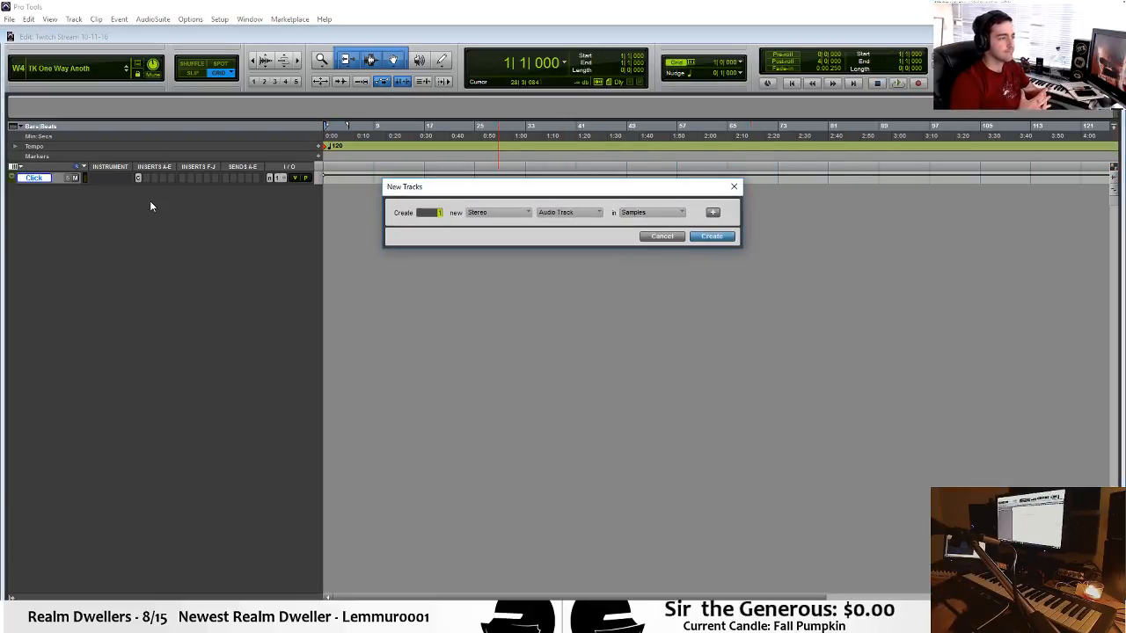
key("Return")
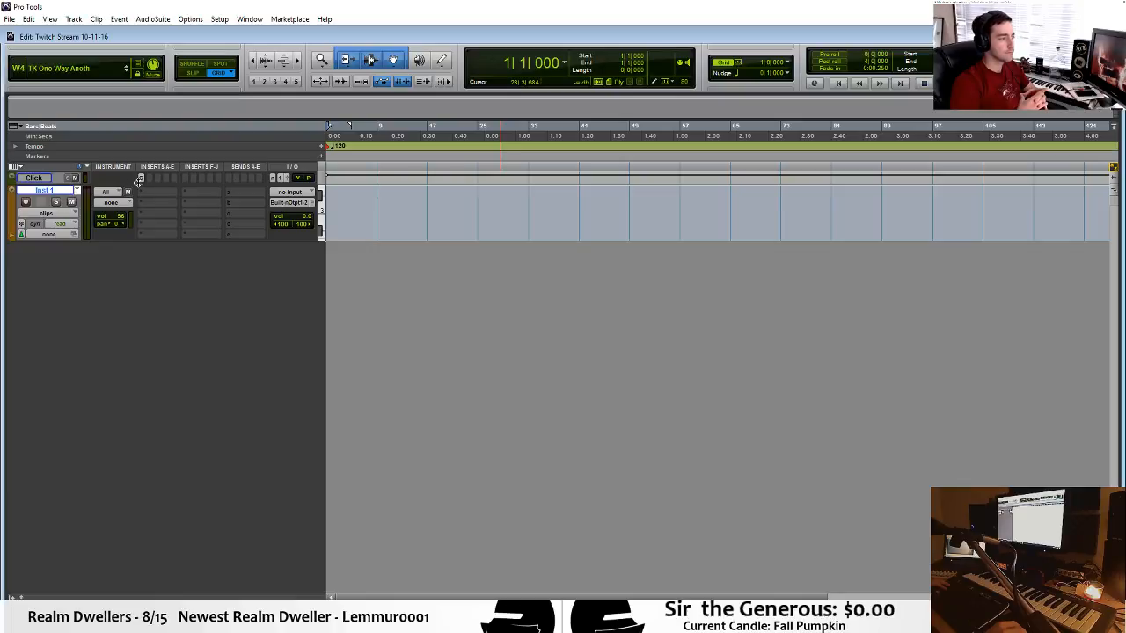
Insert the stereo Battery 4 instrument plug-in in the first insert slot of the new instrument track.
left_click(161, 196)
mouse_move(216, 210)
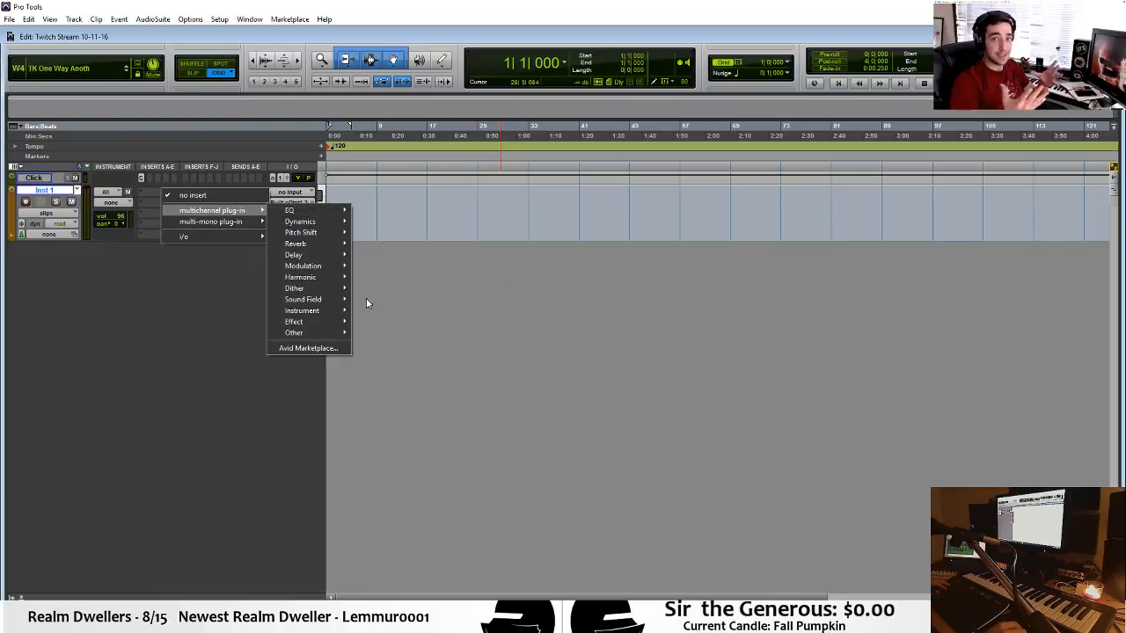
mouse_move(331, 311)
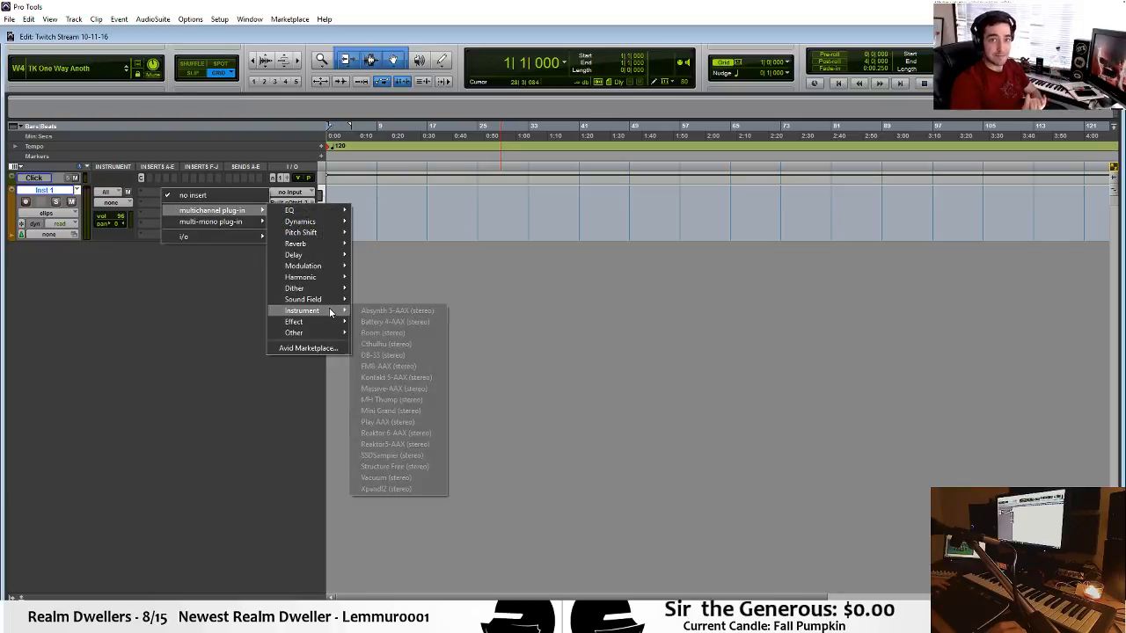
left_click(430, 324)
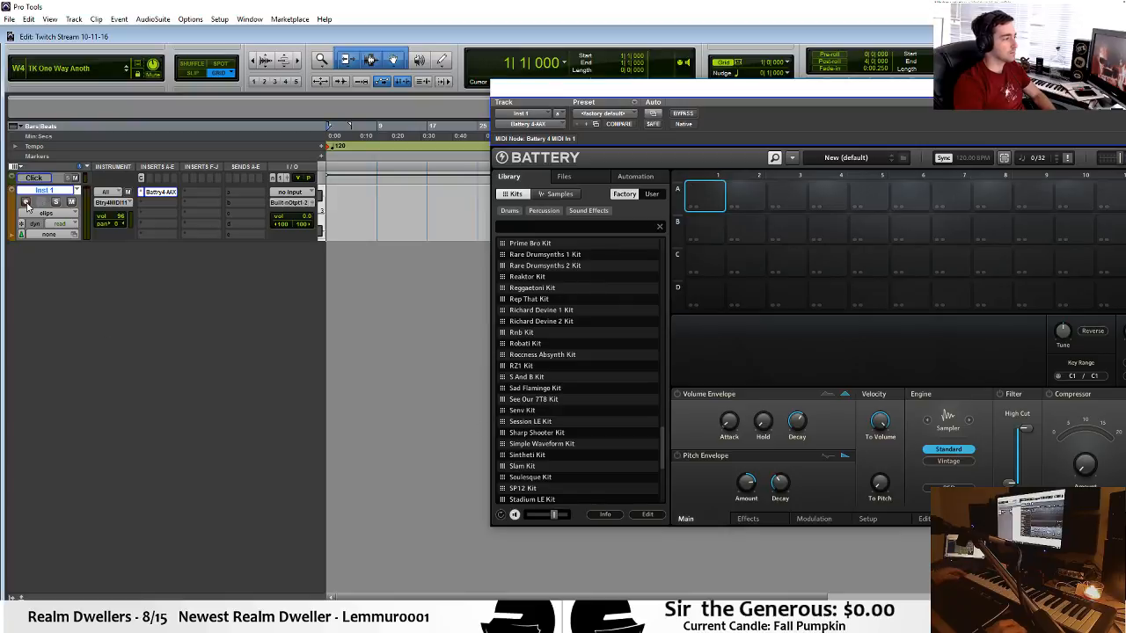
Record-enable the instrument track and load the Prime Bro Kit from the Battery factory library.
left_click(26, 205)
left_click_drag(907, 92, 758, 92)
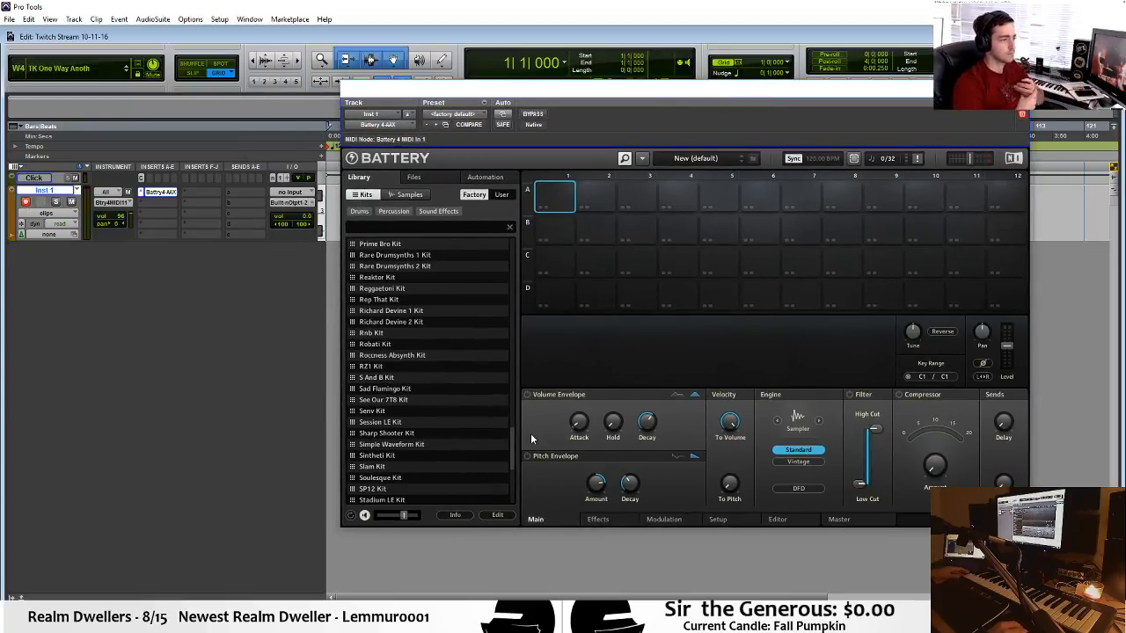
scroll(510, 442, "up", 1)
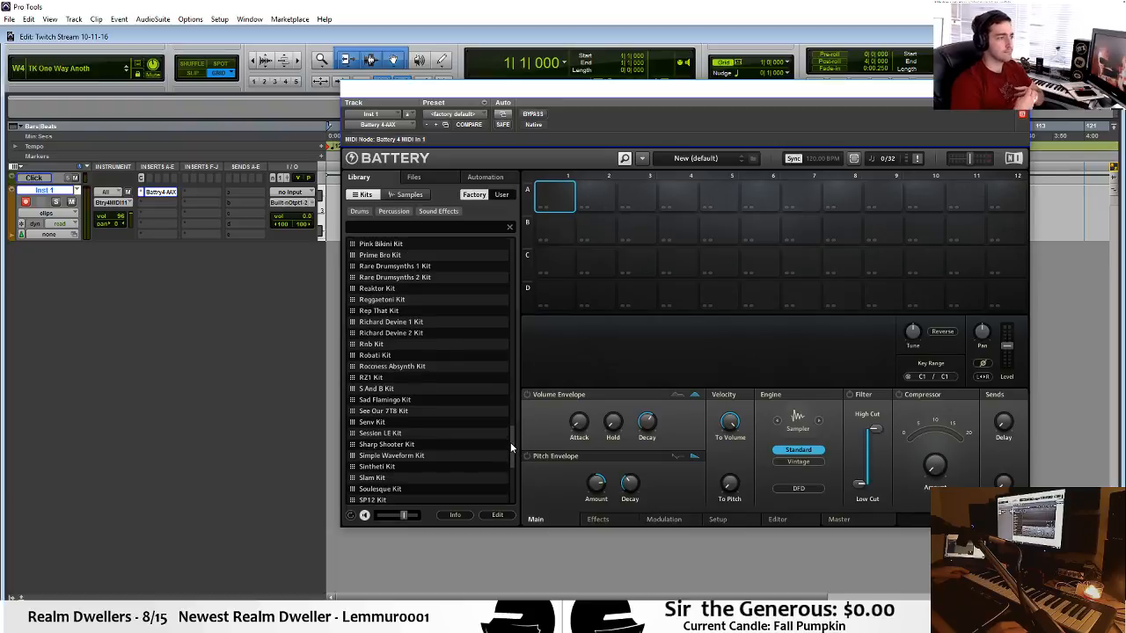
left_click(409, 254)
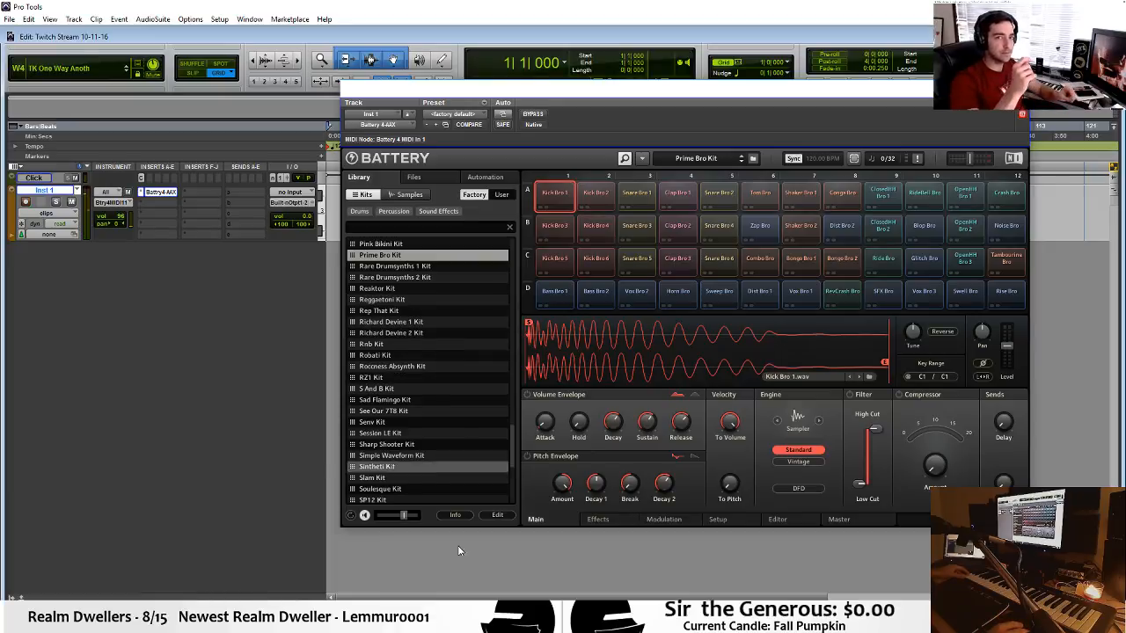
Switch to OBS and check the device properties of the My Mic source.
left_click(467, 620)
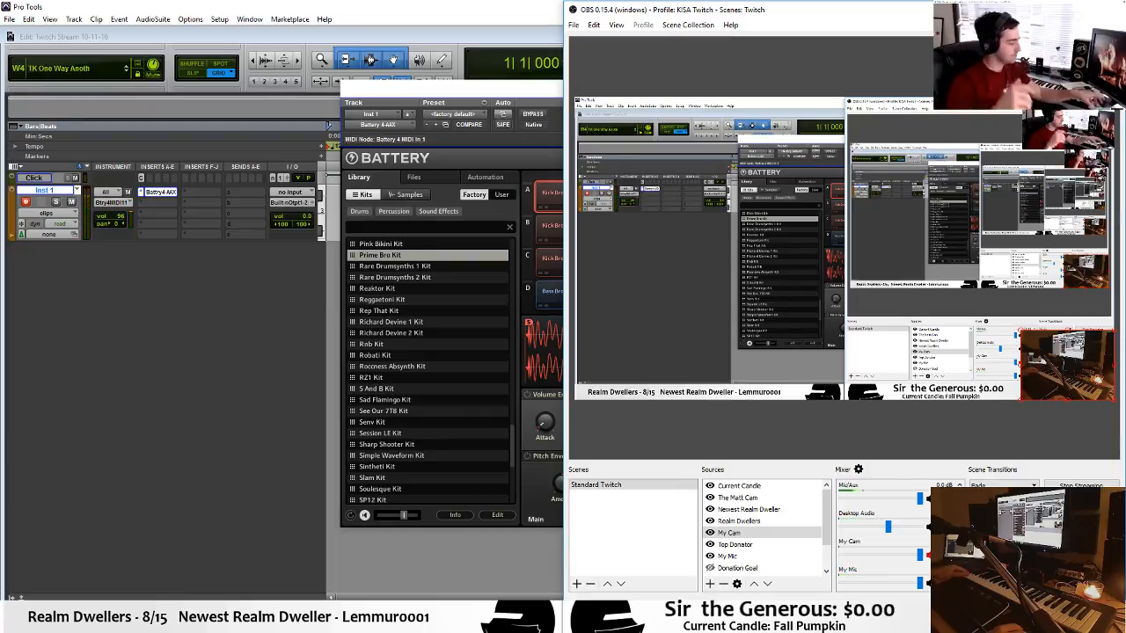
left_click(972, 567)
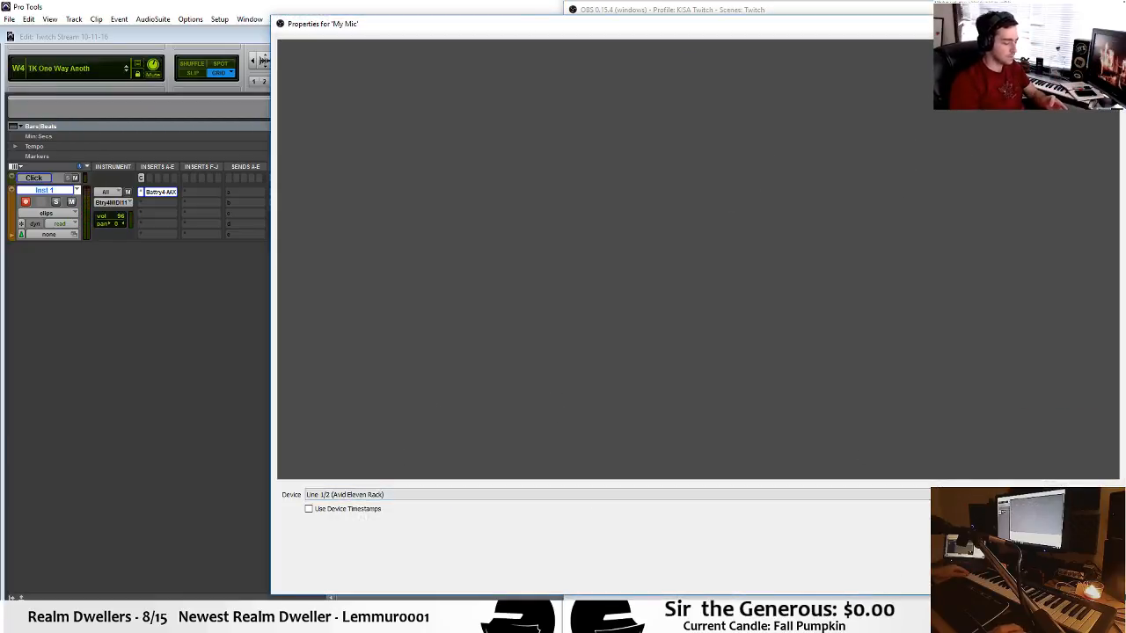
left_click(1051, 583)
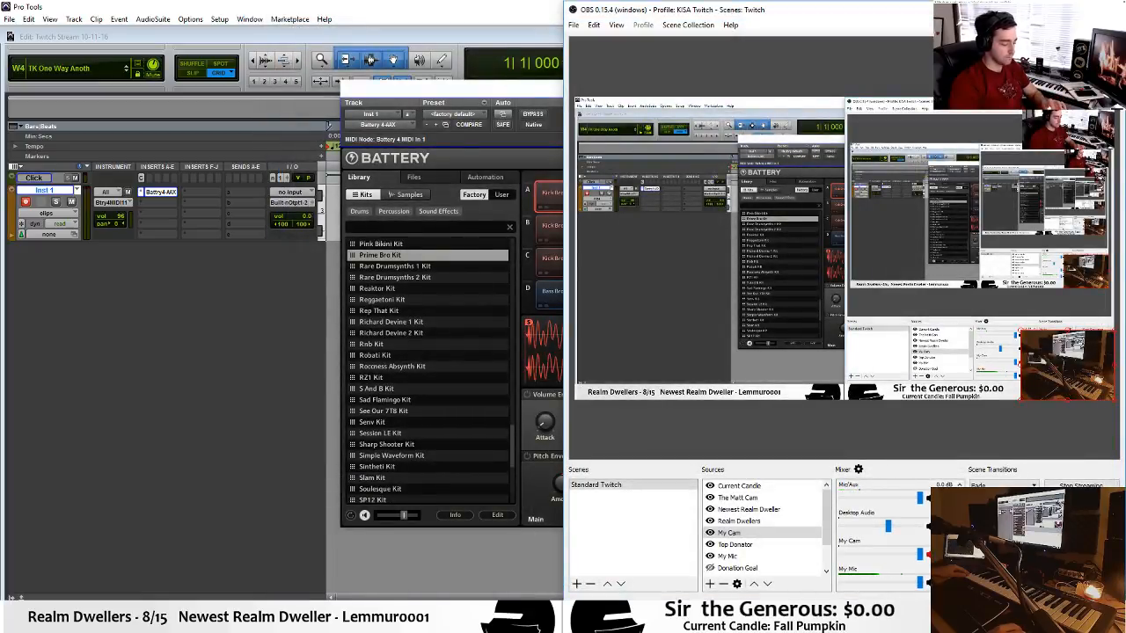
left_click(973, 563)
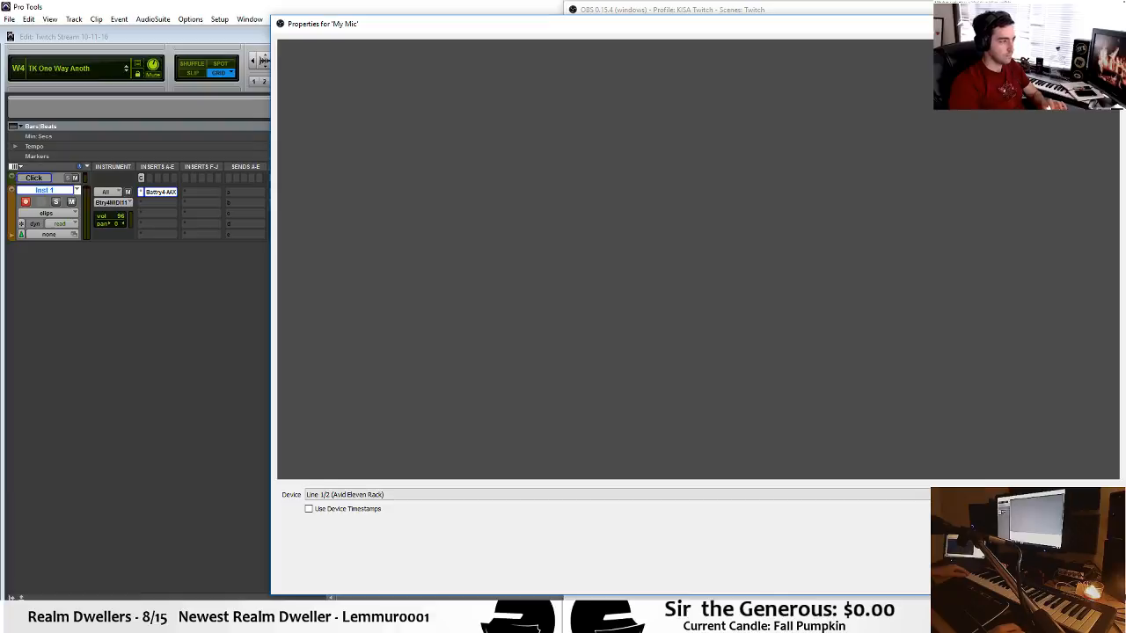
left_click(1050, 582)
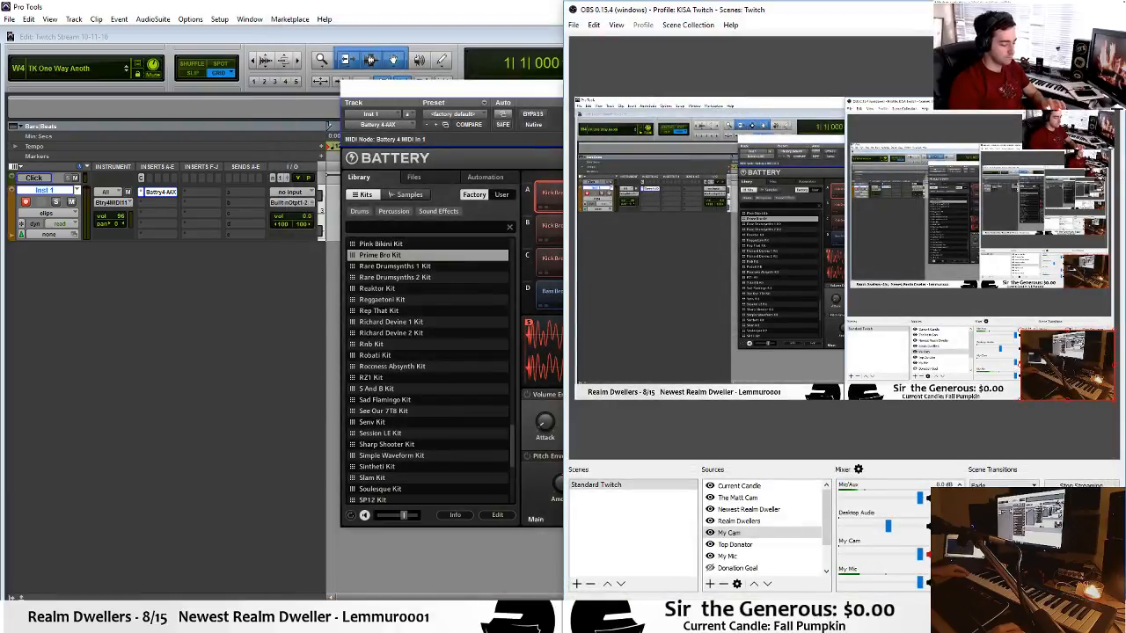
Set the close threshold of My Mic's Noise Gate filter to -35 dB and close the filter settings.
left_click(969, 587)
left_click_drag(972, 387, 971, 368)
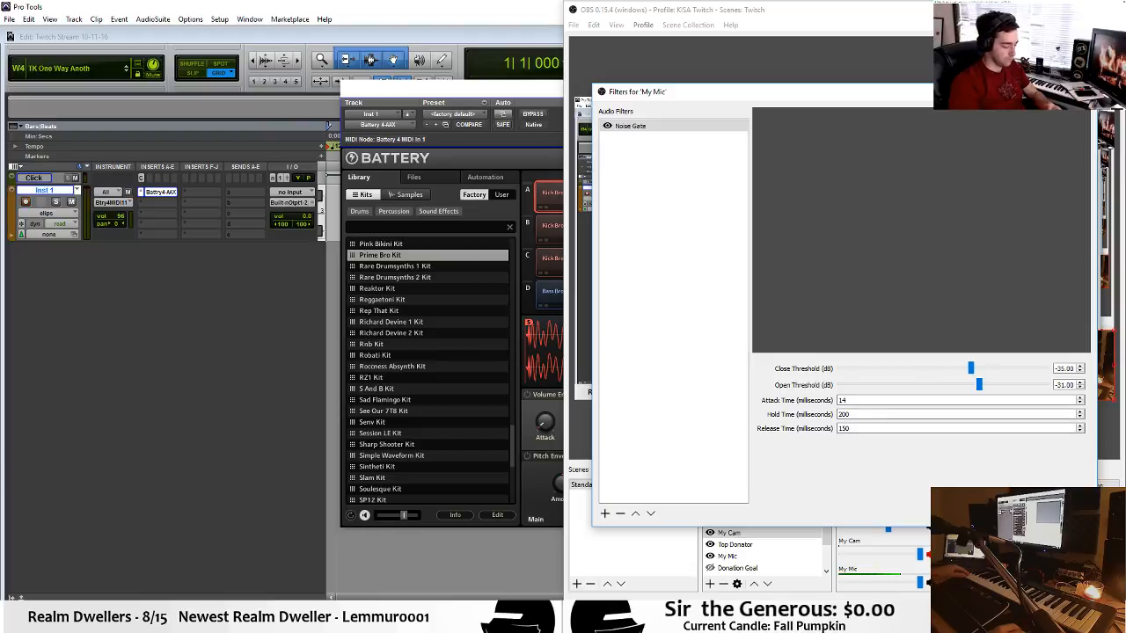
left_click(1061, 513)
Switch back to Pro Tools and rename the instrument track as Drums.
left_click(319, 5)
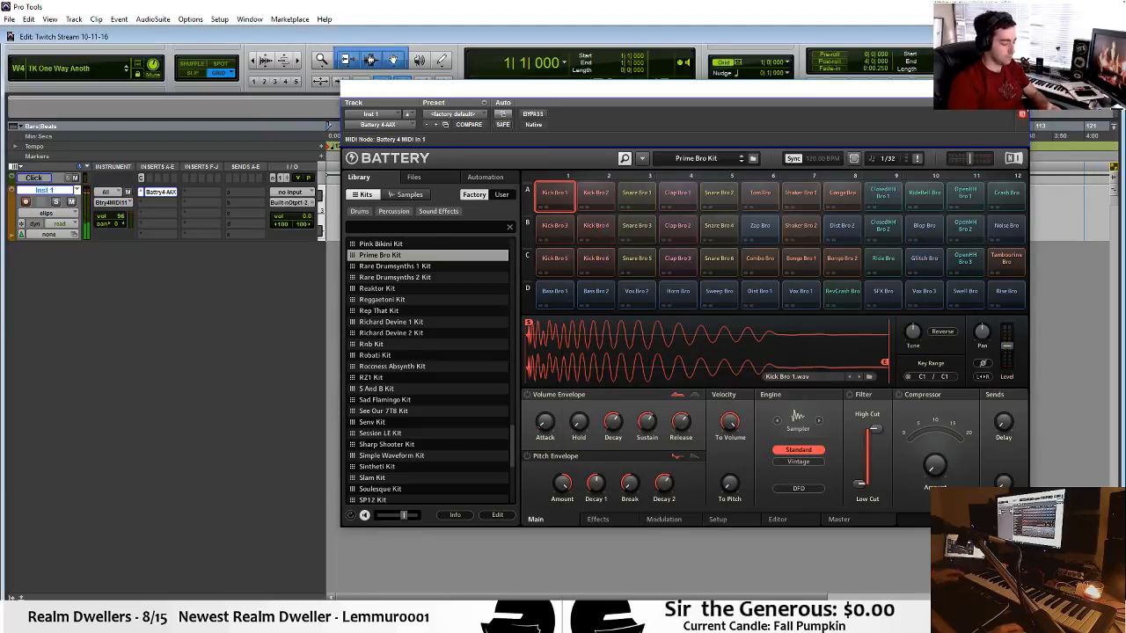
double_click(35, 190)
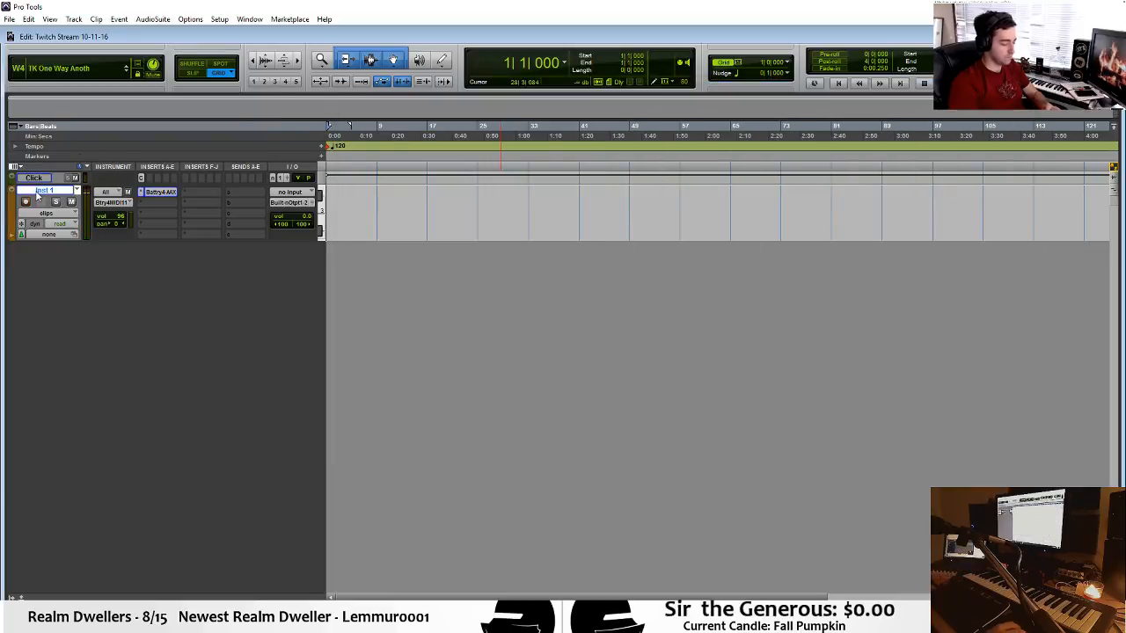
type("Drums")
key("Return")
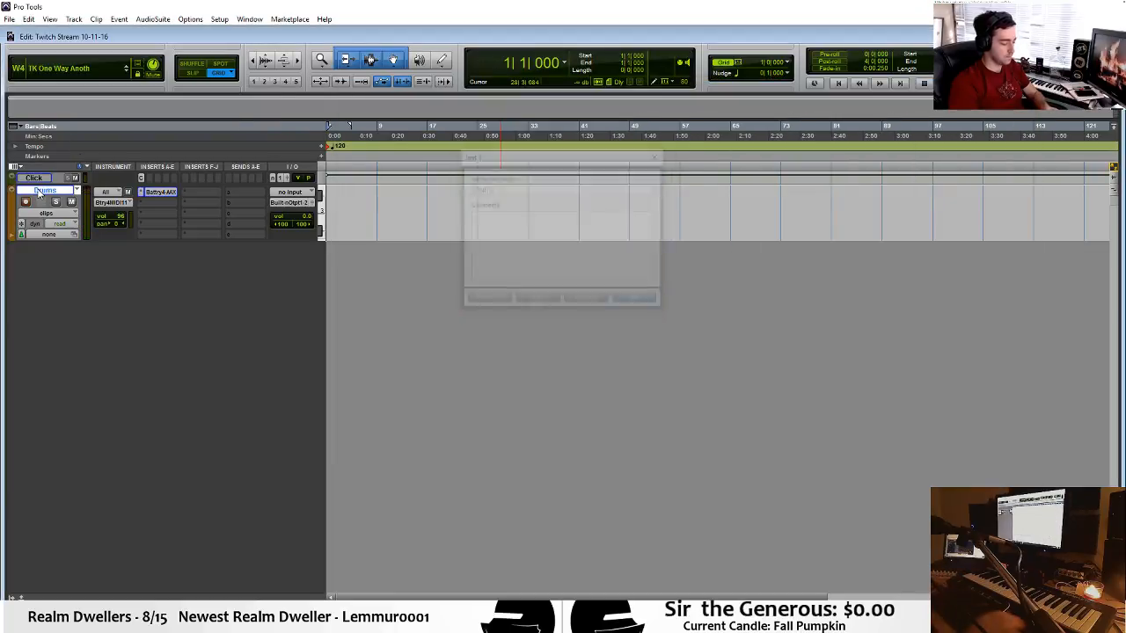
Change the Drums track colour to bright red and close the colour palette.
double_click(15, 210)
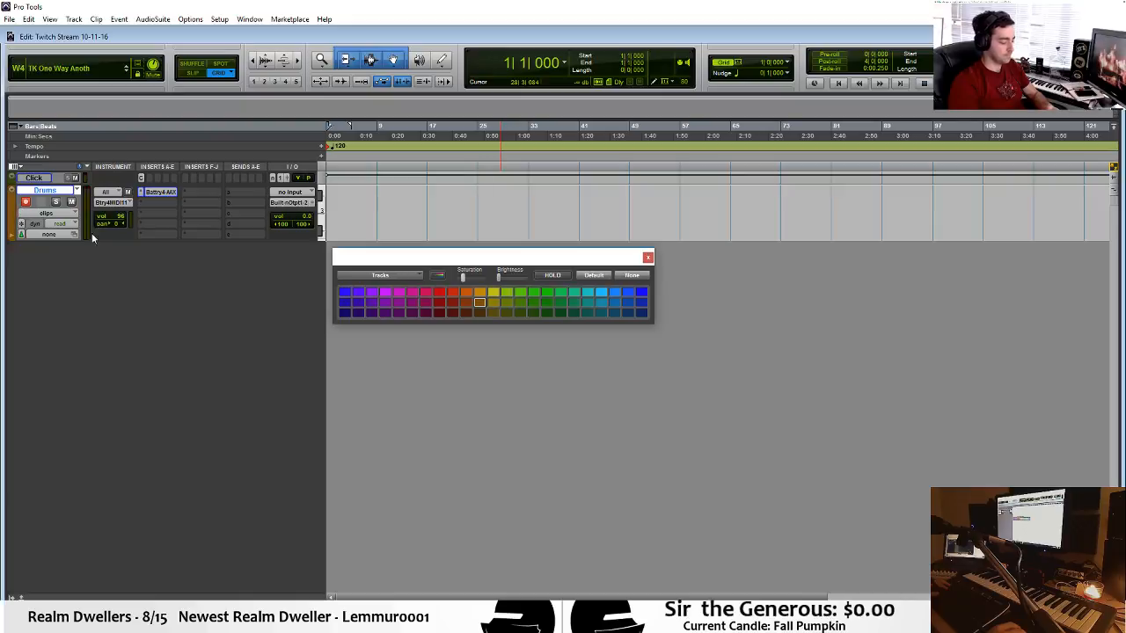
left_click(438, 297)
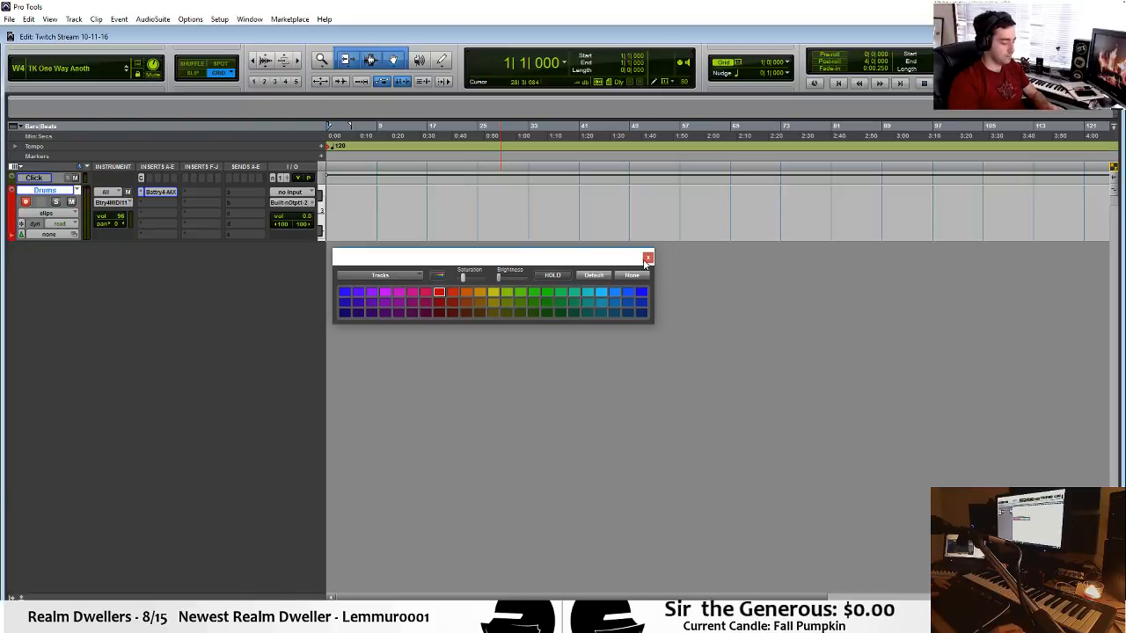
left_click(647, 257)
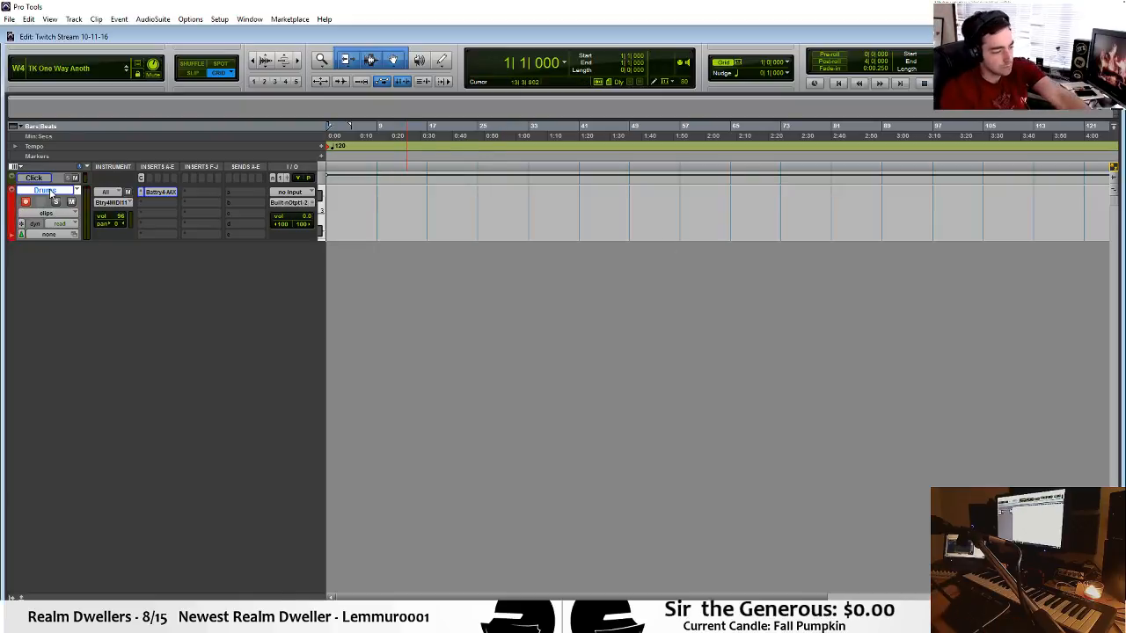
Create one new stereo Aux Input track below the Drums track.
key("ctrl+shift+n")
key("ctrl+Right")
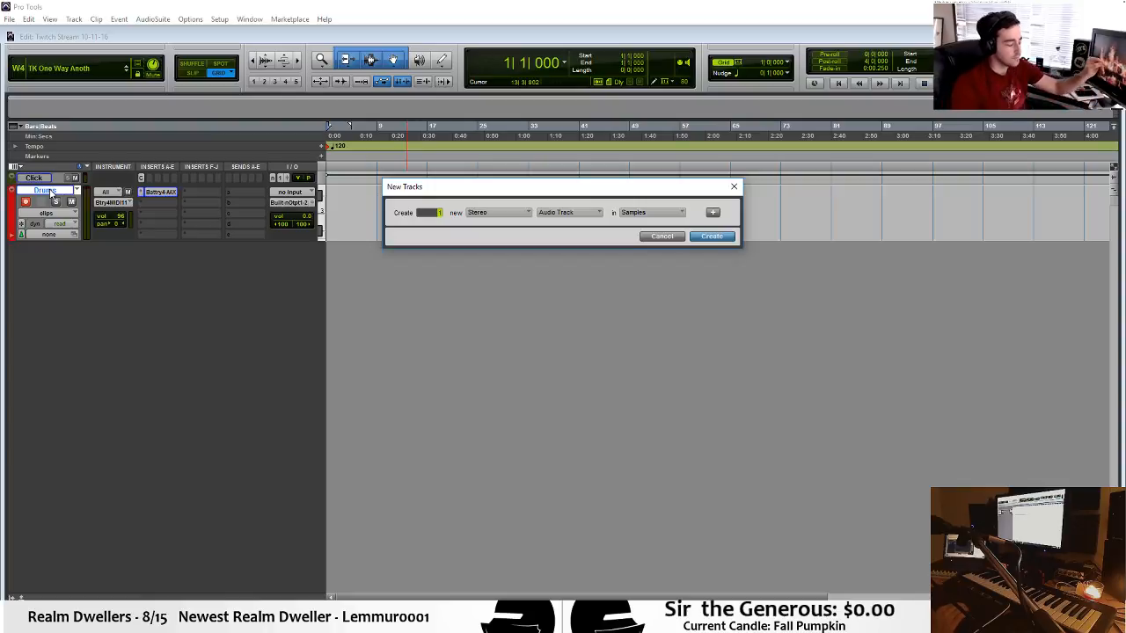
key("ctrl+Down")
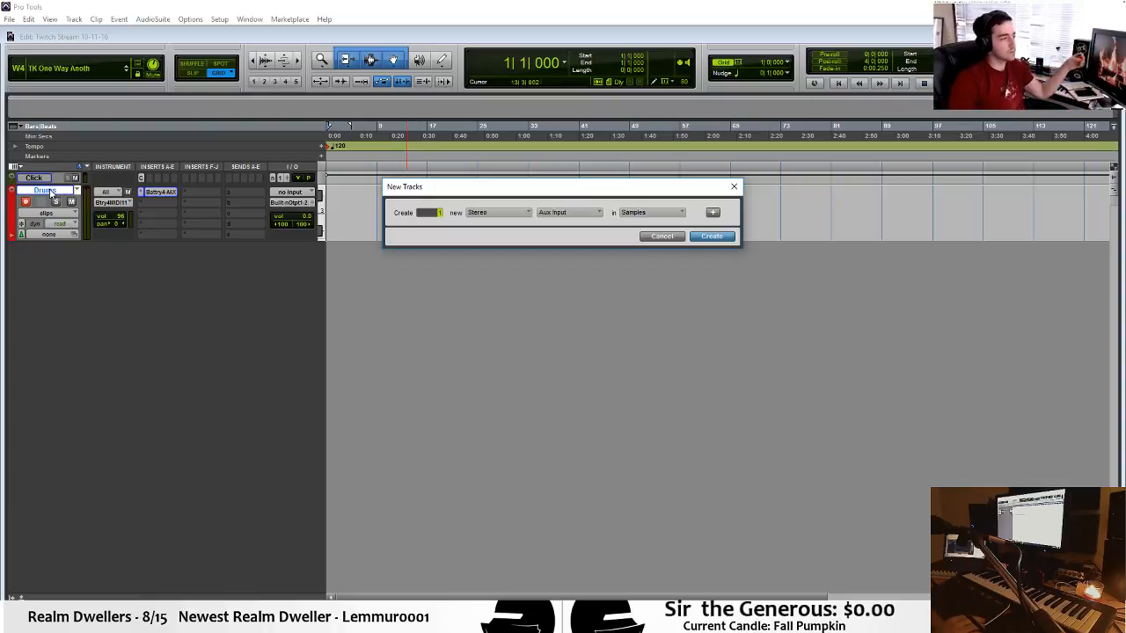
key("Return")
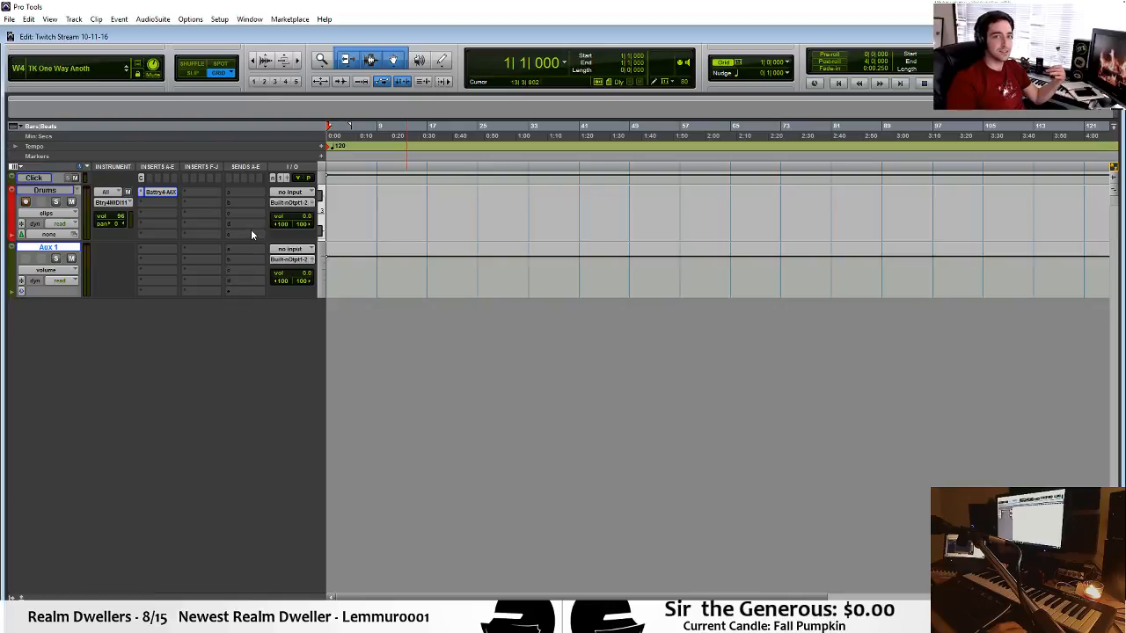
Assign the first send of the Drums track to the Drum Effects (Stereo) bus.
left_click(245, 192)
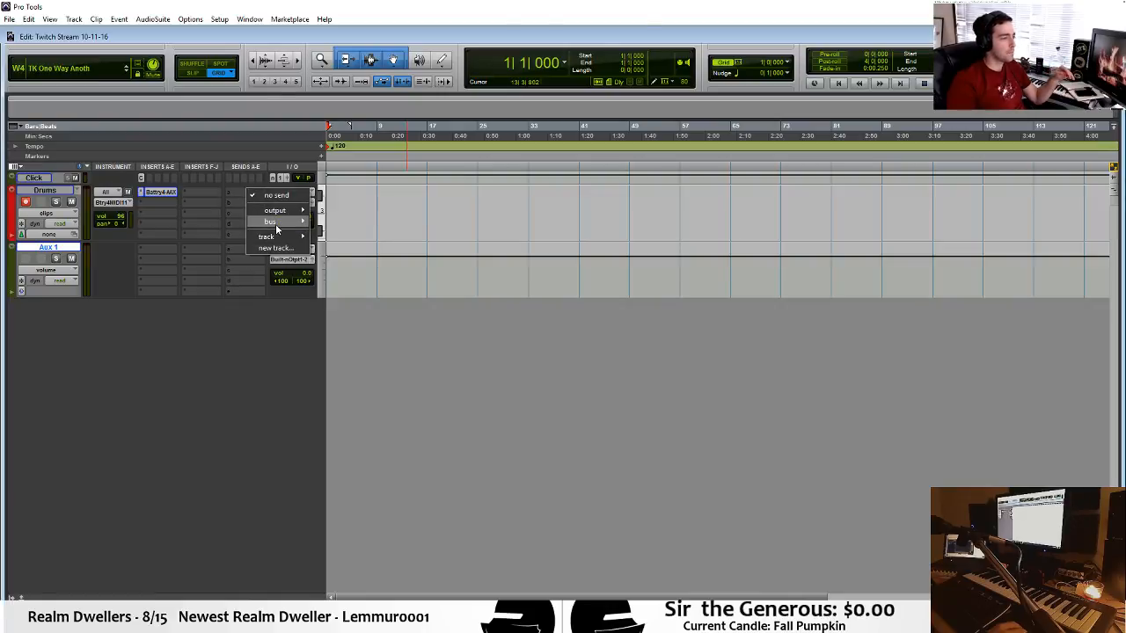
mouse_move(275, 223)
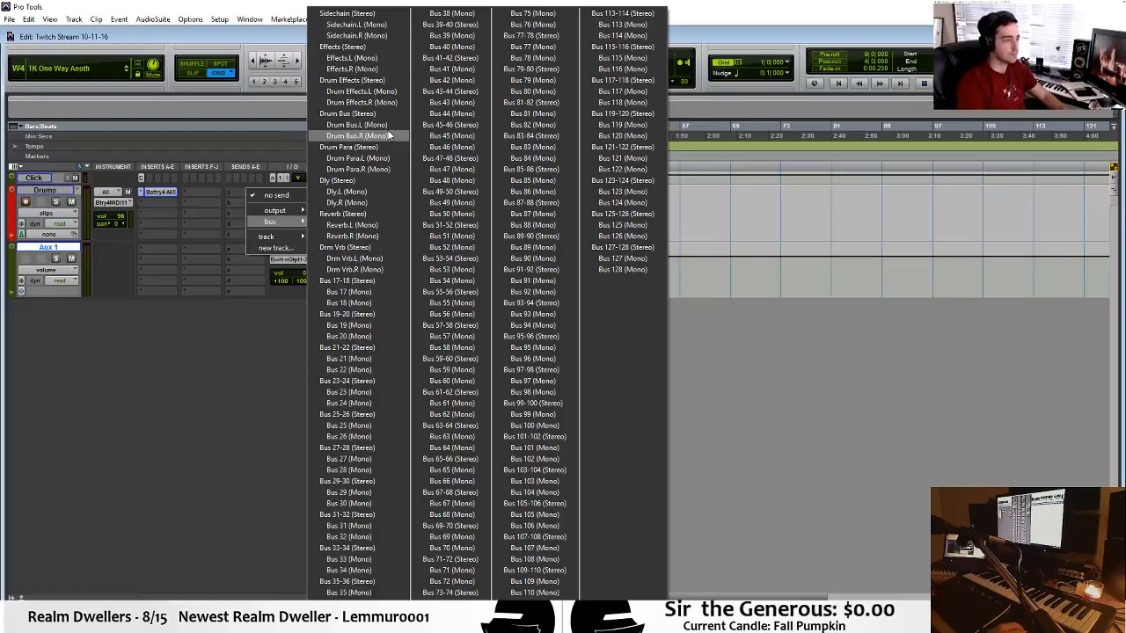
left_click(387, 80)
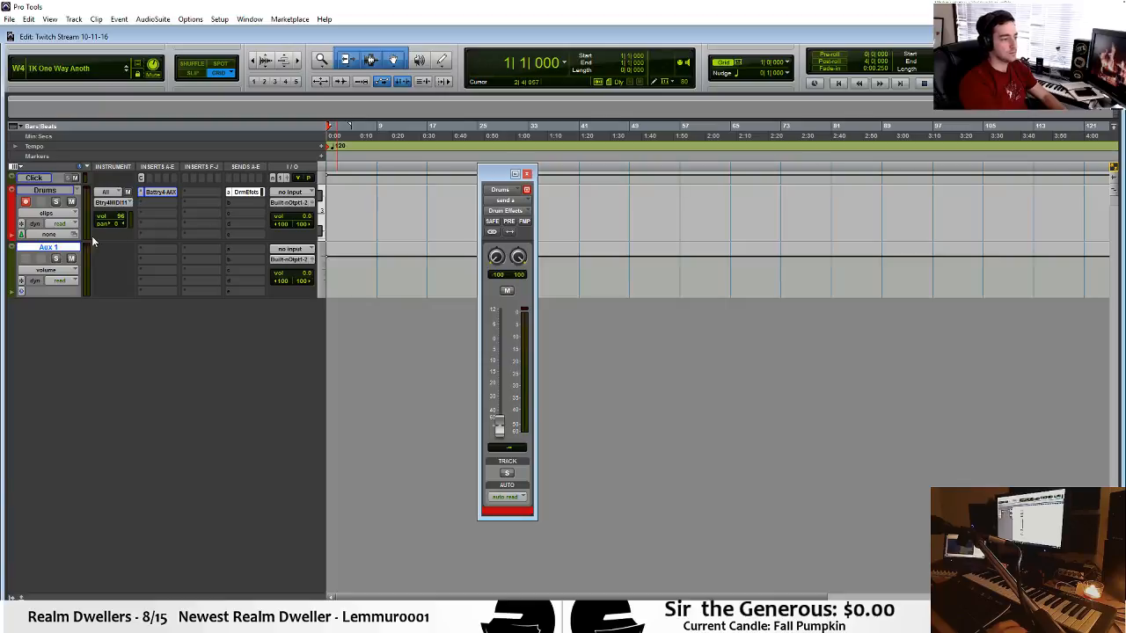
Insert the harmonic plug-in GTR Tool Rack (stereo) in the first insert slot of the Aux 1 track.
left_click(150, 251)
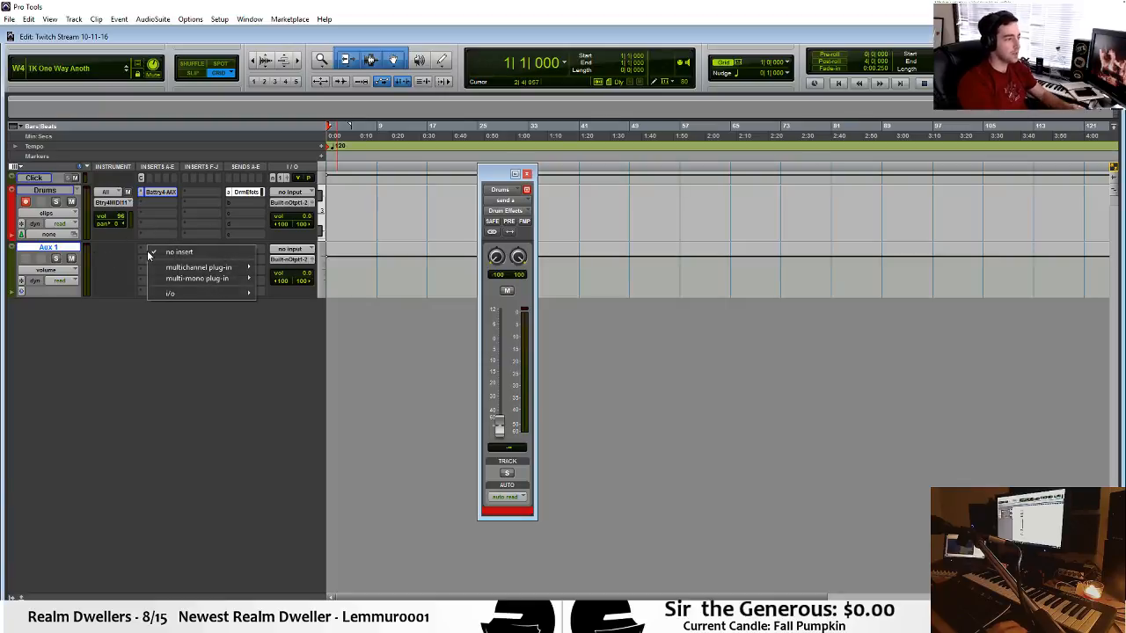
mouse_move(220, 266)
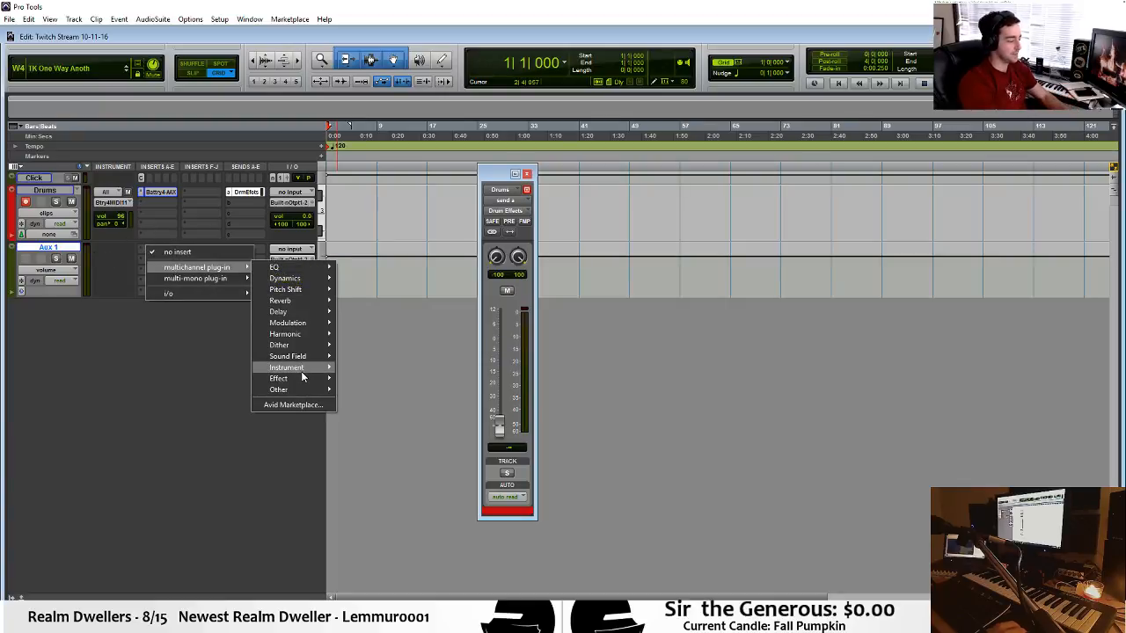
mouse_move(299, 368)
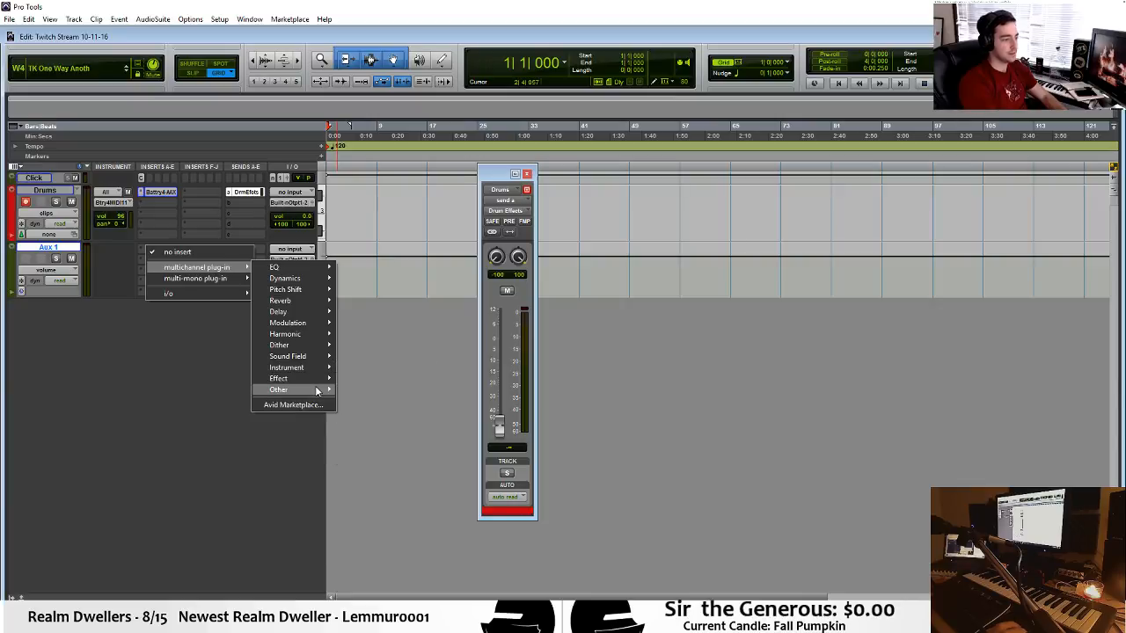
mouse_move(317, 334)
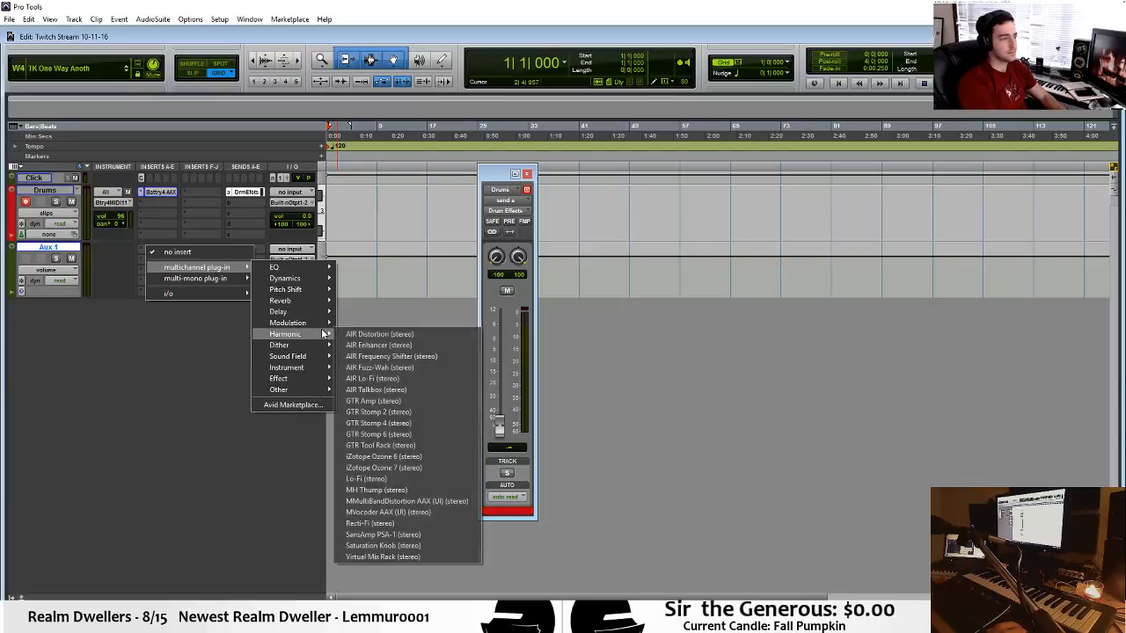
left_click(427, 446)
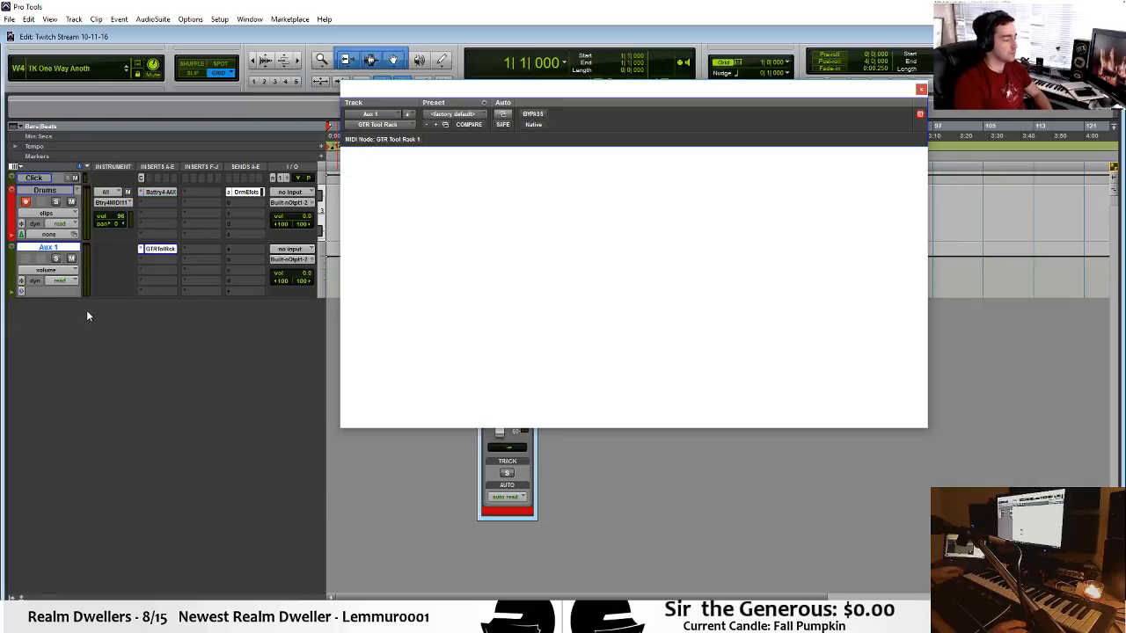
Arrange the GTR Tool Rack window and the Drums send fader window side by side without overlap.
left_click_drag(623, 92, 837, 119)
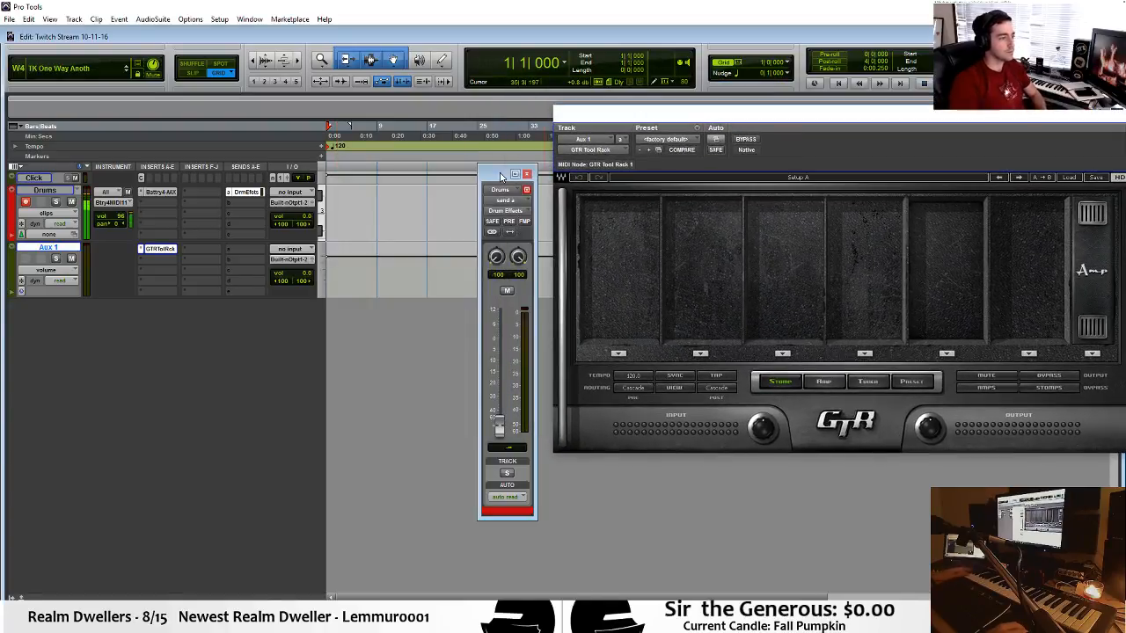
left_click_drag(501, 177, 453, 179)
left_click_drag(773, 114, 709, 129)
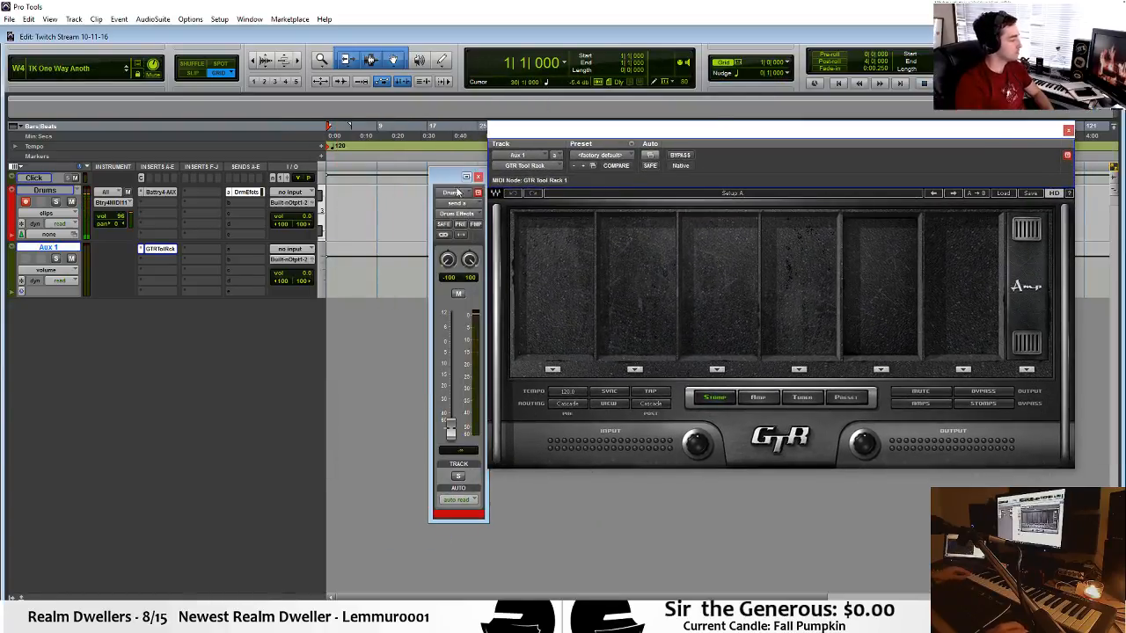
left_click_drag(457, 179, 330, 175)
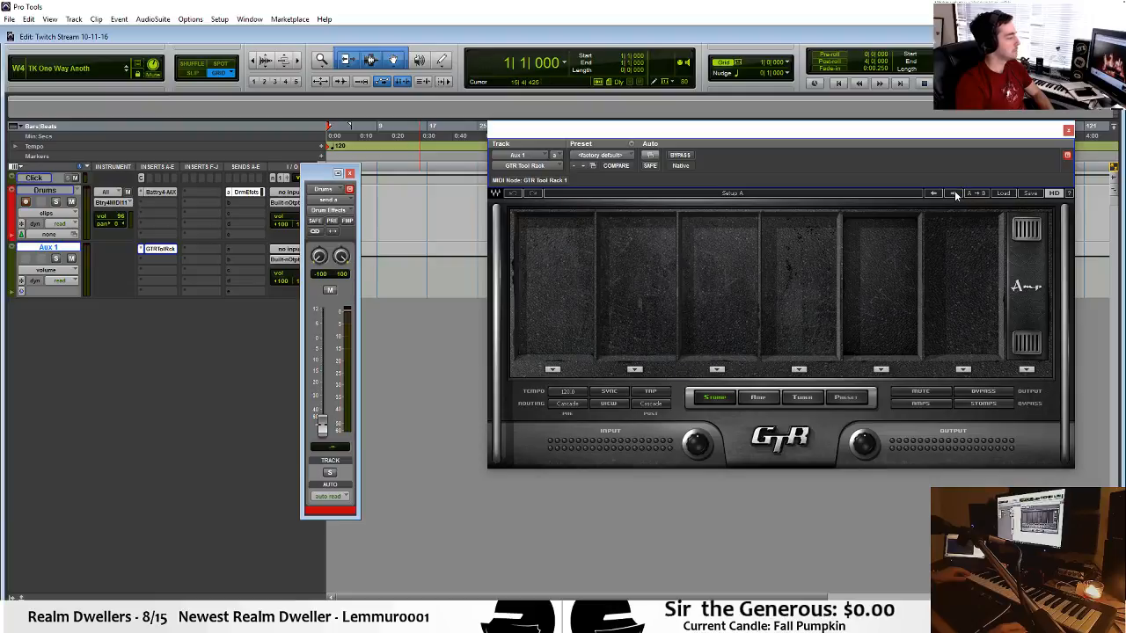
Load the Natural Beauty setup in GTR Tool Rack and set the Aux 1 input to the Drum Effects (Stereo) bus.
left_click(954, 191)
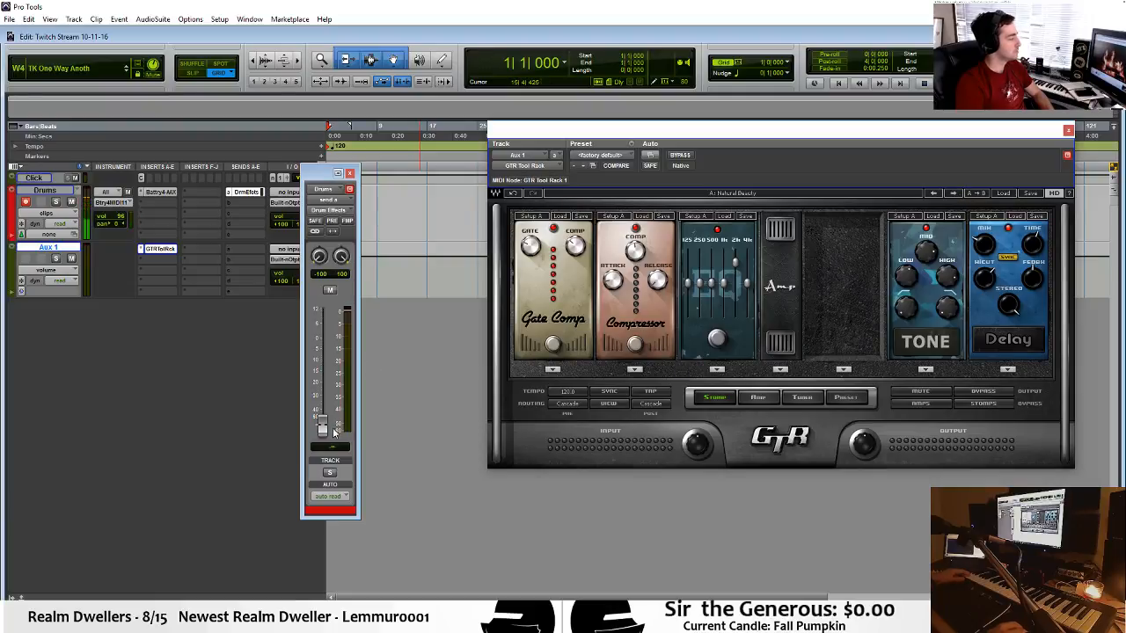
left_click(285, 254)
mouse_move(309, 277)
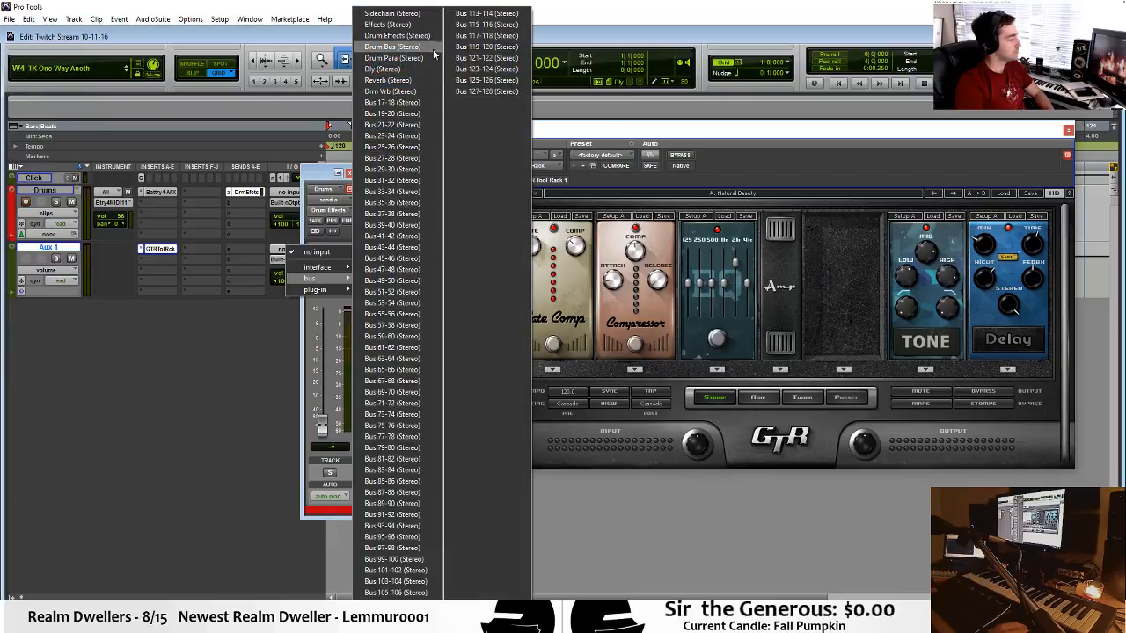
left_click(402, 35)
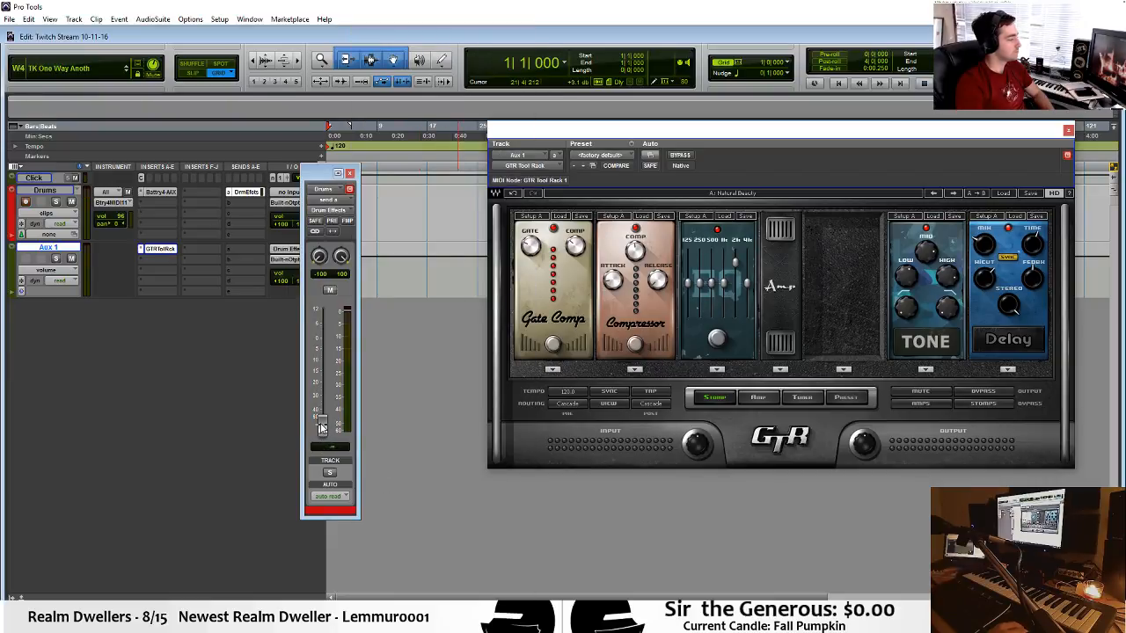
Raise the Drums track's send level and compare the drum sound with GTR Tool Rack bypassed and active.
left_click_drag(321, 427, 324, 341)
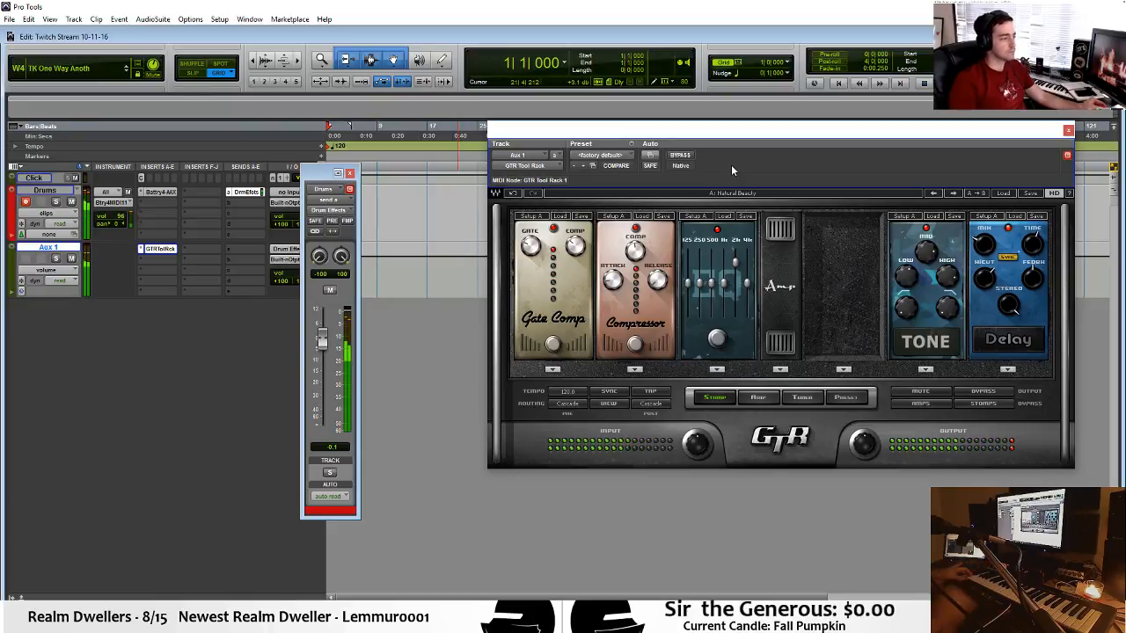
left_click(689, 157)
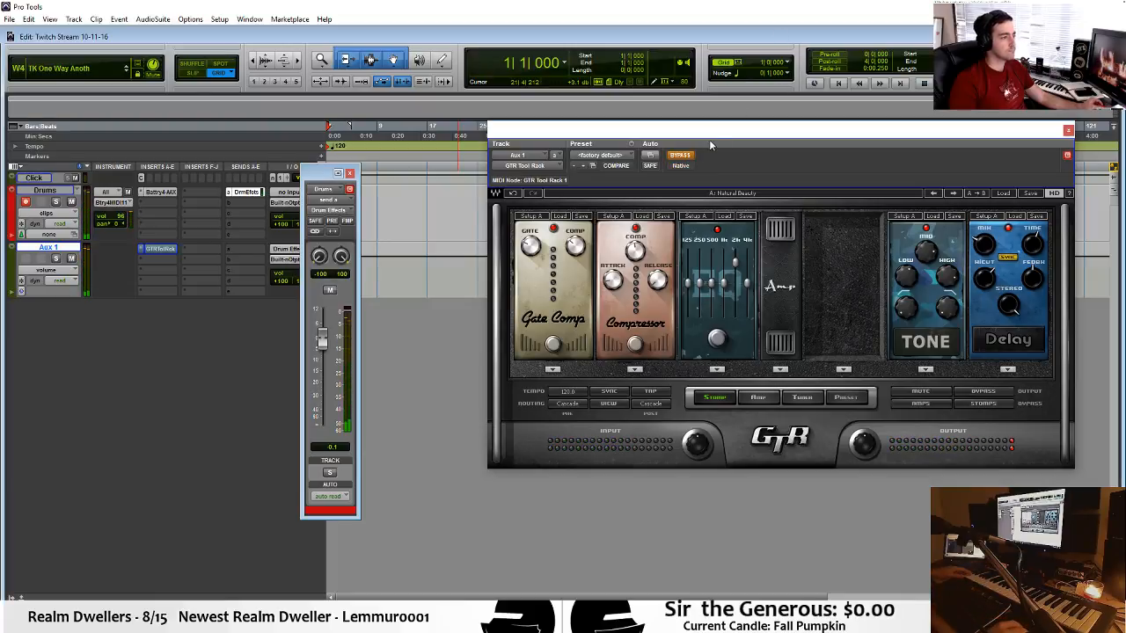
left_click(685, 156)
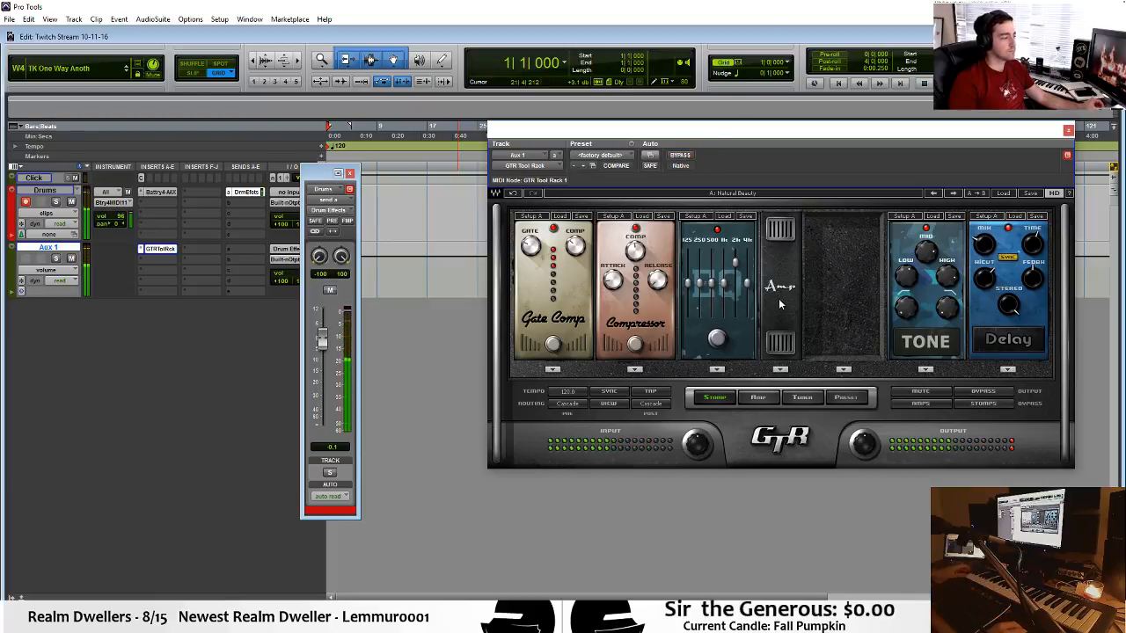
Audition GTR Tool Rack setups such as Big Dry Clean, CleanRhythm and CleanTrem, ending on the one after Under The Fridge.
left_click(954, 192)
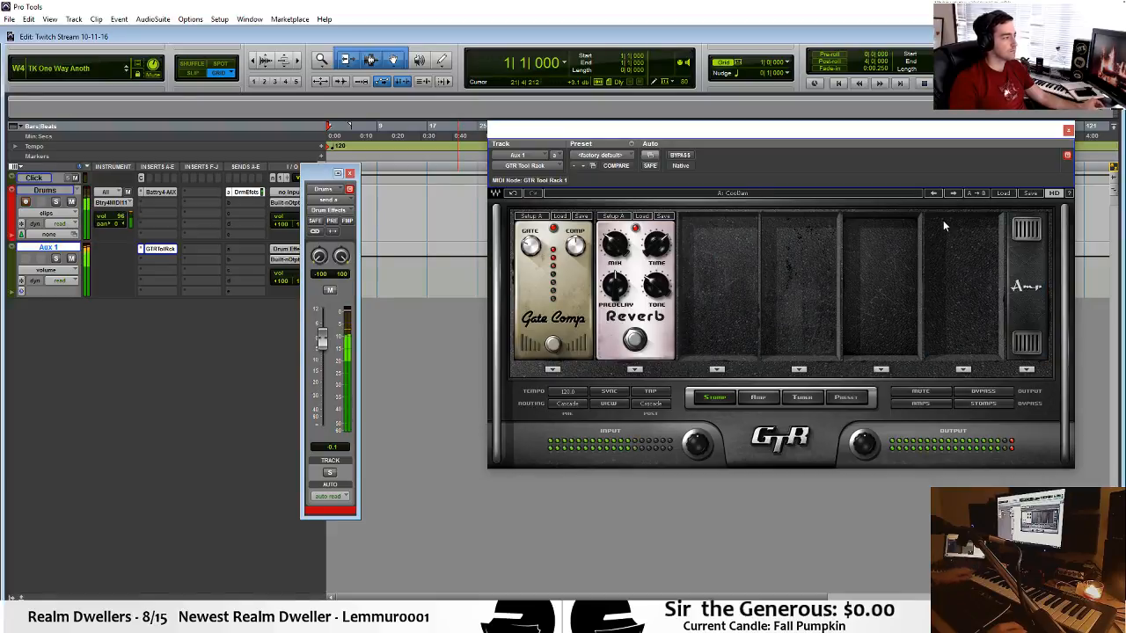
left_click(953, 194)
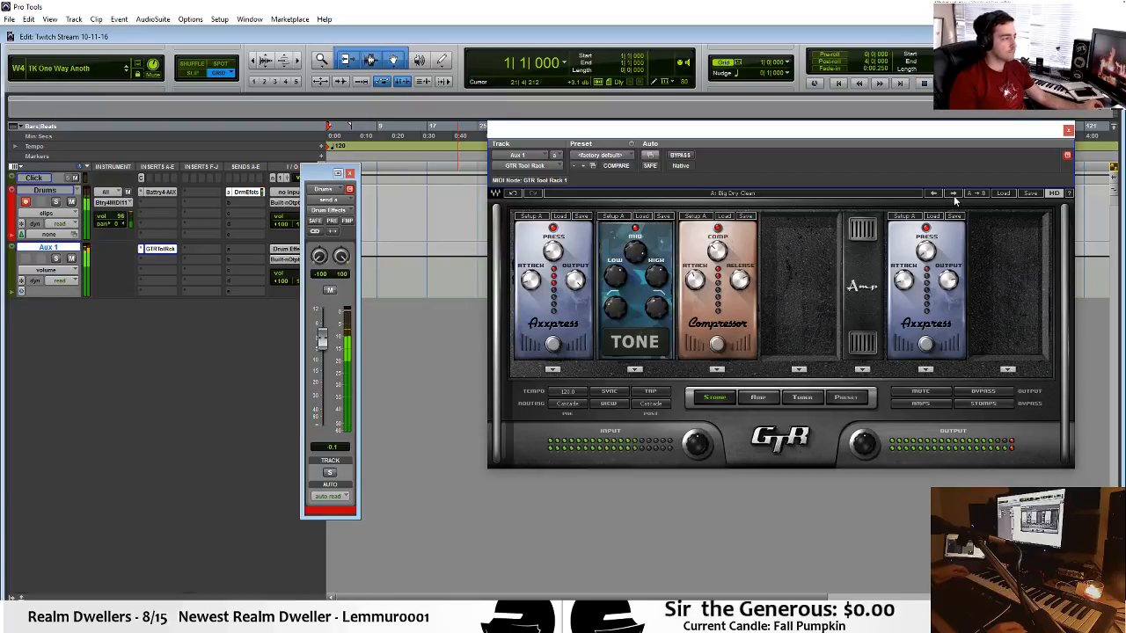
left_click(1001, 193)
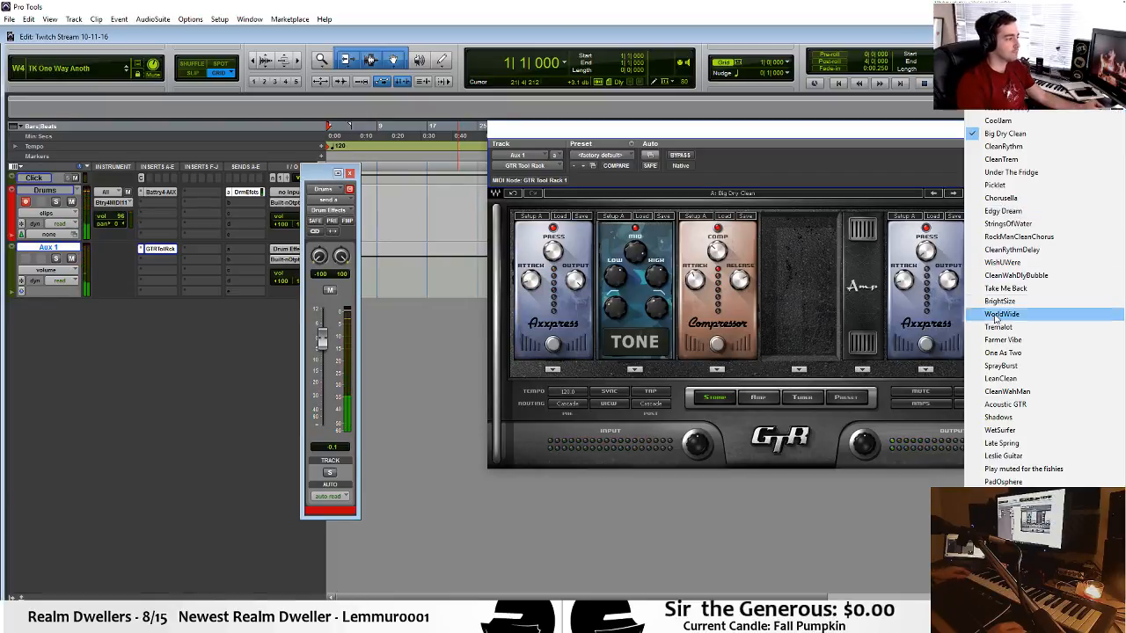
left_click(1012, 315)
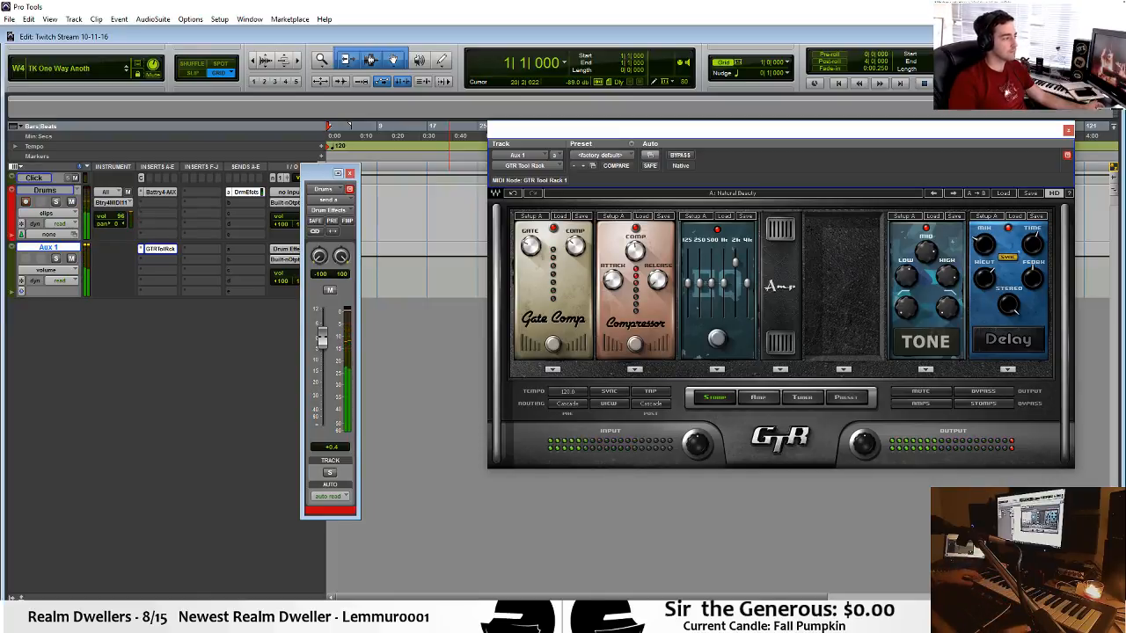
left_click(955, 194)
left_click(956, 194)
left_click(956, 193)
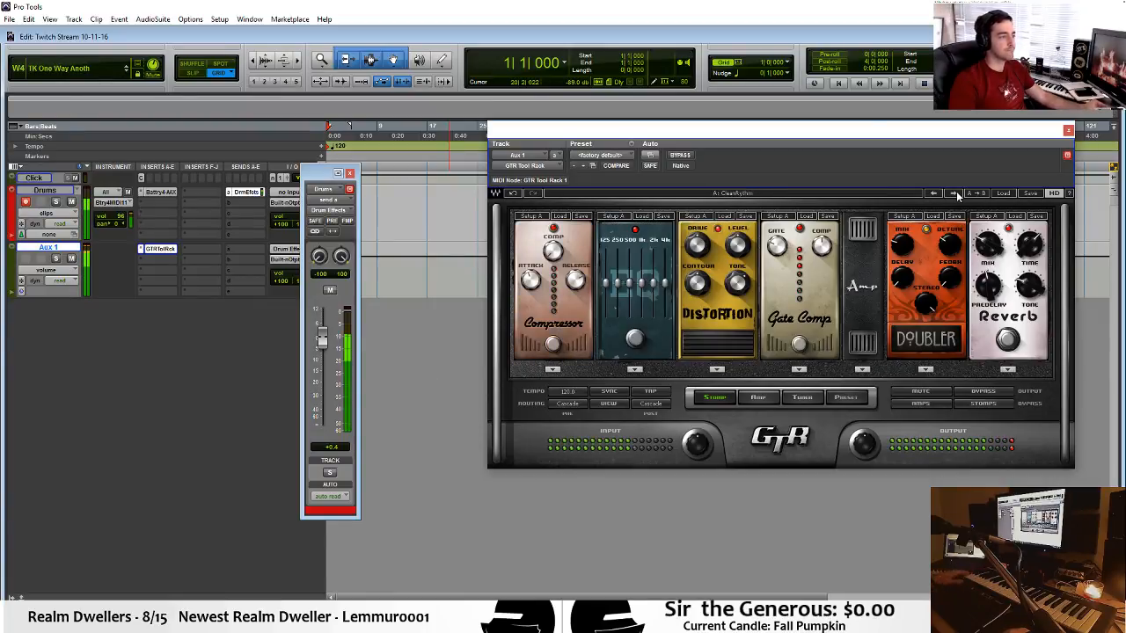
left_click(956, 193)
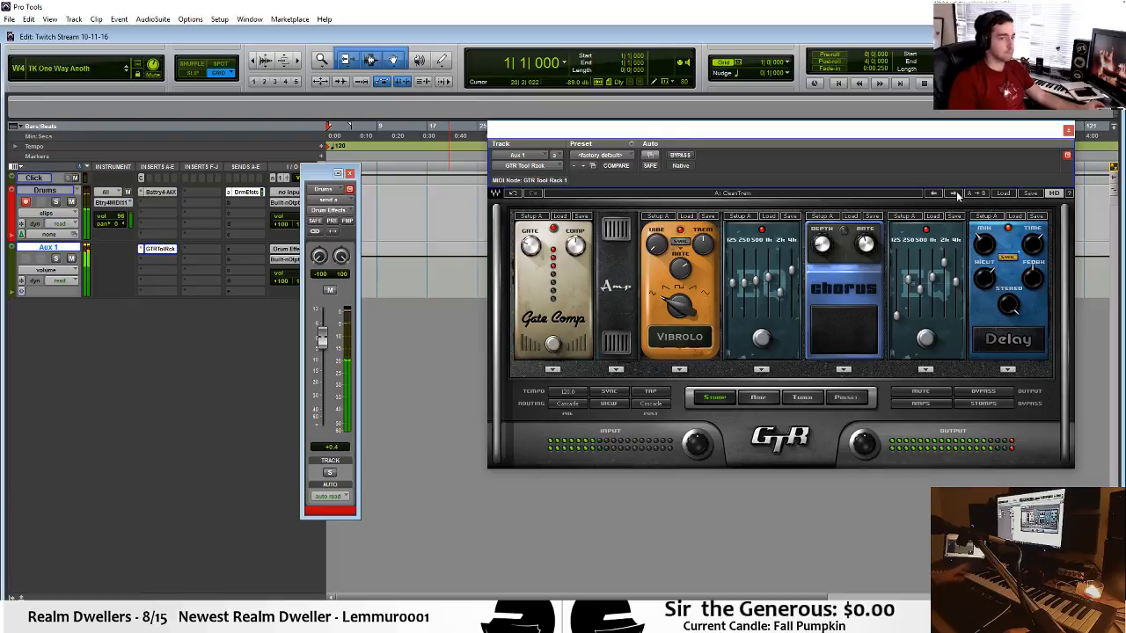
left_click(956, 194)
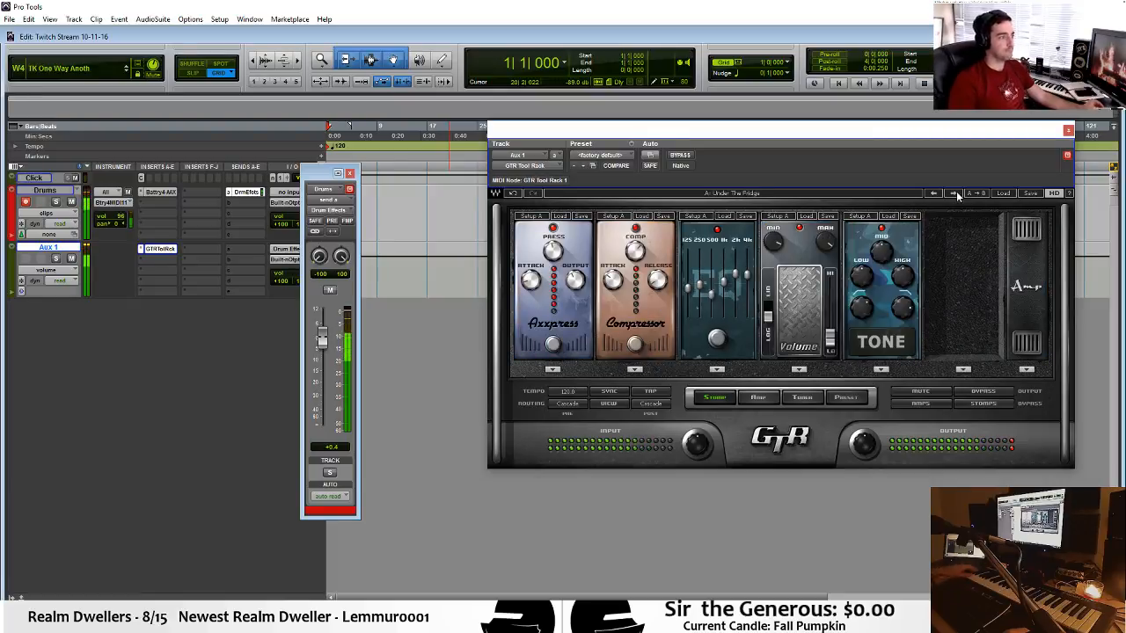
left_click(956, 194)
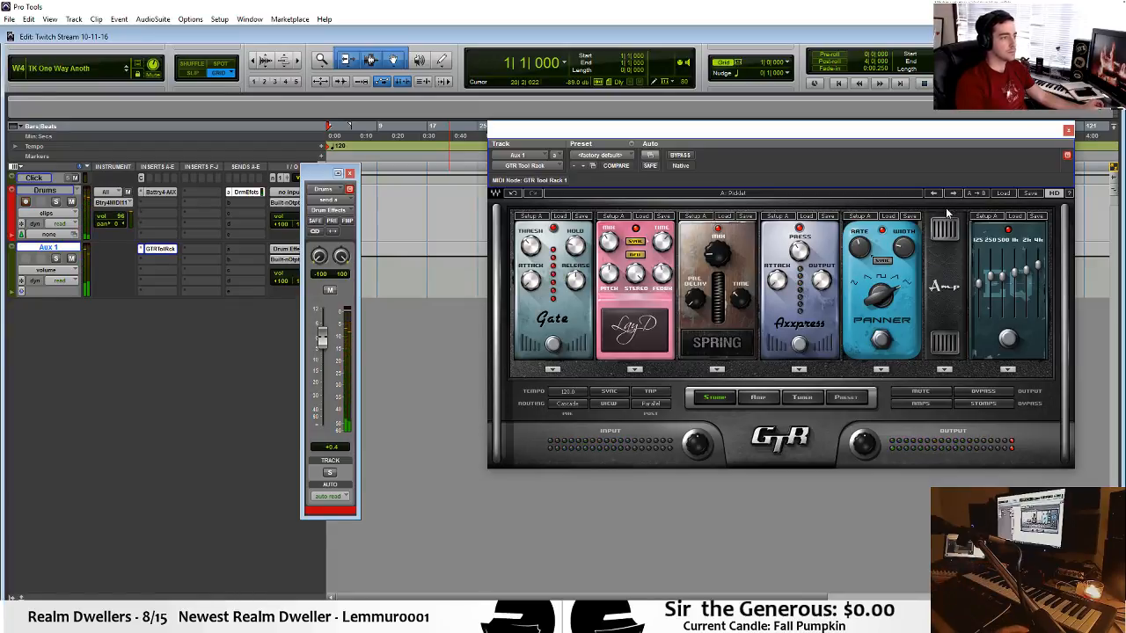
Close the GTR Tool Rack and Drums send windows and reduce the Aux 1 track's height.
left_click(1067, 130)
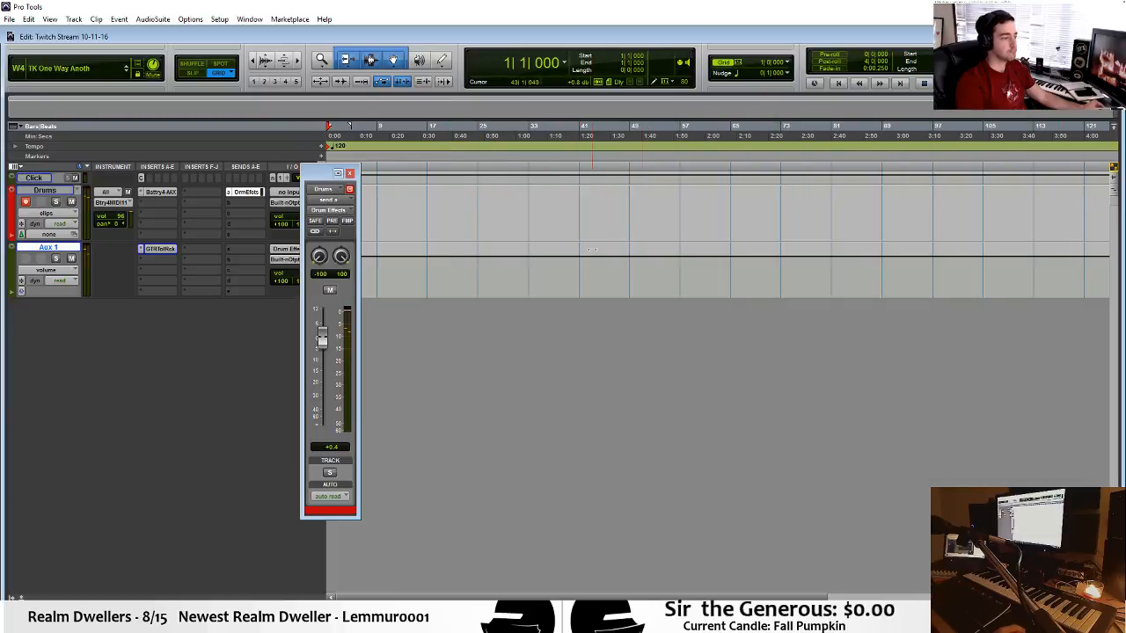
left_click(349, 172)
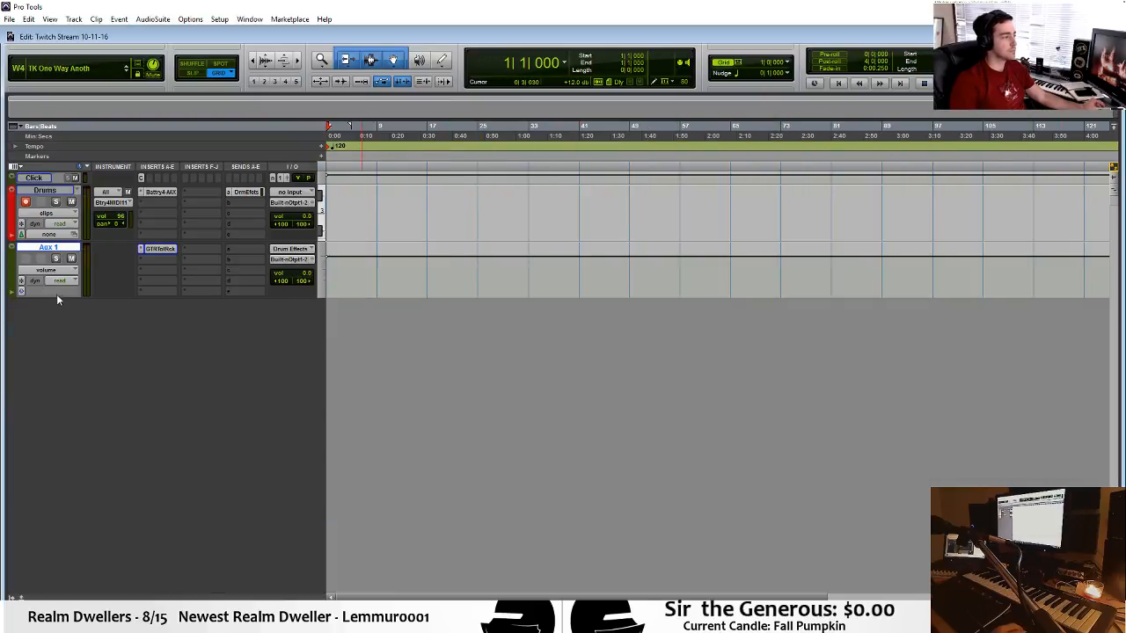
left_click_drag(62, 297, 73, 277)
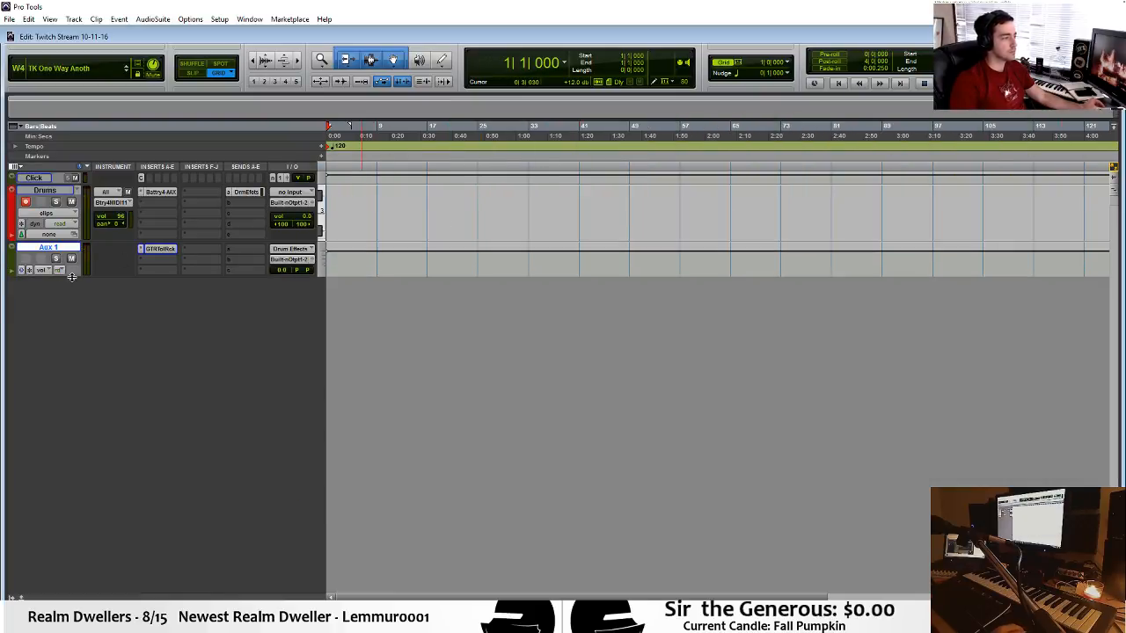
Play the click from the session start and set the session tempo to 90 BPM.
left_click(340, 193)
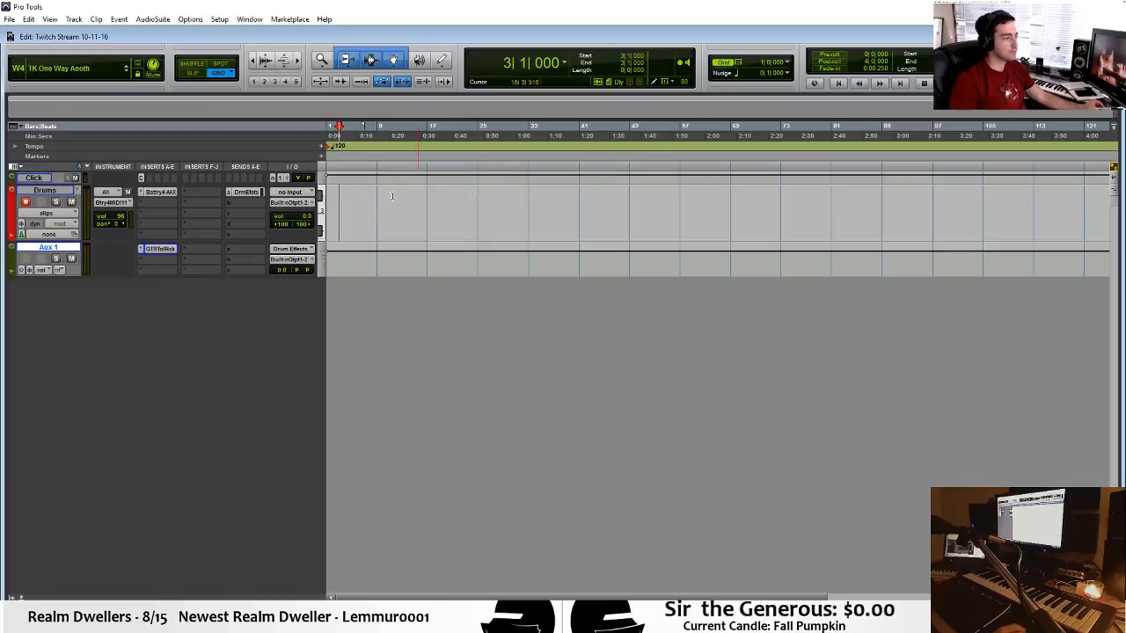
left_click(334, 192)
key("Return")
key("space")
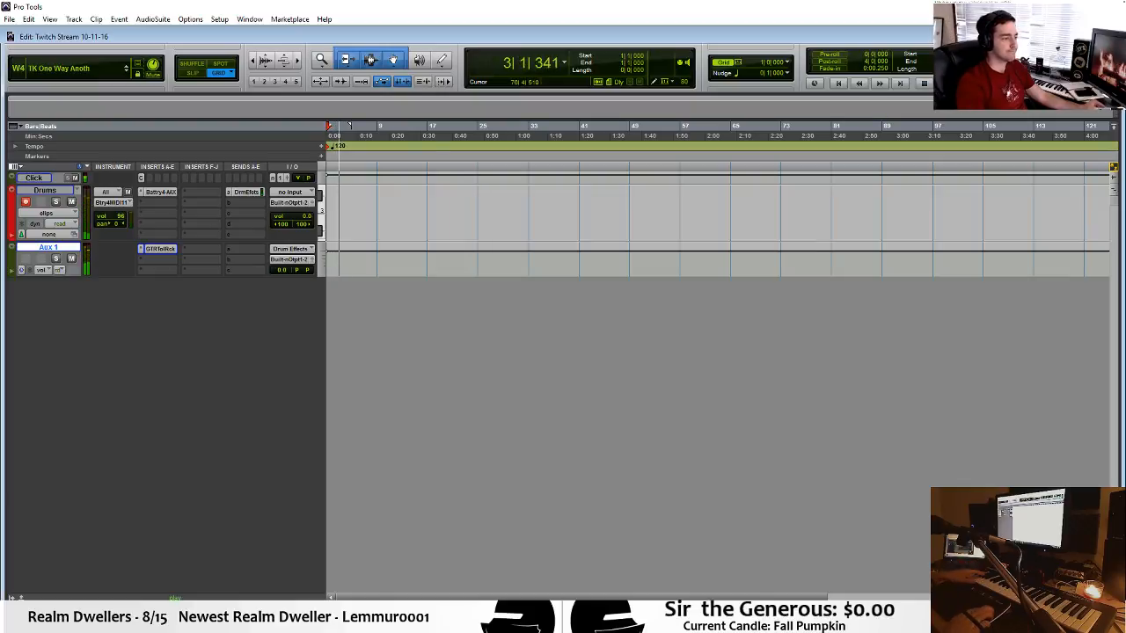
key("Return")
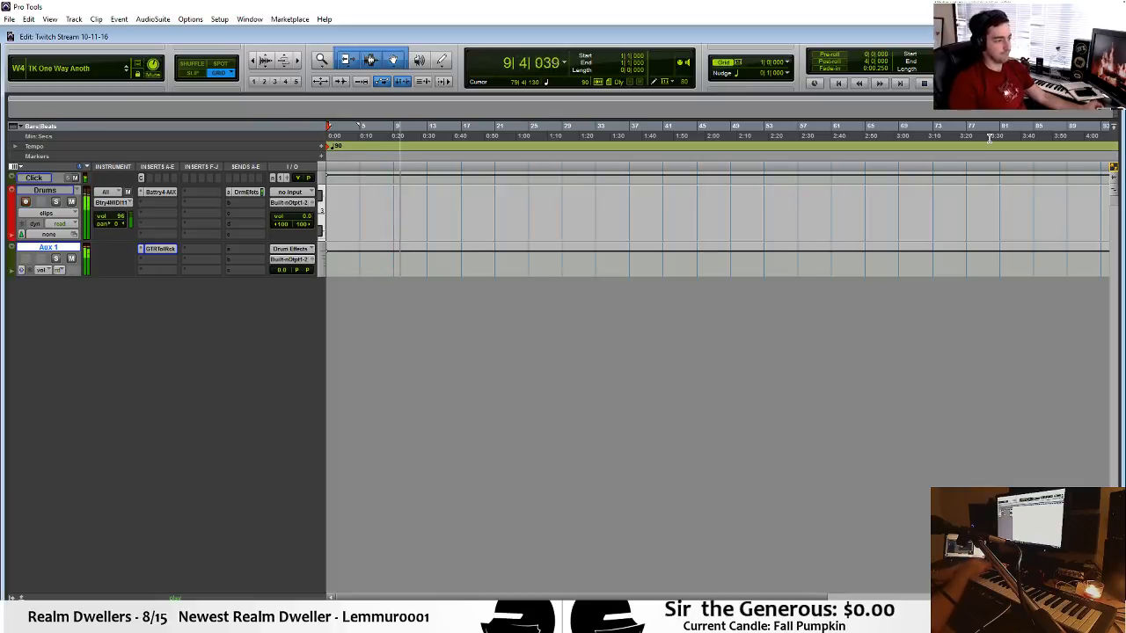
Record a MIDI drum pattern on the Drums track from bar 1, about four bars long.
key("space")
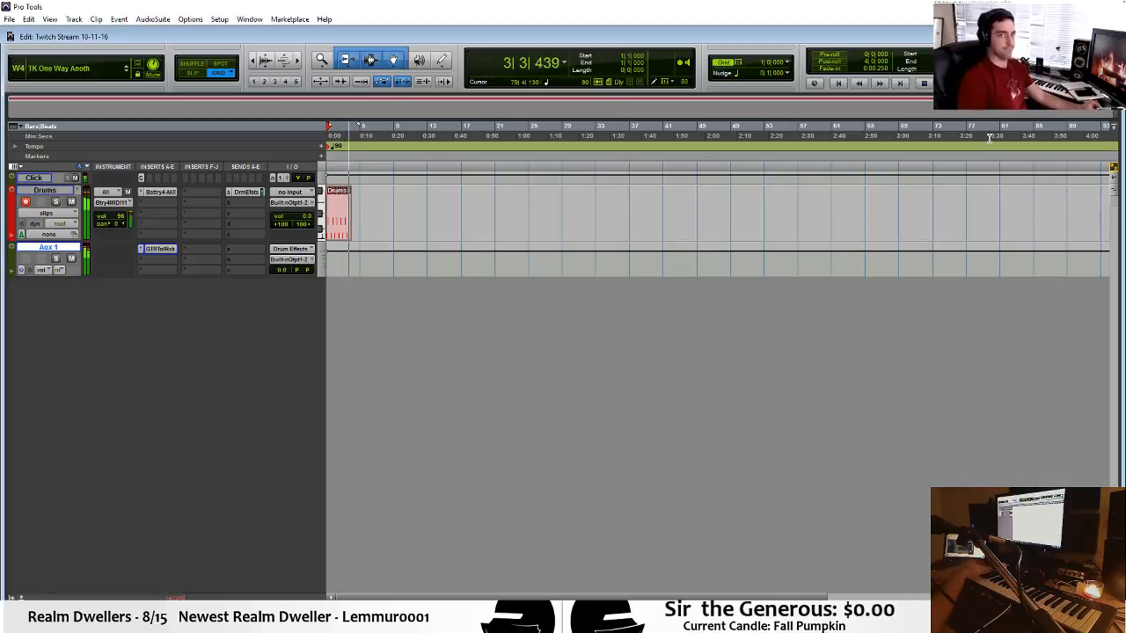
key("space")
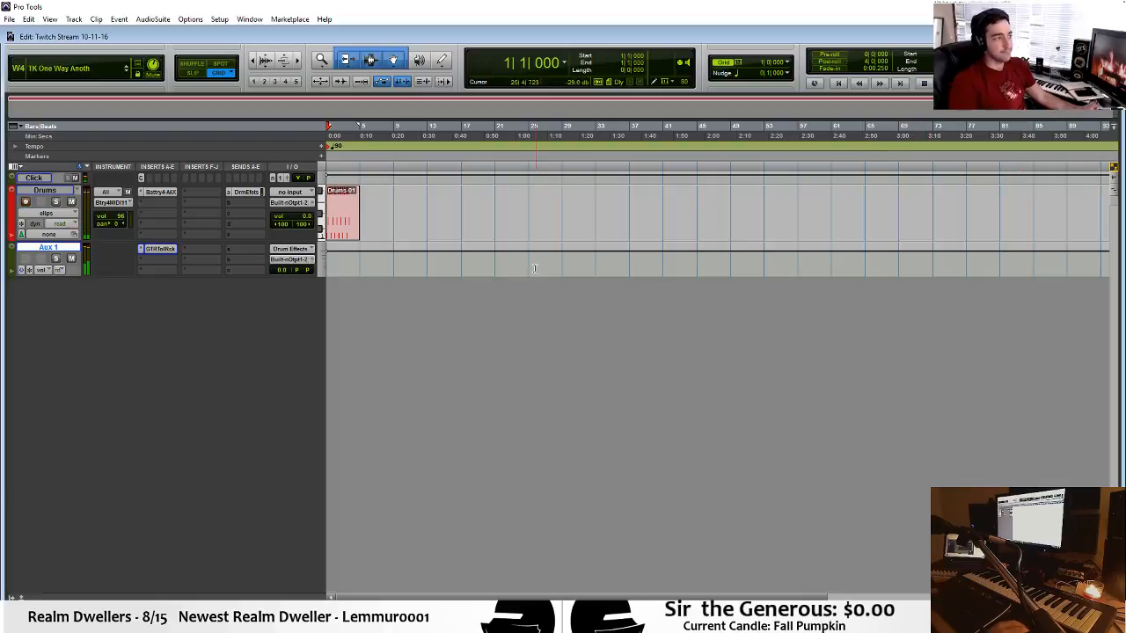
Quantize the recorded drum notes to the MPC 51% 16th Swing groove with 100% timing and the duration and velocity options off.
double_click(343, 219)
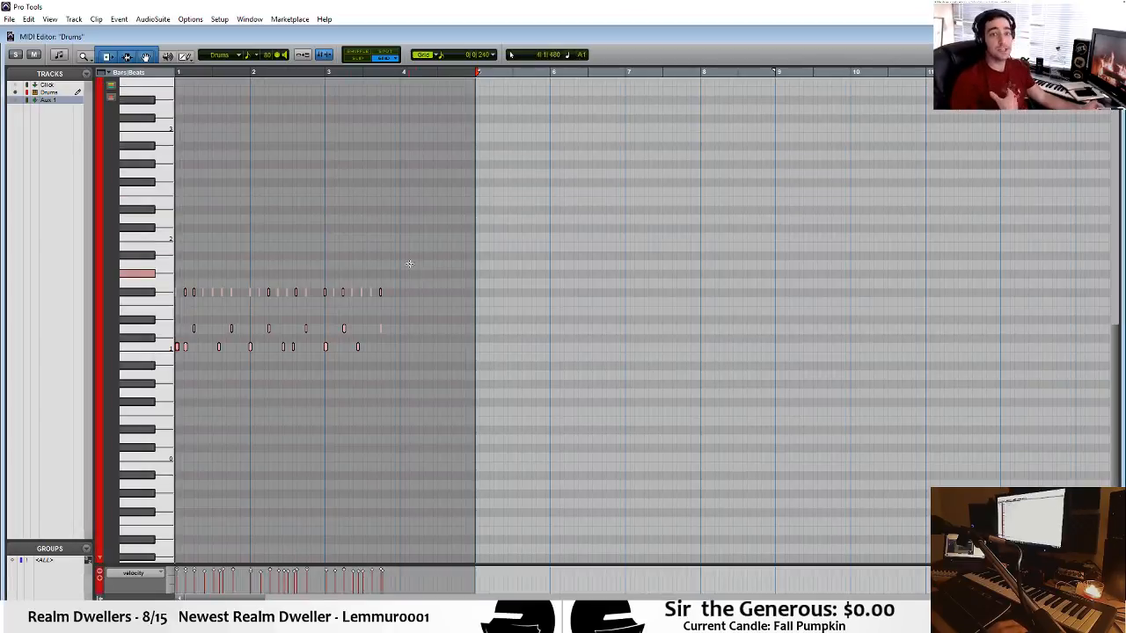
scroll(413, 261, "up", 3)
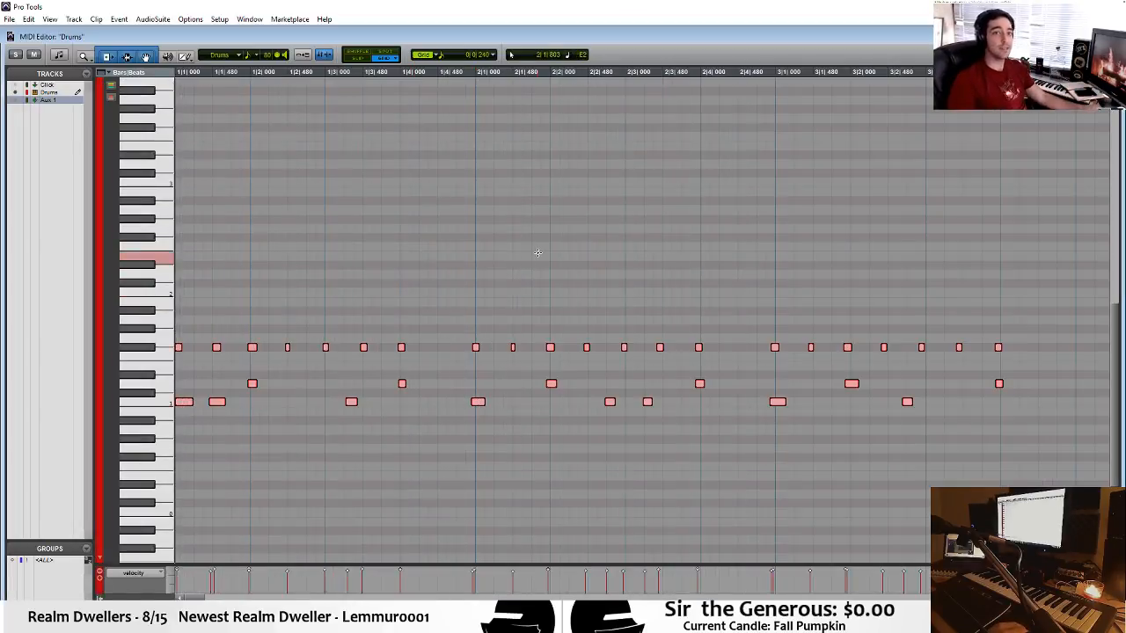
scroll(538, 255, "down", 1)
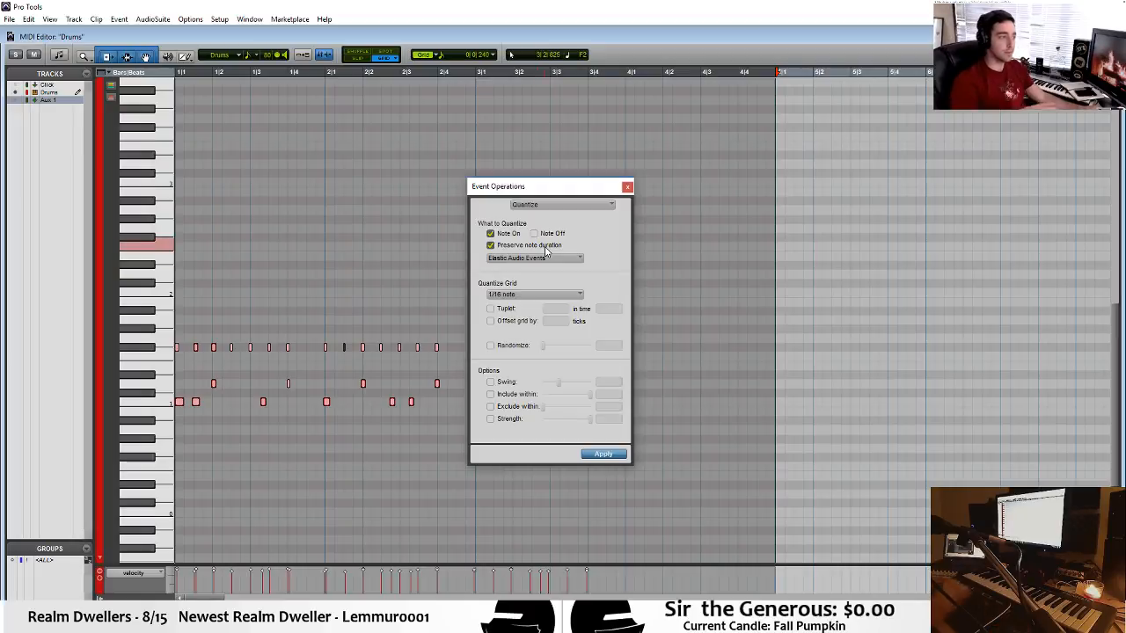
key("alt+0")
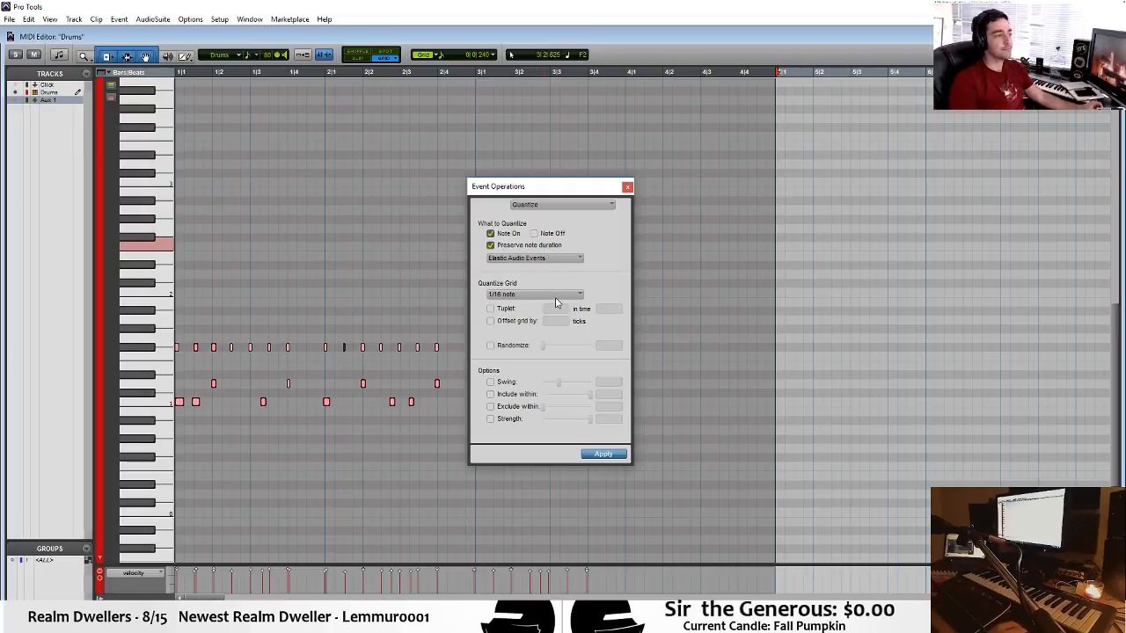
left_click(580, 296)
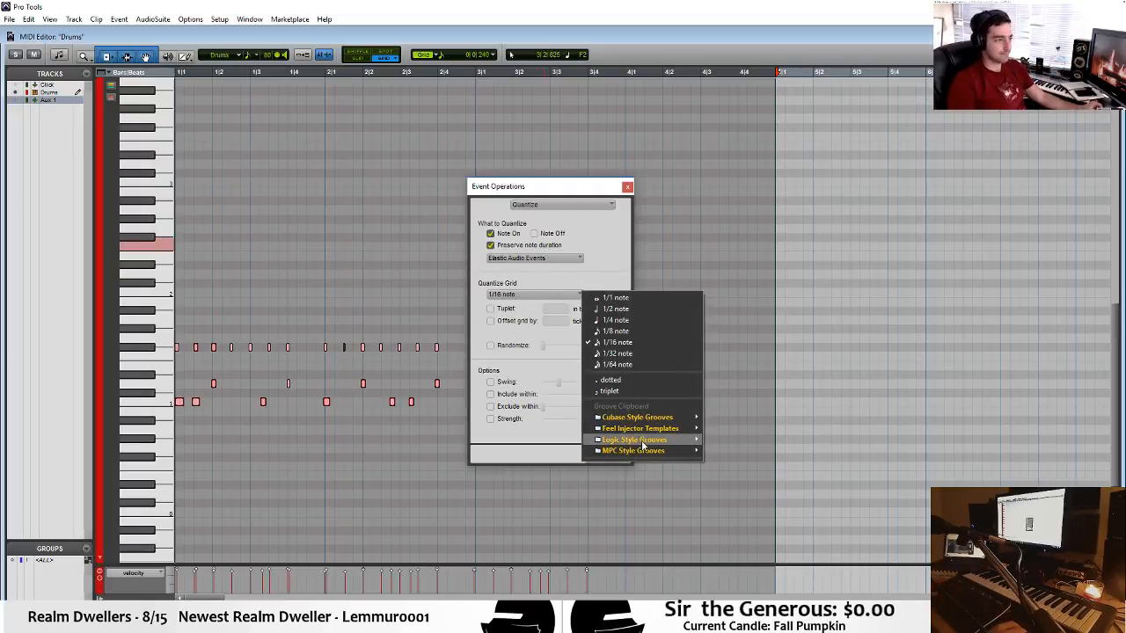
mouse_move(645, 450)
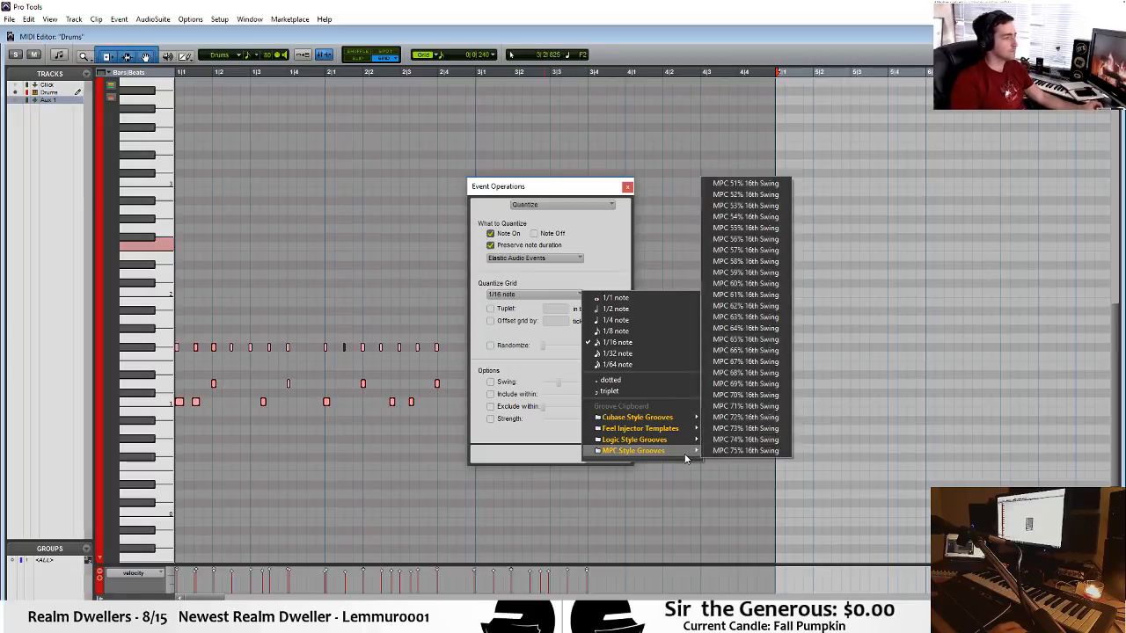
left_click(745, 183)
left_click(510, 394)
left_click(509, 407)
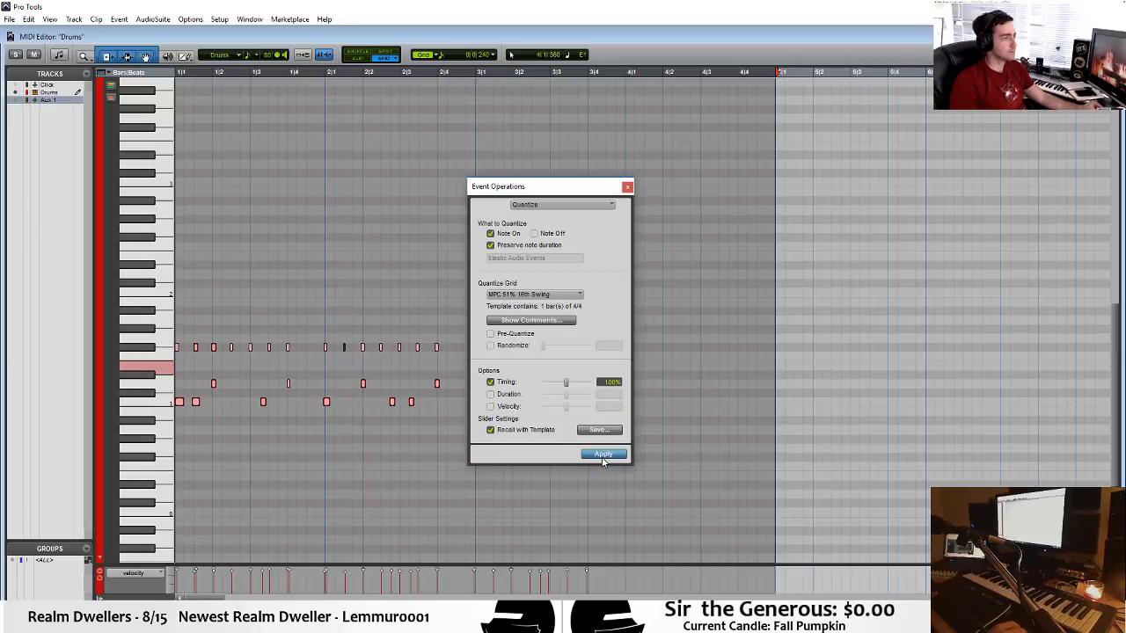
left_click(604, 454)
left_click(627, 186)
Play back the quantized drum clip and return to the Edit window.
key("space")
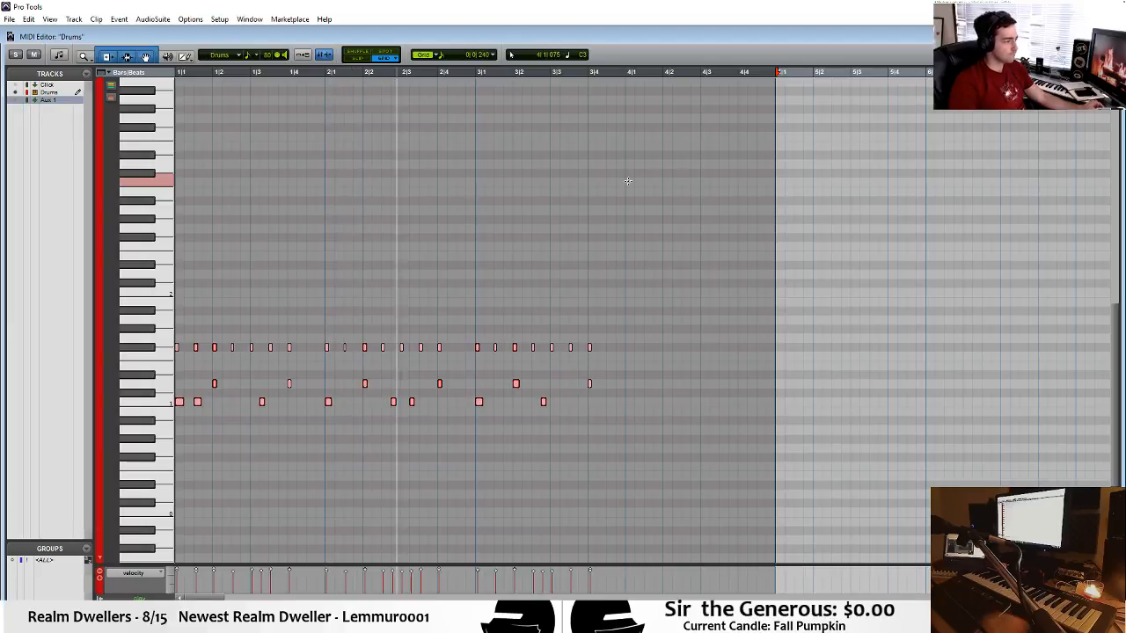
key("ctrl+=")
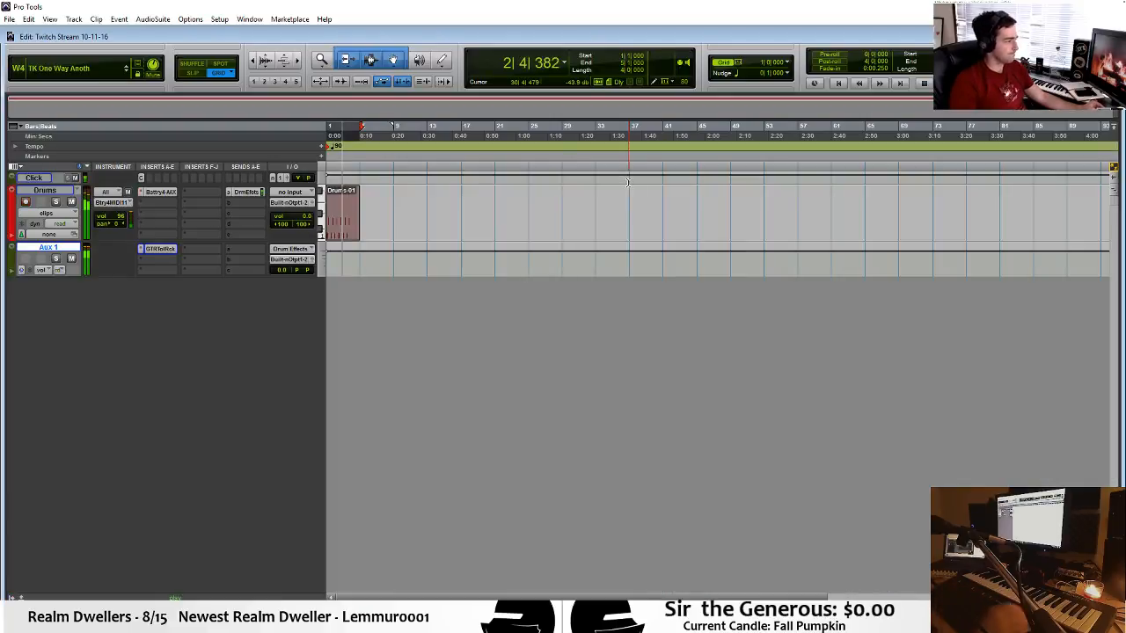
key("space")
Adjust the LayD pedal's time in the Aux 1 GTR Tool Rack while playing the drum clip, and close the plug-in.
left_click(159, 248)
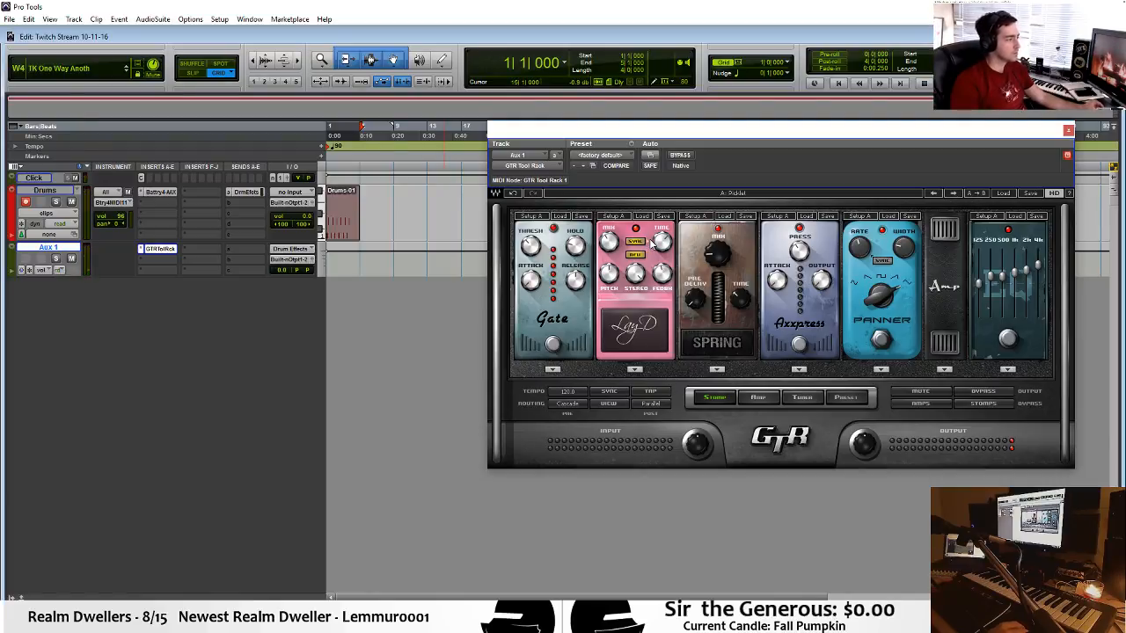
key("space")
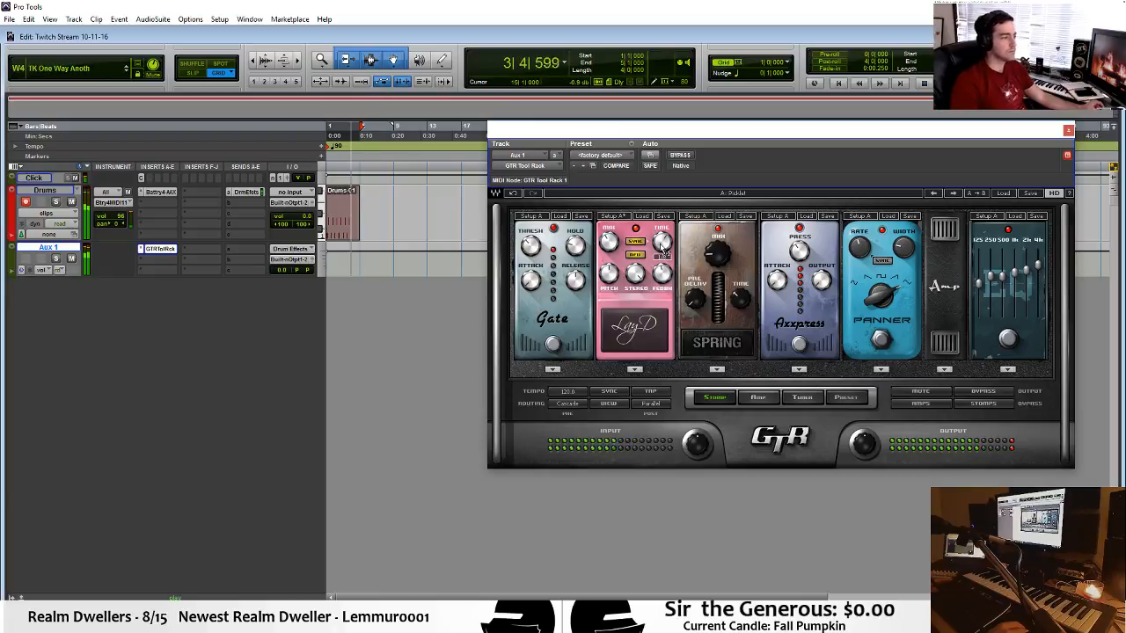
left_click(1069, 131)
key("space")
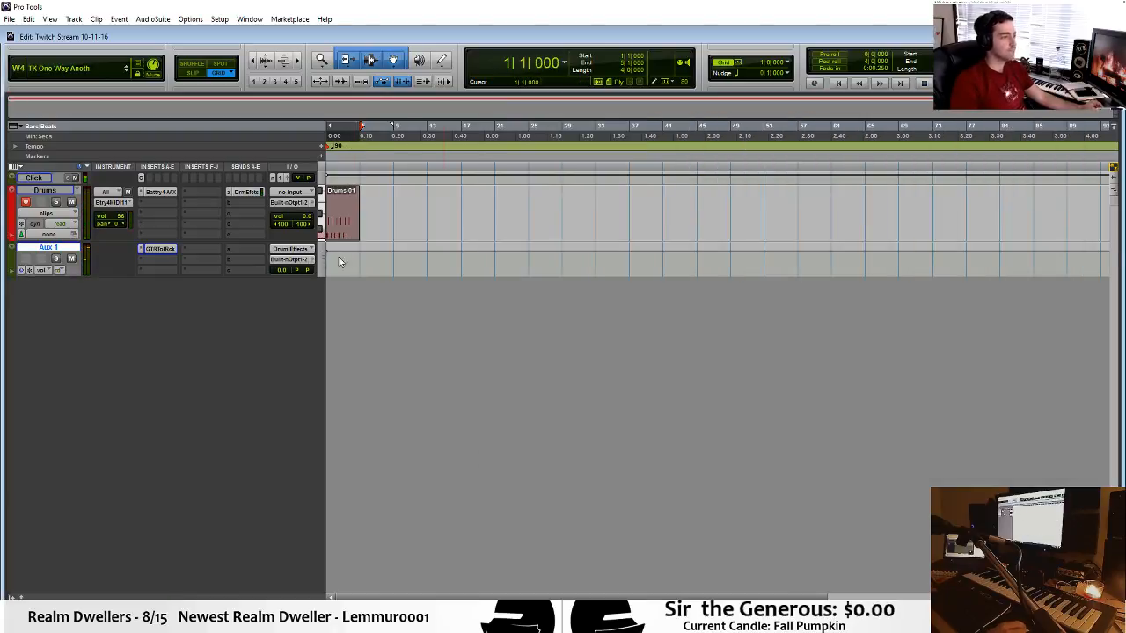
Reopen the Drums clip in the MIDI Editor.
key("t")
key("t")
key("t")
double_click(519, 229)
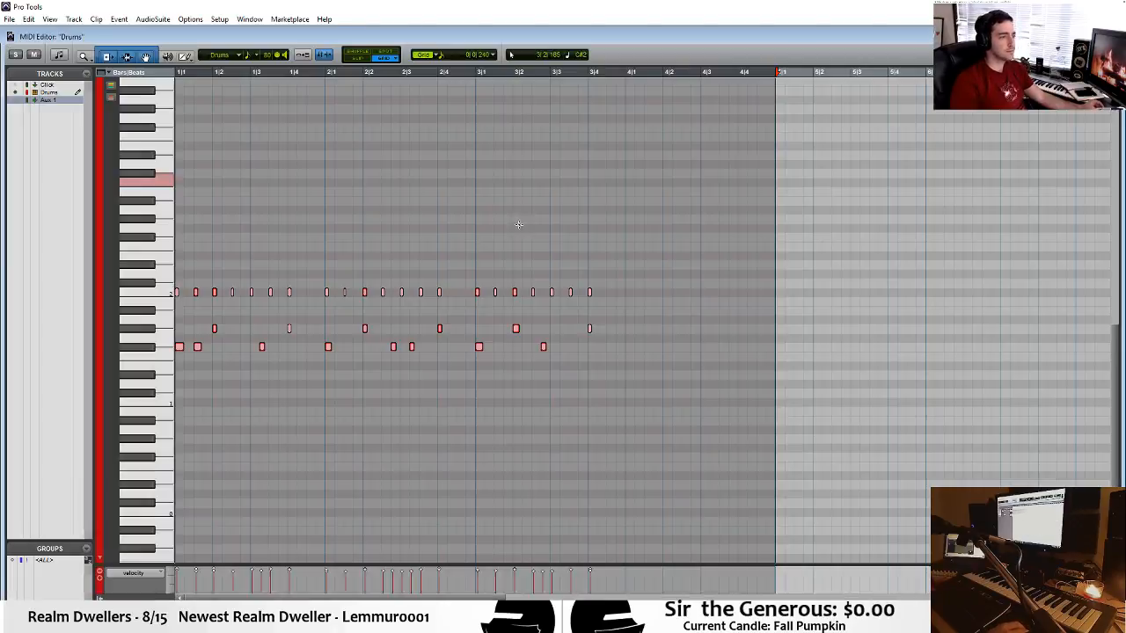
Copy all of bar 2's drum notes into bar 4 of the Drums clip and clear the note selection.
left_click_drag(637, 236, 621, 275)
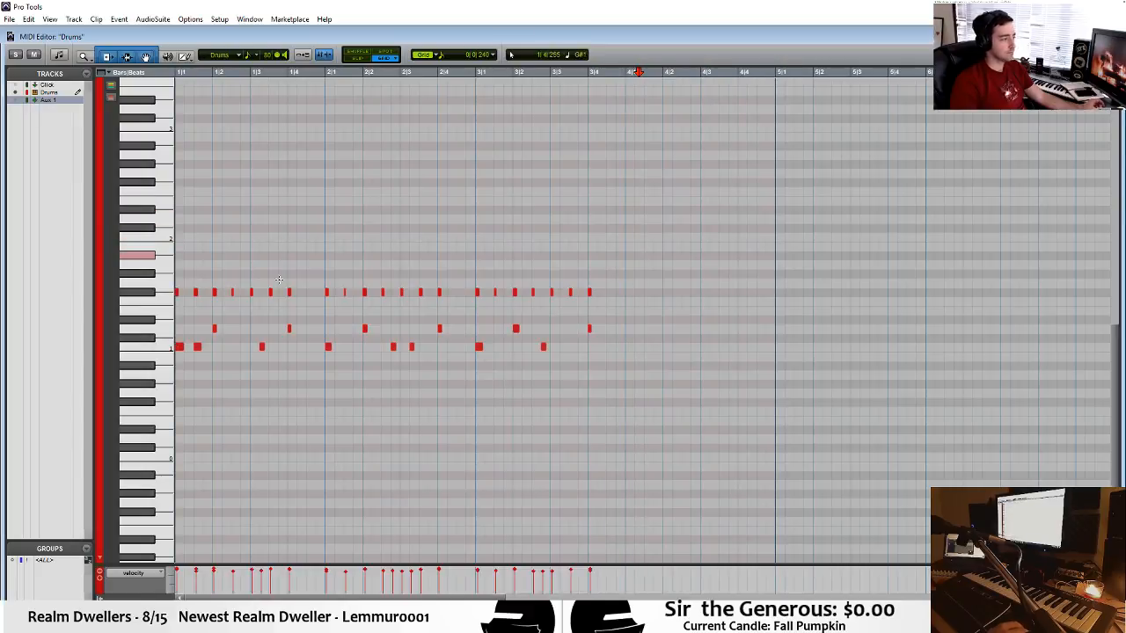
left_click_drag(319, 251, 448, 387)
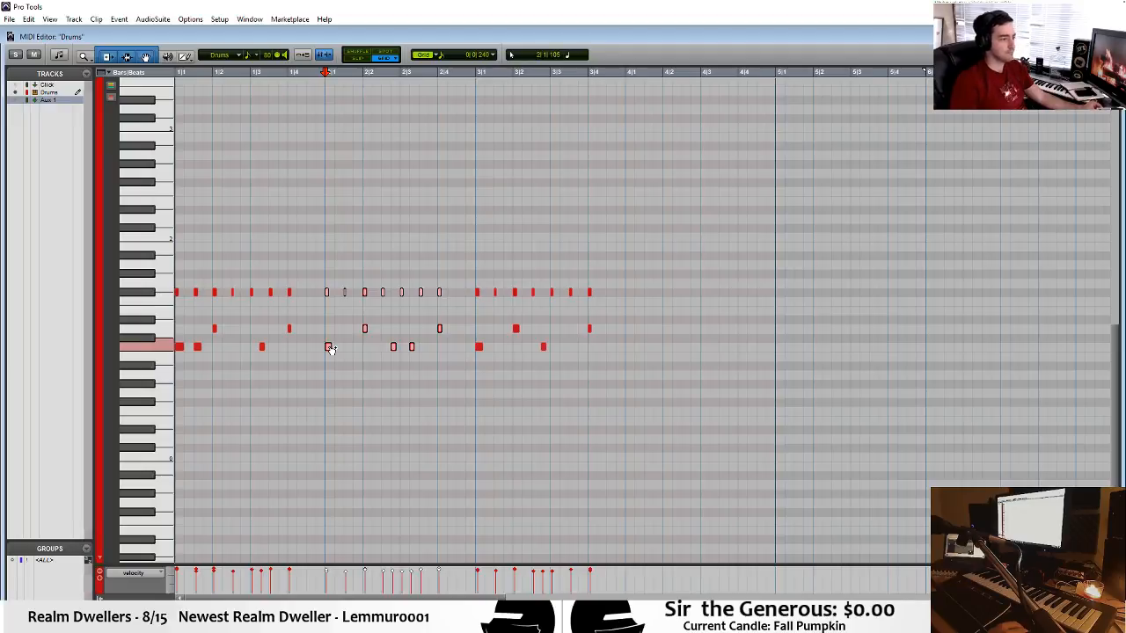
left_click_drag(329, 349, 628, 347)
left_click(606, 289)
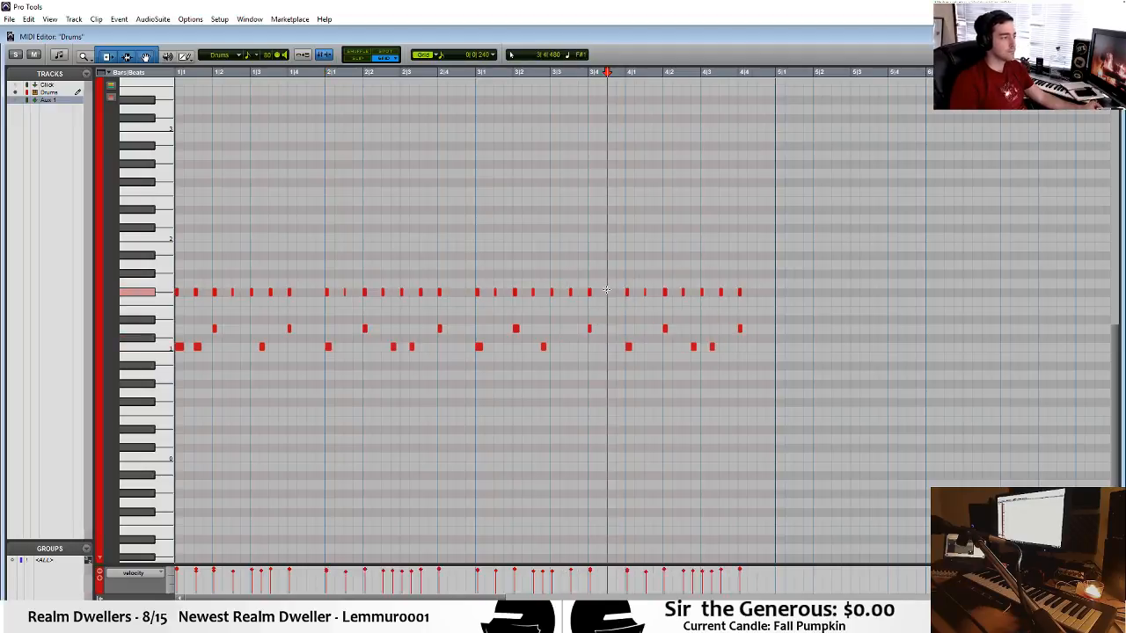
Return to the Edit window, play the extended drum clip from near the end of bar 3, and go back to the session start.
key("ctrl+equal")
key("space")
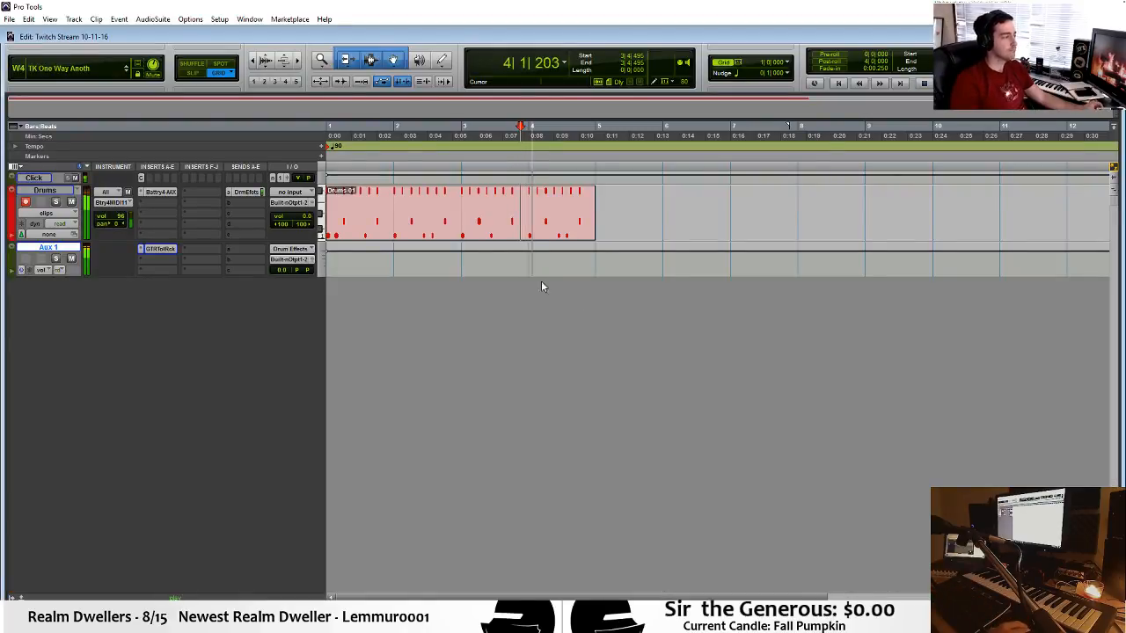
key("space")
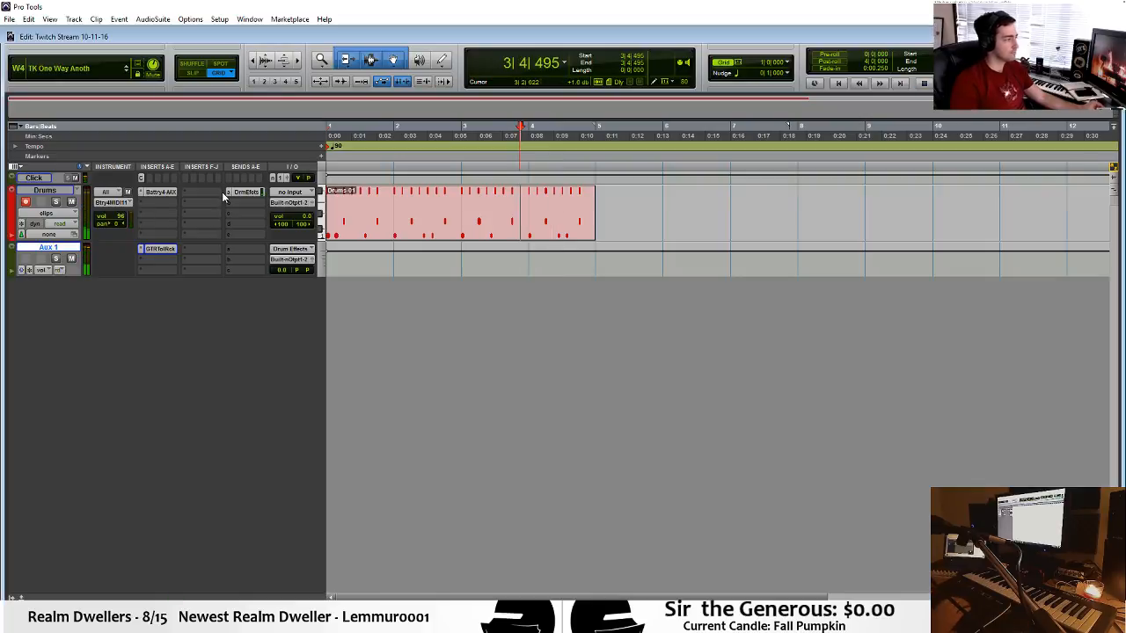
key("Return")
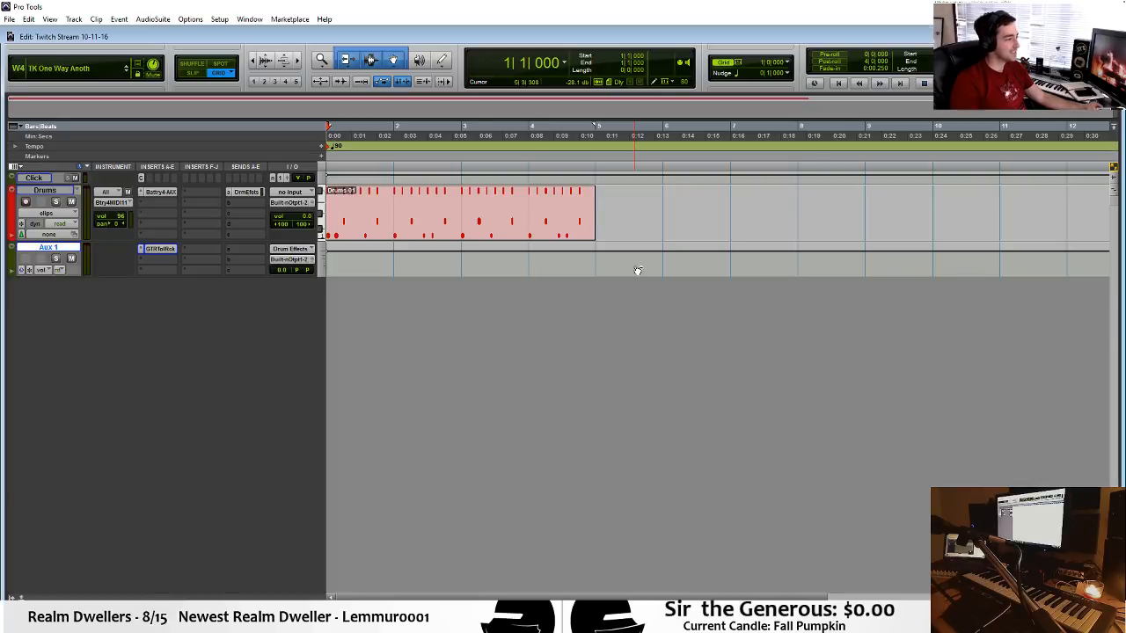
Create two new stereo instrument tracks in ticks and enlarge their track height.
key("ctrl+shift+n")
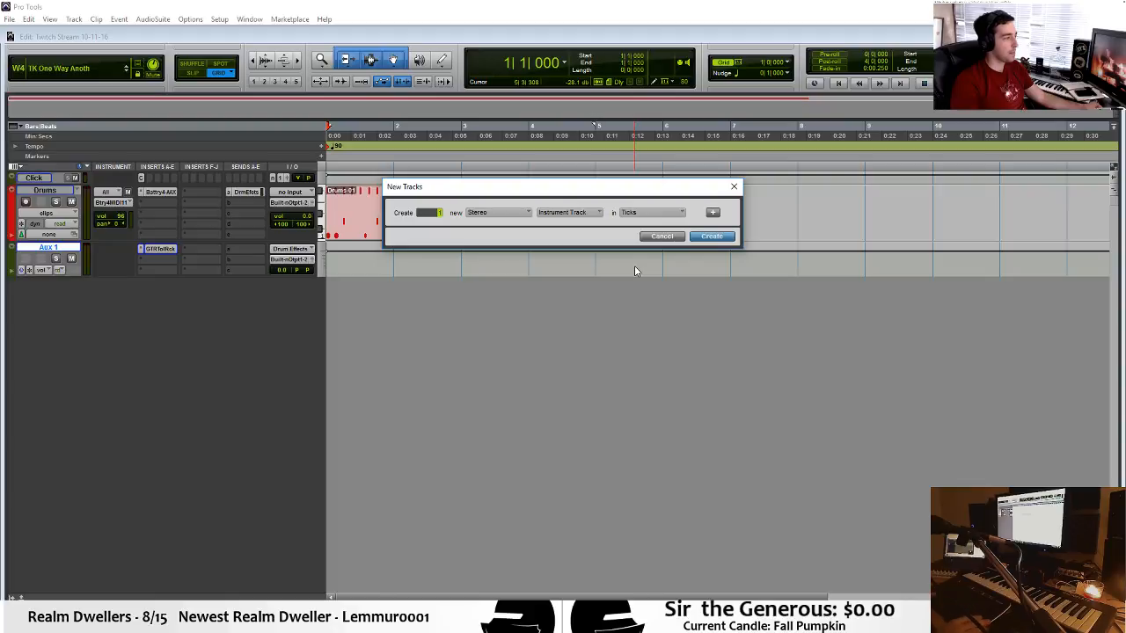
key("Return")
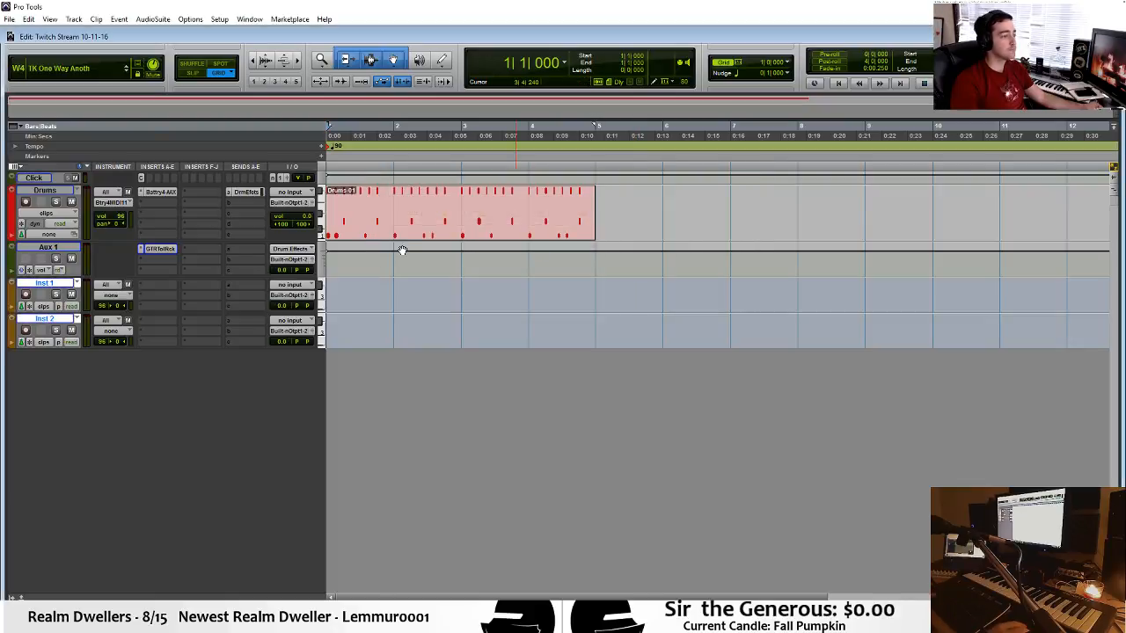
left_click_drag(55, 312, 58, 338)
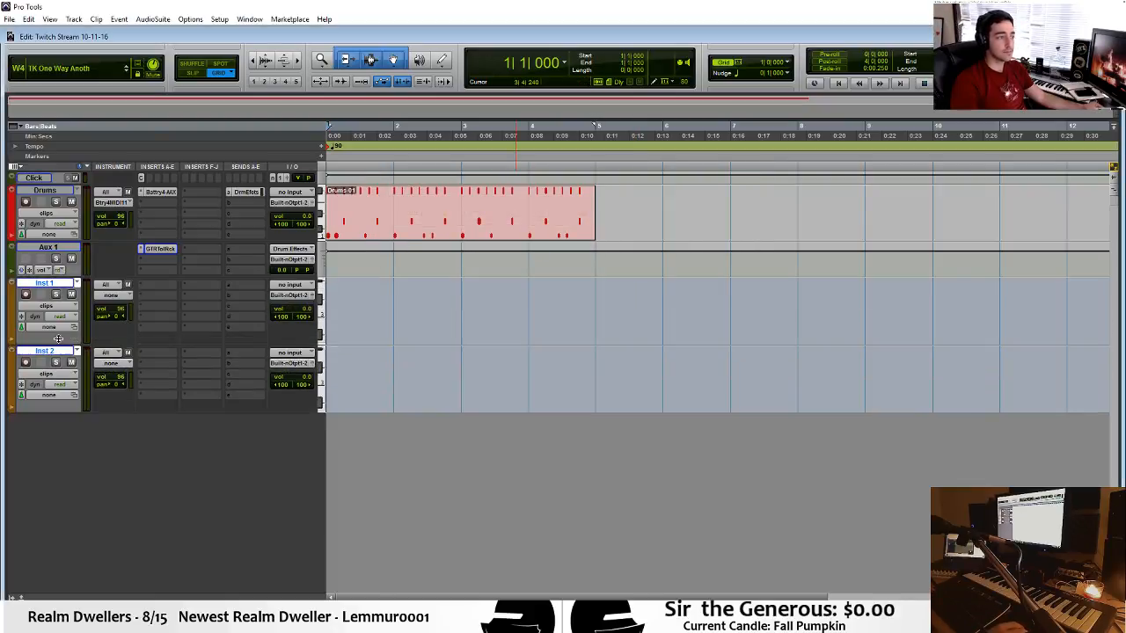
Insert the multichannel Battery 4 instrument on the Inst 1 track and reposition its plug-in window so the whole interface fits.
left_click(158, 285)
mouse_move(210, 303)
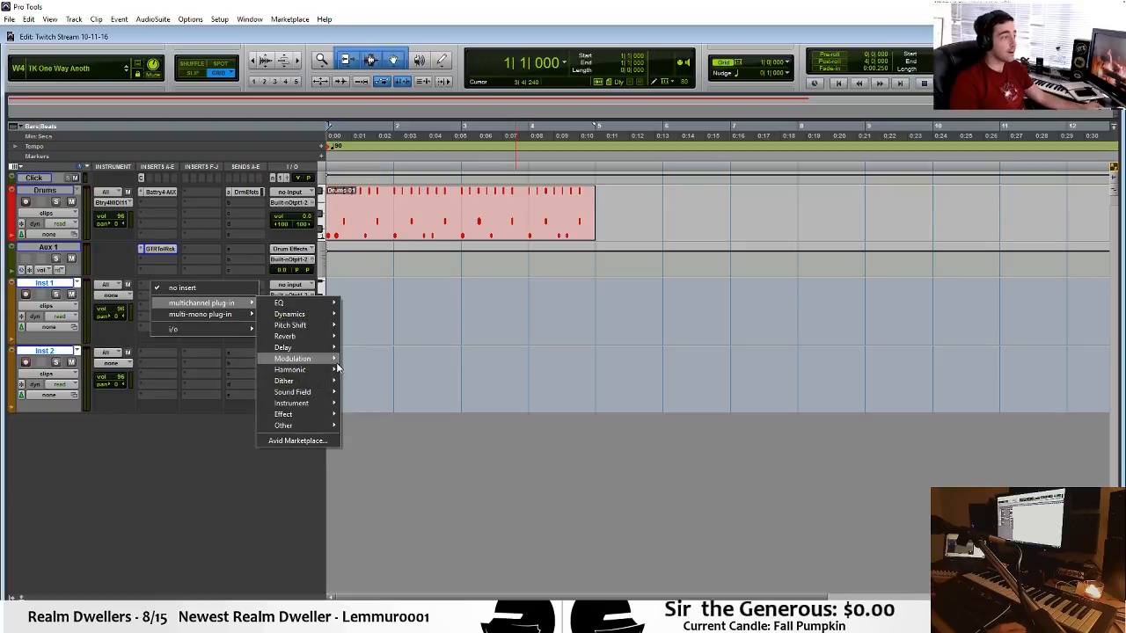
mouse_move(321, 405)
left_click(387, 414)
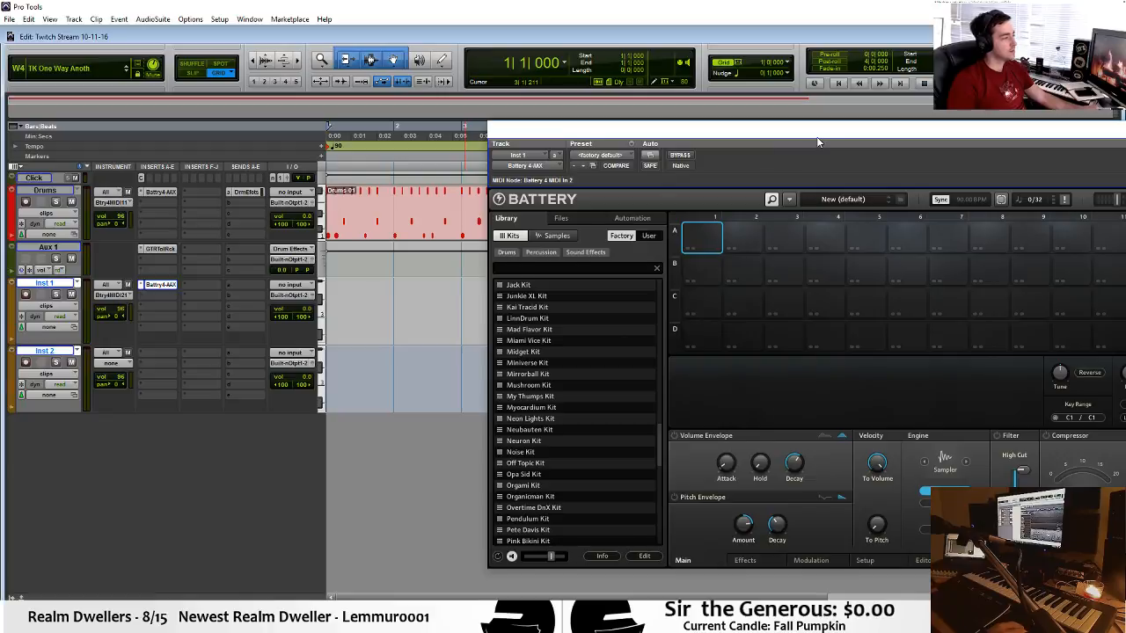
left_click_drag(818, 143, 661, 78)
Browse Battery's files to the Samples > One Shots > Bass Hits folder and load BOOMIN BASS 1.wav into cell A1.
left_click(398, 171)
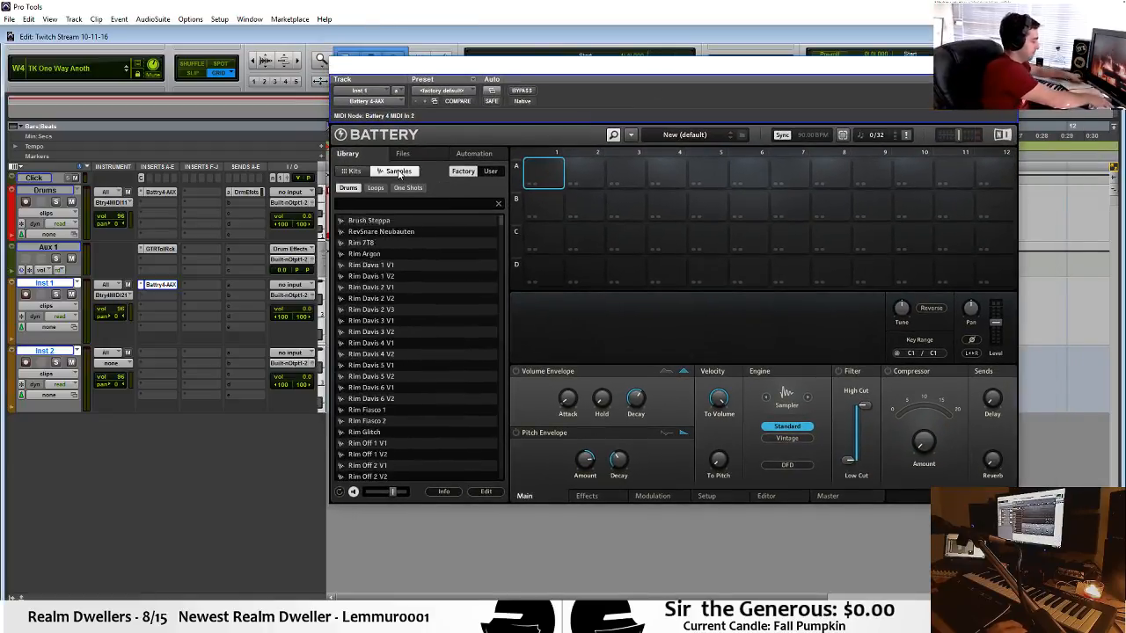
left_click(423, 156)
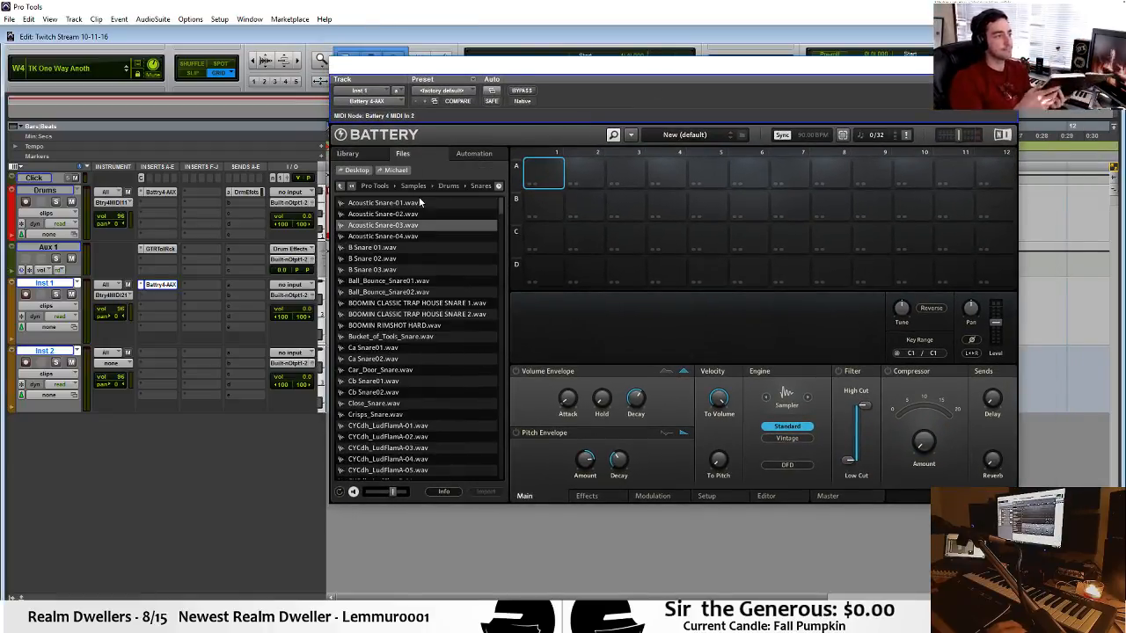
left_click(437, 186)
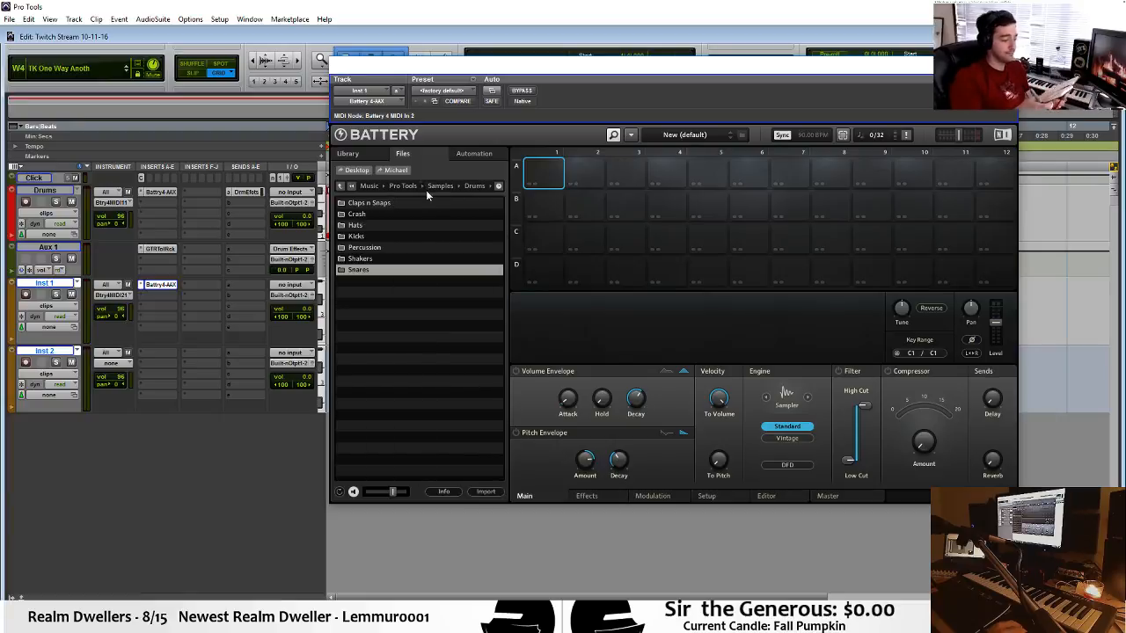
left_click(405, 187)
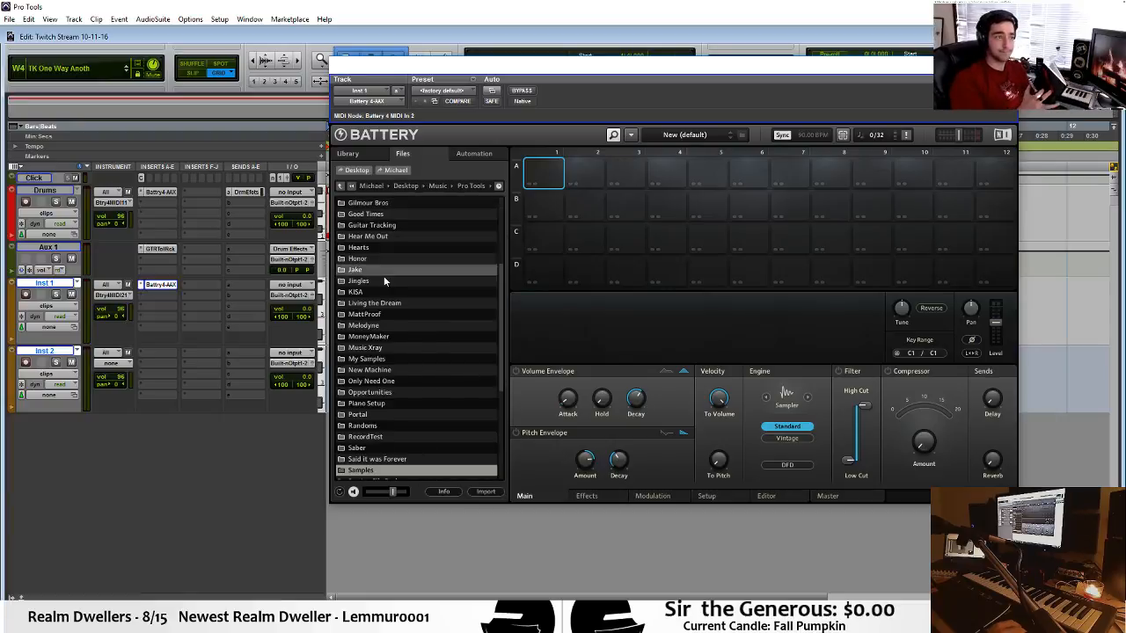
double_click(386, 469)
scroll(405, 237, "down", 1)
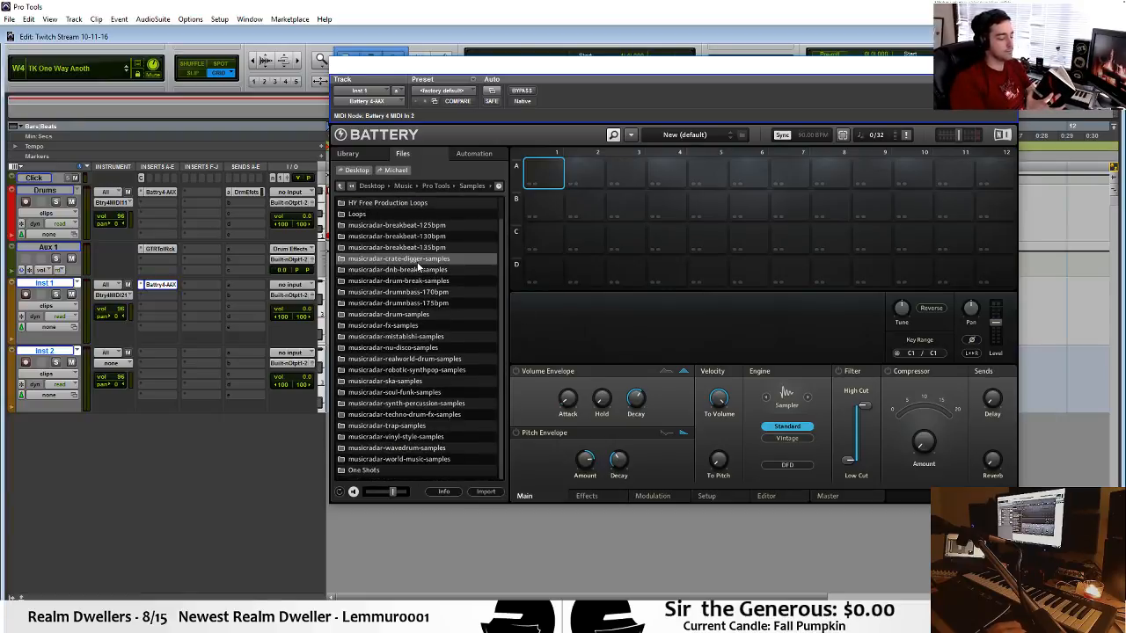
double_click(409, 471)
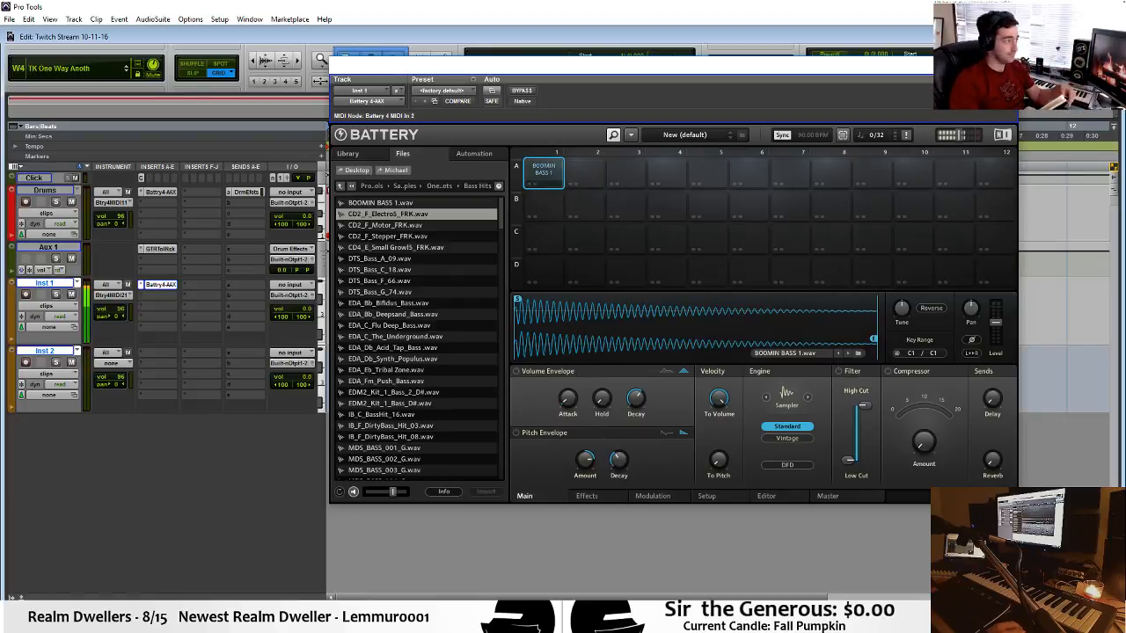
Audition the CD2_F_Stepper_FRK, DTS_Bass_C_18, DTS_Bass_A_09 and DTS_Bass_G_74 bass samples.
left_click(463, 238)
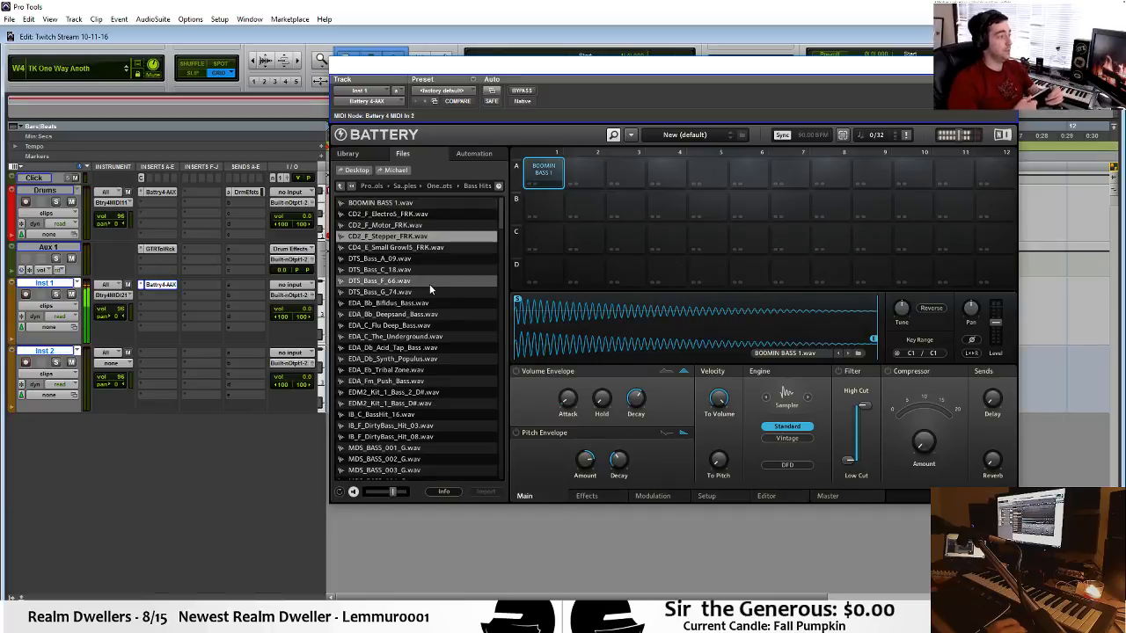
left_click(442, 271)
left_click(442, 262)
left_click(444, 293)
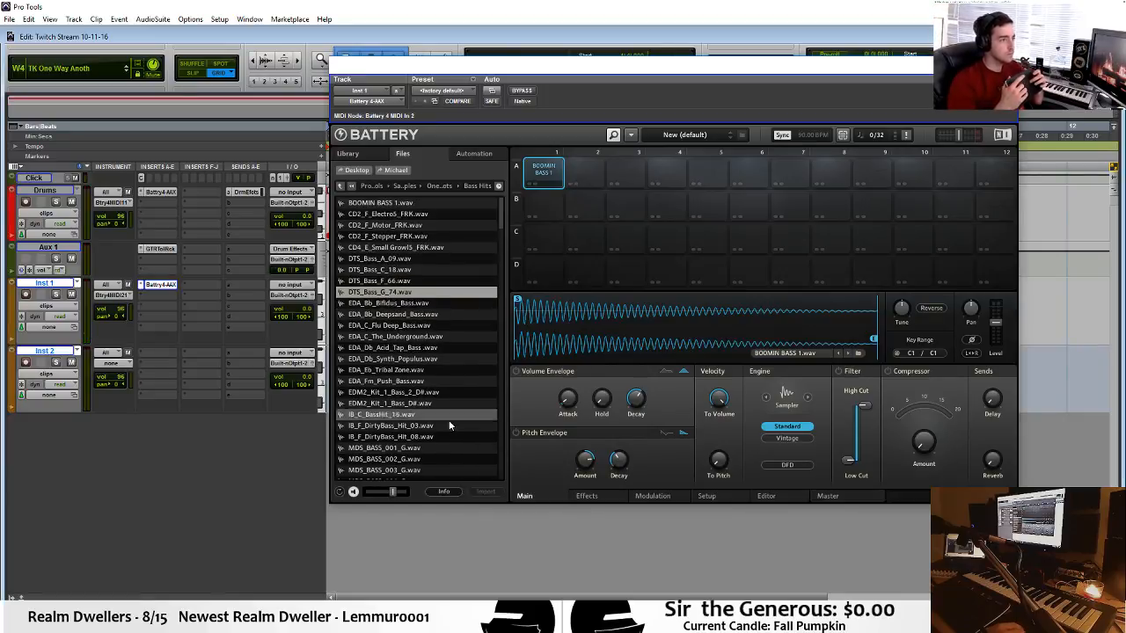
Audition MDS_BASS_001_G.wav and look through the remaining Bass Hits samples before returning to the start of the list.
scroll(450, 418, "down", 3)
scroll(453, 415, "down", 2)
left_click(454, 318)
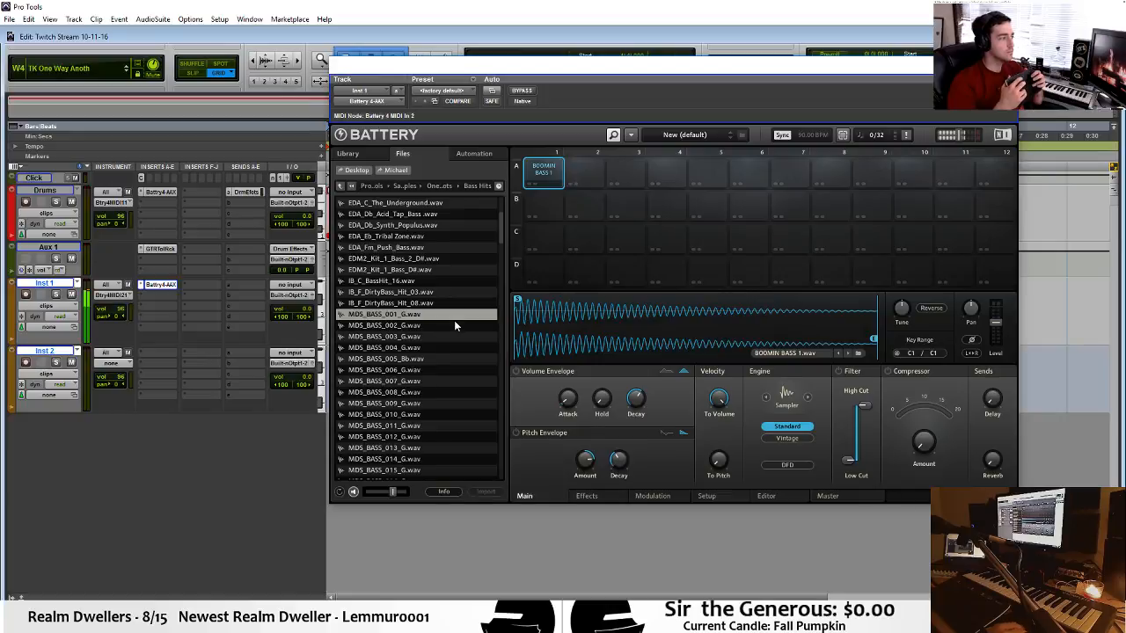
scroll(454, 320, "down", 2)
scroll(456, 332, "down", 15)
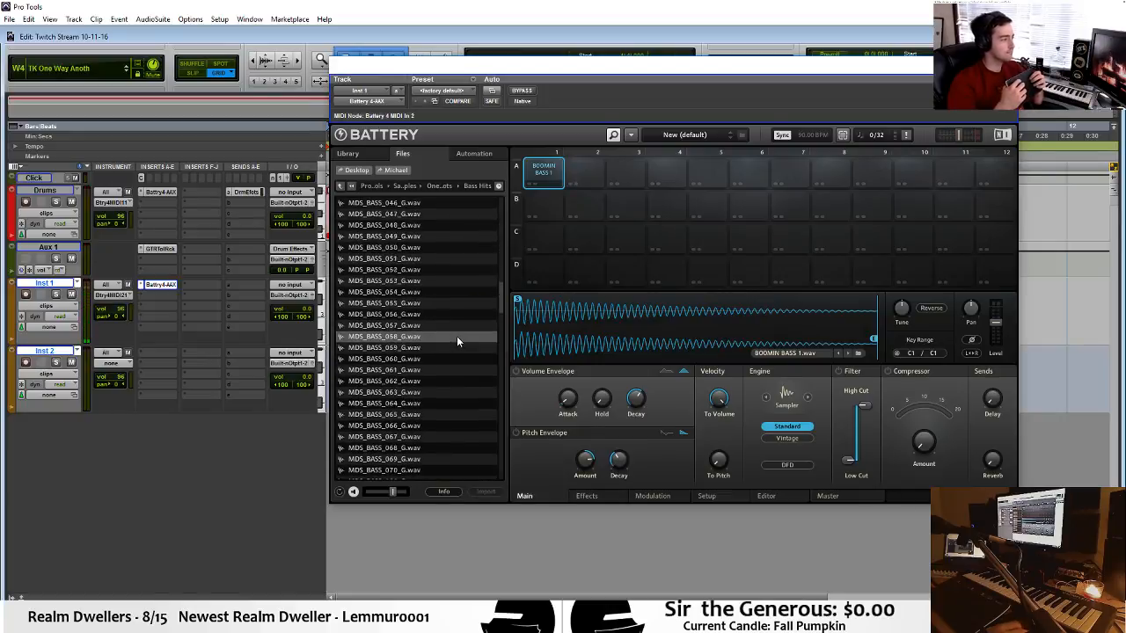
scroll(458, 336, "down", 16)
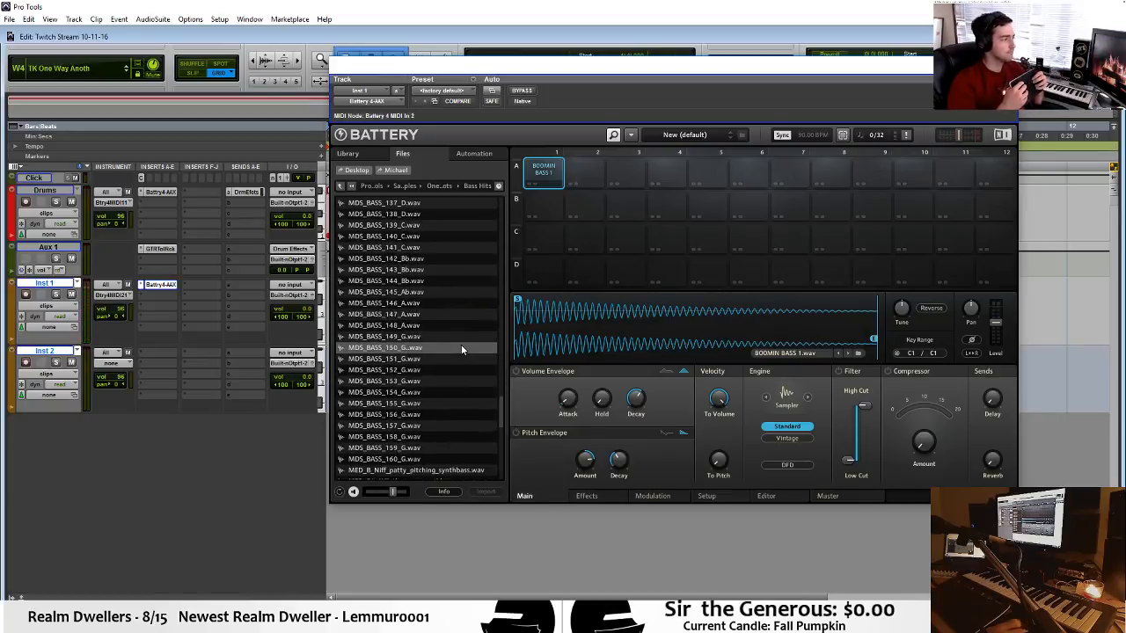
scroll(461, 345, "down", 7)
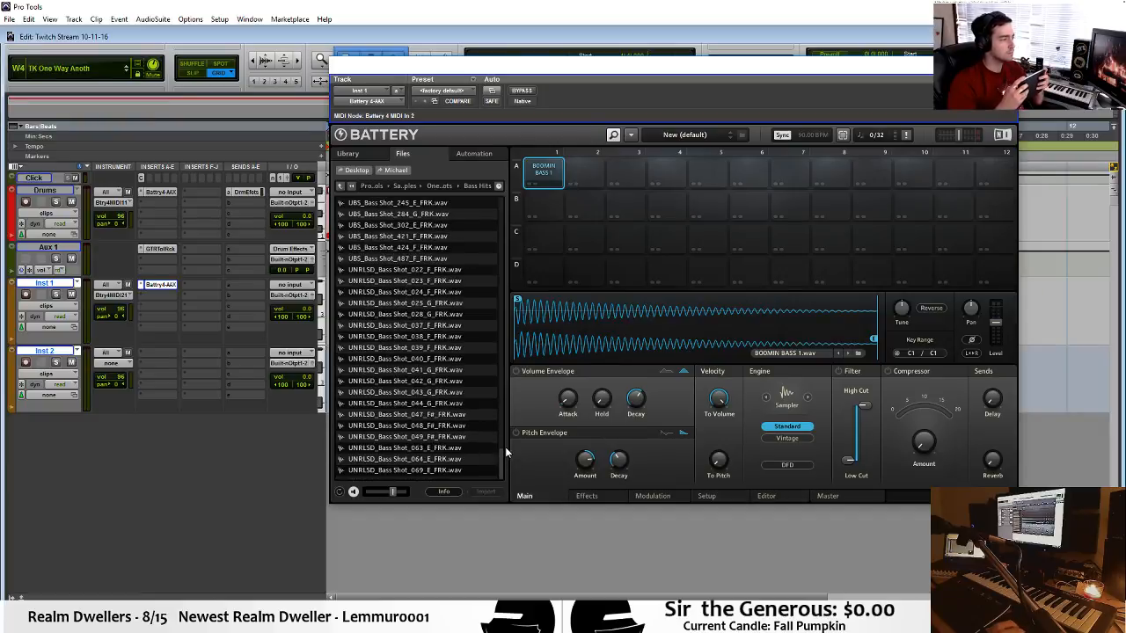
left_click_drag(502, 447, 497, 187)
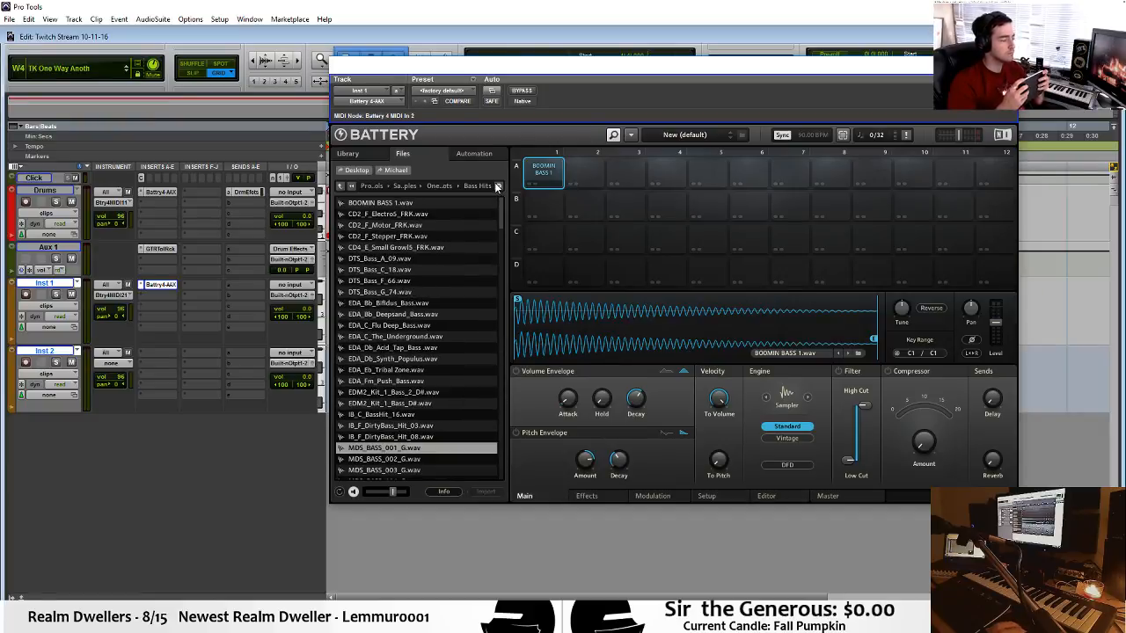
Select the samples from CD2_F_Electro6_FRK through CD4_E_Small Growl5_FRK together with EDA_C_Flu Deep_Bass and EDA_C_The_Underground.
left_click(432, 214)
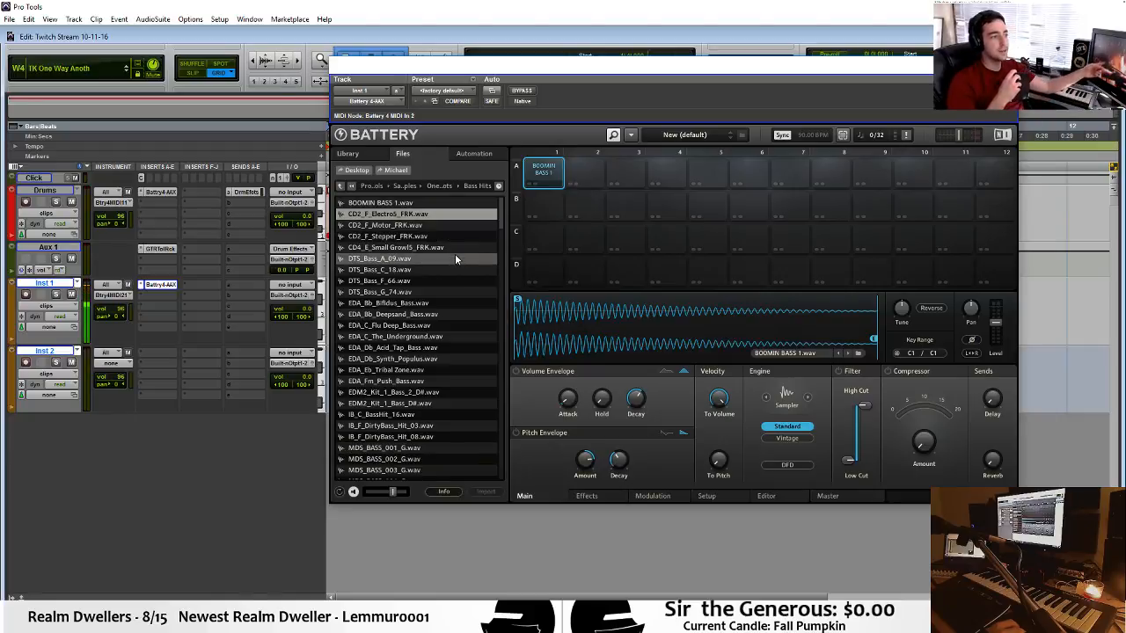
left_click(461, 246, "shift")
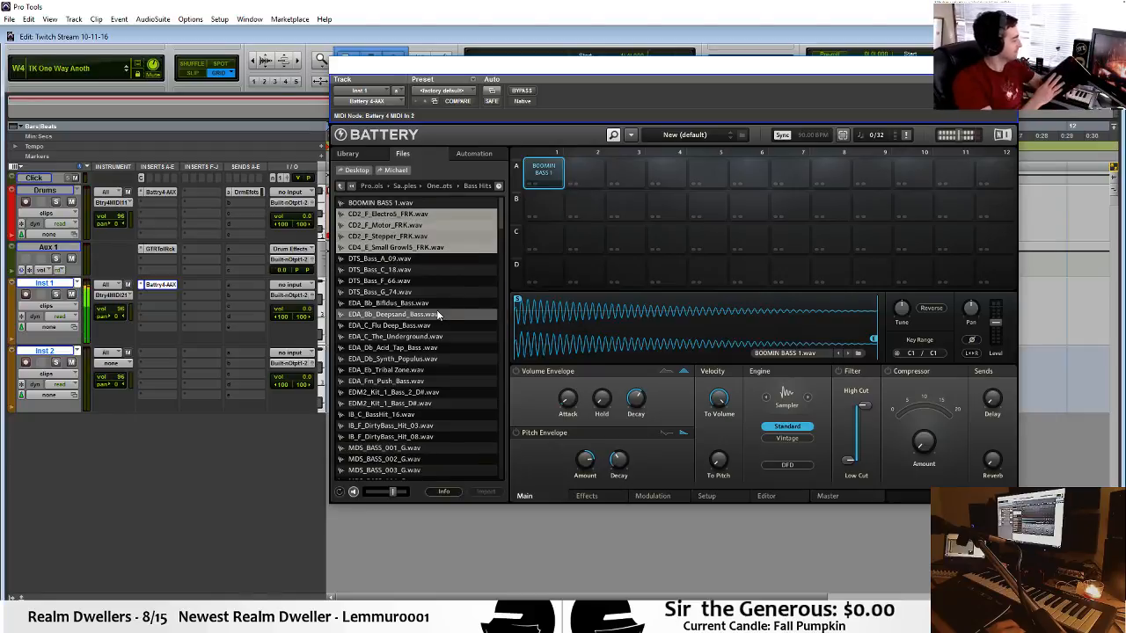
left_click(448, 334, "ctrl")
left_click(451, 325, "ctrl")
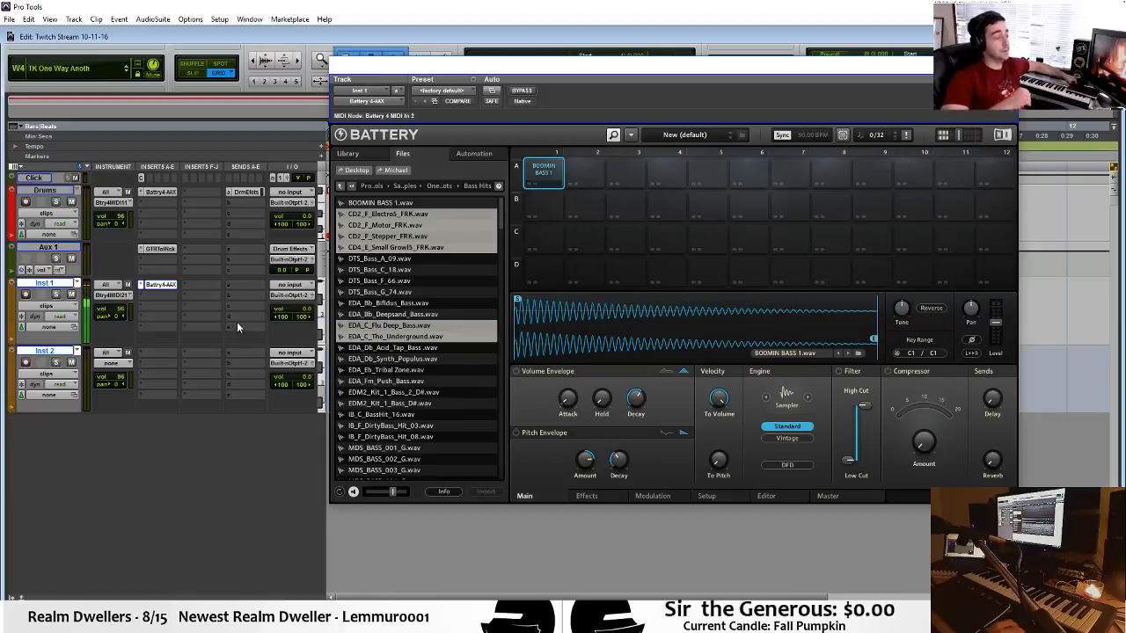
Lower the Inst 1 volume to about -7 dB and add IB_C_BassHit_16, both IB_F_DirtyBass hits, MDS_BASS_001_G and MDS_BASS_002_G to the sample selection.
left_click_drag(309, 309, 307, 322)
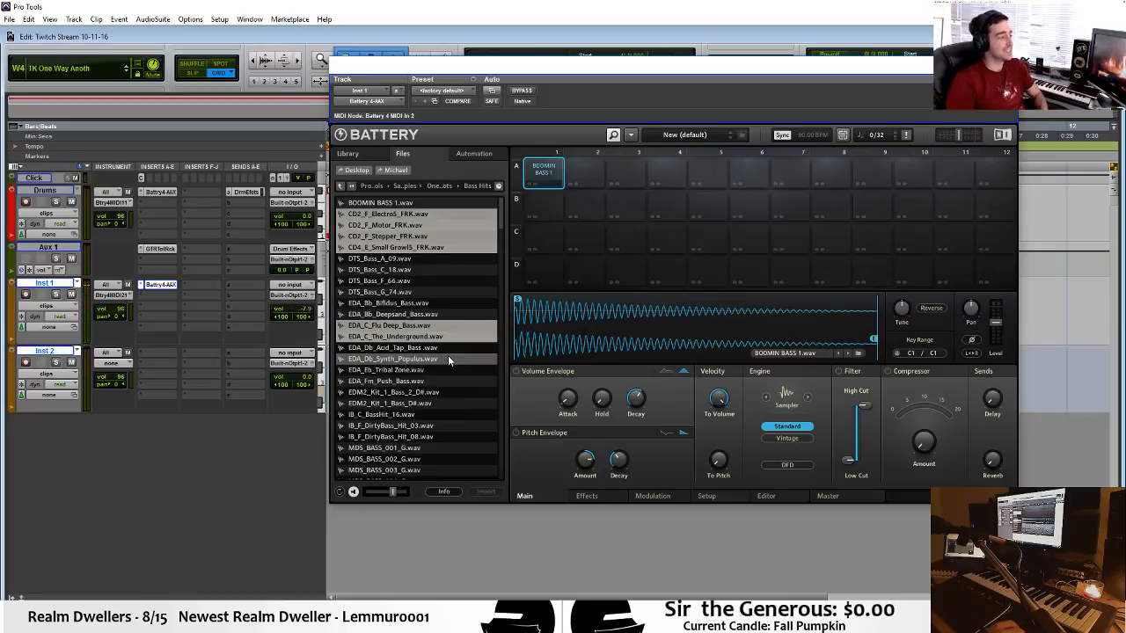
left_click(437, 416, "ctrl")
left_click(440, 437, "ctrl")
left_click(441, 427, "ctrl")
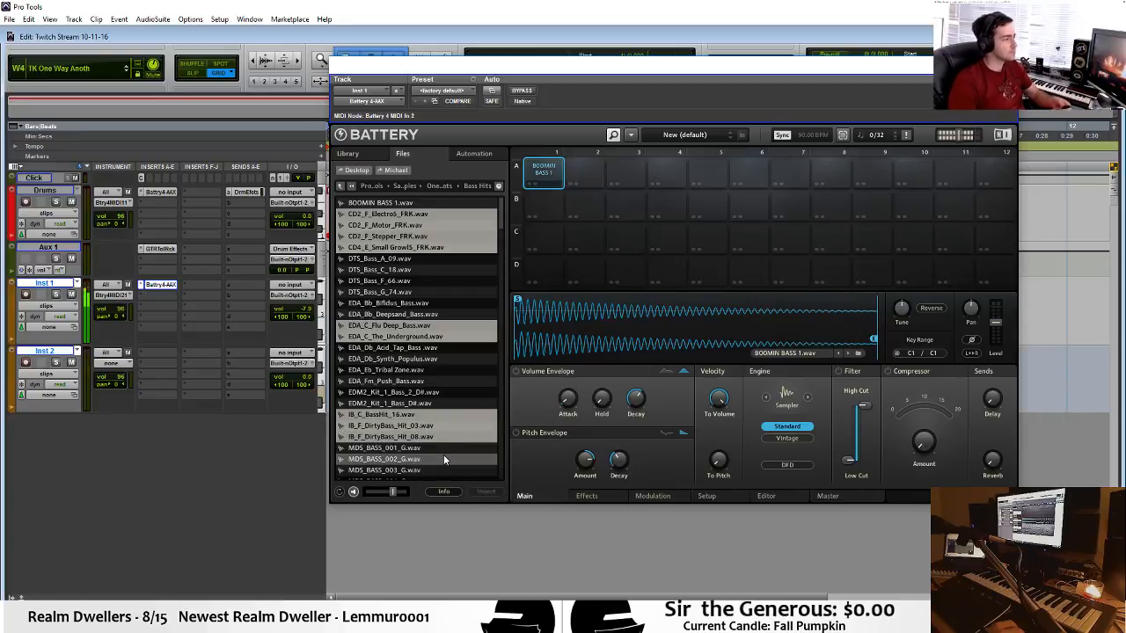
left_click(443, 457, "ctrl")
left_click(443, 446, "ctrl")
Add MDS_BASS samples 010, 014, 016, 018, 020, 026, 029 and 034 in G to the sample selection.
scroll(453, 413, "down", 6)
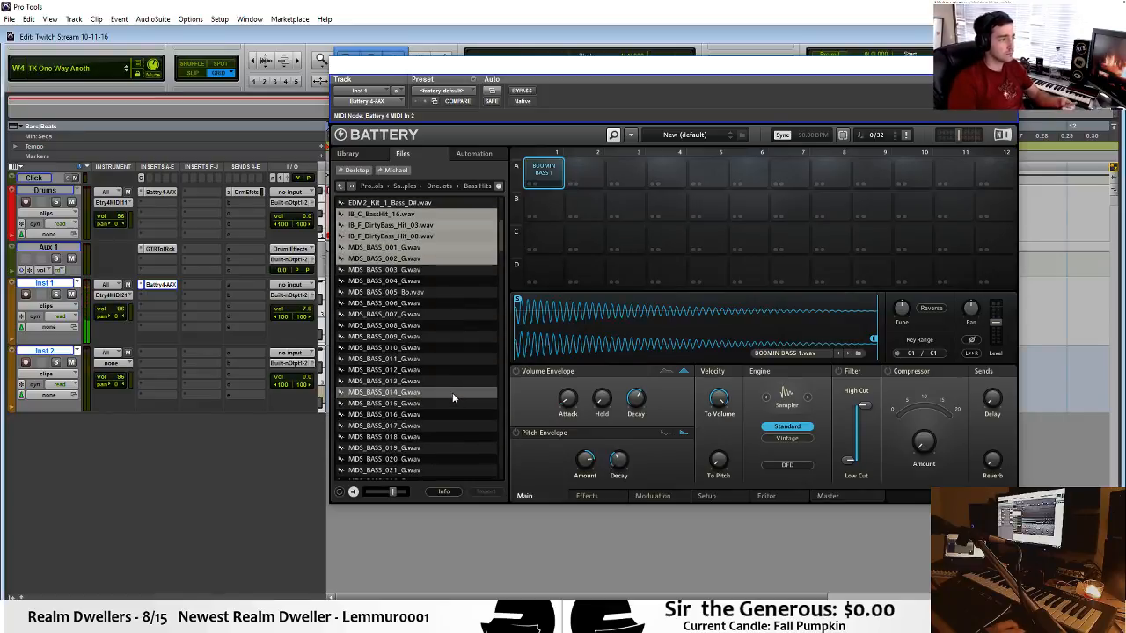
left_click(452, 392, "ctrl")
left_click(452, 414, "ctrl")
left_click(446, 350, "ctrl")
left_click(449, 437, "ctrl")
scroll(447, 407, "down", 4)
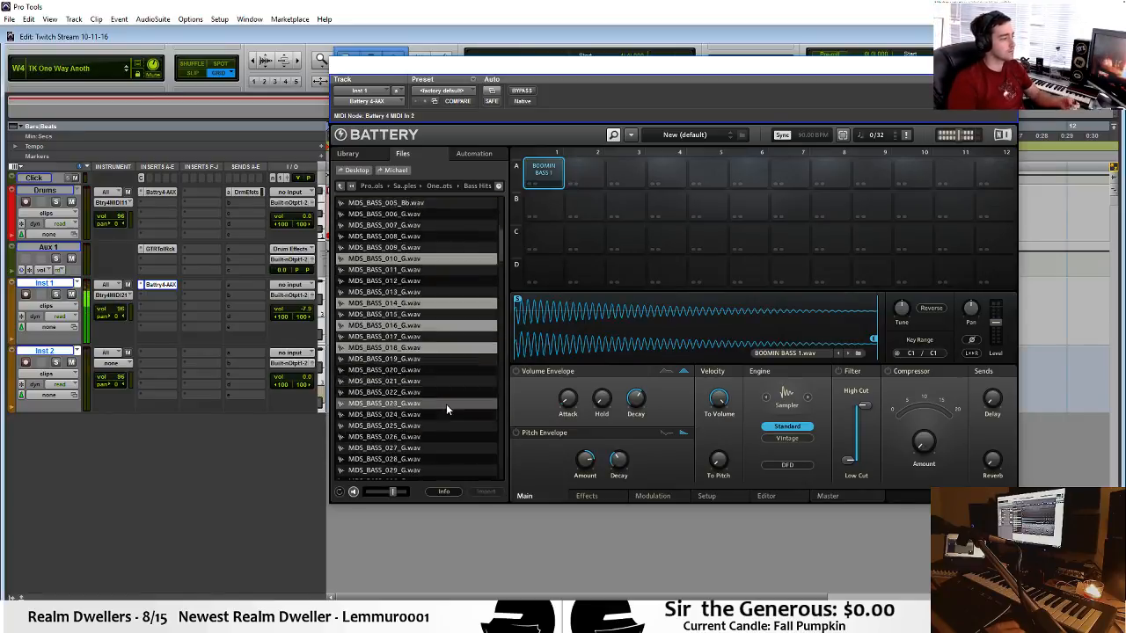
left_click(446, 404, "ctrl")
left_click(449, 439, "ctrl")
scroll(449, 435, "down", 2)
left_click(411, 415, "ctrl")
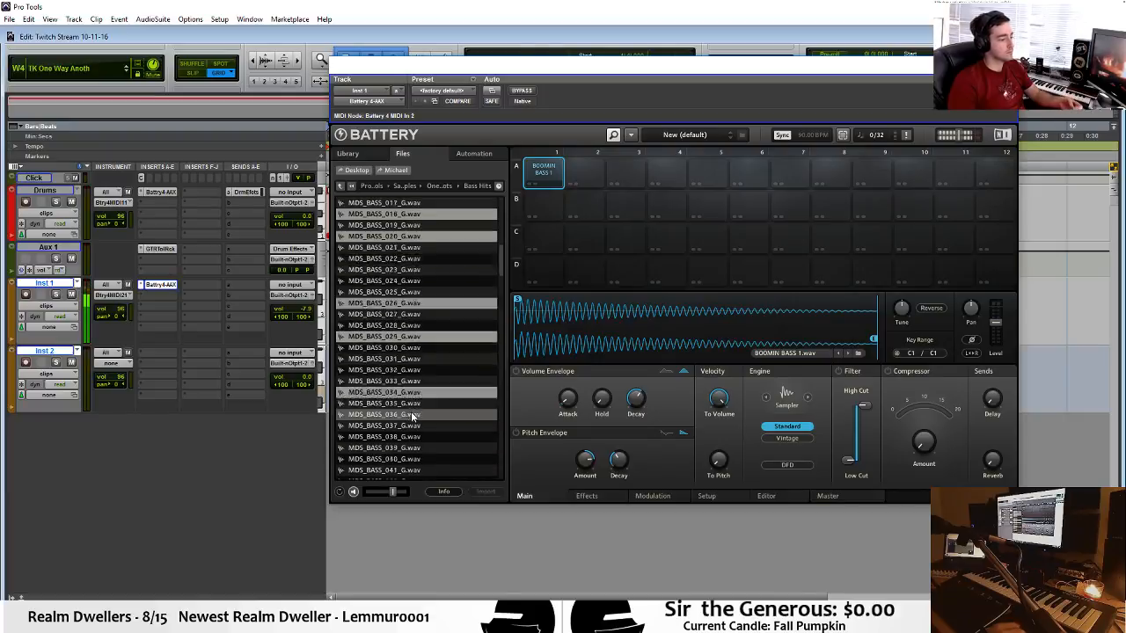
Try to extend the sample selection to MDS_BASS_041_G.wav and check the selected samples back to the start of the list.
scroll(417, 406, "down", 4)
left_click(460, 337)
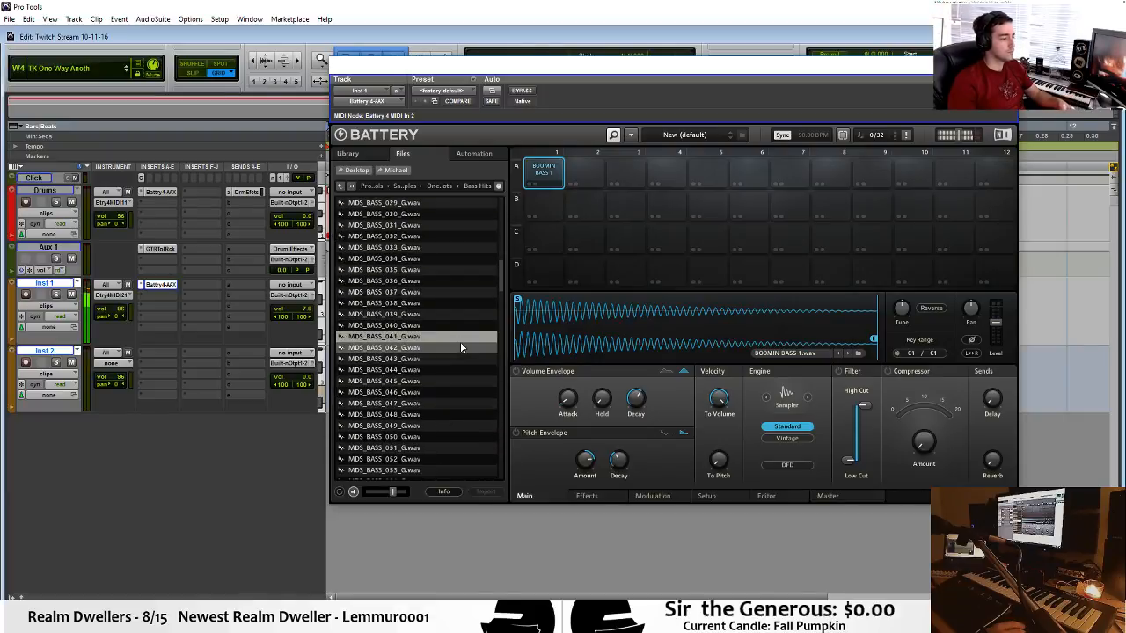
scroll(442, 438, "up", 10)
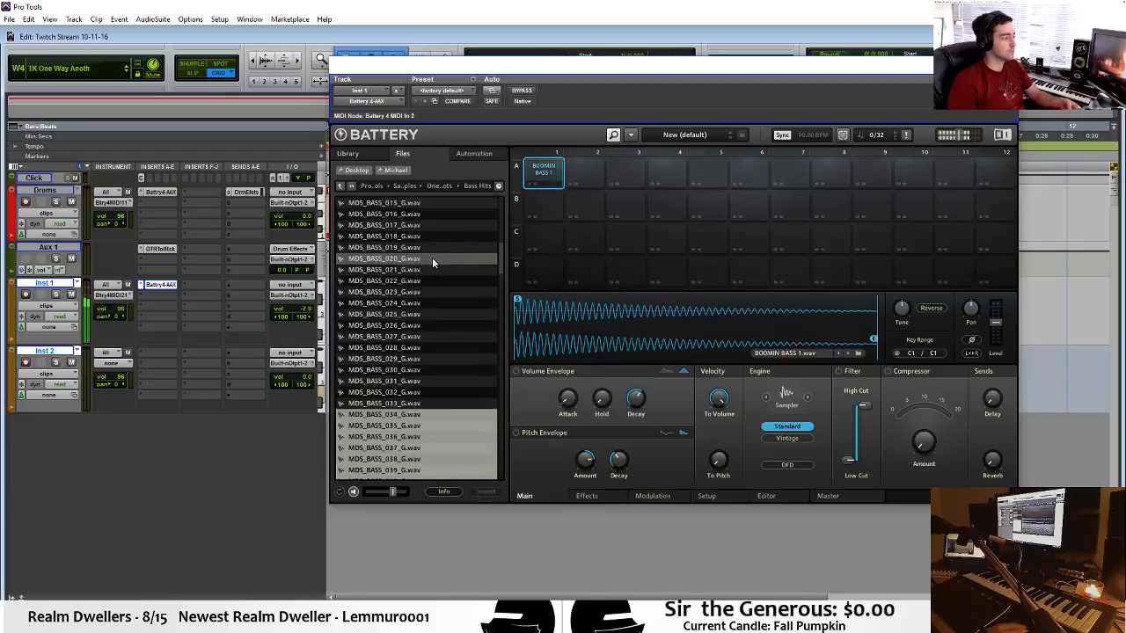
scroll(432, 257, "up", 7)
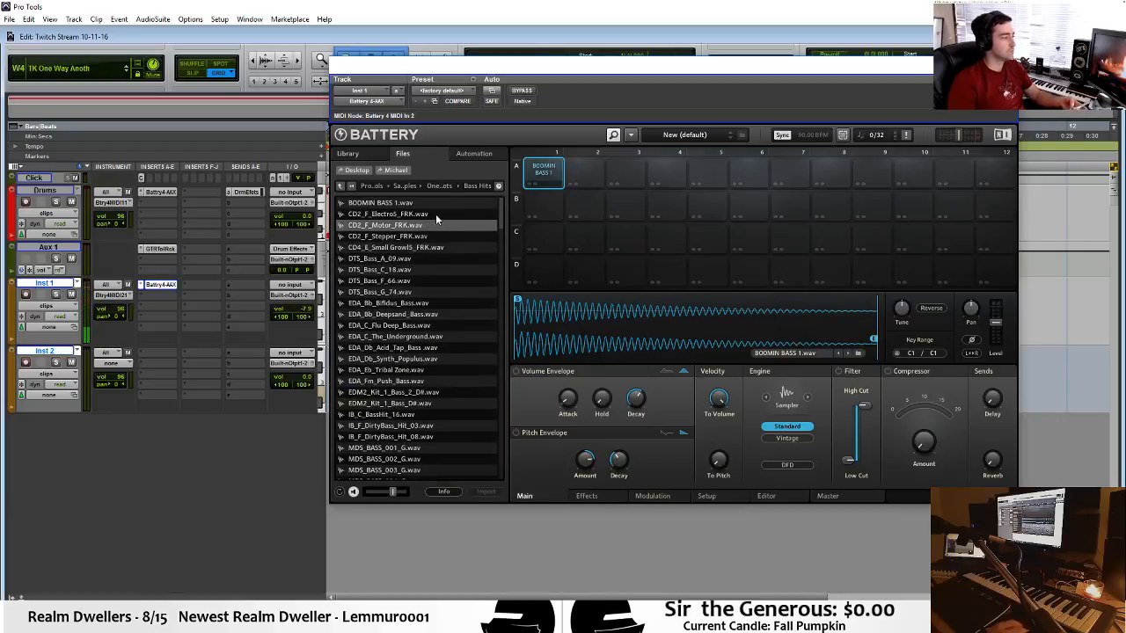
Select CD2_F_Electro6_FRK through DTS_Bass_G_74, the three IB hits and MDS_BASS_034 to 052, and load them into the cells from A2 onward.
left_click_drag(438, 212, 455, 247)
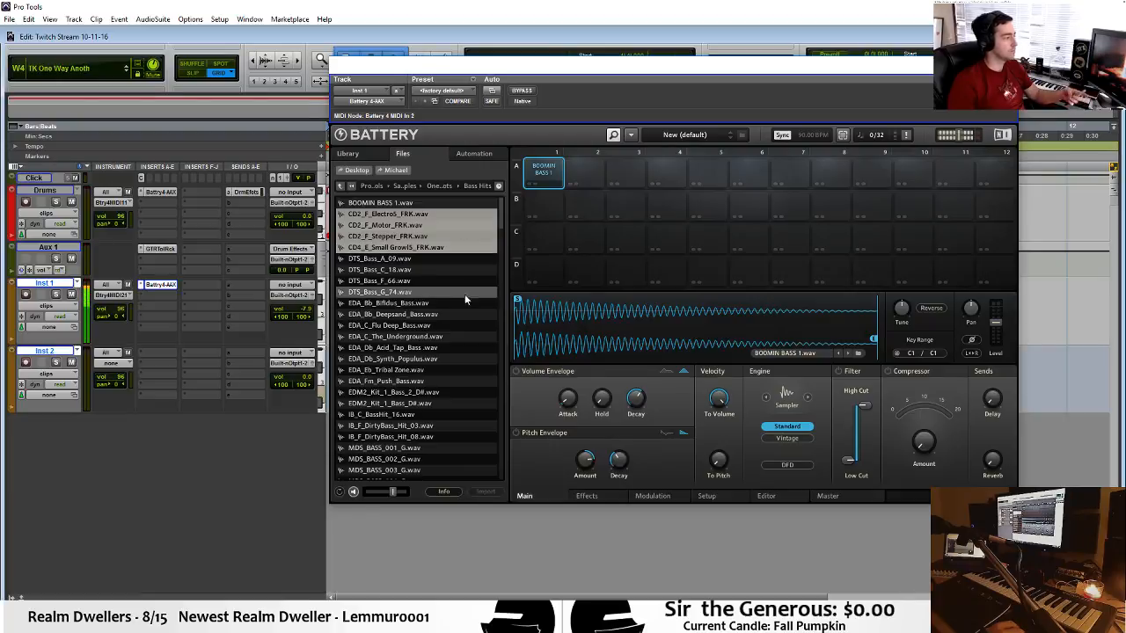
left_click_drag(462, 295, 464, 263)
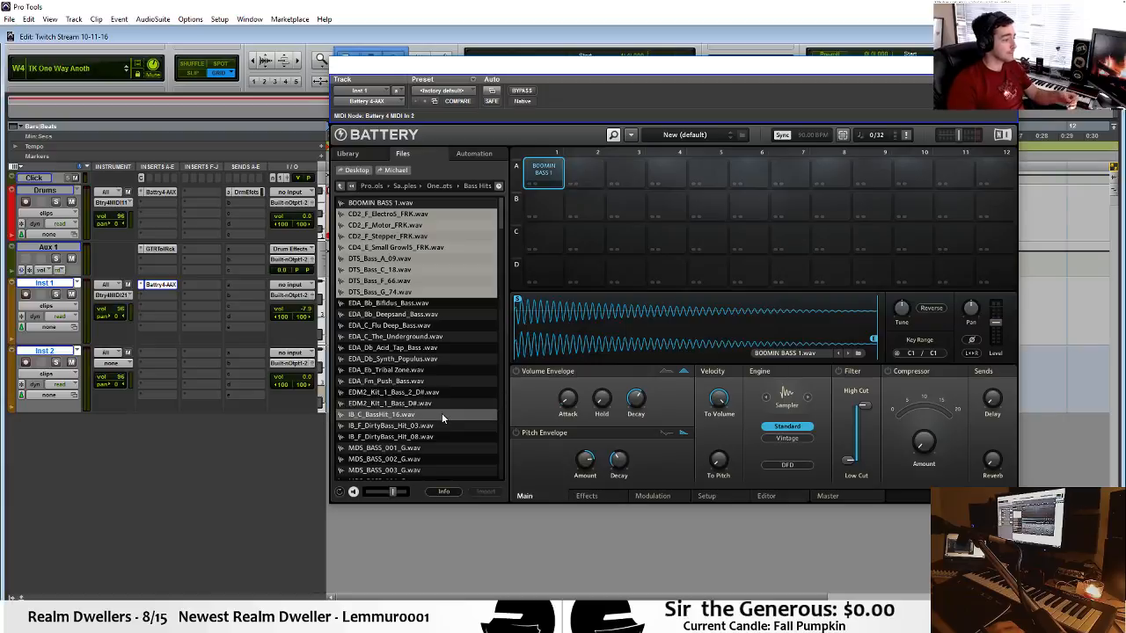
left_click_drag(451, 424, 589, 183)
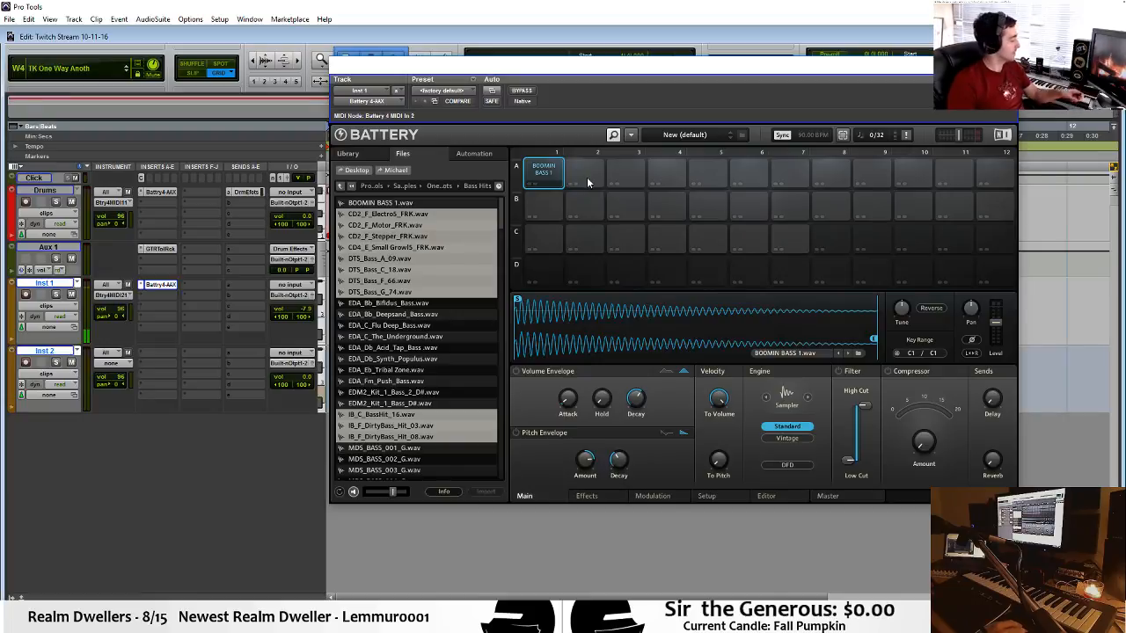
Open the Vocals folder under One Shots and load EDA_Old_Is_Cool.wav into cell C8.
scroll(452, 361, "down", 3)
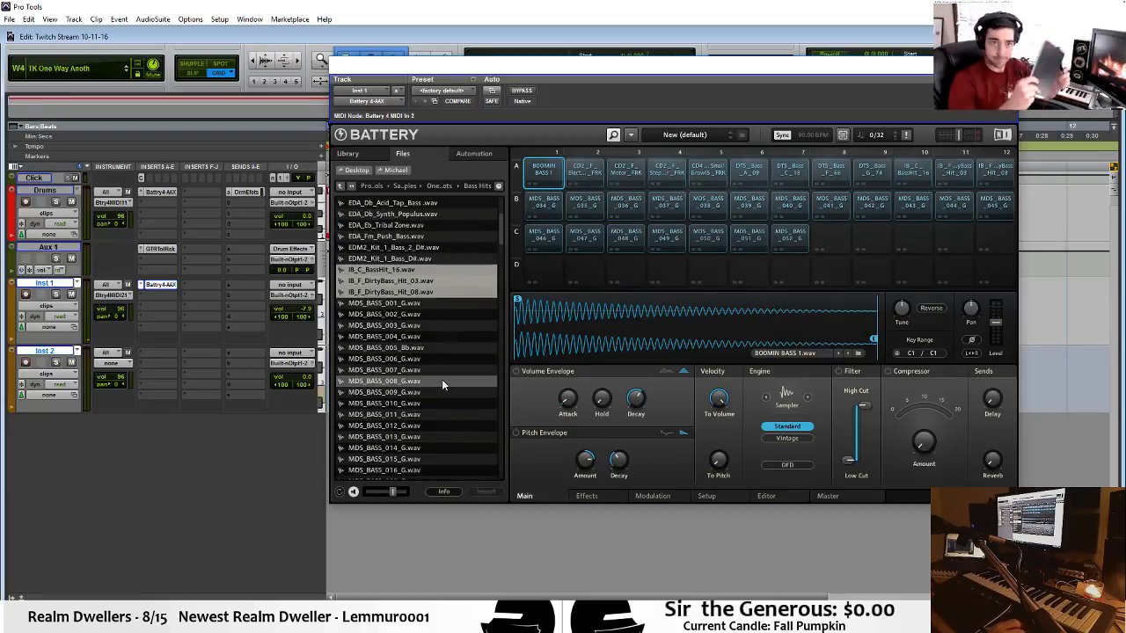
scroll(442, 379, "down", 2)
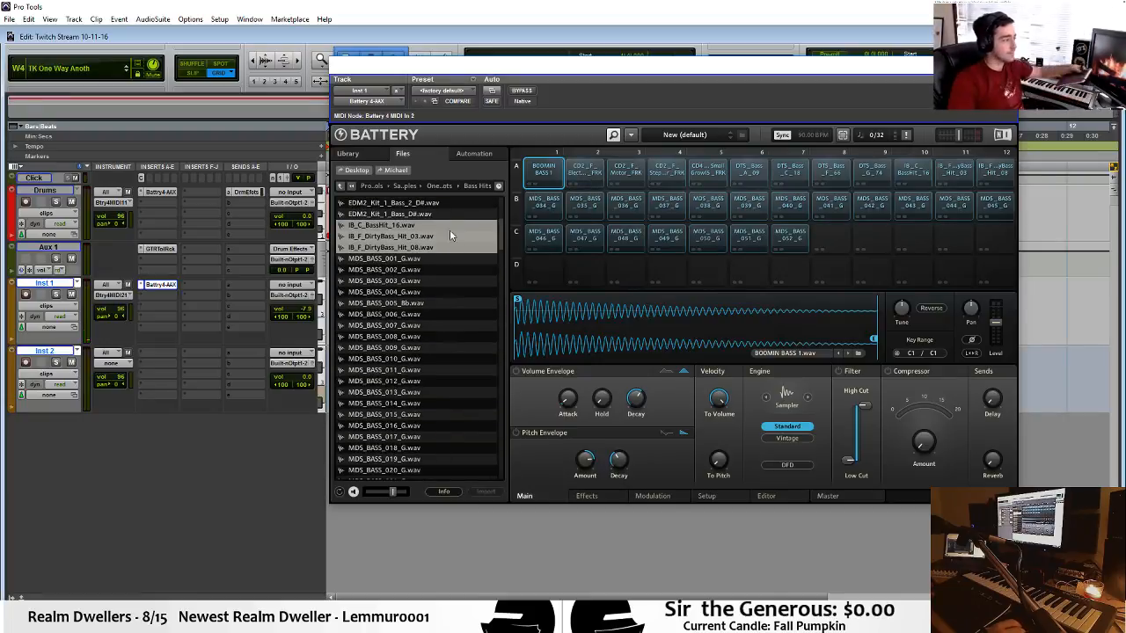
left_click(435, 185)
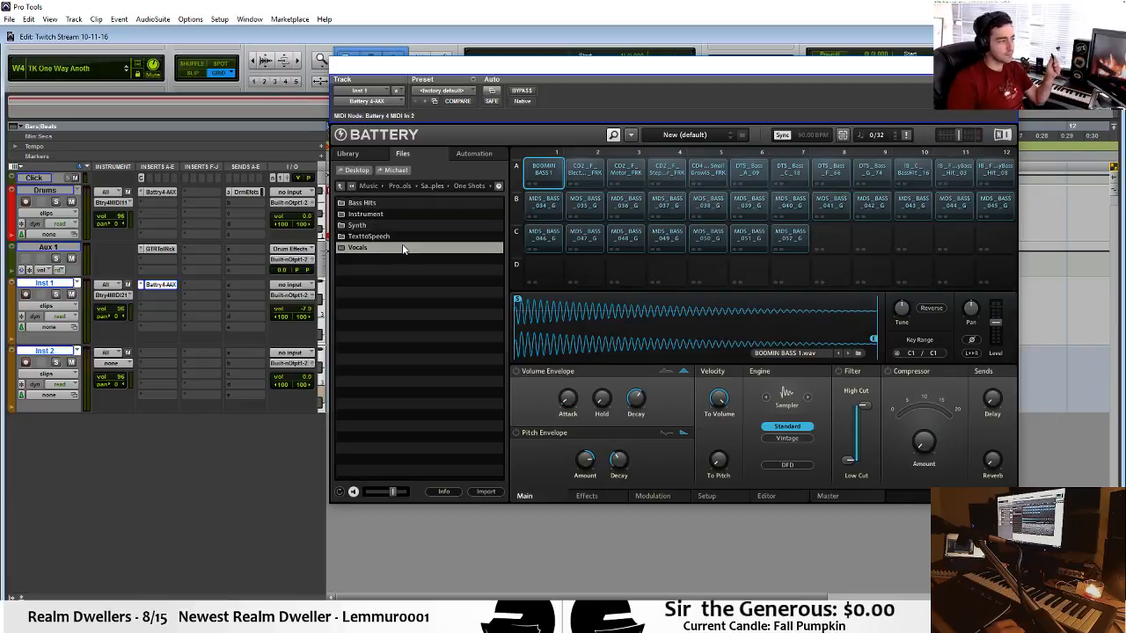
double_click(402, 244)
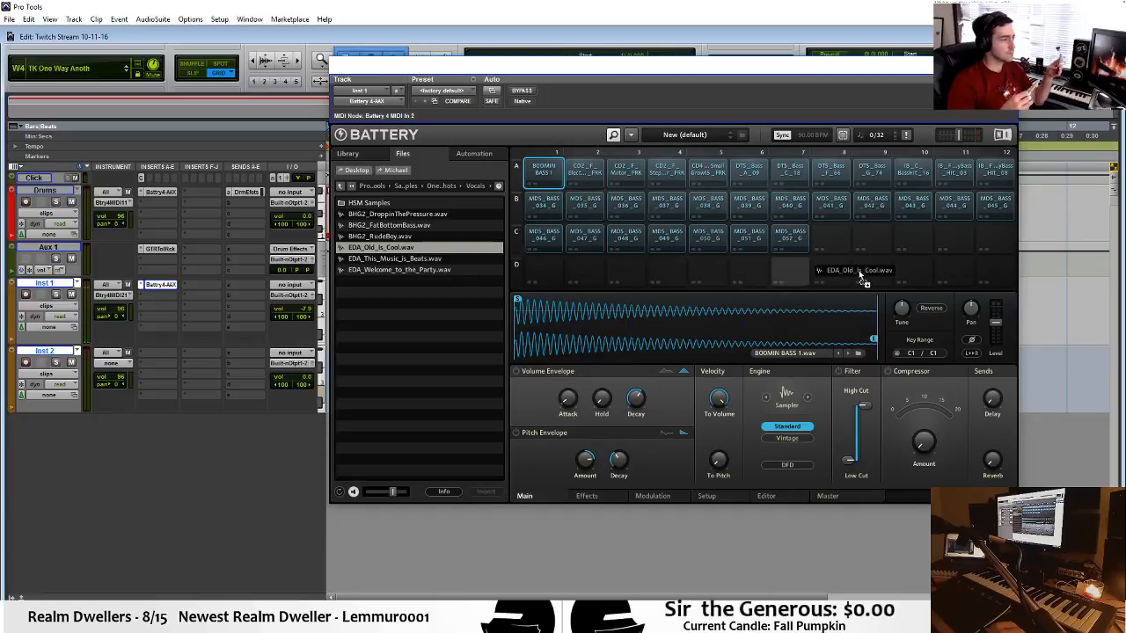
left_click_drag(858, 270, 831, 235)
Preview EDA_Welcome_to_the_Party and BHG2_FatBottomBass, load BHG2_FatBottomBass.wav into cell C9, and select the MDS_BASS_052_G cell.
left_click(418, 272)
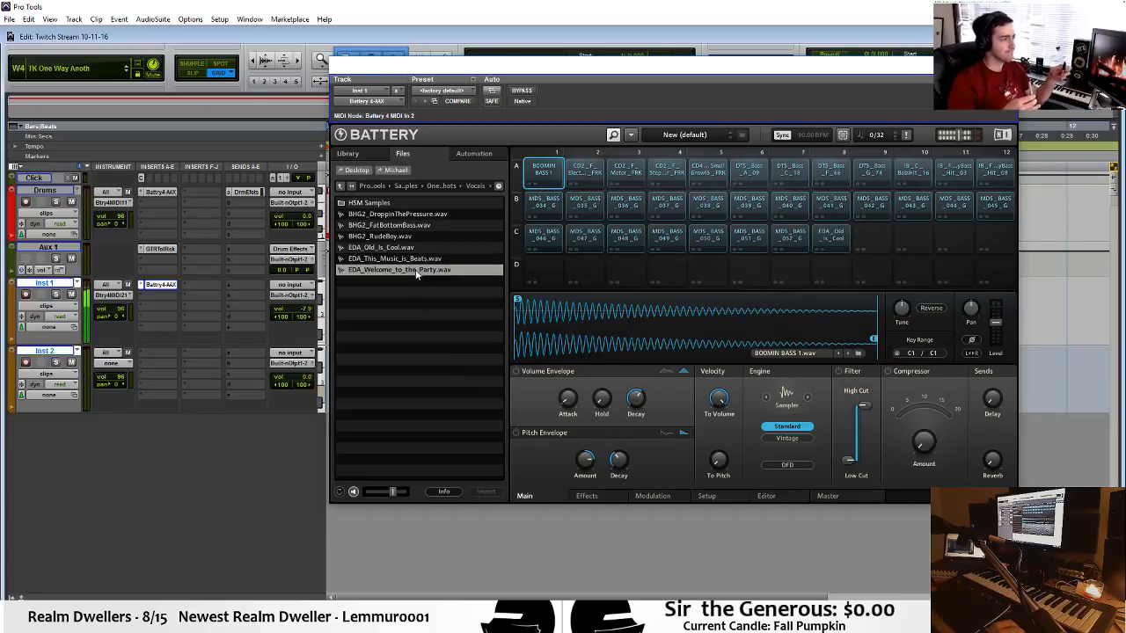
left_click(409, 225)
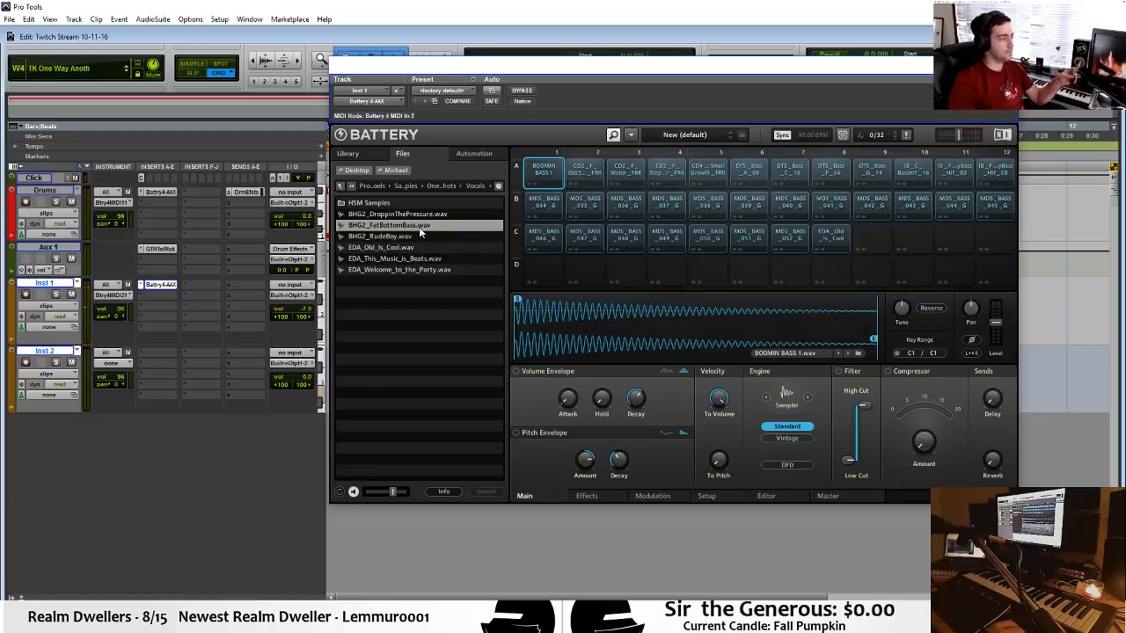
left_click(423, 227)
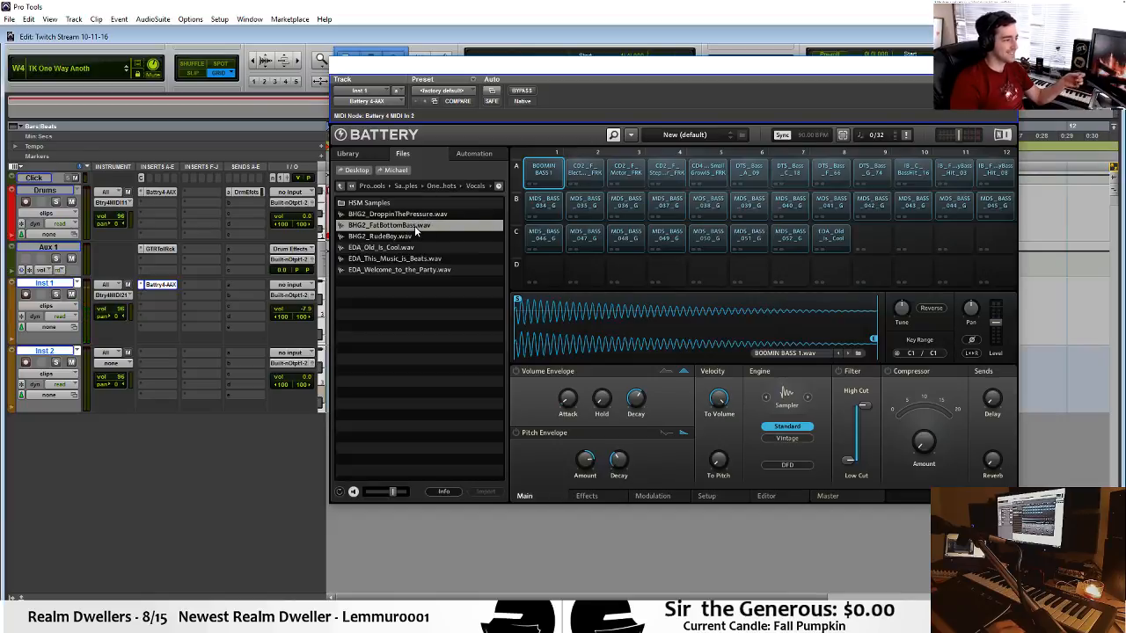
left_click_drag(550, 275, 871, 245)
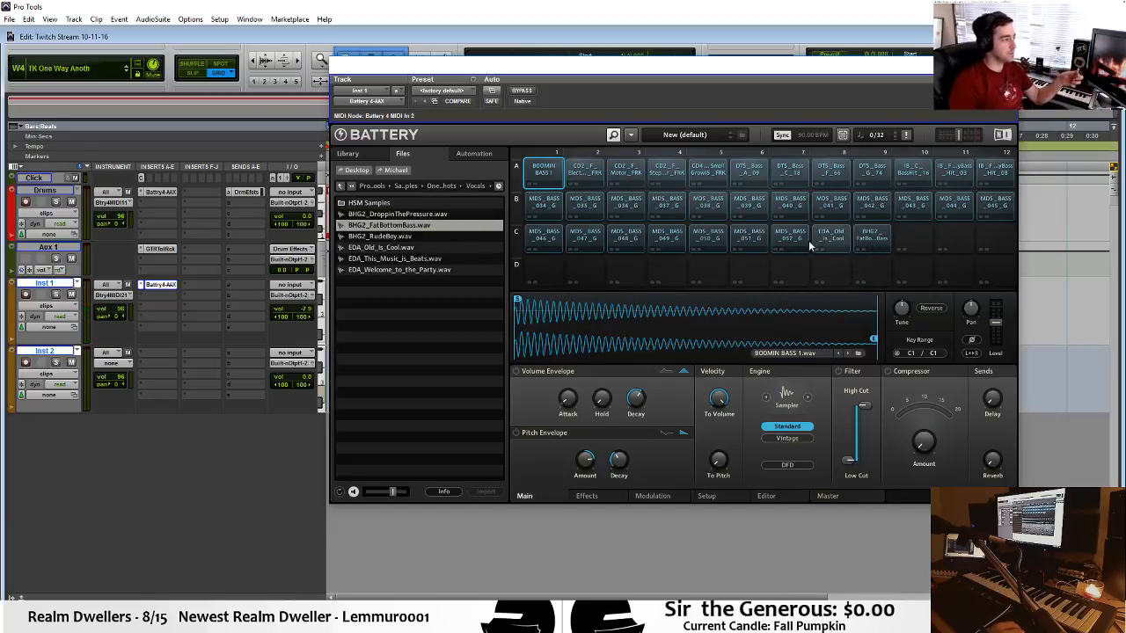
left_click(794, 234)
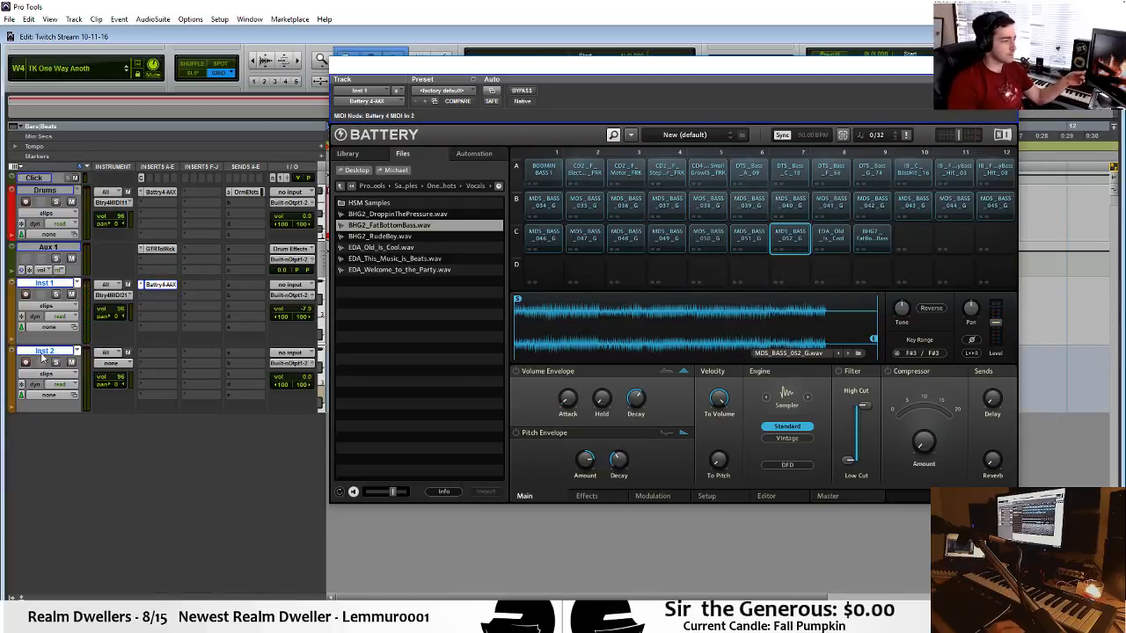
Insert the Cthulhu instrument plug-in on the Inst 2 track, move its window off the track list, and reduce the Inst 2 track height.
left_click(162, 355)
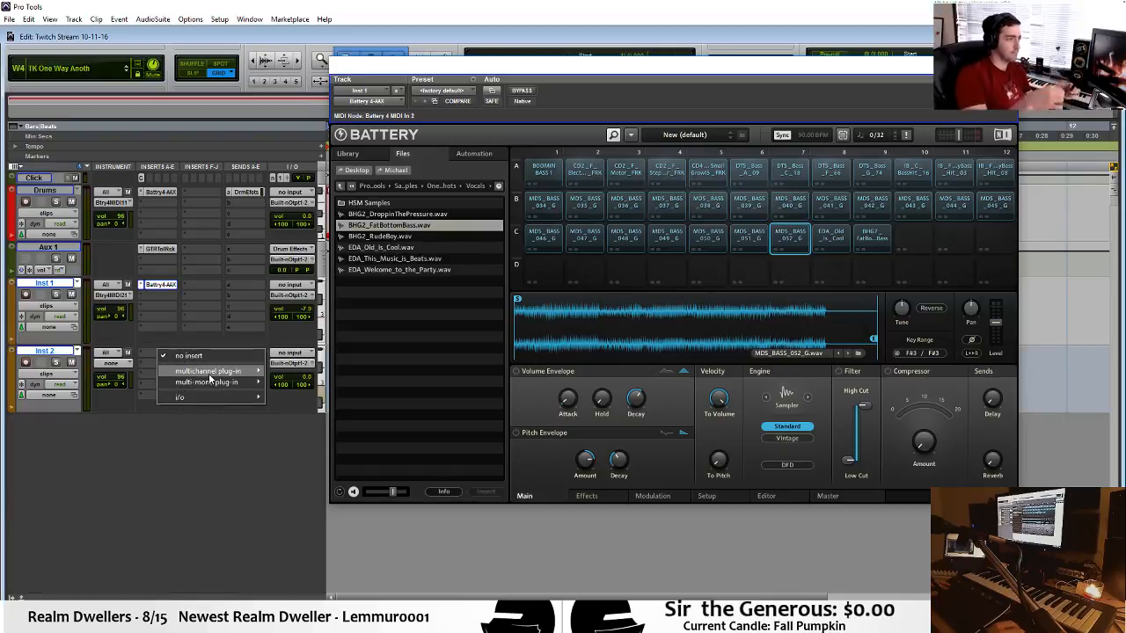
mouse_move(211, 373)
mouse_move(299, 472)
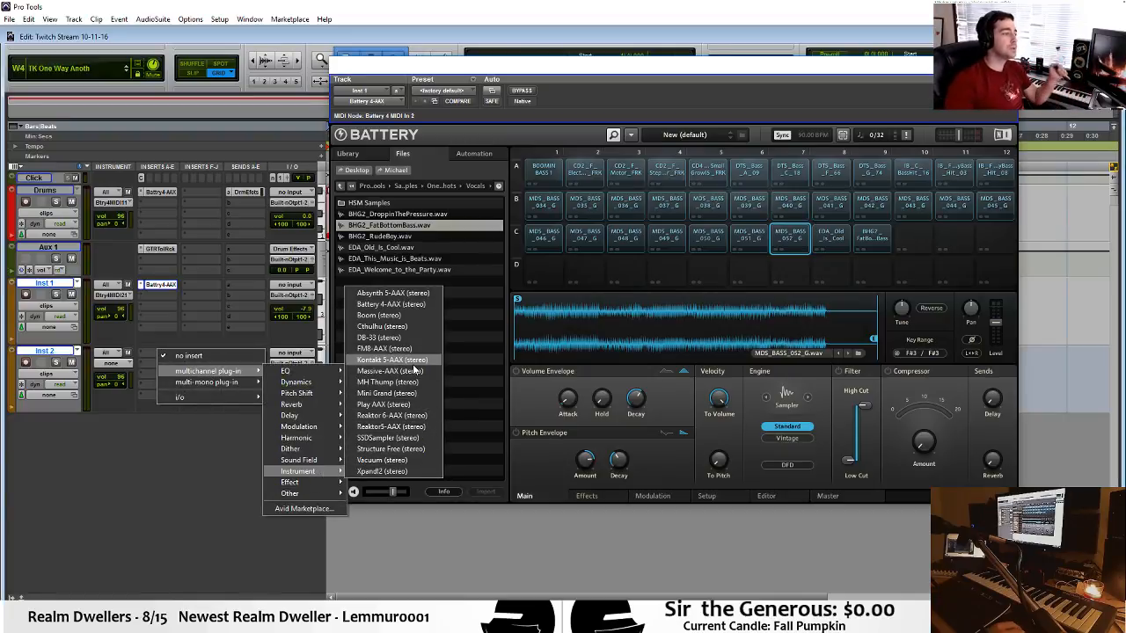
left_click(408, 326)
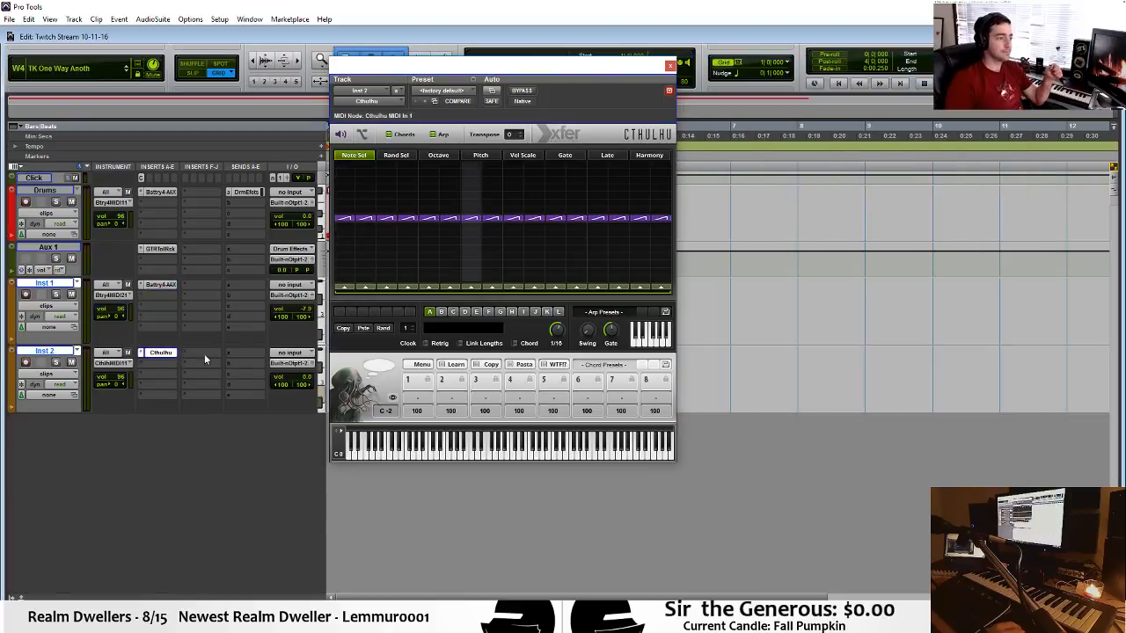
left_click_drag(602, 70, 847, 118)
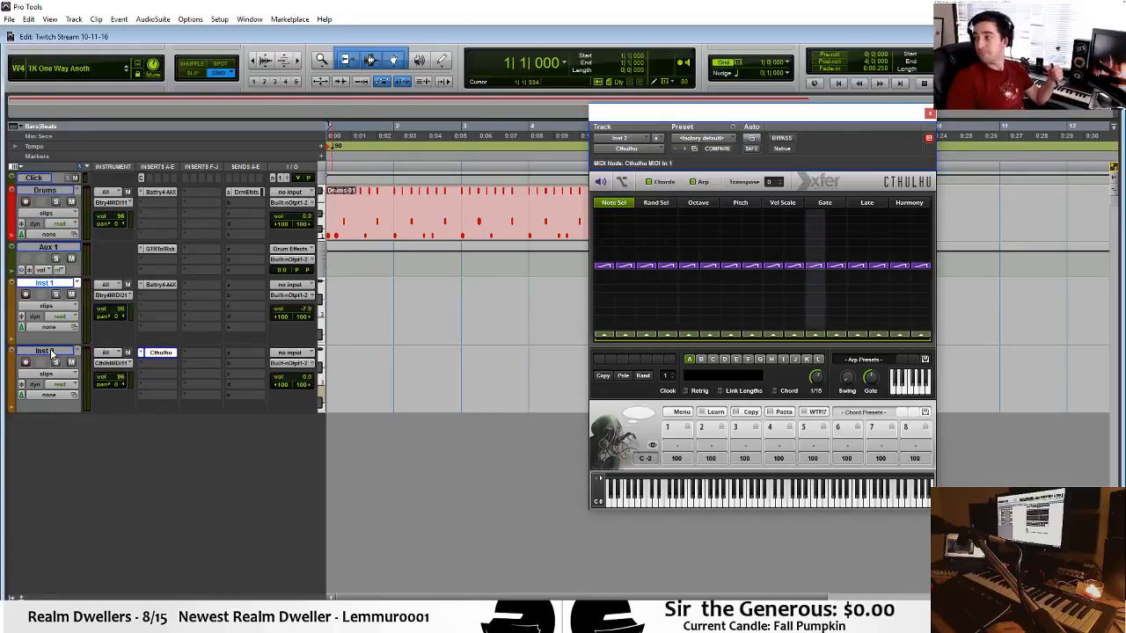
left_click_drag(67, 404, 71, 384)
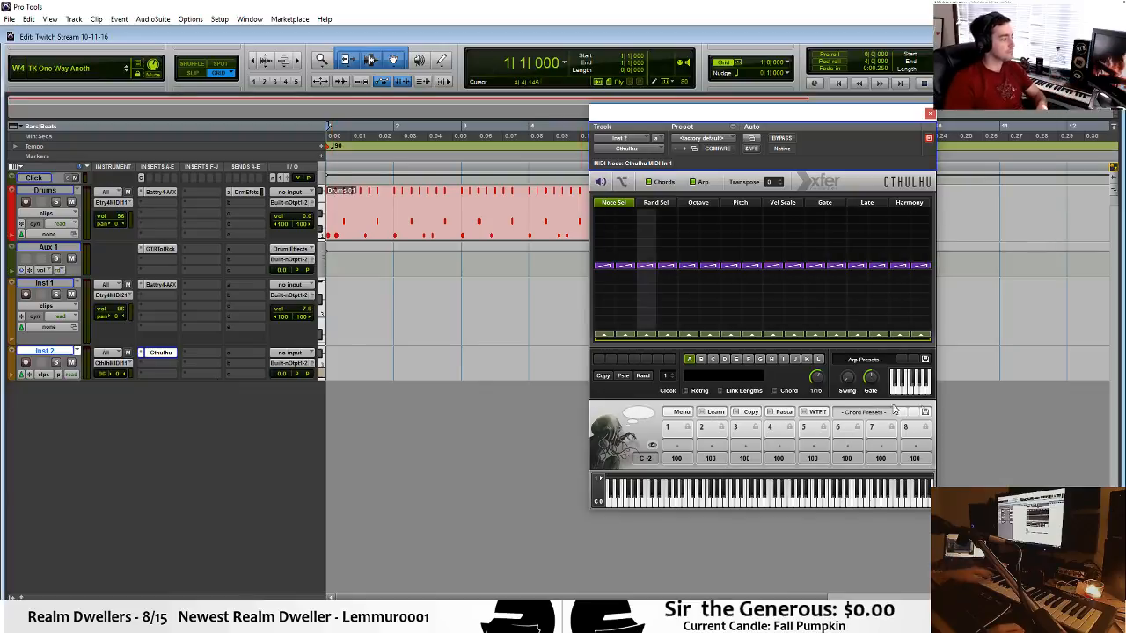
Load the BachChorale_139 chord preset from the BachChorales100+ set in Cthulhu.
left_click(865, 412)
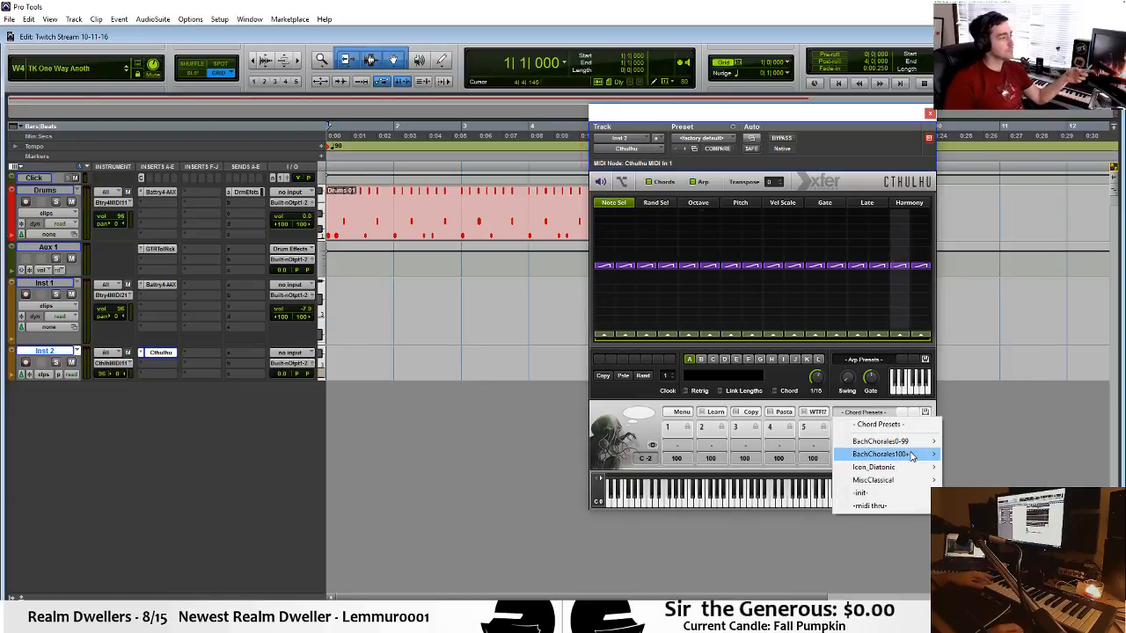
mouse_move(919, 454)
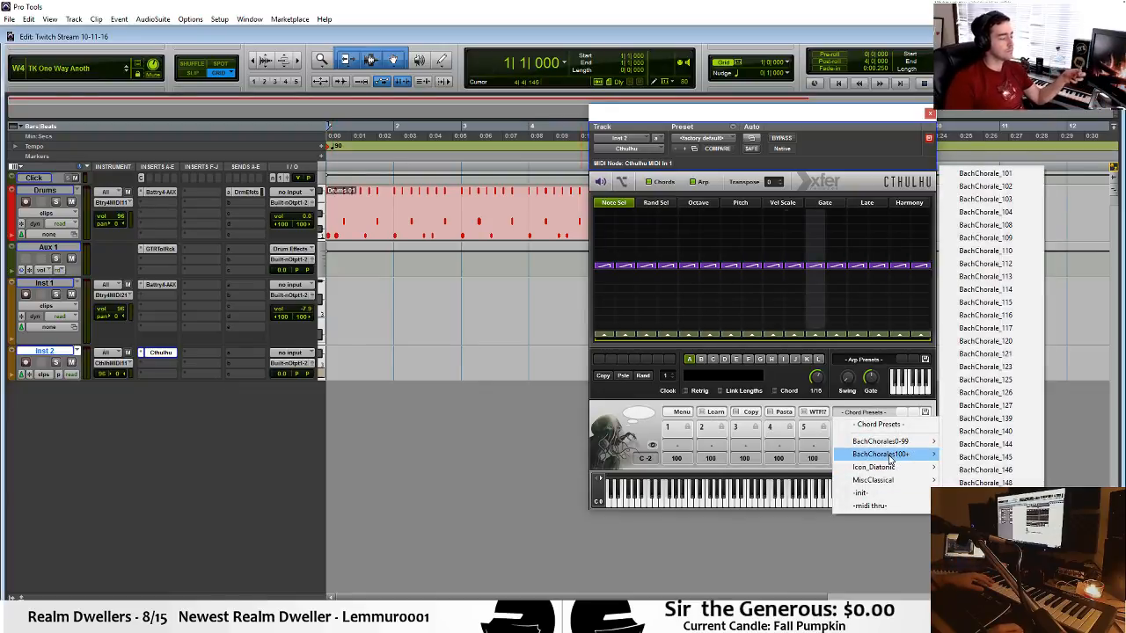
left_click(1005, 419)
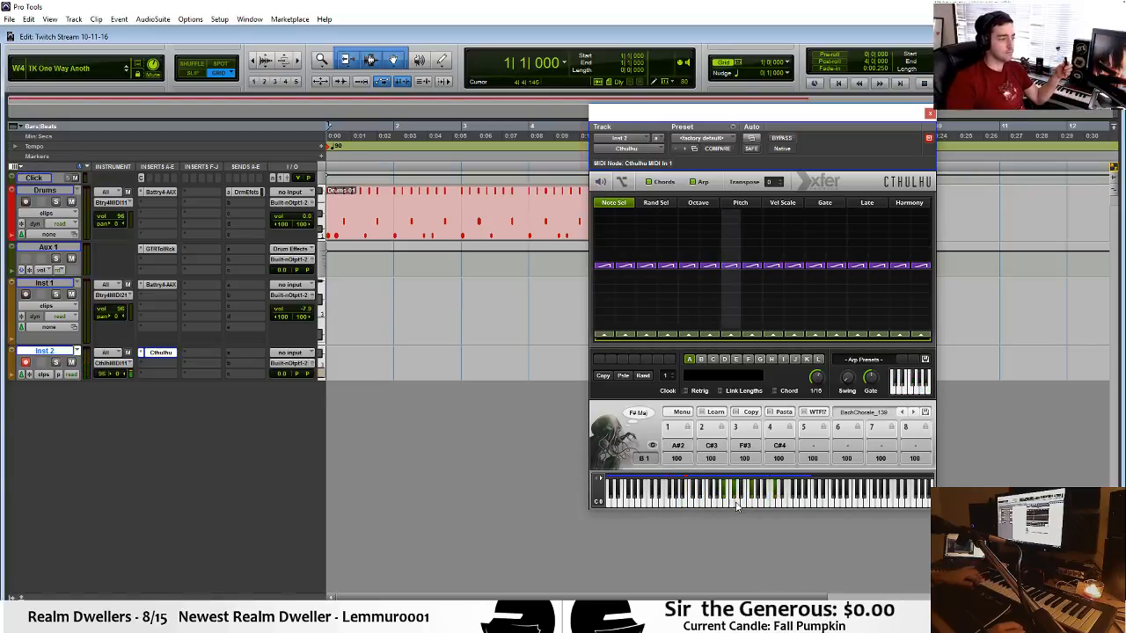
Set the Inst 1 MIDI input to Inst 2 - Cthulhu MIDI Out on all channels.
left_click(112, 286)
mouse_move(167, 303)
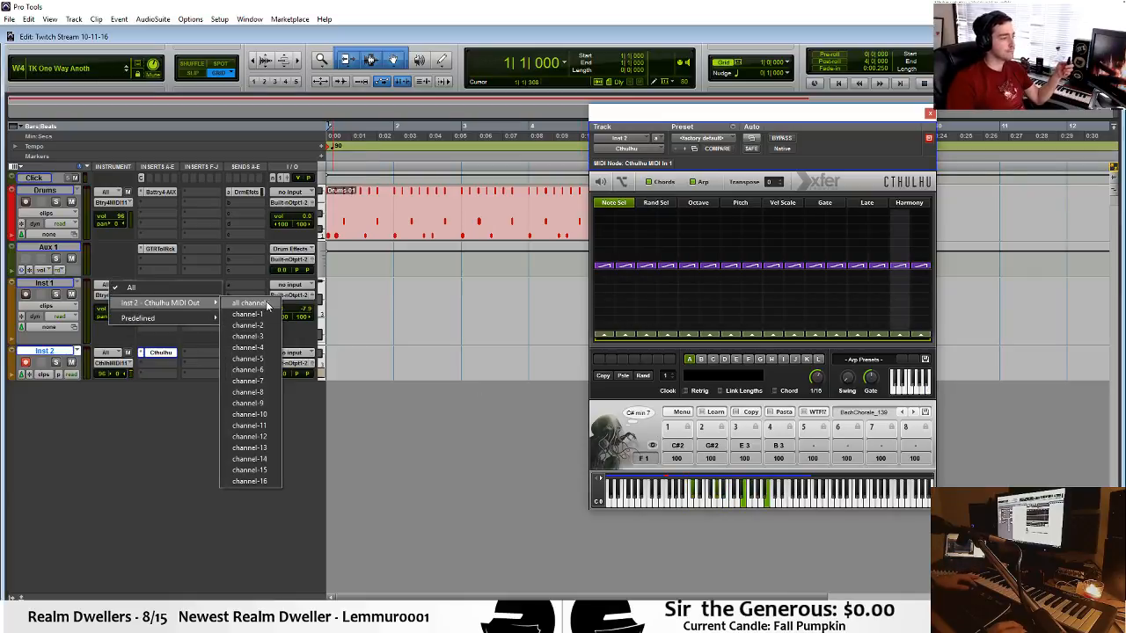
left_click(241, 305)
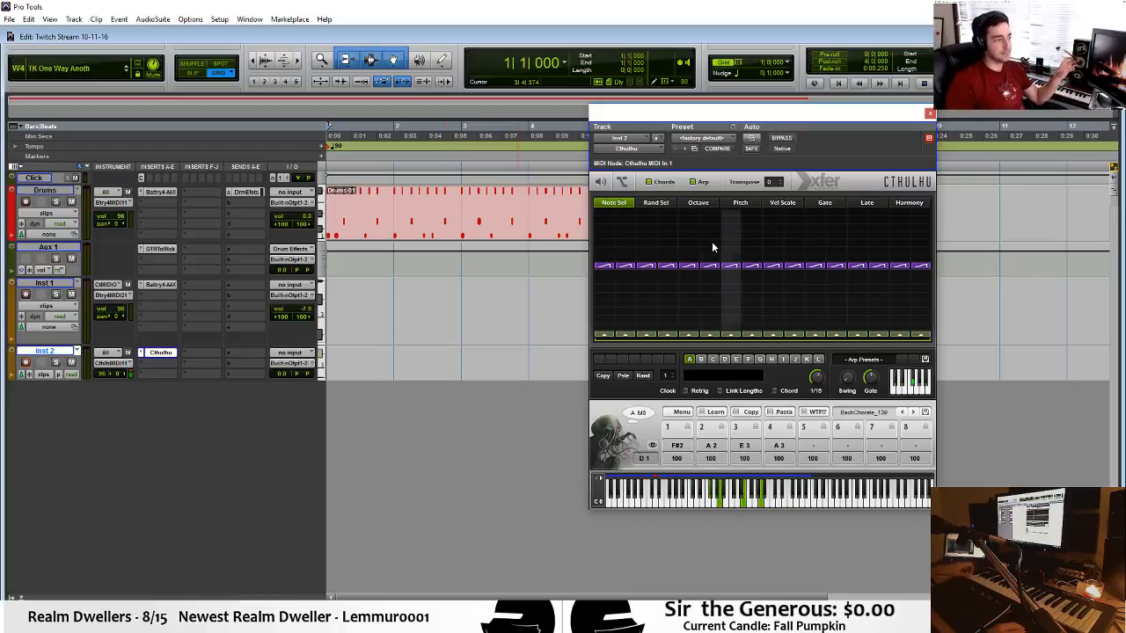
Show the Battery 4 window of the Inst 1 track in place of Cthulhu and move it fully into view.
left_click(154, 291)
left_click(155, 284)
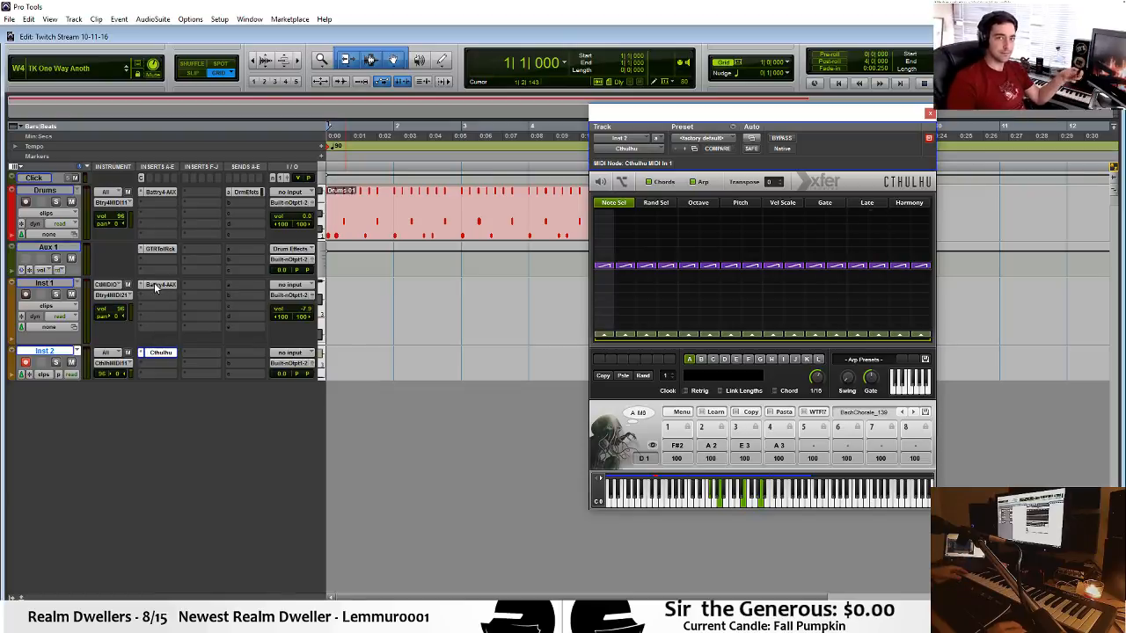
left_click(156, 286)
key("ctrl+w")
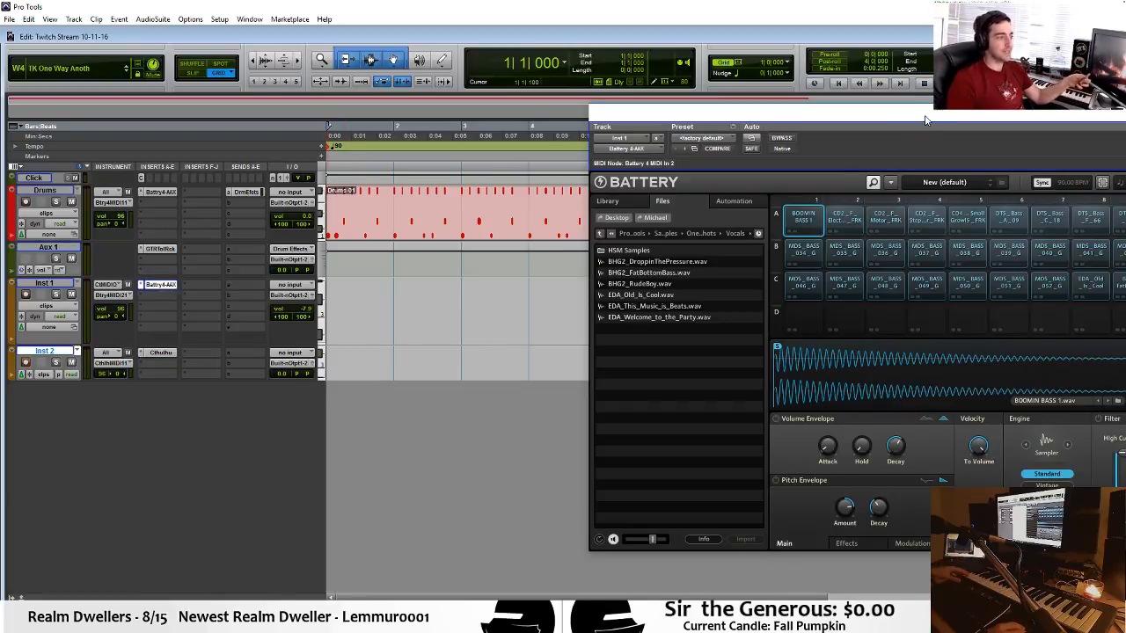
left_click_drag(925, 120, 721, 87)
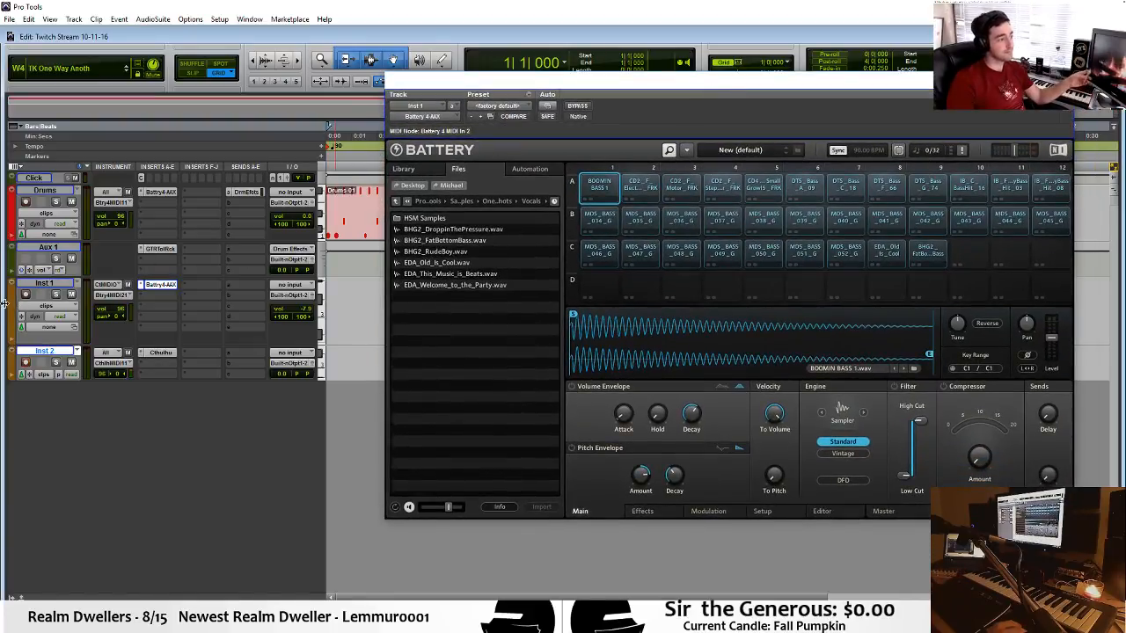
Reselect all channels of Inst 2 - Cthulhu MIDI Out as the Inst 1 MIDI input and record-enable Inst 2 and Inst 1.
left_click(116, 287)
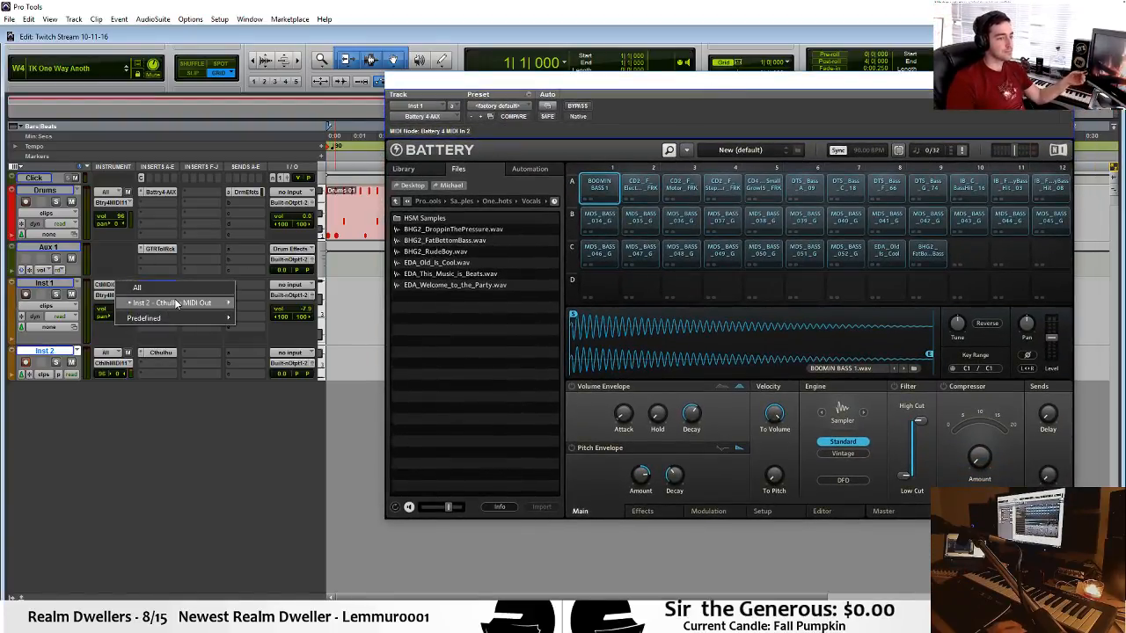
mouse_move(212, 303)
left_click(263, 303)
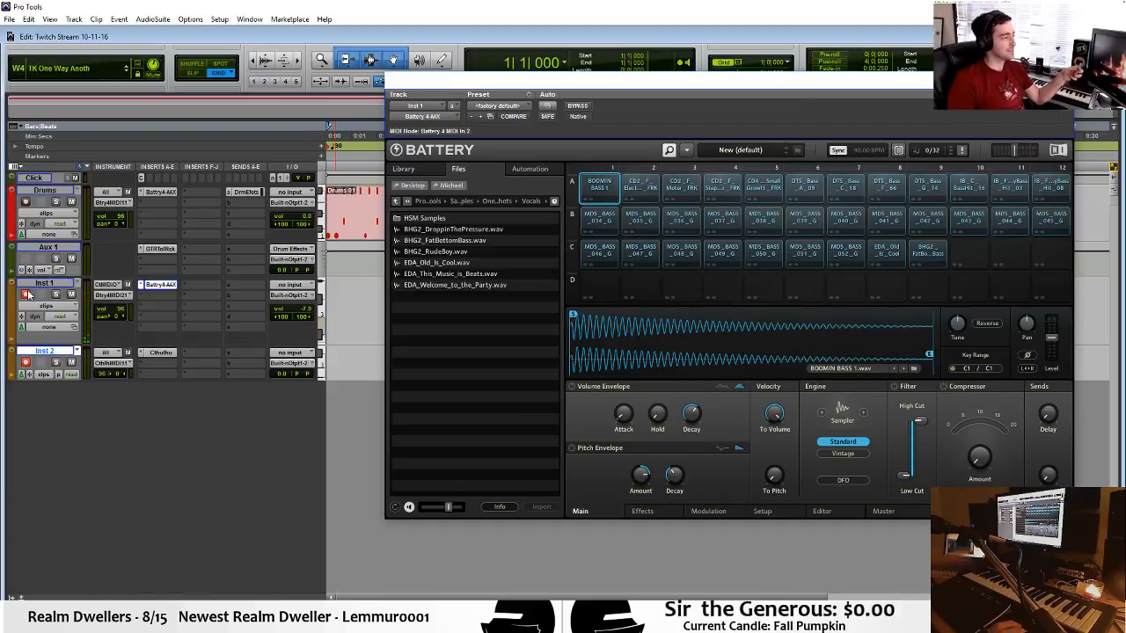
left_click(26, 362)
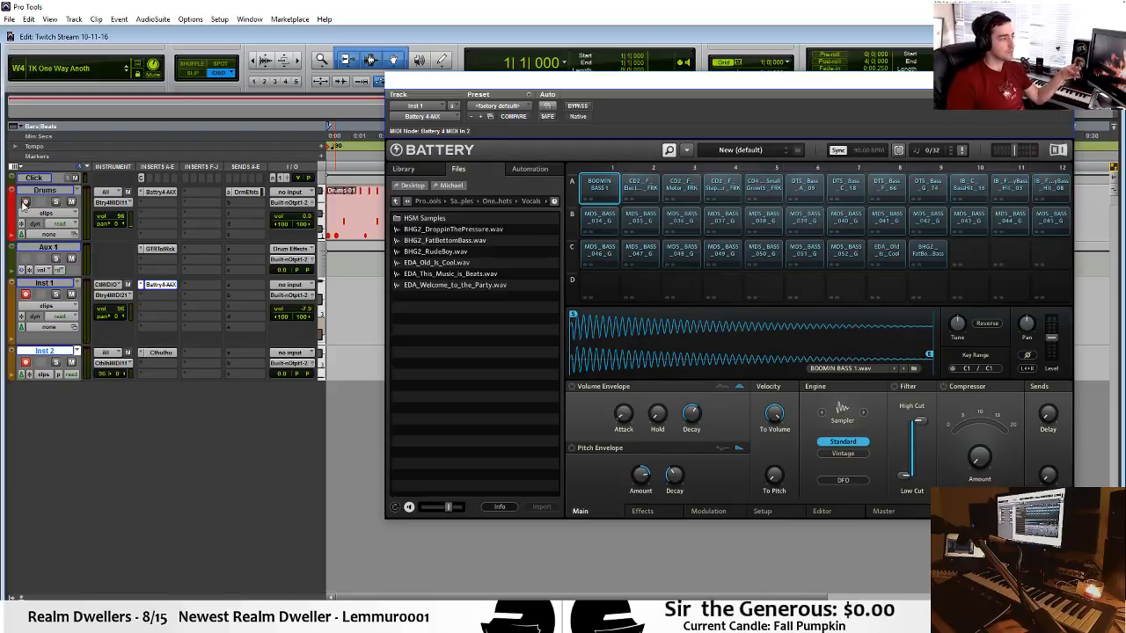
left_click(26, 295)
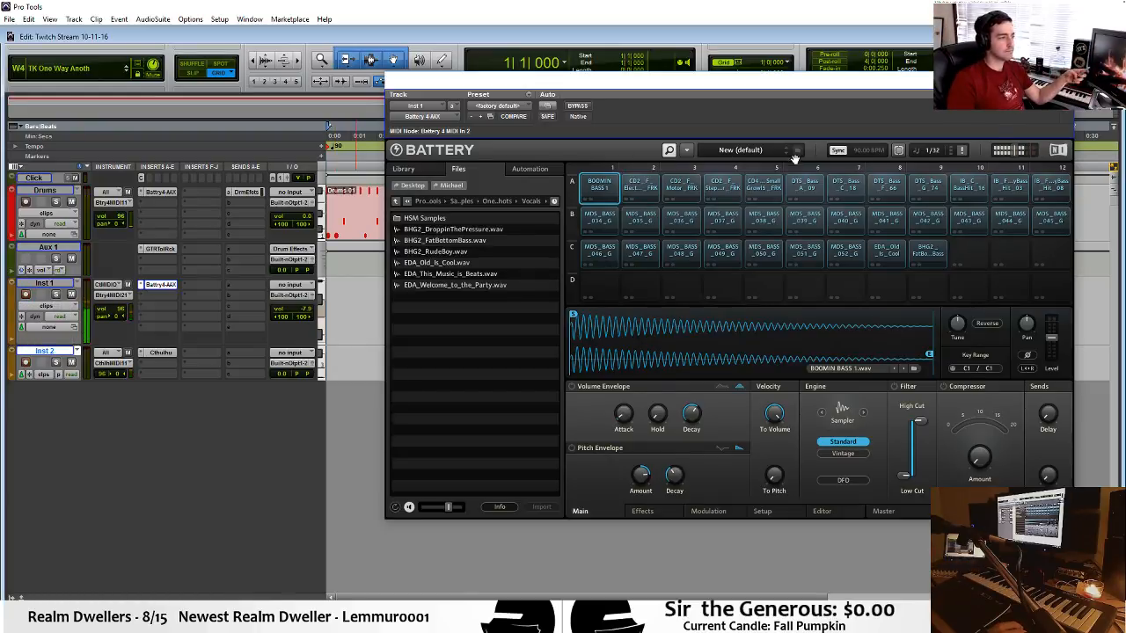
Select all loaded Battery cells, turn on their volume envelope, and set the hold to about 25.8 ms.
left_click(598, 187)
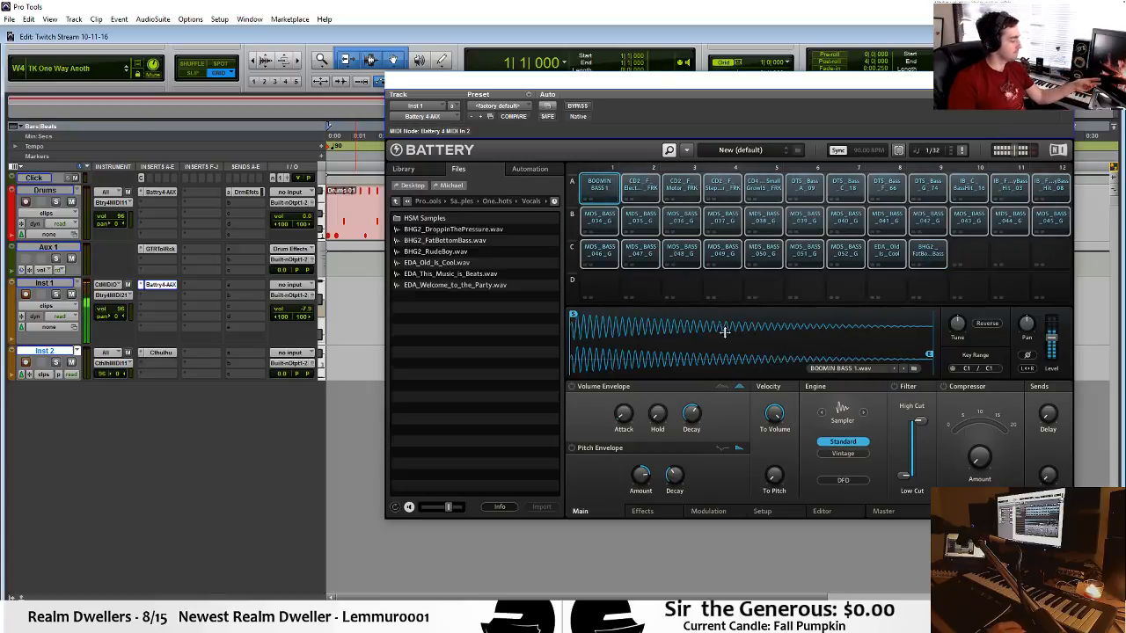
left_click(572, 386)
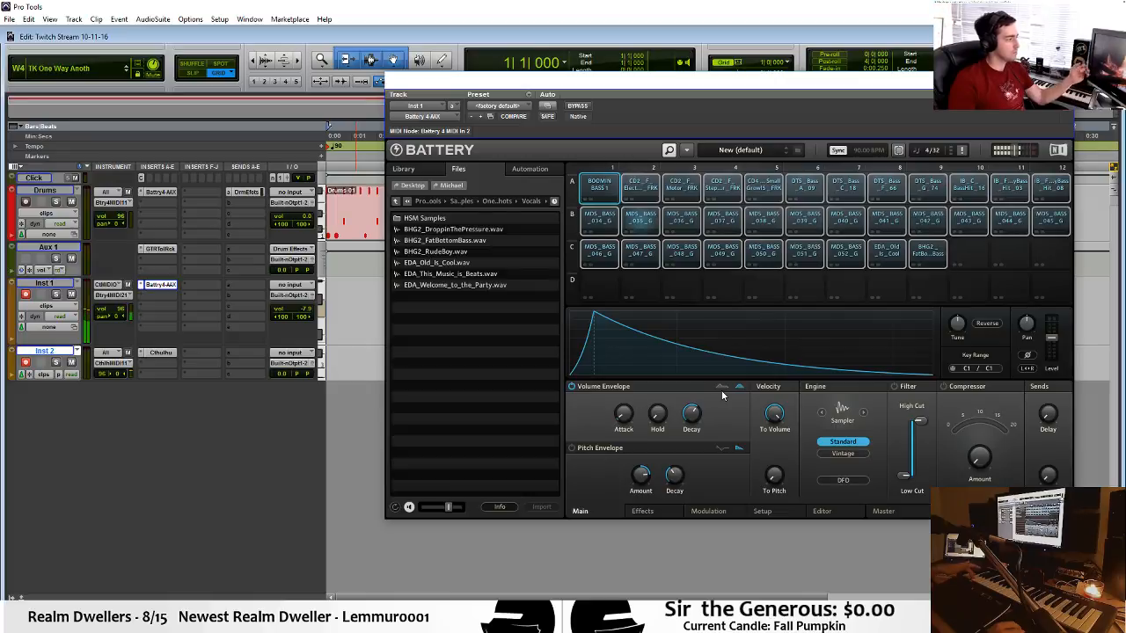
mouse_move(656, 416)
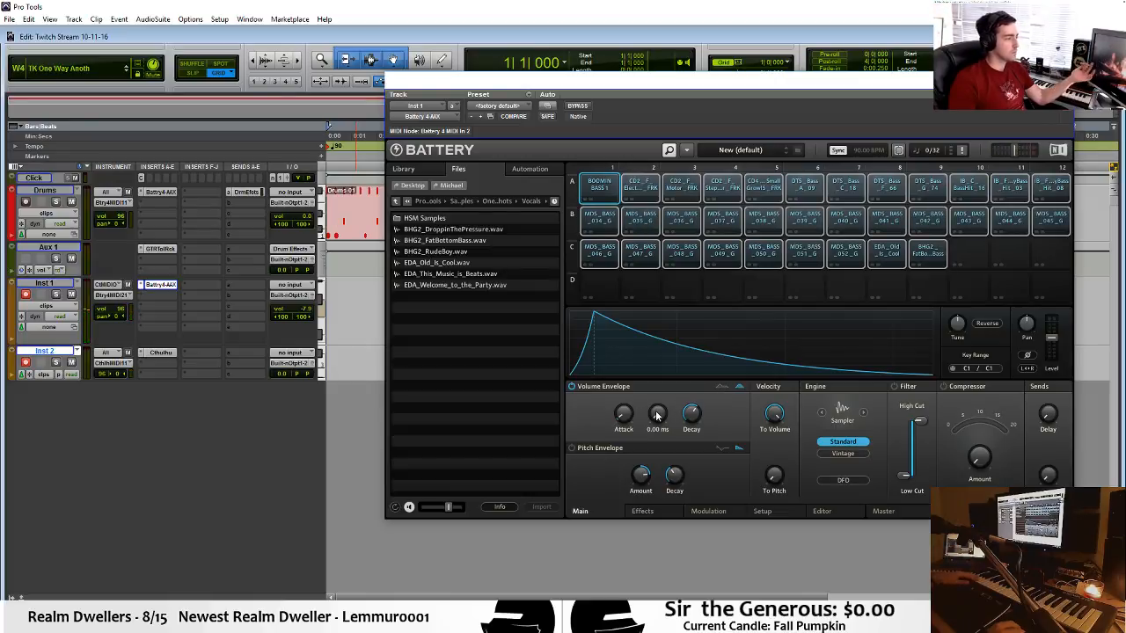
left_click_drag(656, 416, 649, 382)
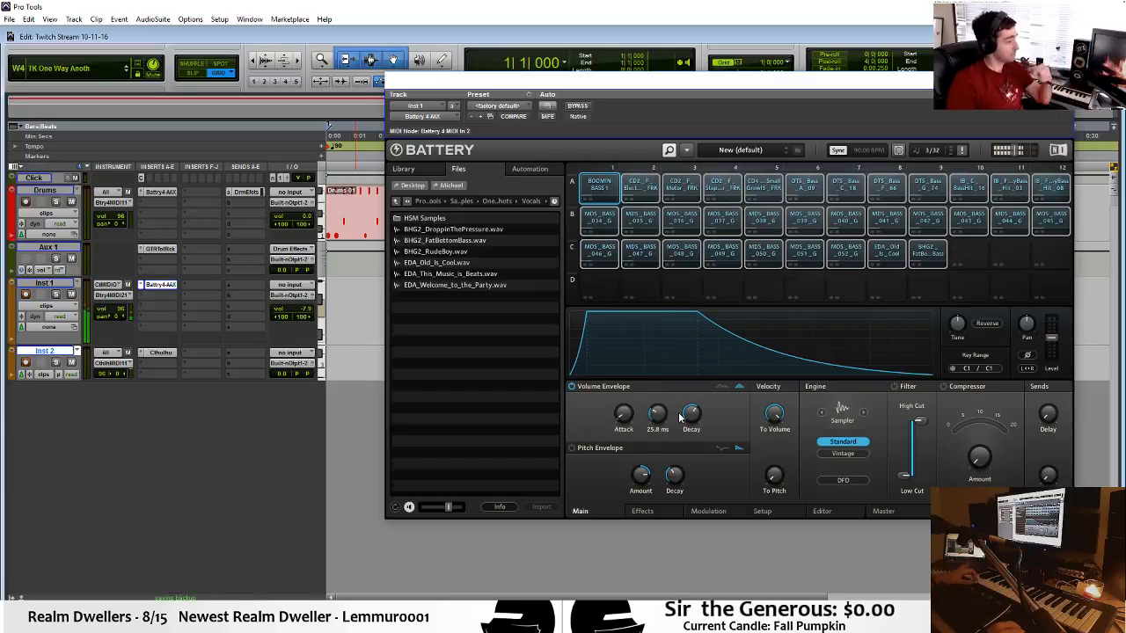
Lower the volume envelope's decay, switch it to the shape with sustain and release, and turn the release down.
left_click_drag(690, 417, 695, 460)
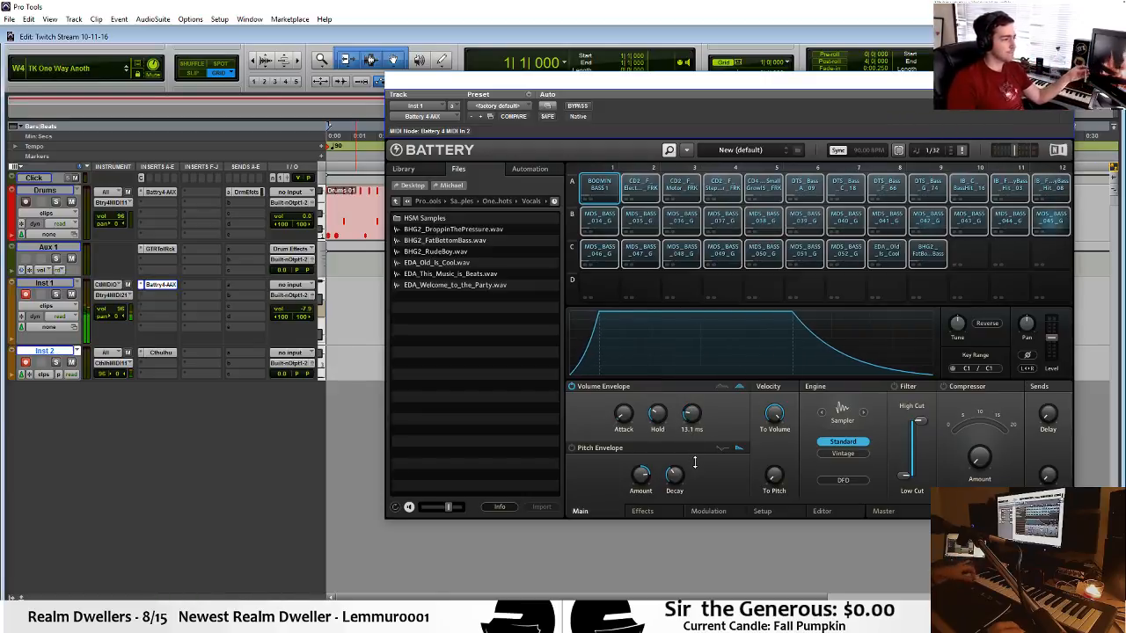
left_click(721, 386)
left_click_drag(721, 411, 726, 472)
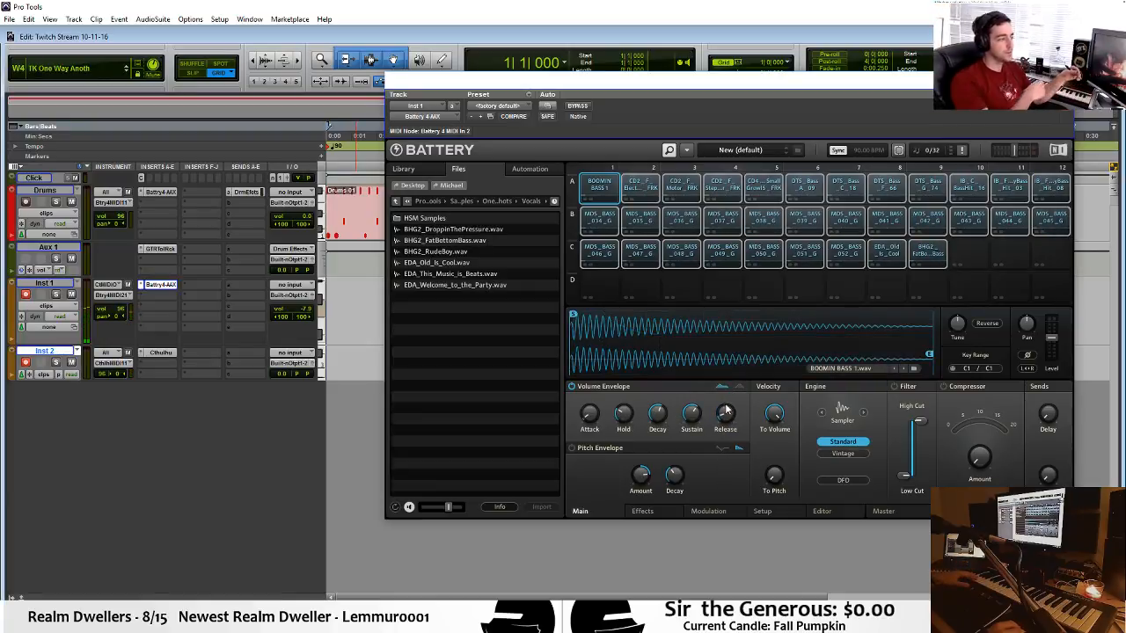
Readjust the volume envelope's release for the selected Battery cells and select only the MDS_BASS_046_G cell.
left_click_drag(725, 408, 725, 416)
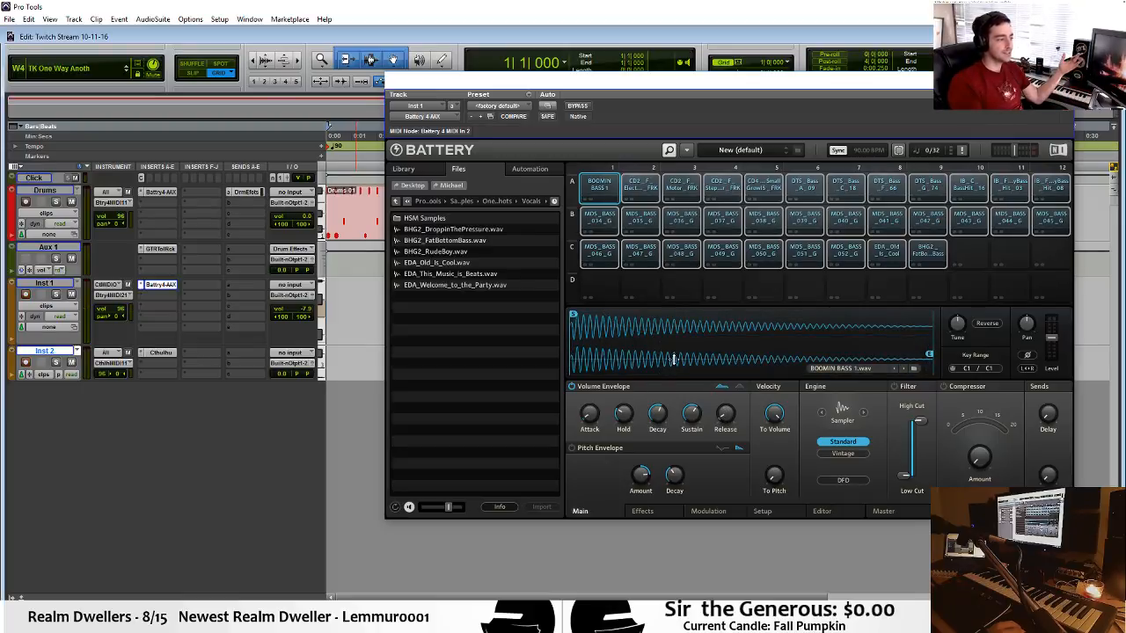
left_click(599, 254)
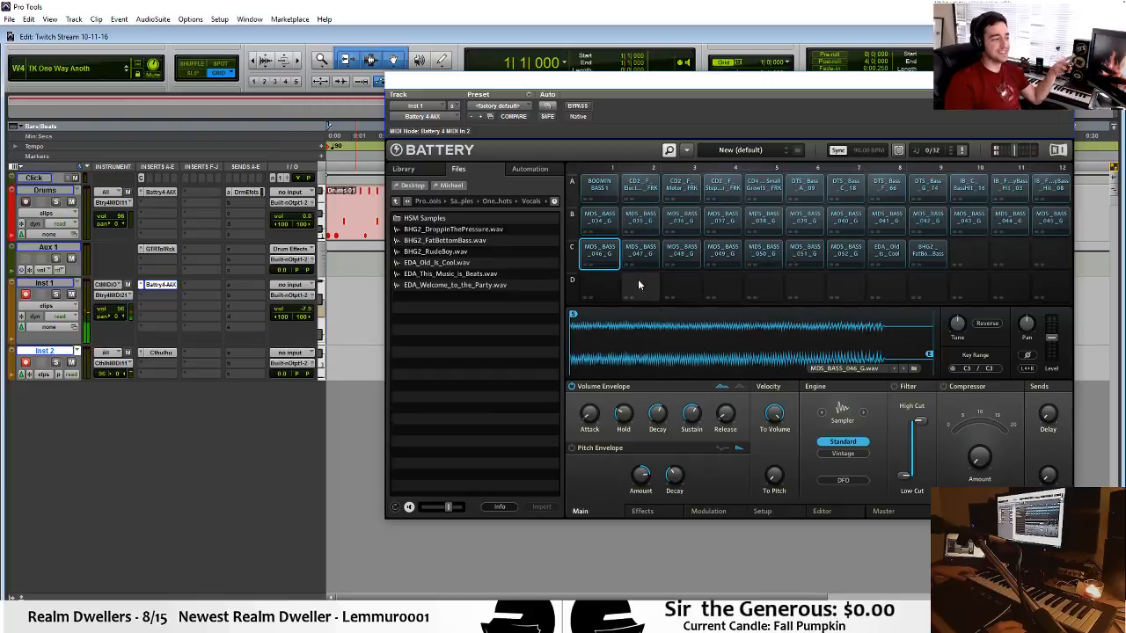
Look through the cell's effects, modulation, setup and editor pages and the master page, and return to its main page.
left_click(643, 511)
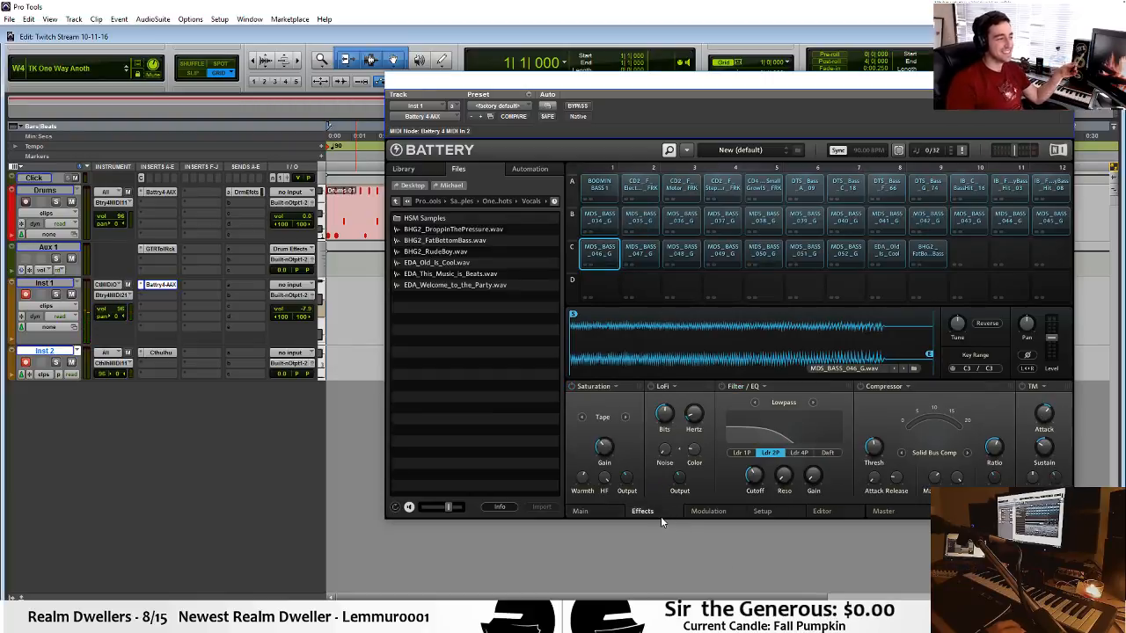
left_click(582, 512)
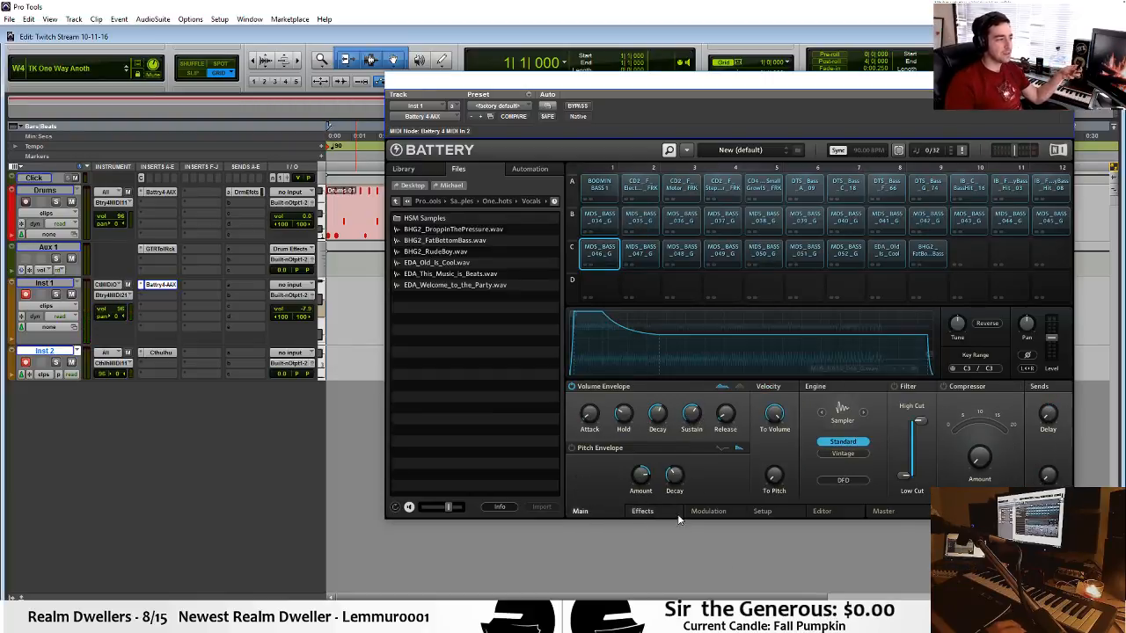
left_click(667, 507)
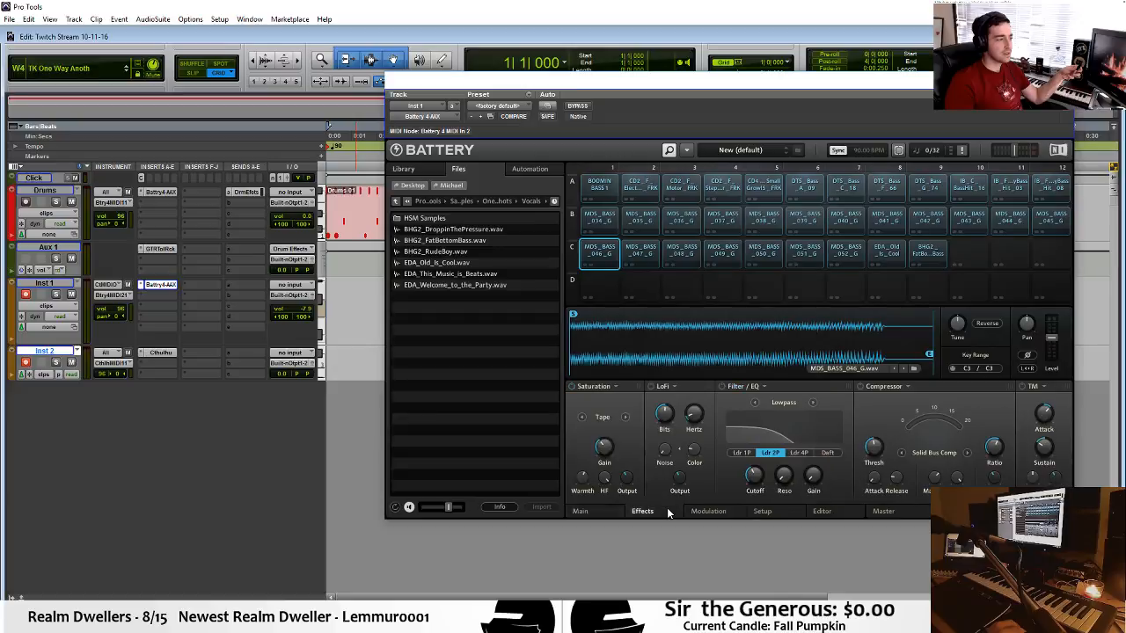
left_click(721, 513)
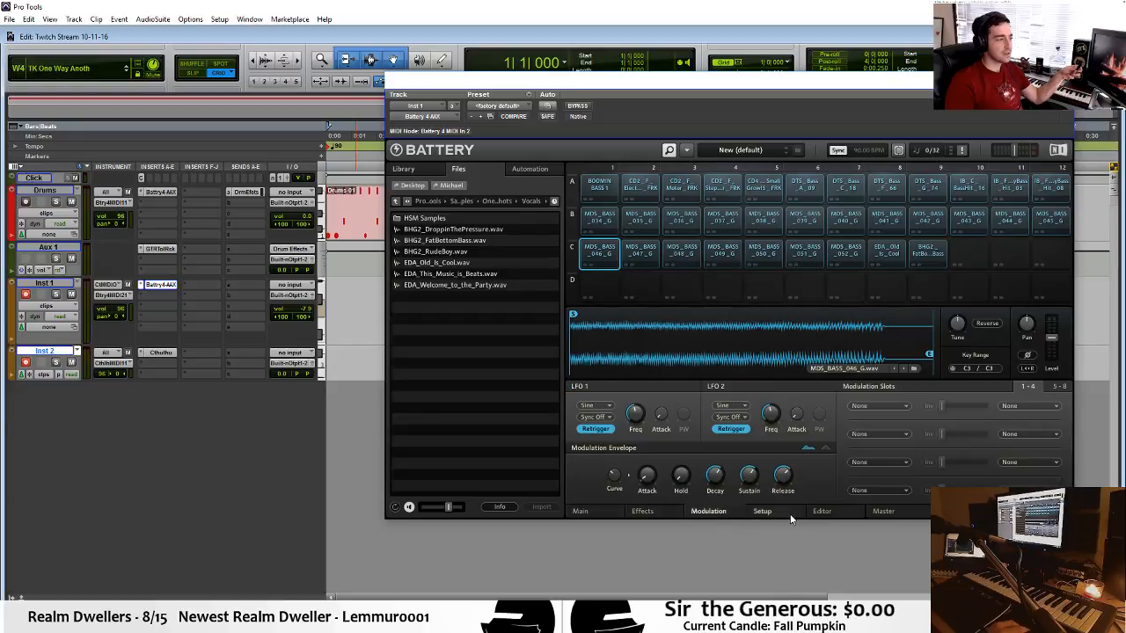
left_click(787, 515)
left_click(702, 513)
left_click(762, 519)
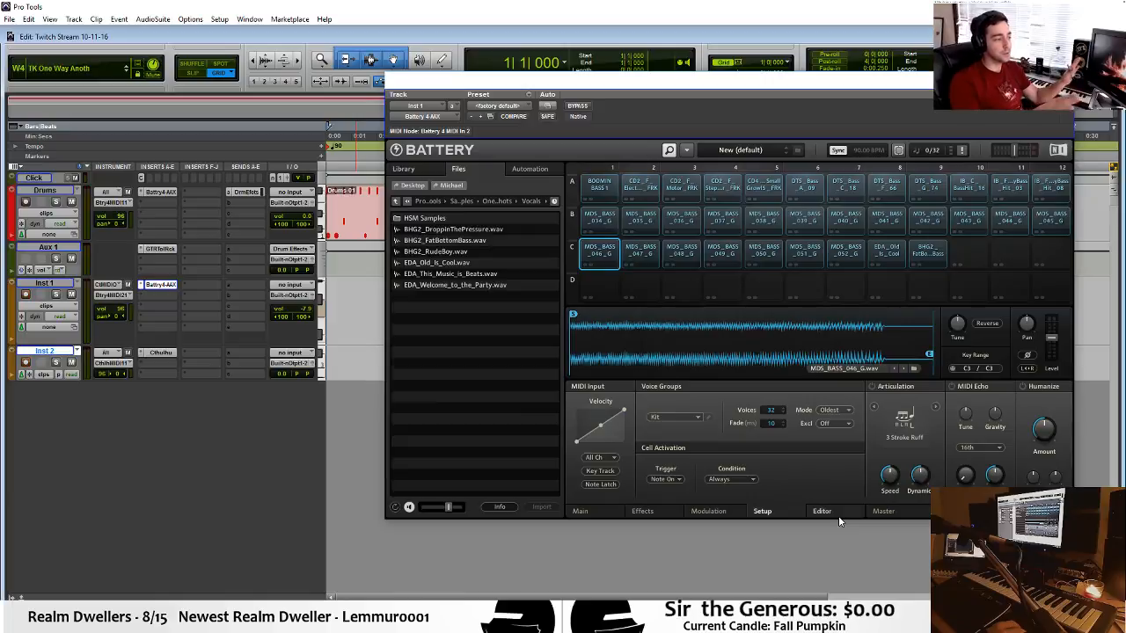
left_click(822, 512)
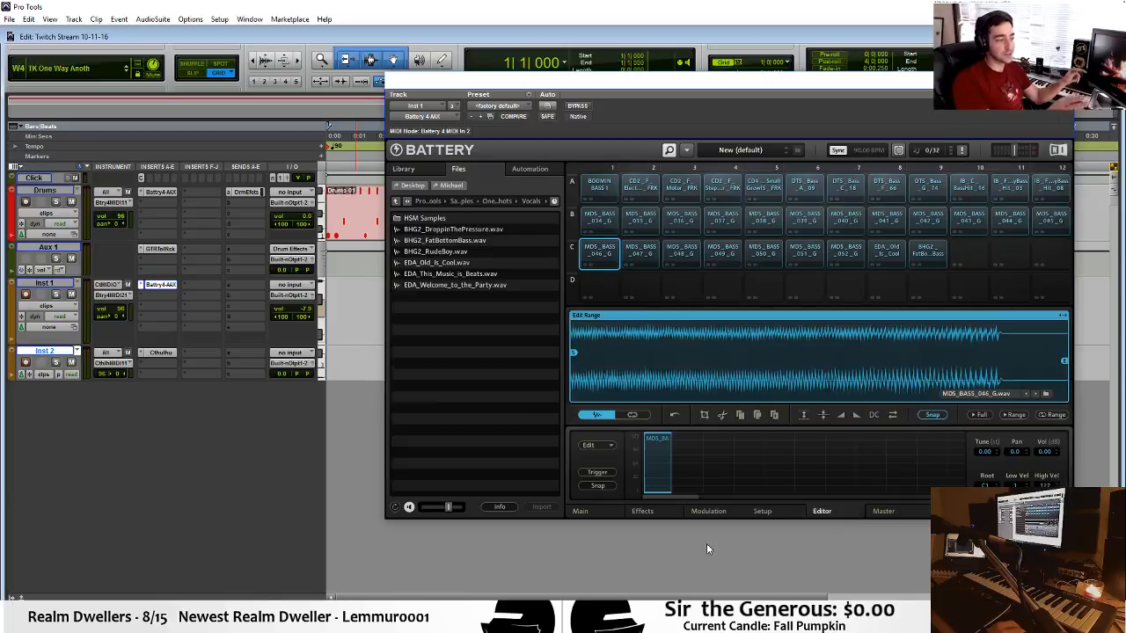
left_click(884, 512)
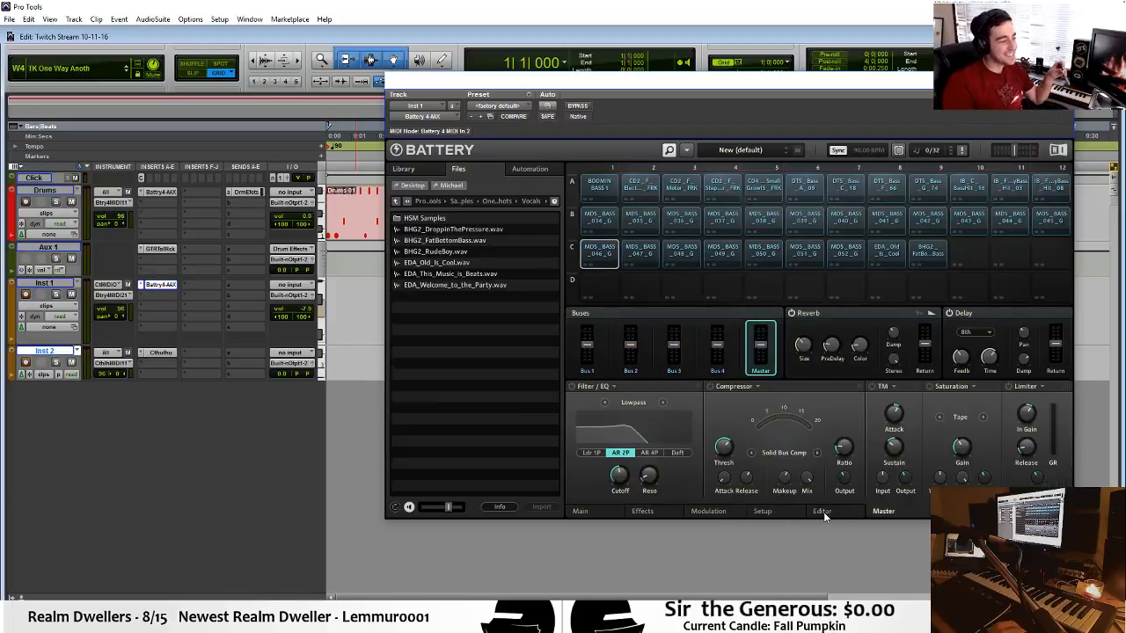
left_click(822, 512)
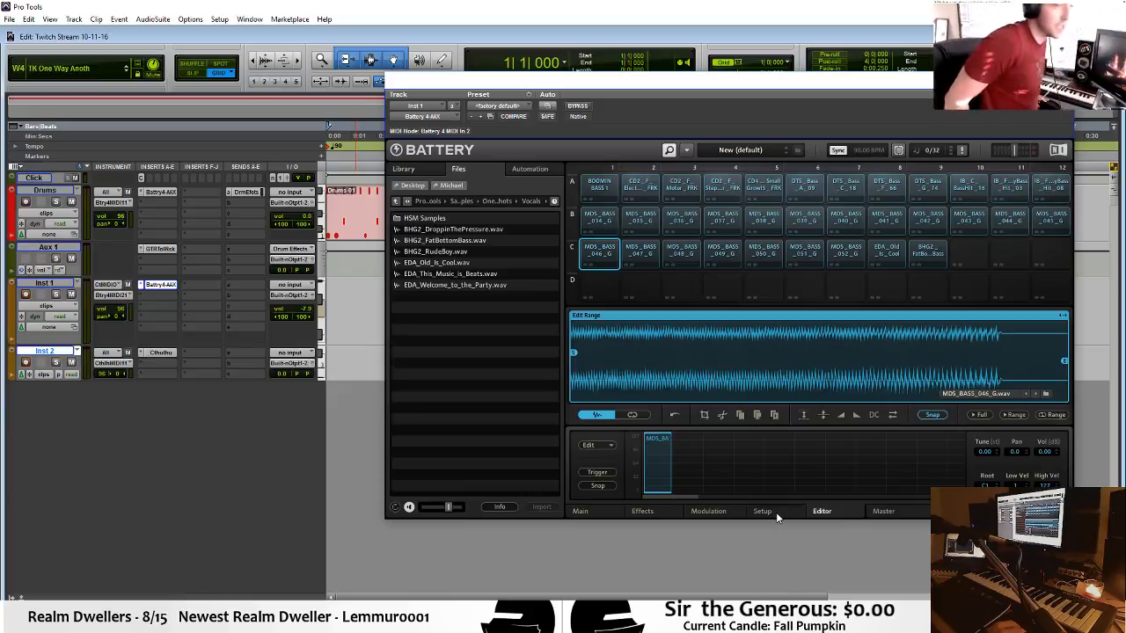
left_click(776, 512)
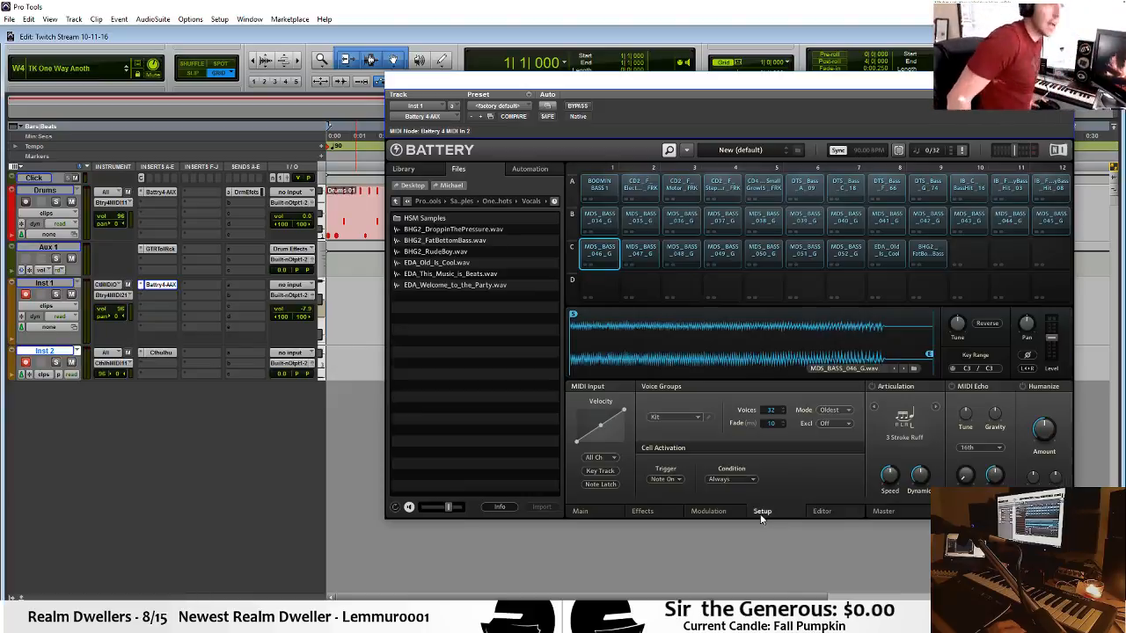
left_click(708, 512)
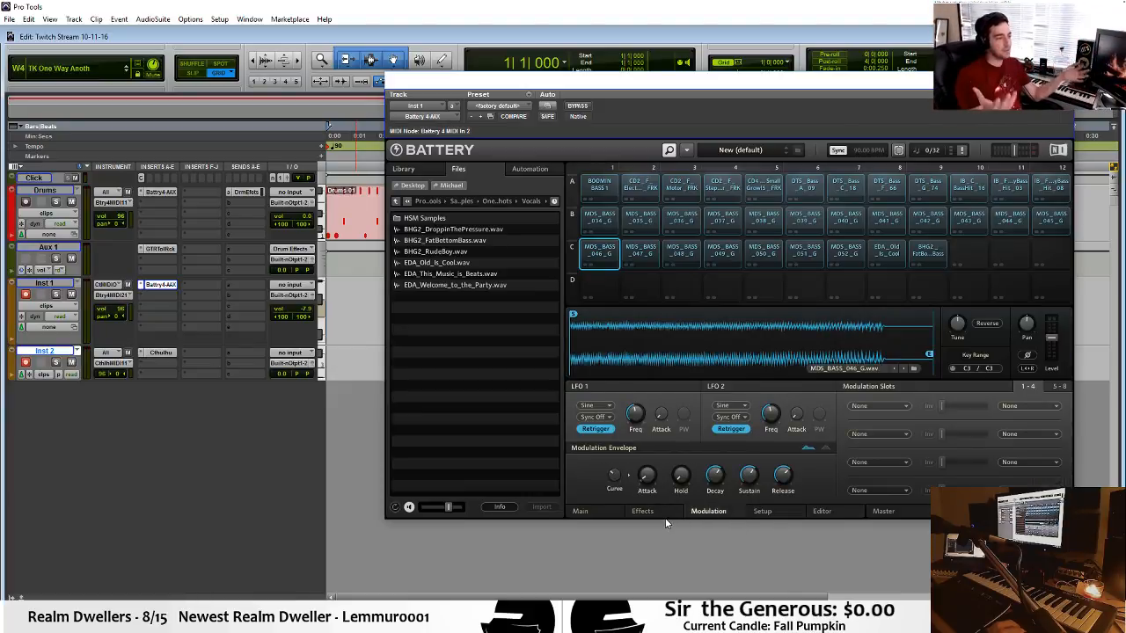
left_click(662, 515)
left_click(599, 513)
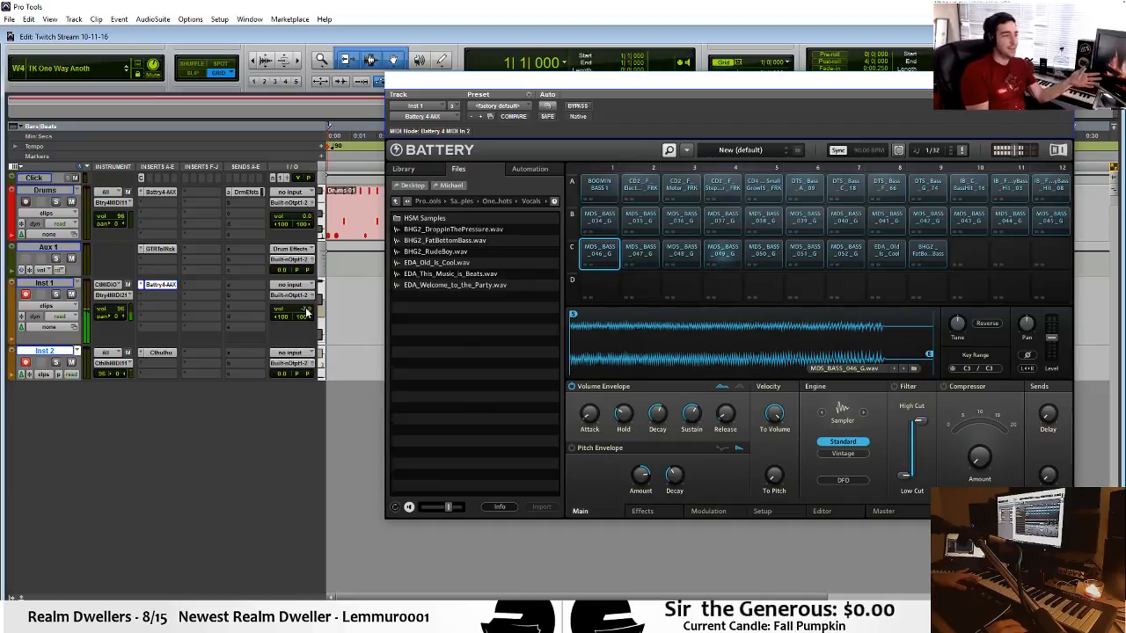
Set the Inst 1 track volume to 0.0 and audition the MDS_BASS_046_G cell.
left_click_drag(306, 312, 306, 310)
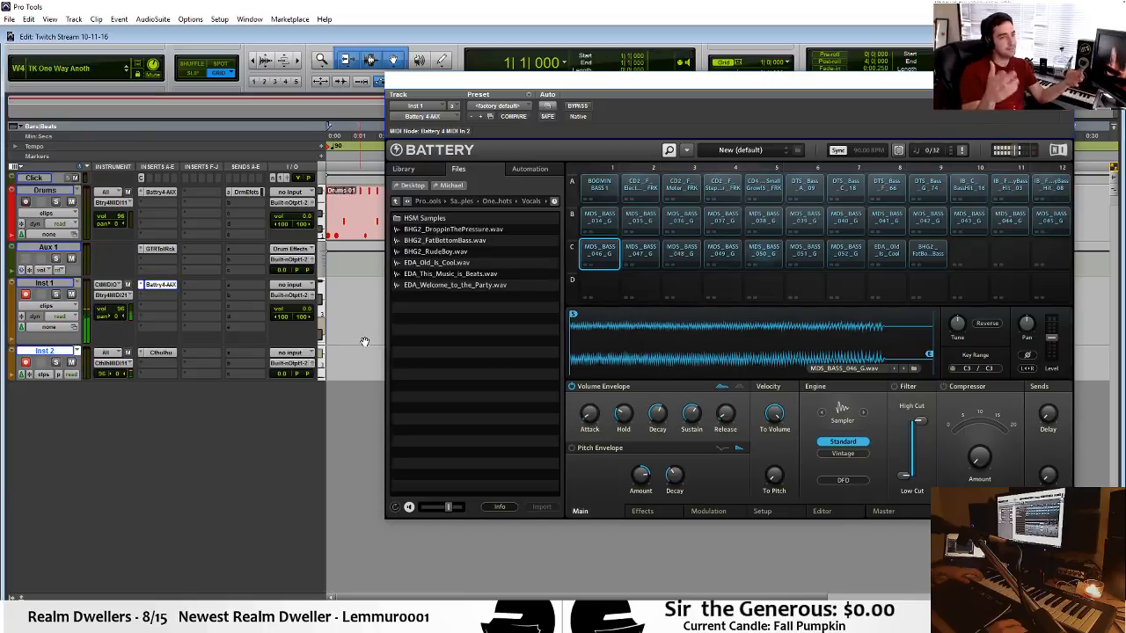
left_click(571, 387)
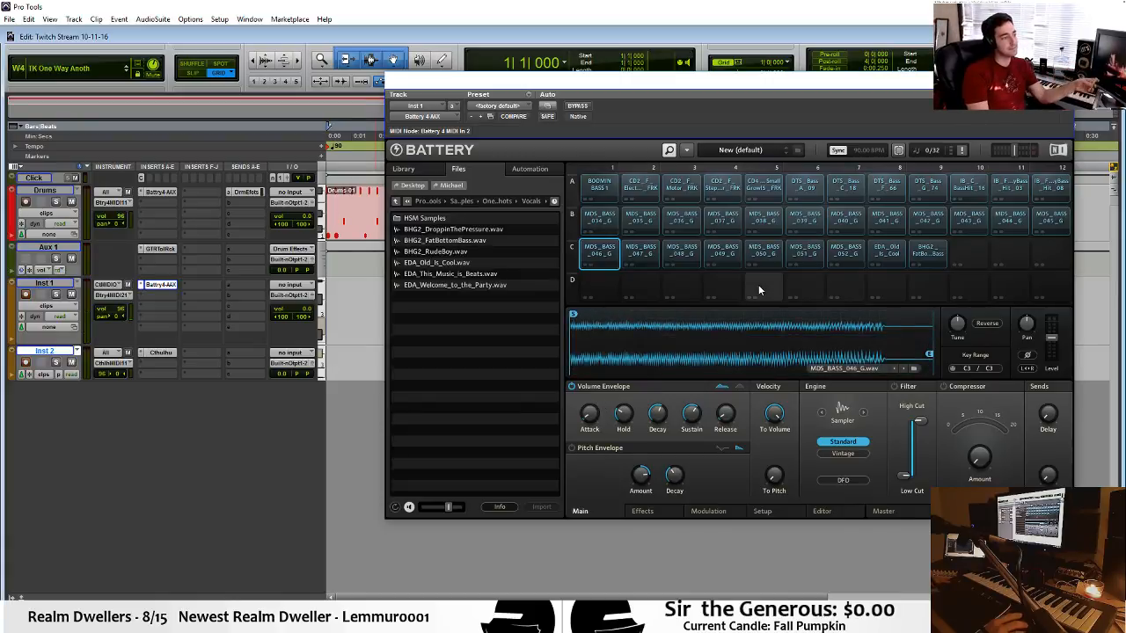
left_click(604, 254)
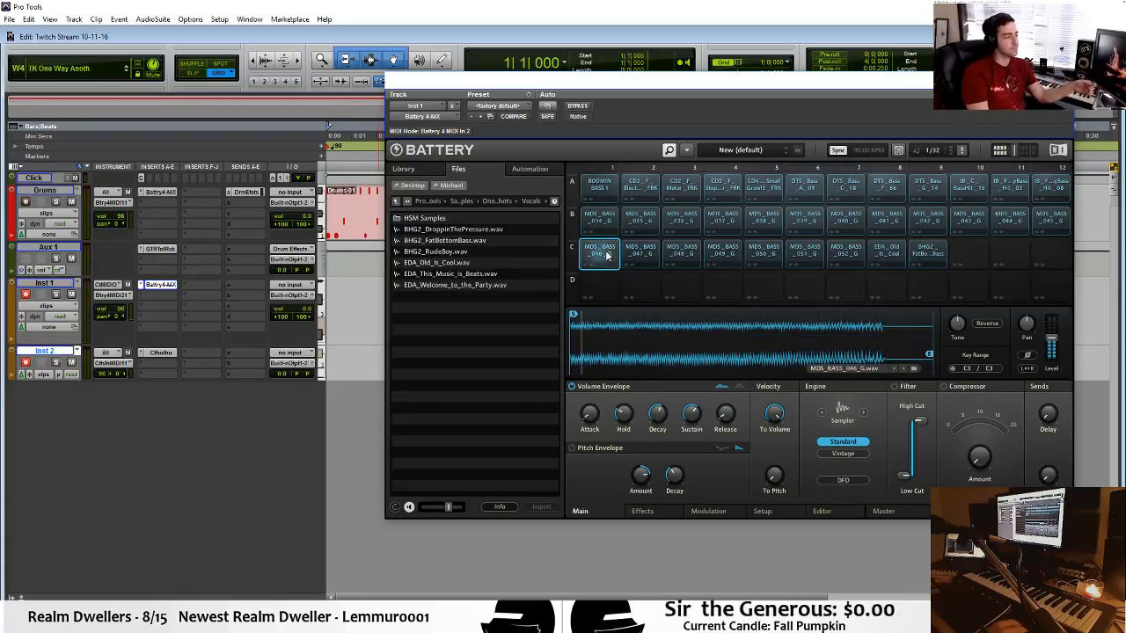
left_click(611, 263)
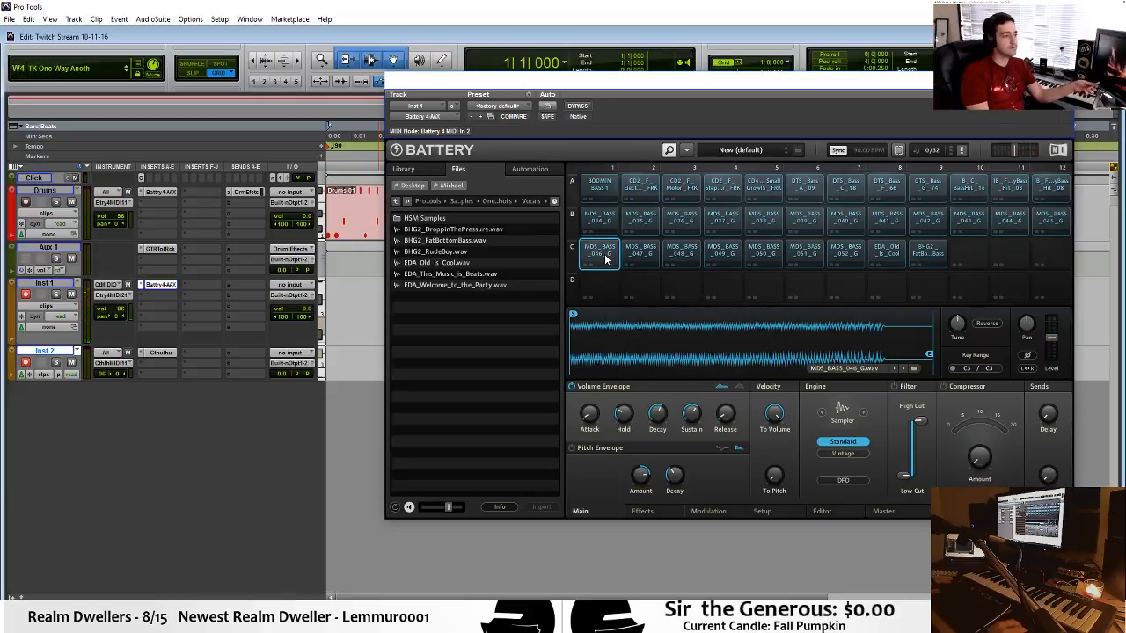
left_click(605, 259)
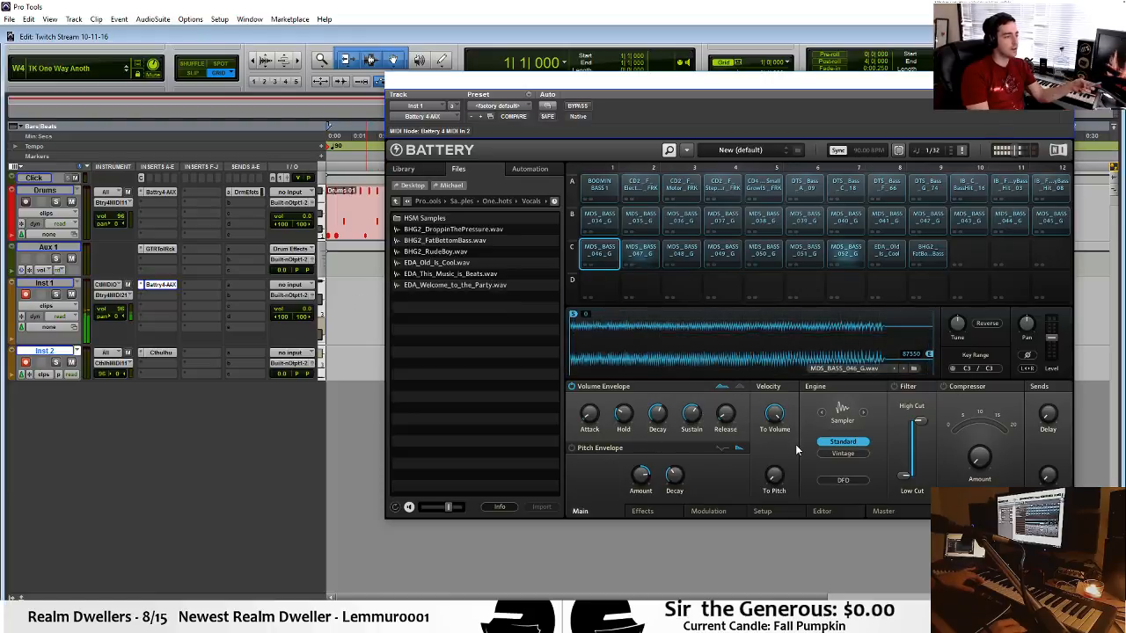
Open Cthulhu on Inst 2 and draw raised, varied velocity scale values across its arpeggiator steps.
left_click(162, 354)
left_click(162, 354)
left_click(162, 354)
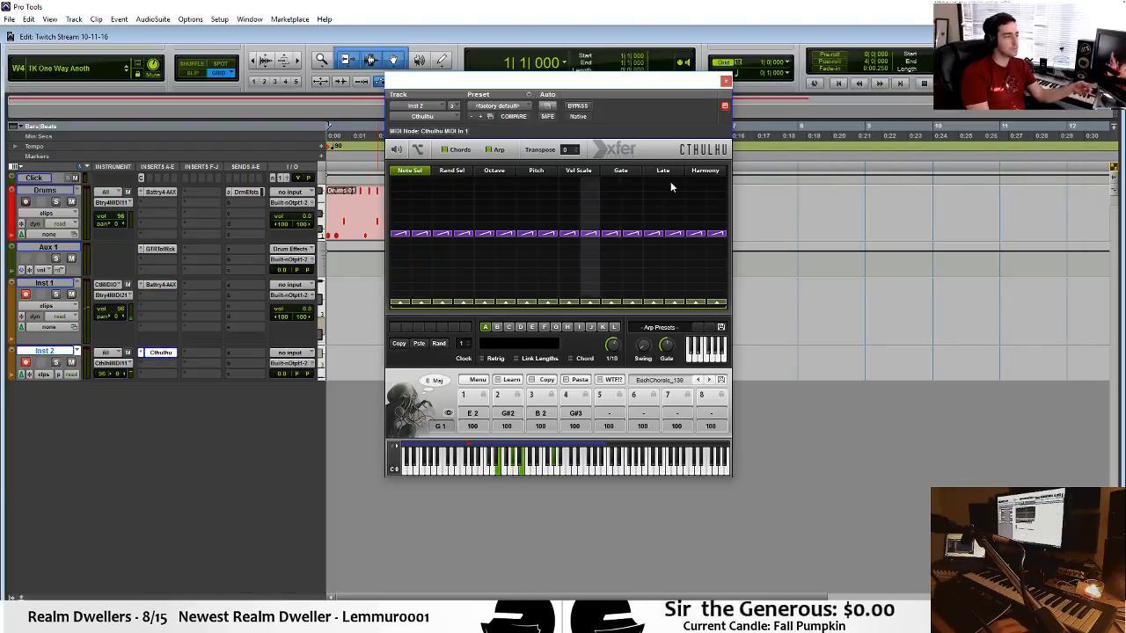
left_click(578, 172)
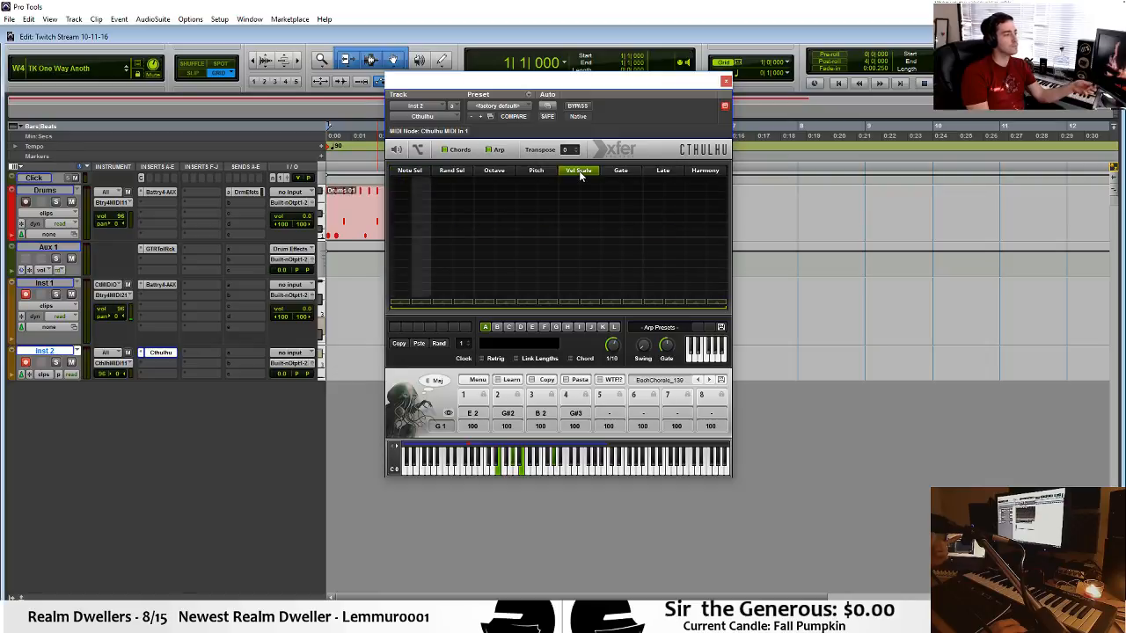
left_click_drag(396, 201, 669, 192)
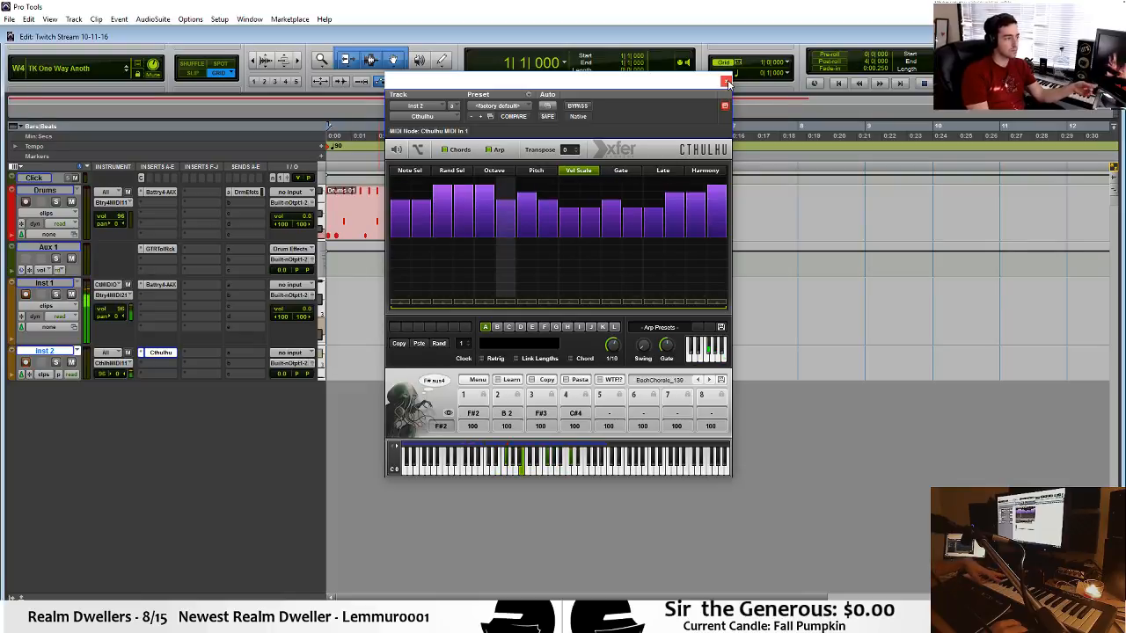
Close the Cthulhu window and play the drum loop together with the arpeggiated bass.
left_click(727, 82)
left_click(447, 220)
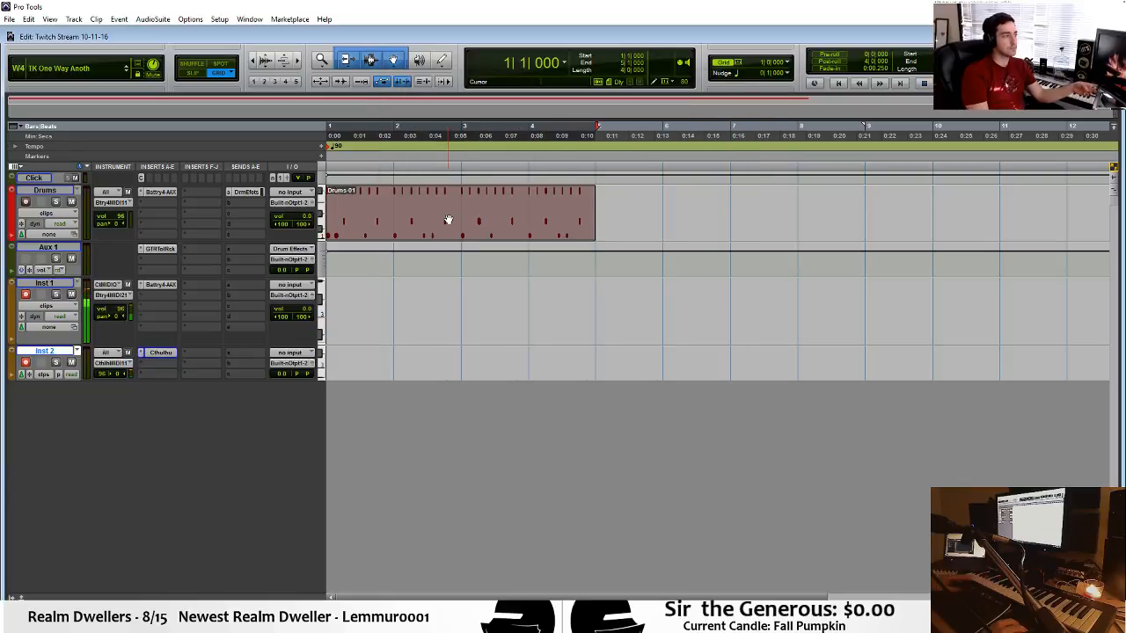
key("space")
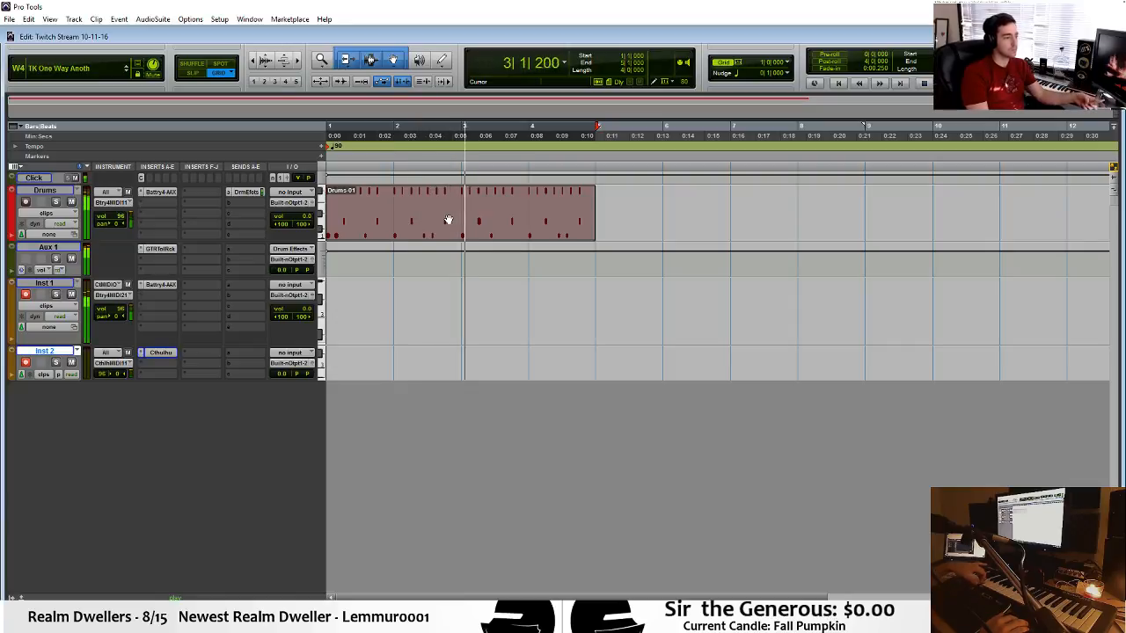
Stop playback, insert the multichannel LFOTool plug-in on an F-J insert slot of Inst 1, and open its window.
left_click(204, 315)
mouse_move(259, 335)
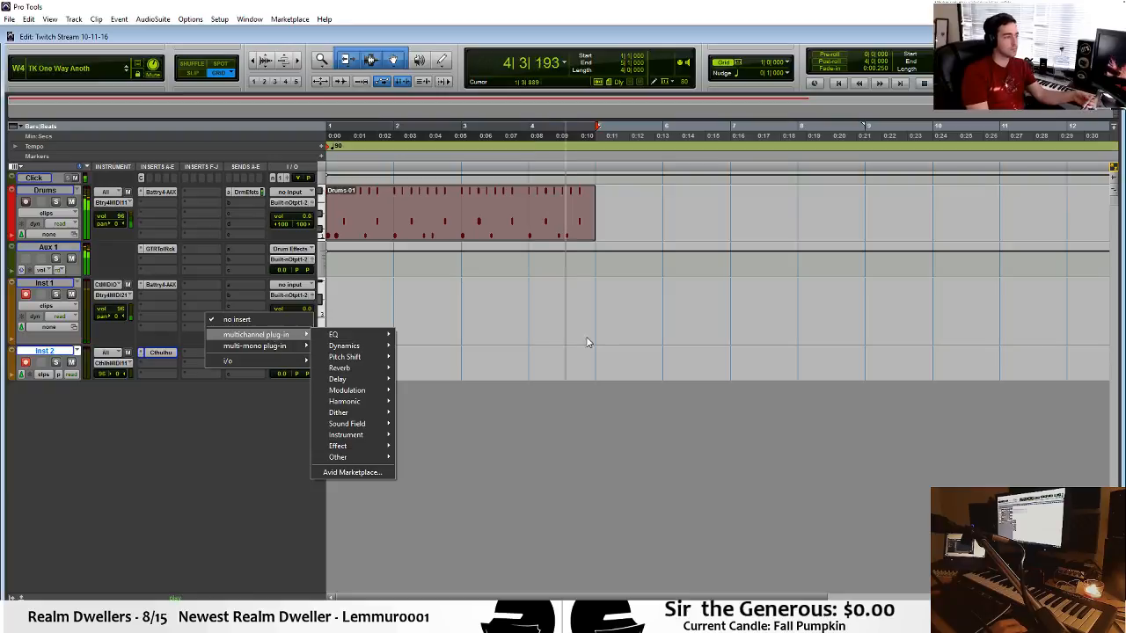
key("space")
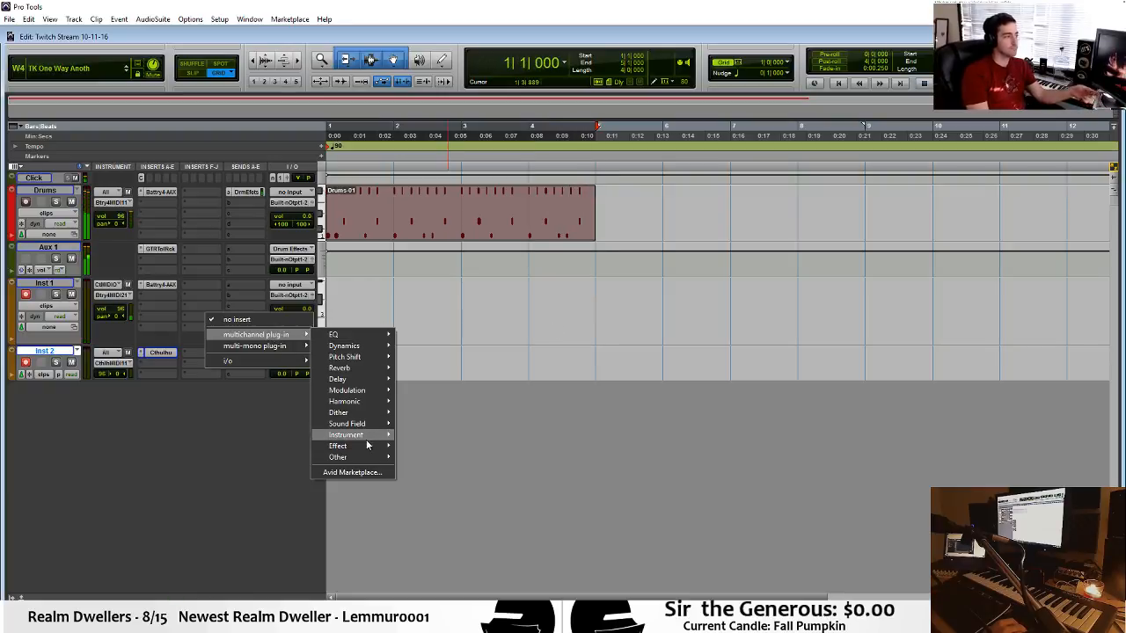
mouse_move(368, 450)
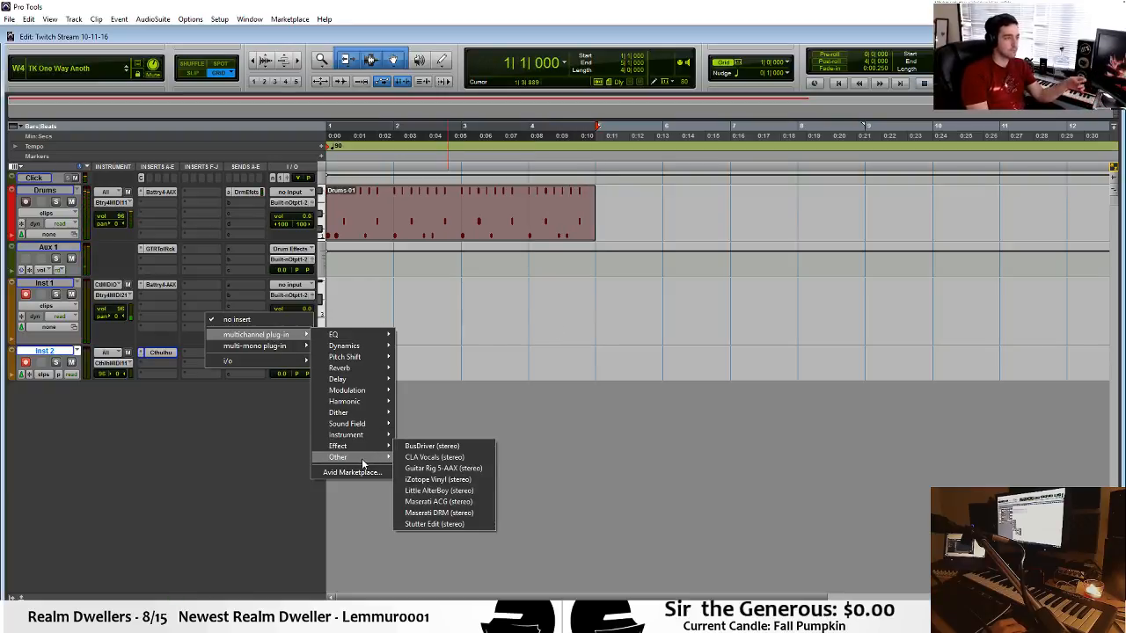
left_click(430, 501)
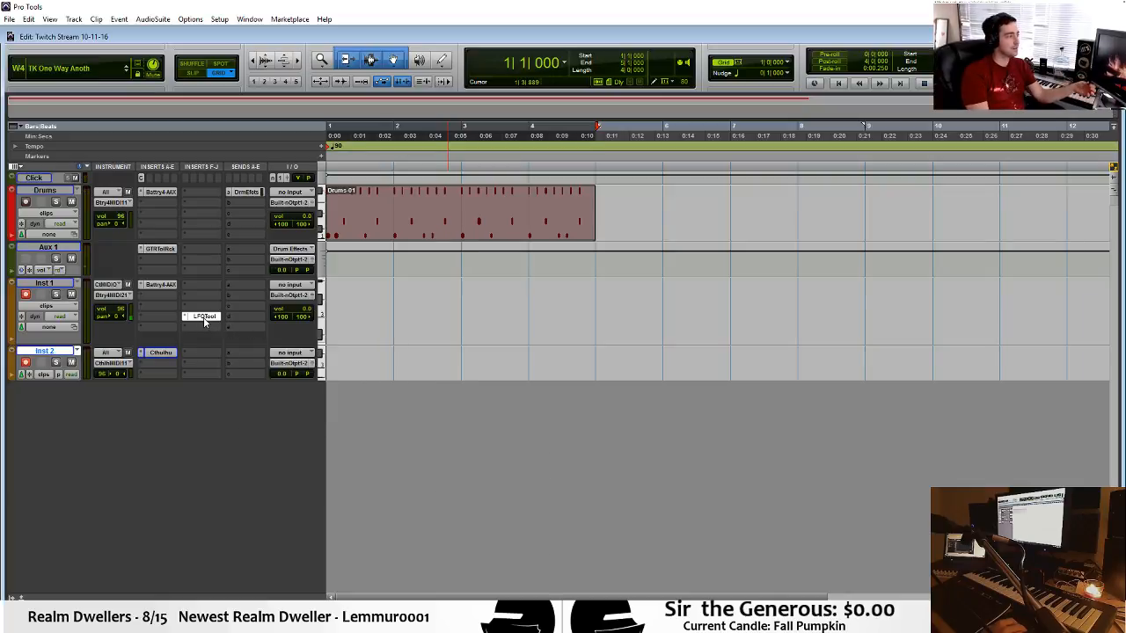
left_click(205, 319)
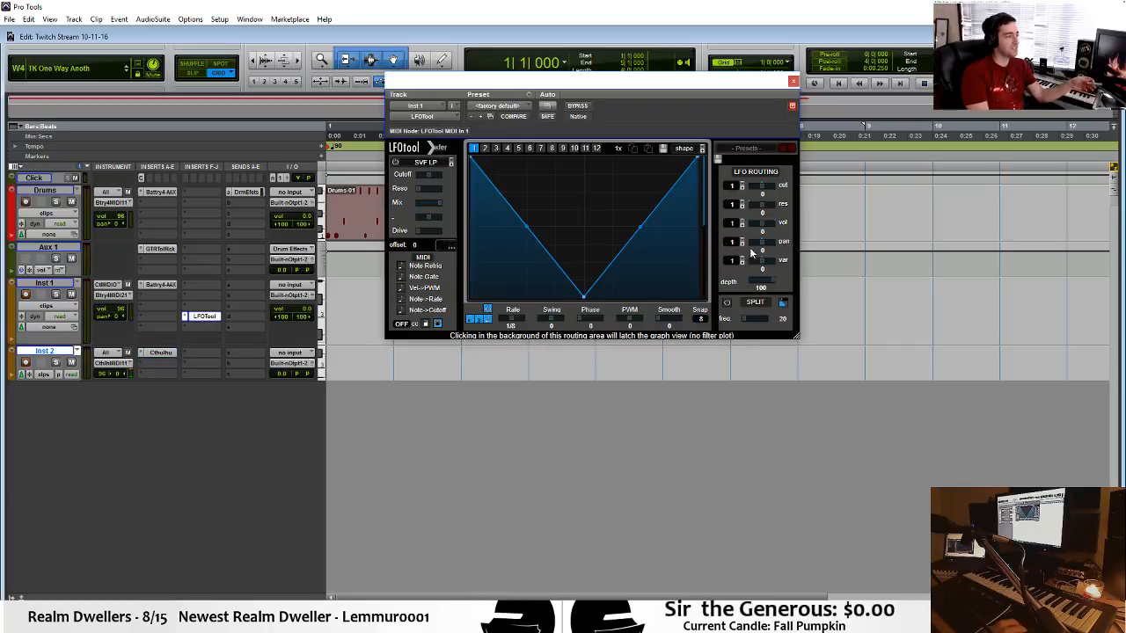
Load LFOTool's Sidechain-1 preset, move its window off the drum clip, and audition the beat before closing it.
left_click(743, 149)
mouse_move(812, 288)
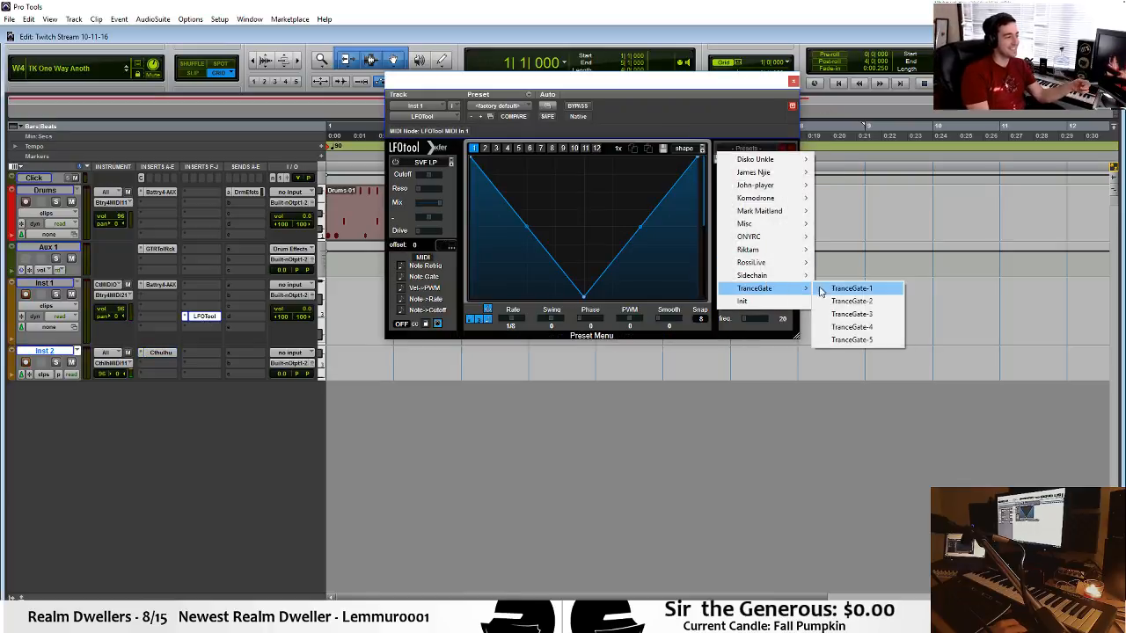
left_click(851, 276)
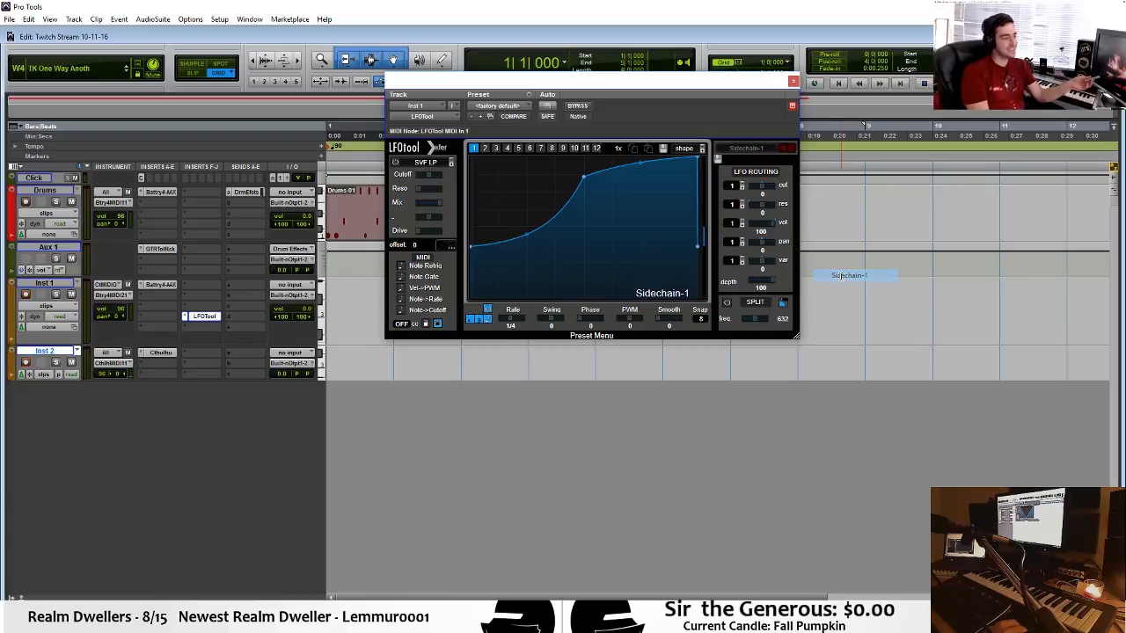
left_click_drag(575, 82, 676, 146)
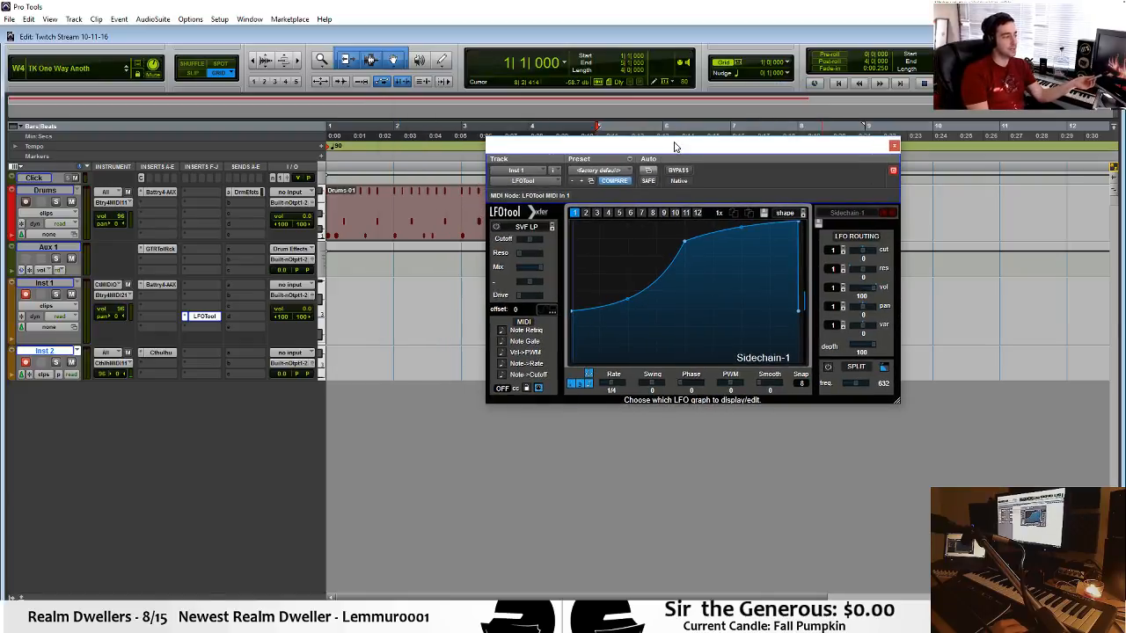
key("space")
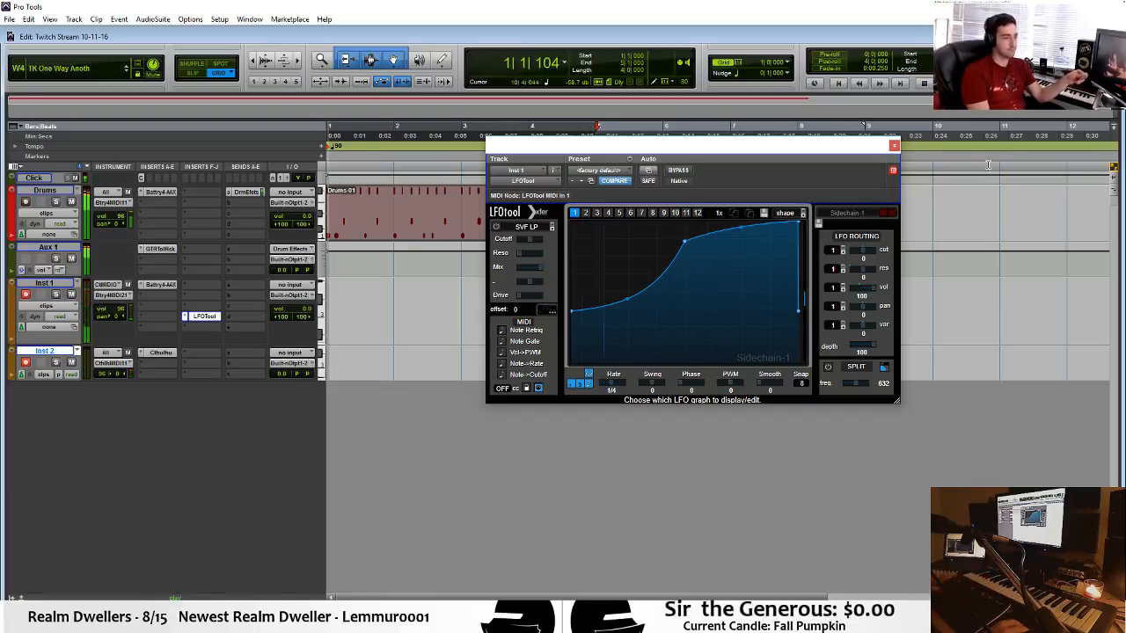
left_click(893, 146)
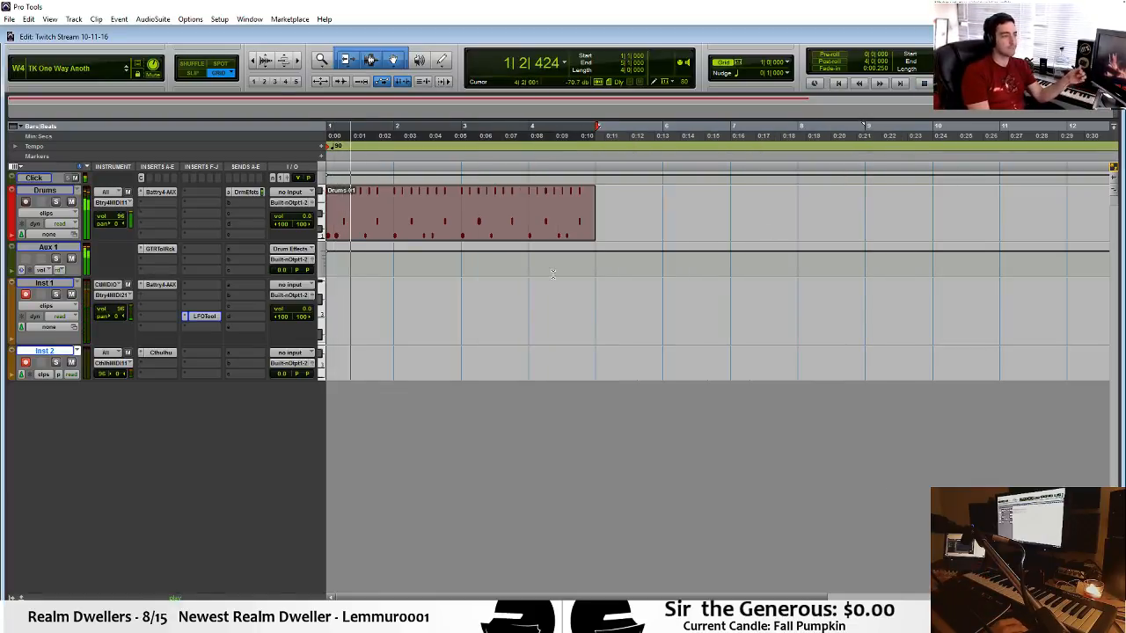
Record the Cthulhu chord and arpeggiated bass MIDI onto Inst 2 and Inst 1 from bar 1 alongside the drum loop.
left_click(334, 282)
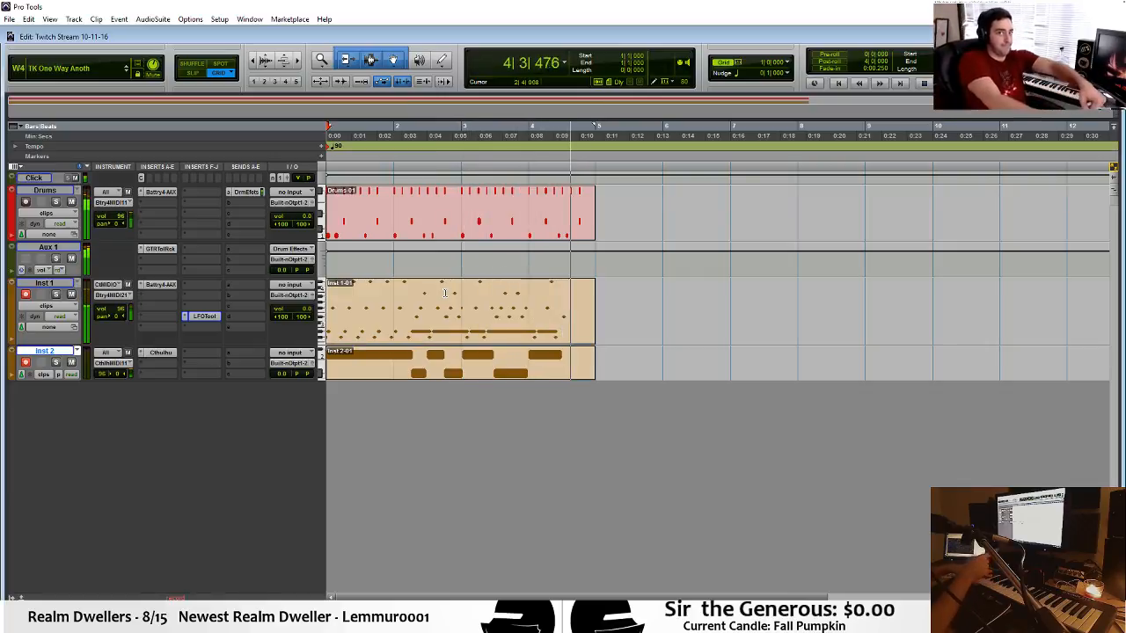
key("space")
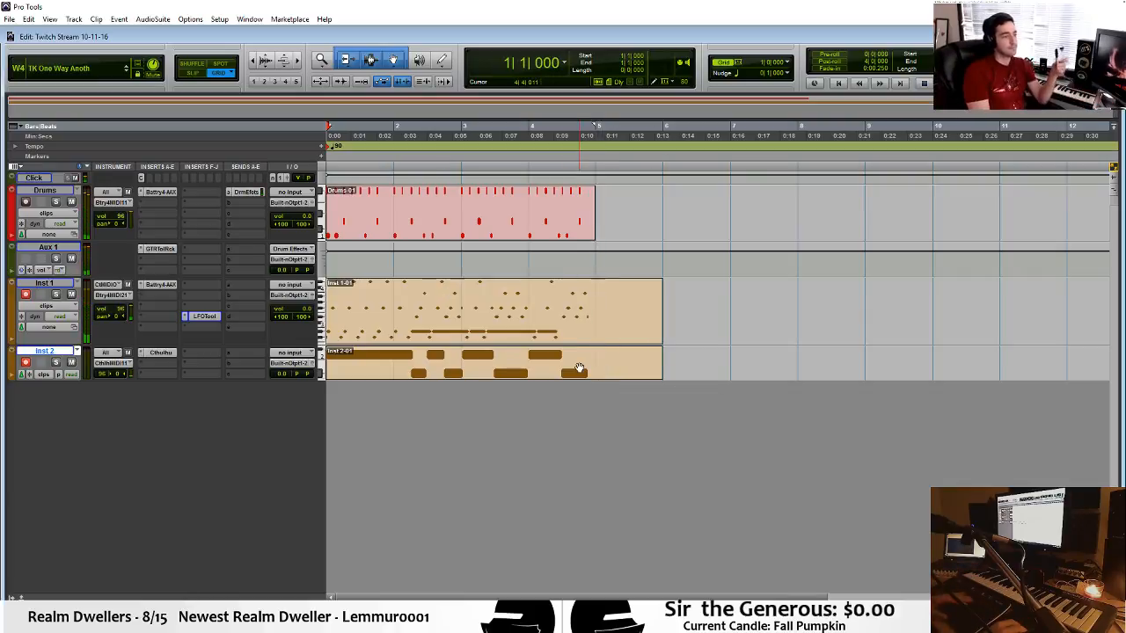
Clear the overlapping long sustained low notes across bars 2 to 4 of the Inst 1 clip in the MIDI Editor.
double_click(576, 333)
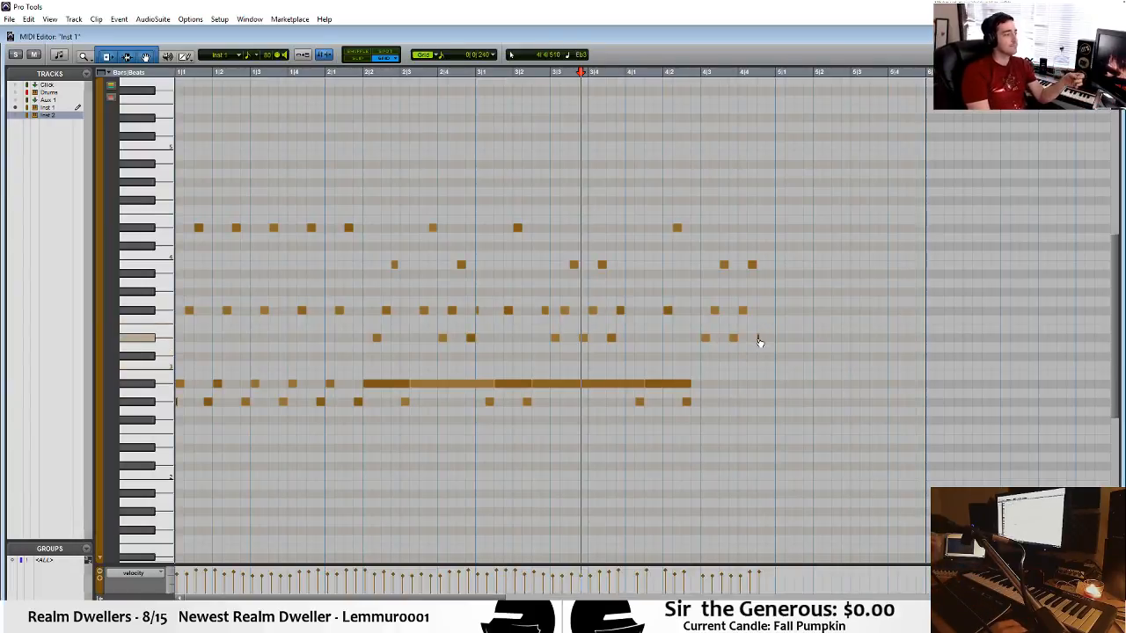
left_click_drag(719, 362, 370, 385)
left_click(479, 359)
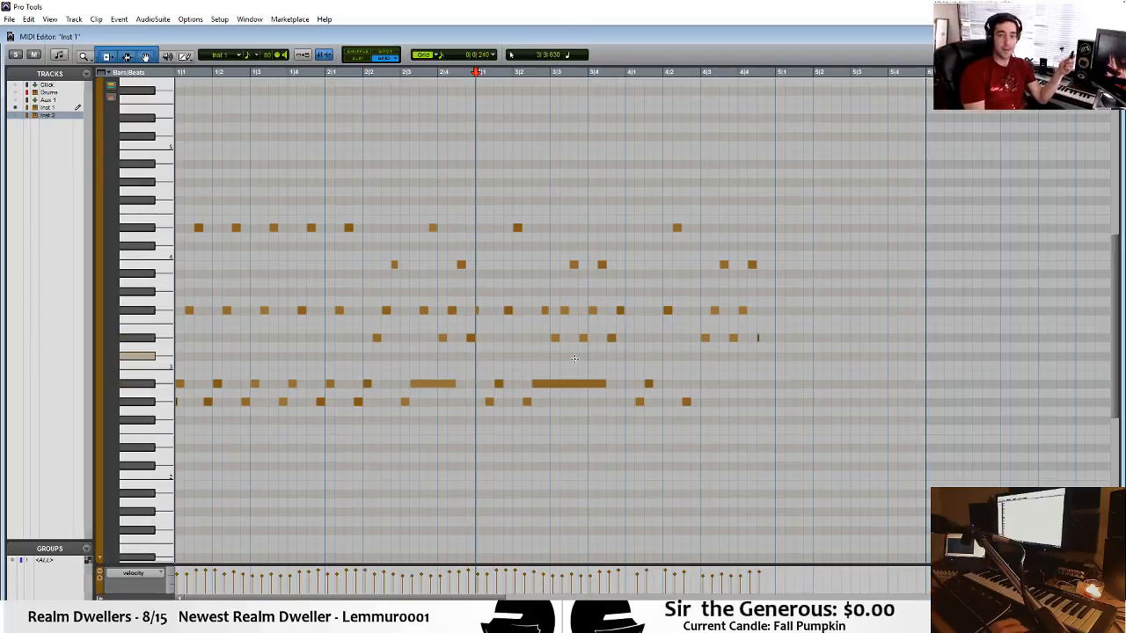
key("ctrl+=")
Delete the recorded Inst 2 clip and trim the end of the Inst 1 clip back to bar 5.
left_click(607, 302)
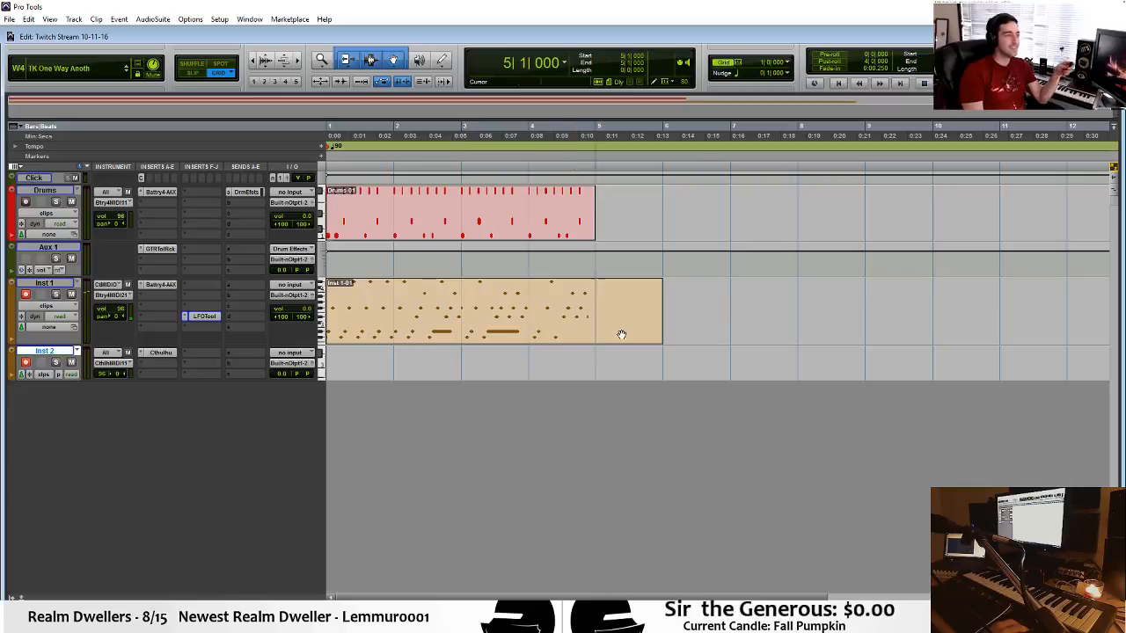
key("space")
left_click_drag(656, 289, 595, 288)
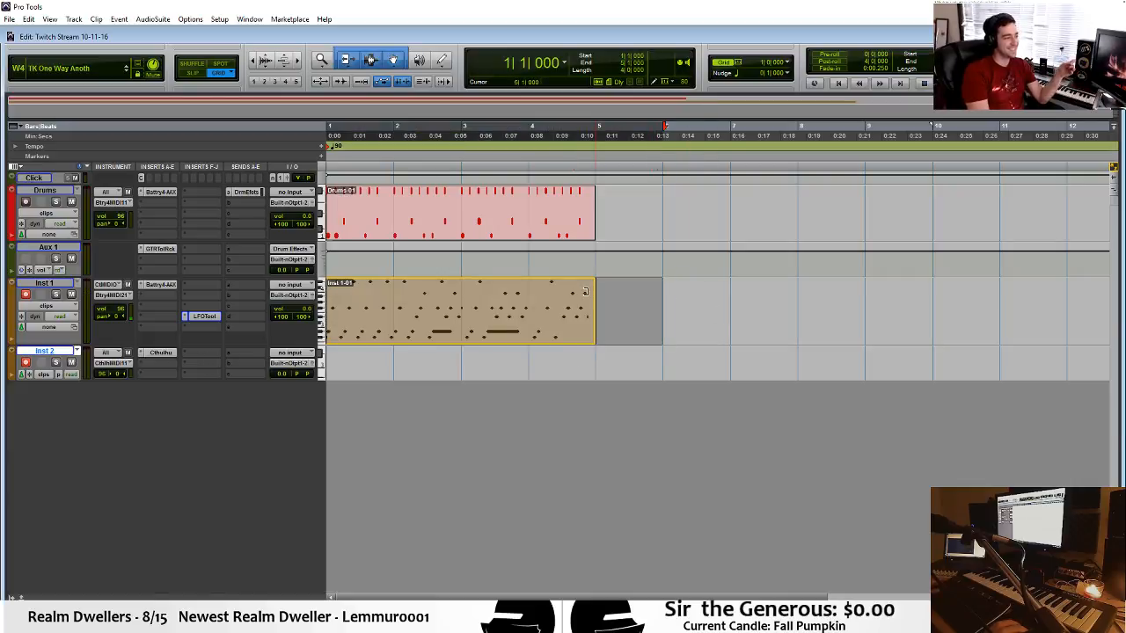
Recolor the Inst 1 track dark green with the Color Palette and close the palette.
left_click(10, 301)
double_click(10, 301)
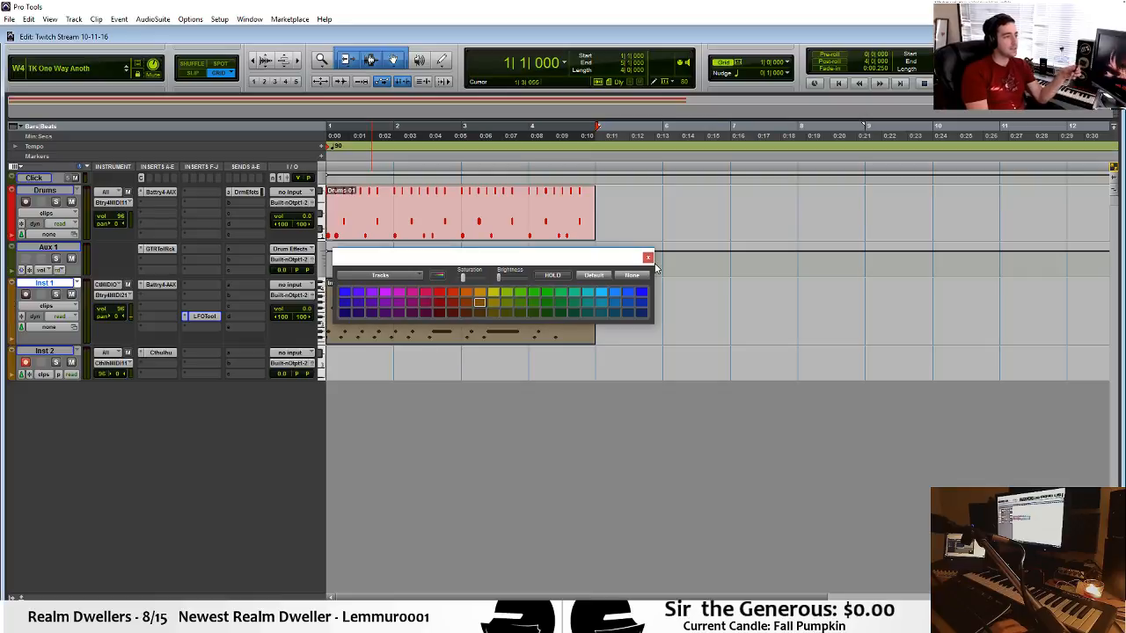
left_click(536, 314)
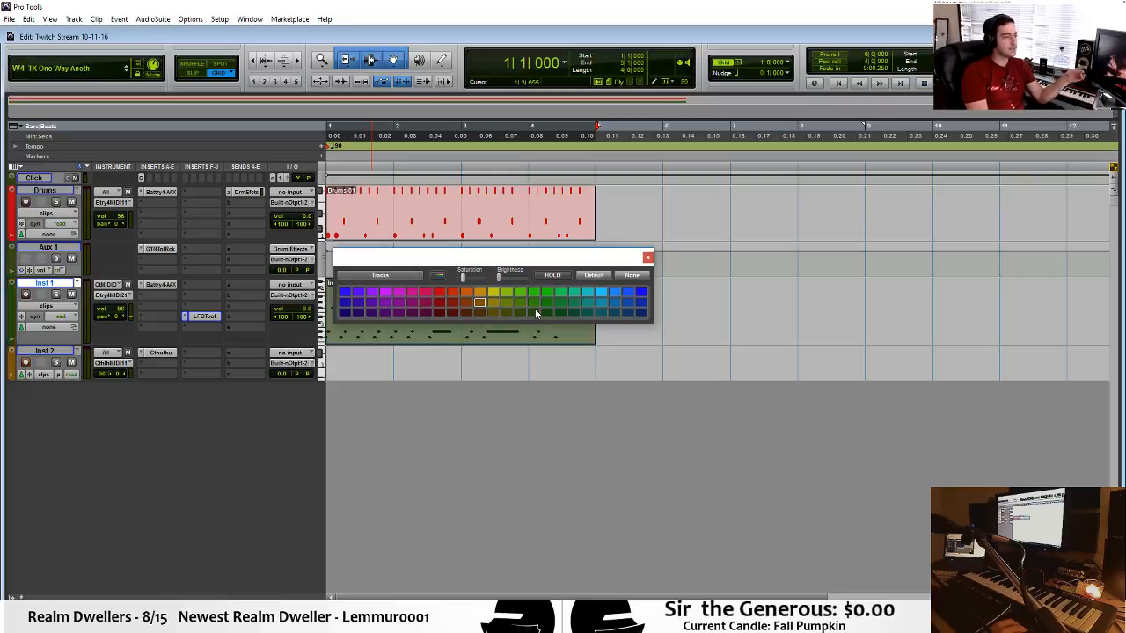
left_click(647, 257)
Rename the Inst 1 track to Bass Shots.
double_click(41, 284)
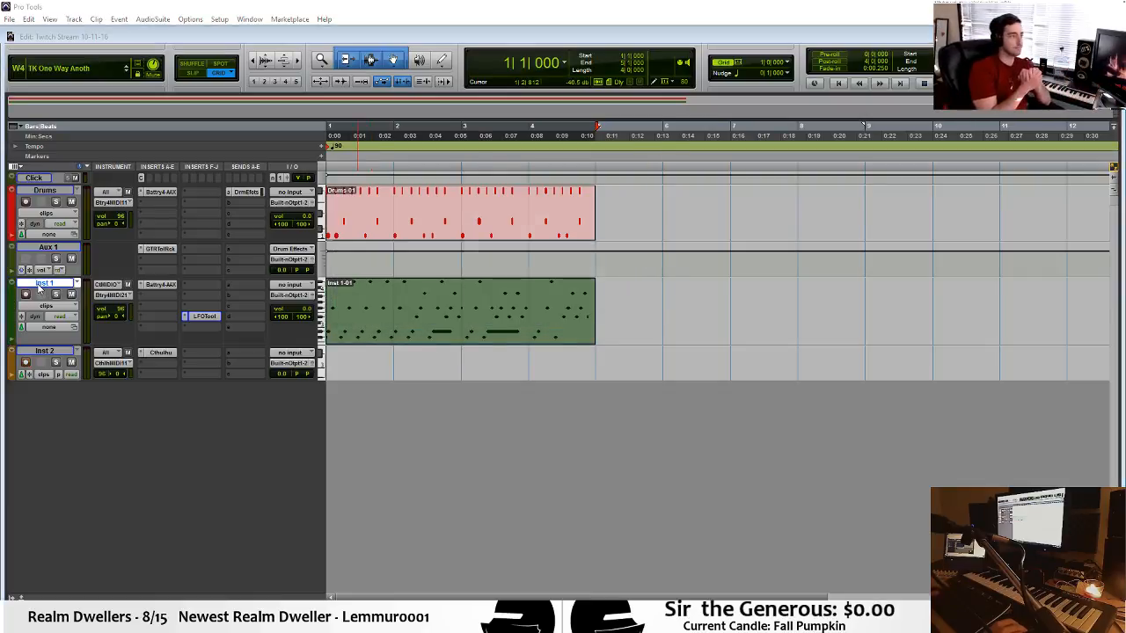
type("Bass S")
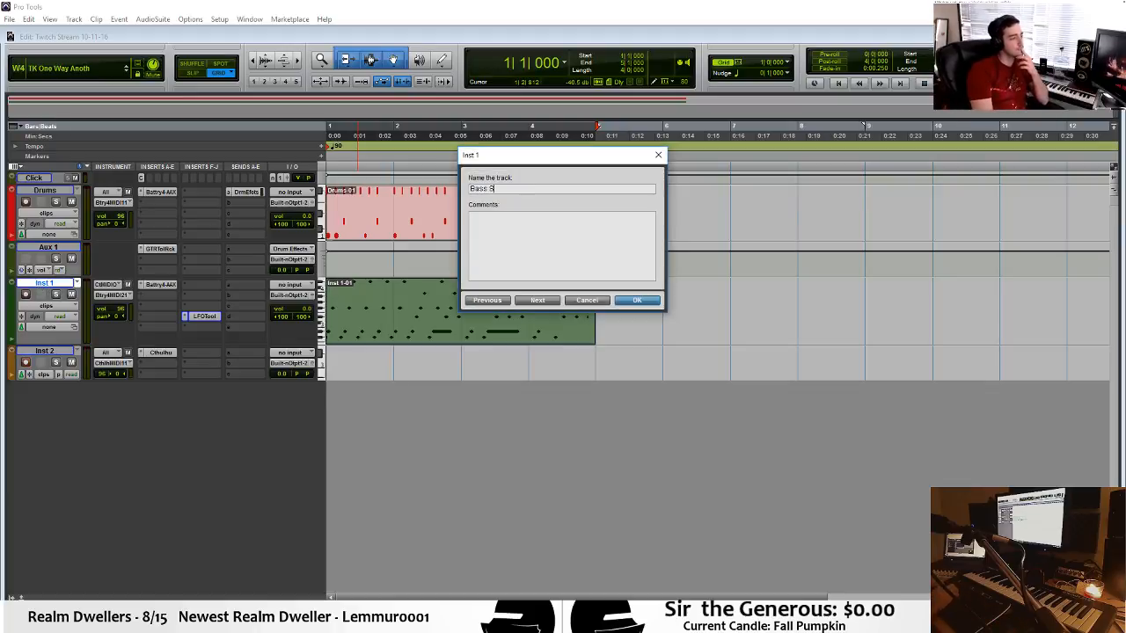
type("hots")
key("Return")
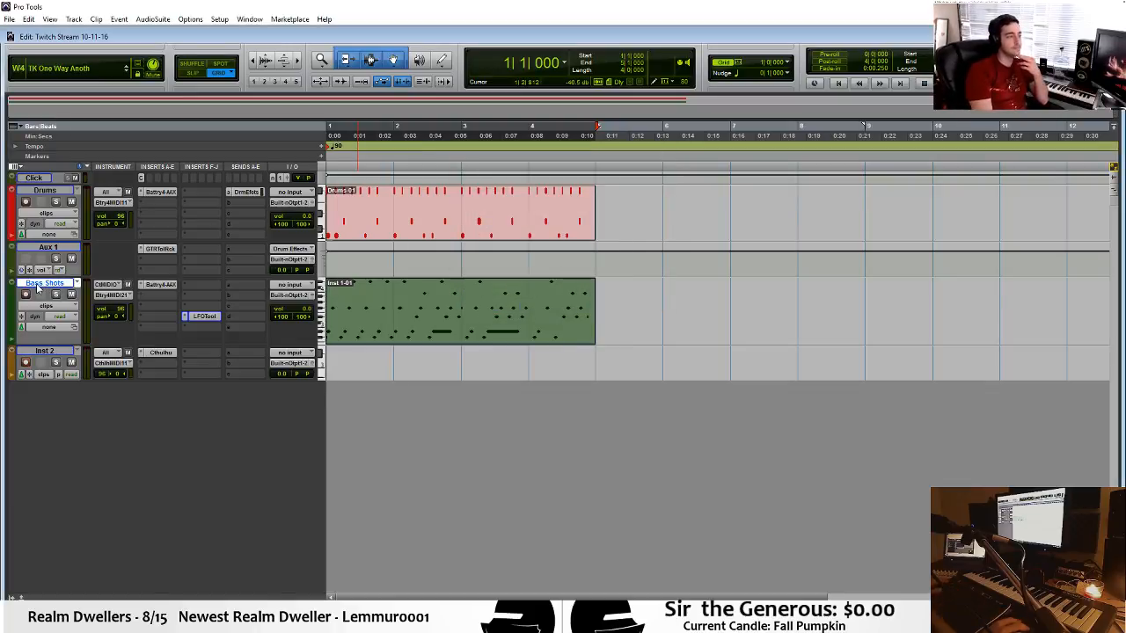
Reduce the Bass Shots track's height slightly and select the Drums track.
left_click(27, 363)
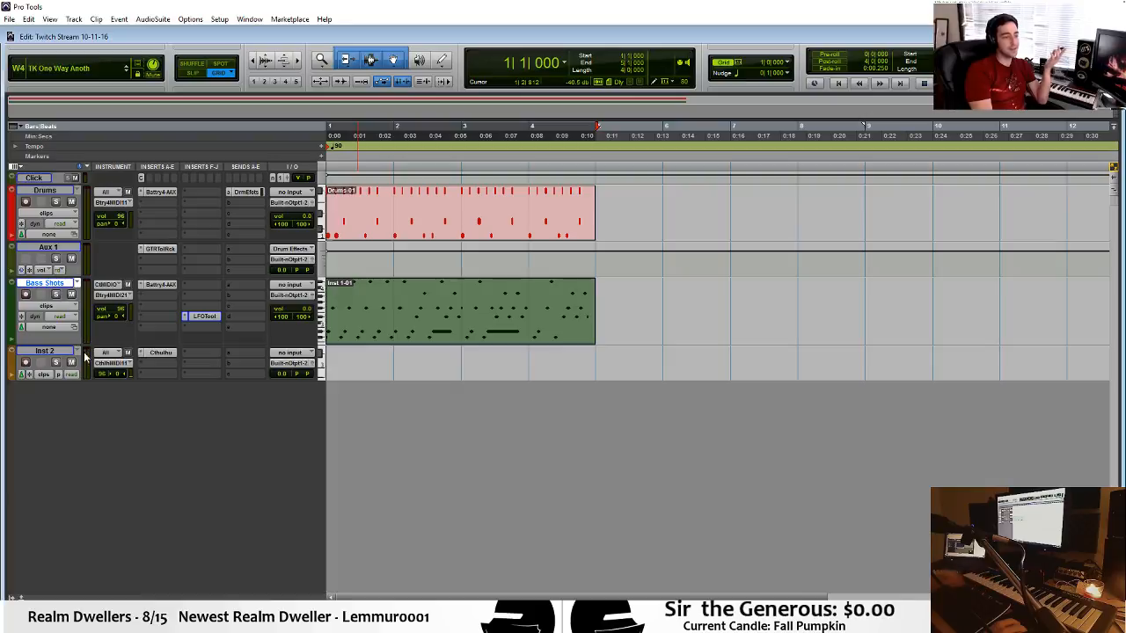
left_click_drag(40, 341, 67, 333)
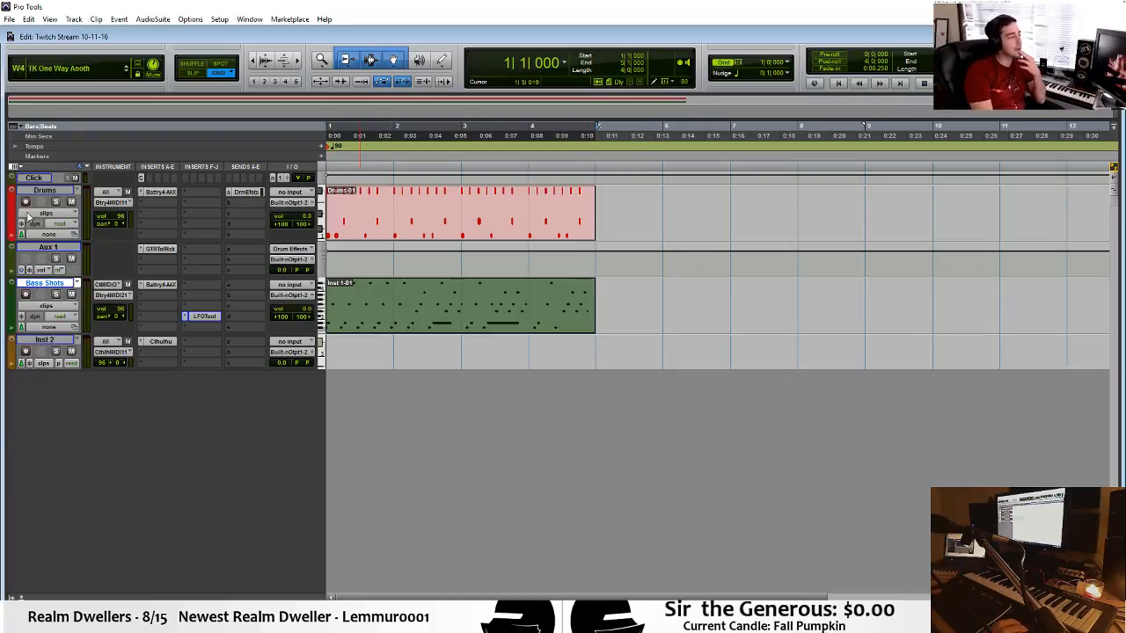
left_click(43, 191)
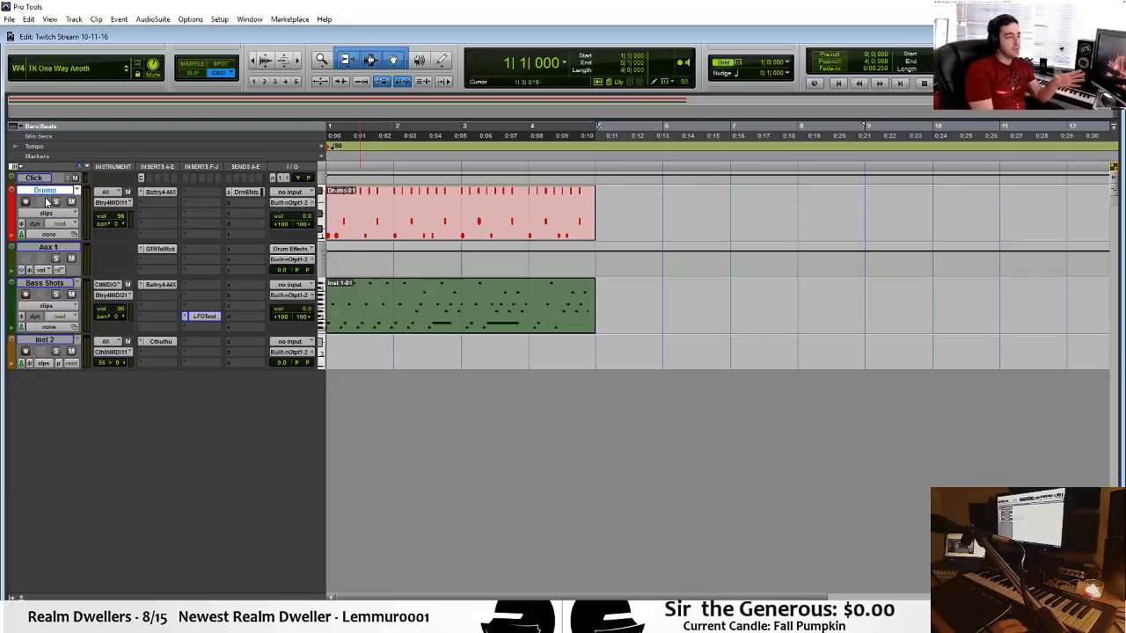
key("space")
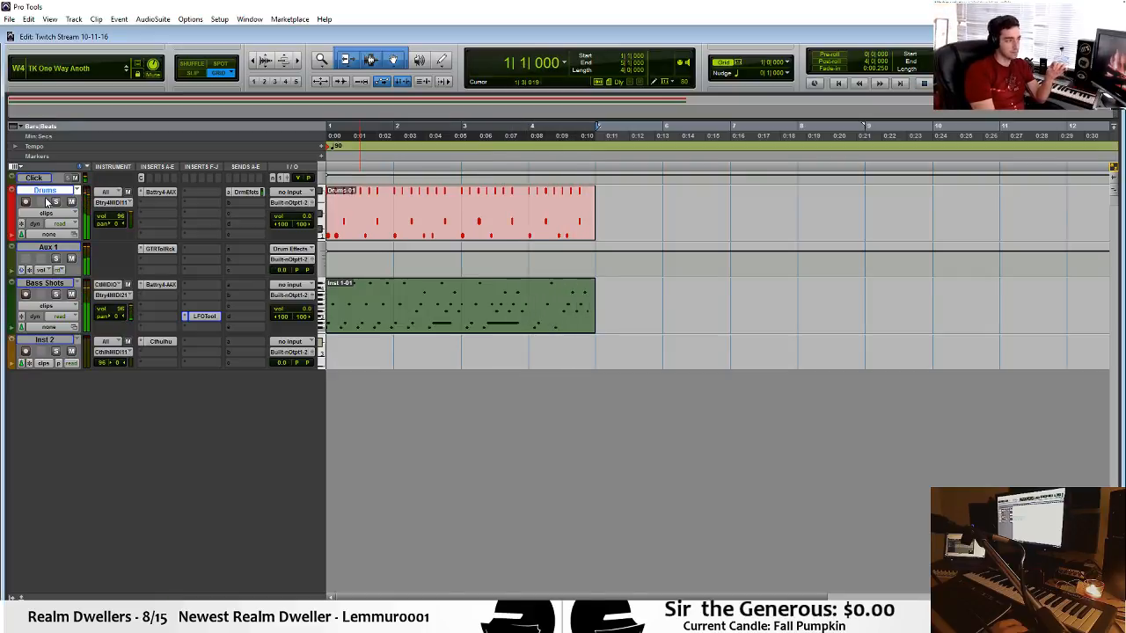
Add one new stereo instrument track below Inst 2.
left_click(42, 341)
key("ctrl+shift+n")
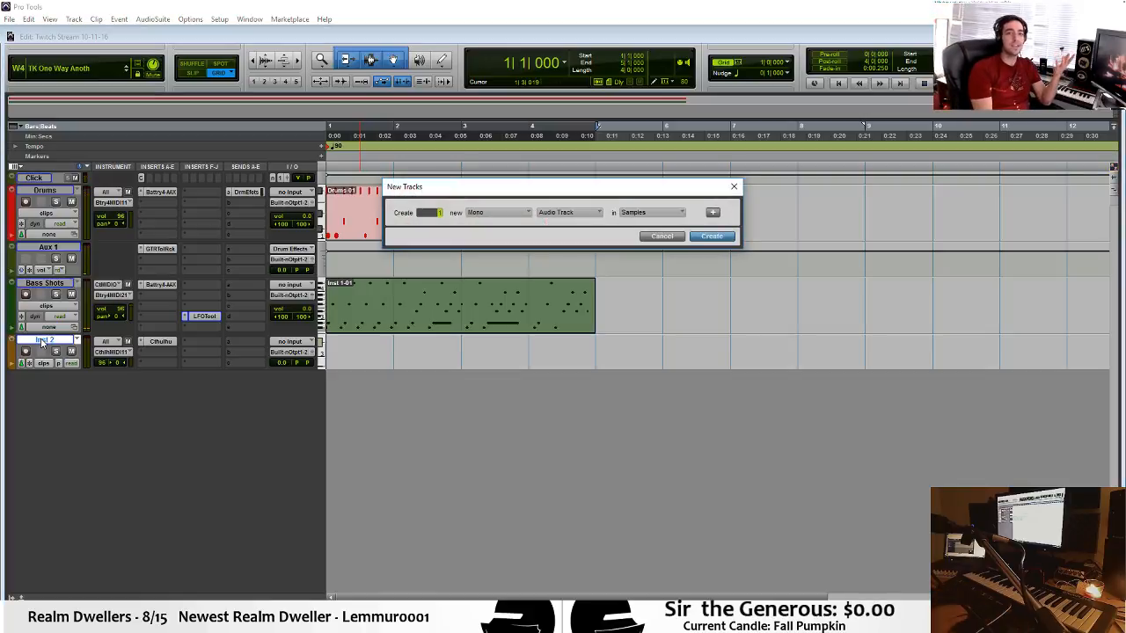
key("Return")
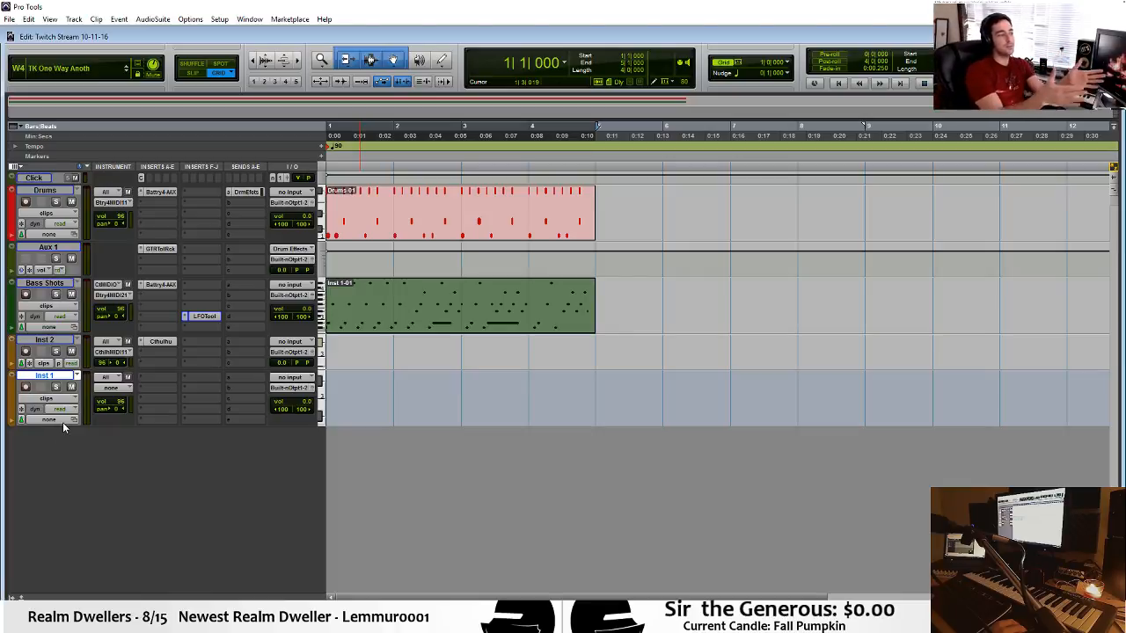
Play the drum and Bass Shots loop from bar 1, with the edit cursor parked at bar 5.
left_click(616, 291)
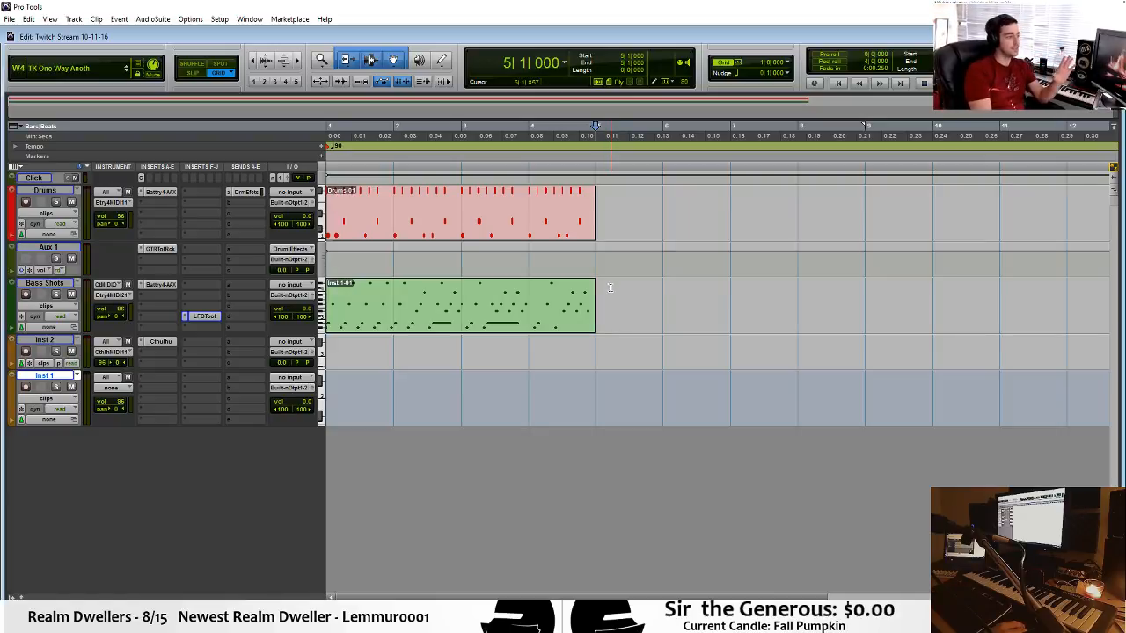
key("Return")
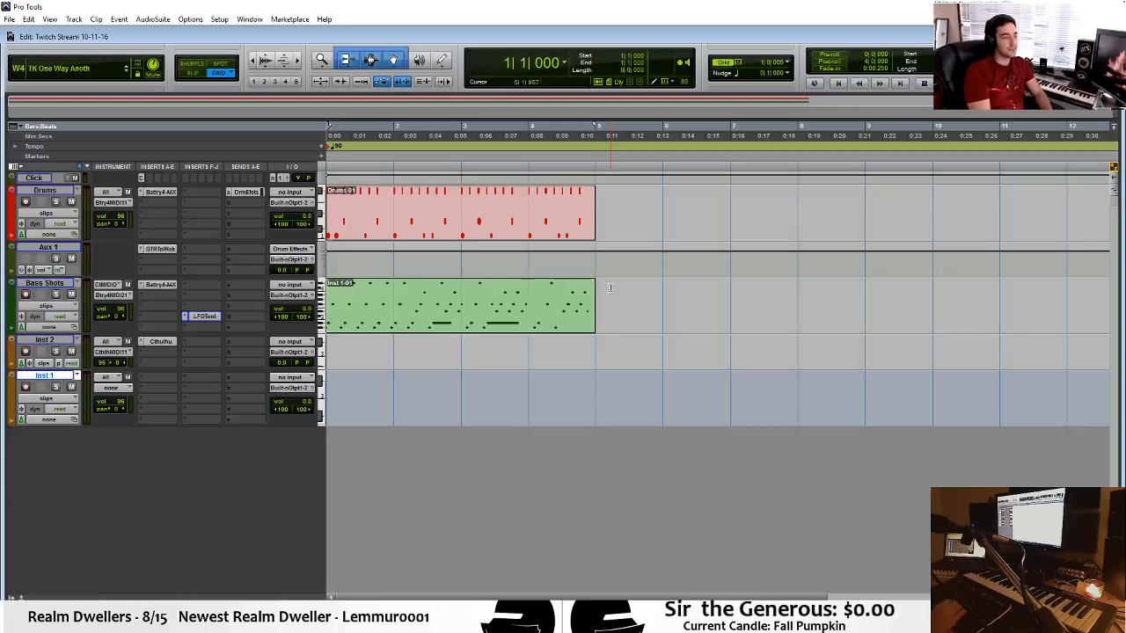
key("space")
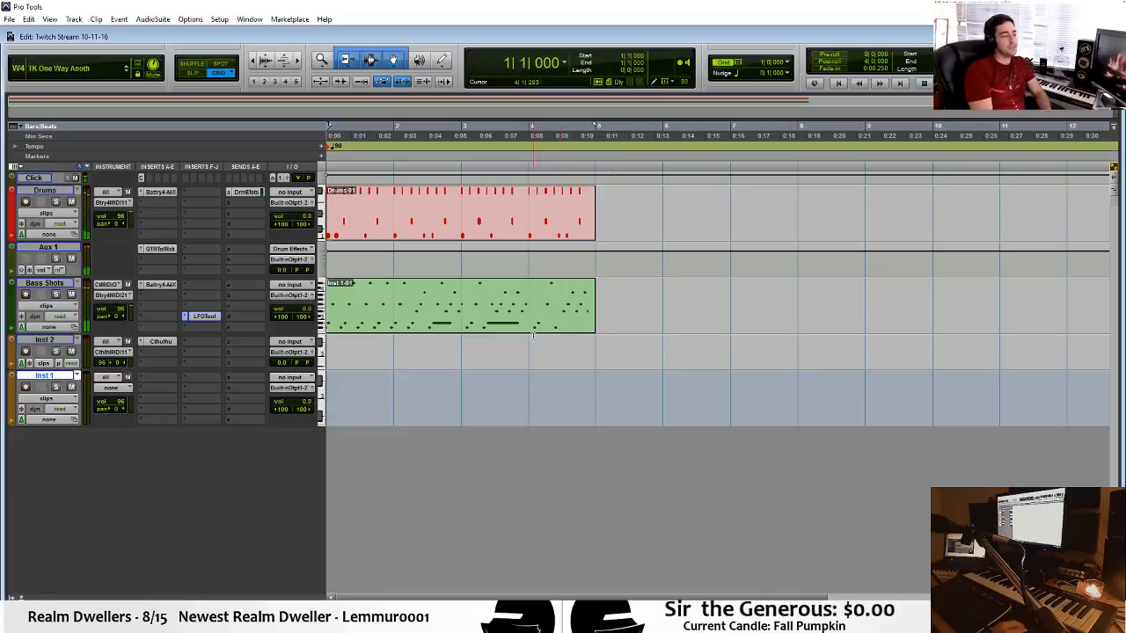
left_click(600, 293)
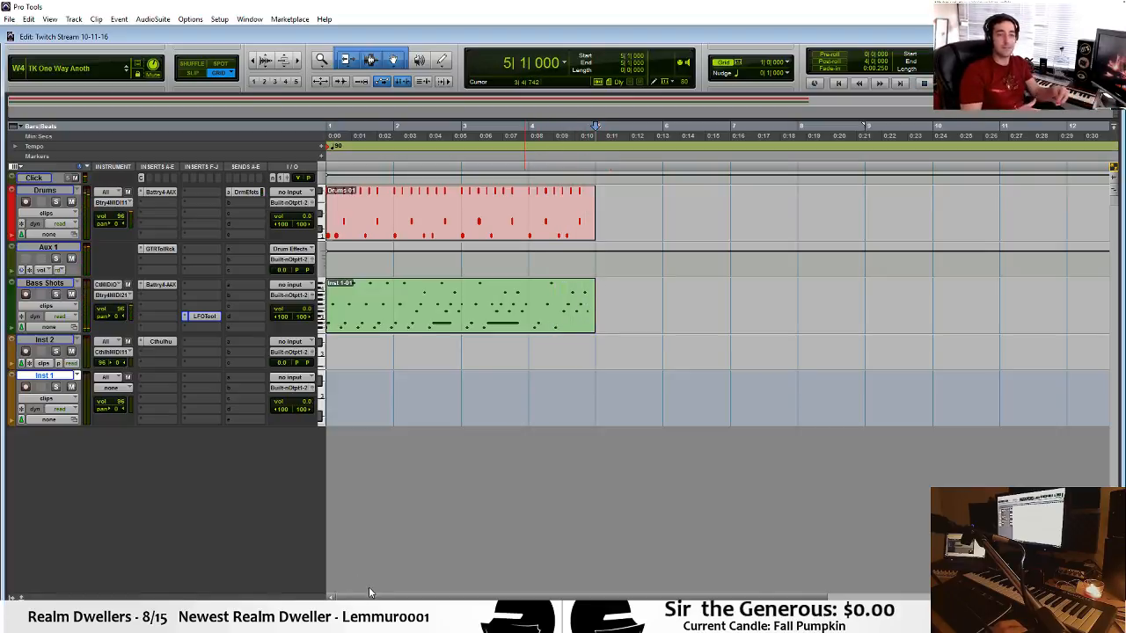
mouse_move(371, 597)
left_mouse_down()
mouse_move(381, 597)
mouse_move(367, 597)
left_mouse_up()
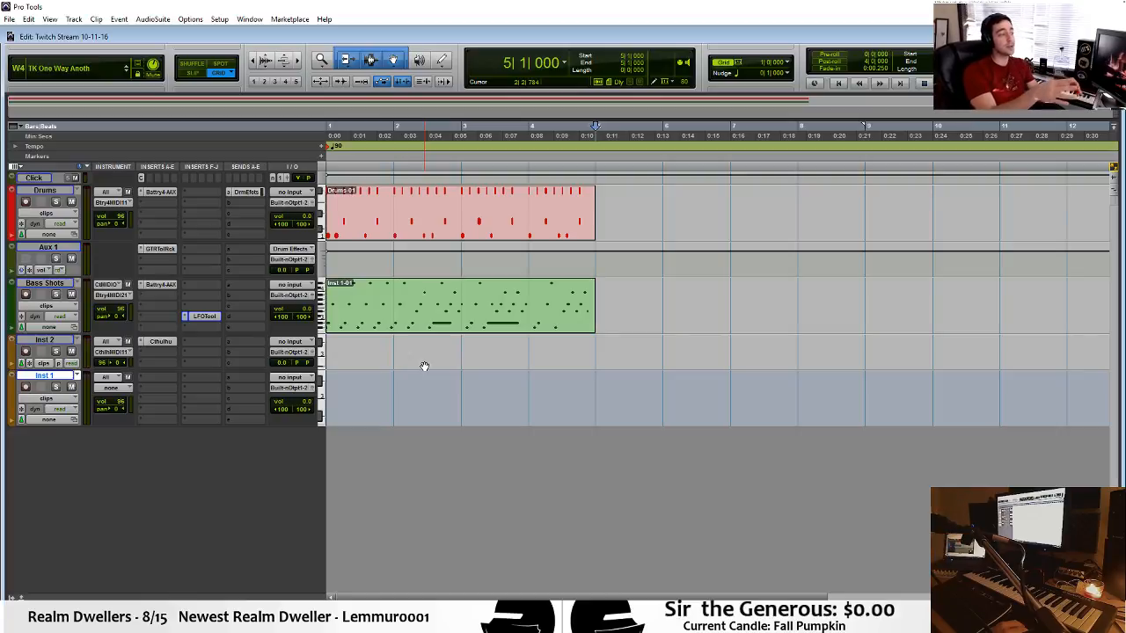
Record-enable the Inst 2 and Bass Shots tracks for live playing through Cthulhu.
left_click(26, 295)
left_click(25, 295)
left_click(26, 350)
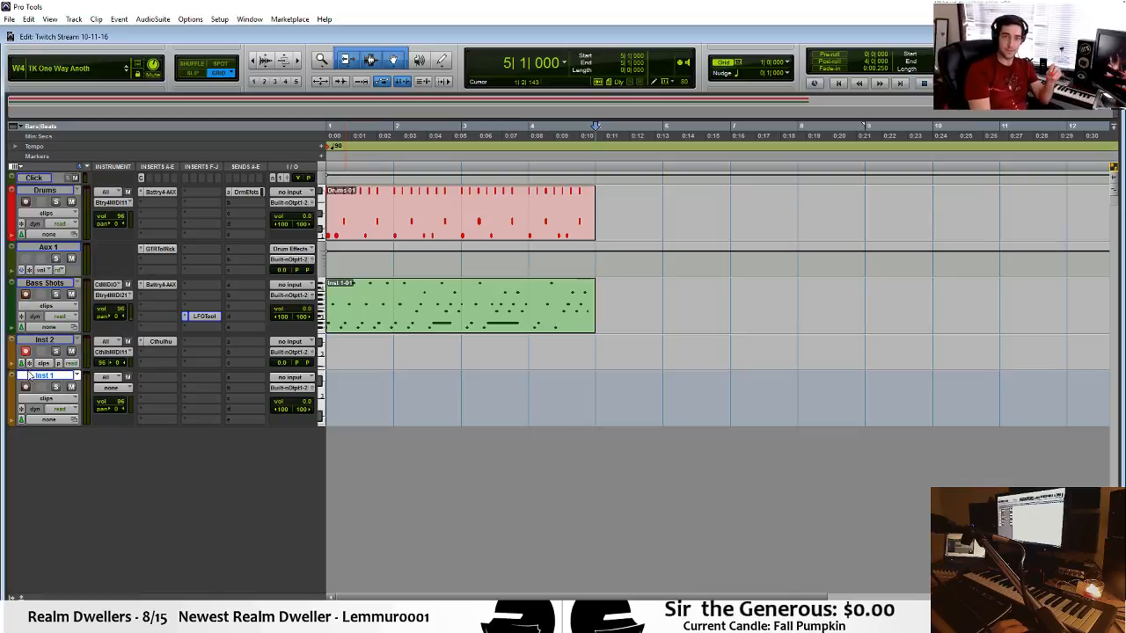
left_click(25, 295)
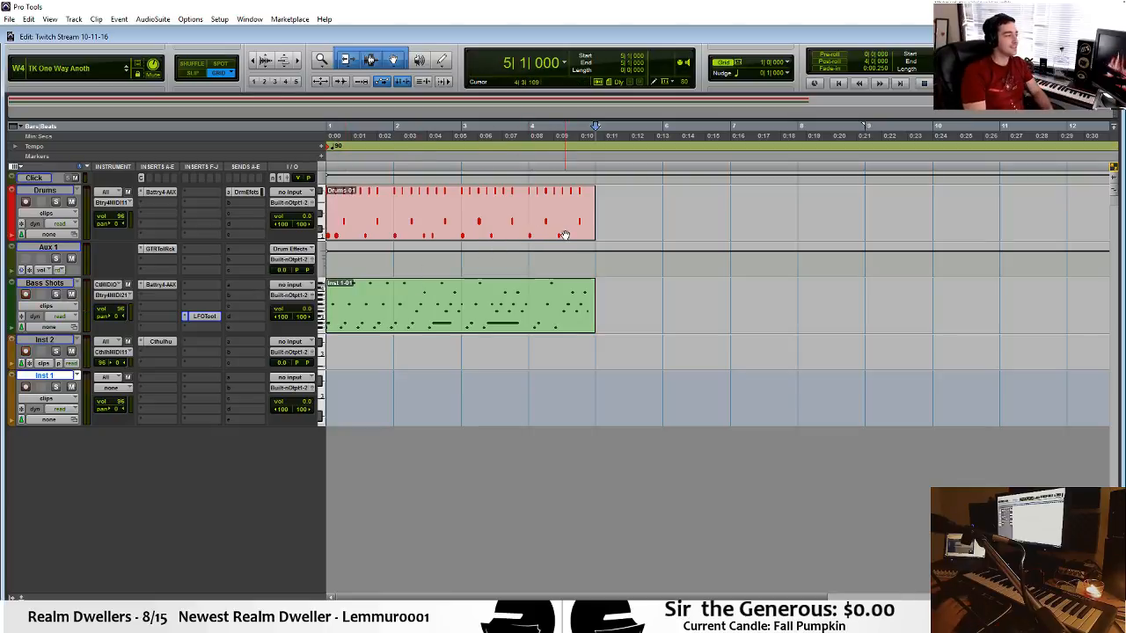
Play the session from bar 1 with Bass Shots and Inst 2 armed, and return the edit cursor to bar 5.
key("Return")
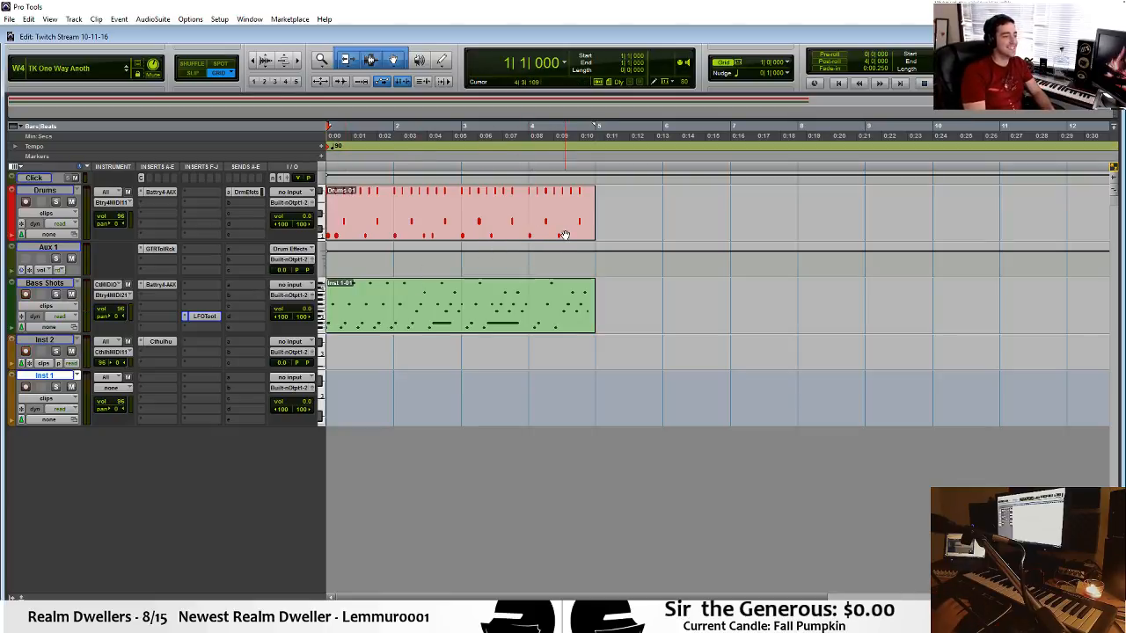
key("space")
key("space")
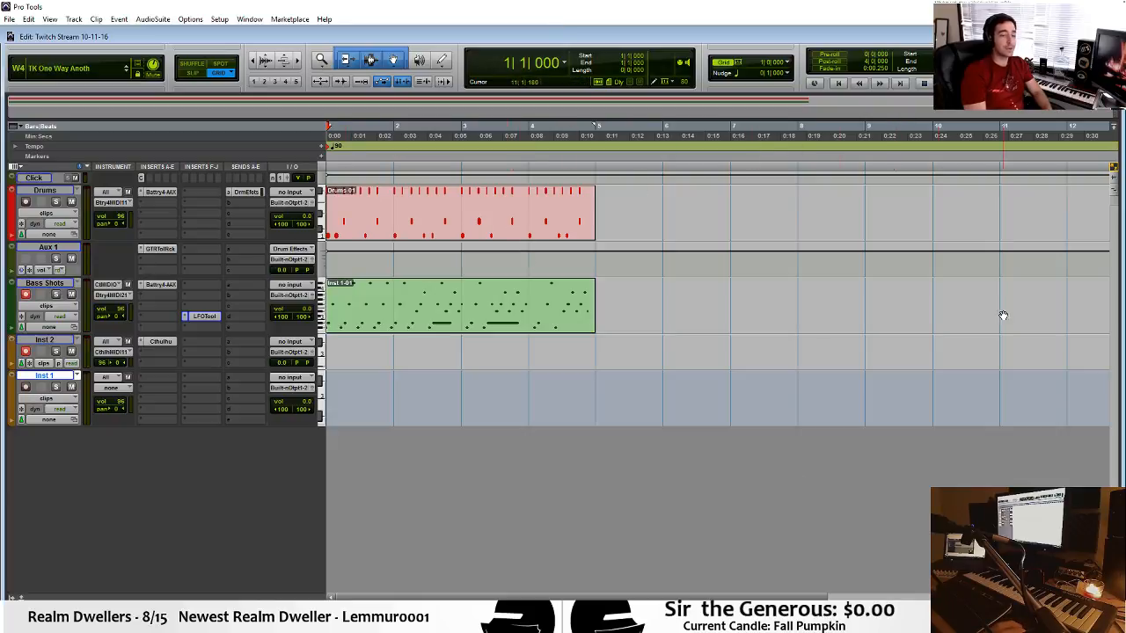
left_click(608, 297)
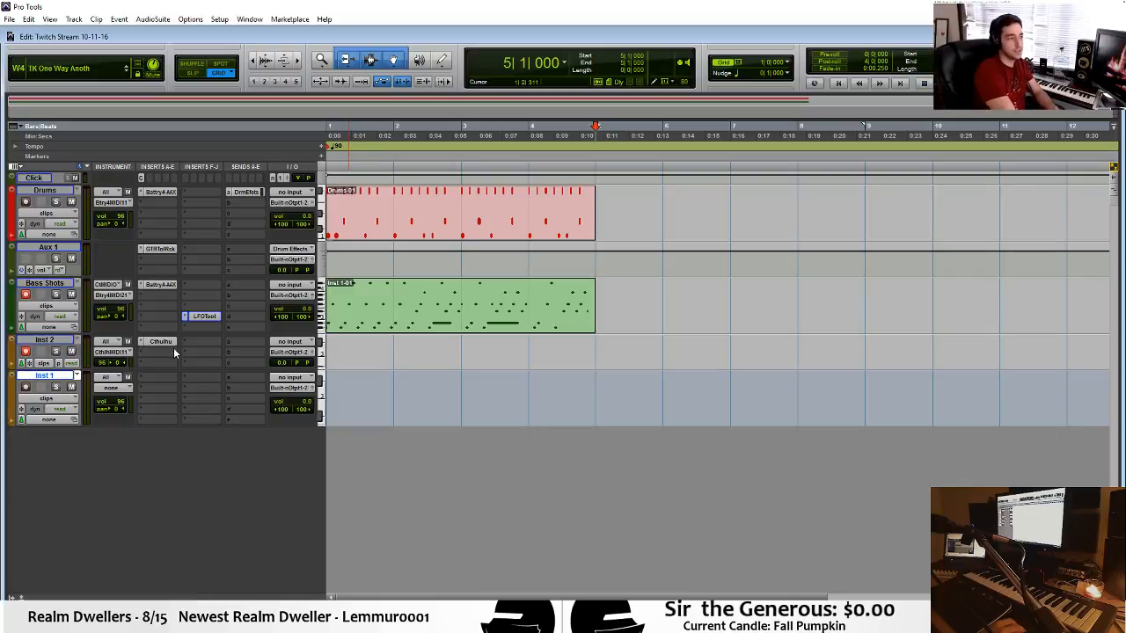
left_click(153, 377)
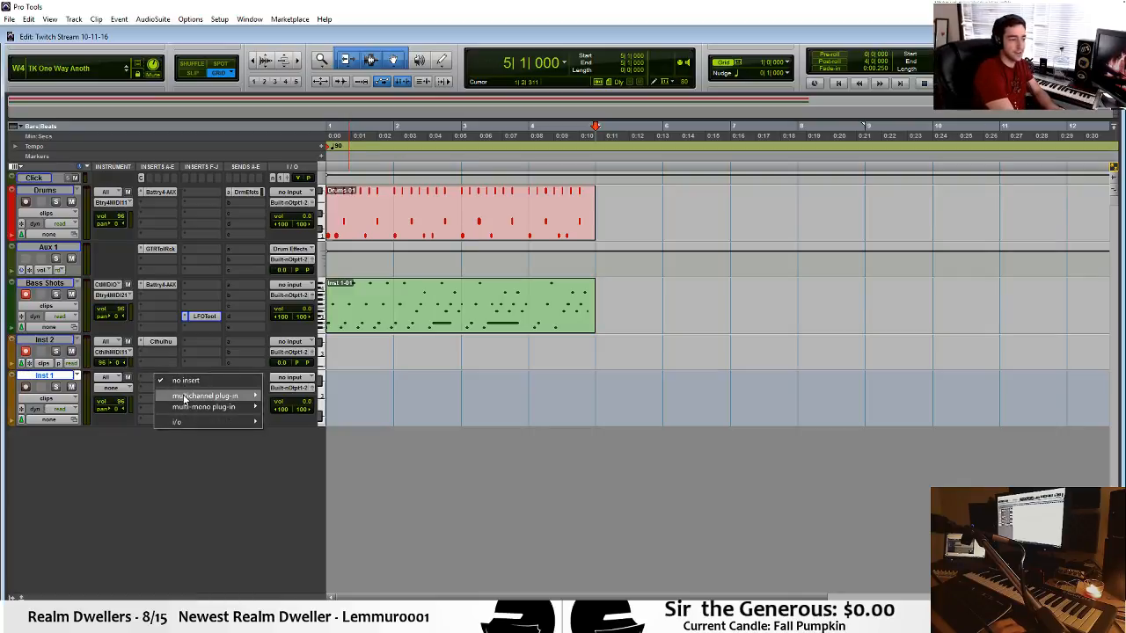
mouse_move(254, 398)
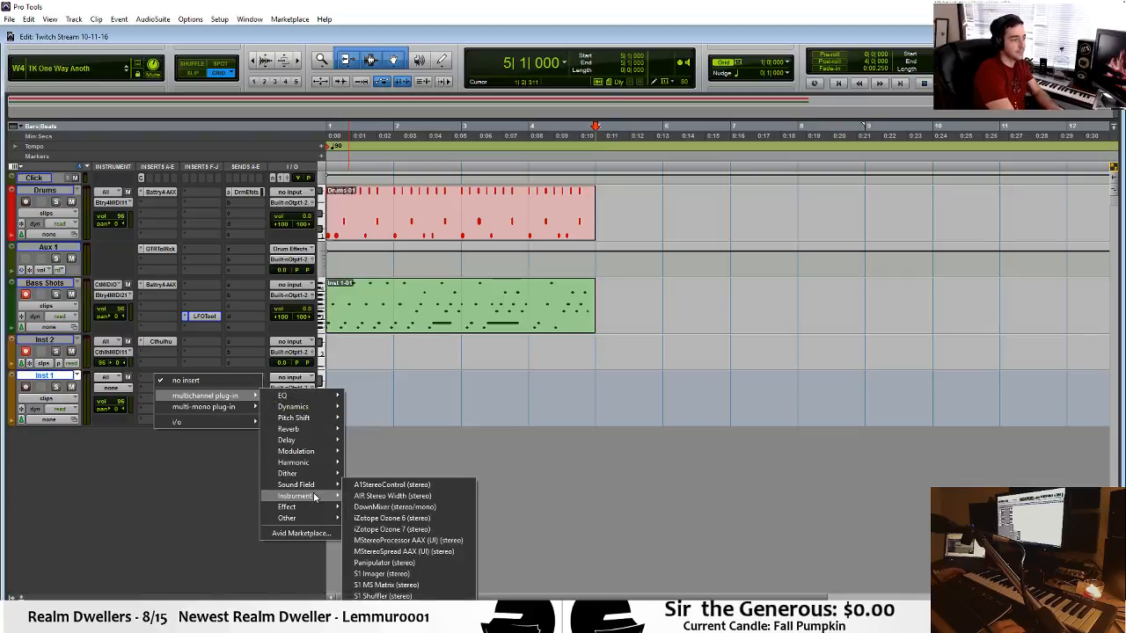
mouse_move(314, 498)
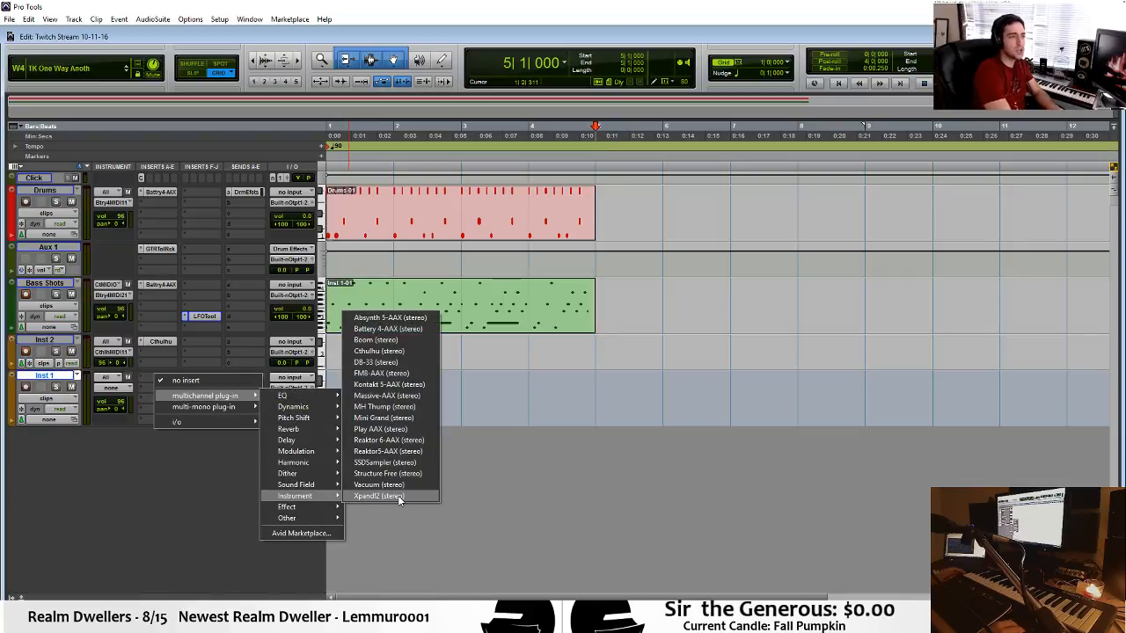
left_click(649, 473)
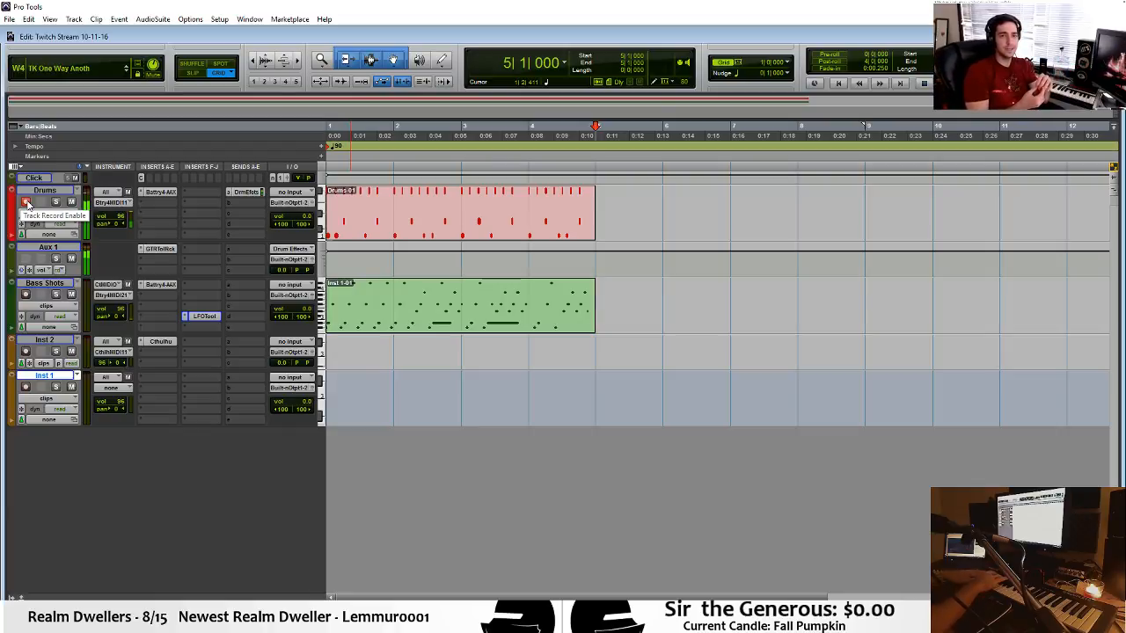
Record a short drum pattern onto the armed Drums track starting at bar 6.
left_click(668, 177)
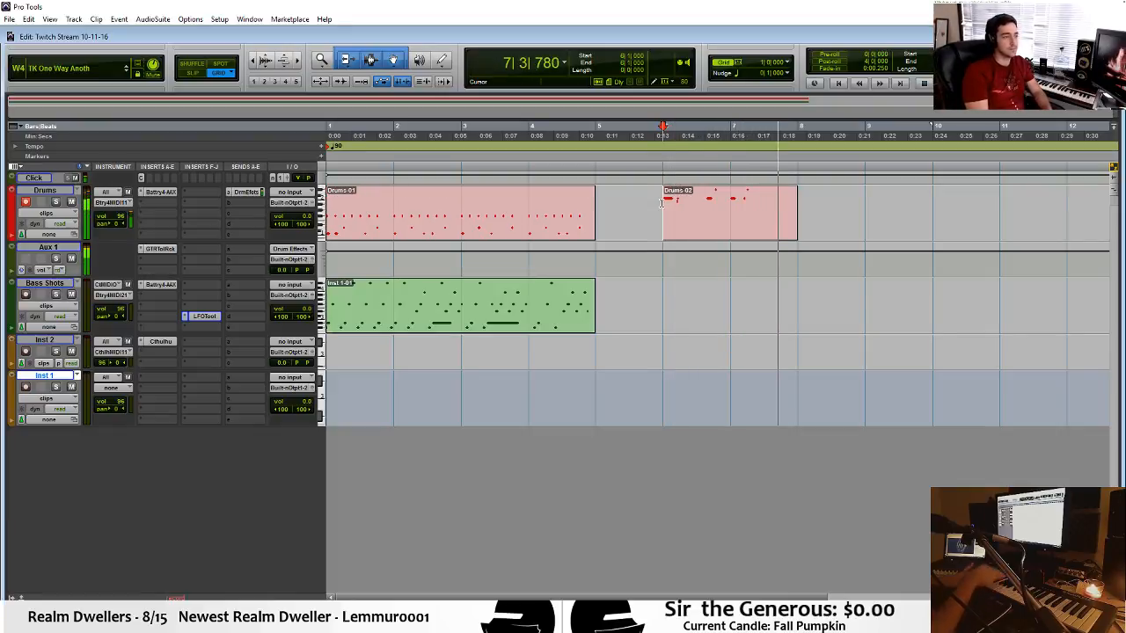
key("space")
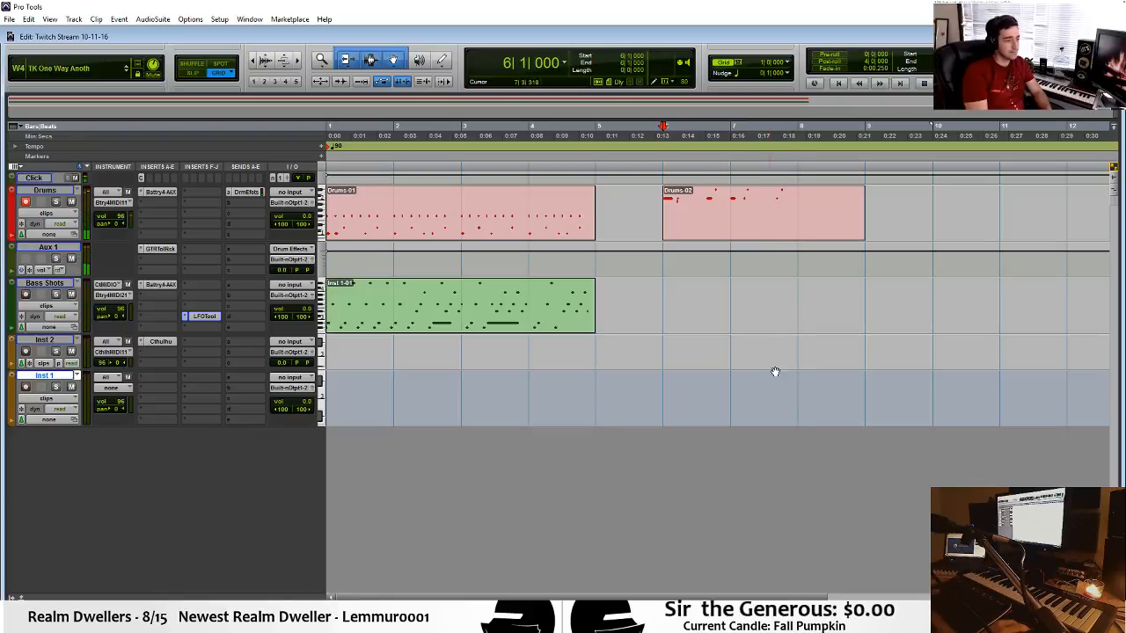
Remove the stray low note and quantize the newly recorded drum notes in bars 6 and 7, checking them by ear.
double_click(798, 221)
left_click(444, 264)
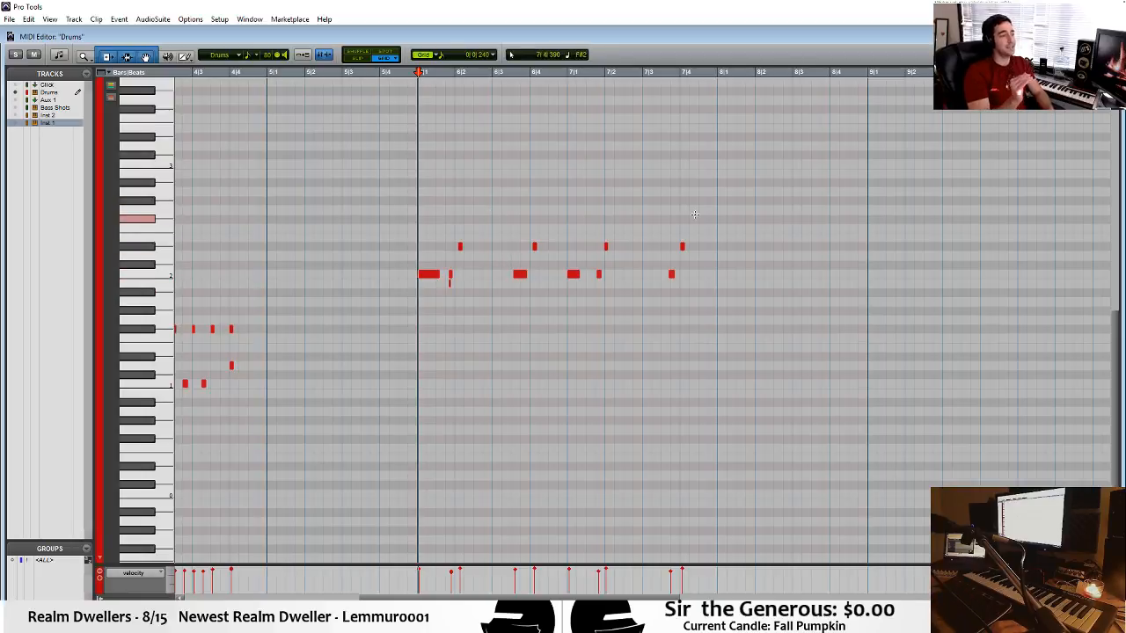
left_click_drag(695, 213, 450, 328)
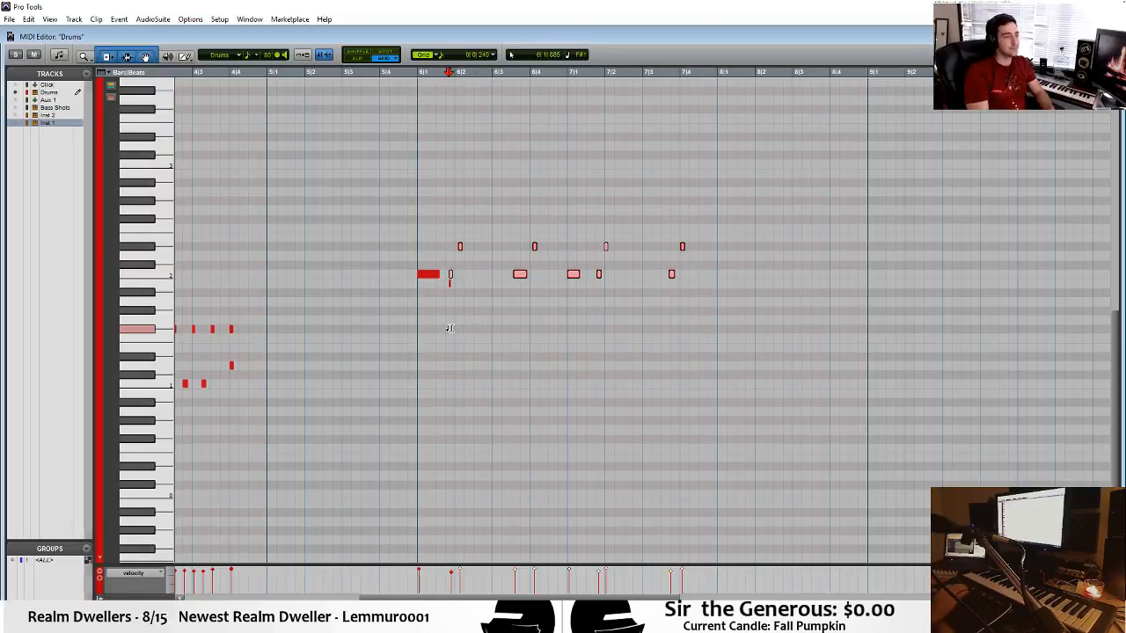
left_click(450, 328)
key("space")
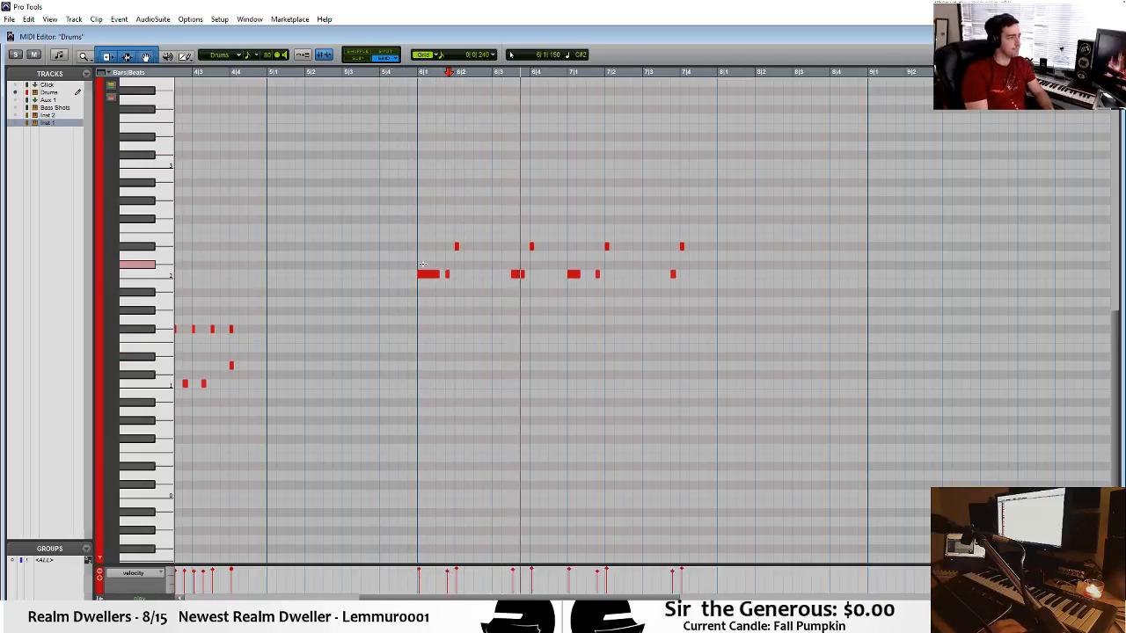
left_click(393, 201)
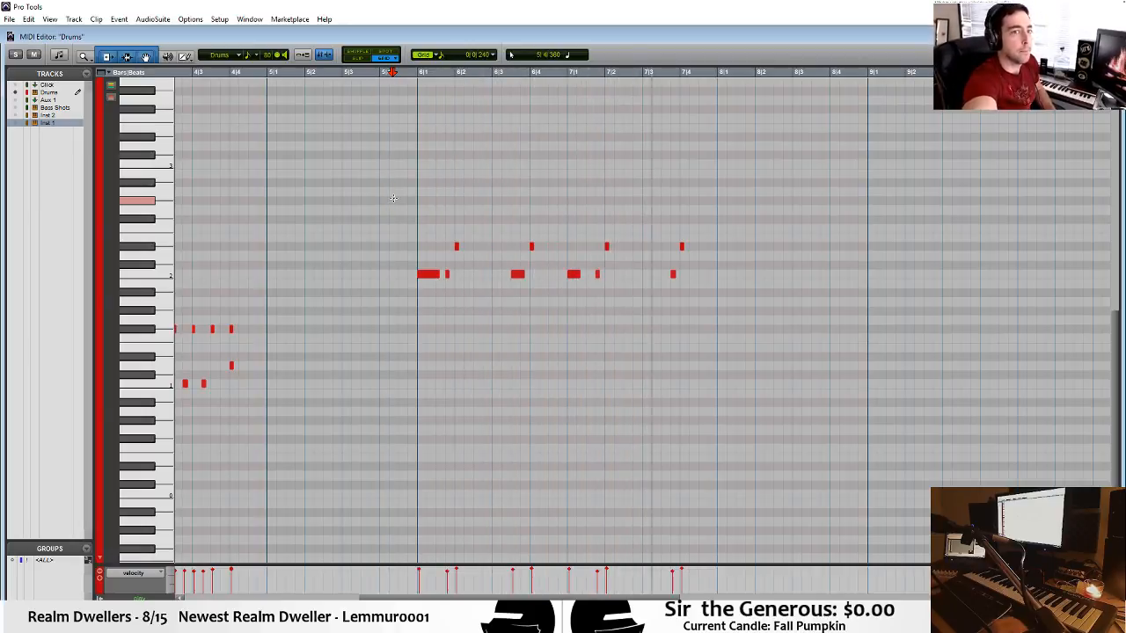
Record a new Bass Shots clip from bar 6 in the Edit window with Inst 2 also armed.
key("space")
key("ctrl+equal")
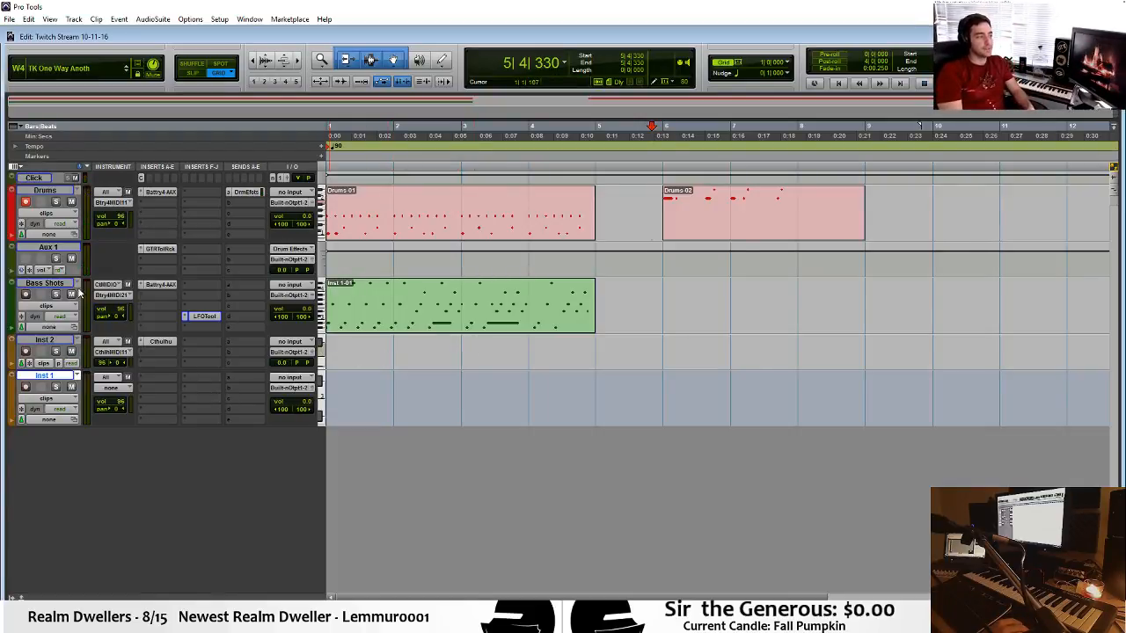
left_click(658, 310)
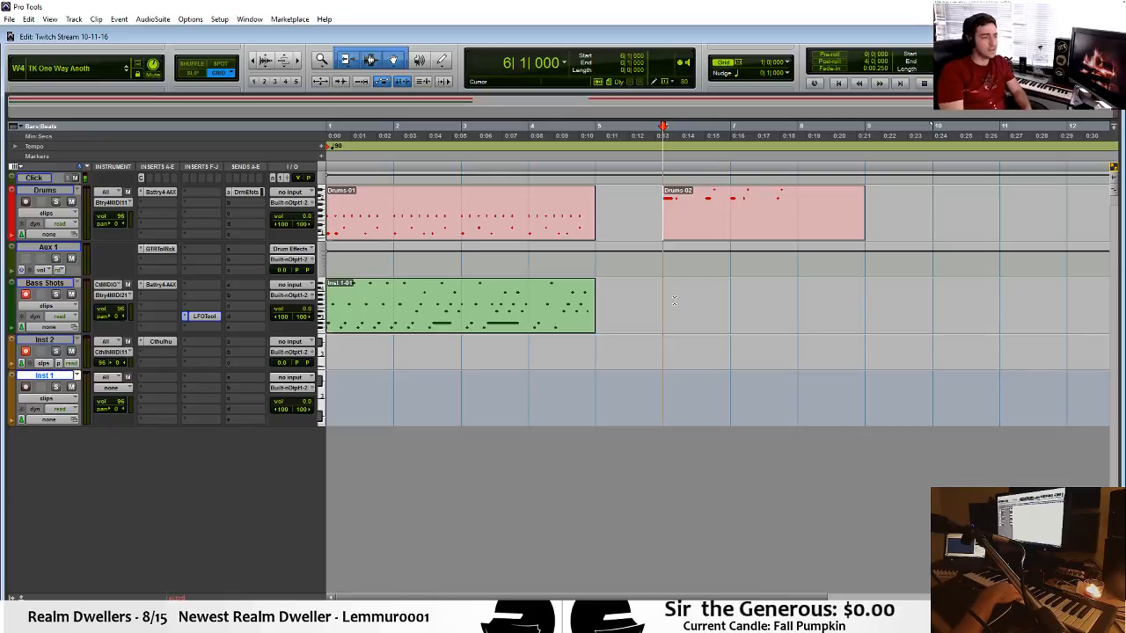
key("ctrl+space")
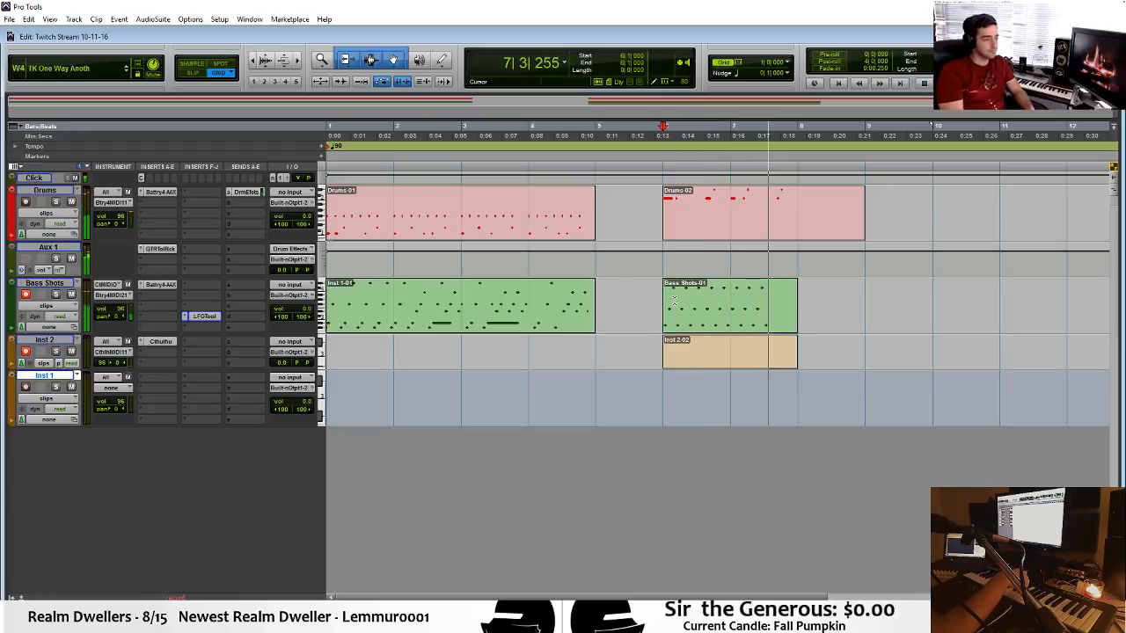
key("space")
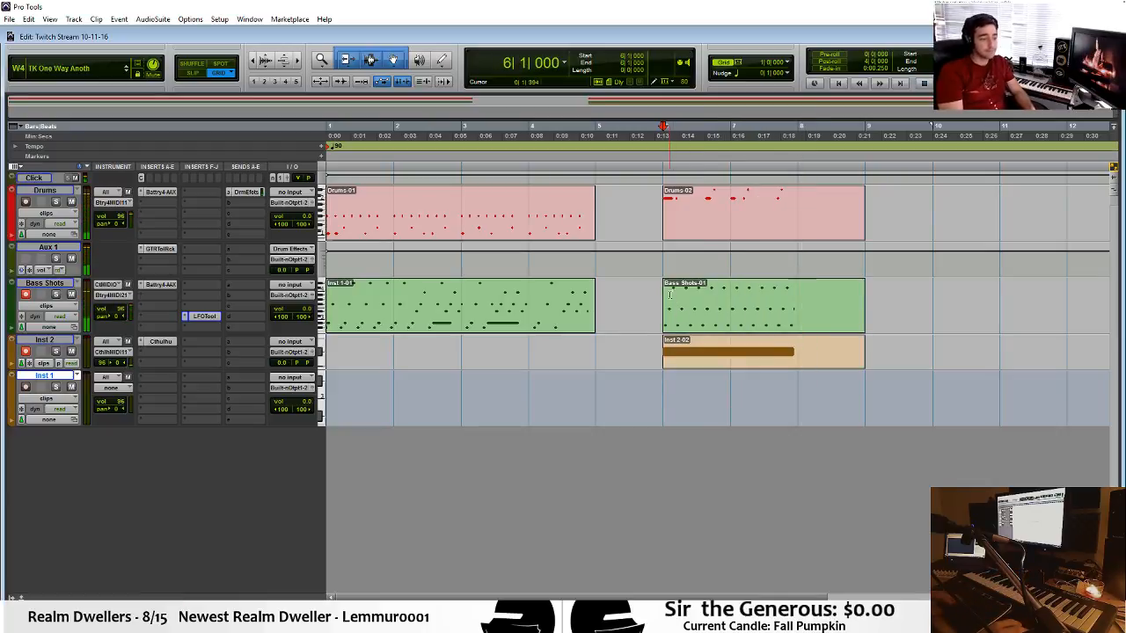
Delete the newly recorded Inst 2 clip and trim the new Bass Shots and Drums clips to end at bar 8.
left_click(729, 371)
left_click(740, 360)
key("Delete")
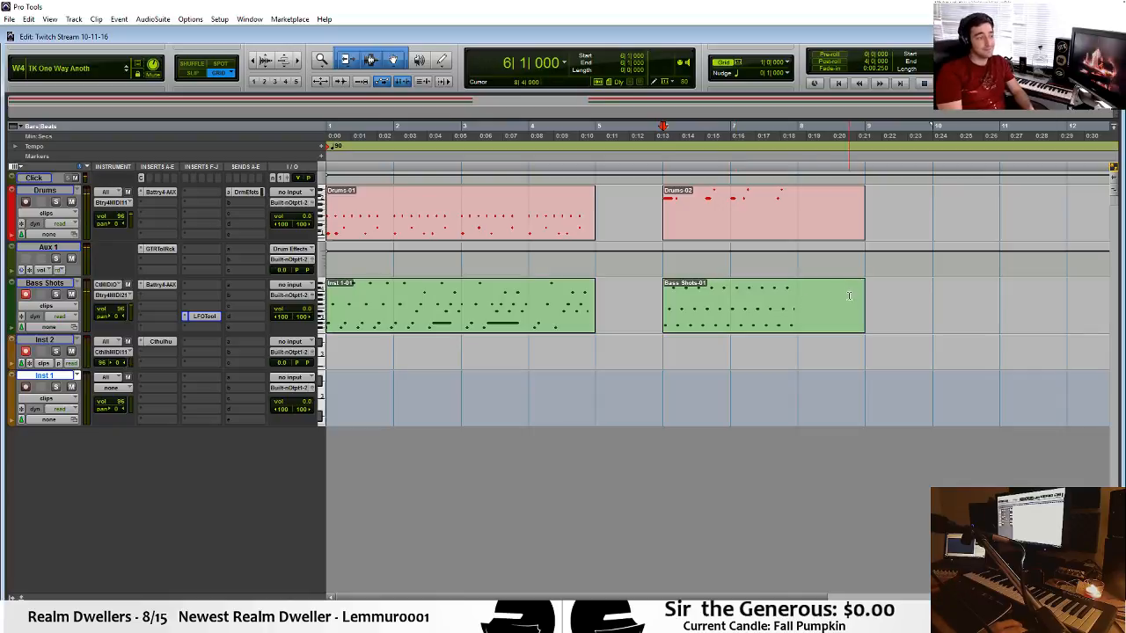
left_click_drag(861, 300, 804, 300)
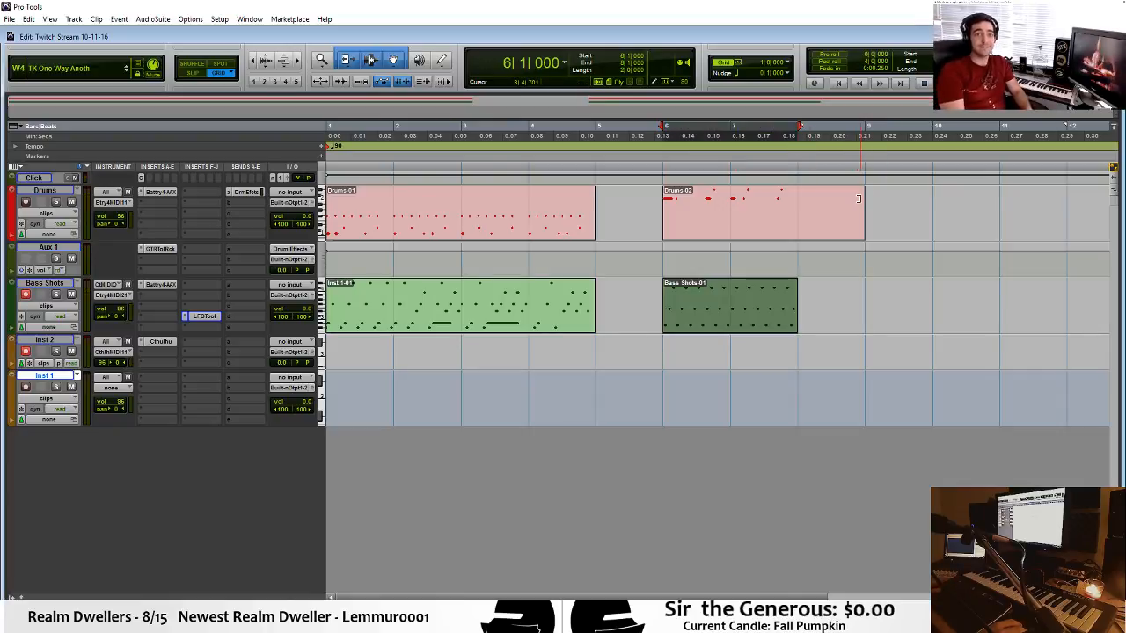
left_click_drag(858, 199, 799, 195)
Add a G1 note at 6|1|480 in the second Drums clip and copy it to 6|3|240, checking by ear.
double_click(734, 229)
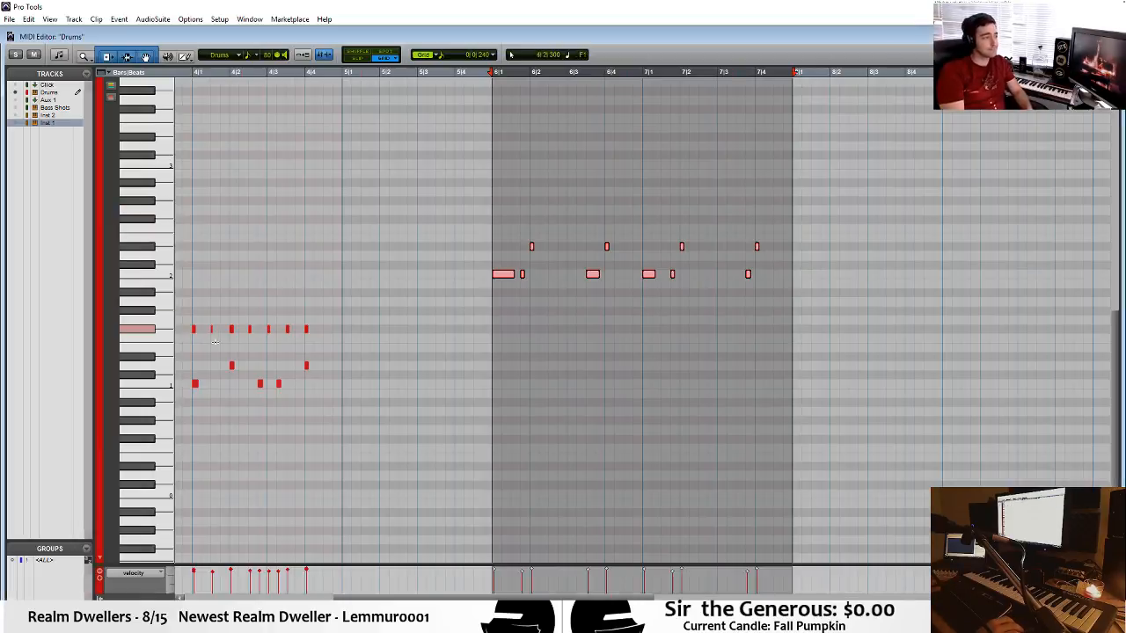
left_click(500, 302)
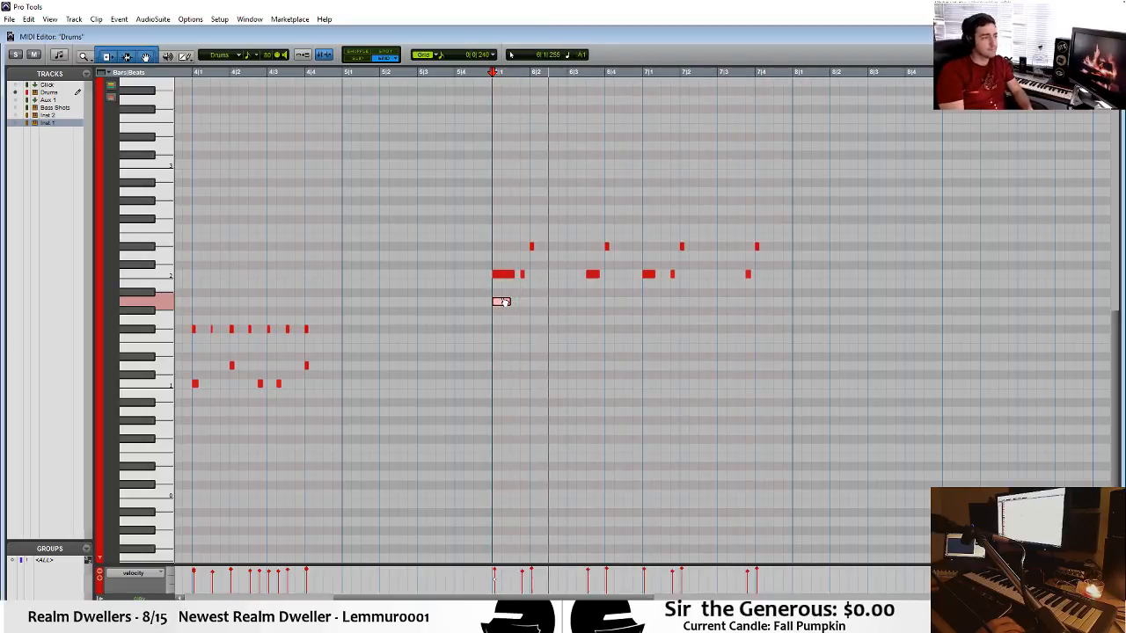
mouse_move(504, 306)
left_mouse_down()
mouse_move(507, 326)
mouse_move(530, 320)
mouse_move(512, 320)
left_mouse_up()
key("ctrl+]")
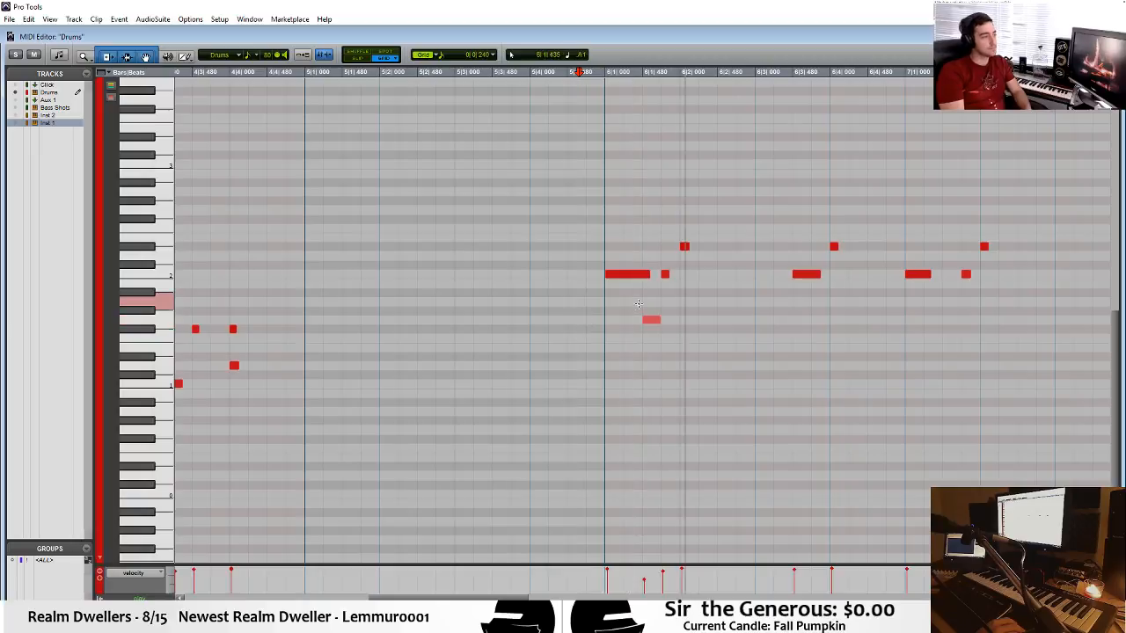
left_click_drag(656, 323, 784, 322)
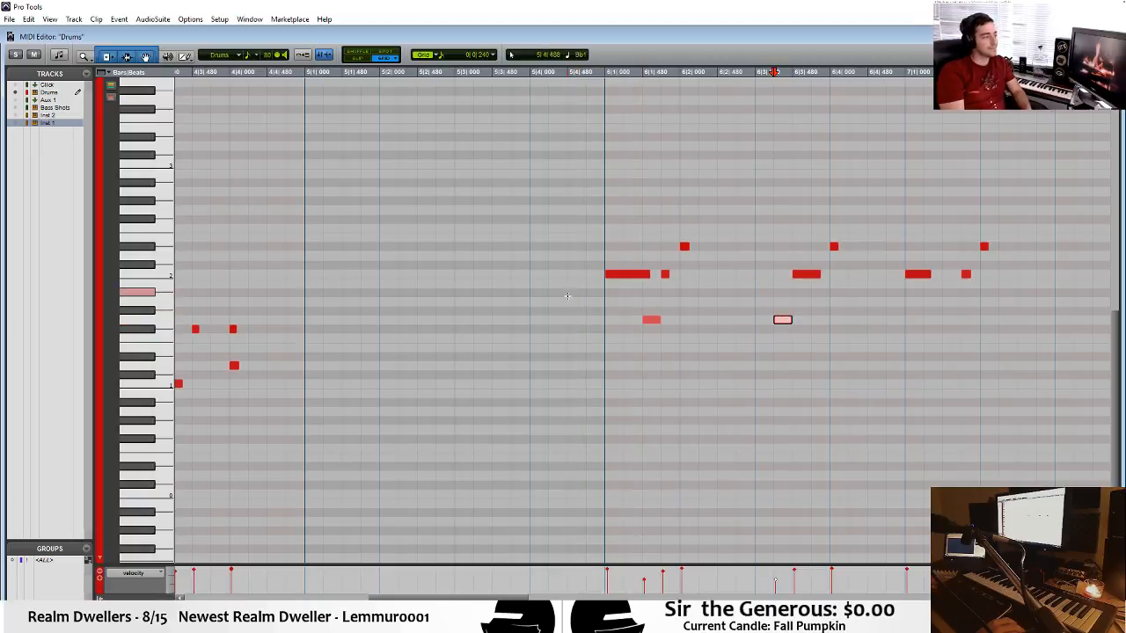
left_click(545, 301)
key("space")
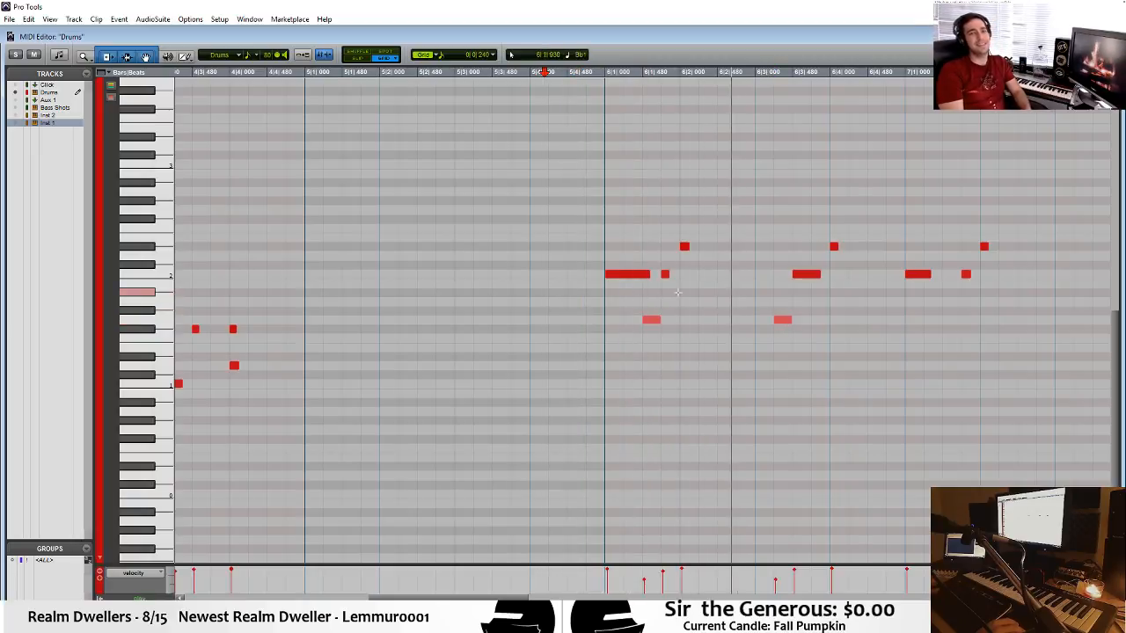
Copy the two G1 notes from bar 6 to the matching positions in bar 7.
left_click_drag(843, 303, 600, 334)
left_click_drag(664, 322, 949, 323)
key("r")
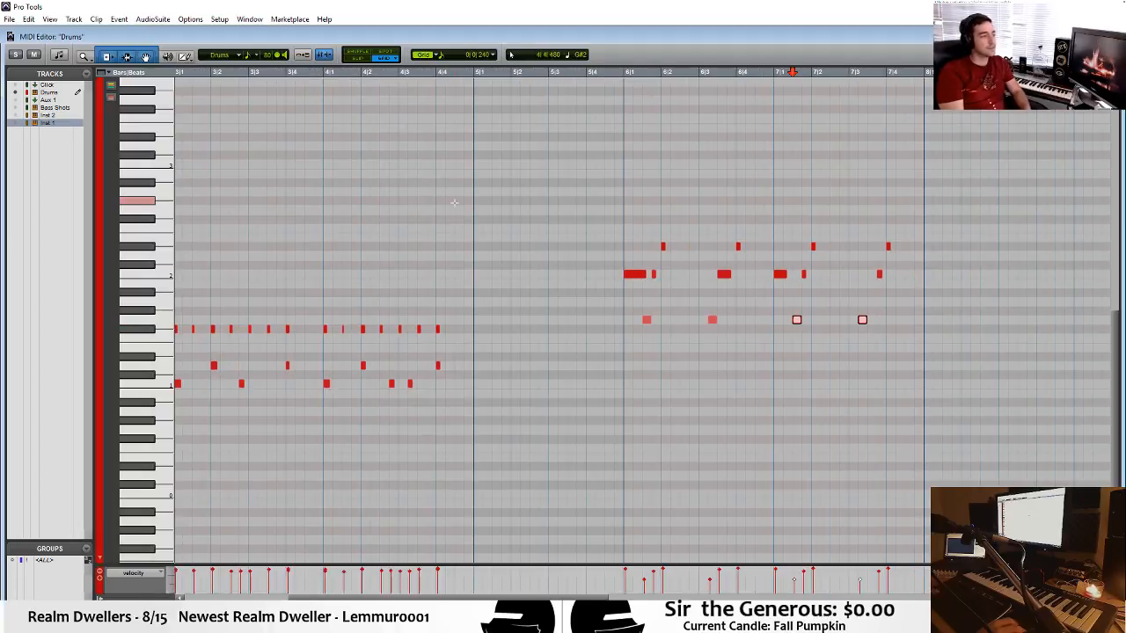
Audition the drum sounds mapped to different keys of the MIDI editor's keyboard.
left_click(160, 273)
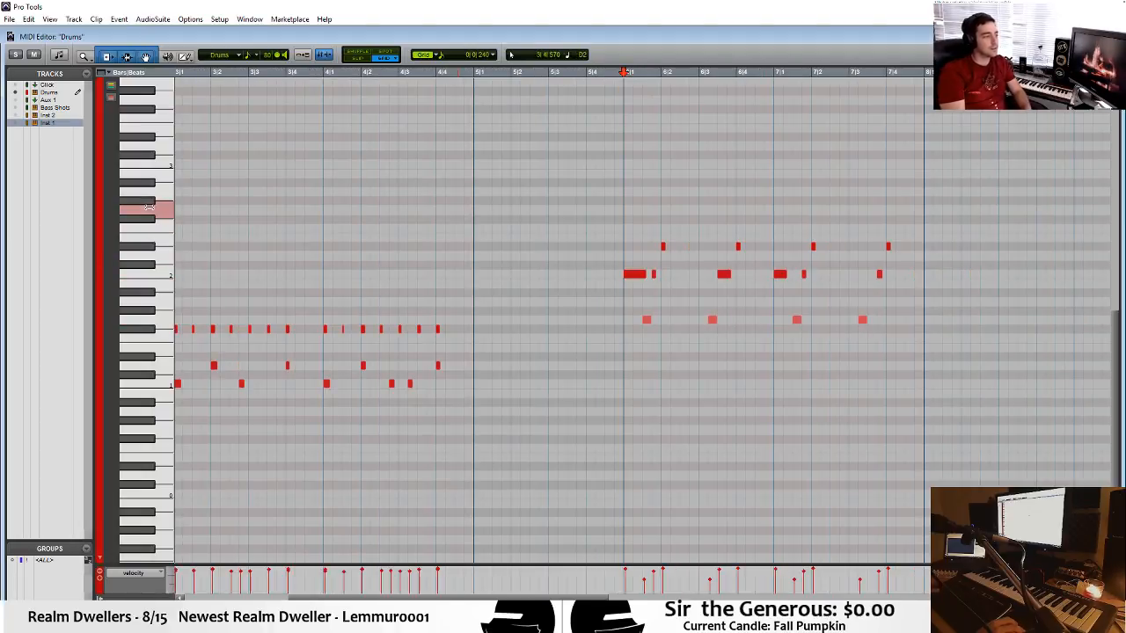
left_click(150, 200)
left_click(151, 163)
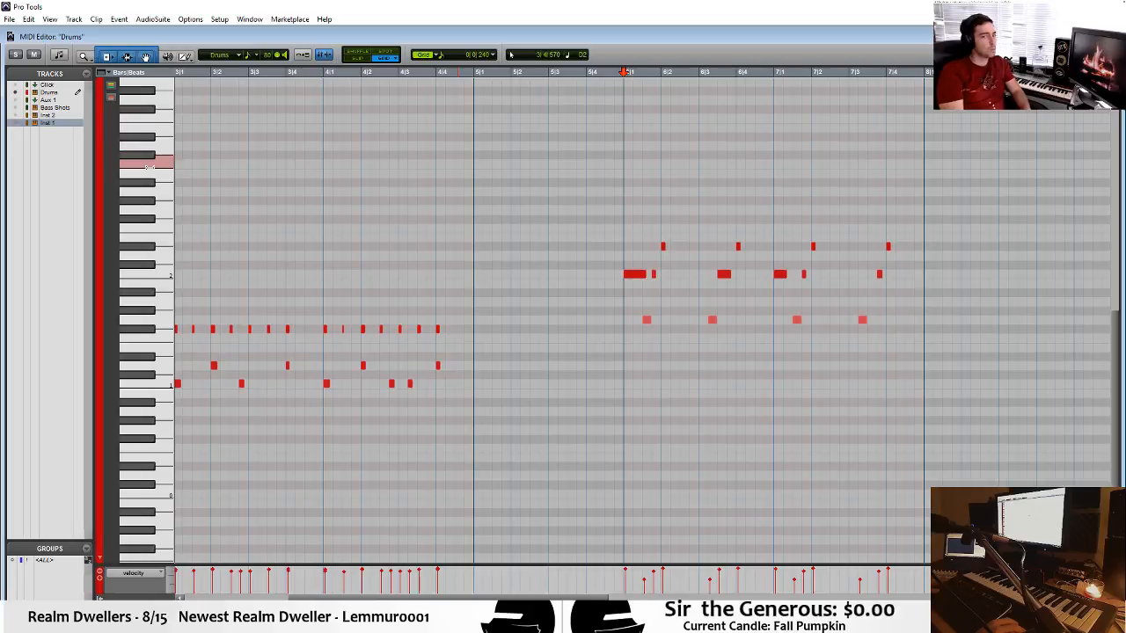
left_click(148, 138)
left_click(149, 144)
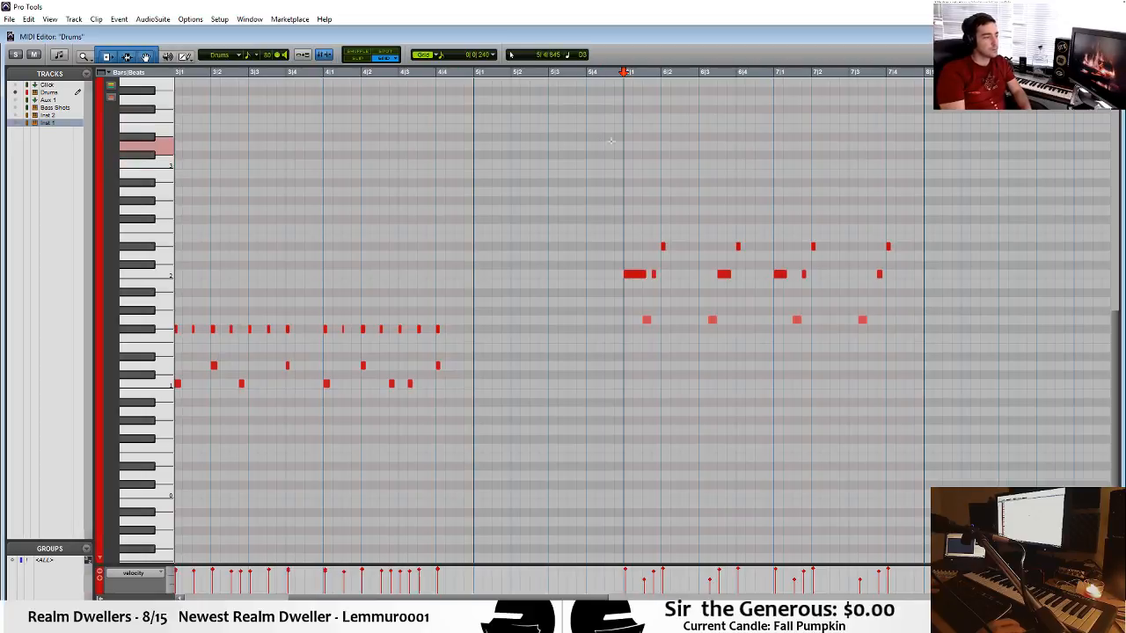
left_click(163, 365)
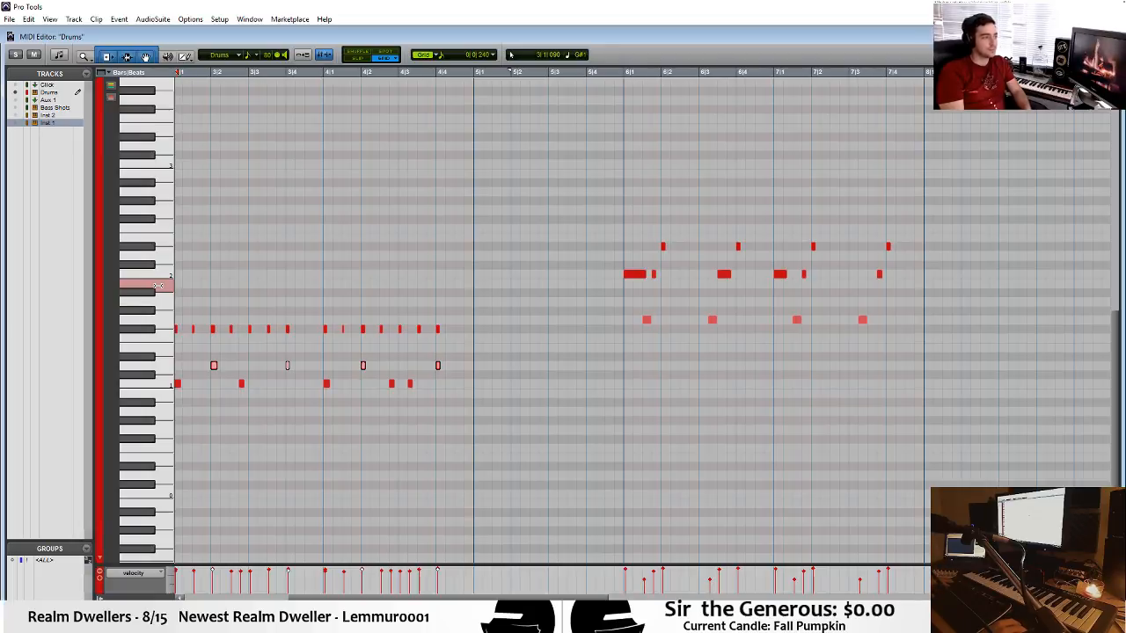
Add a B1 note on beat 4 of bar 7, lower its velocity, and close the Drums MIDI editor.
left_click(891, 284)
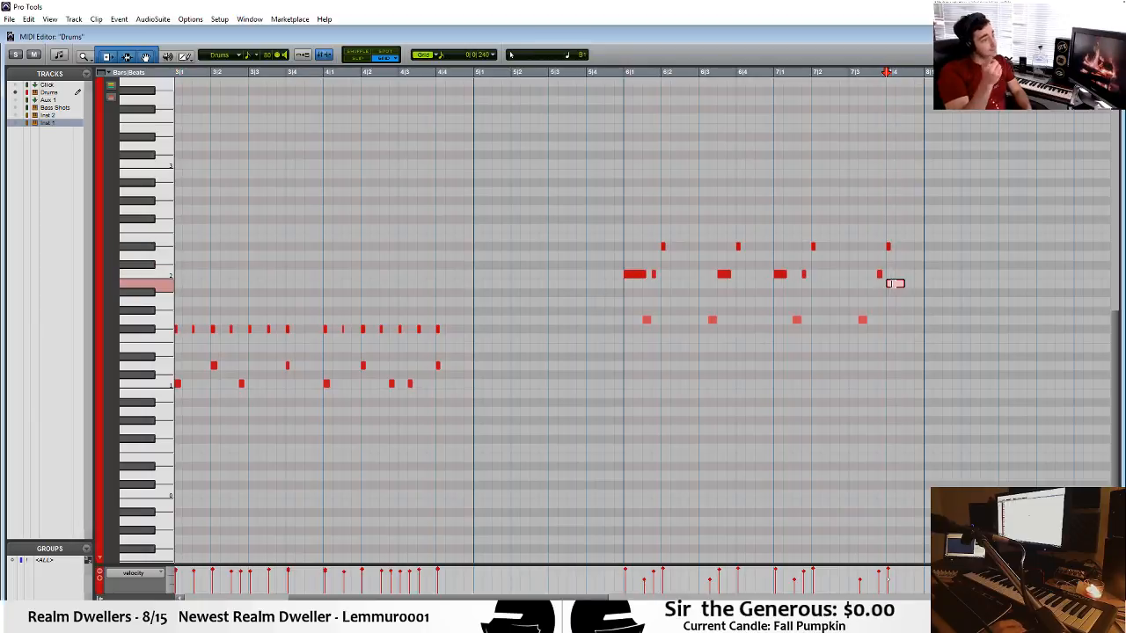
left_click(890, 584)
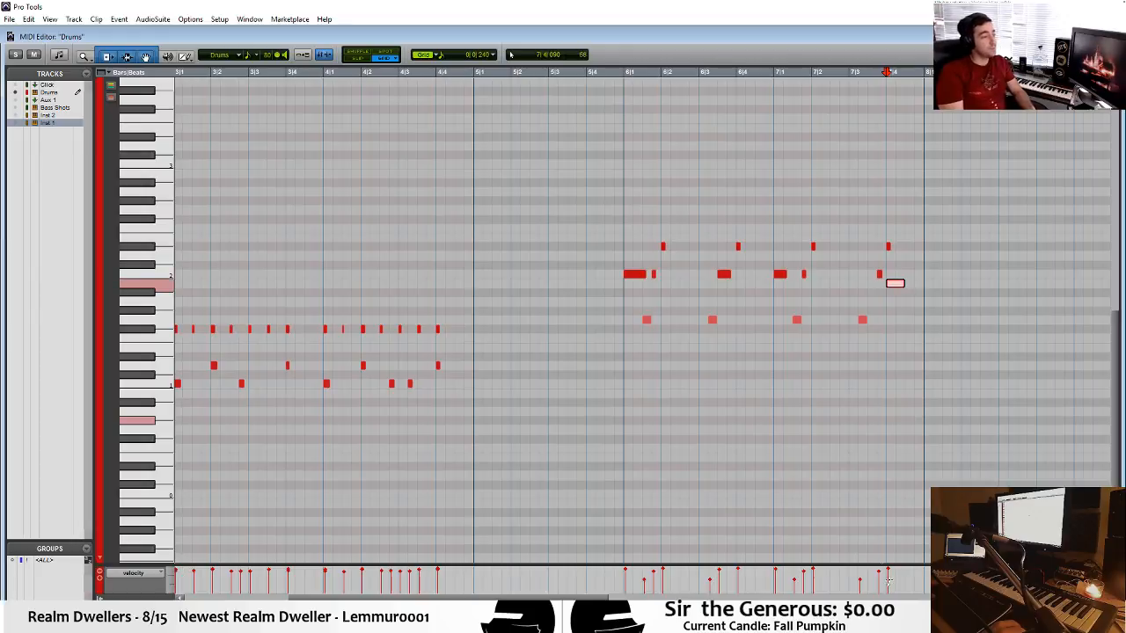
key("ctrl+w")
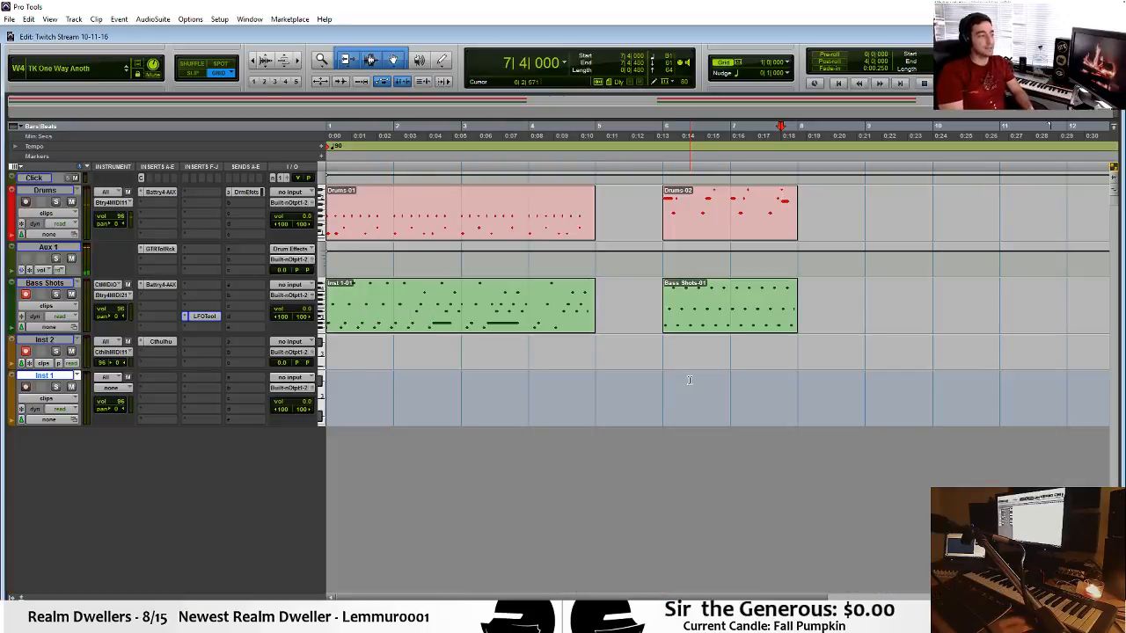
Open Battery 4 on the Drums track and audition the SFX, Sweep, Blop, Dist, Snare, Noise and Zap cells.
left_click(160, 192)
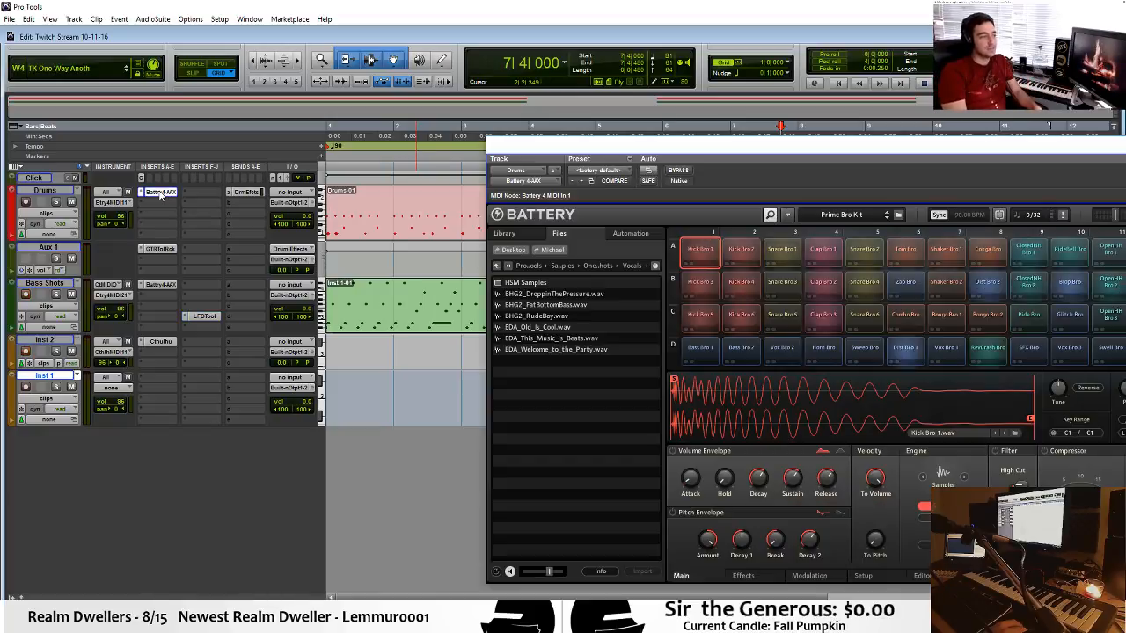
left_click_drag(891, 151, 541, 88)
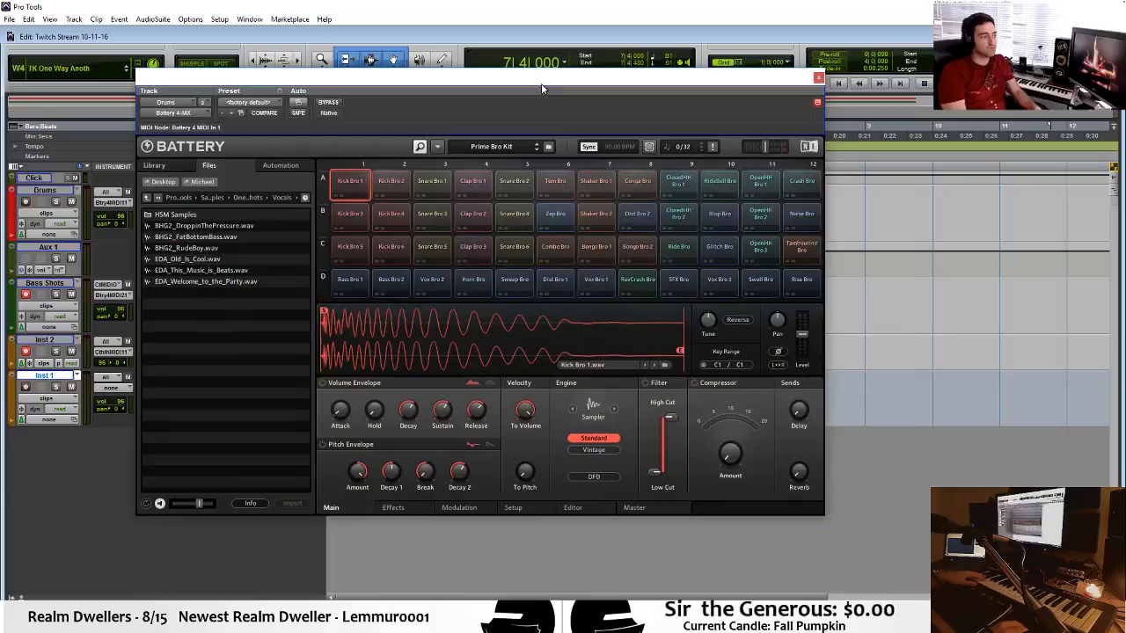
left_click(684, 284)
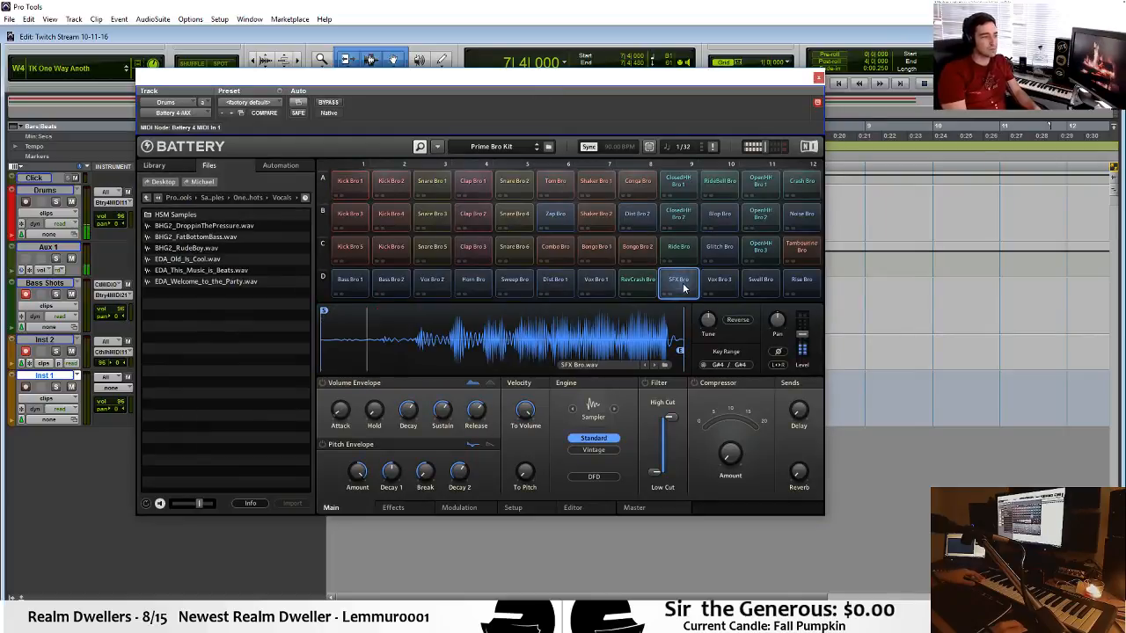
left_click(513, 281)
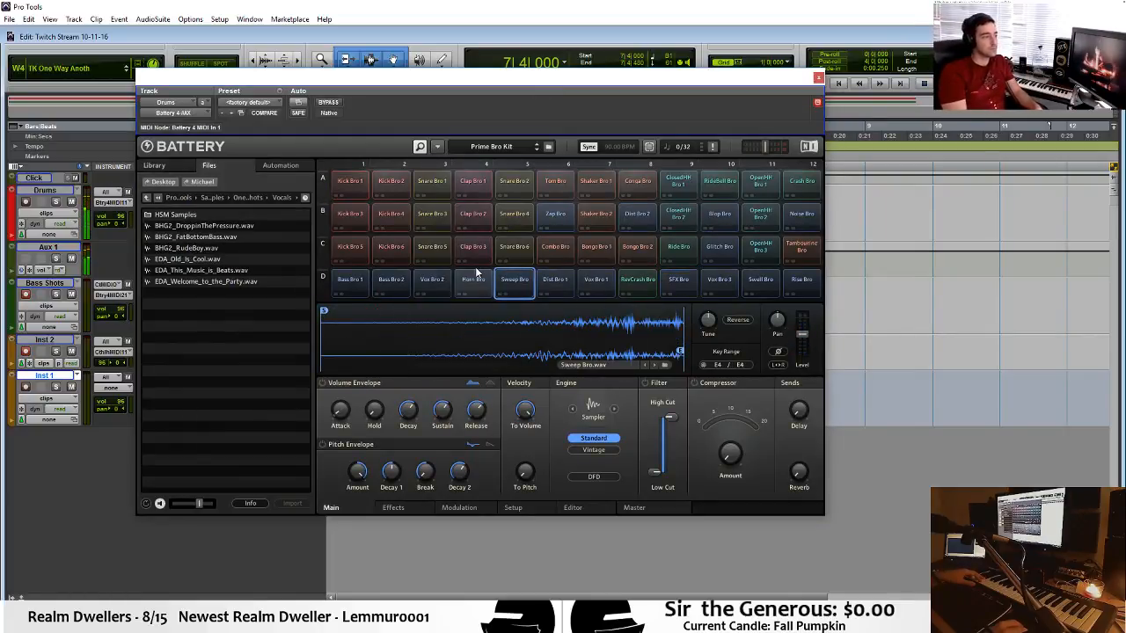
left_click(709, 220)
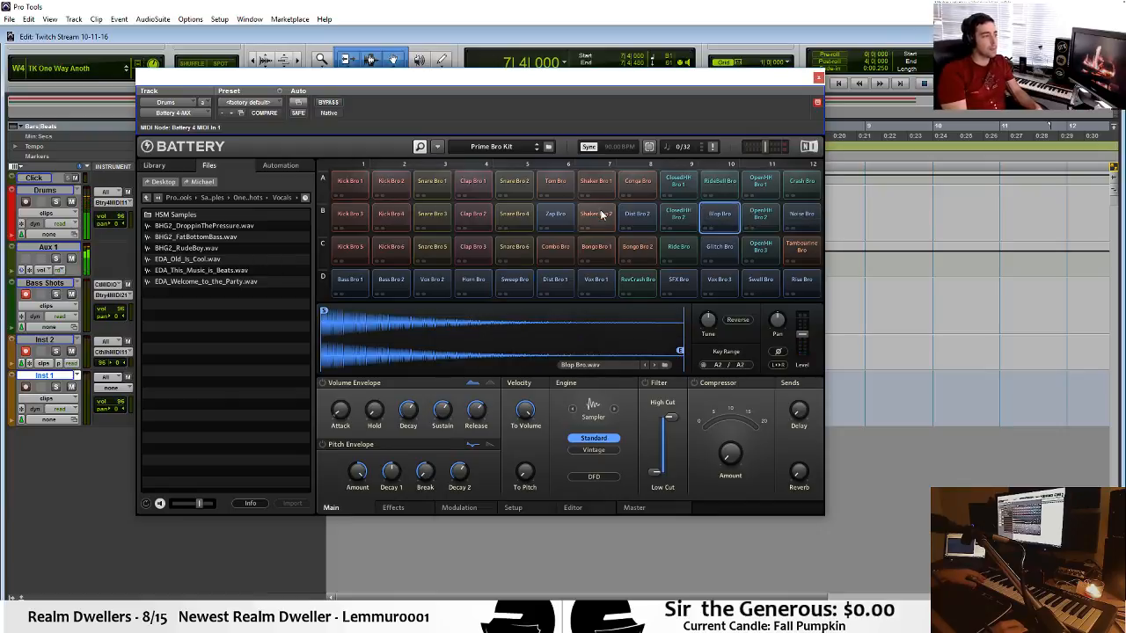
left_click(635, 217)
left_click(518, 221)
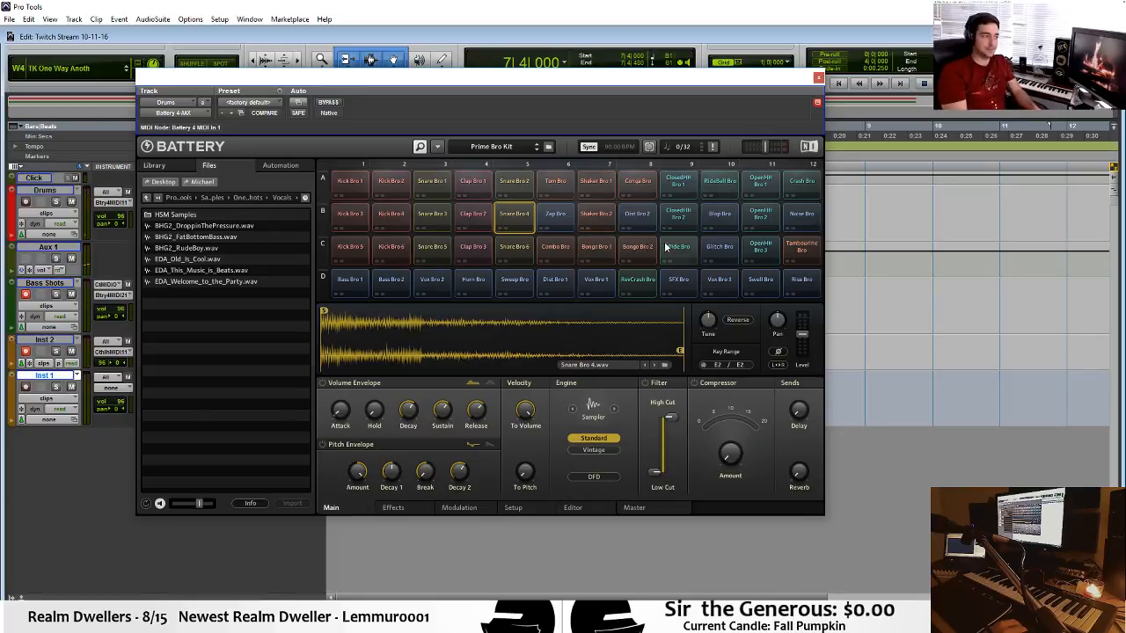
left_click(802, 220)
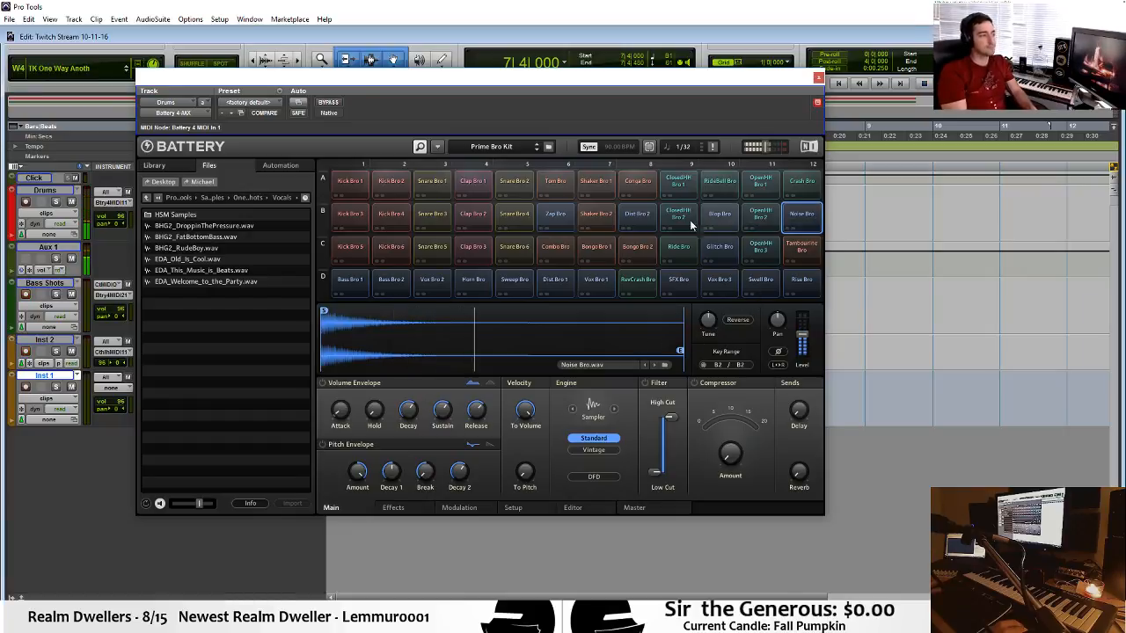
left_click(719, 217)
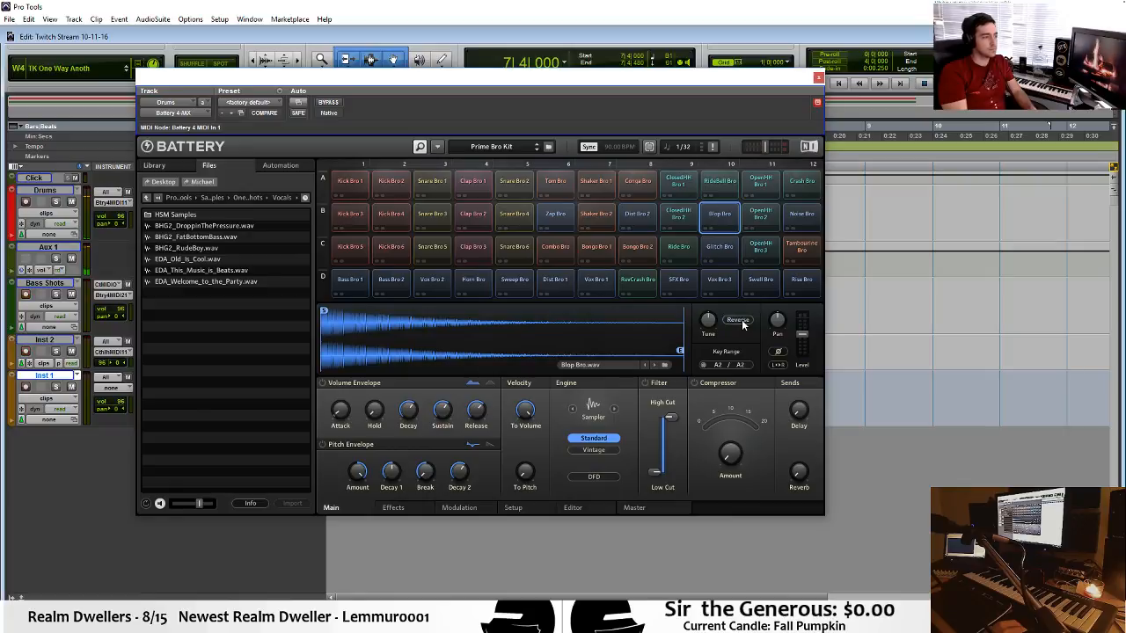
left_click(726, 218)
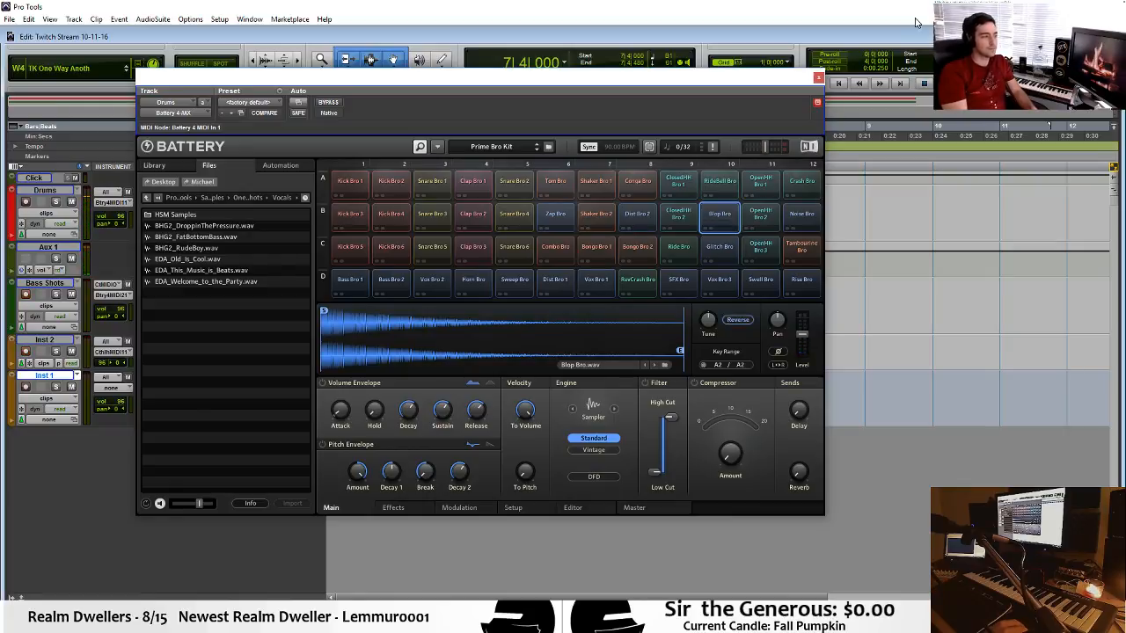
left_click(553, 215)
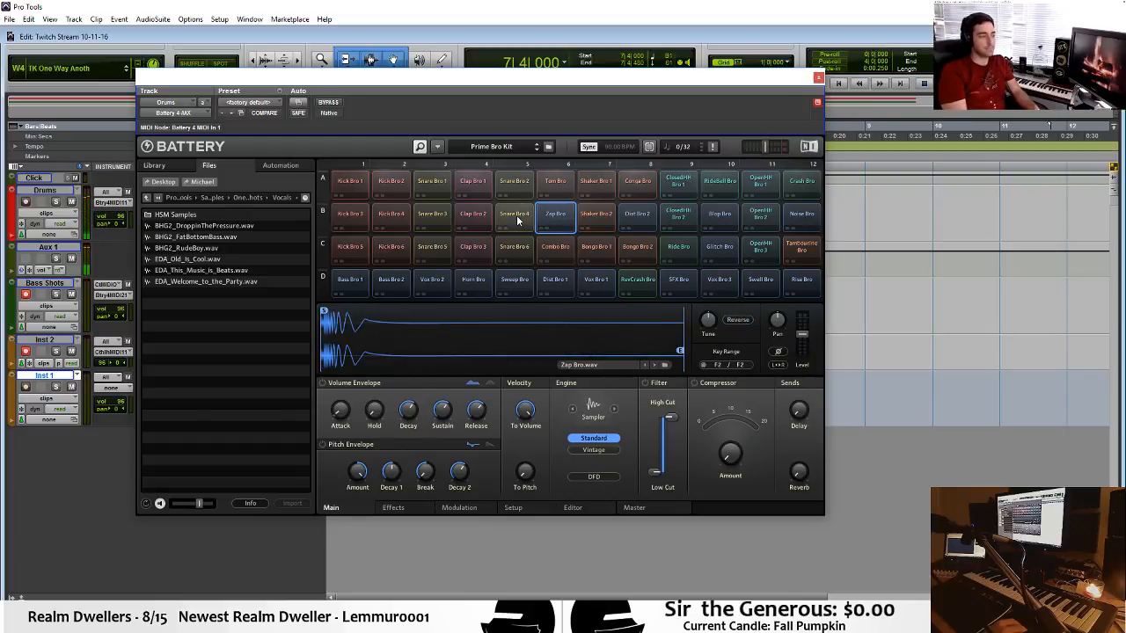
Shorten the Snare Bro 5 sample by moving its end point, raise its filter's low cut, and close Battery.
left_click(432, 213)
left_click(431, 247)
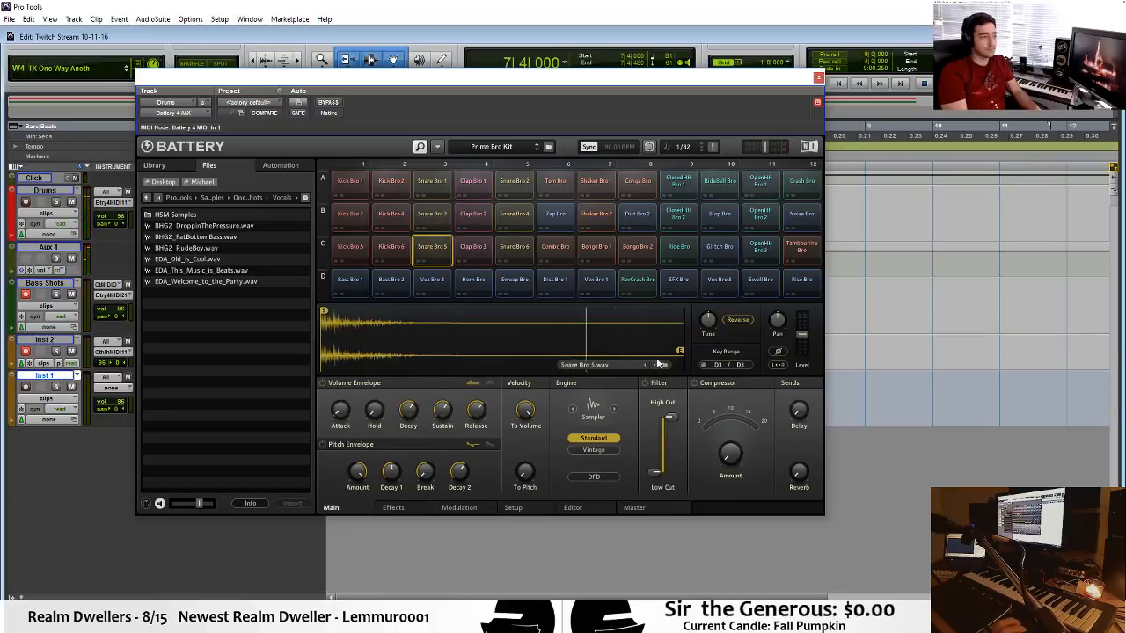
left_click_drag(680, 350, 444, 343)
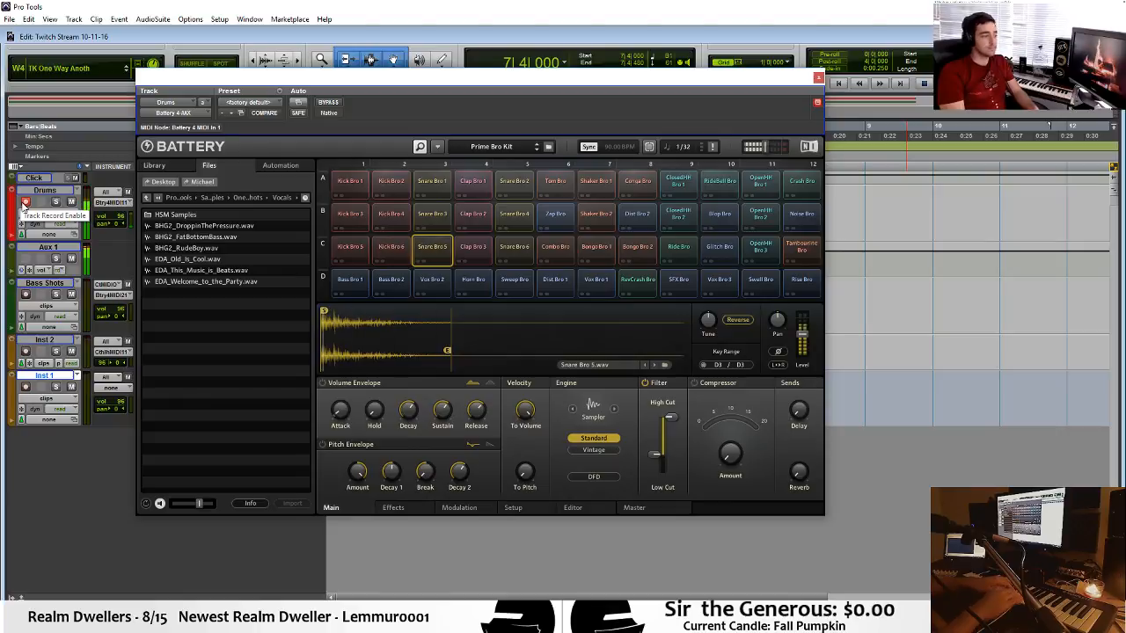
left_click(817, 80)
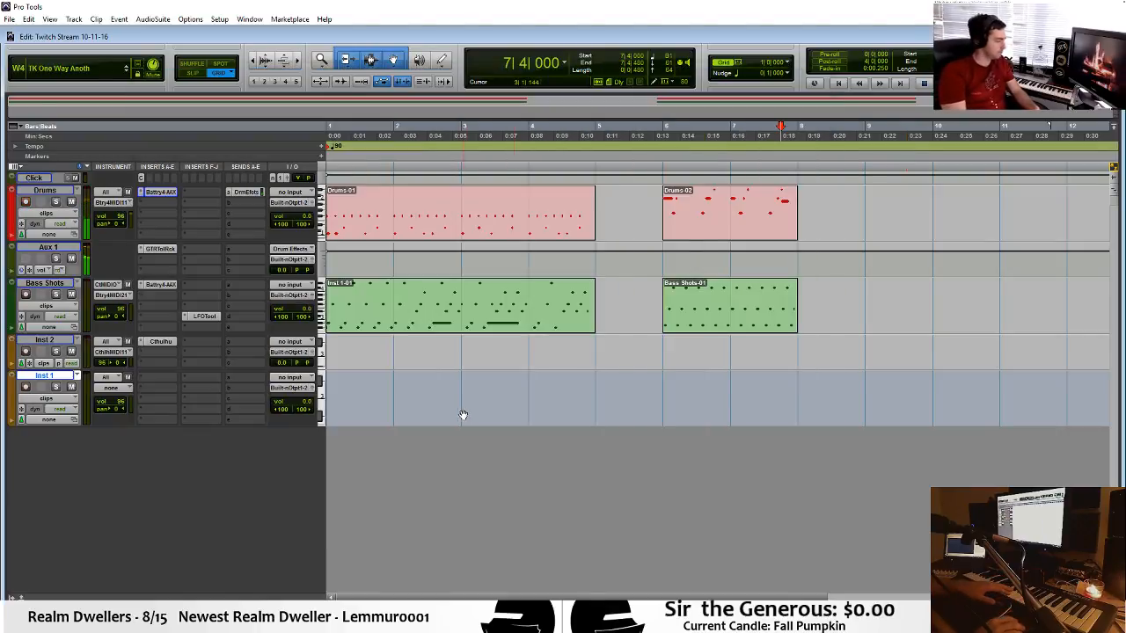
Add a D3 note at 6|1|720 in the second Drums clip and place the edit cursor near the start of bar 6.
double_click(795, 187)
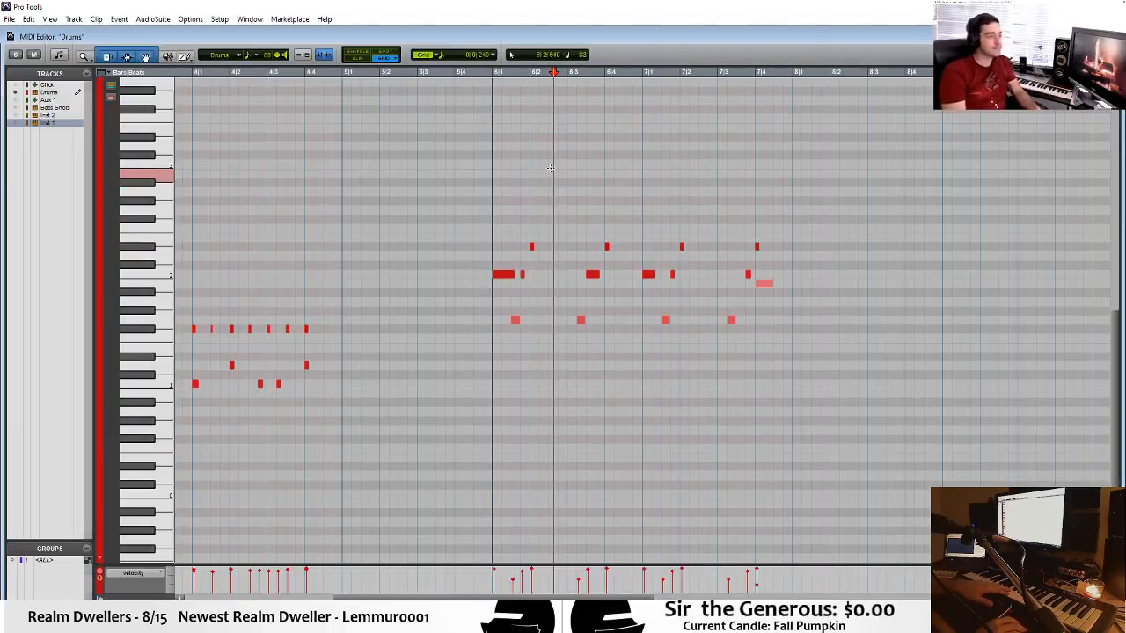
scroll(161, 93, "up", 5)
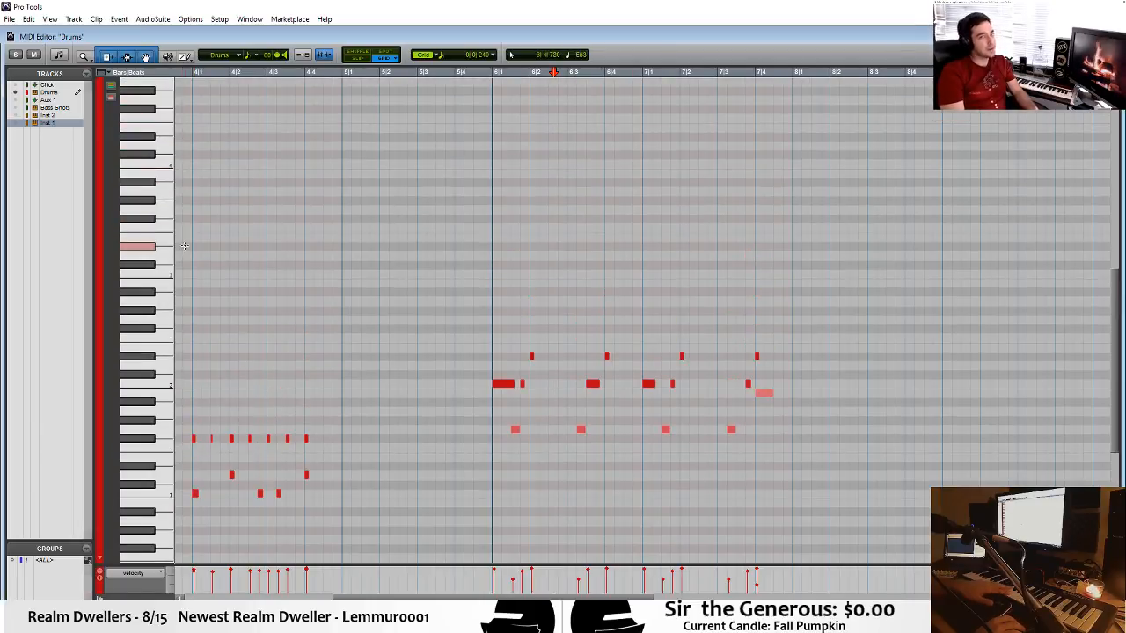
left_click(528, 256)
left_click(495, 251)
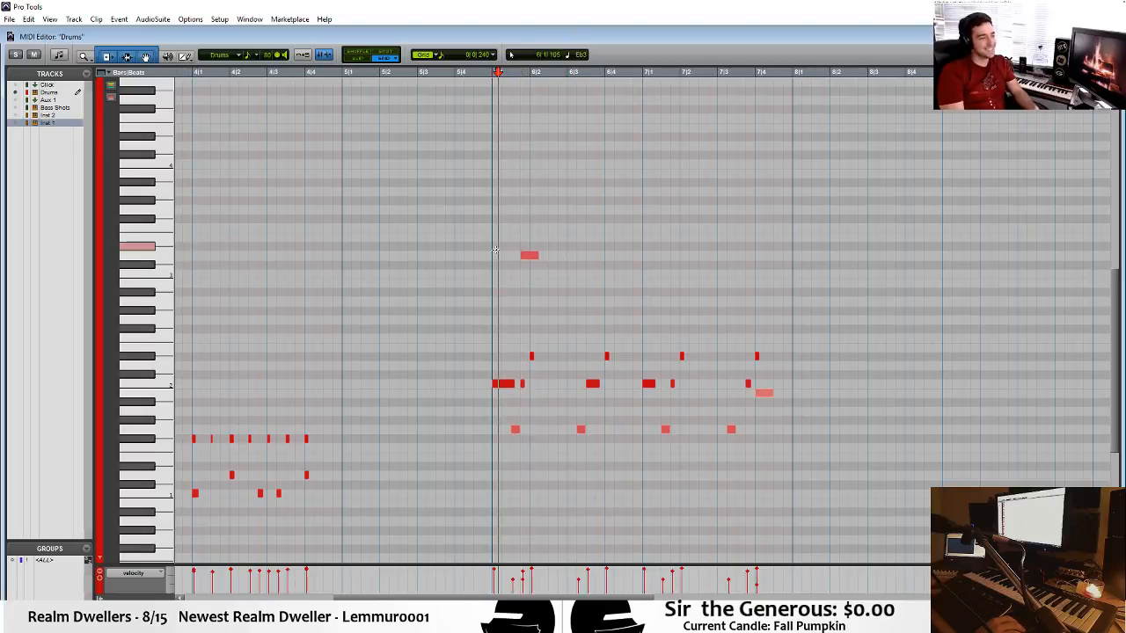
Move the D3 note to 6|1|480, duplicate it at 6|3|480, 7|1|480 and 7|3|480, play it back, and close the MIDI editor.
left_click(489, 246)
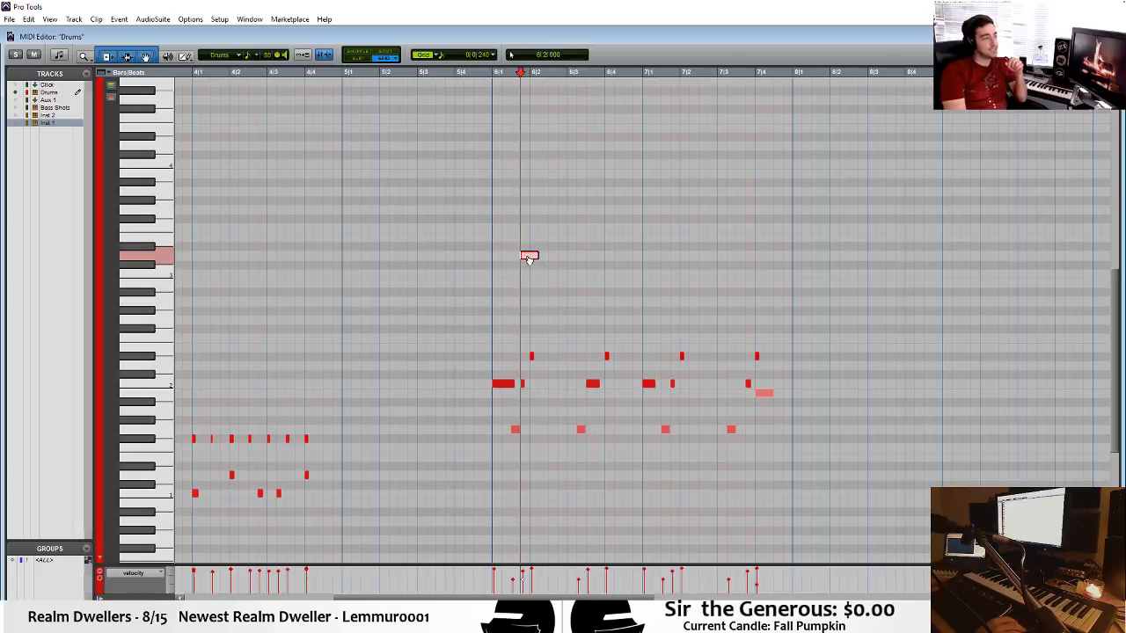
left_click_drag(532, 256, 522, 255)
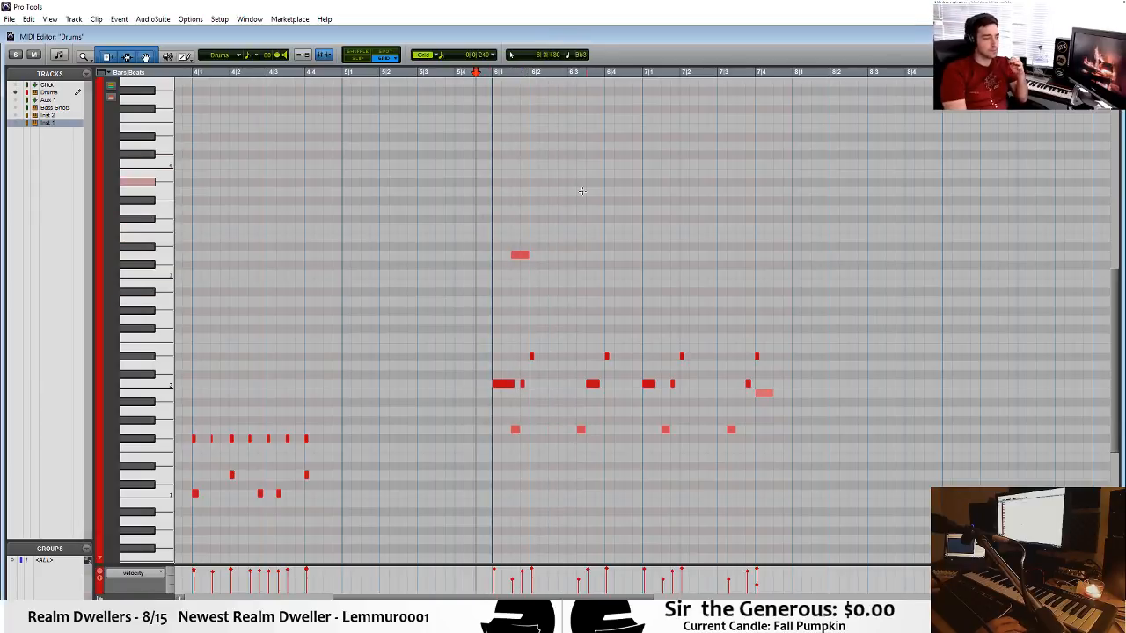
left_click_drag(519, 256, 672, 262)
left_click(481, 216)
left_click(429, 212)
key("space")
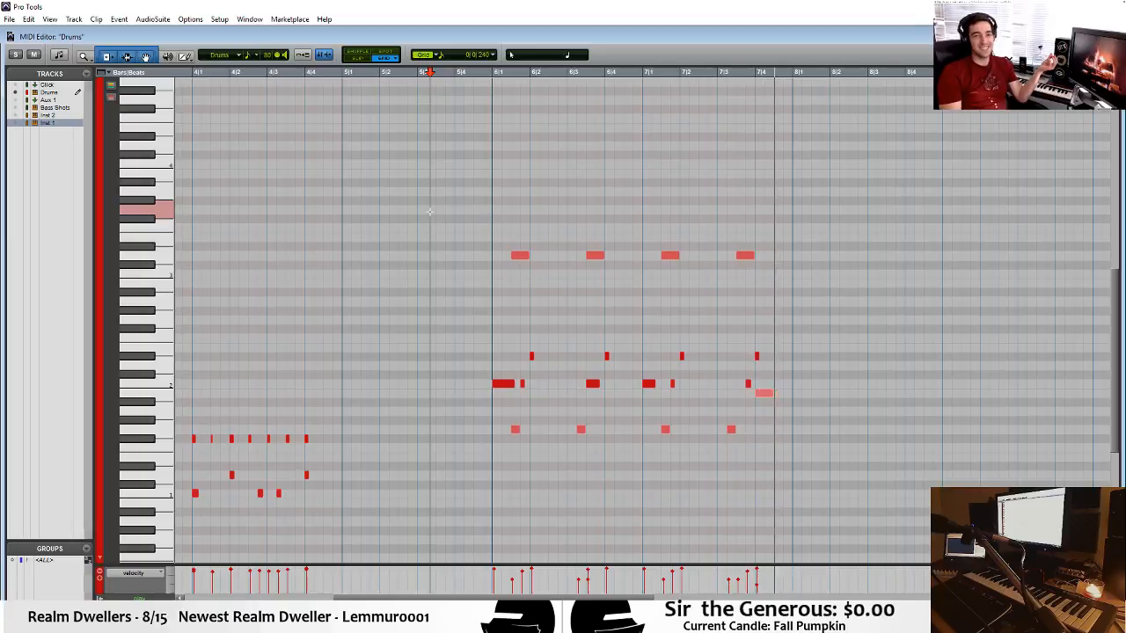
key("space")
key("ctrl+w")
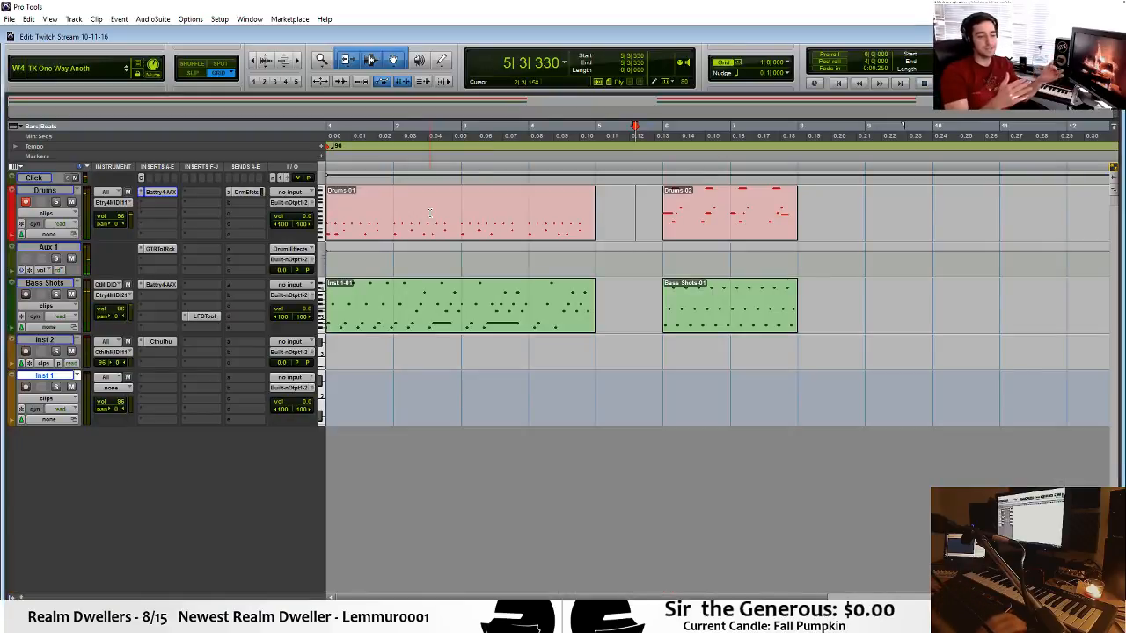
Colour the Inst 2 track dark purple and reduce its track height.
left_click(664, 342)
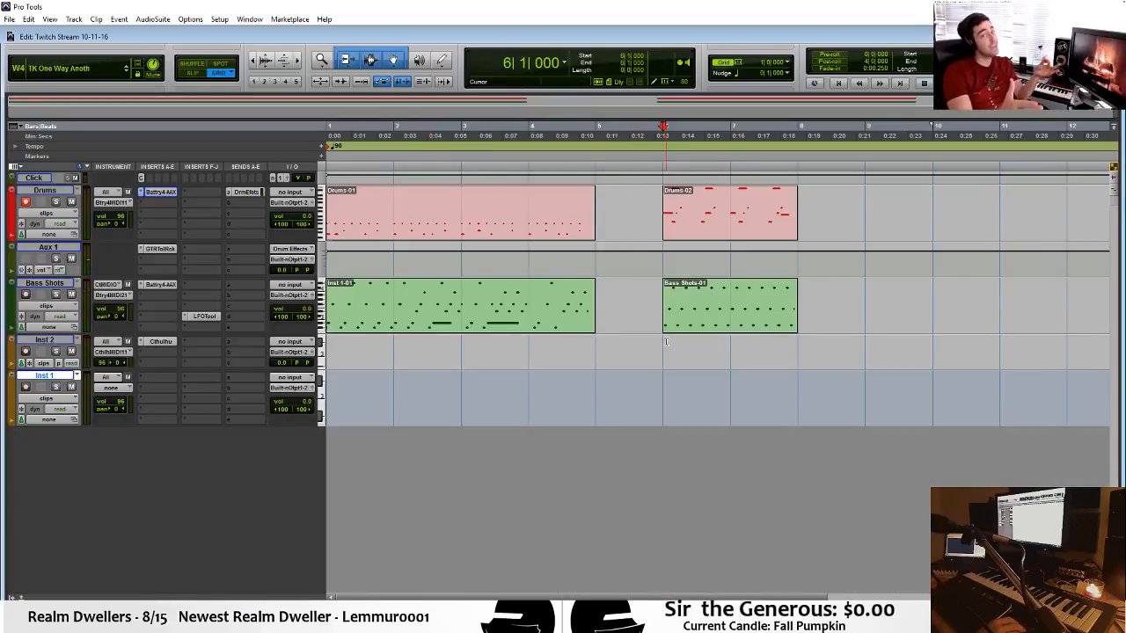
double_click(17, 348)
left_click(370, 313)
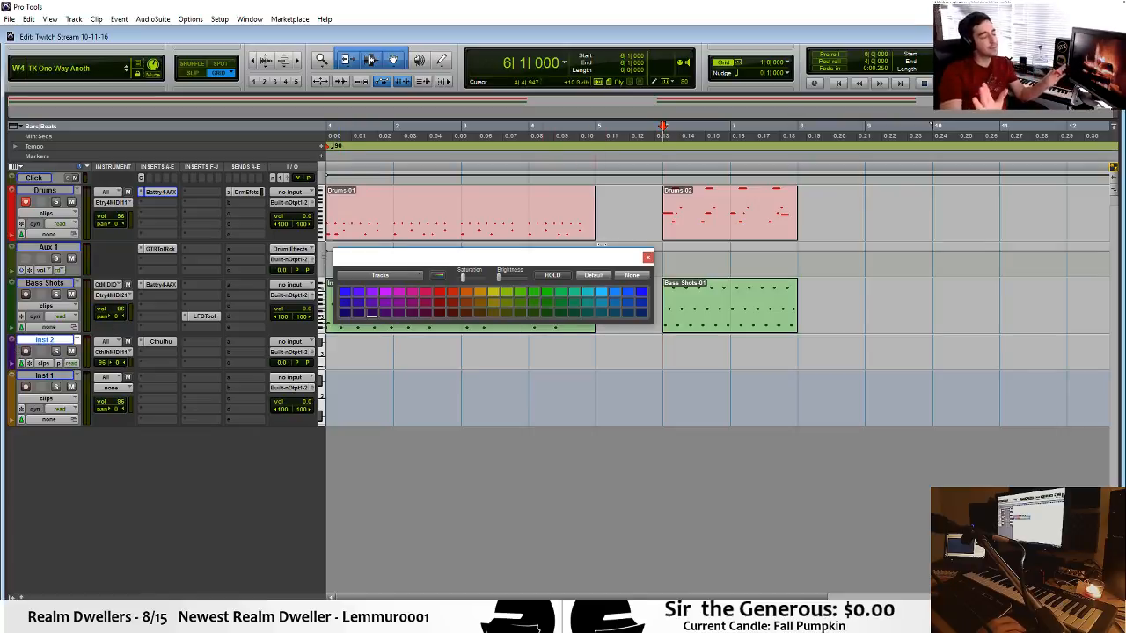
left_click(647, 257)
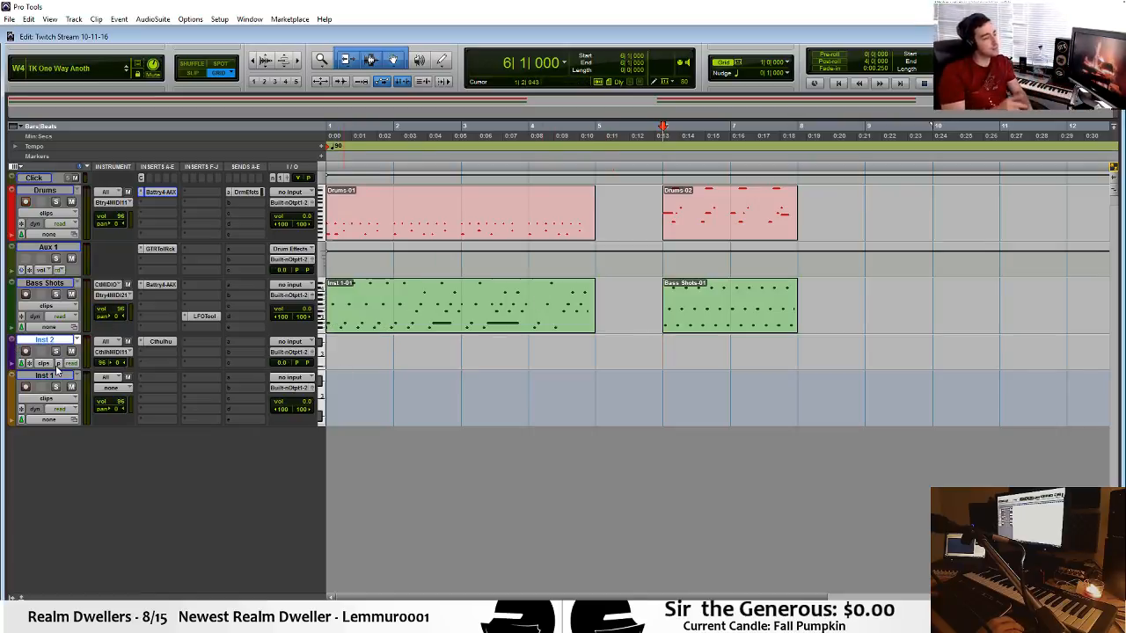
left_click_drag(60, 369, 60, 358)
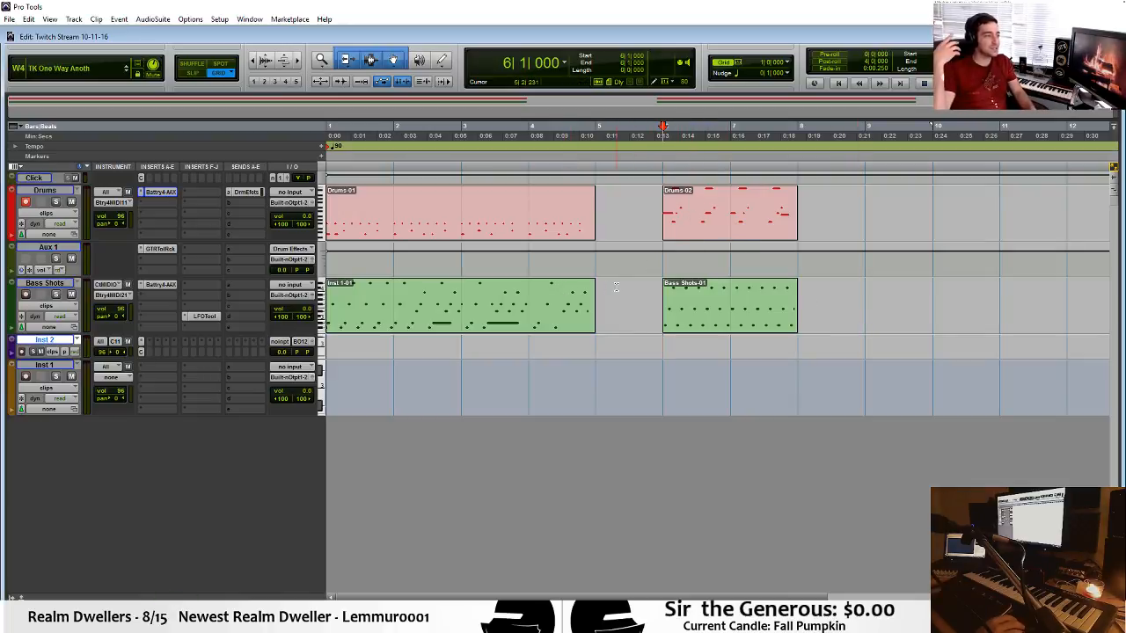
Record-enable the Inst 1 track and colour it bright green.
left_click(739, 328)
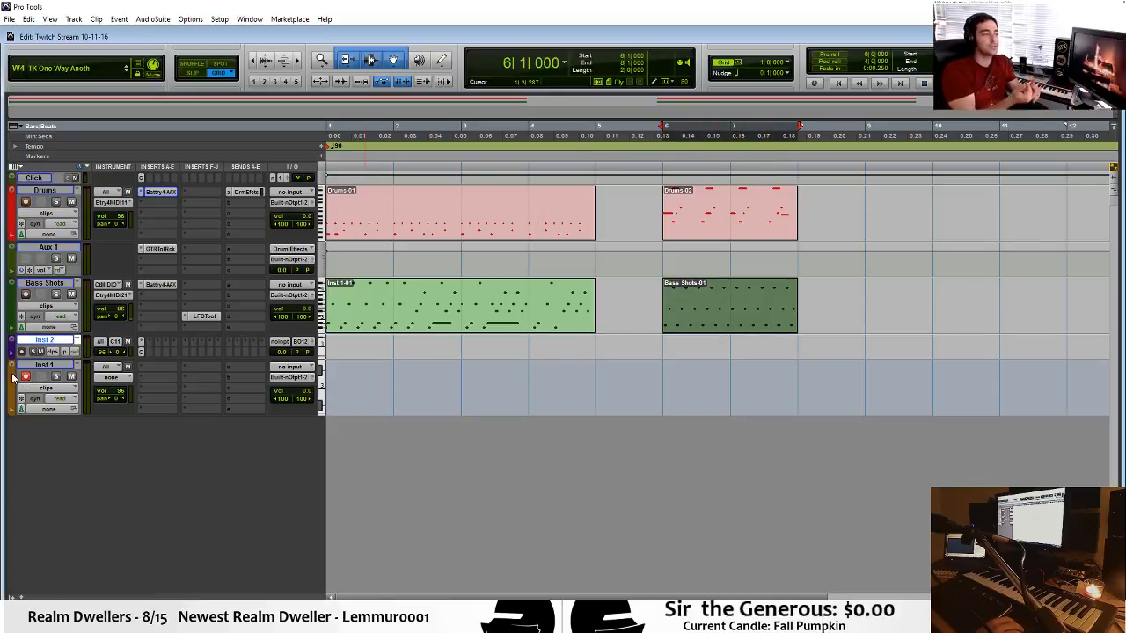
double_click(12, 379)
left_click(563, 303)
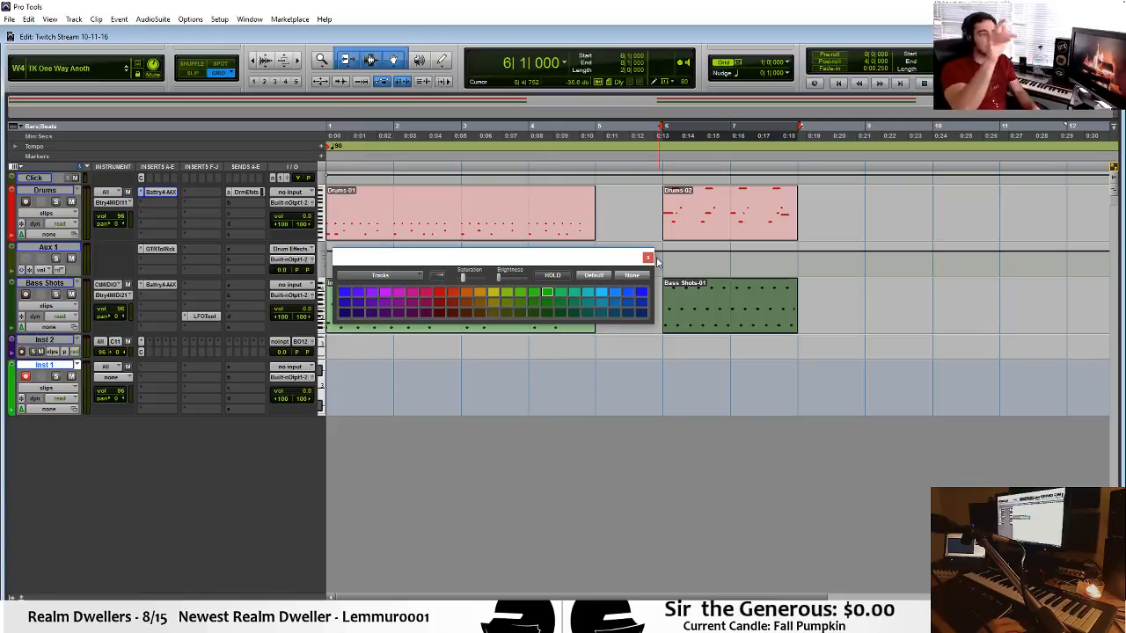
left_click(647, 258)
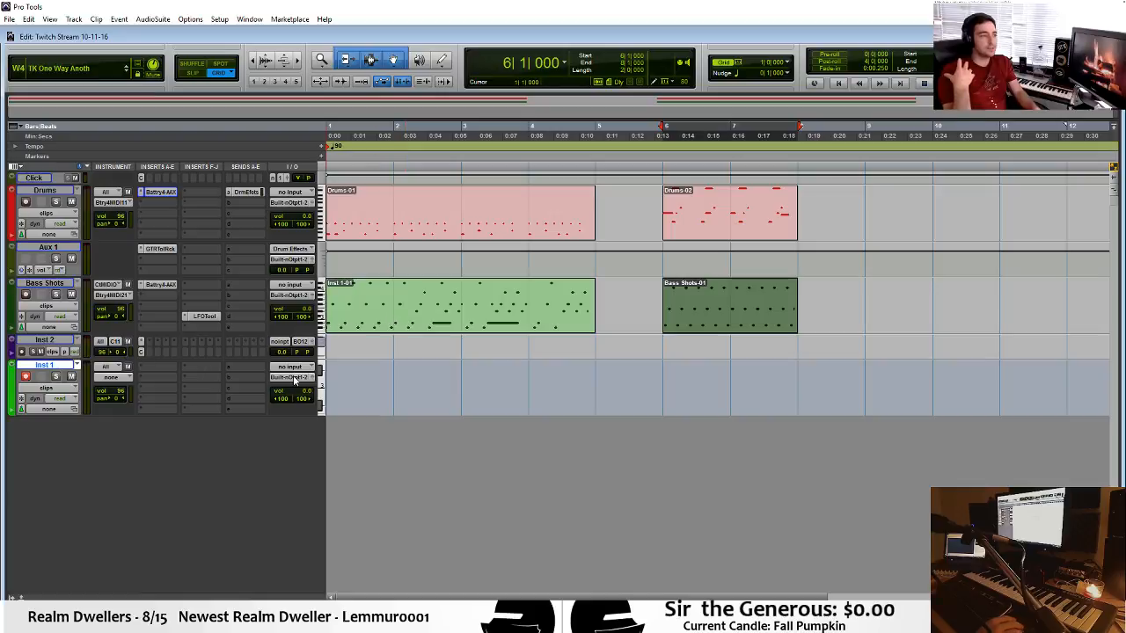
left_click(160, 367)
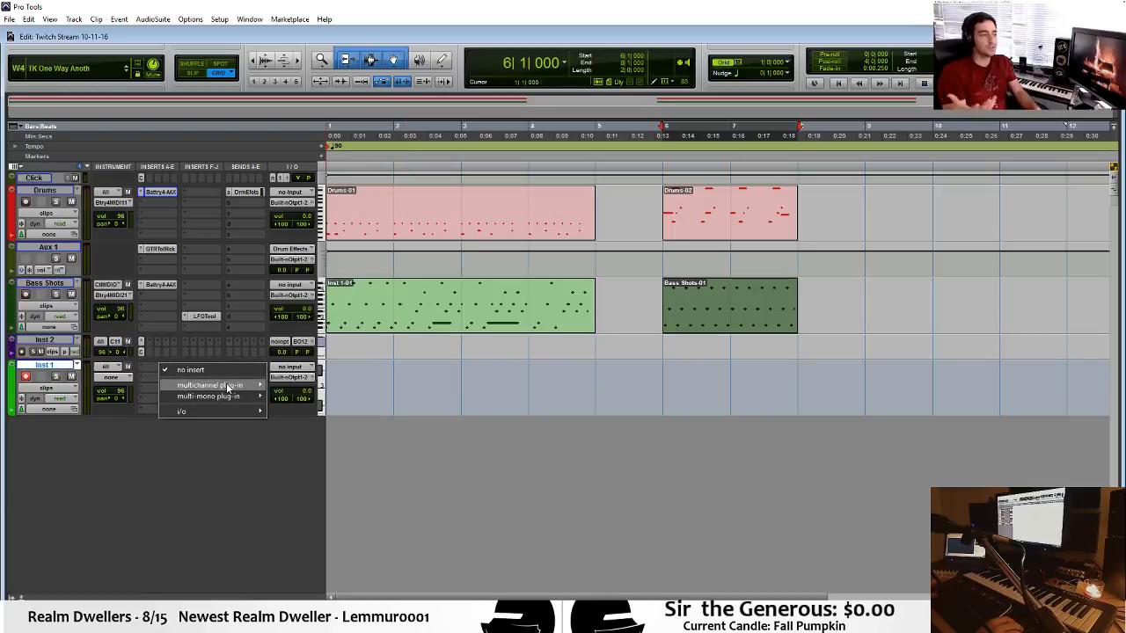
mouse_move(238, 386)
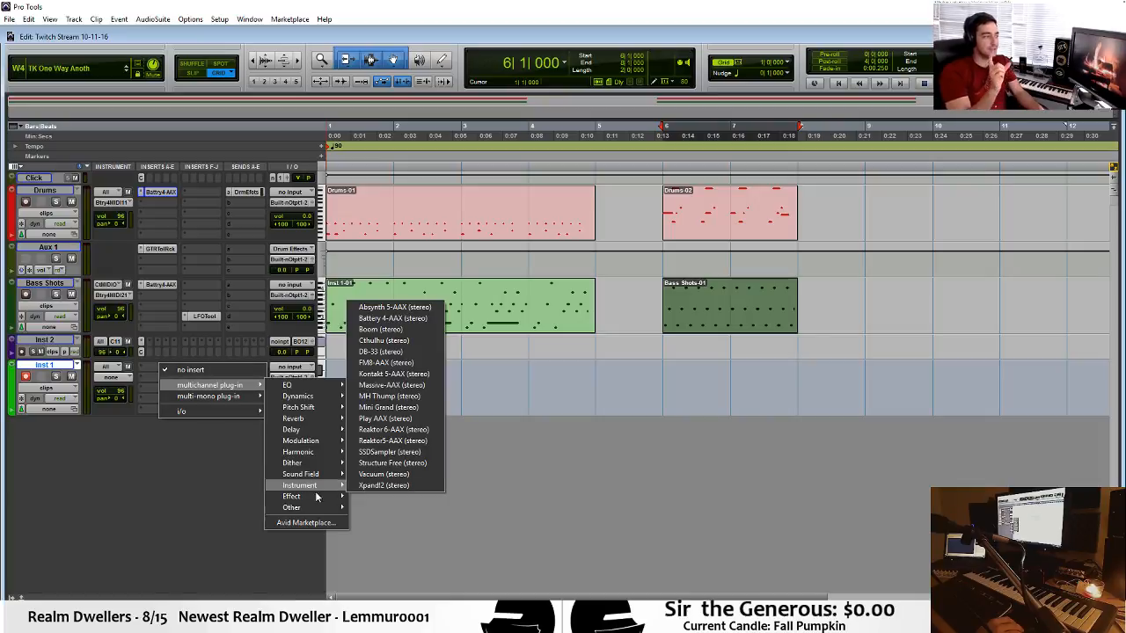
mouse_move(319, 488)
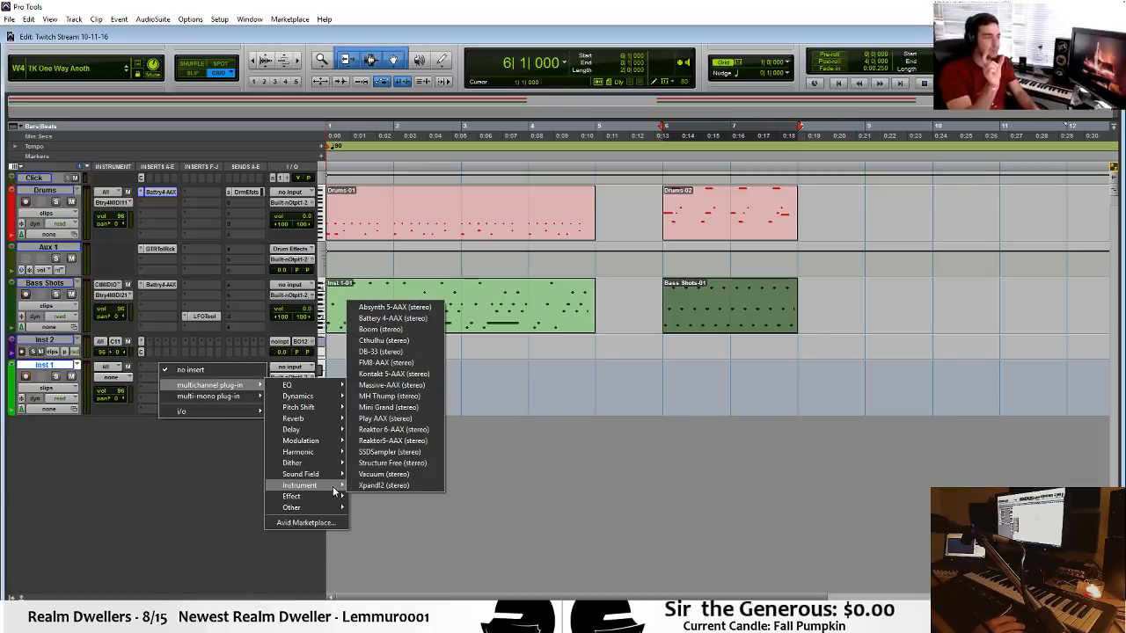
left_click(178, 520)
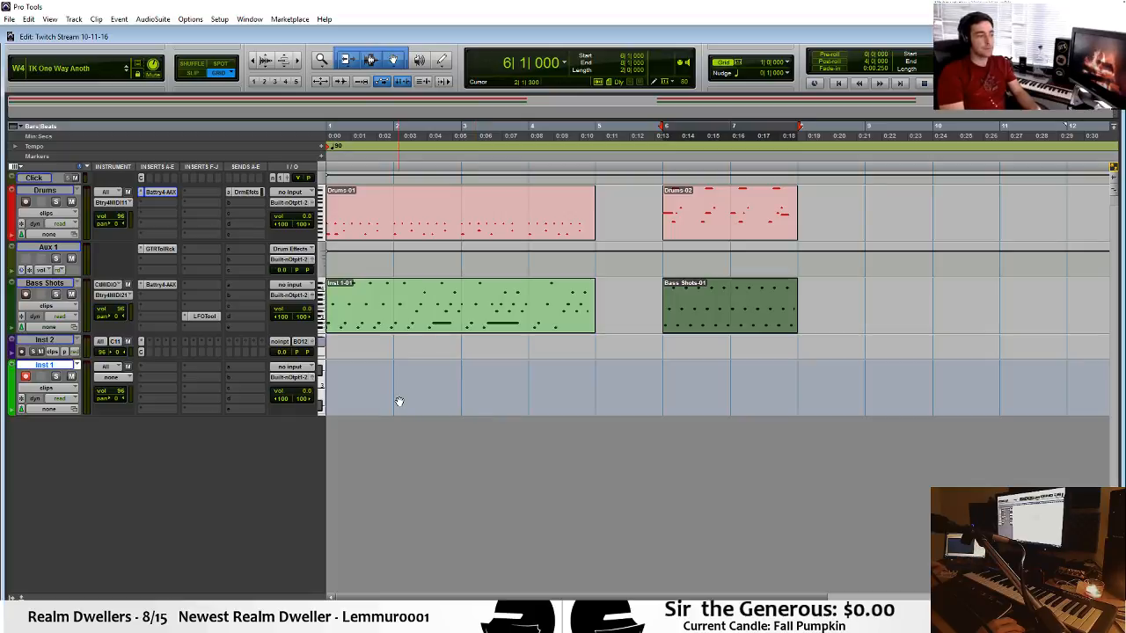
Place the edit cursor at bar 2 and insert the stereo Massive-AAX instrument in the first insert slot of Inst 1.
left_click(395, 368)
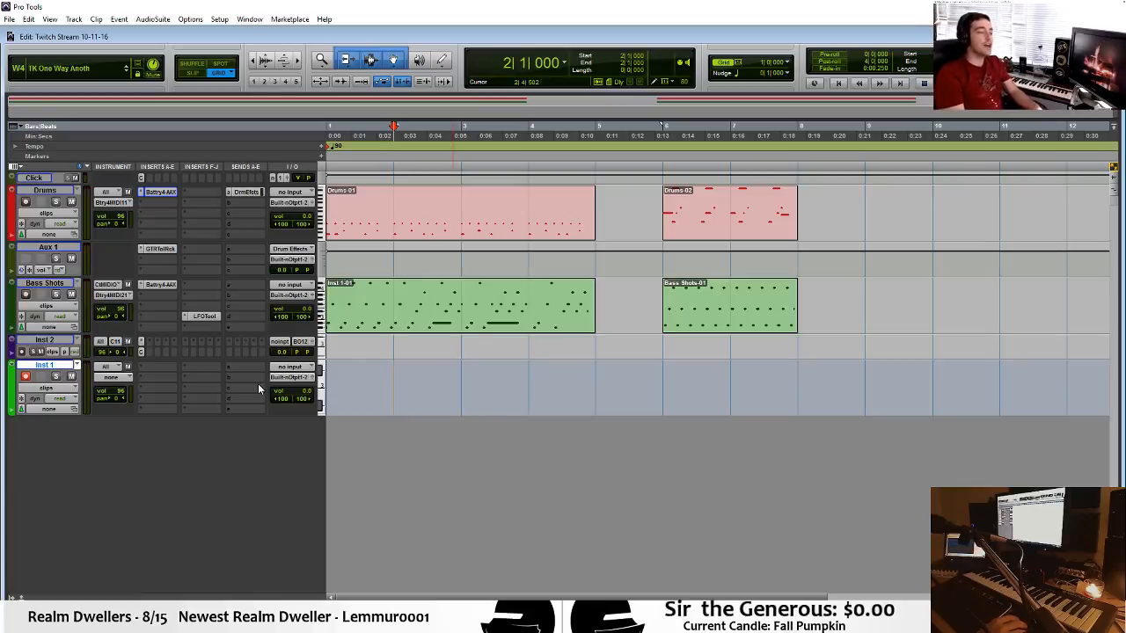
left_click(163, 372)
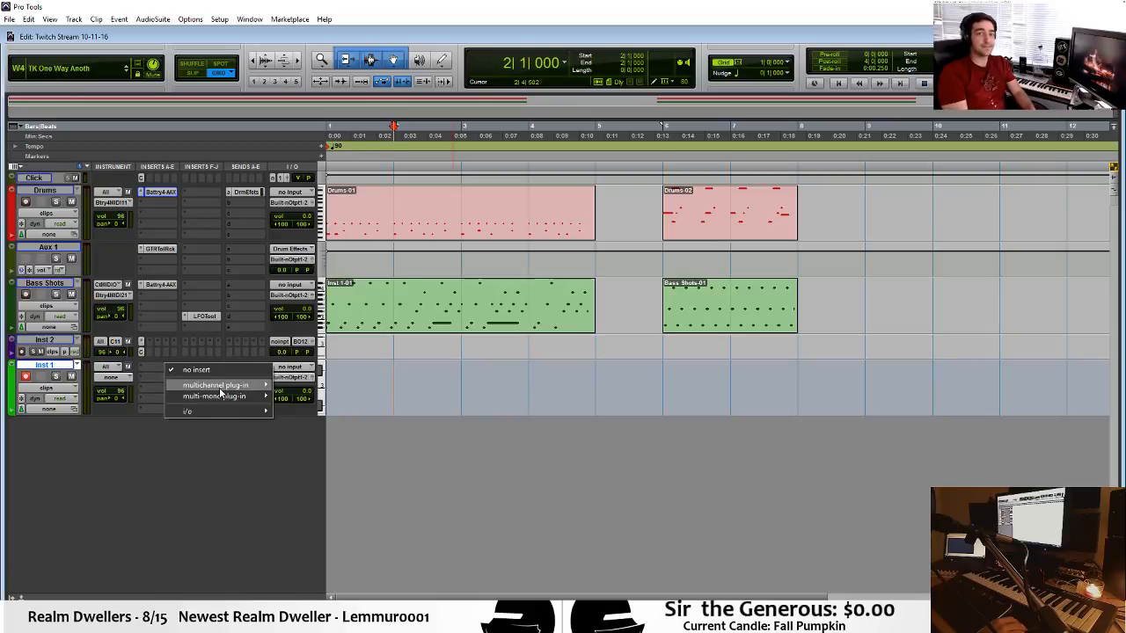
mouse_move(226, 386)
mouse_move(314, 486)
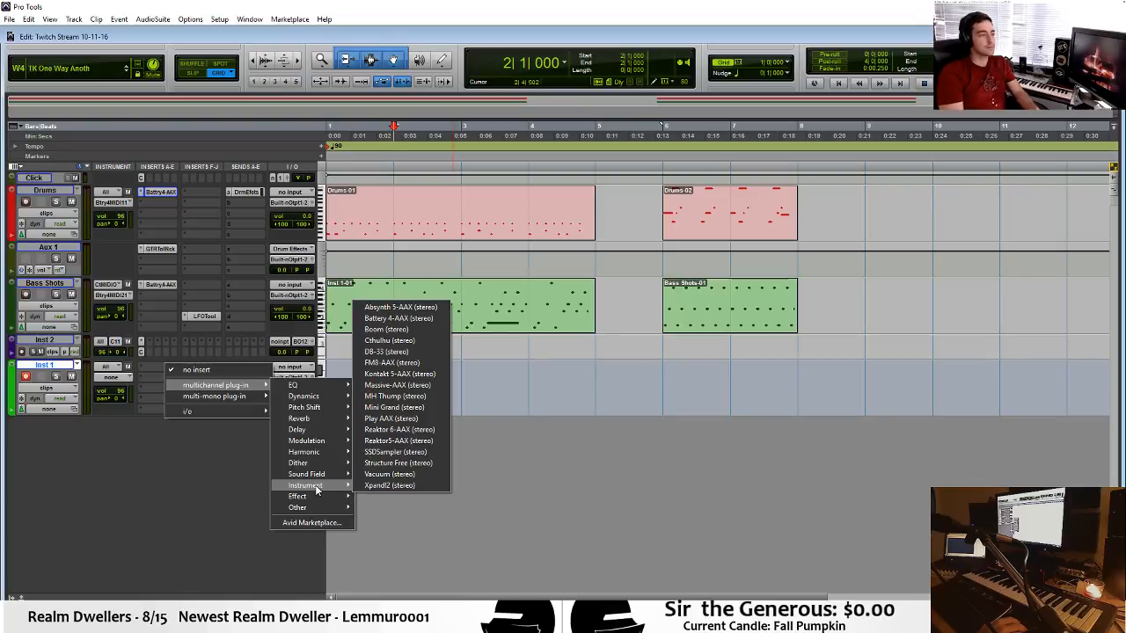
left_click(406, 386)
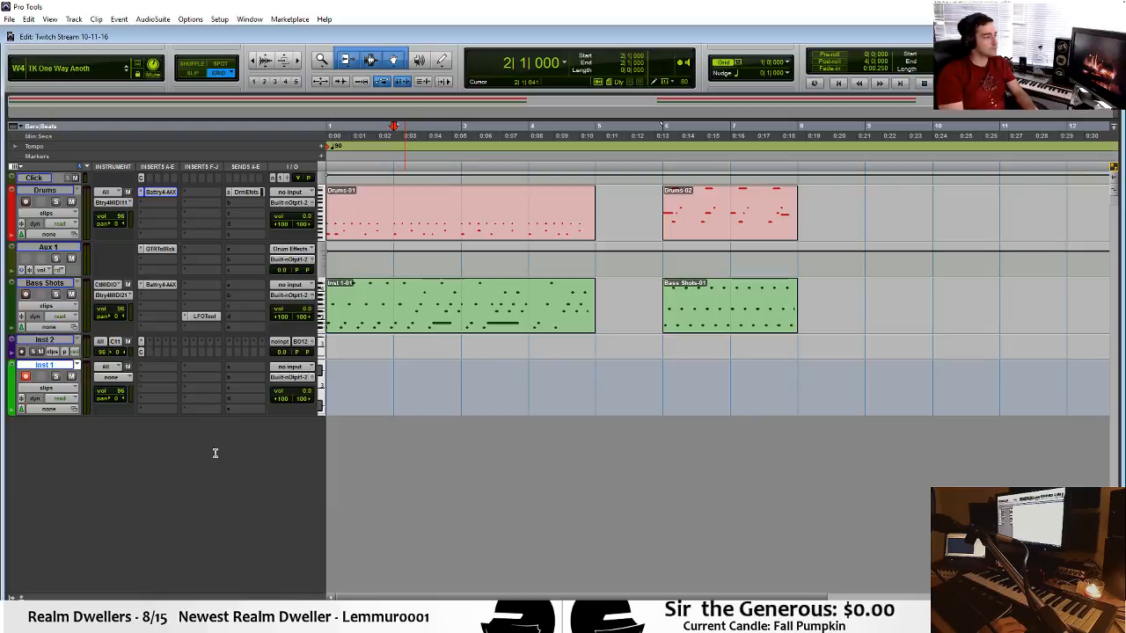
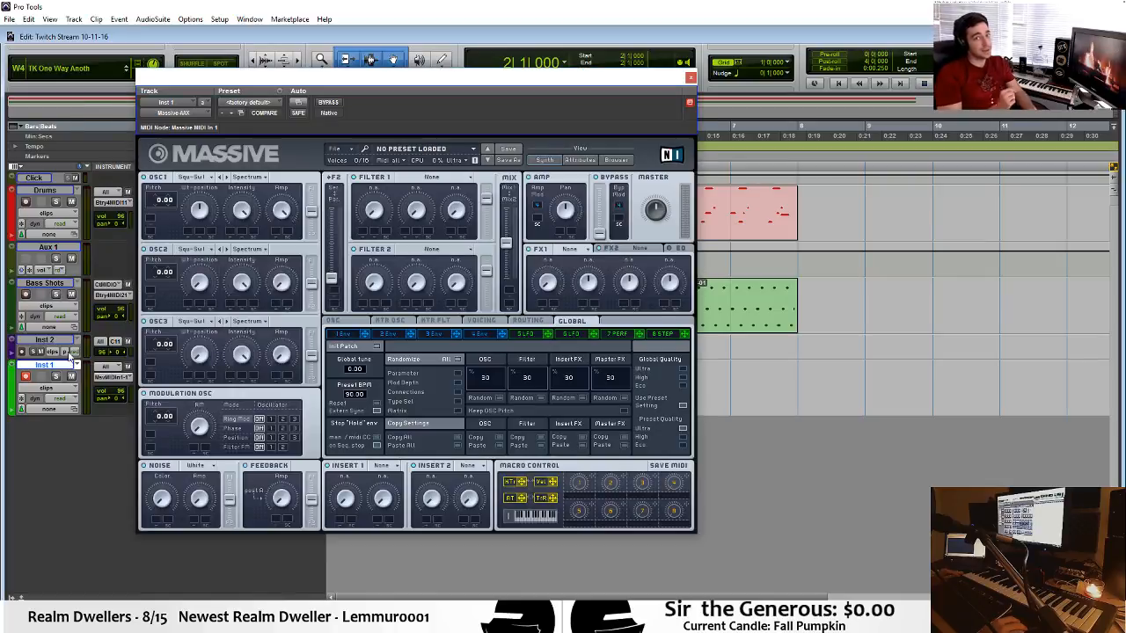
Reposition the Massive window, show its oscillator settings page, and close the plug-in window.
left_click_drag(477, 72, 721, 60)
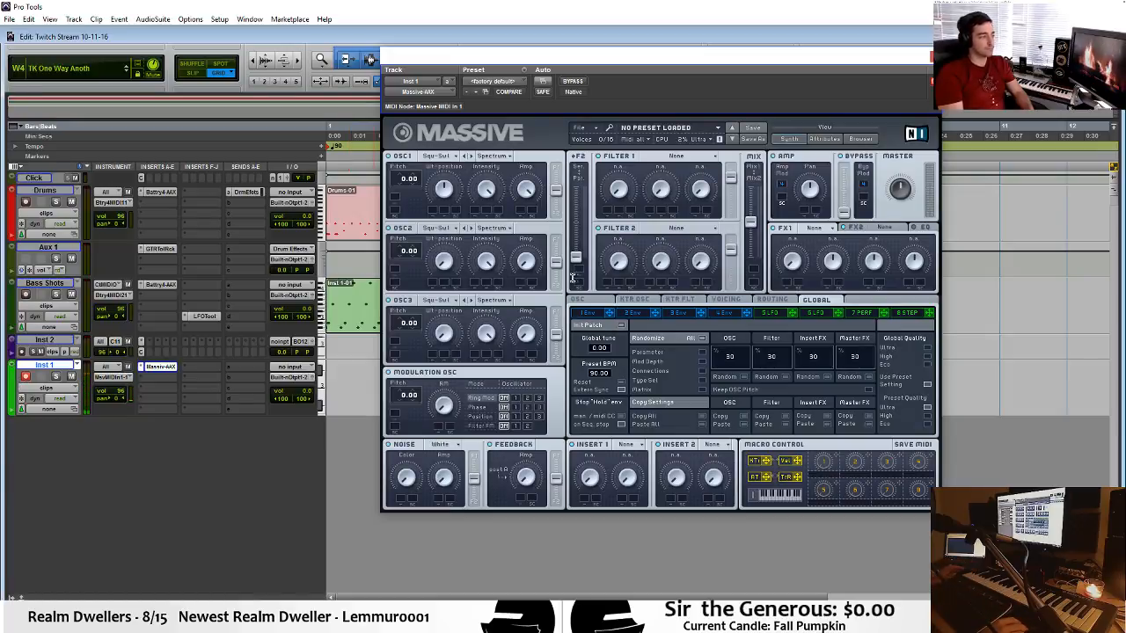
left_click(602, 300)
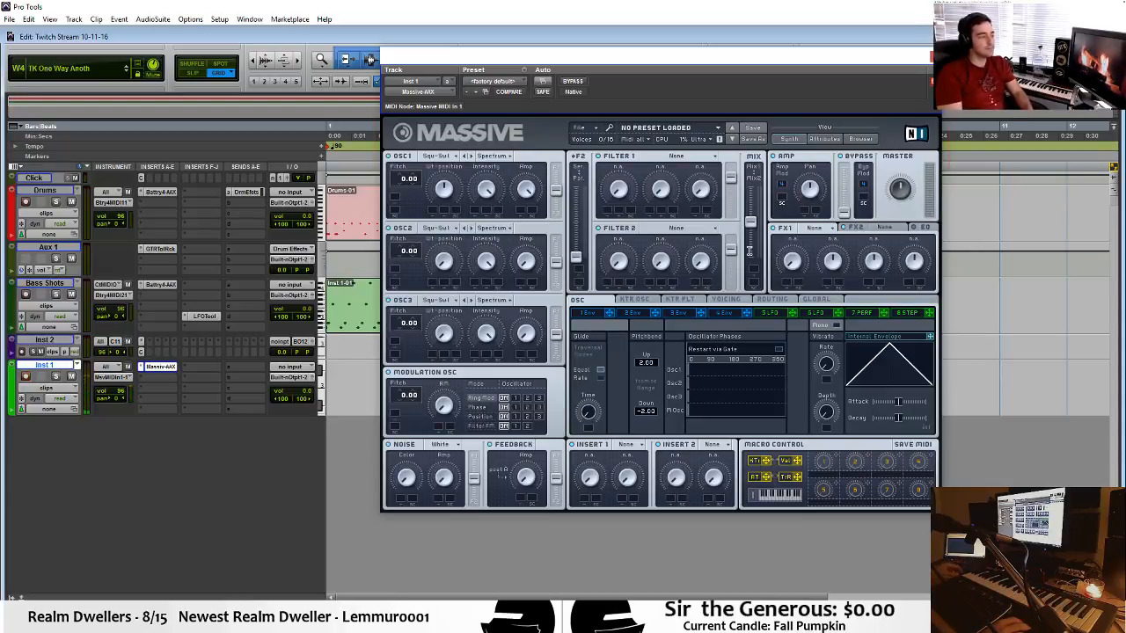
left_click(934, 59)
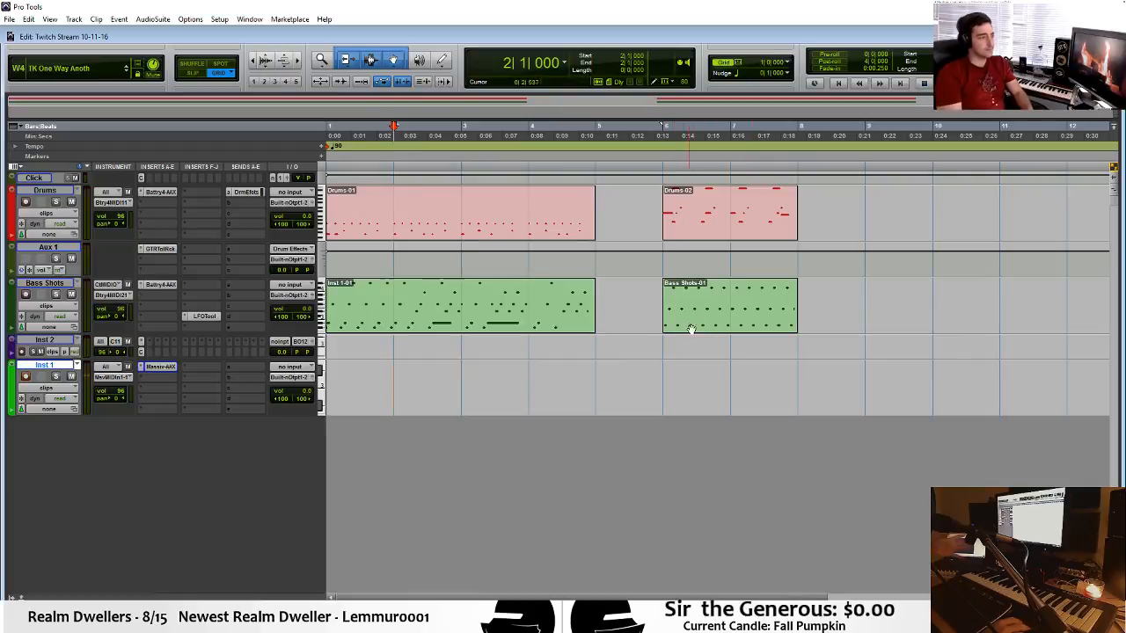
Place the edit cursor at bar 6 on the Inst 1 track and play the second section back.
left_click(692, 325)
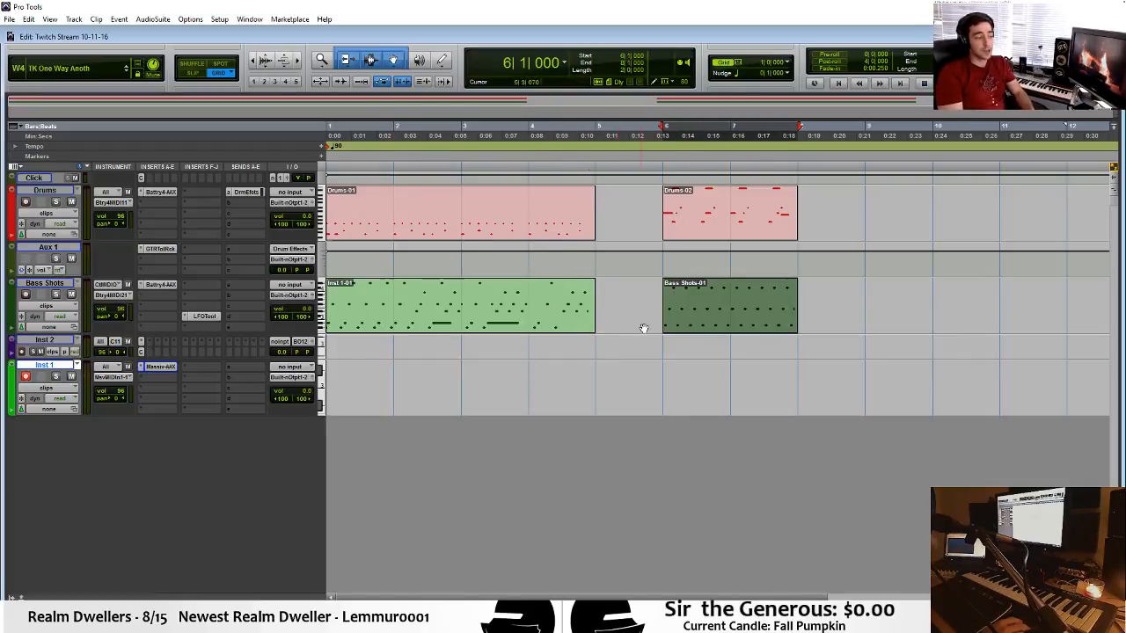
left_click(663, 352)
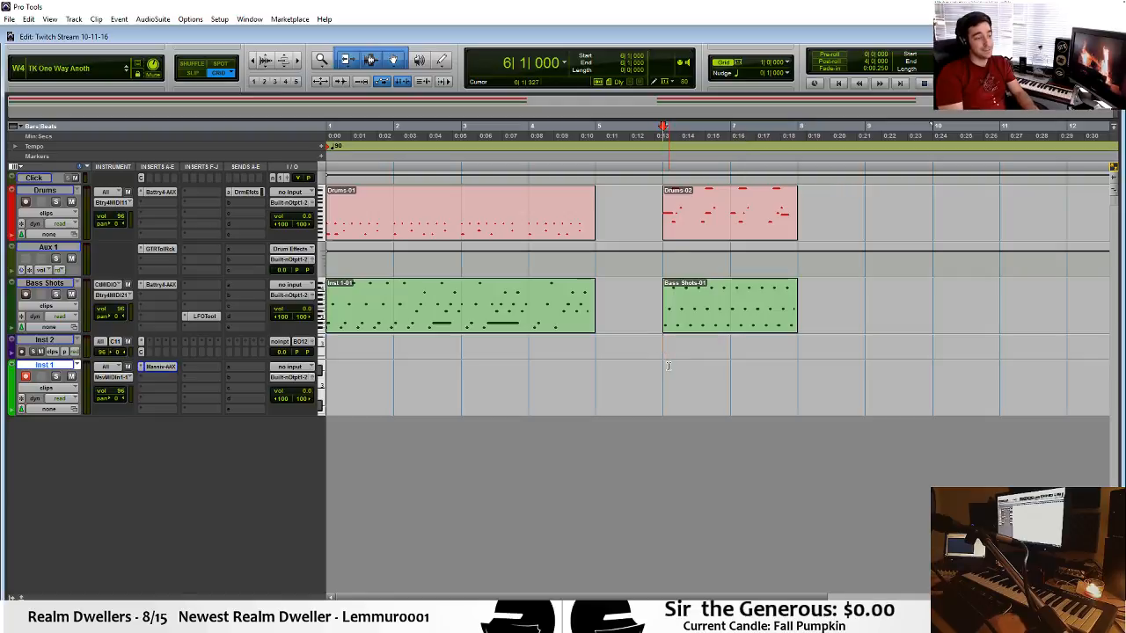
key("space")
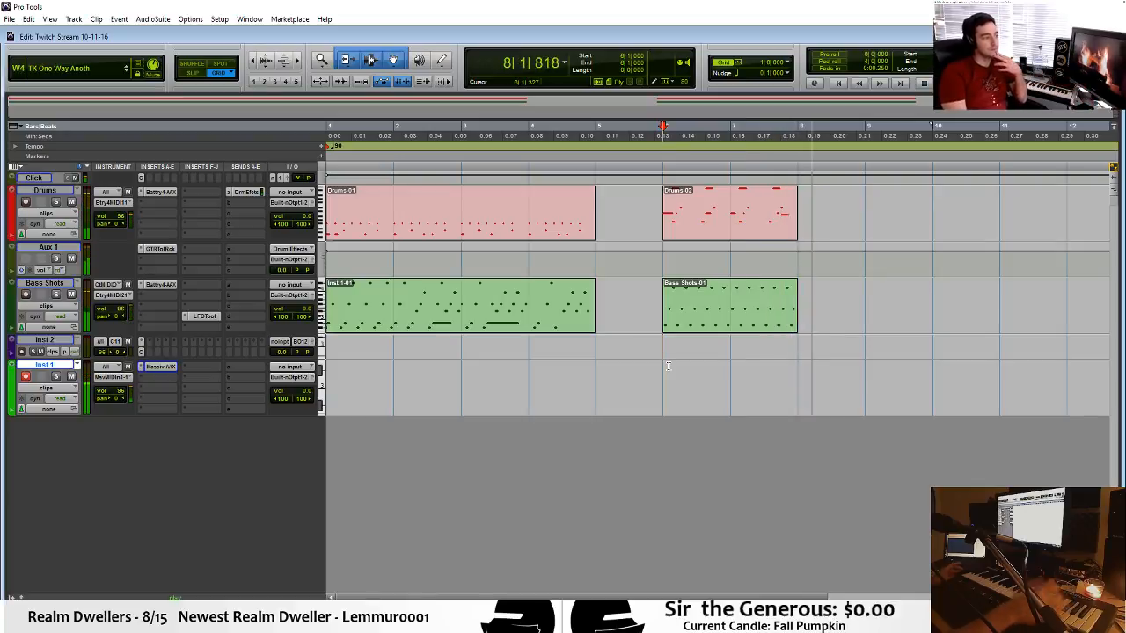
key("space")
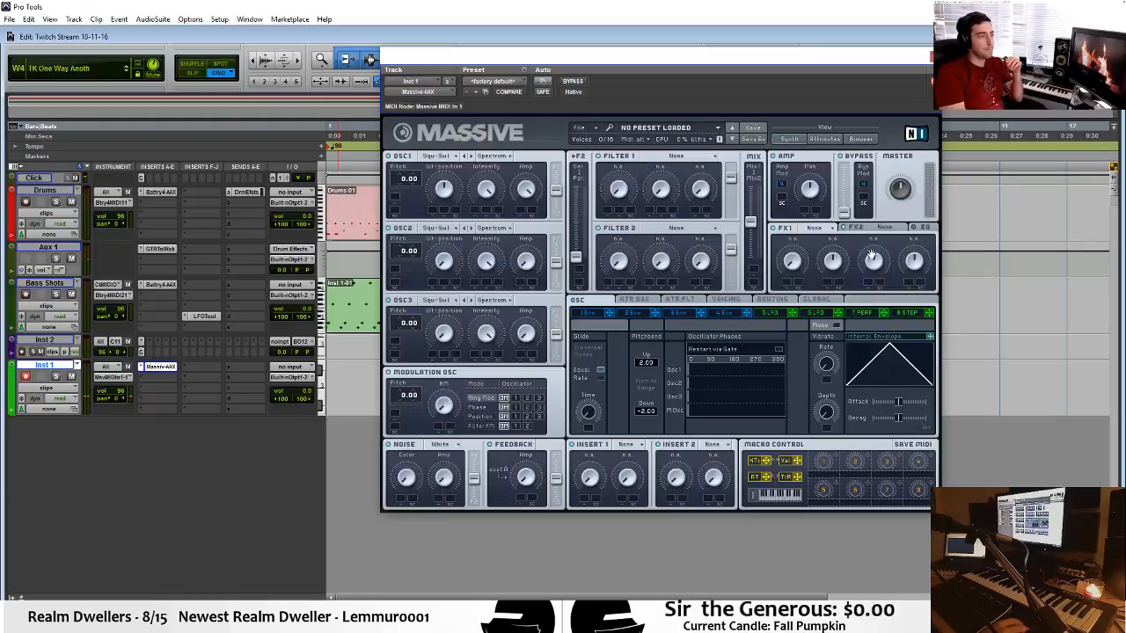
Set Massive's FX1 effect to Classic Tube and its FX2 effect to Dimension Expander.
left_click(814, 227)
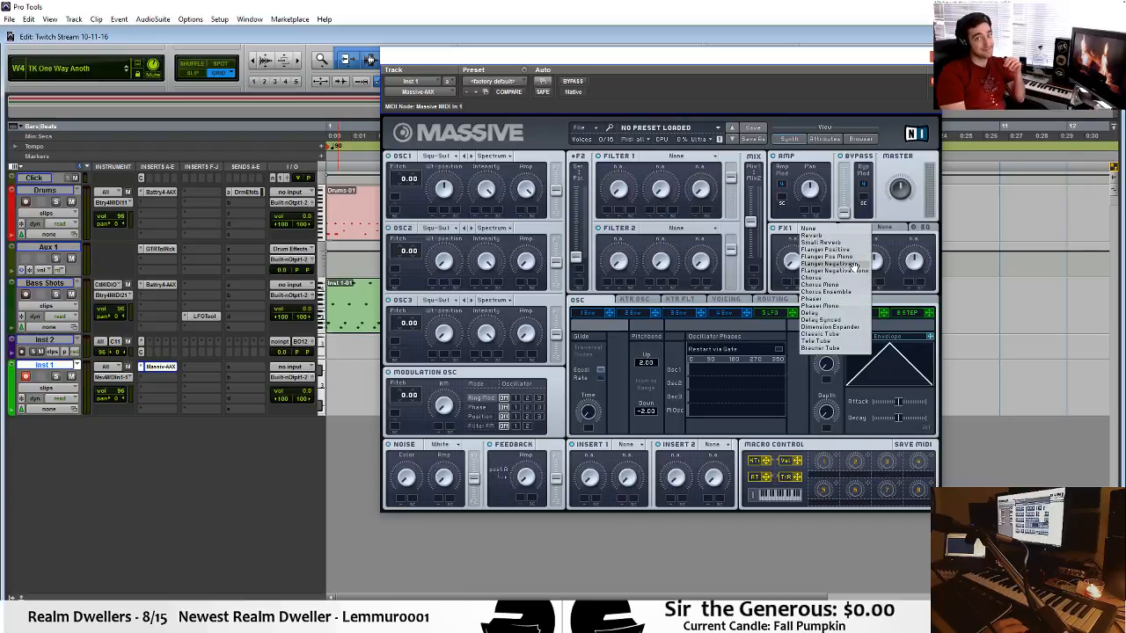
left_click(844, 334)
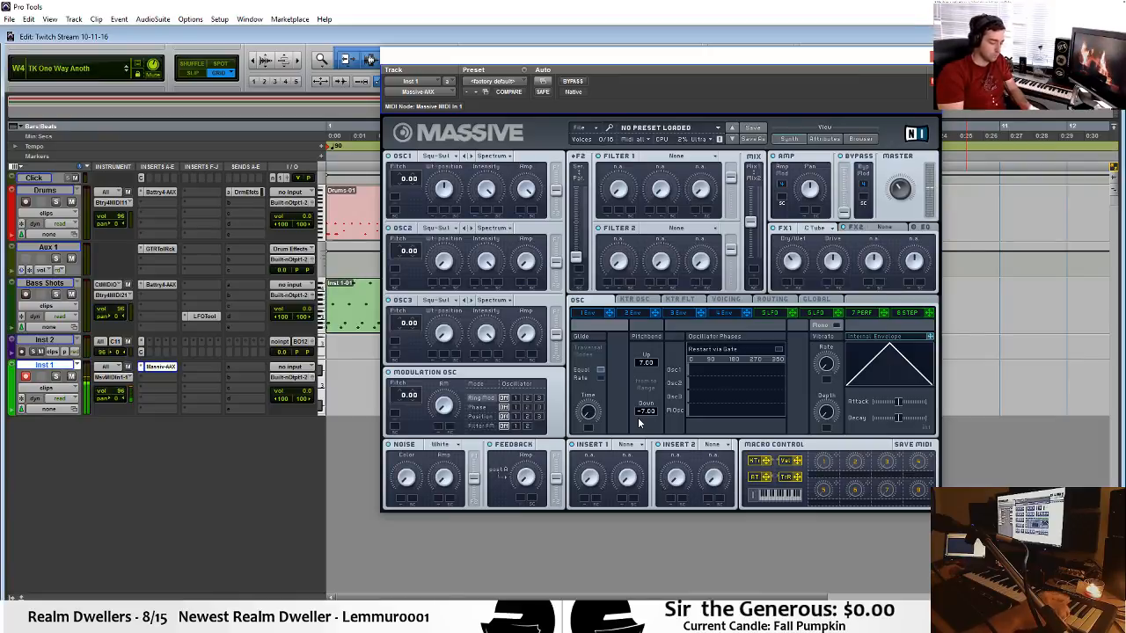
left_click(880, 227)
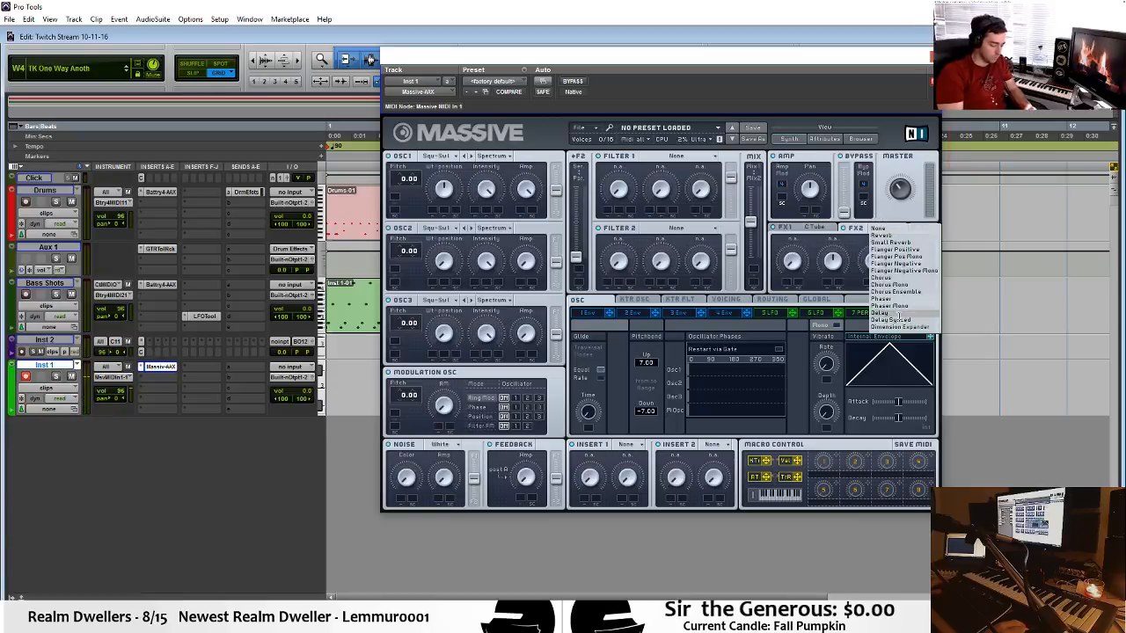
left_click(902, 330)
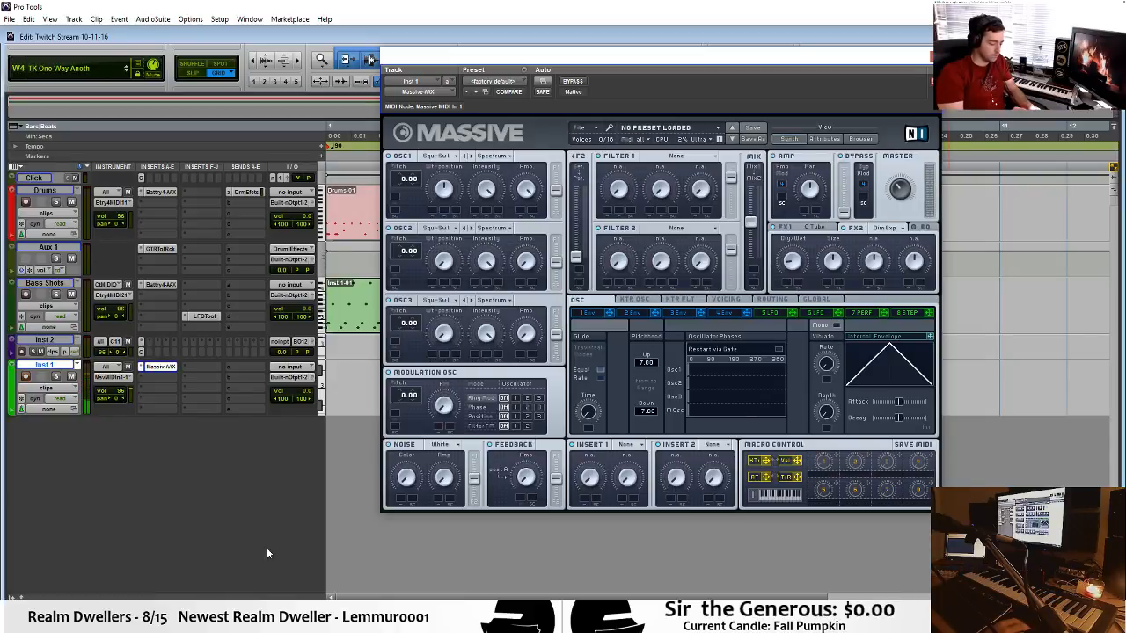
Open the GTR Tool Rack on Aux 1 to review its pedals and reposition its window.
left_click(246, 365)
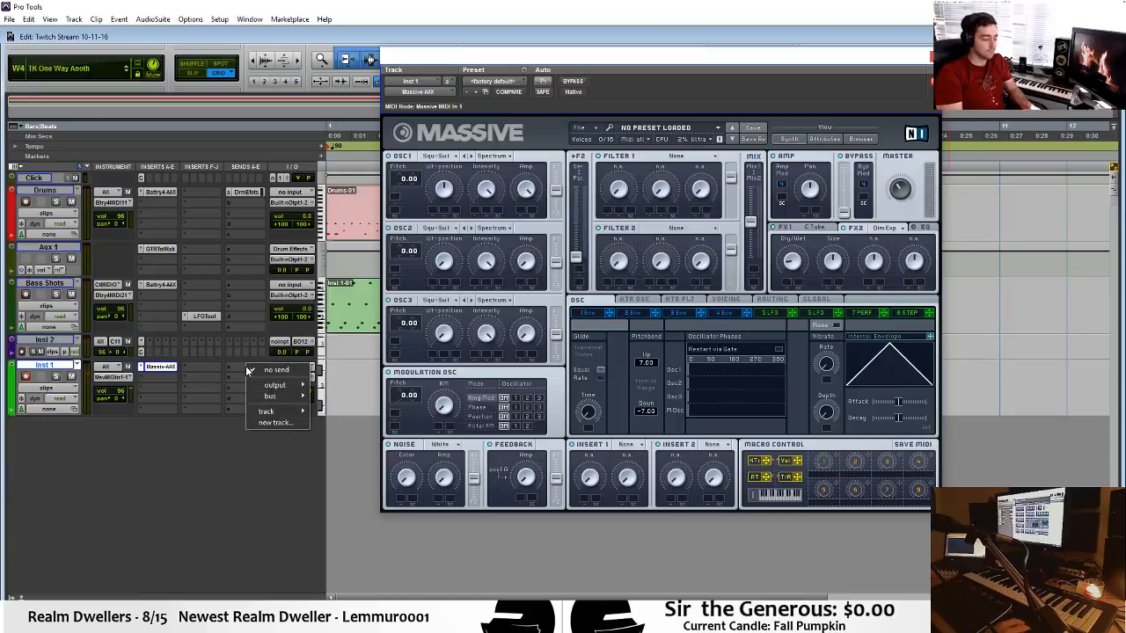
left_click(156, 253)
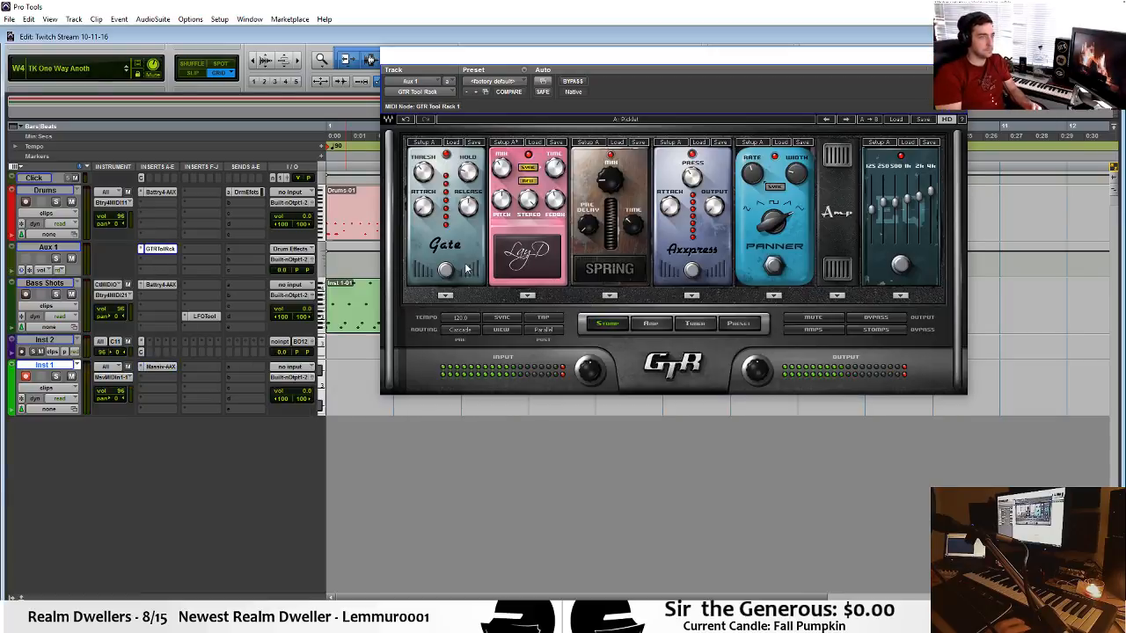
left_click_drag(760, 71, 751, 83)
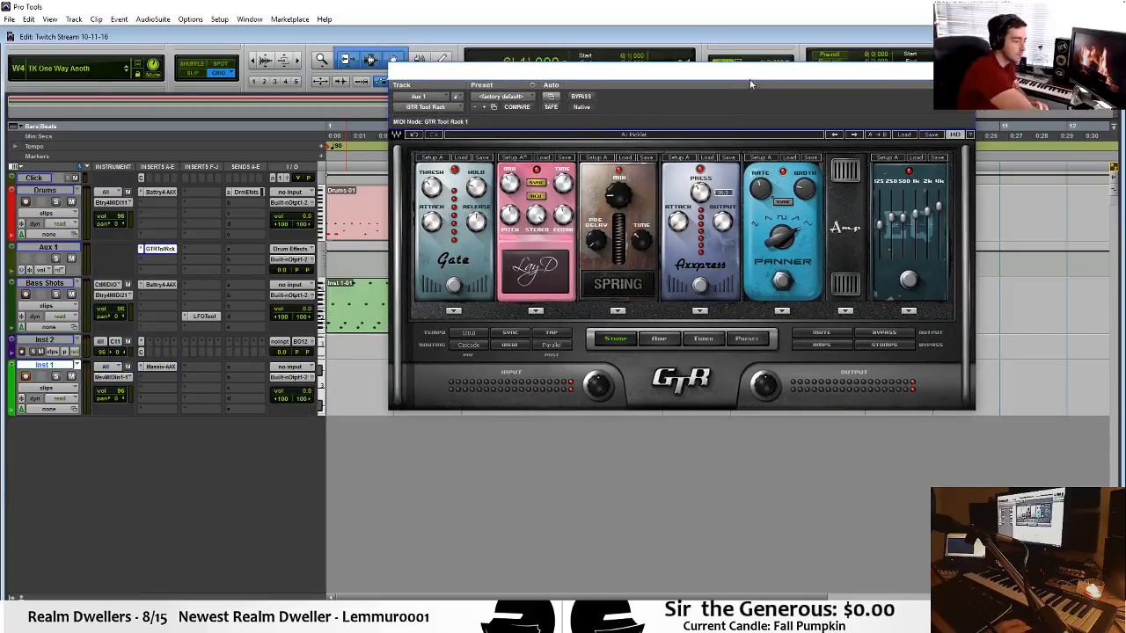
Assign Inst 1's first send to the Effects (Stereo) bus at 0.0 dB, and mute and unmute it to compare.
left_click(243, 368)
mouse_move(268, 396)
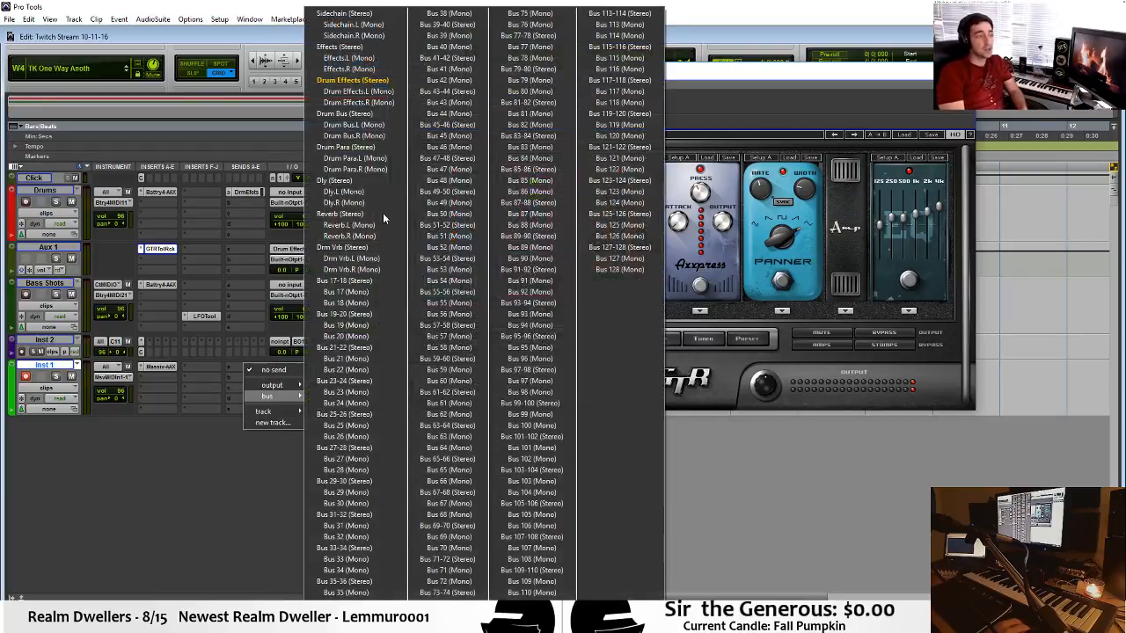
left_click(341, 47)
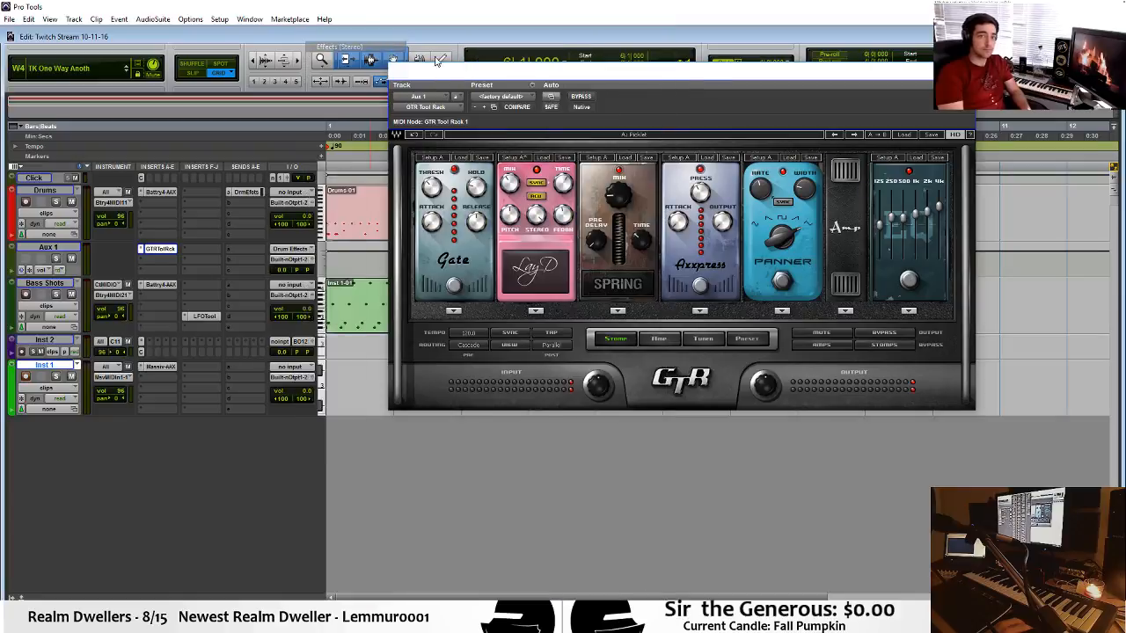
left_click(321, 426, "alt")
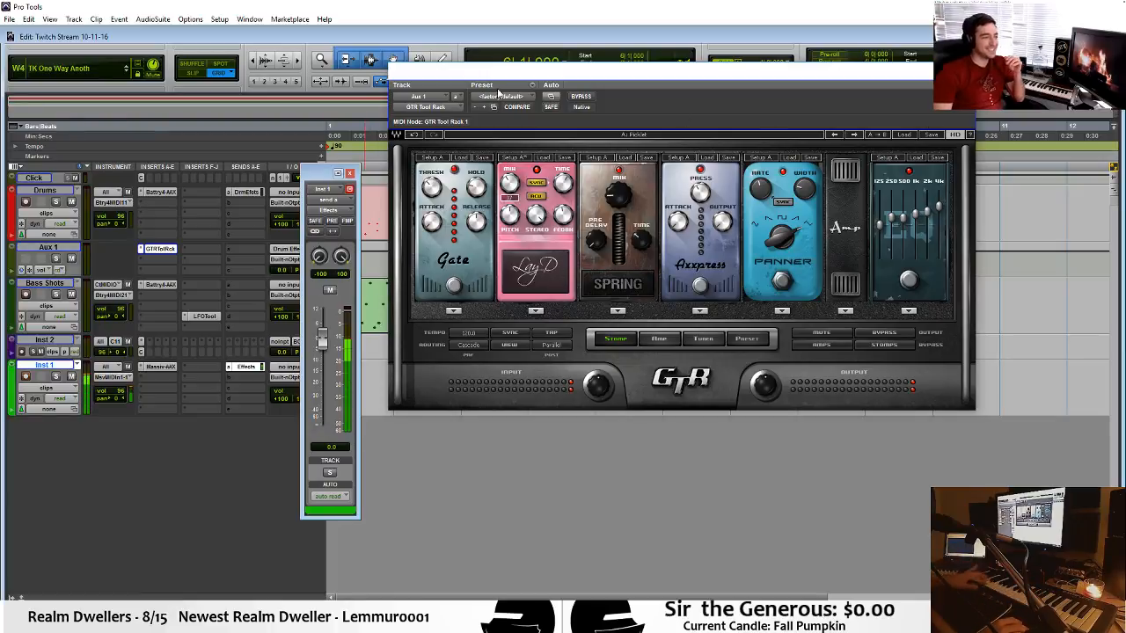
left_click(334, 292)
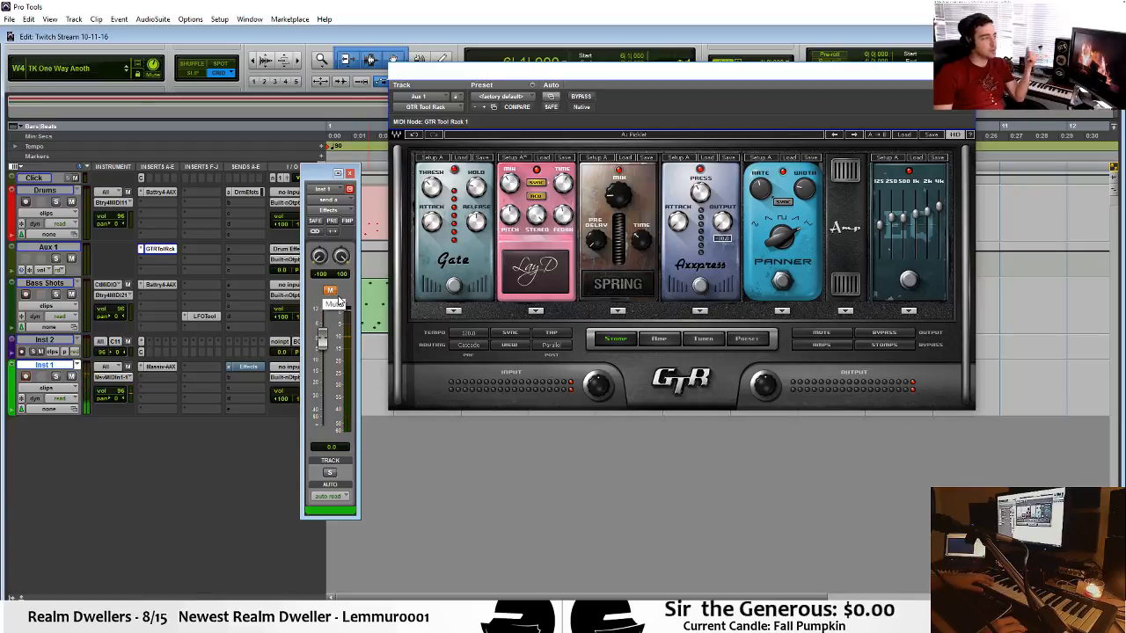
left_click(337, 299)
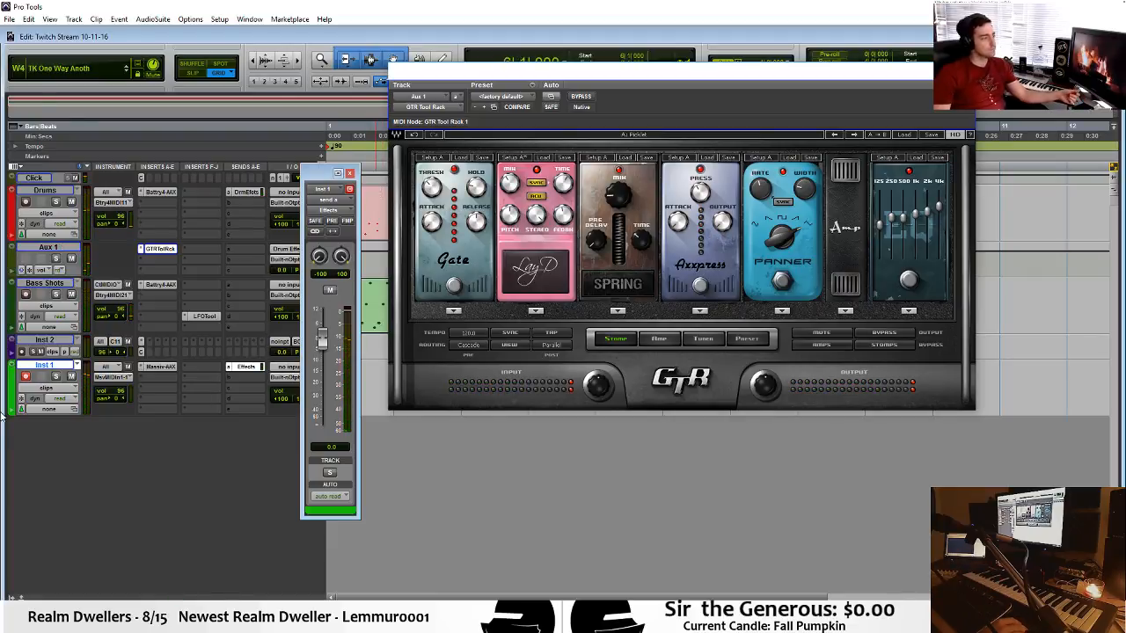
Reassign Inst 1's first send to Drum Effects (Stereo), lower it to -12.3 dB, and close the send and plug-in windows.
left_click(235, 367)
left_click(230, 367)
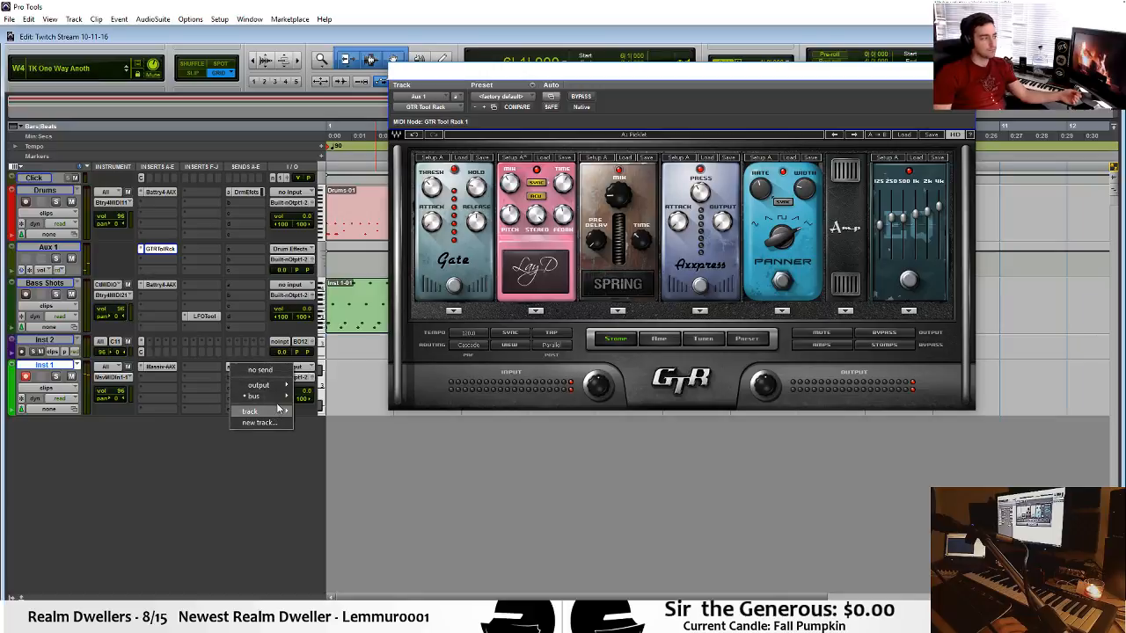
mouse_move(278, 401)
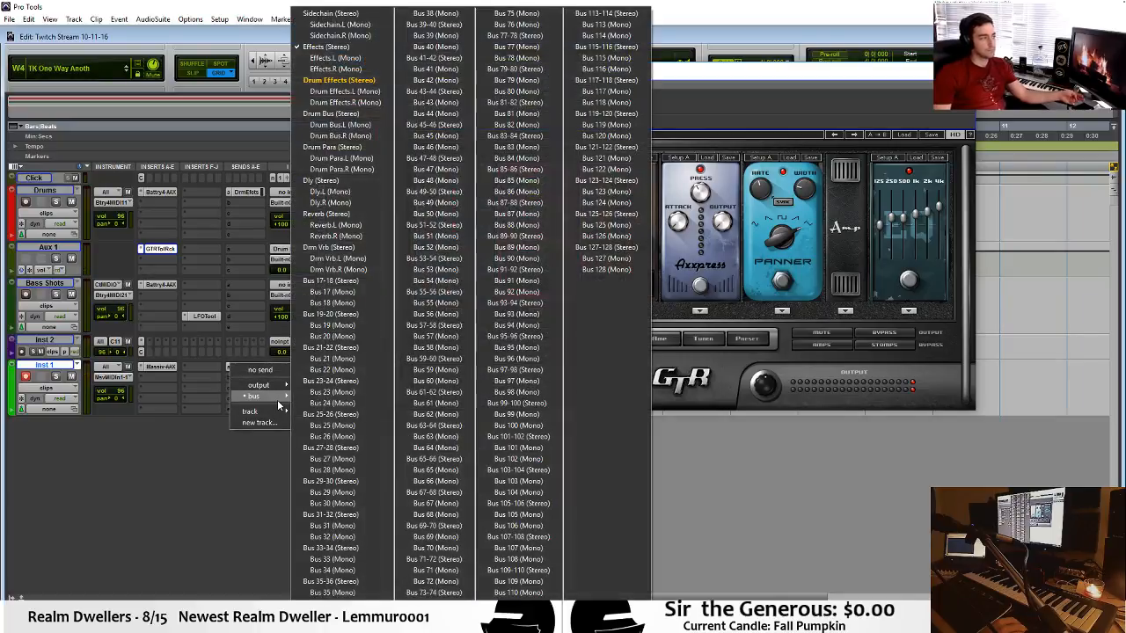
left_click(339, 80)
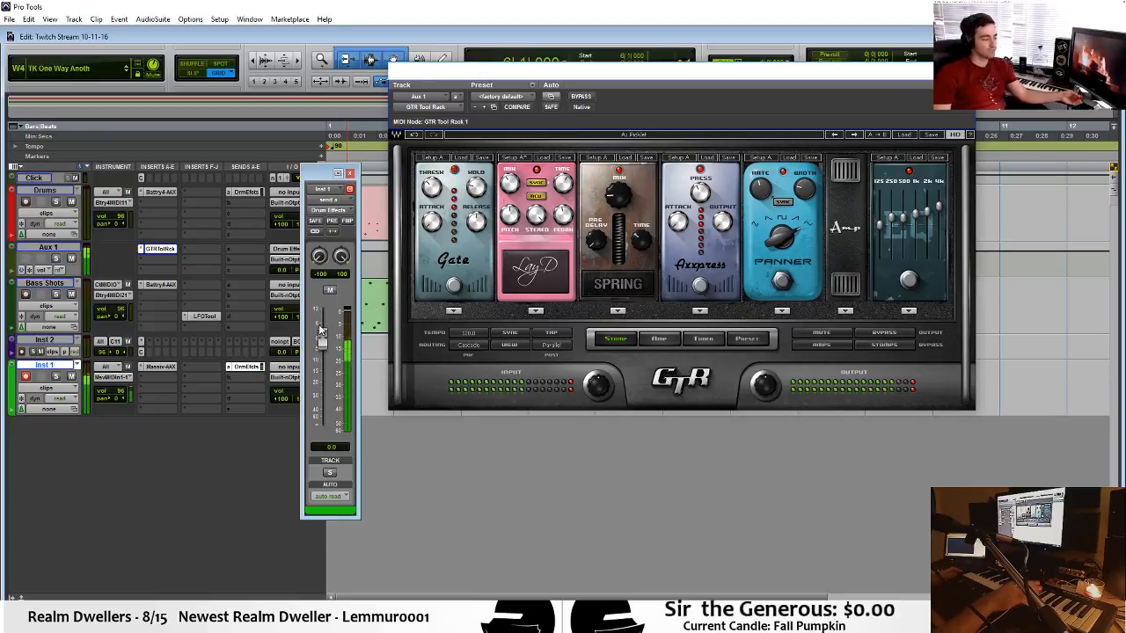
left_click_drag(321, 331, 326, 370)
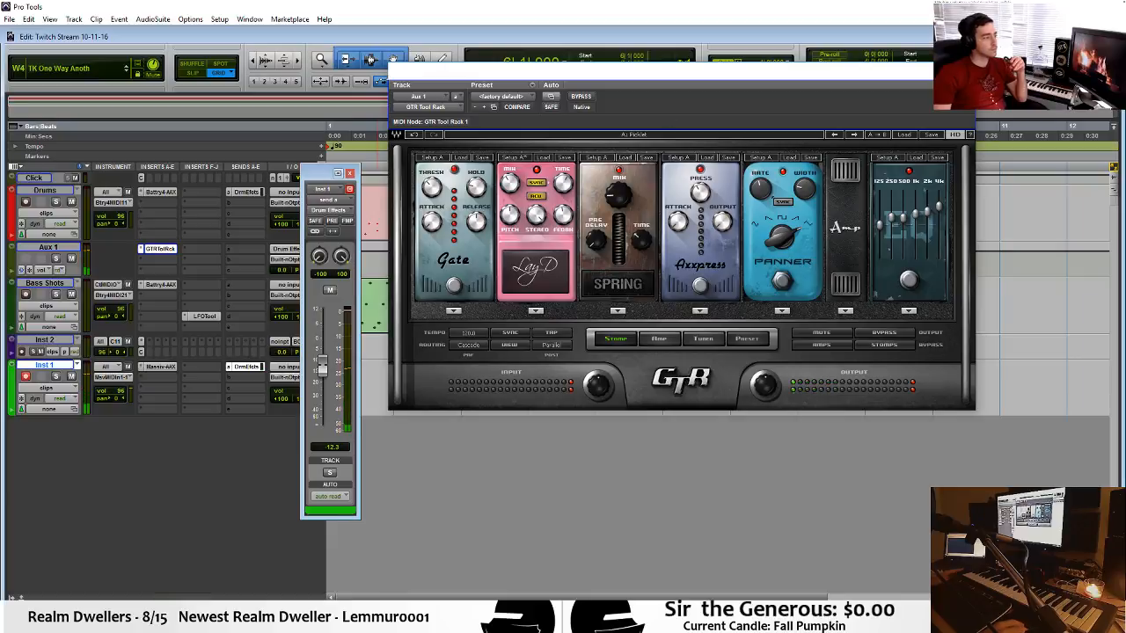
left_click(965, 71)
left_click(350, 173)
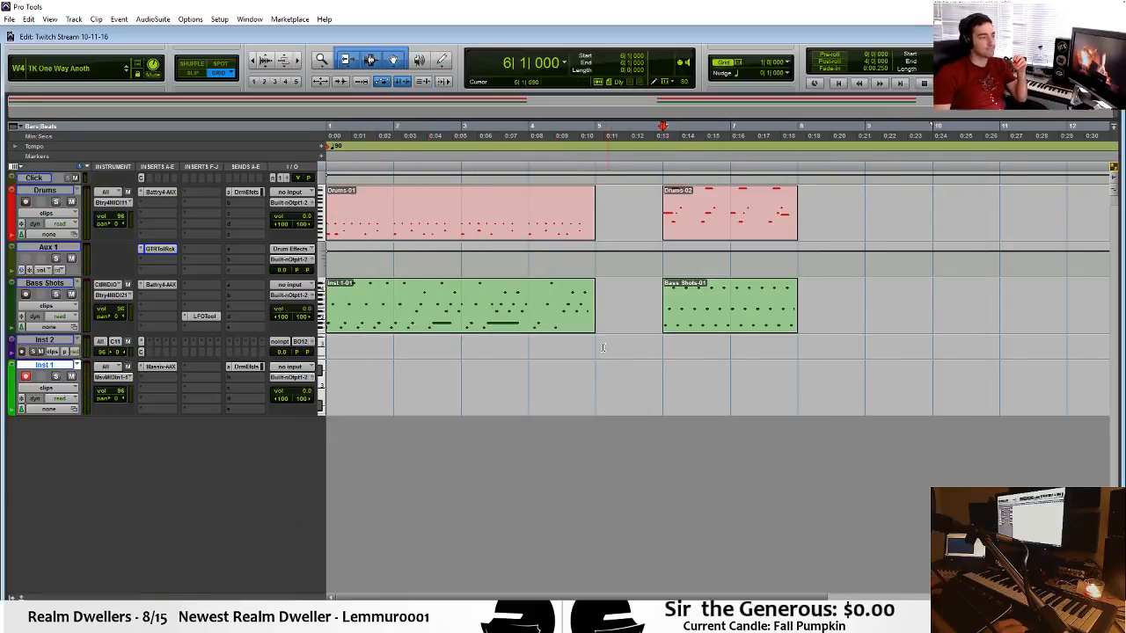
Play back from bar 5, and select the two bars from bar 6 to bar 8 on Inst 1 and play that range.
key("space")
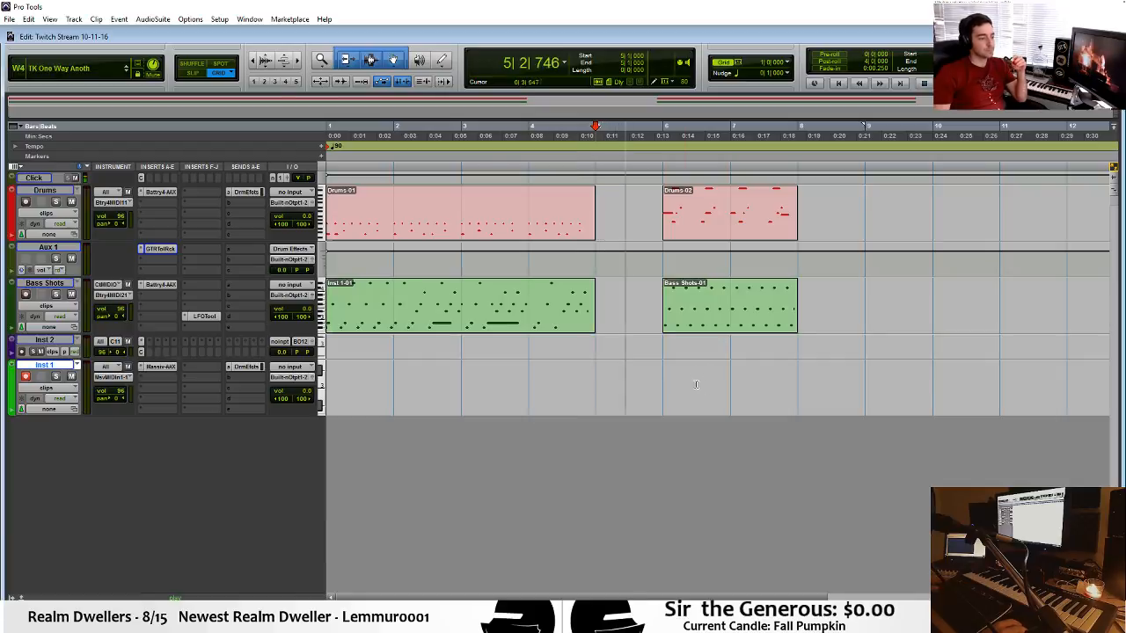
left_click_drag(665, 379, 779, 378)
key("space")
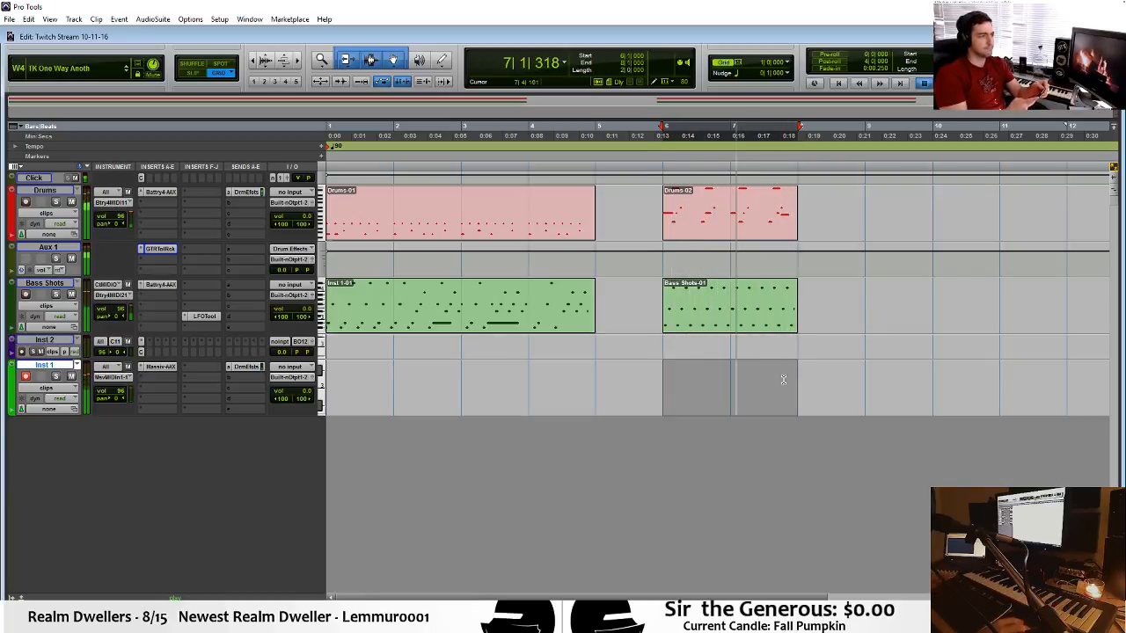
key("space")
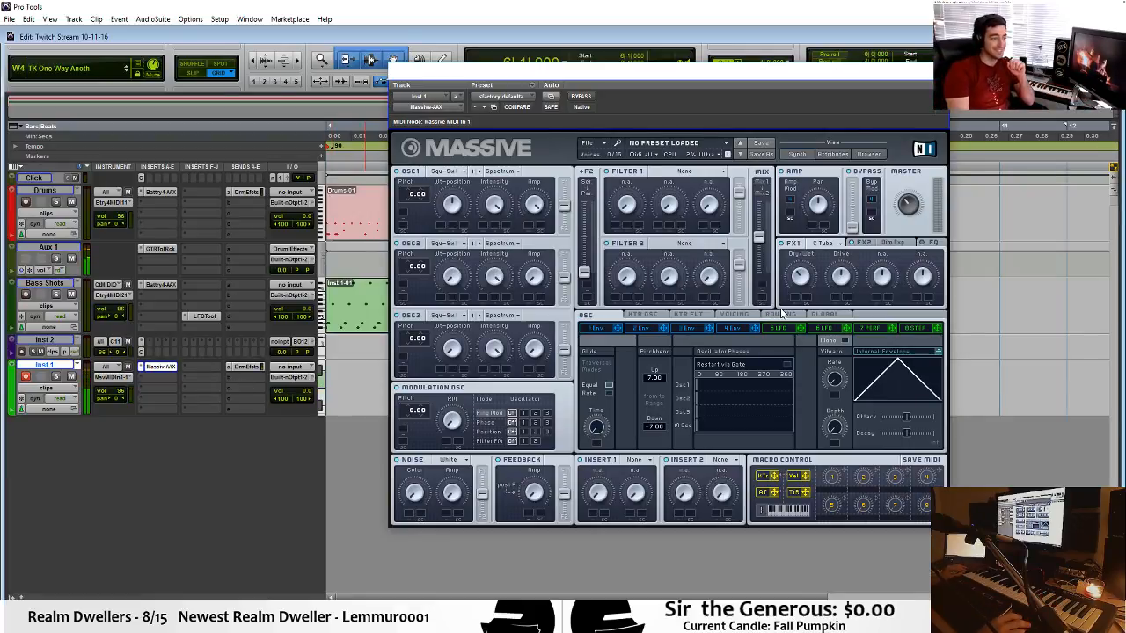
Try the unison pan position spread in Massive's voicing settings and switch it off again.
left_click(735, 318)
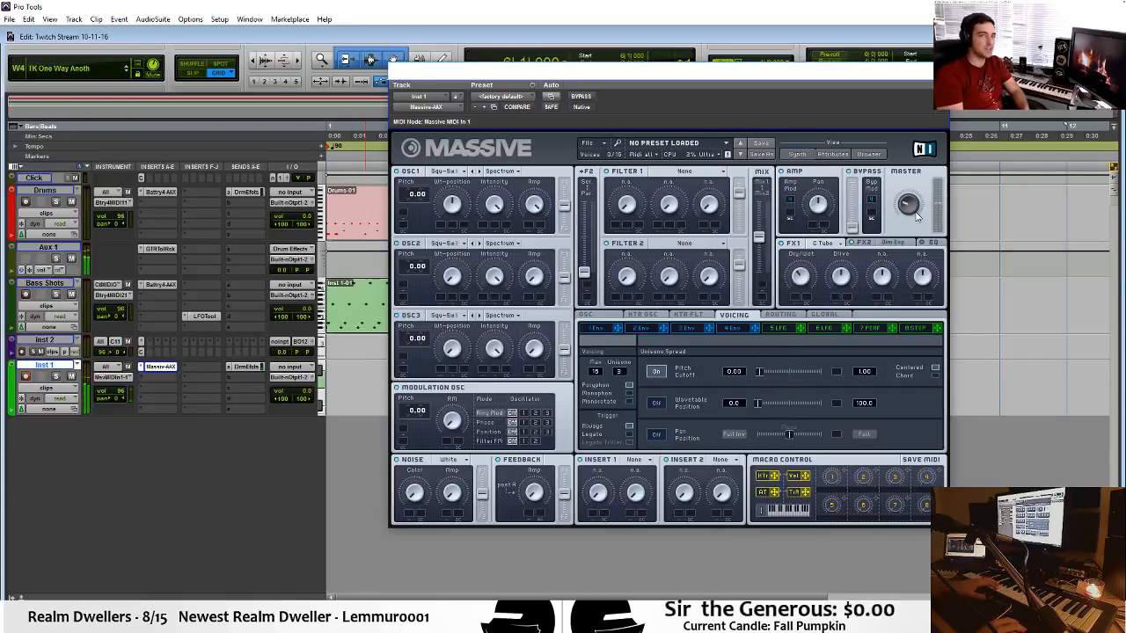
left_click(660, 438)
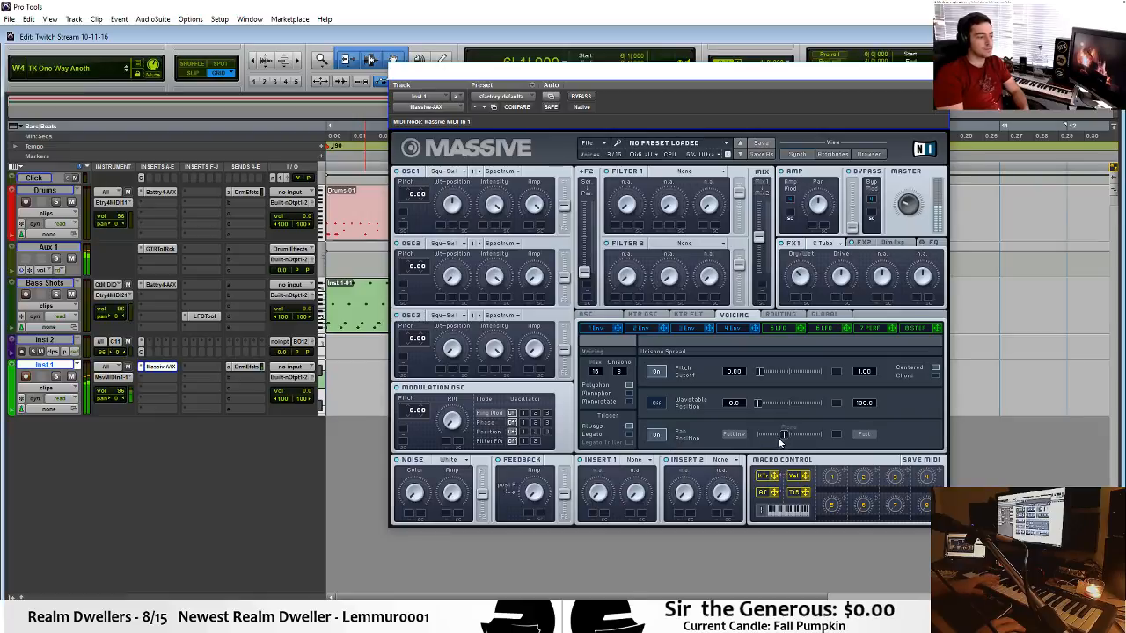
mouse_move(778, 442)
left_mouse_down()
mouse_move(748, 442)
mouse_move(790, 436)
left_mouse_up()
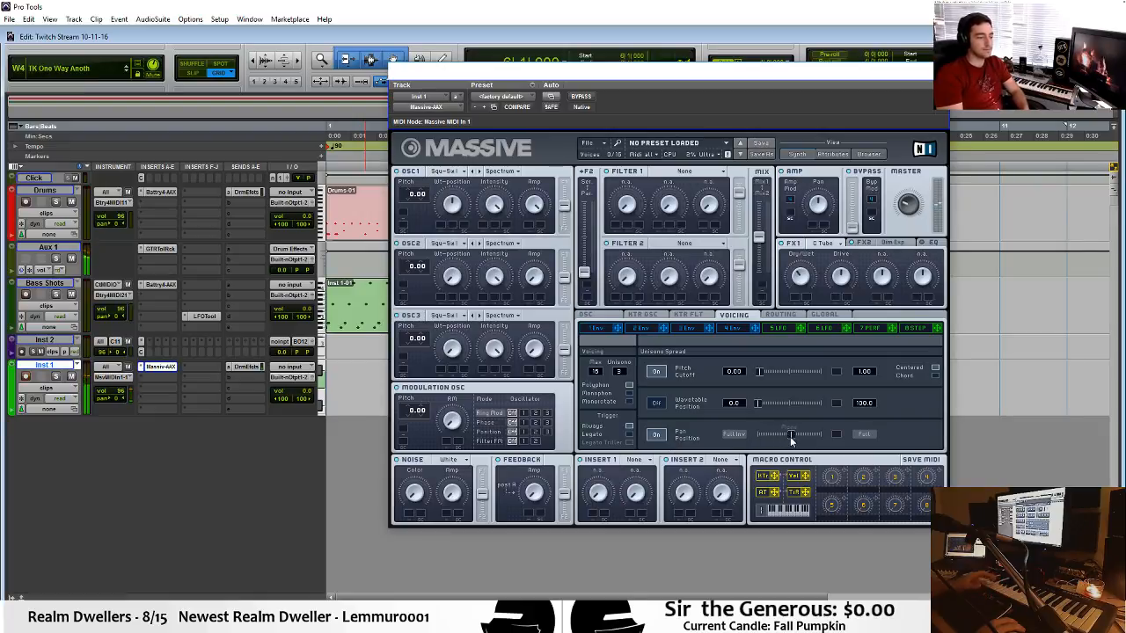
left_click(656, 434)
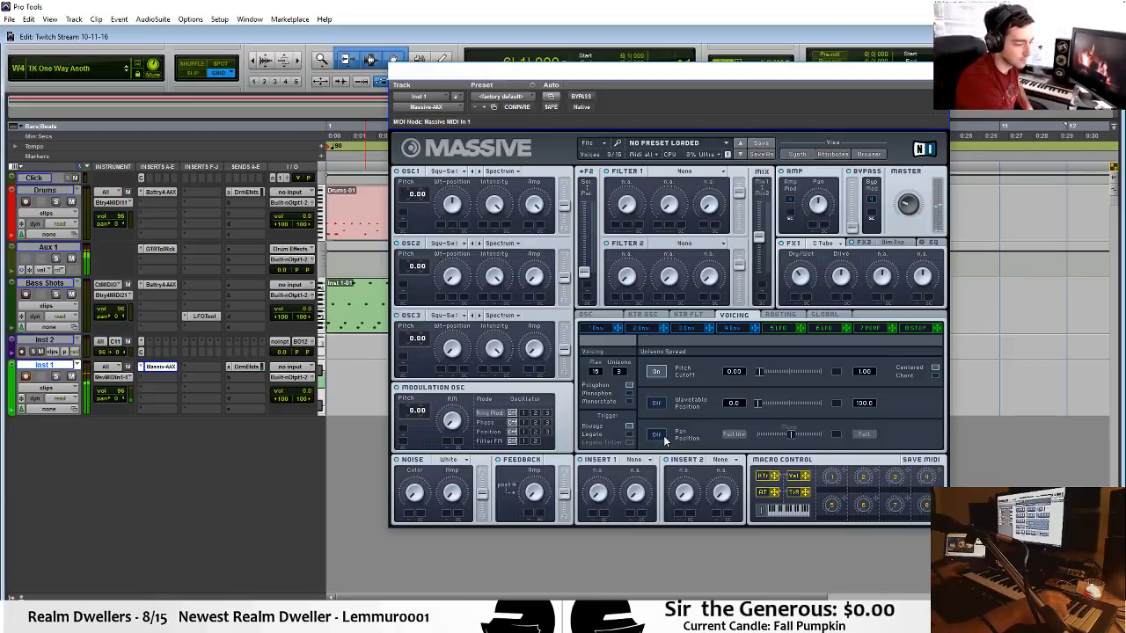
Set Massive's pitchbend range to 2.06 up and -2.00 down, and close the plug-in window.
left_click(601, 316)
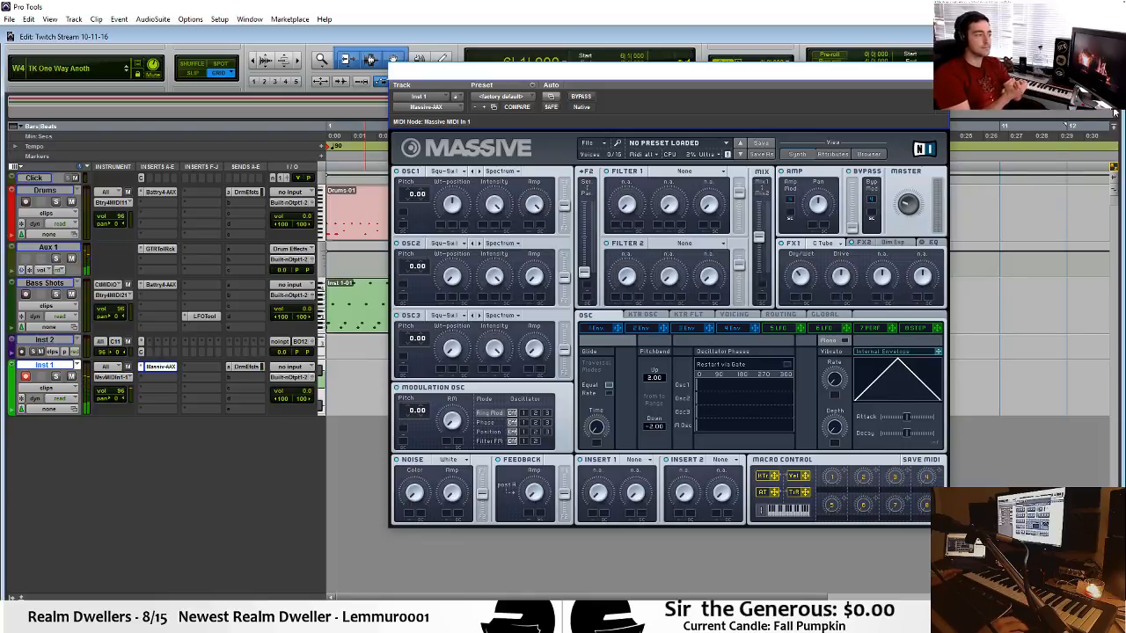
left_click(938, 69)
Reselect the range from bar 6 to bar 8 on Inst 1 and play the section back twice.
left_click_drag(661, 379, 782, 381)
key("space")
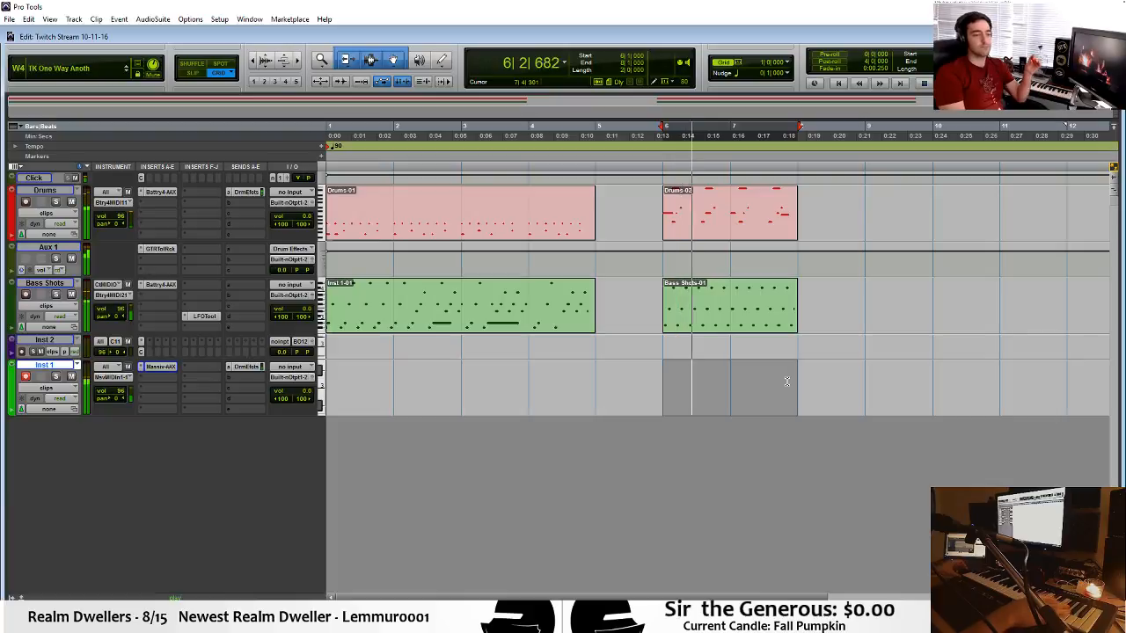
key("space")
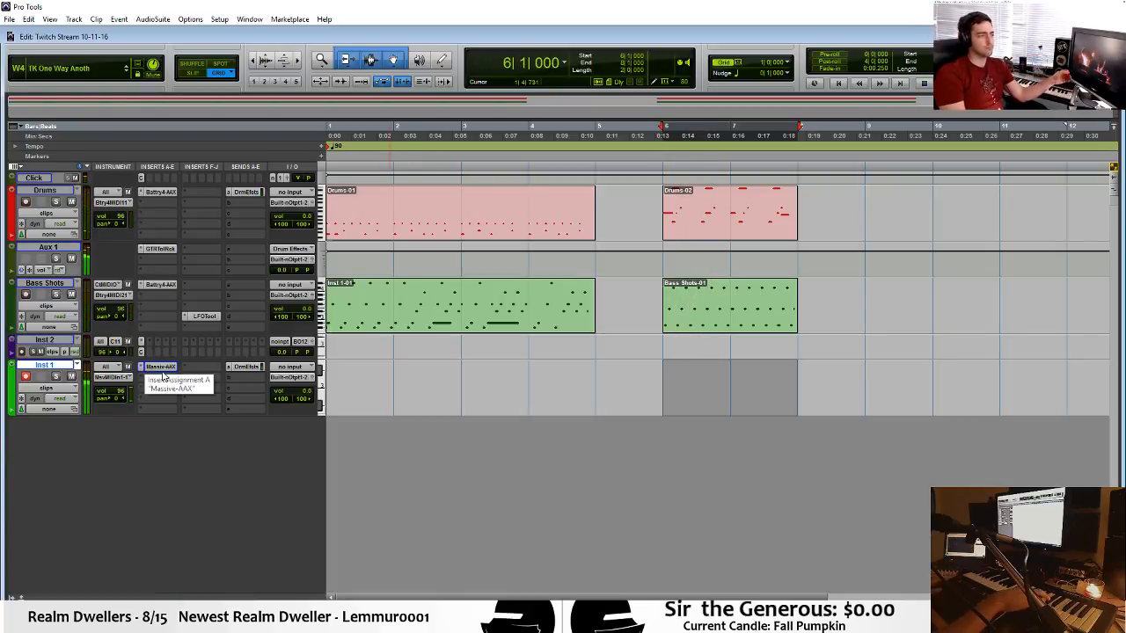
key("space")
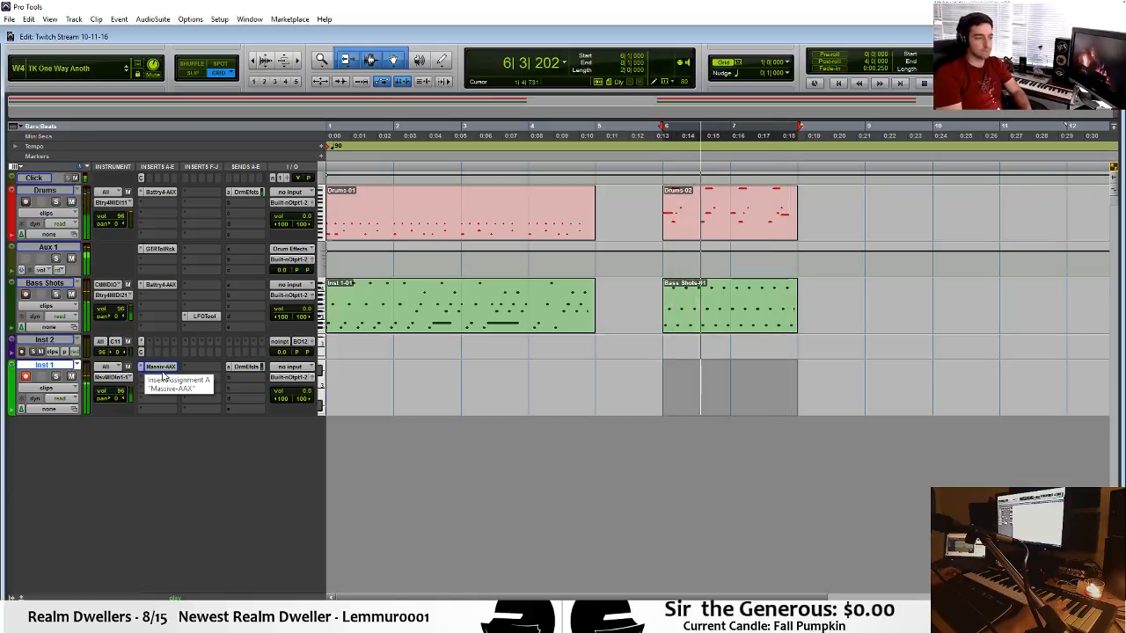
Stop the current playback, play the beat from the start of the session, and play the second section from bar 6.
key("space")
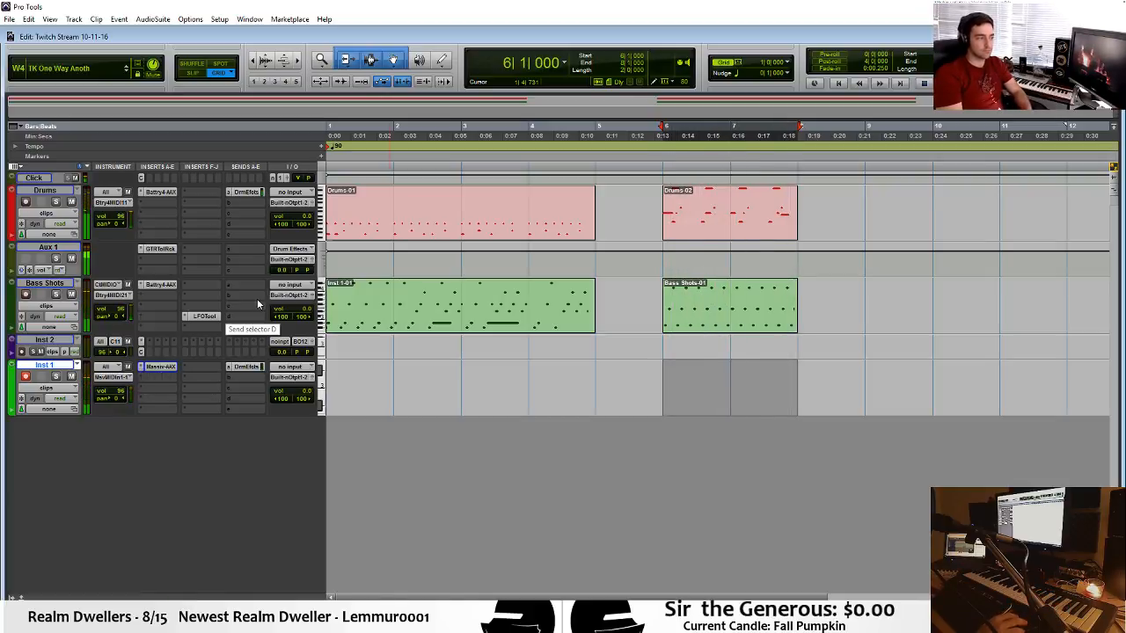
key("Return")
key("space")
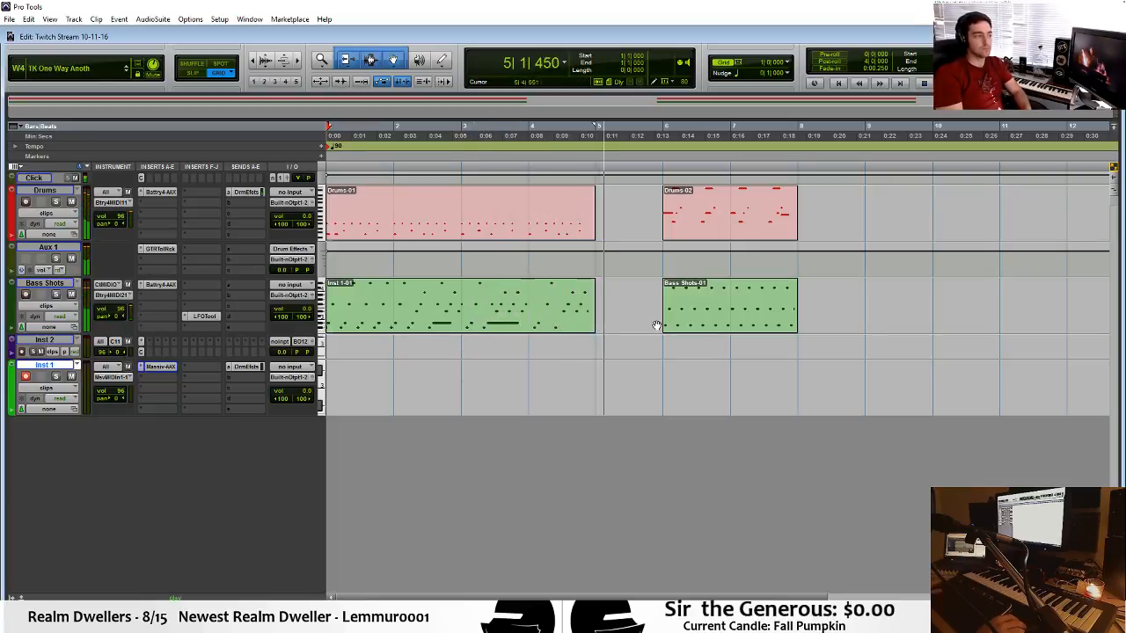
key("space")
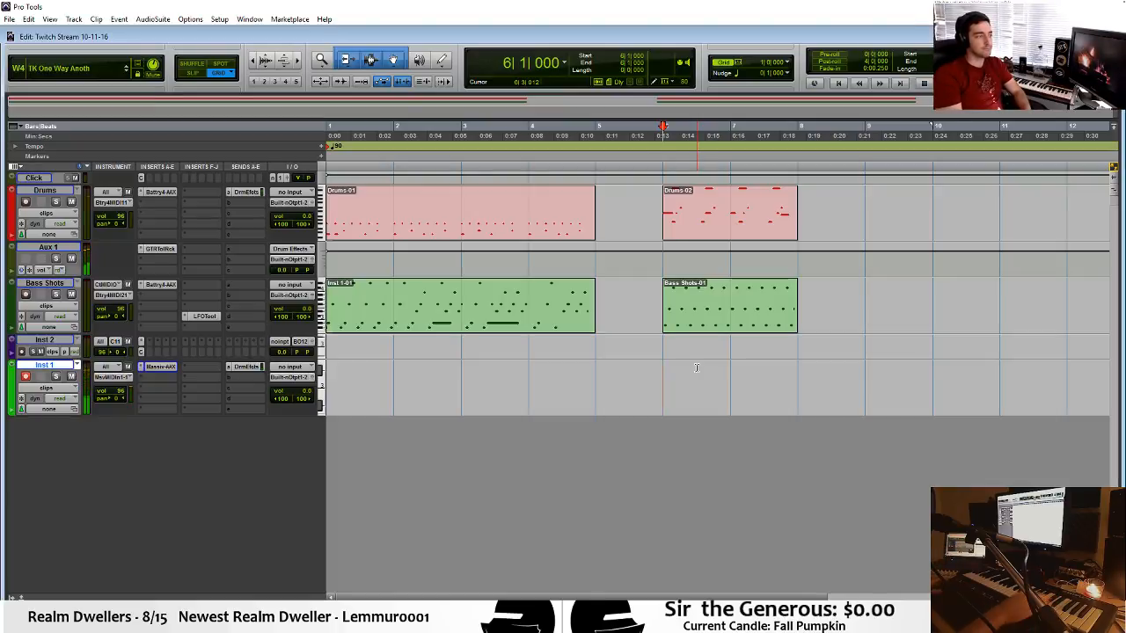
key("space")
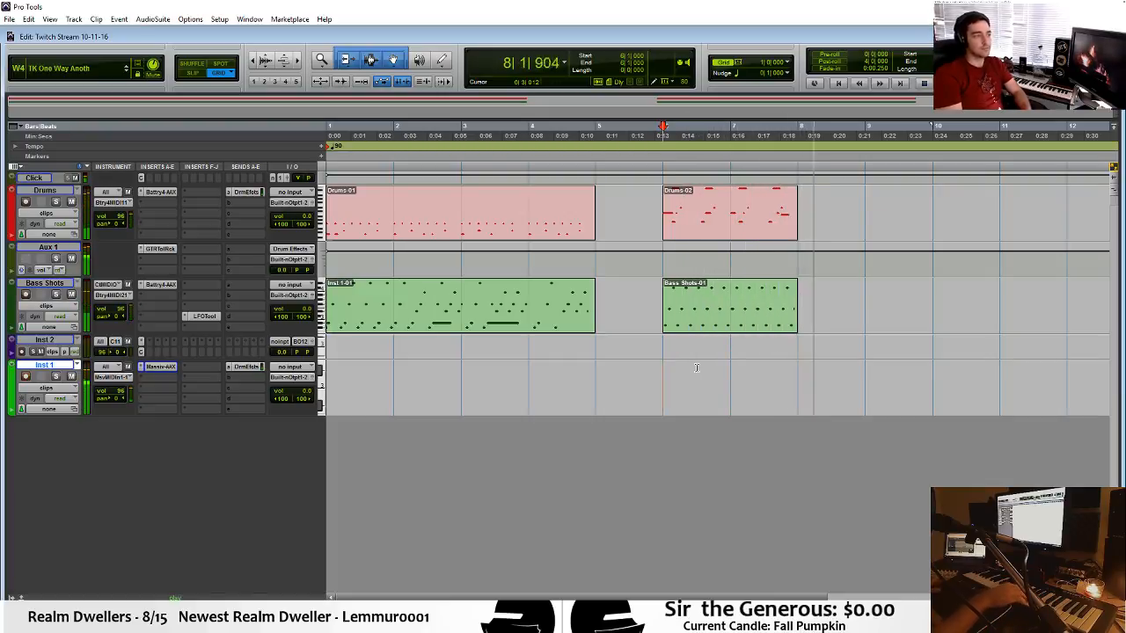
key("space")
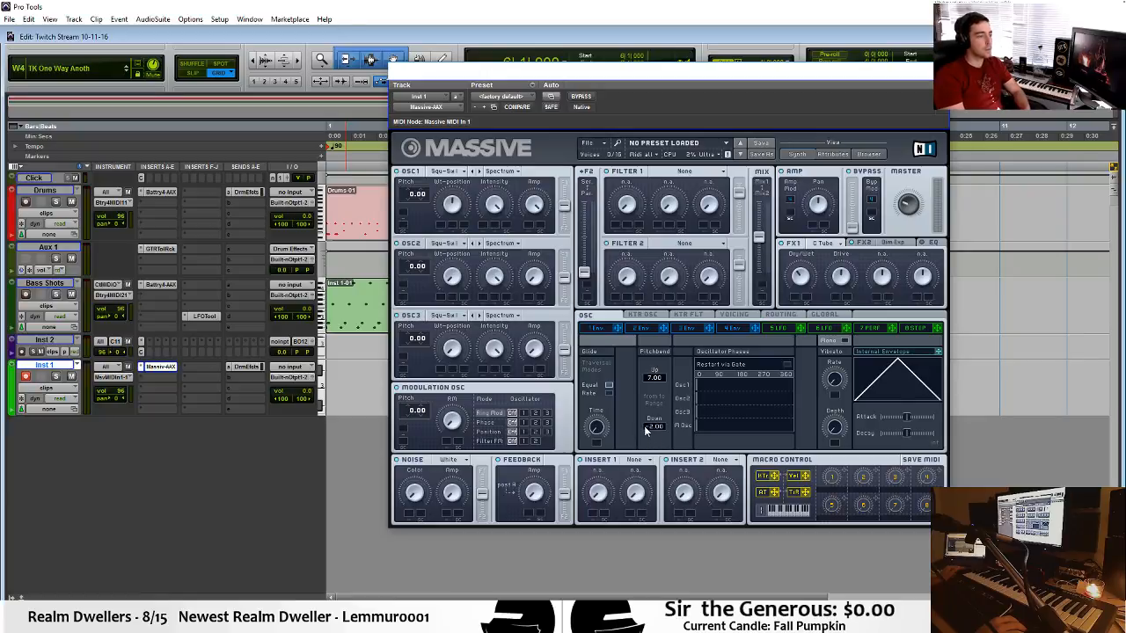
Set Massive's downward pitchbend range to -7.00, and audition it over the Bass Shots clip at bar 6.
left_click_drag(644, 427, 651, 434)
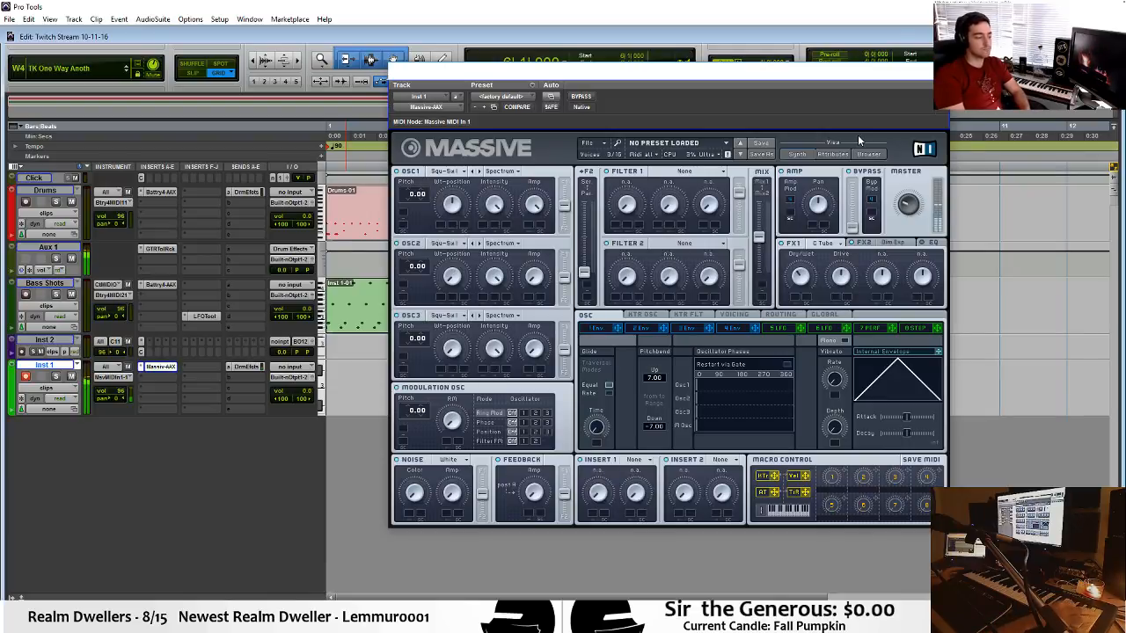
left_click(936, 70)
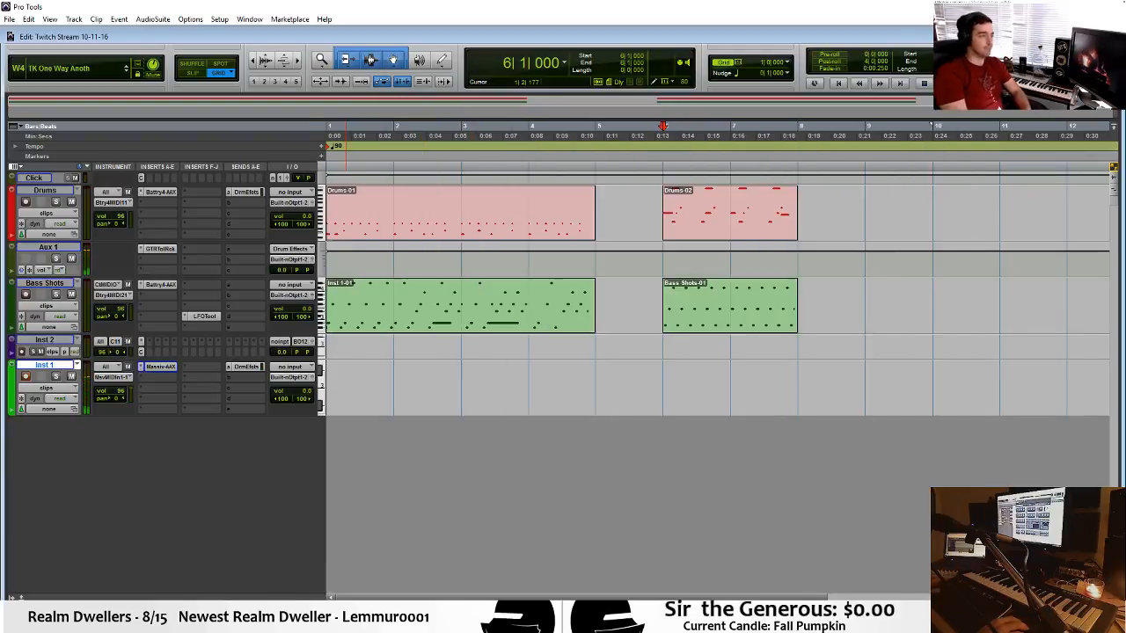
left_click(728, 327)
key("space")
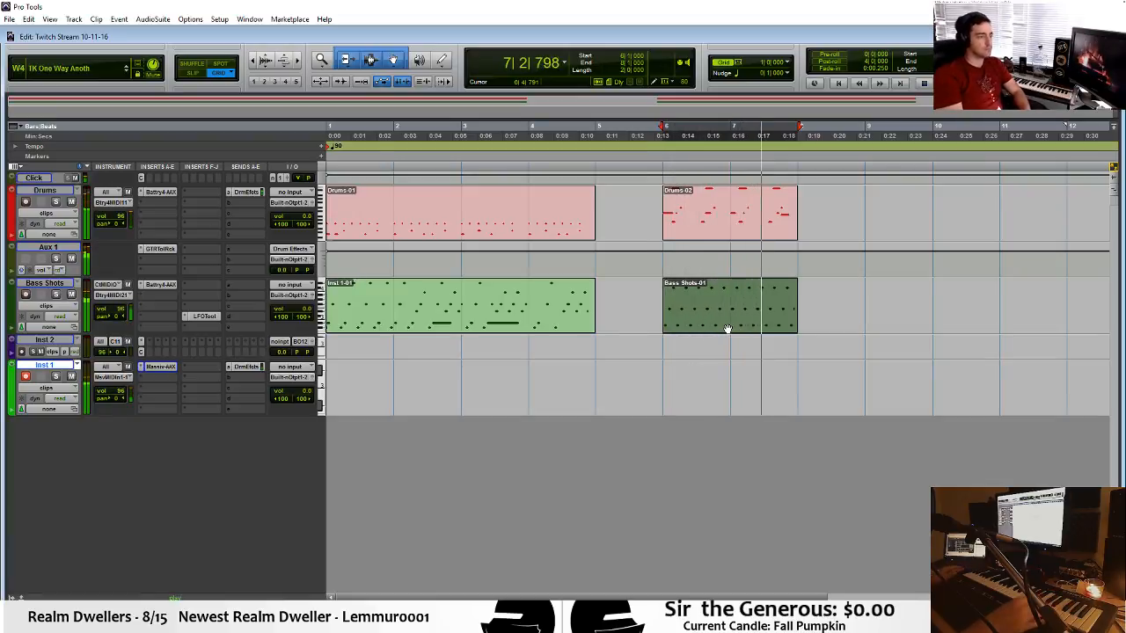
Play the section from bar 6 with Battery 4 open on Bass Shots, and close the plug-in window.
left_click(741, 375)
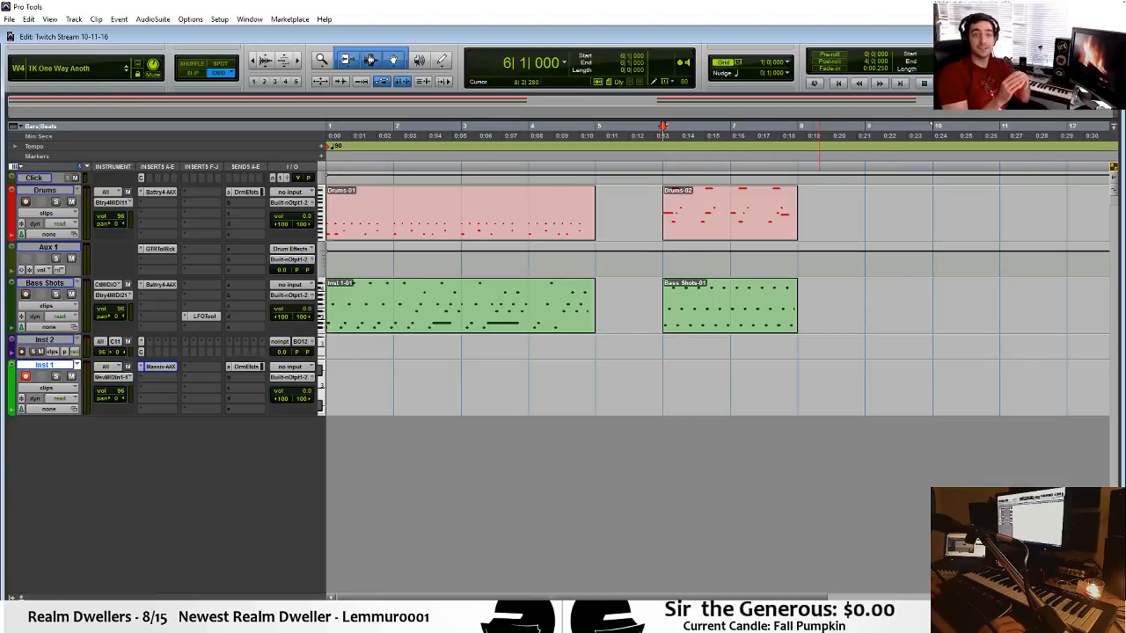
left_click_drag(519, 597, 566, 597)
left_click(696, 371)
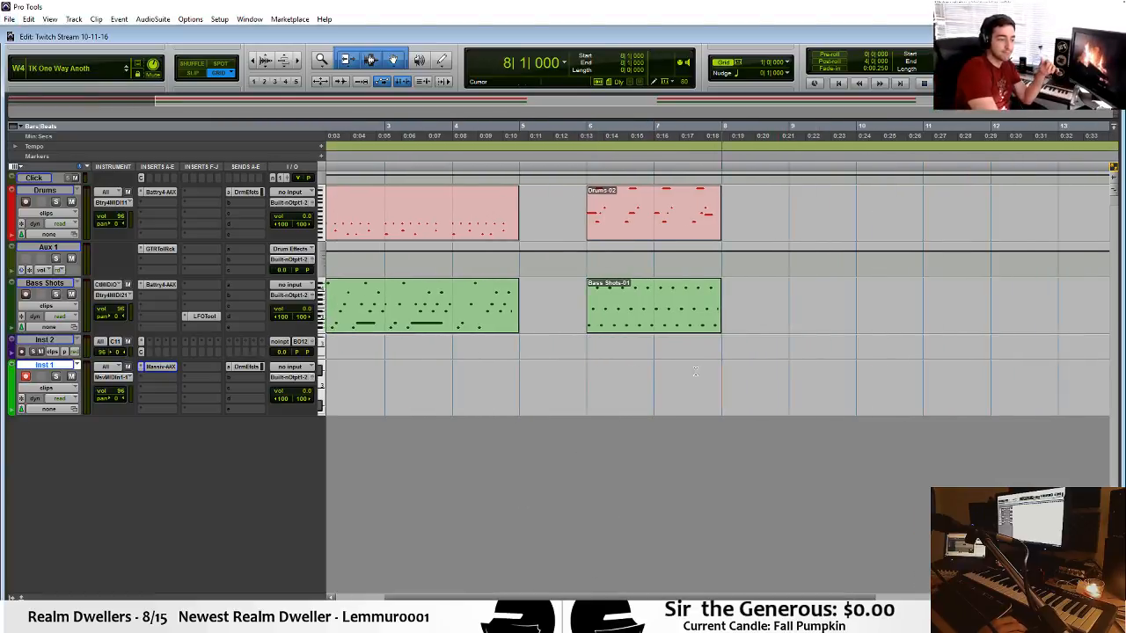
left_click(588, 379)
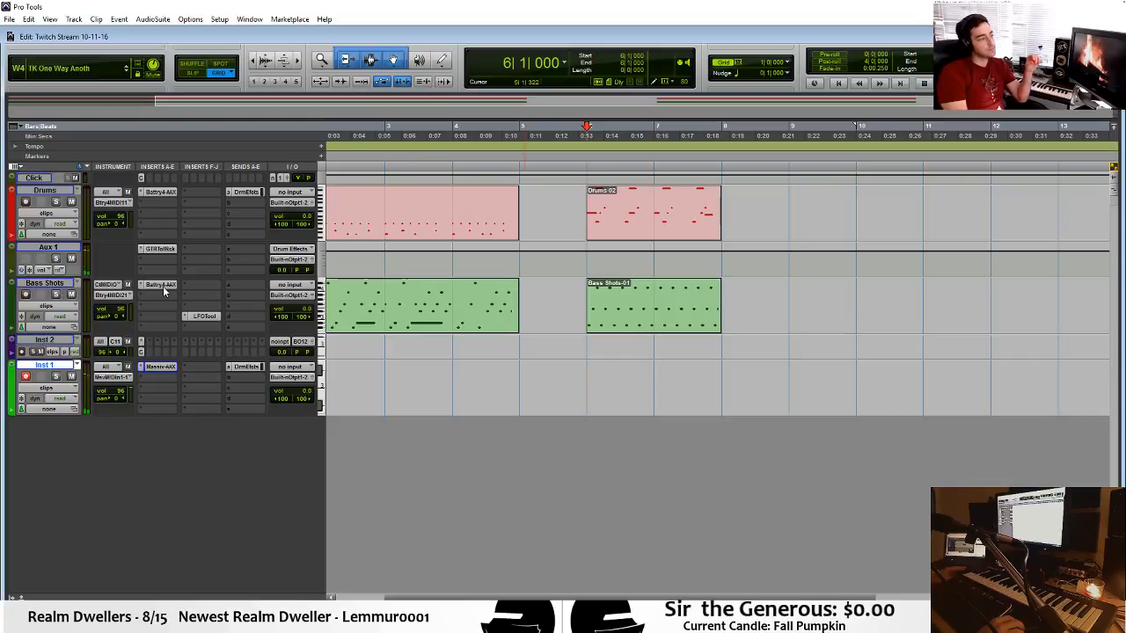
key("space")
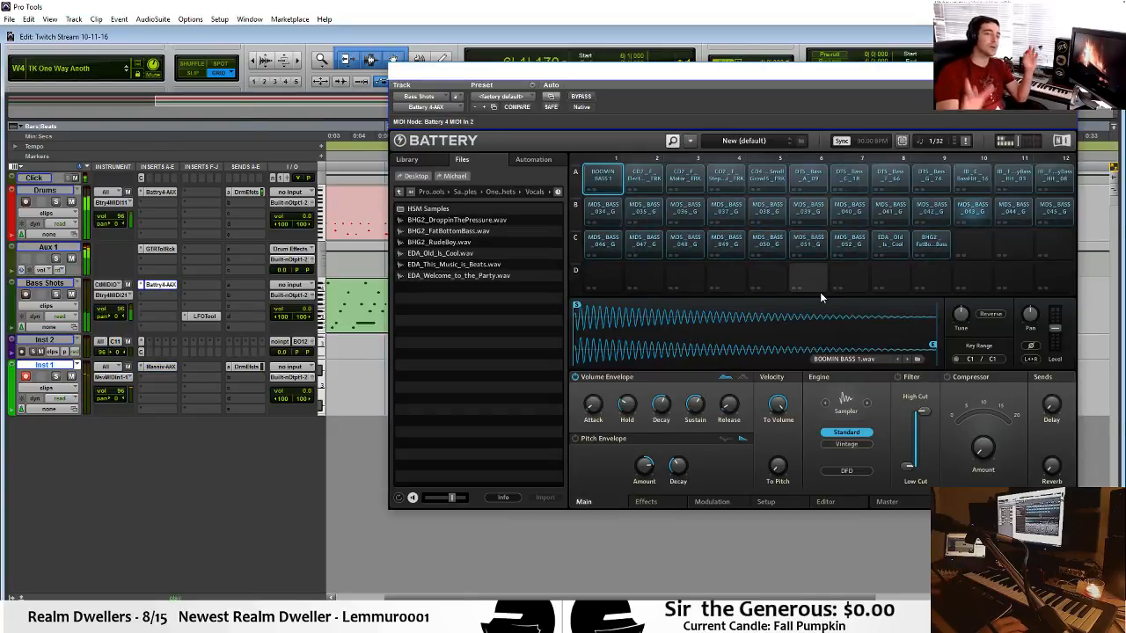
key("space")
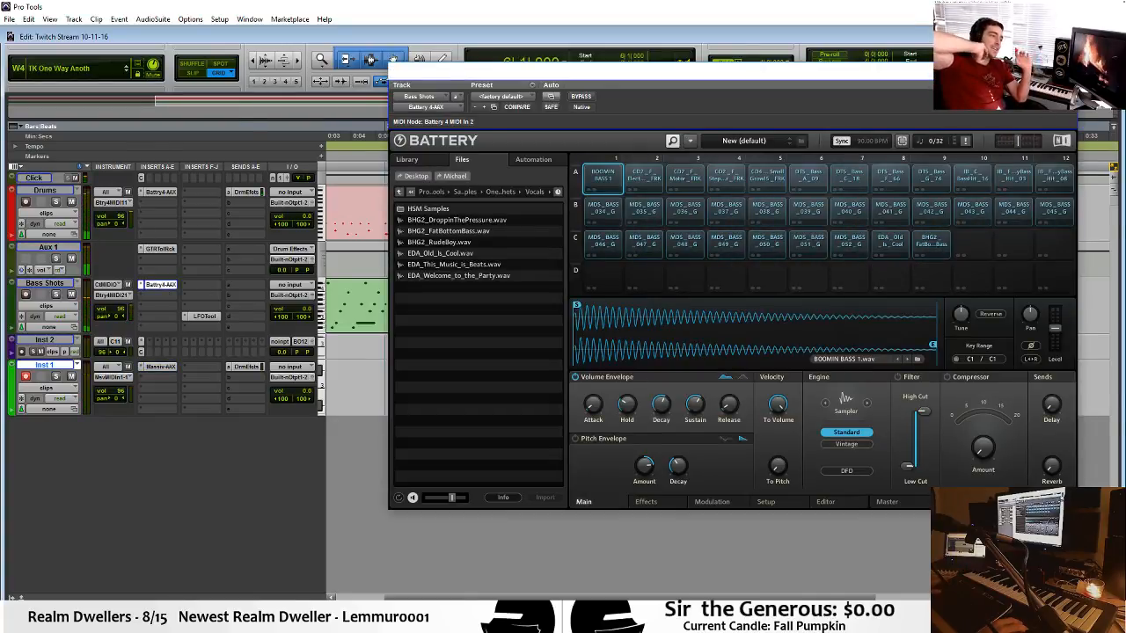
left_click(1062, 70)
Select the Bass Shots clip from bar 6 to bar 8, play it, and return the edit cursor to bar 6.
left_click(634, 323)
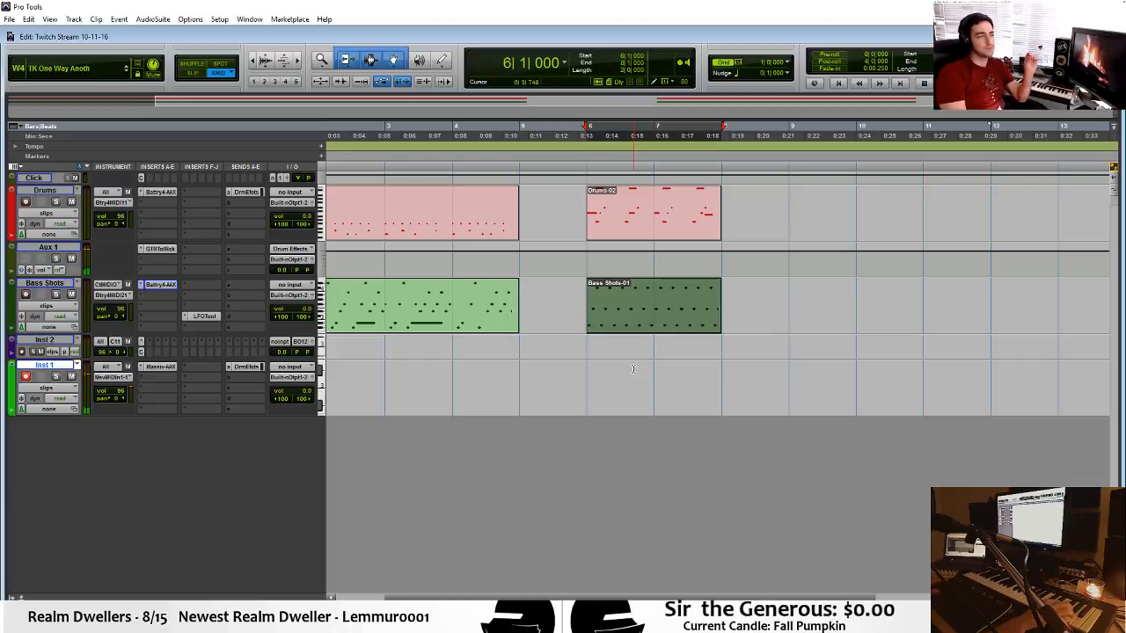
key("space")
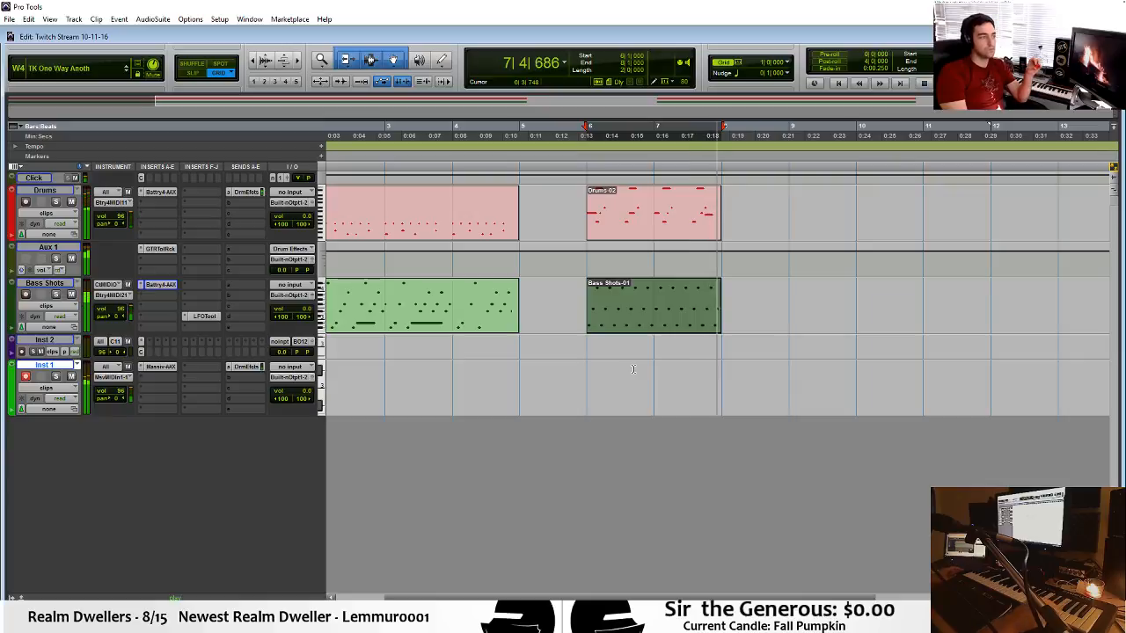
left_click(607, 359)
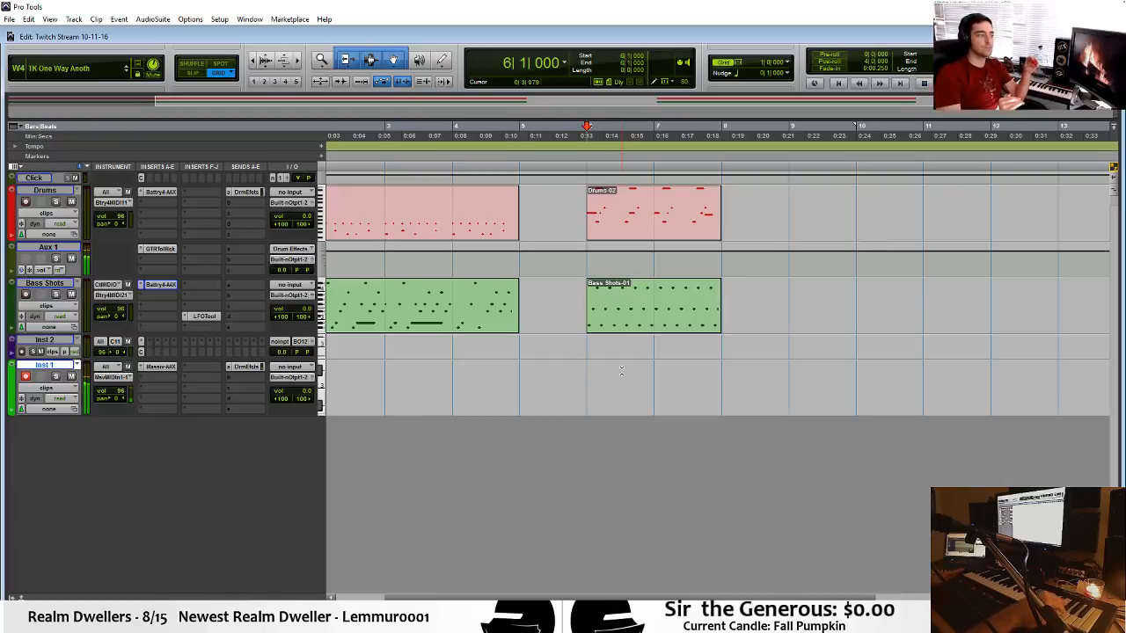
Open Massive on Inst 1, play the range of the Drums clip at bar 6 with it open, and close the plug-in window.
left_click(163, 374)
left_click(153, 368)
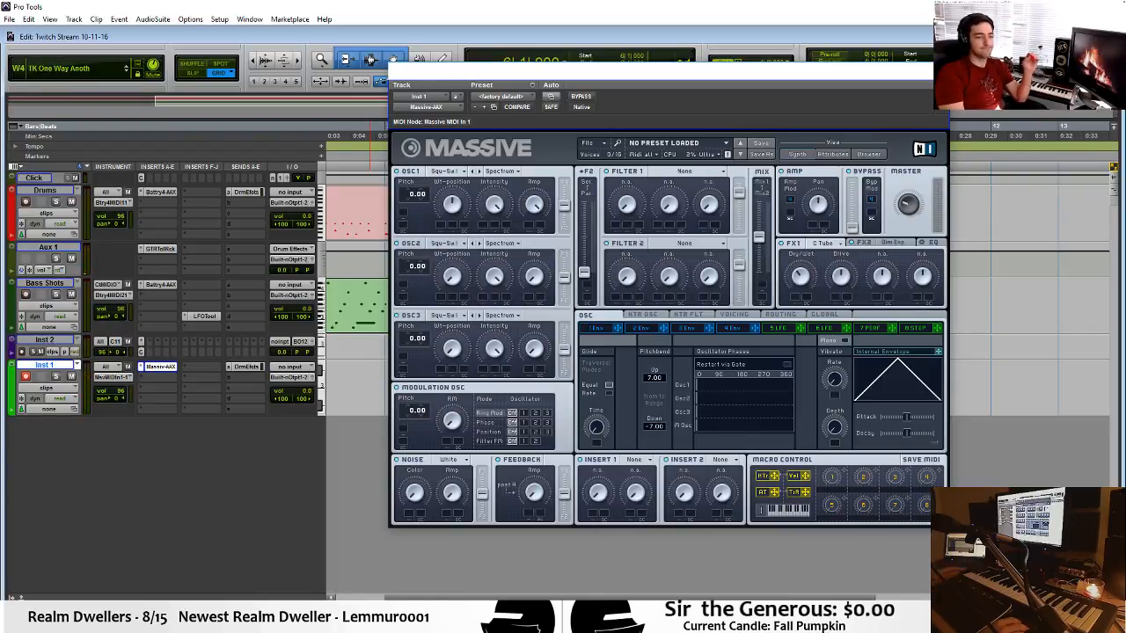
left_click_drag(879, 70, 857, 278)
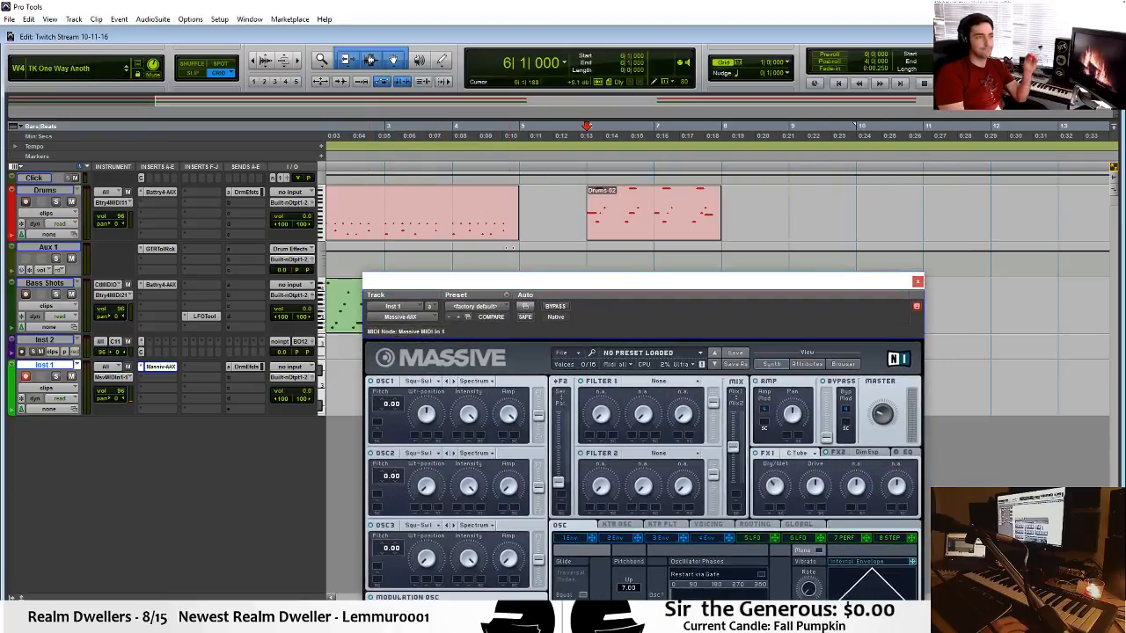
left_click(624, 225)
left_click_drag(638, 268, 638, 186)
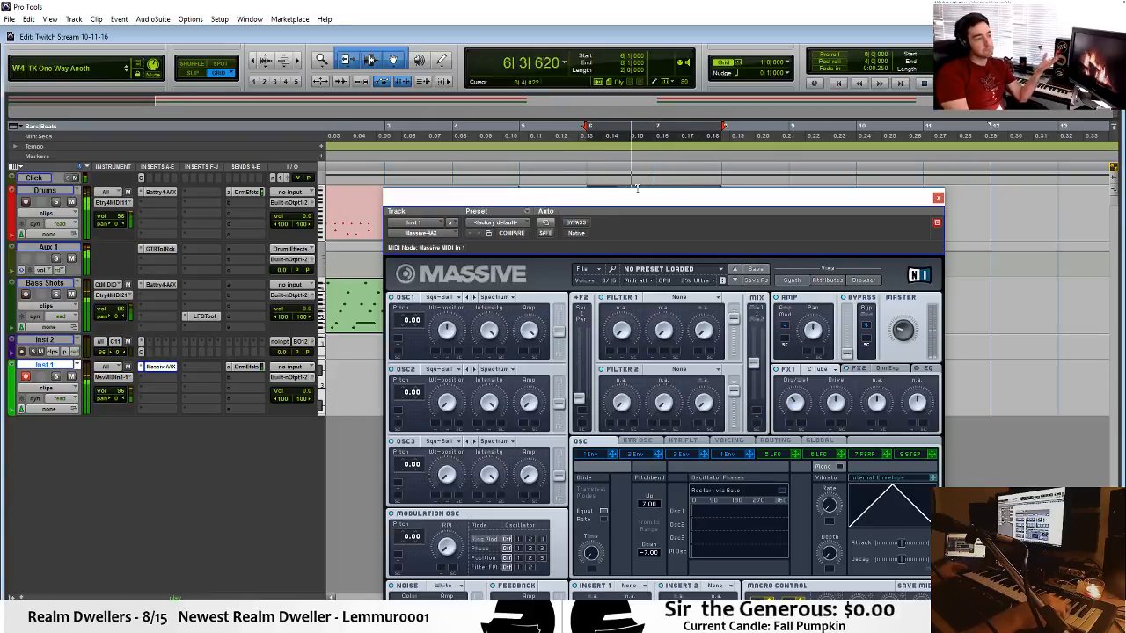
key("space")
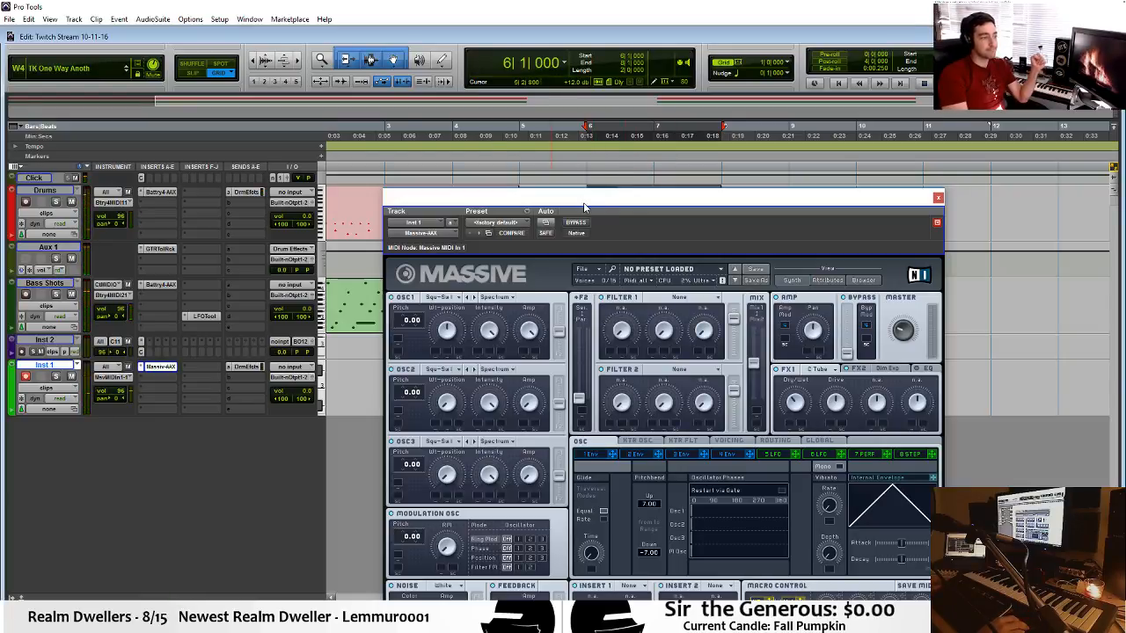
left_click_drag(583, 202, 595, 88)
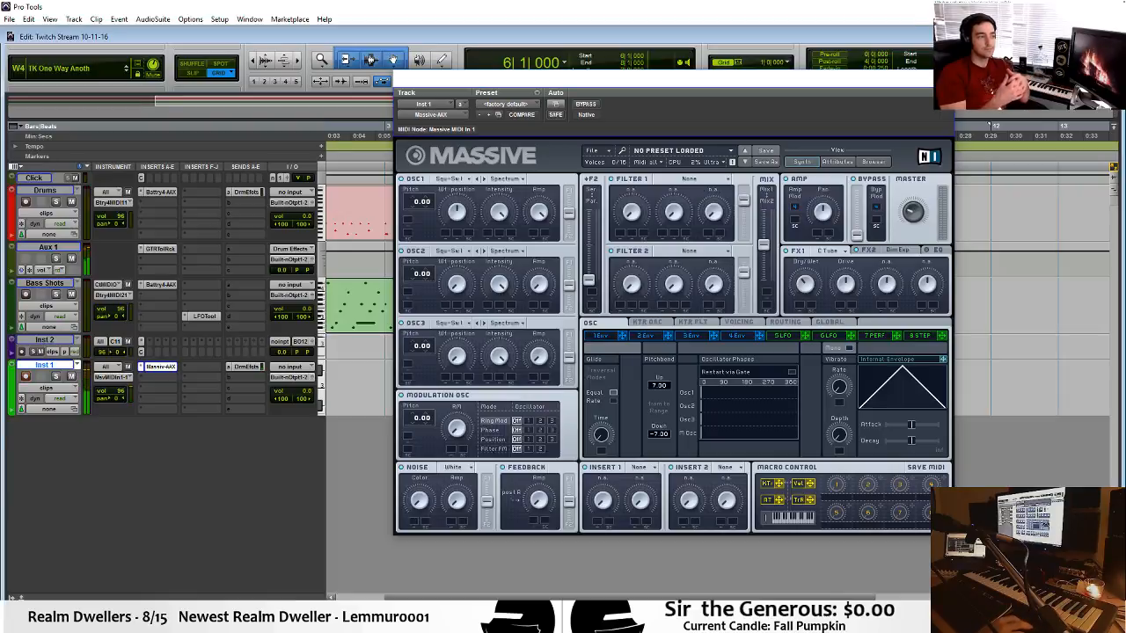
left_click(927, 88)
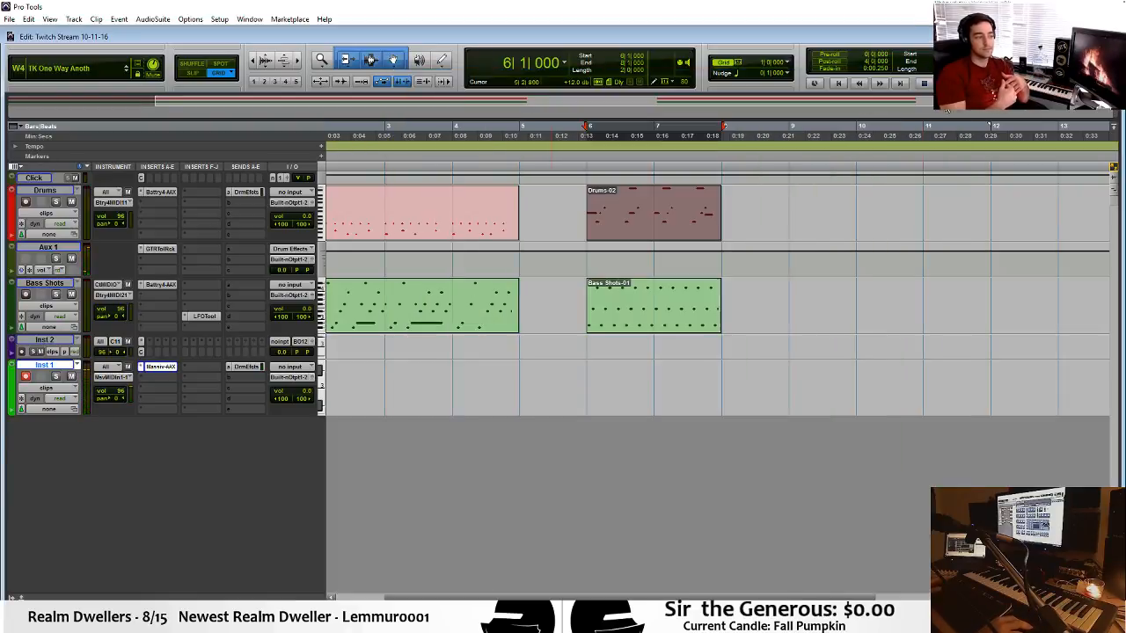
Record a chord take on Inst 1 over the Bass Shots clip's range, bars 6 to 8, and delete its notes.
left_click(695, 329)
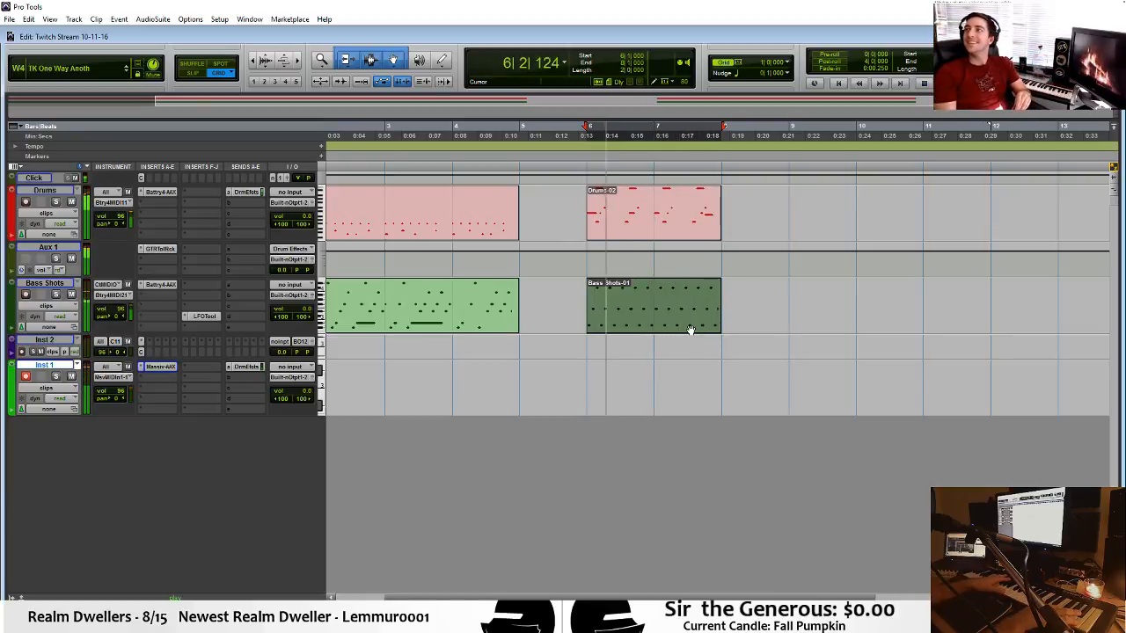
key("space")
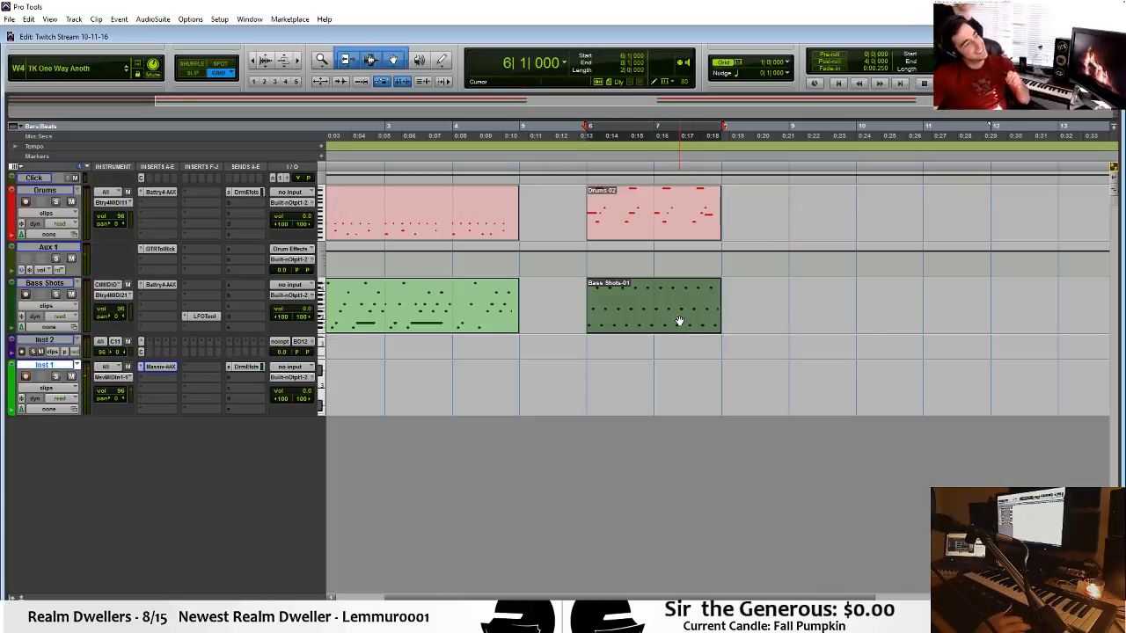
key("ctrl+space")
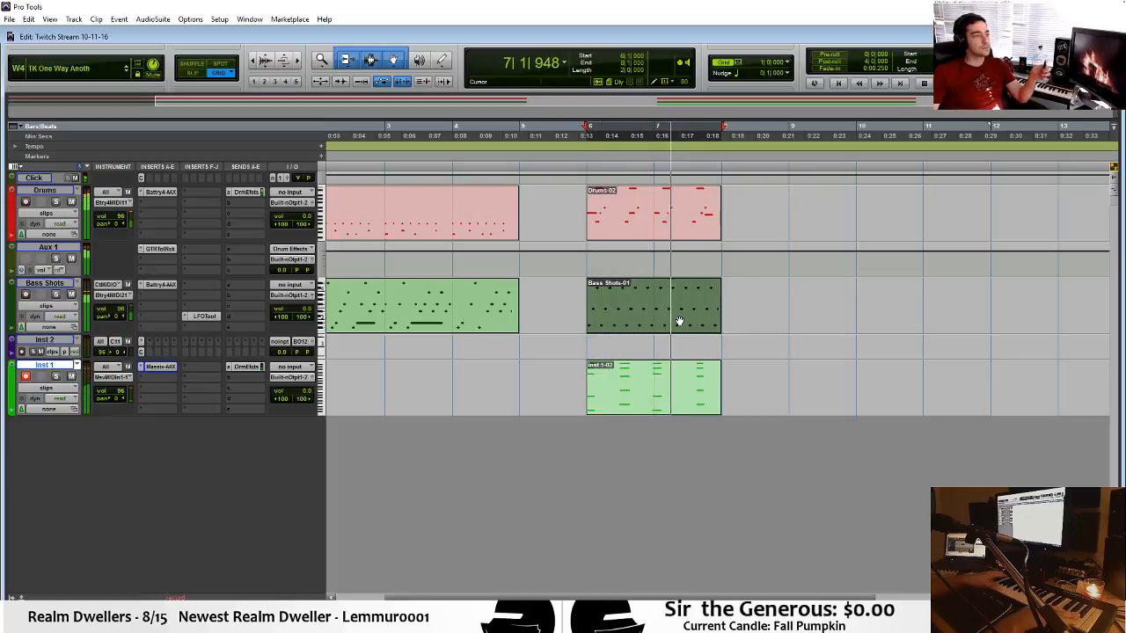
double_click(668, 395)
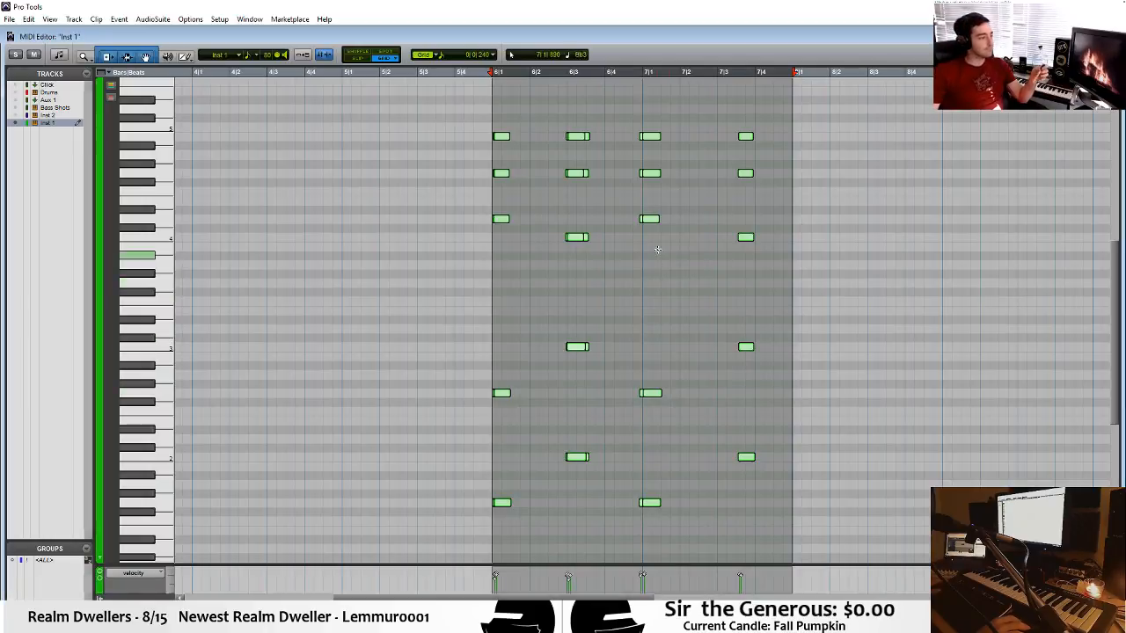
key("Delete")
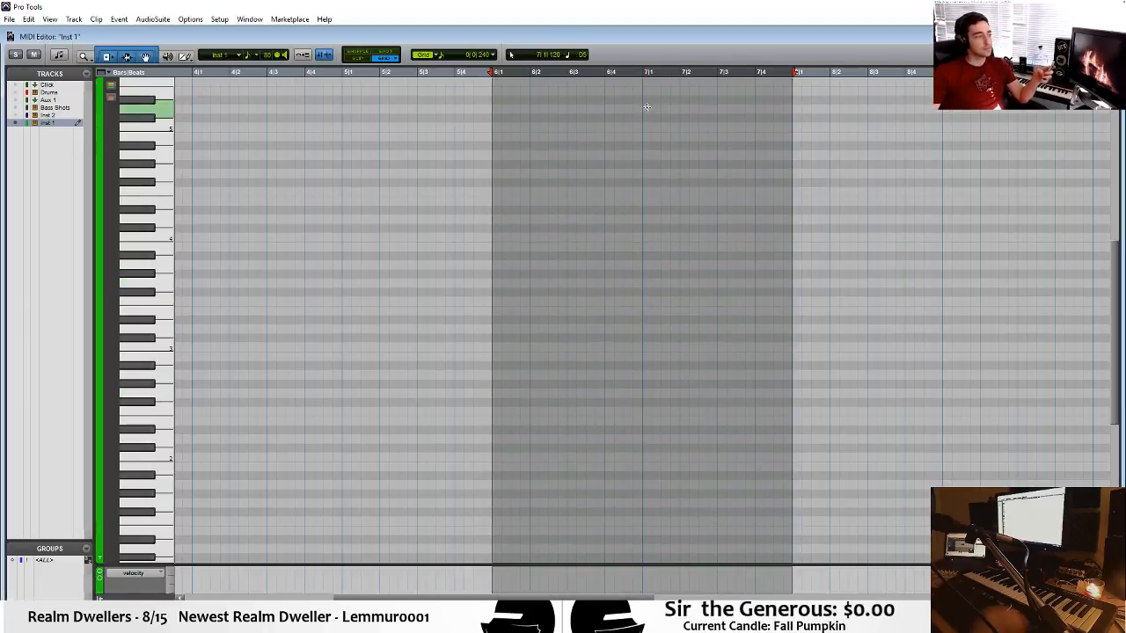
key("ctrl+w")
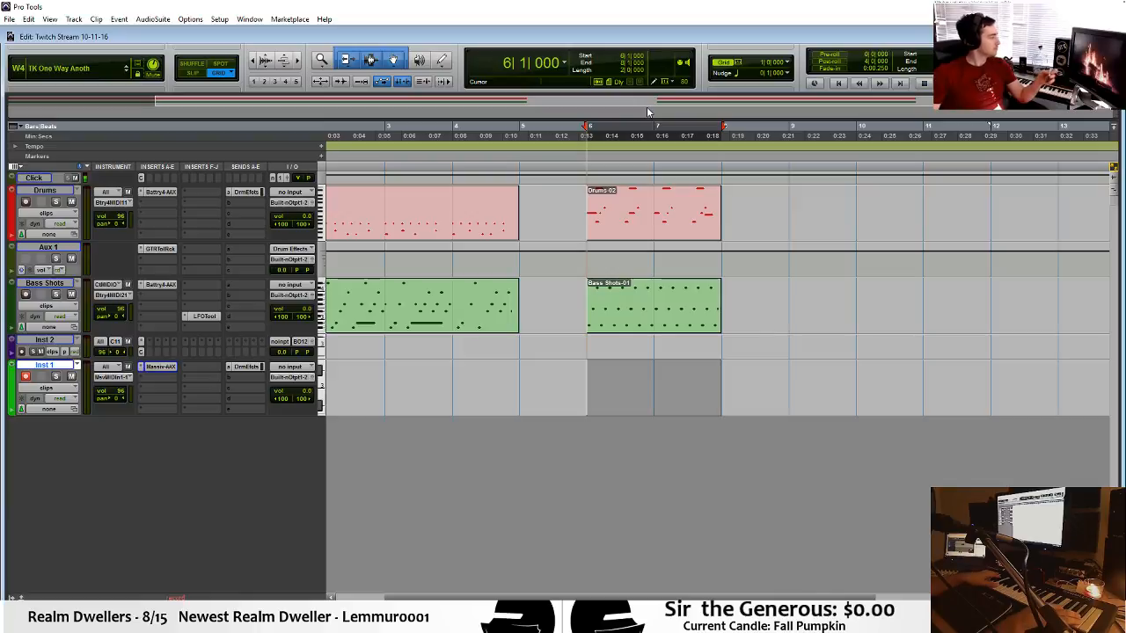
Record a new chord take on Inst 1 from bar 6 to bar 8.
key("ctrl+space")
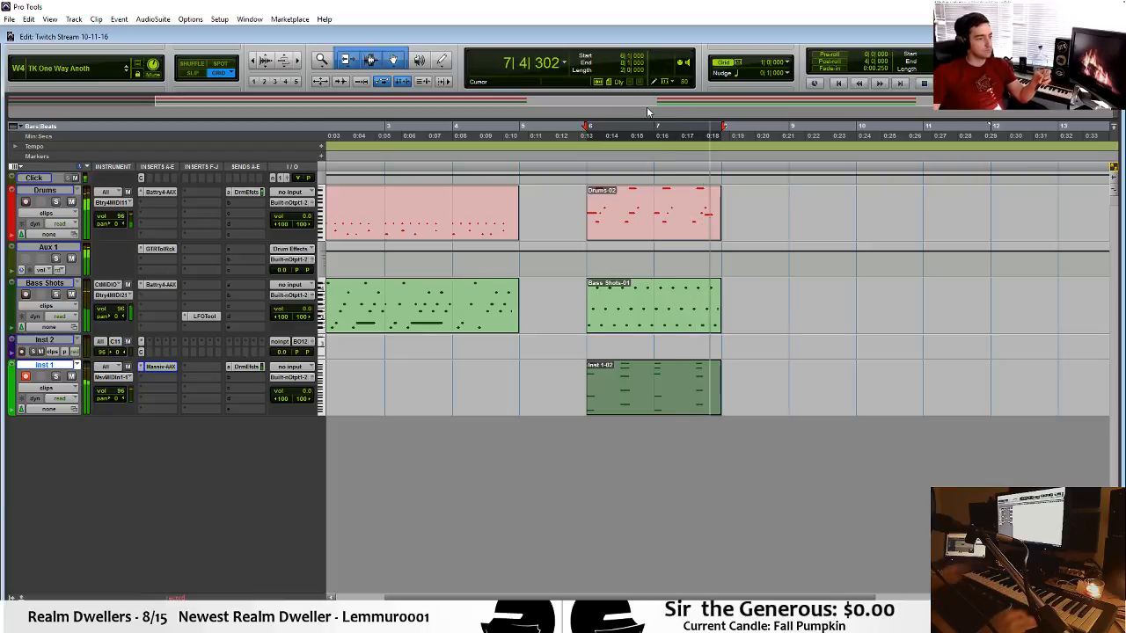
key("space")
left_click(627, 397)
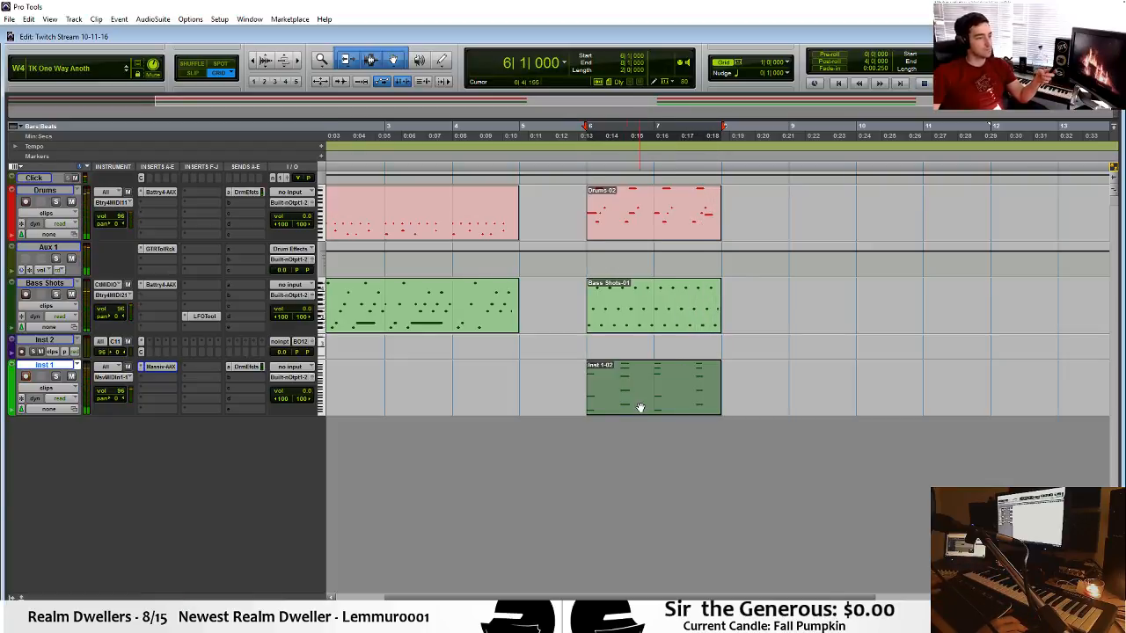
Review the recorded Inst 1 chords in the MIDI Editor by playing from just before bar 6, and close the editor.
double_click(640, 407)
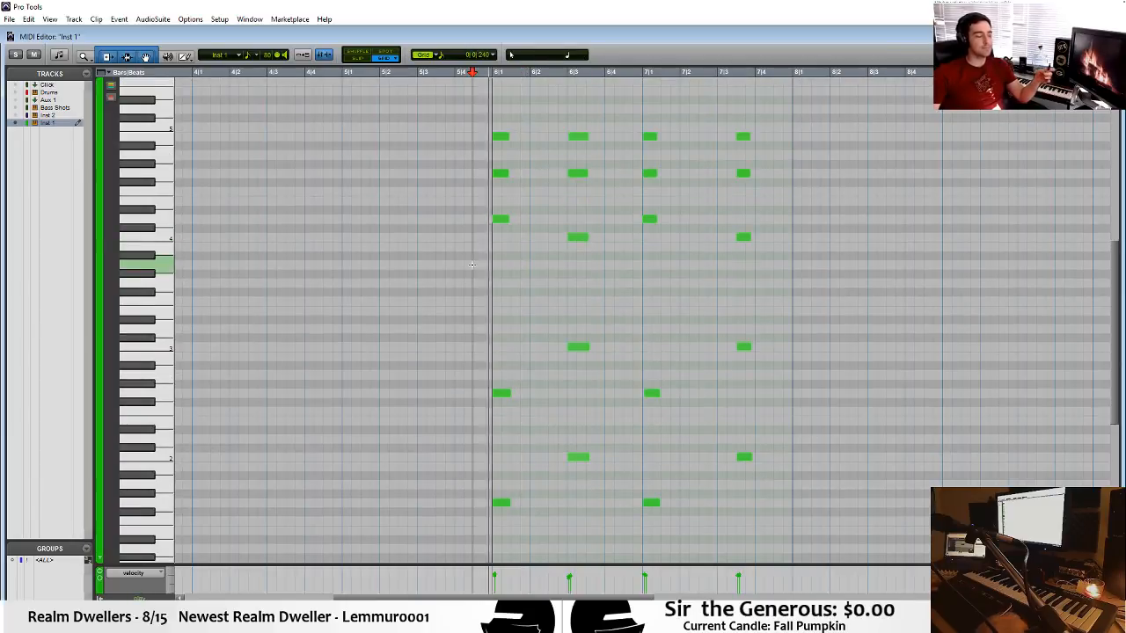
key("space")
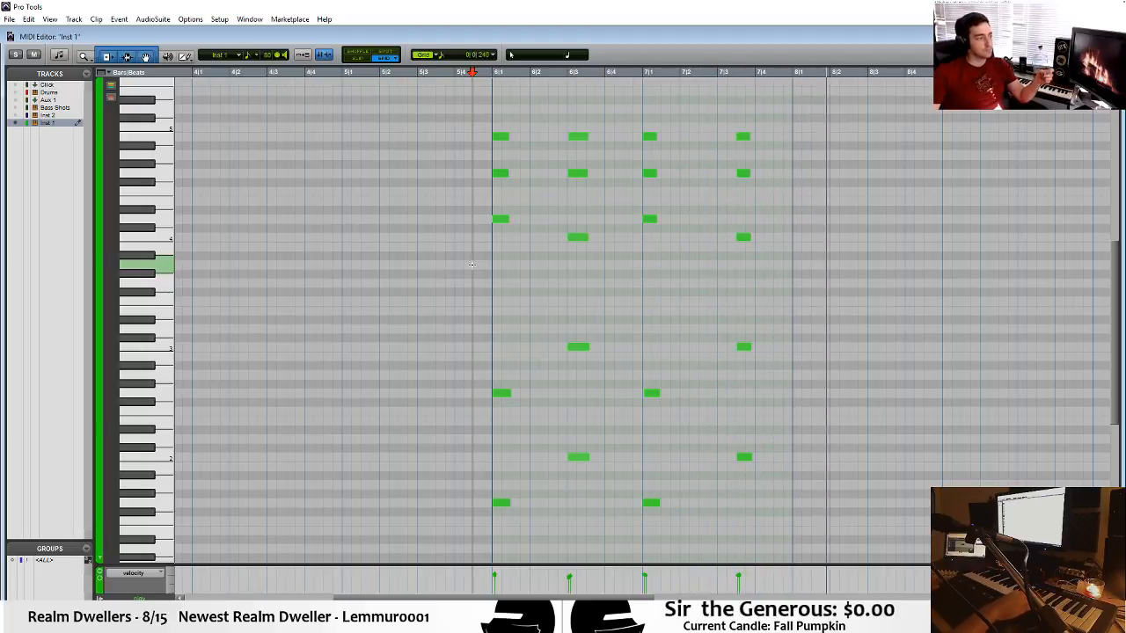
key("space")
key("ctrl+w")
Copy the Inst 1 chord clip and the Drums clip from bar 6 to bar 8.
left_click(653, 410)
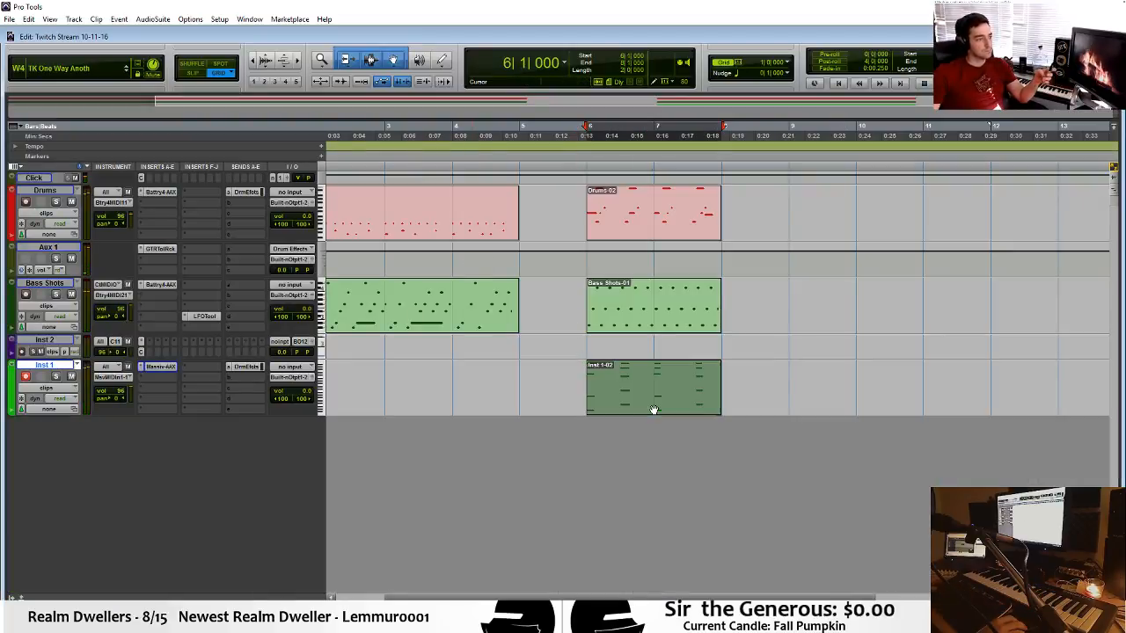
left_click_drag(653, 409, 787, 408)
left_click_drag(663, 227, 822, 254)
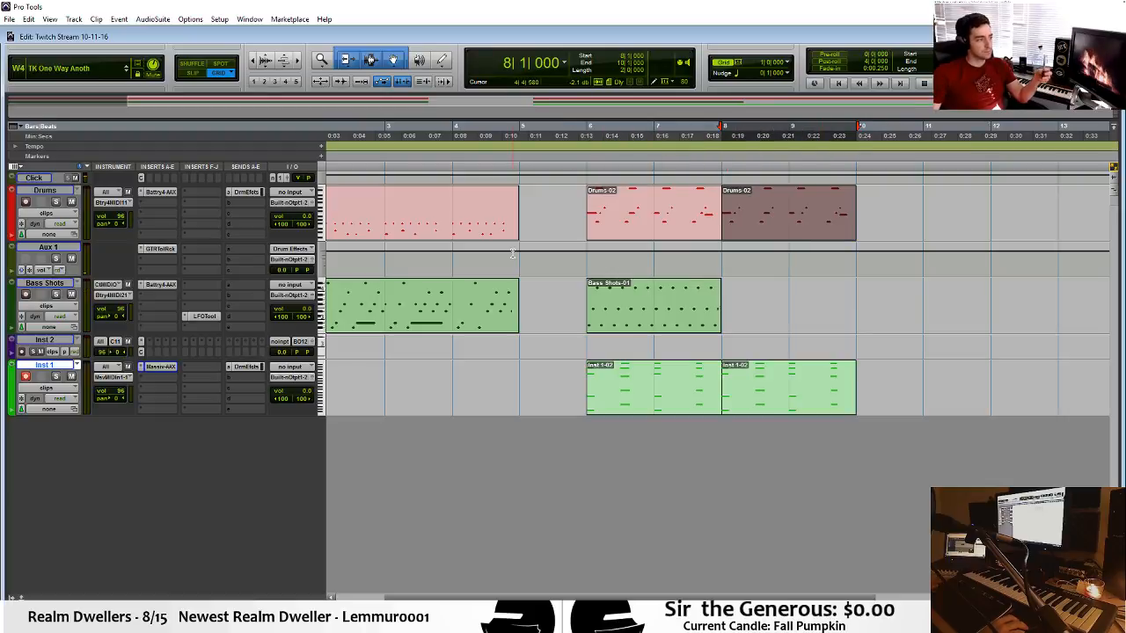
Play back from around bar 5, and open the Drums clip at bar 6 in the MIDI Editor.
left_click(515, 253)
key("space")
double_click(620, 220)
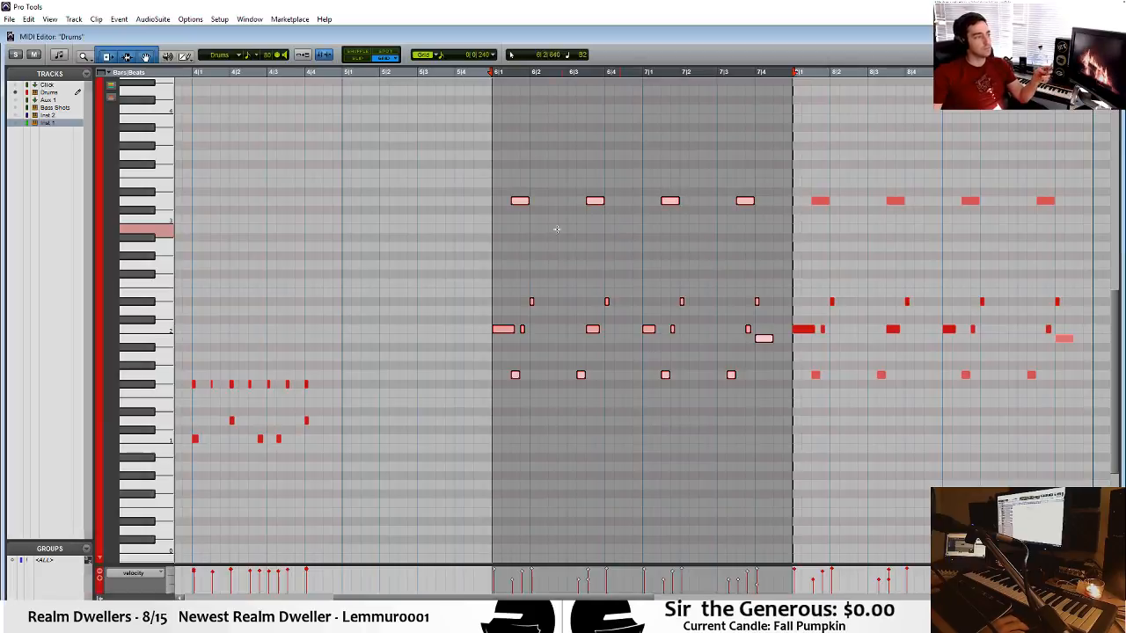
Add a drum note before bar 6, place it at G4 on bar 5 beat 3, and play it back.
left_click(437, 190)
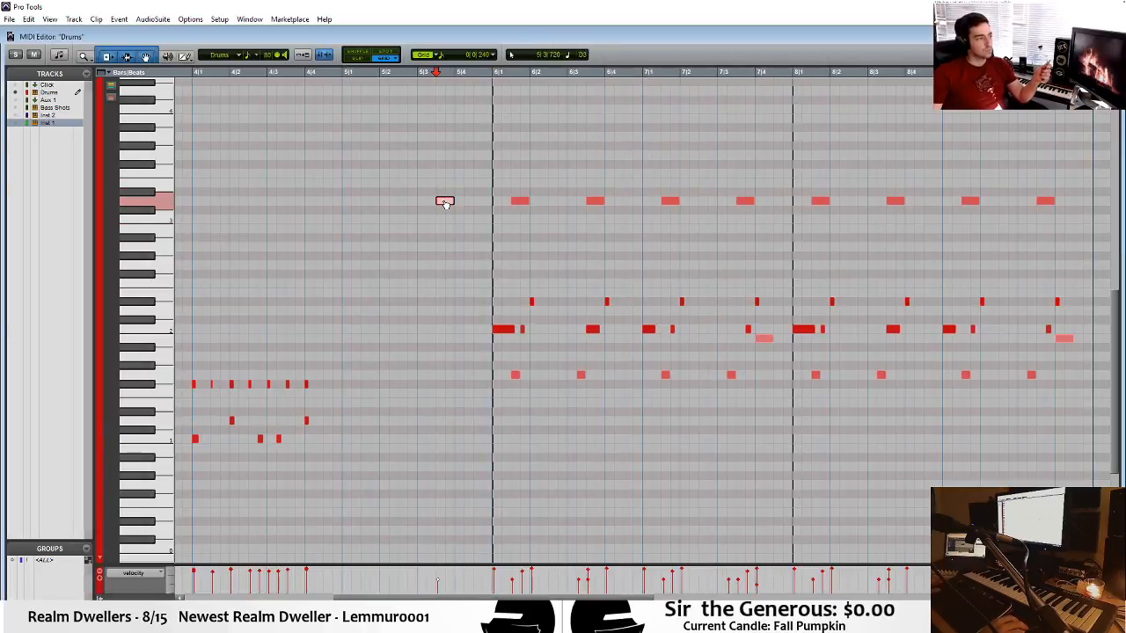
left_click_drag(445, 204, 454, 84)
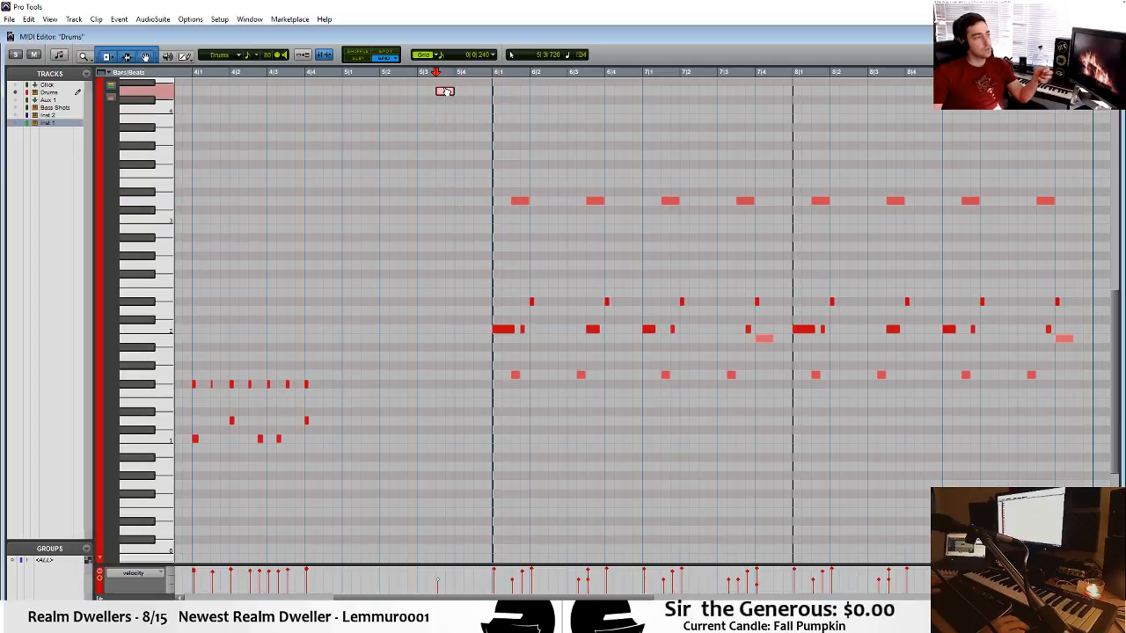
scroll(473, 167, "up", 3)
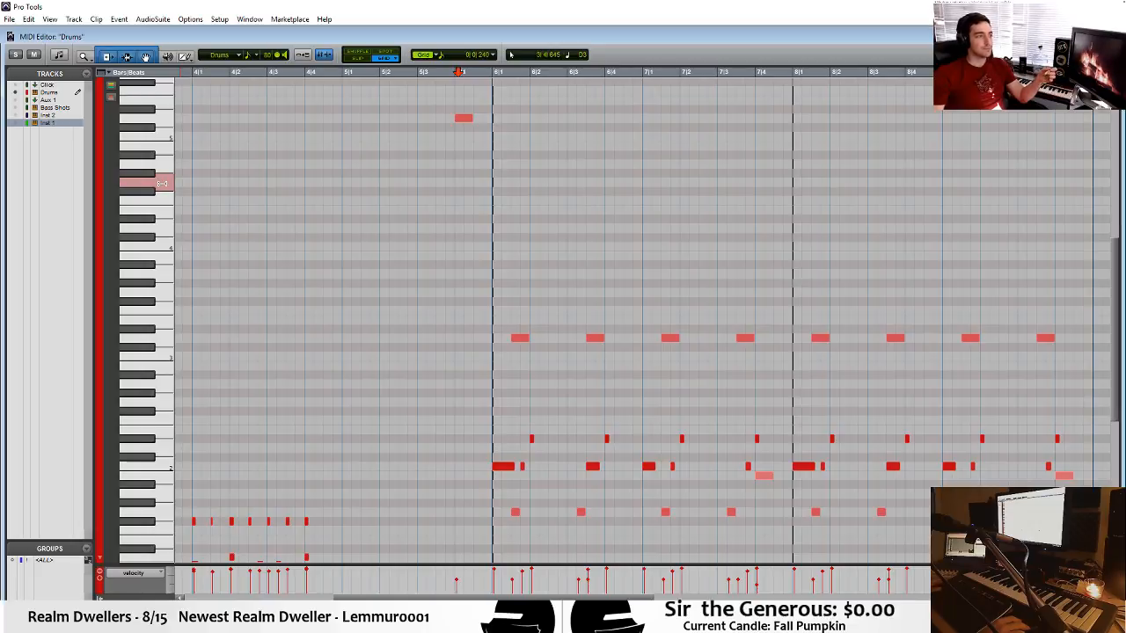
left_click_drag(454, 117, 442, 184)
left_click(377, 202)
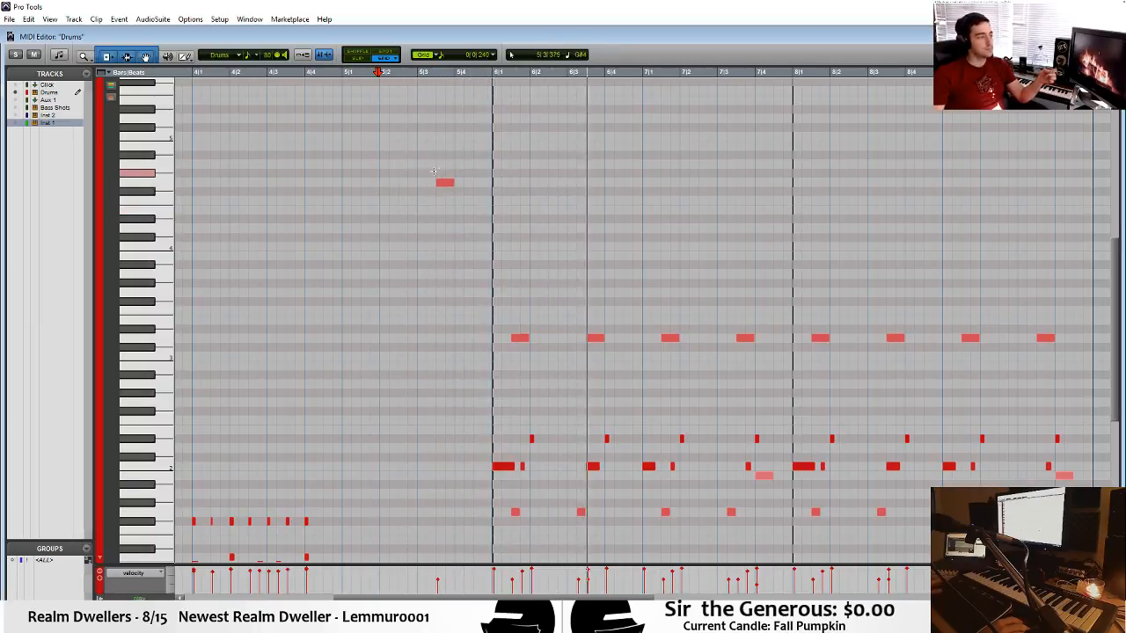
left_click_drag(447, 186, 427, 186)
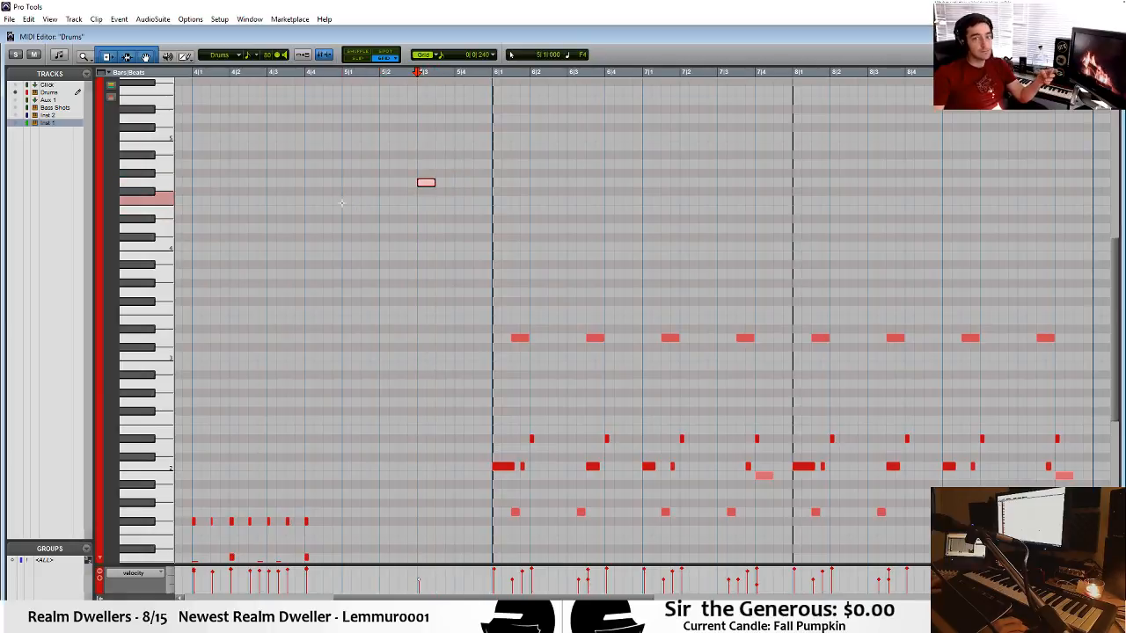
key("space")
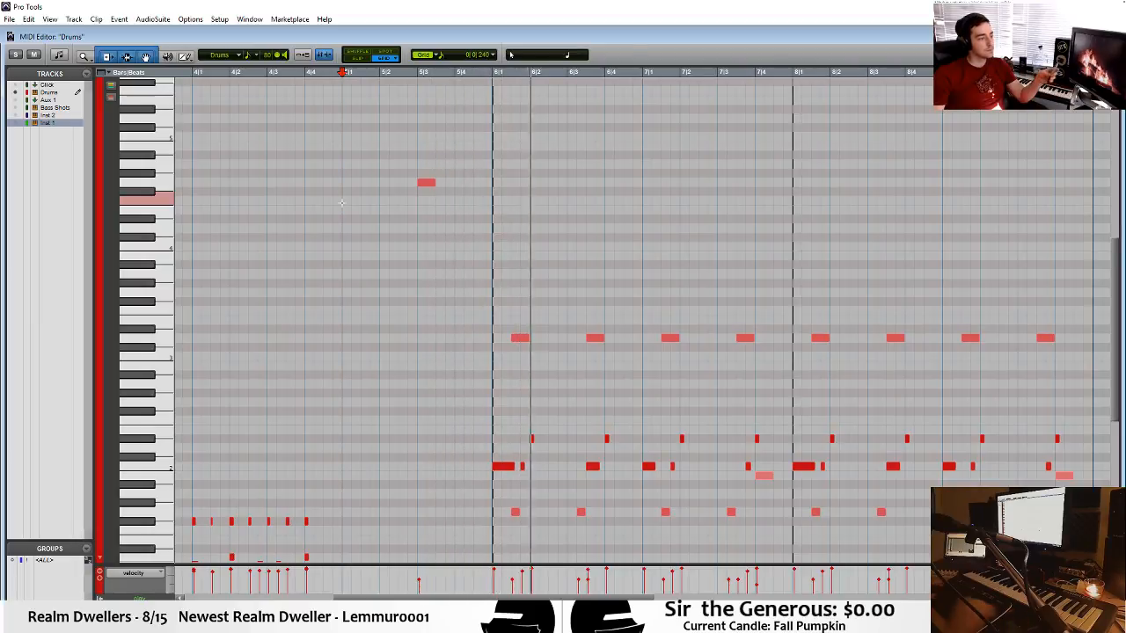
Open the Inst 1 chord clip at bar 6 in the MIDI Editor.
key("ctrl+equal")
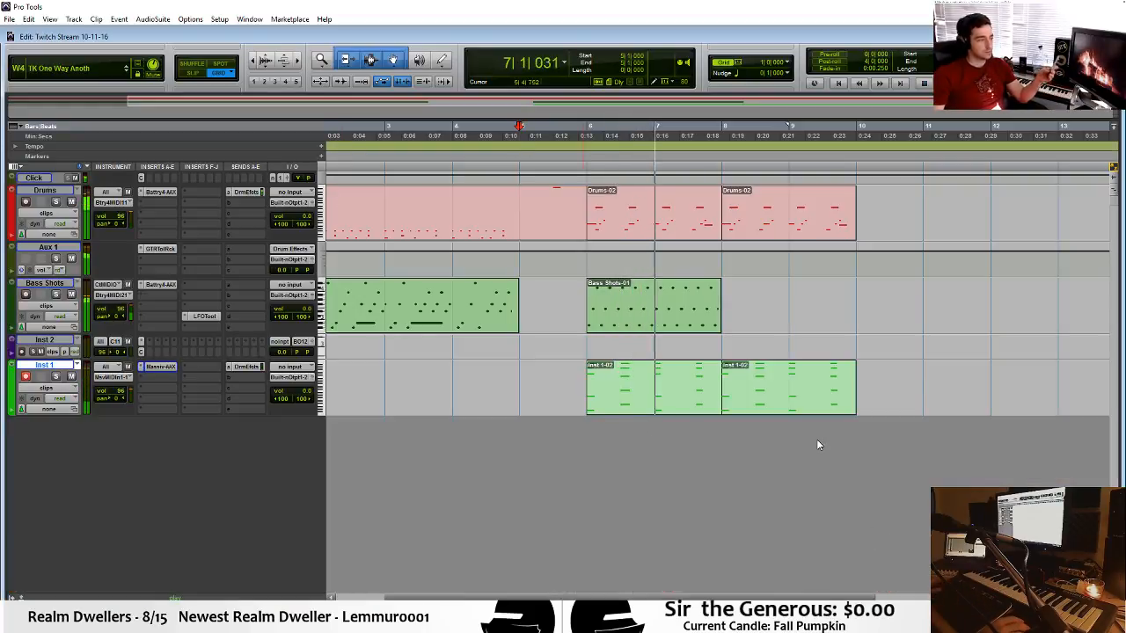
double_click(653, 378)
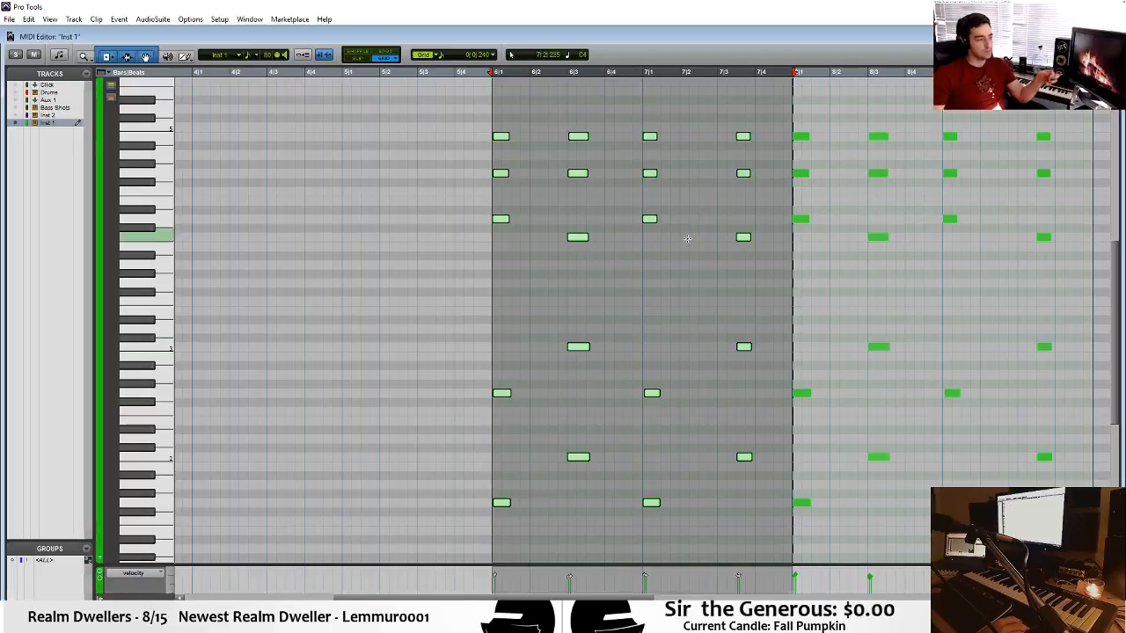
left_click_drag(738, 343, 754, 559)
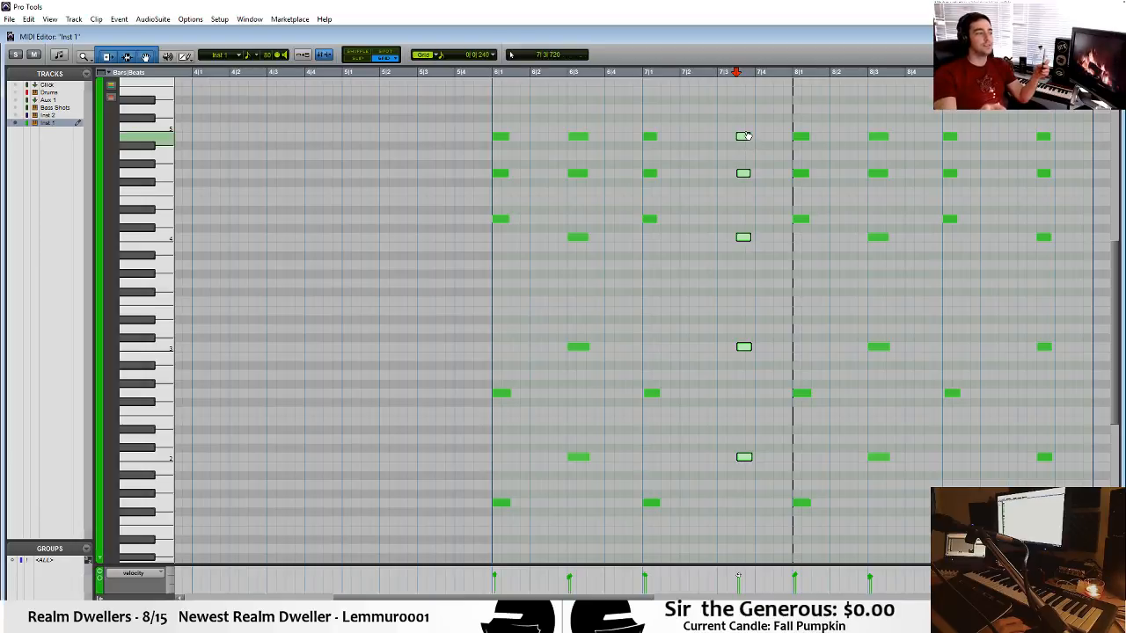
left_click_drag(745, 137, 713, 139)
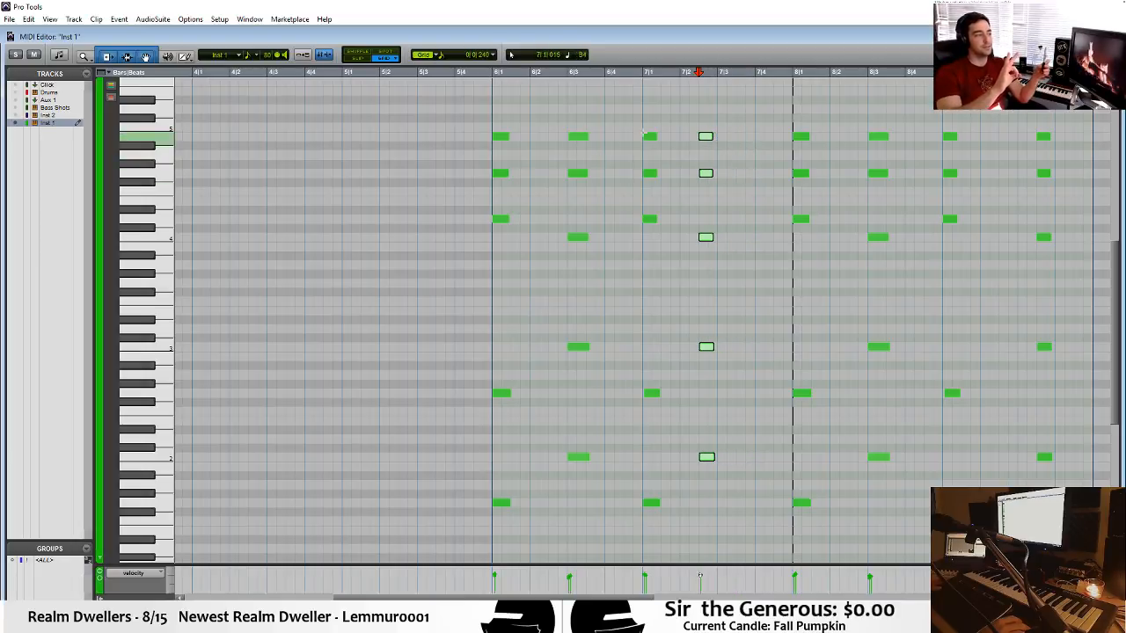
key("ctrl+z")
left_click_drag(679, 93, 657, 483)
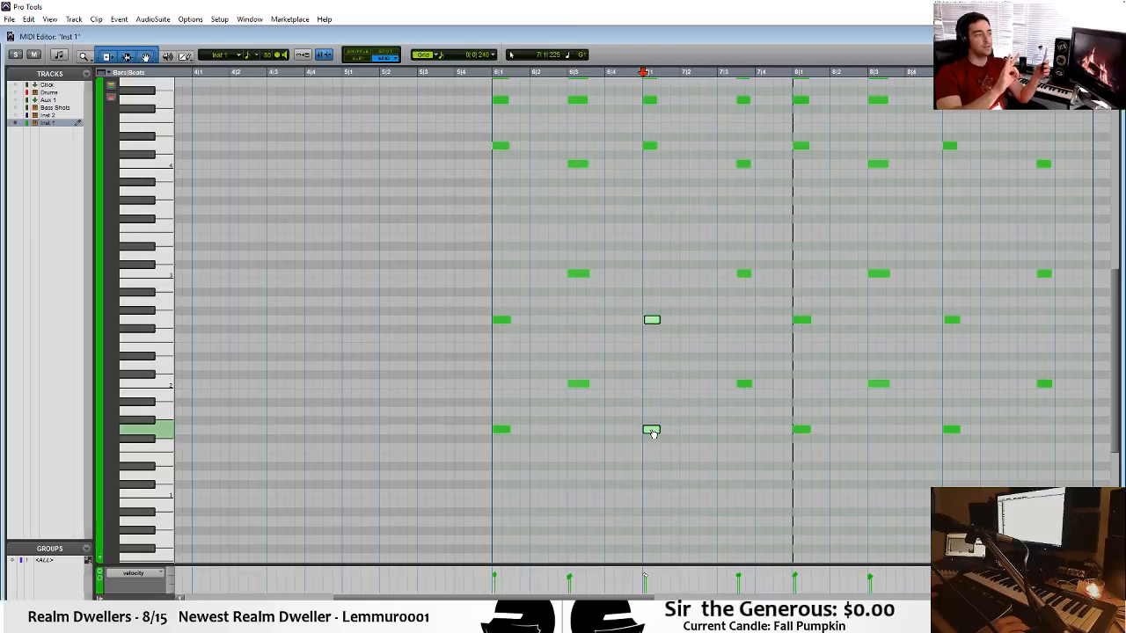
left_click_drag(708, 437, 708, 438)
scroll(706, 458, "up", 3)
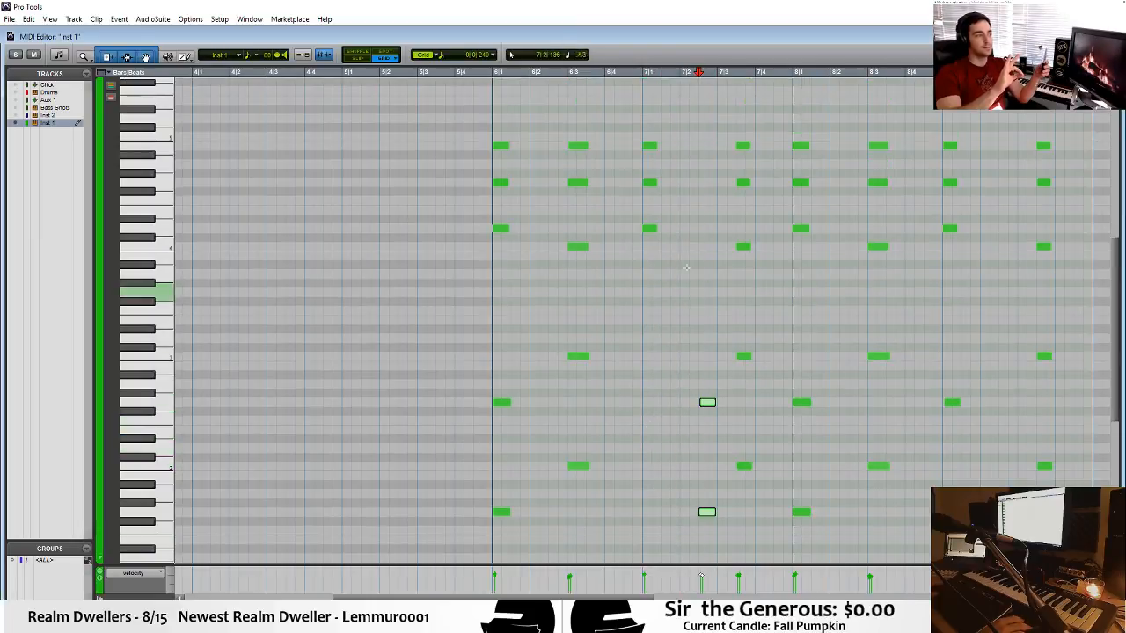
key("ctrl+z")
Move the whole first chord of bar 7 to halfway through beat 2 and play from just before bar 6.
left_click_drag(685, 120, 734, 513)
left_click(485, 341)
key("space")
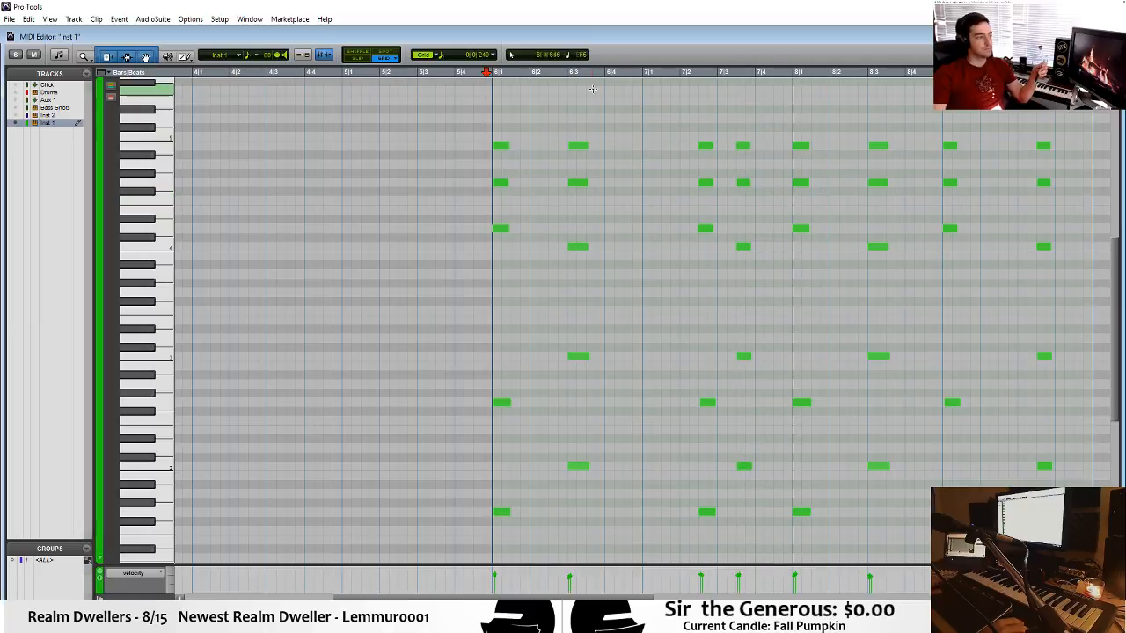
Move the last chord of bar 7 earlier onto beat 3 and play back the change.
left_click_drag(764, 118, 728, 563)
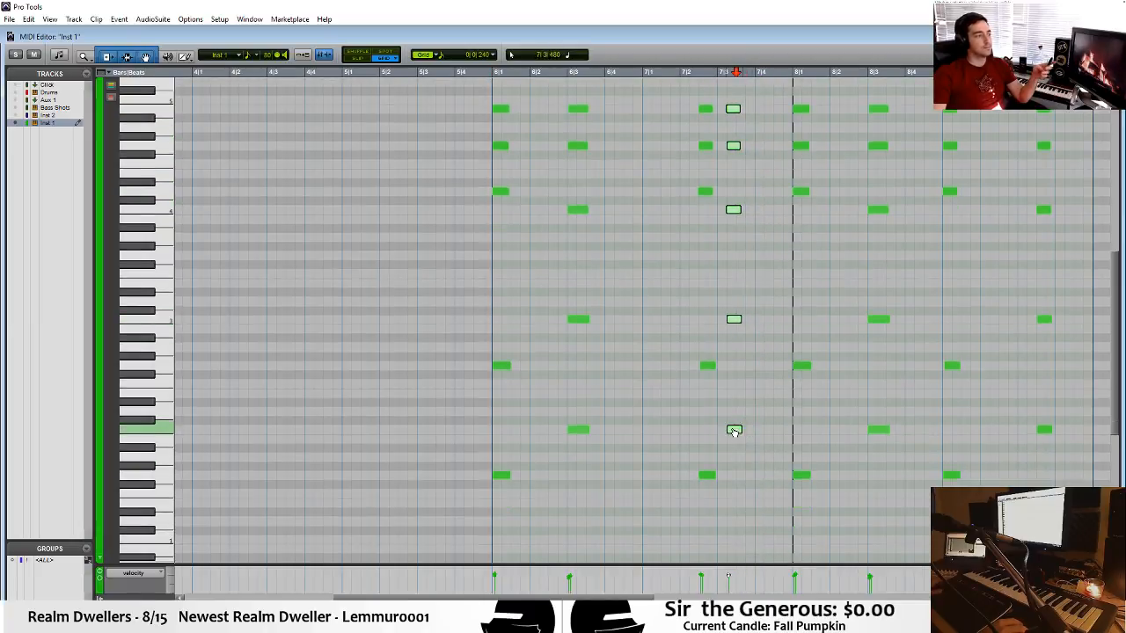
left_click_drag(734, 431, 723, 431)
left_click(602, 326)
key("space")
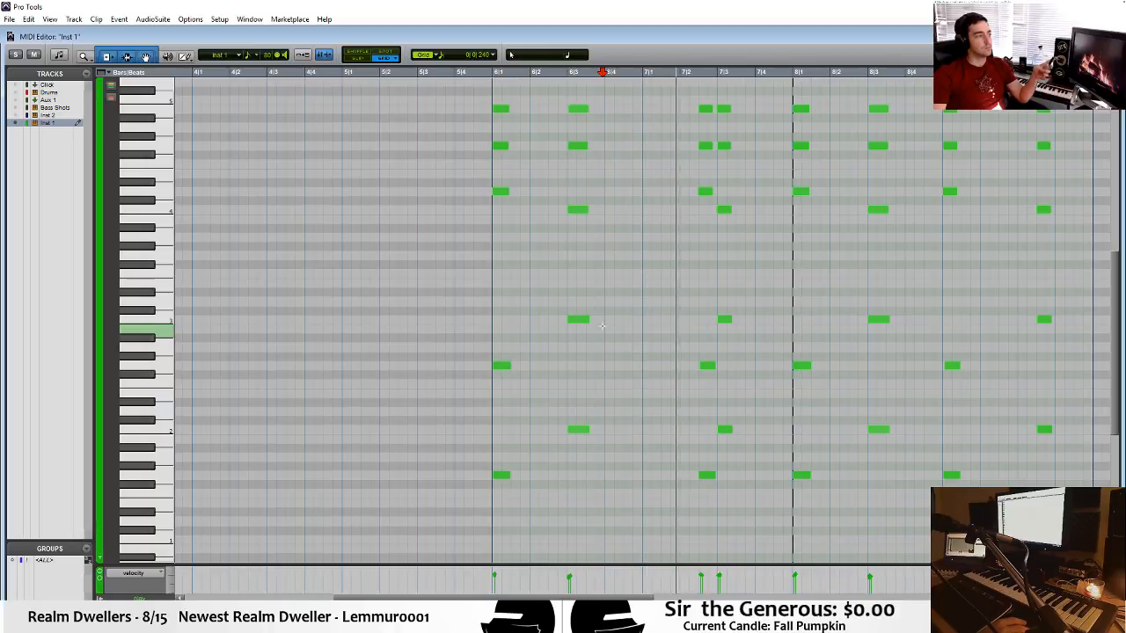
left_click(419, 179)
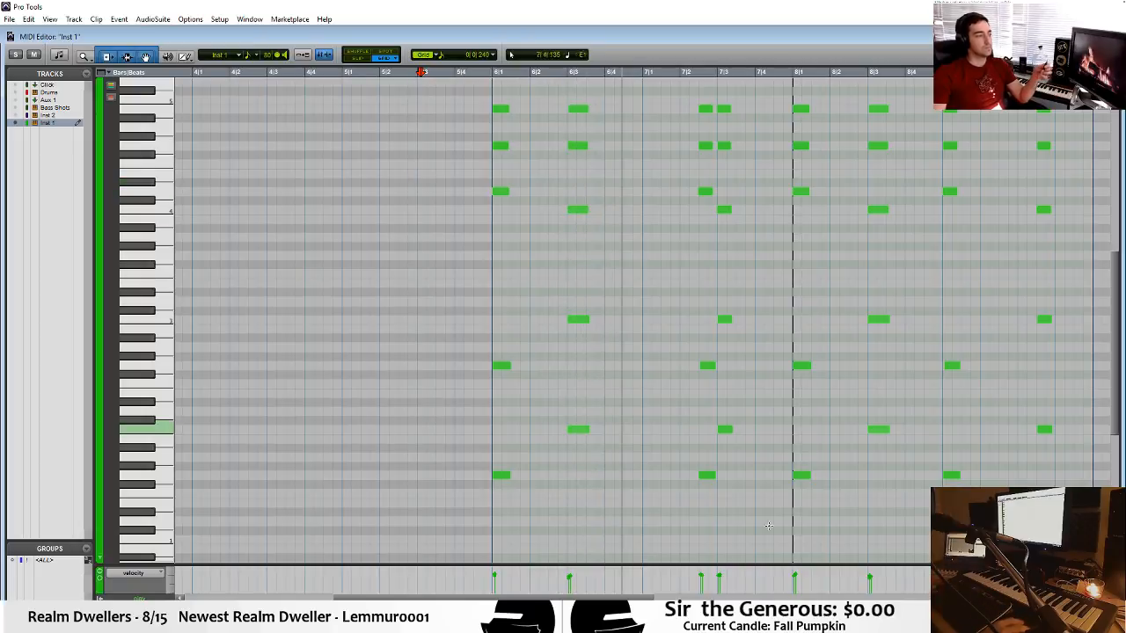
Move the second chord of bar 6 earlier to halfway through beat 2 and play back from bar 5 beat 4.
left_click_drag(613, 452, 540, 100)
scroll(576, 119, "up", 1)
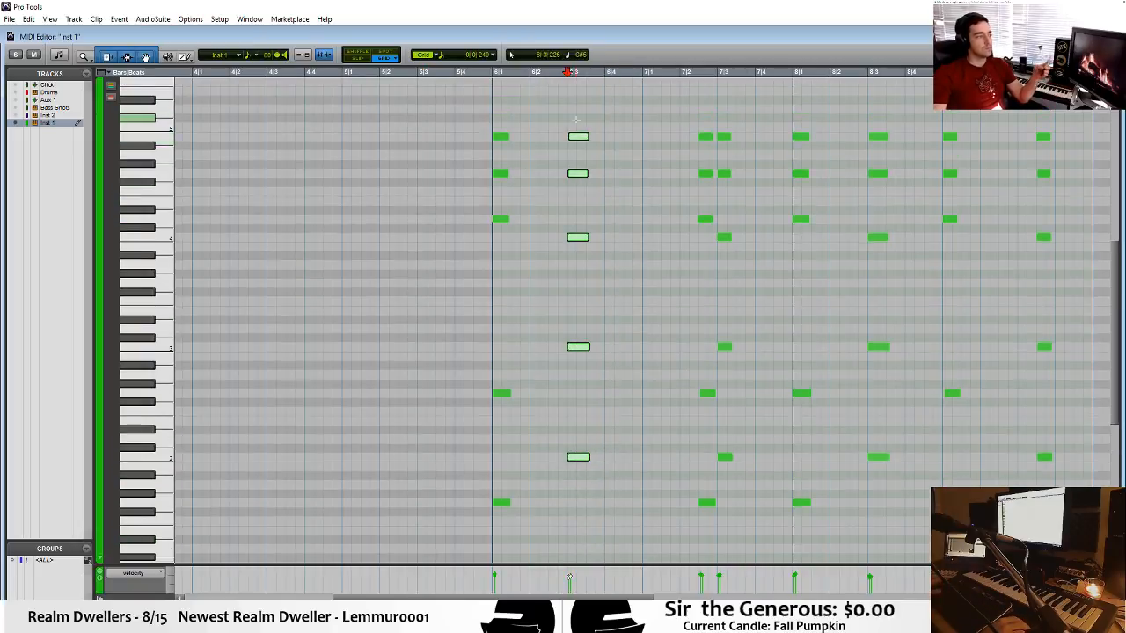
left_click_drag(568, 139, 548, 139)
left_click(459, 103)
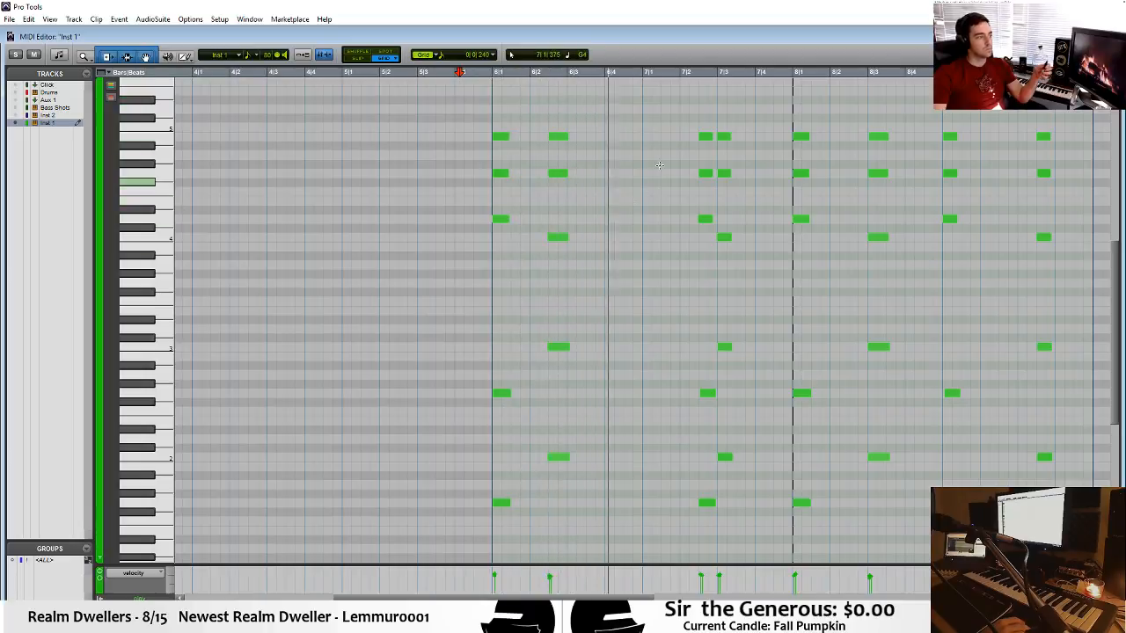
Move the chord halfway through bar 7 beat 2 back to the start of bar 7 and play from bar 6.
left_click_drag(677, 88, 660, 507)
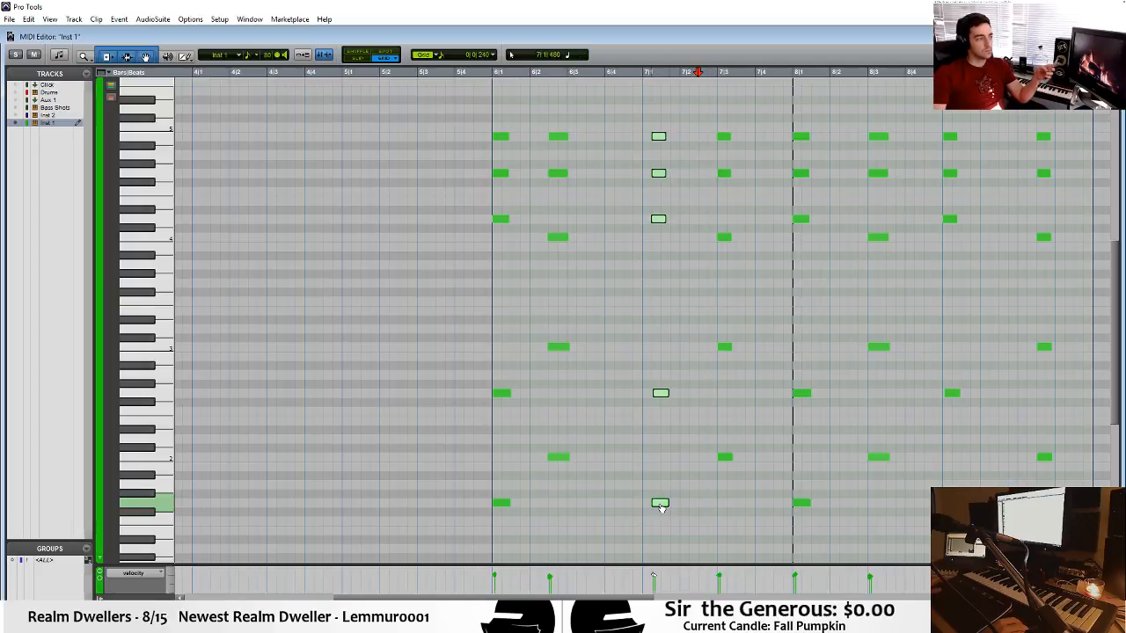
left_click(307, 154)
left_click(497, 205)
key("space")
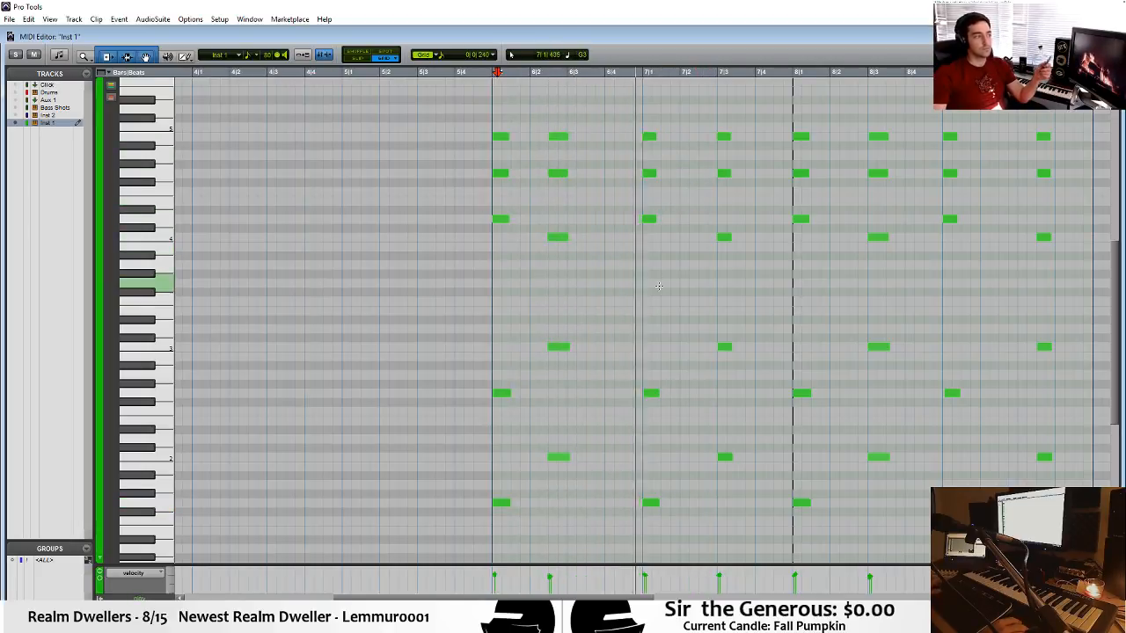
Lower the top two notes of the chord on bar 7 beat 3 to A4 and E4, and audition them.
left_click(722, 137)
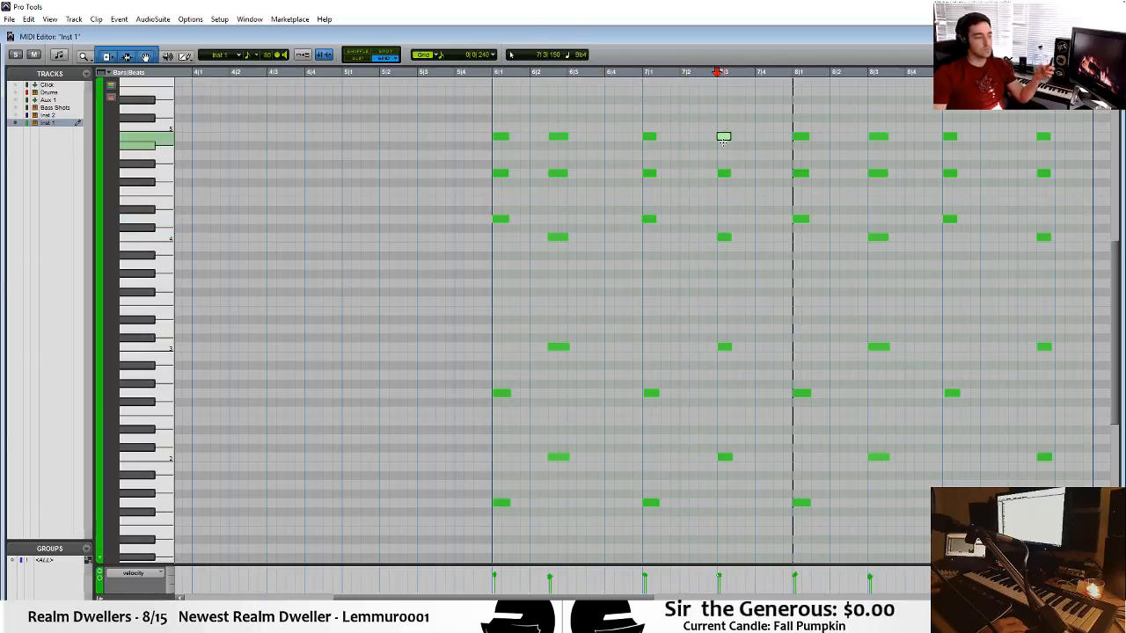
left_click_drag(727, 143, 726, 186)
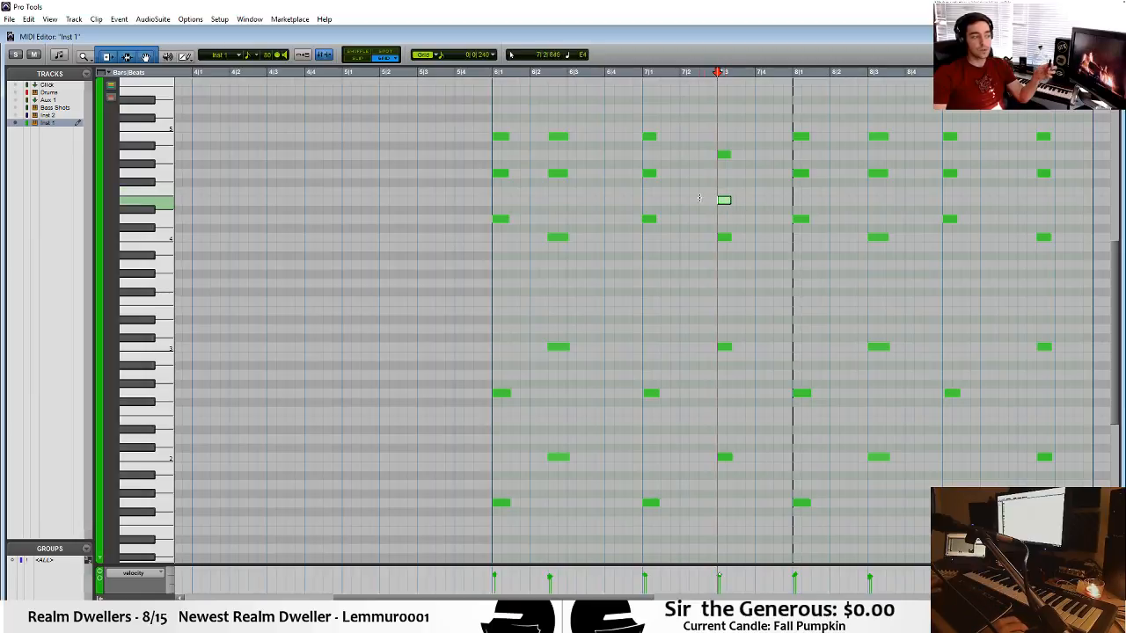
left_click(689, 192)
key("space")
Lower the two bass notes of the chord on bar 7 beat 3 to A2 and A1, and play from bar 7.
left_click_drag(688, 326, 737, 458)
key("space")
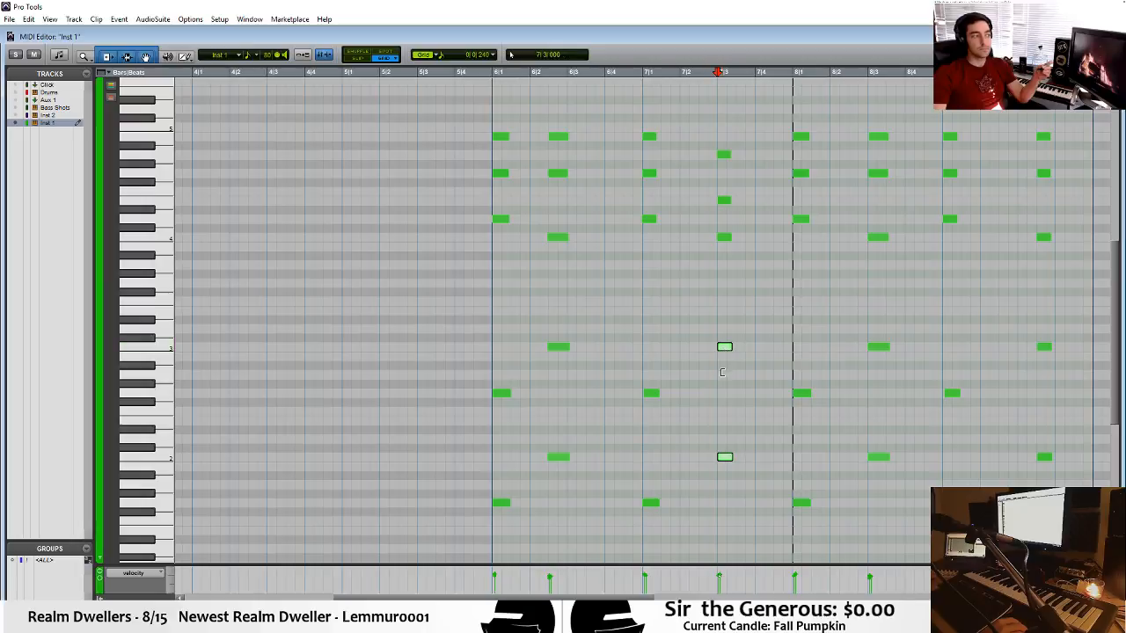
left_click_drag(726, 346, 727, 374)
left_click(640, 314)
key("space")
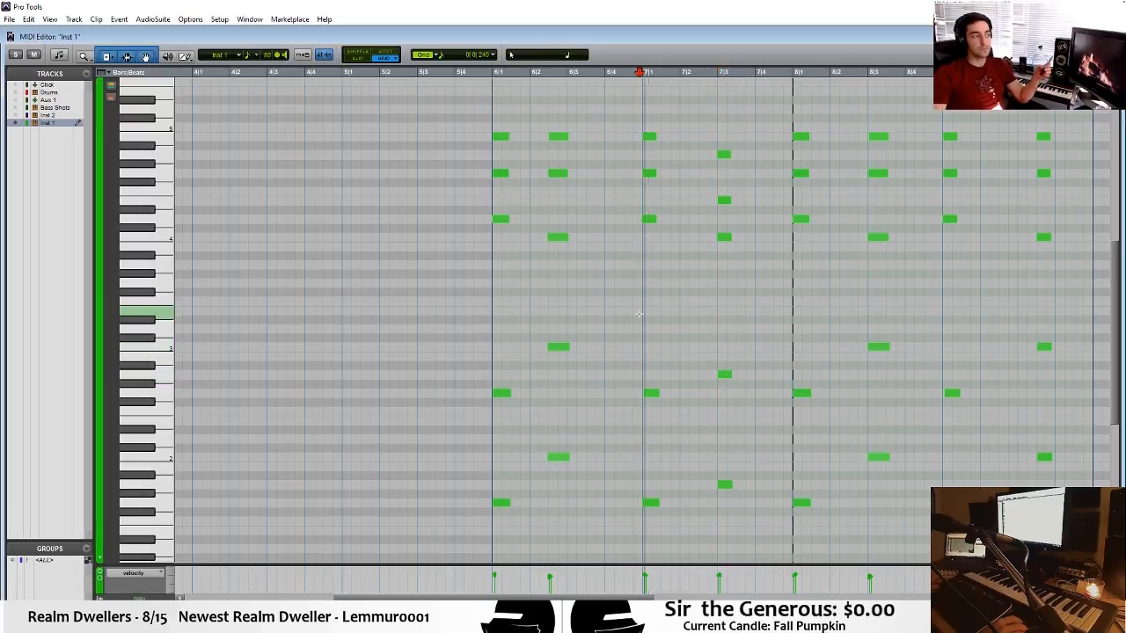
key("space")
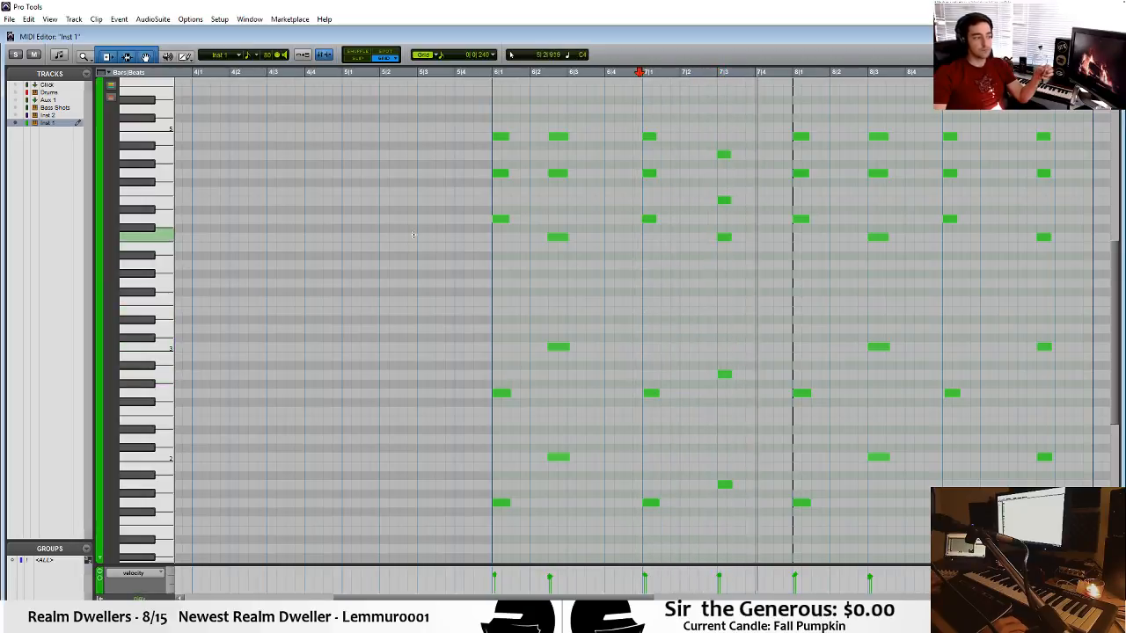
Play back the revised chord progression from around bar 5 beat 3.
left_click(426, 170)
key("space")
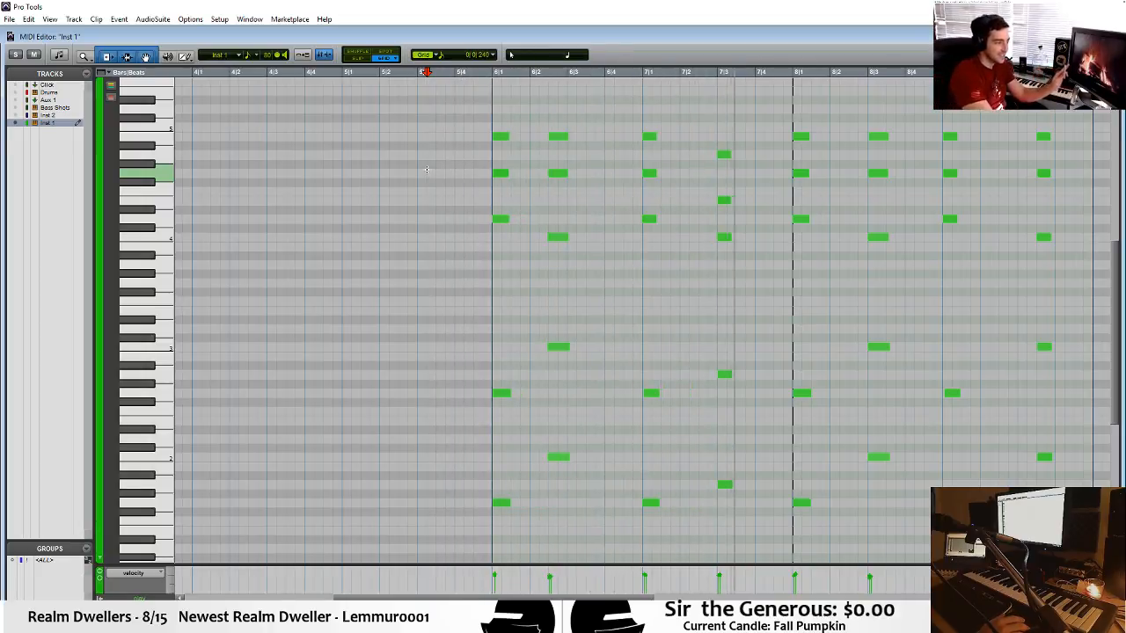
key("space")
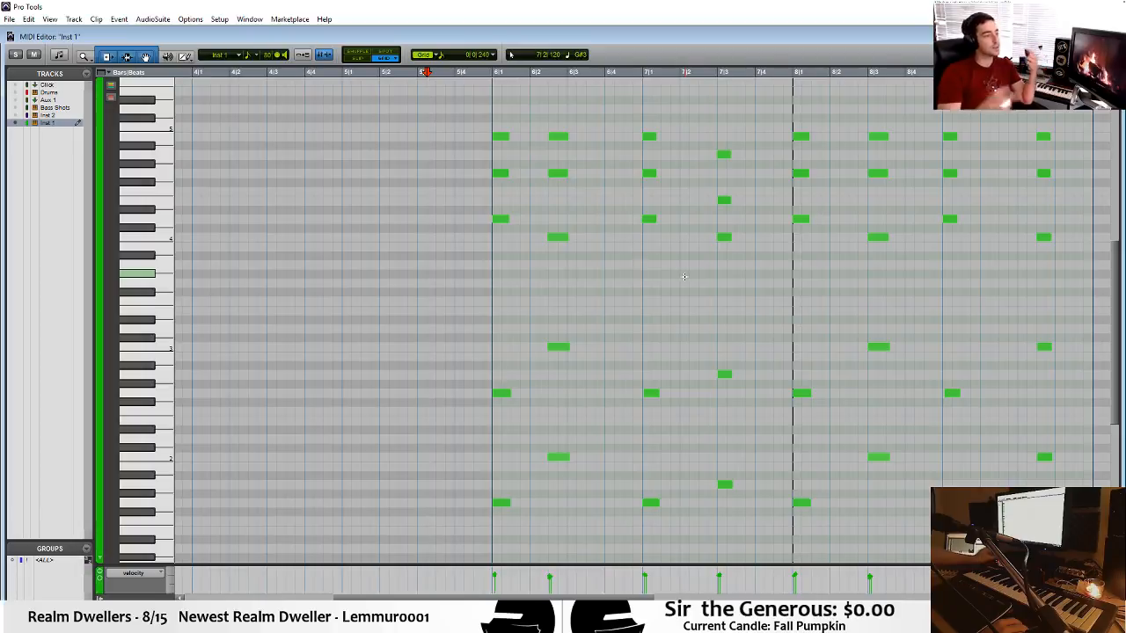
key("space")
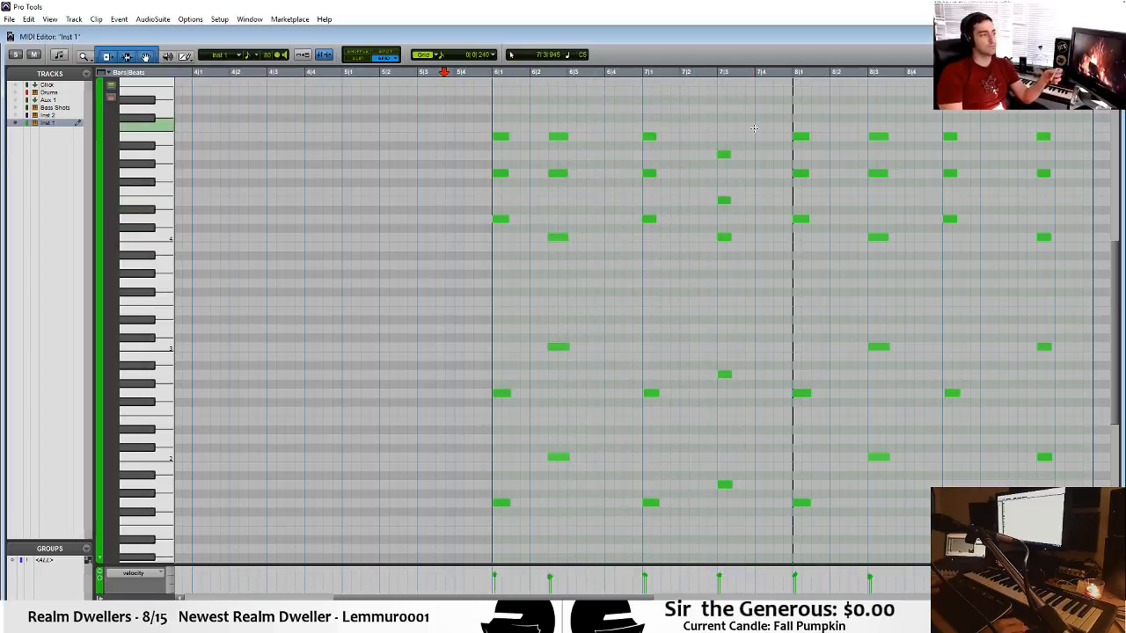
Nudge the last chord of bar 7 earlier to halfway through beat 2 and play back from bar 5 beat 2.
left_click_drag(753, 133, 724, 487)
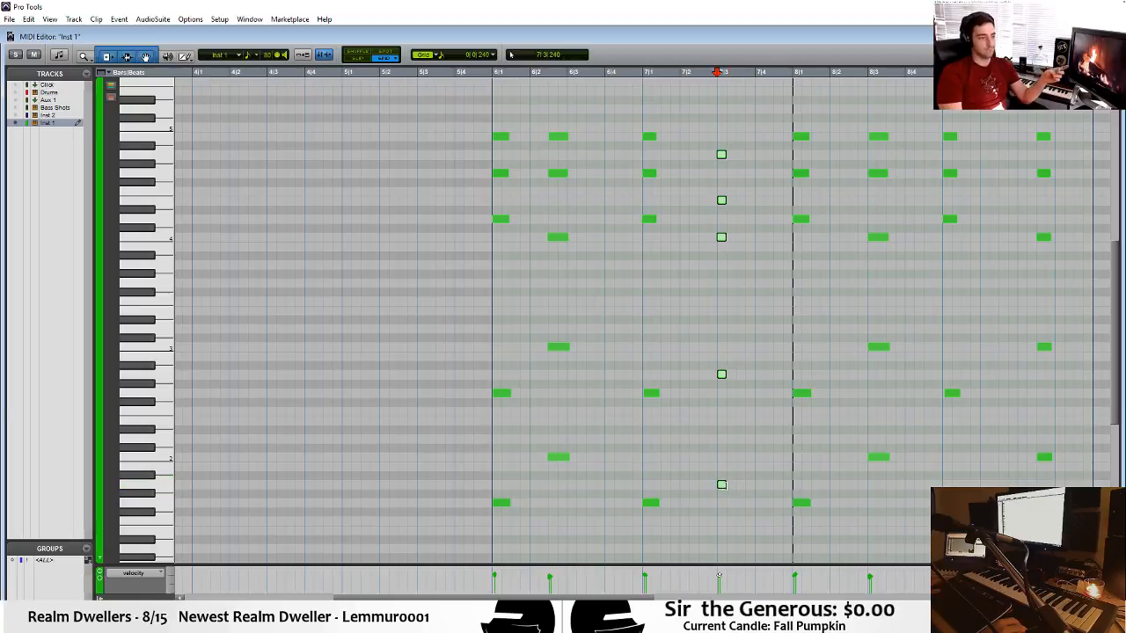
key("KP_Subtract")
key("KP_Subtract")
left_click(378, 300)
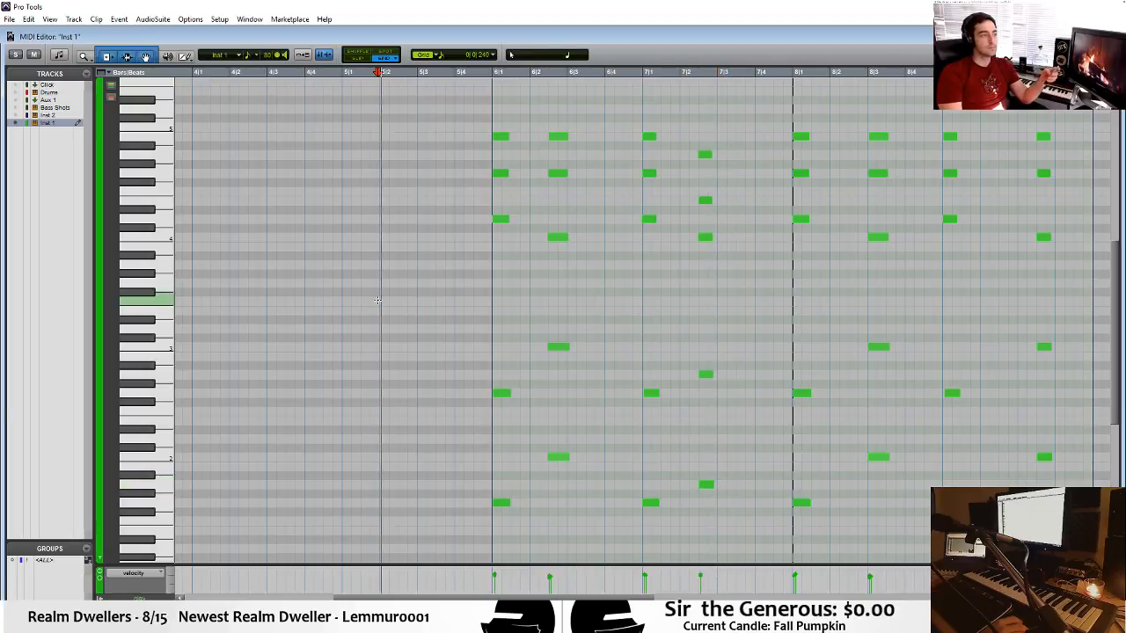
key("space")
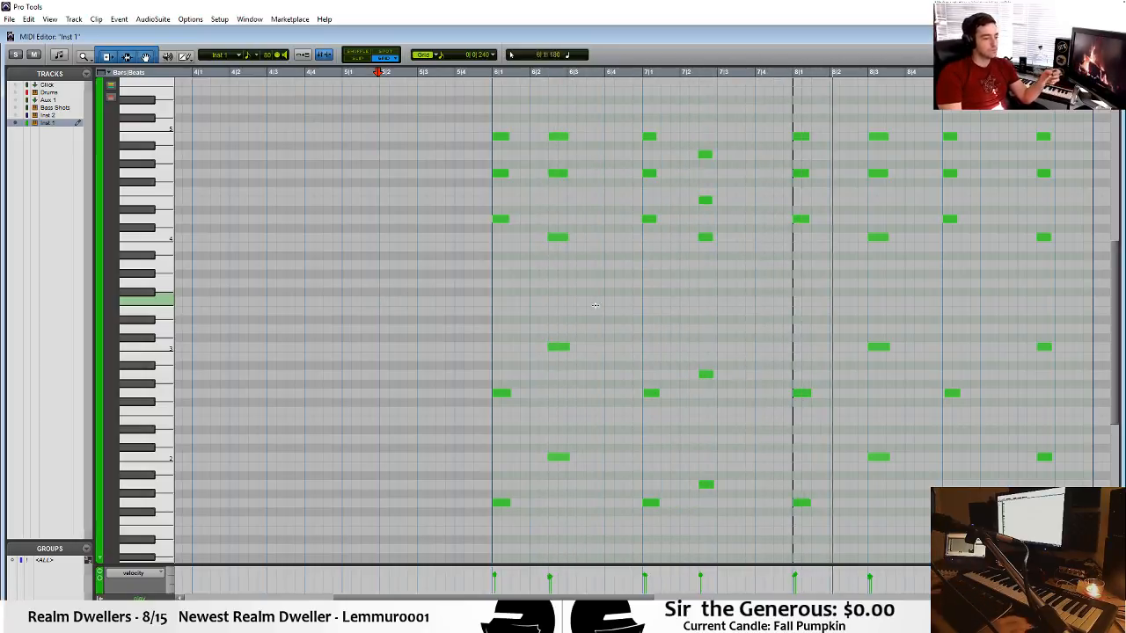
key("space")
Close the MIDI Editor and delete the copied Inst 1 clip at bar 8.
key("ctrl+w")
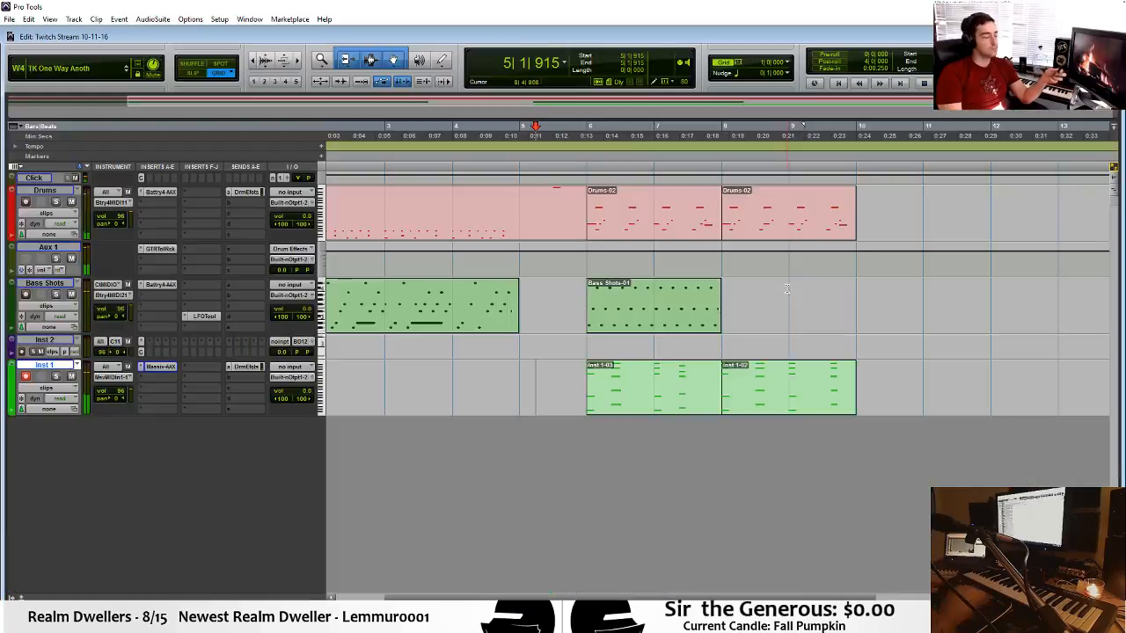
left_click(746, 398)
key("Delete")
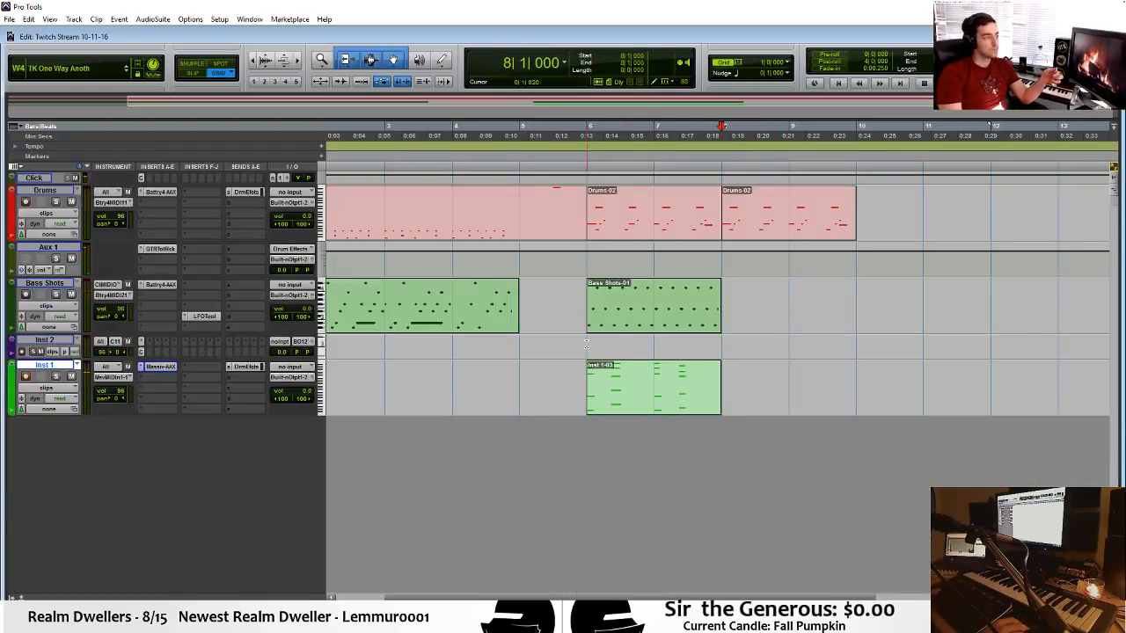
Open the Bass Shots clip at bar 6 in the MIDI Editor and play from just before bar 6.
double_click(611, 321)
left_click(492, 393)
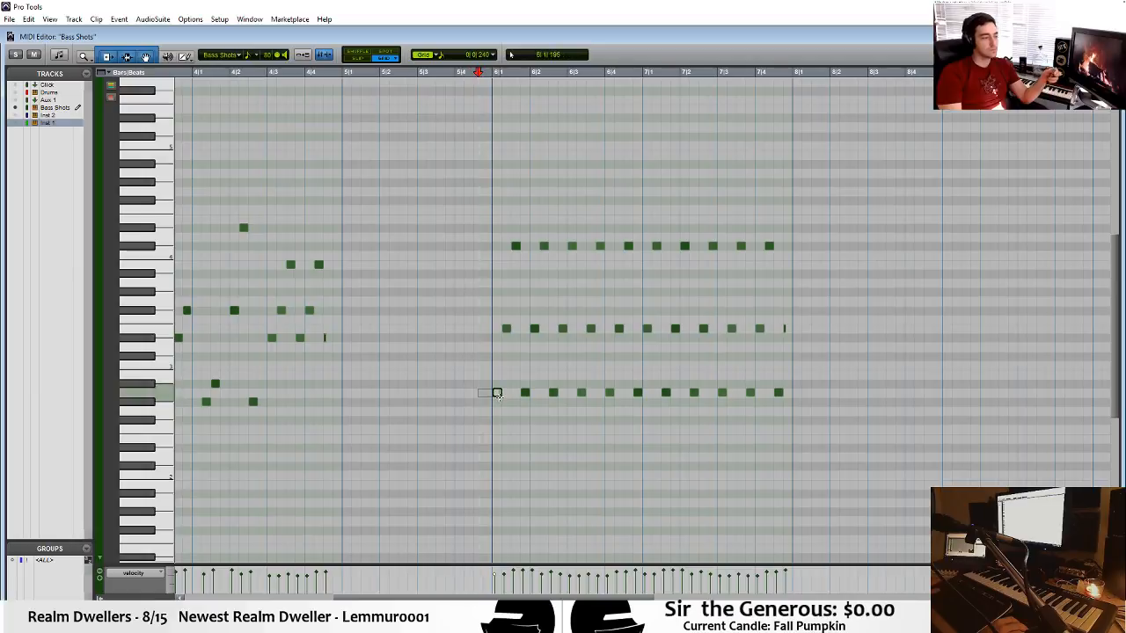
key("space")
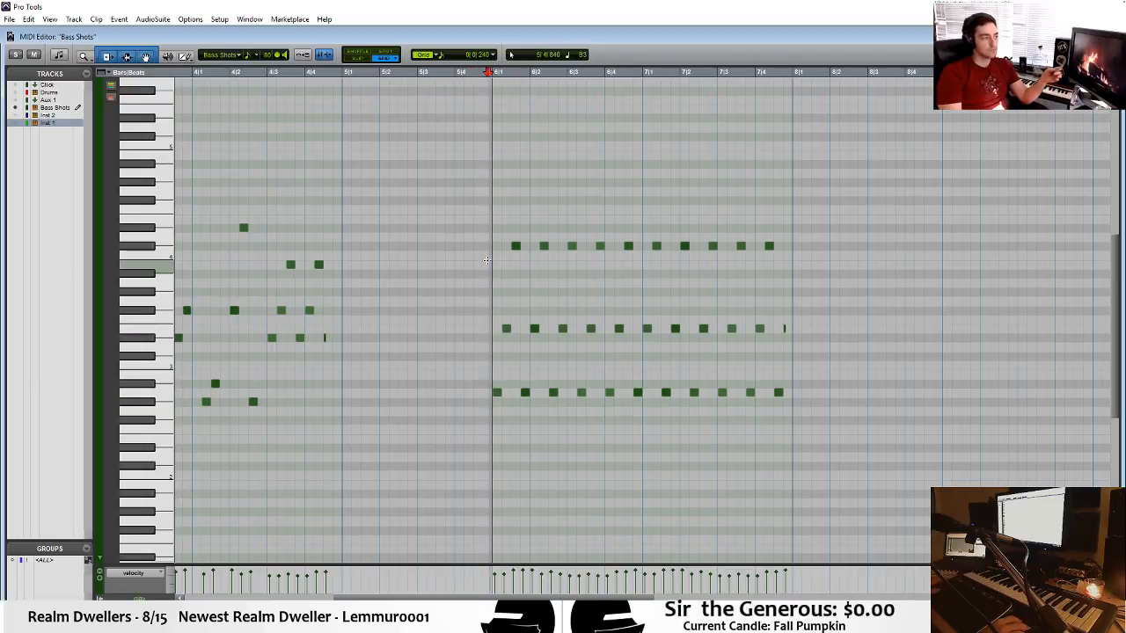
Delete the bar 7 notes from the lower two rows of the Bass Shots clip and play back from bar 6.
key("space")
left_click_drag(491, 262, 501, 338)
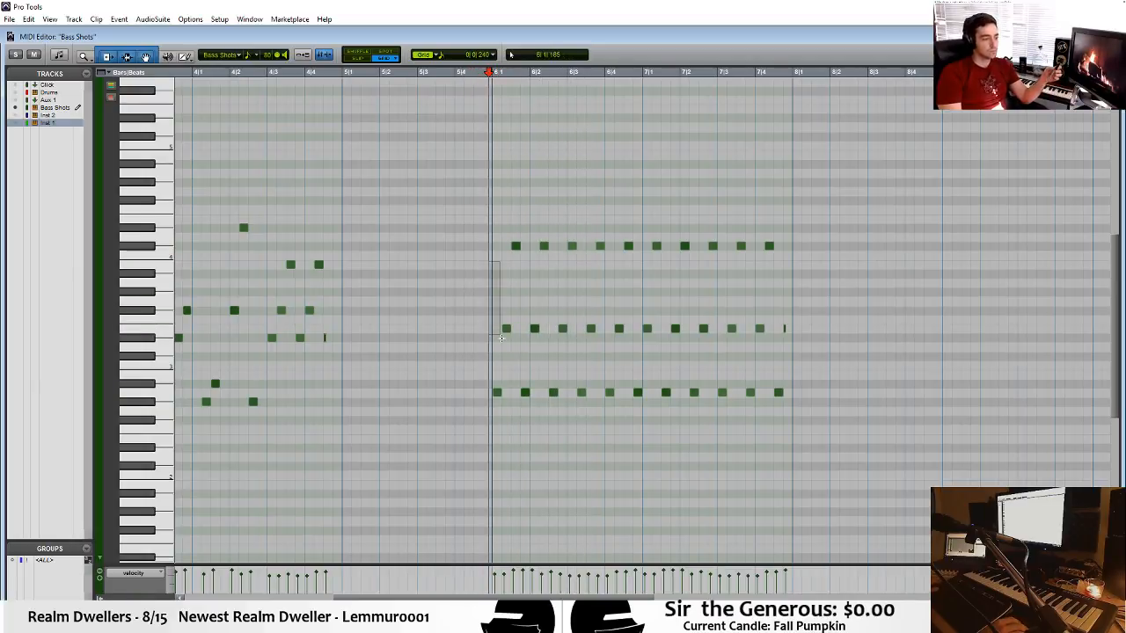
key("space")
key("ctrl+]")
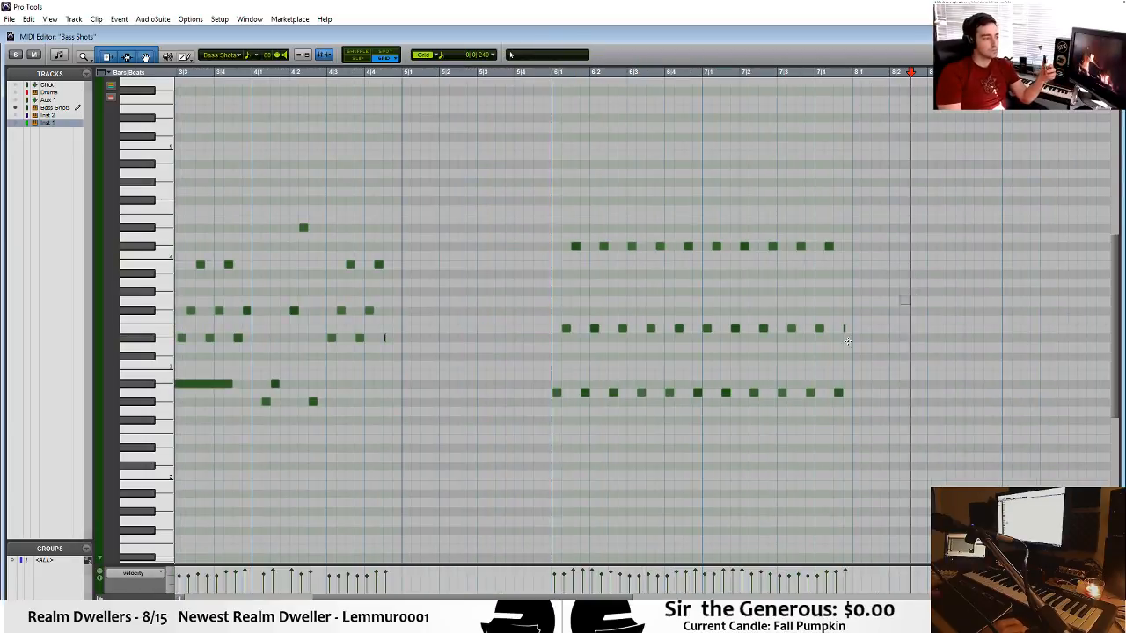
left_click_drag(911, 294, 709, 422)
key("Delete")
key("space")
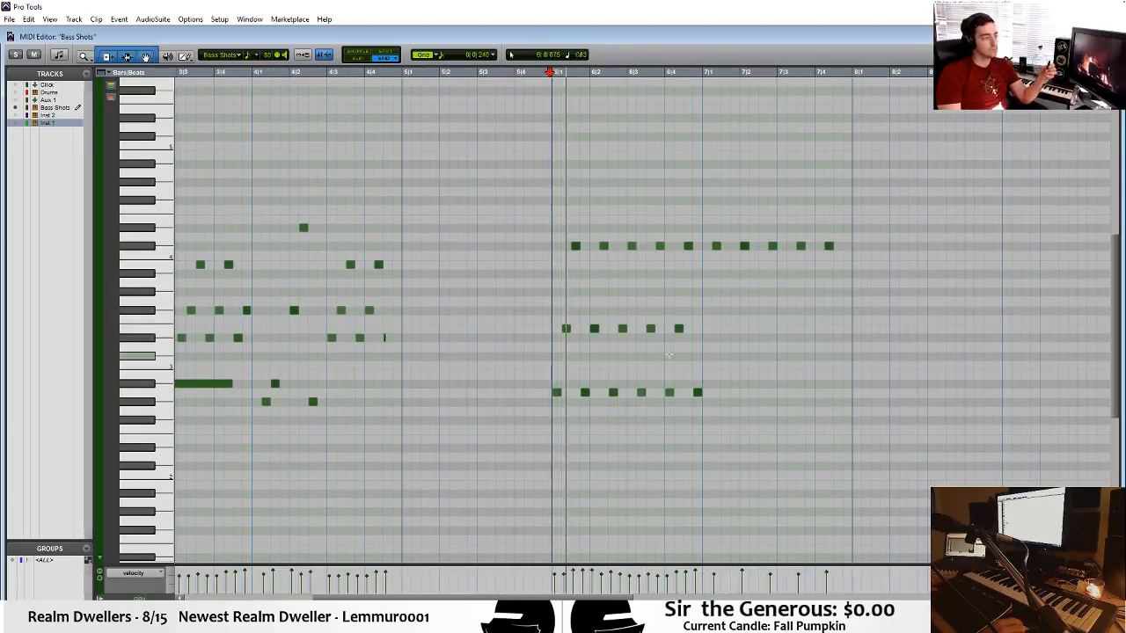
Transpose the entire top row of C#4 bass notes in bars 6 and 7 down to G3 and play back.
scroll(564, 328, "up", 2)
key("t")
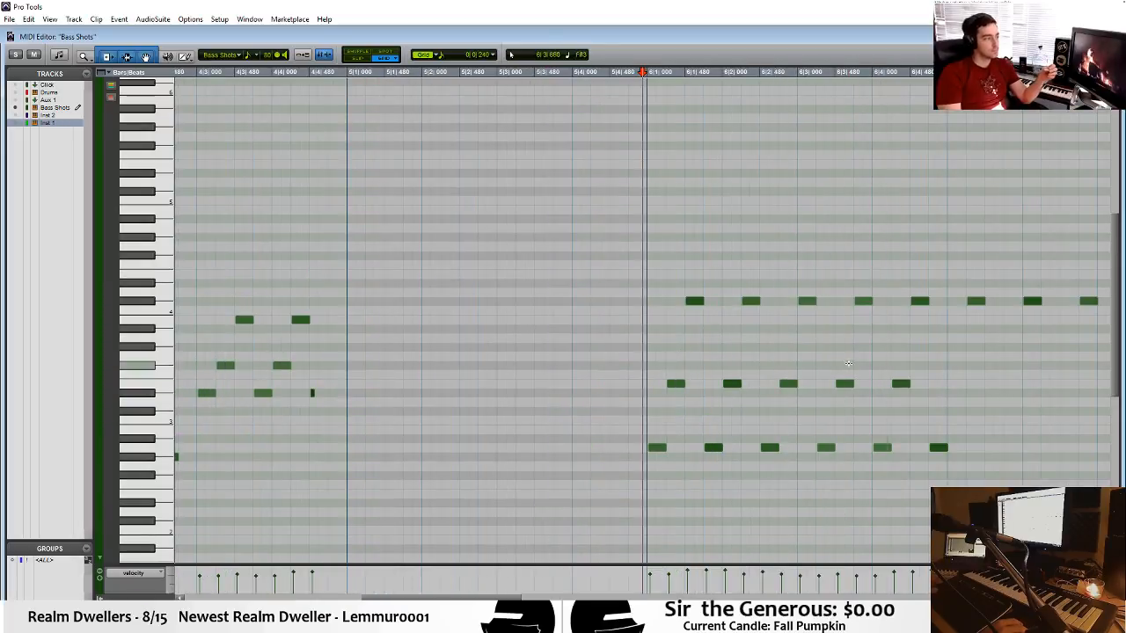
left_click(894, 384)
left_click(858, 301)
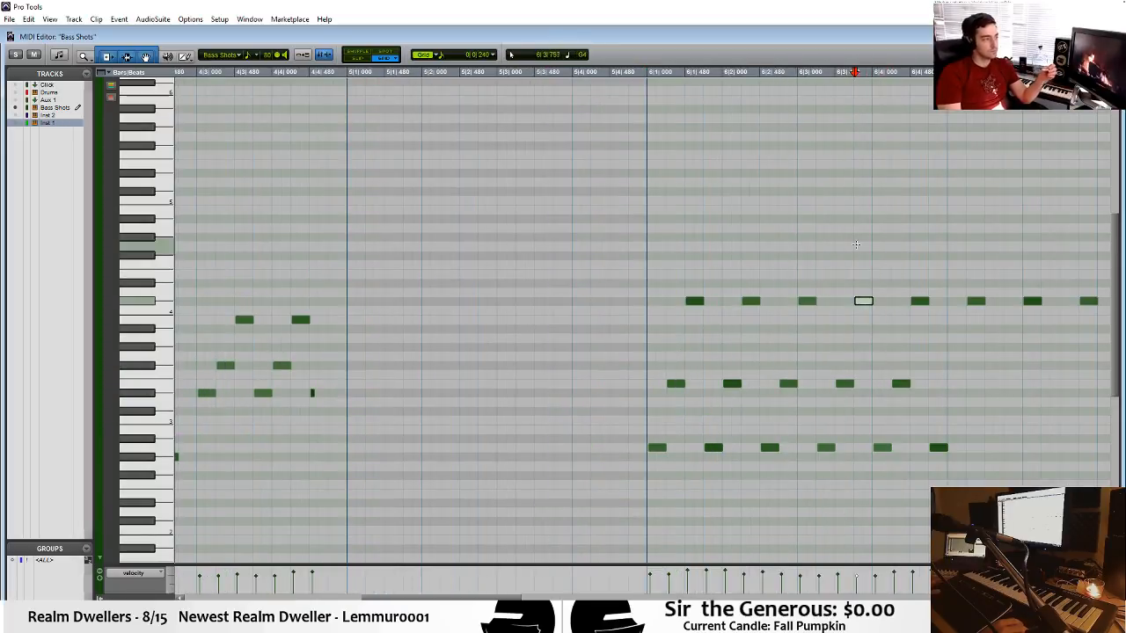
left_click_drag(859, 359, 860, 360)
left_click_drag(701, 242, 1086, 325)
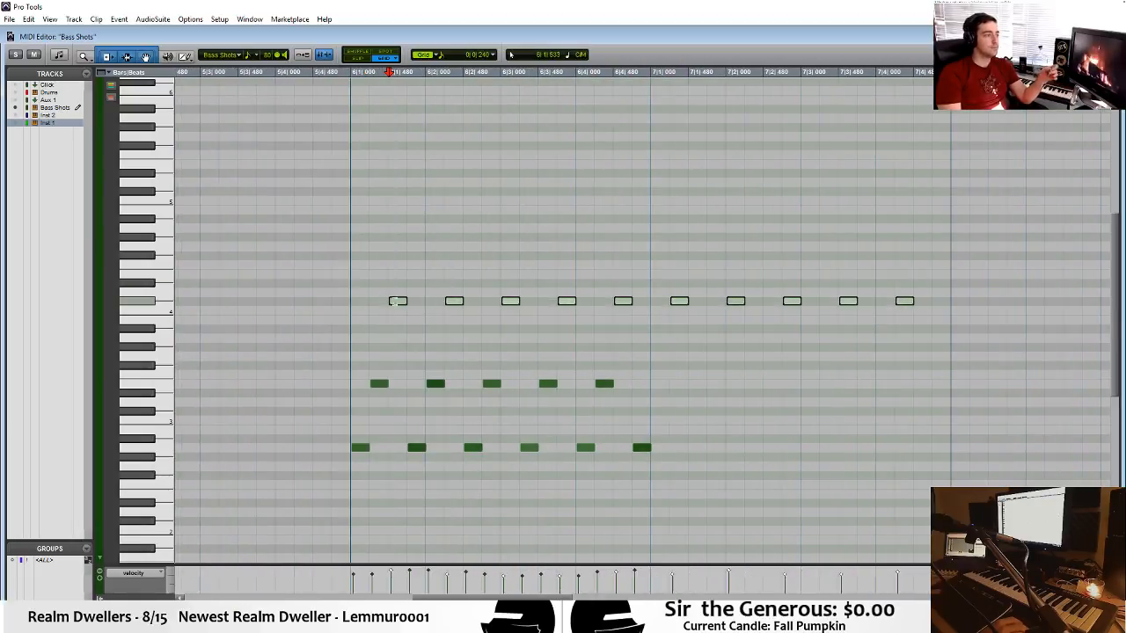
left_click_drag(397, 301, 396, 357)
key("space")
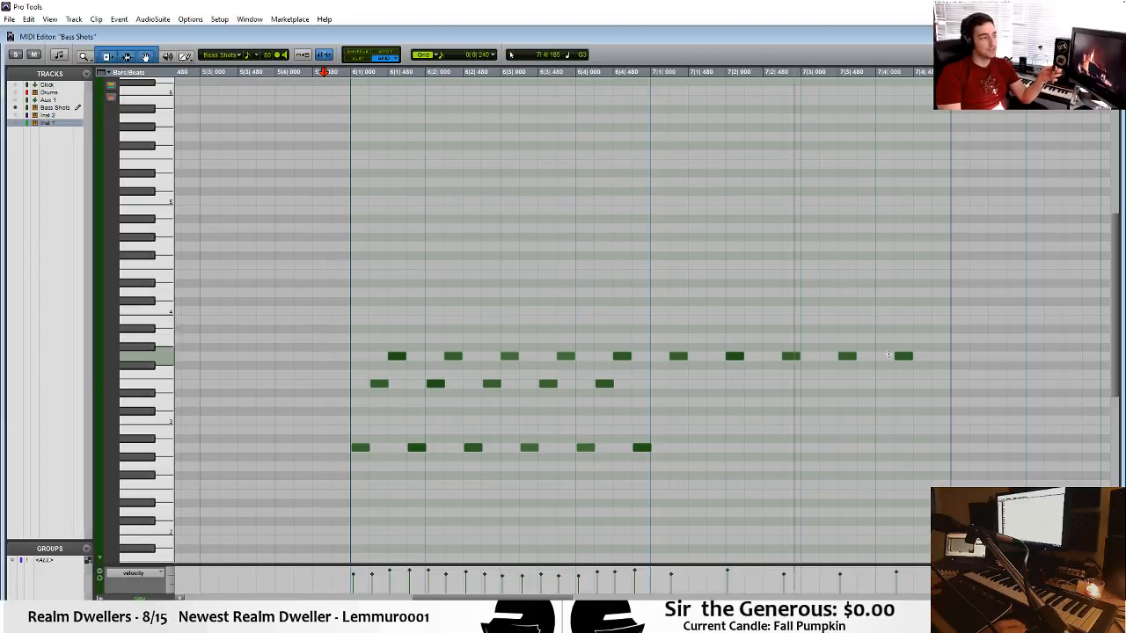
Extend the last G3 note, at bar 7 beat 4, to bar 8 beat 2 and play back its ending.
mouse_move(908, 360)
left_mouse_down()
mouse_move(895, 356)
mouse_move(949, 357)
left_mouse_up()
left_click(332, 246)
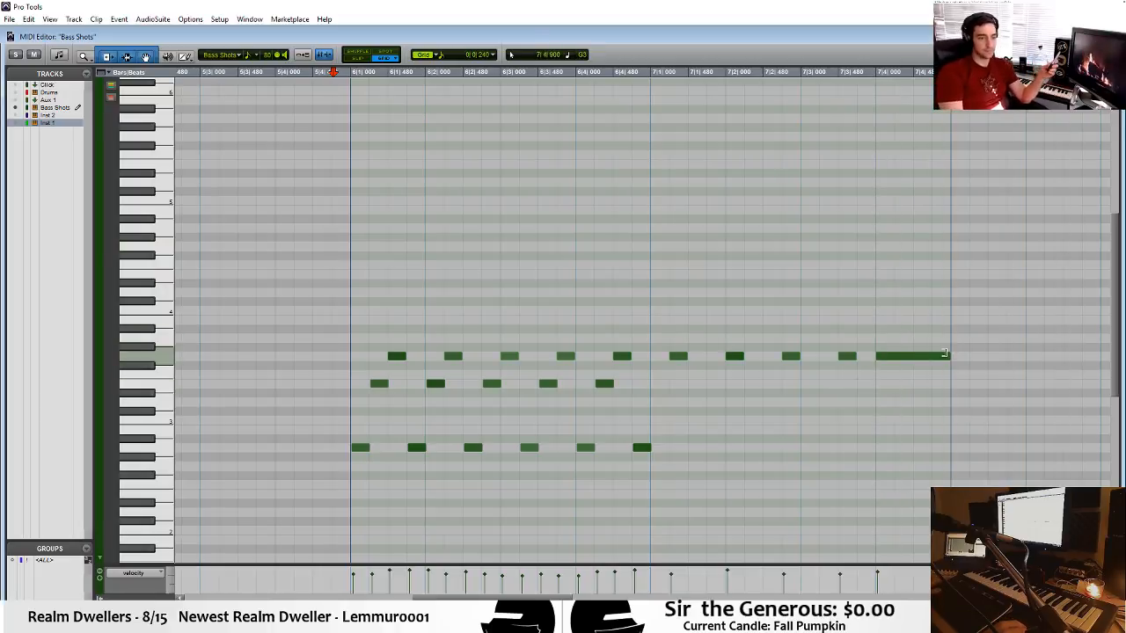
left_click_drag(948, 352, 1028, 366)
left_click(841, 253)
key("space")
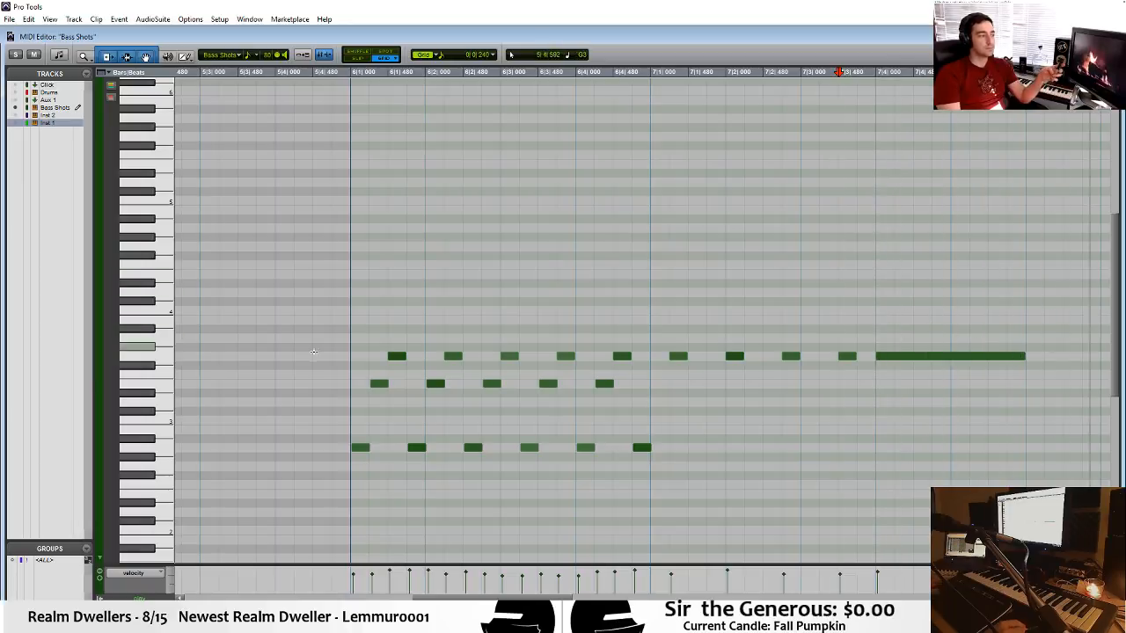
key("space")
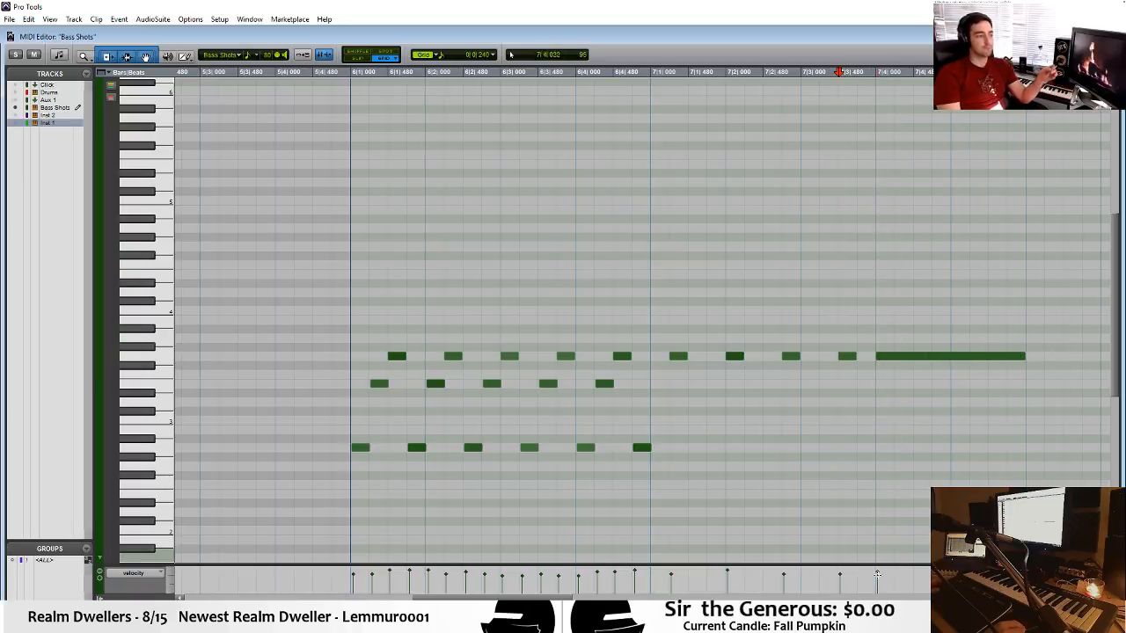
Raise the velocity of the long G3 note at bar 7 beat 4 and play back from just before bar 6.
left_click(878, 576)
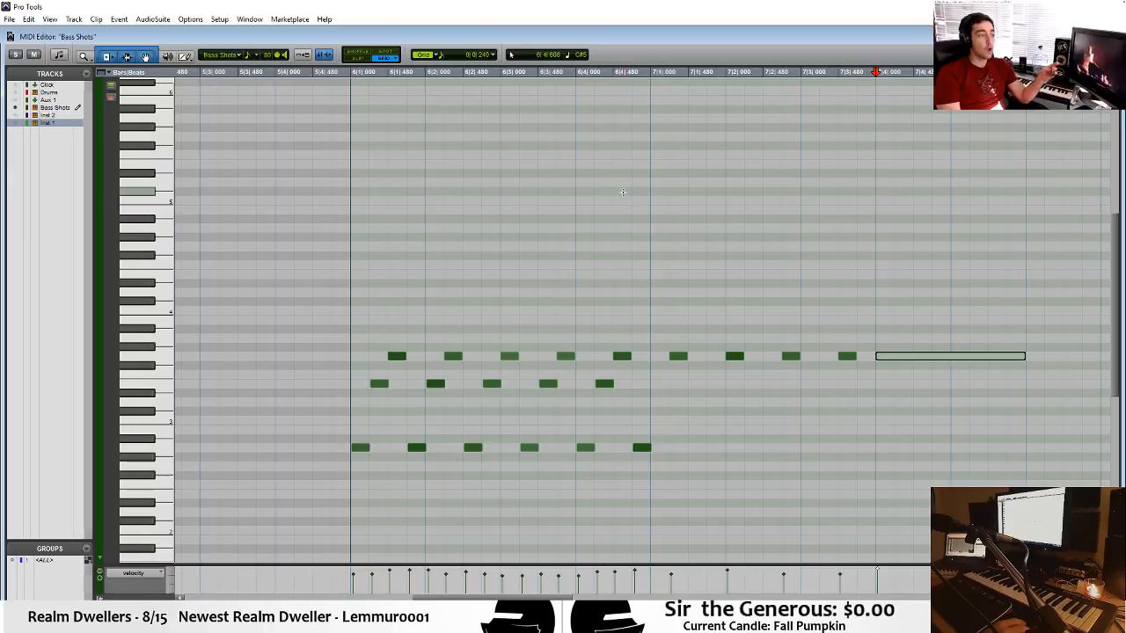
left_click(315, 246)
key("space")
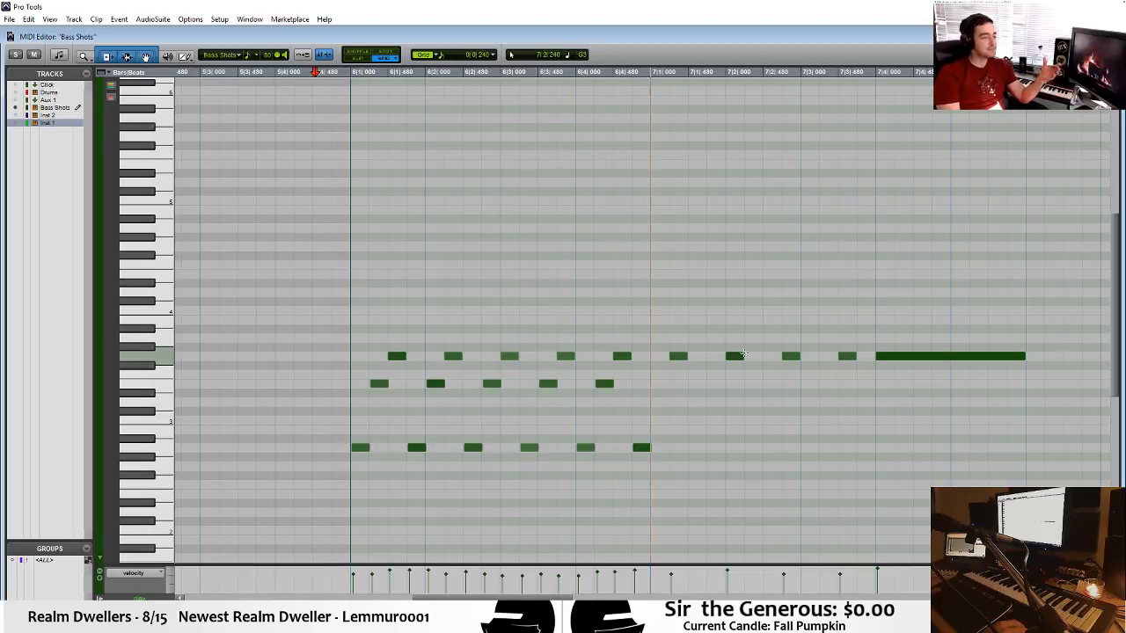
Copy the five E3 notes of bar 6 into bar 7, starting at 7|1|240, and play back from bar 6.
mouse_move(653, 383)
left_mouse_down()
mouse_move(372, 395)
mouse_move(379, 384)
mouse_move(678, 384)
left_mouse_up()
left_click(348, 315)
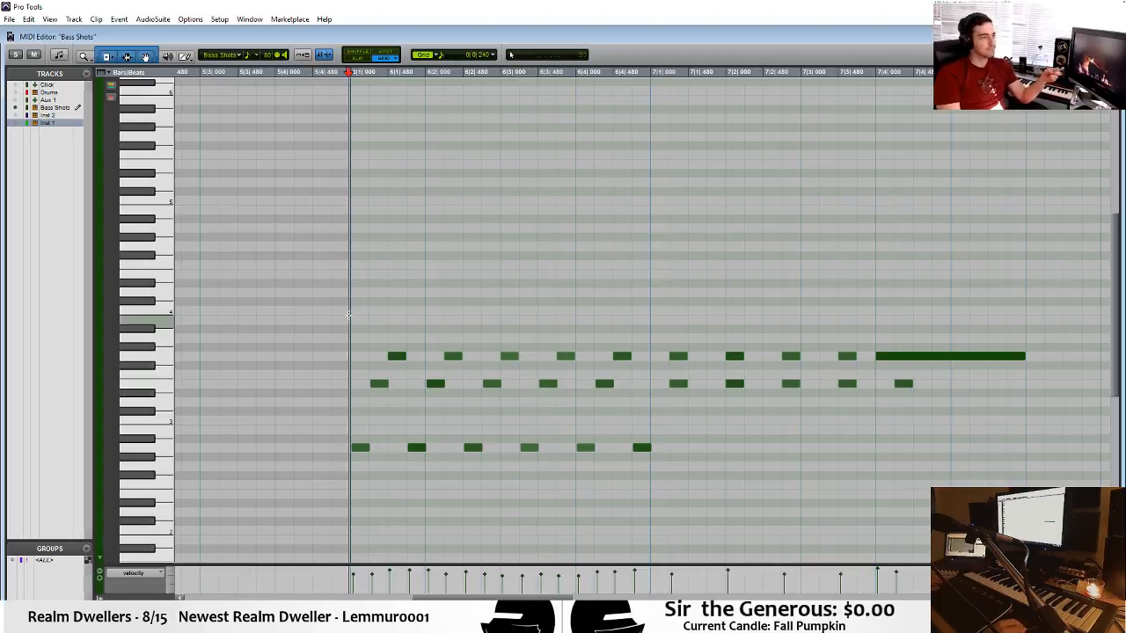
key("space")
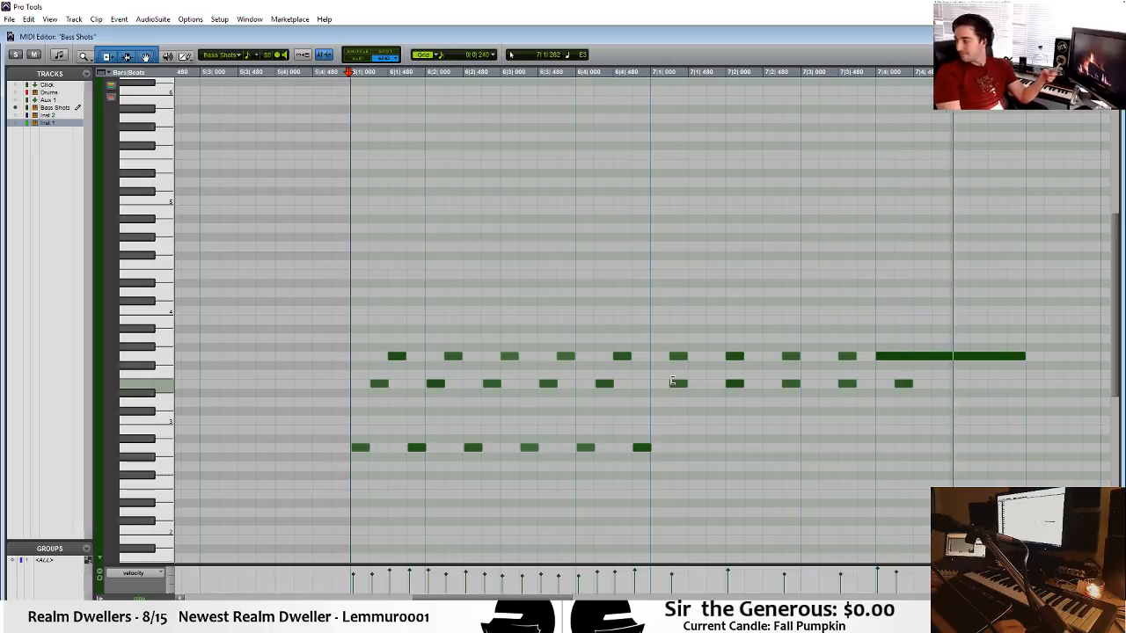
key("space")
Move the first A2 note to 6|1|240, lengthen it to about 6|1|720, and play back from bar 6.
left_click_drag(656, 415, 360, 449)
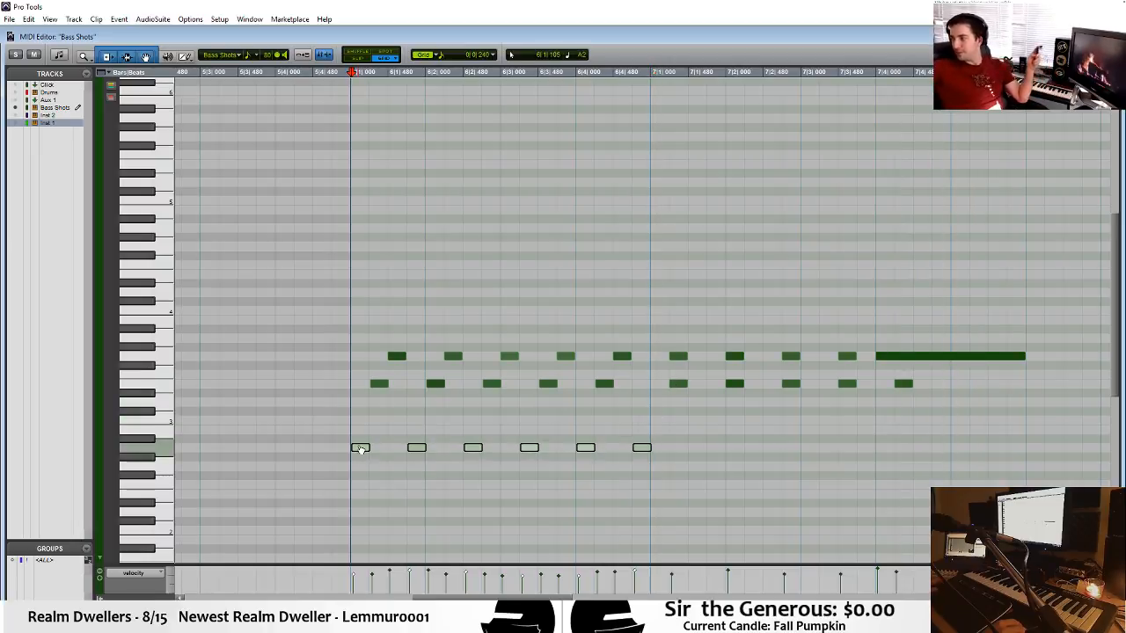
left_click(357, 437)
left_click(360, 452)
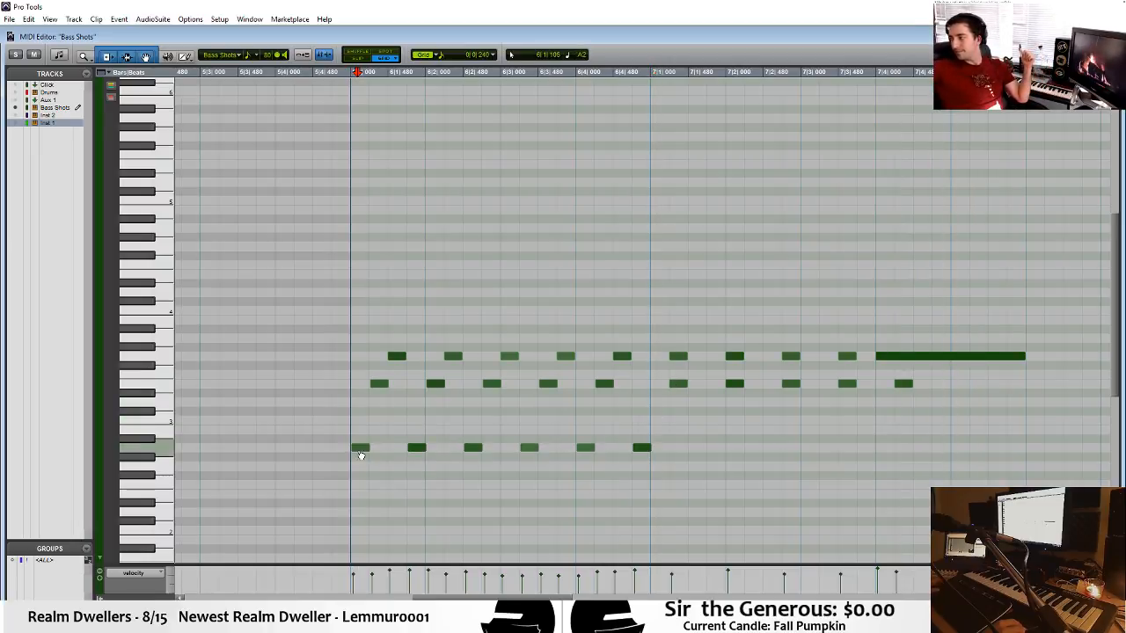
left_click(365, 448)
left_click_drag(380, 452, 381, 451)
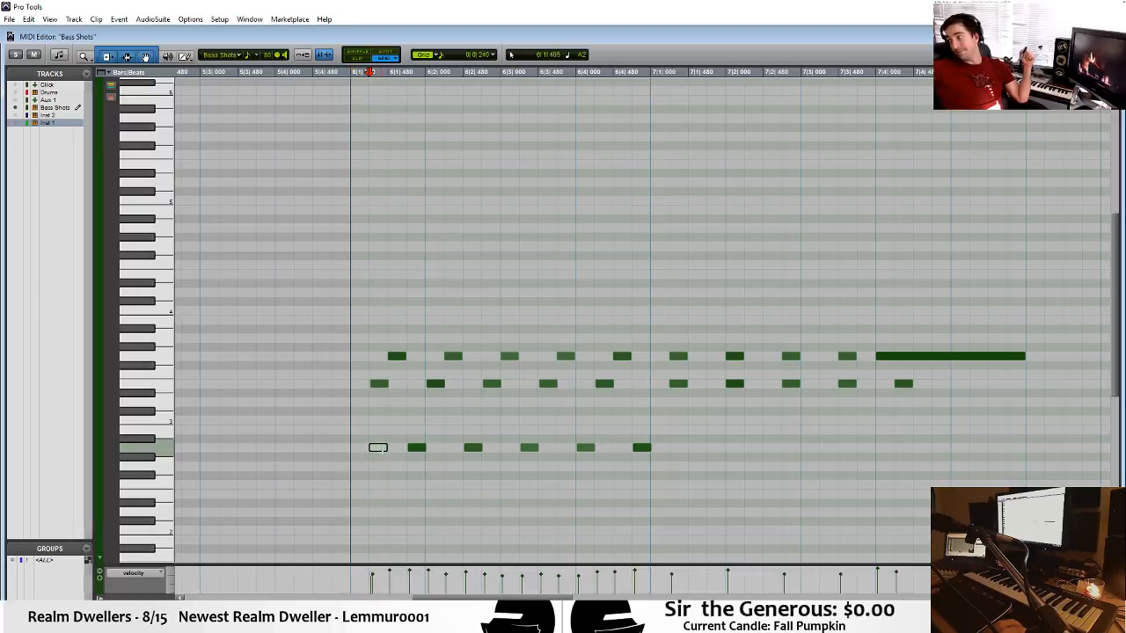
left_click(360, 415)
key("space")
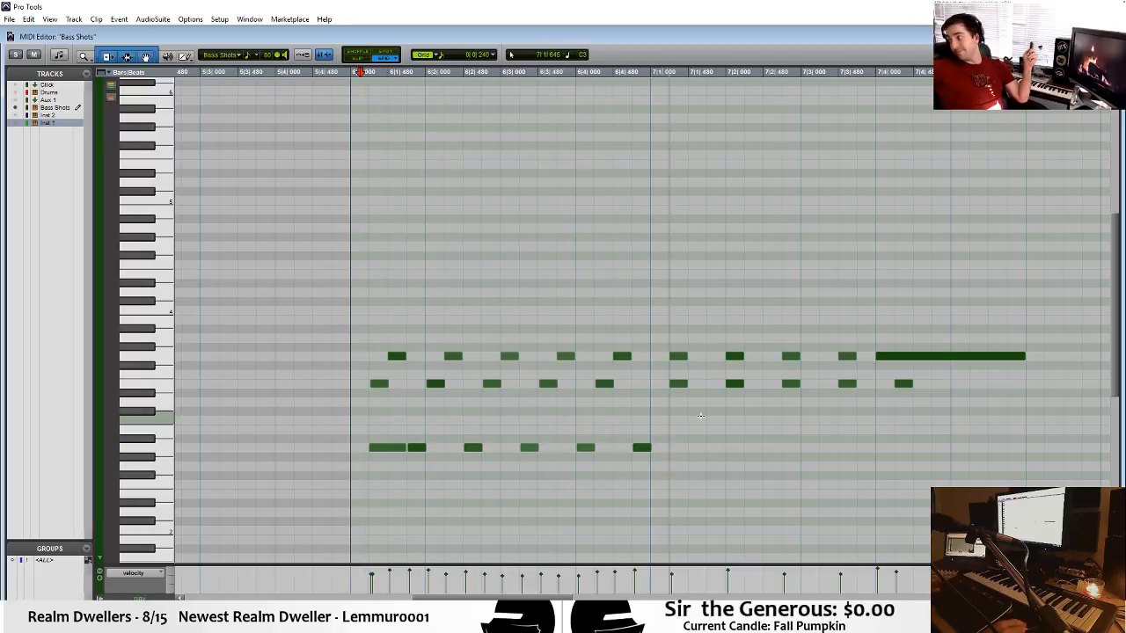
Close the Bass Shots MIDI Editor, stop playback and open the Inst 1 clip at bar 6 for editing.
key("ctrl+w")
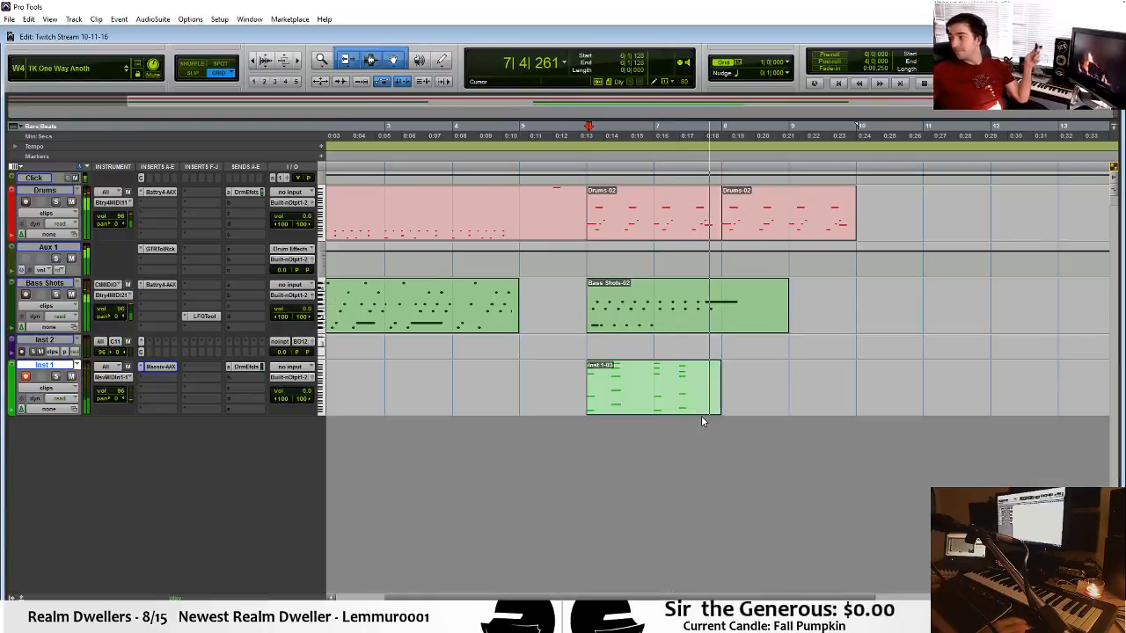
key("space")
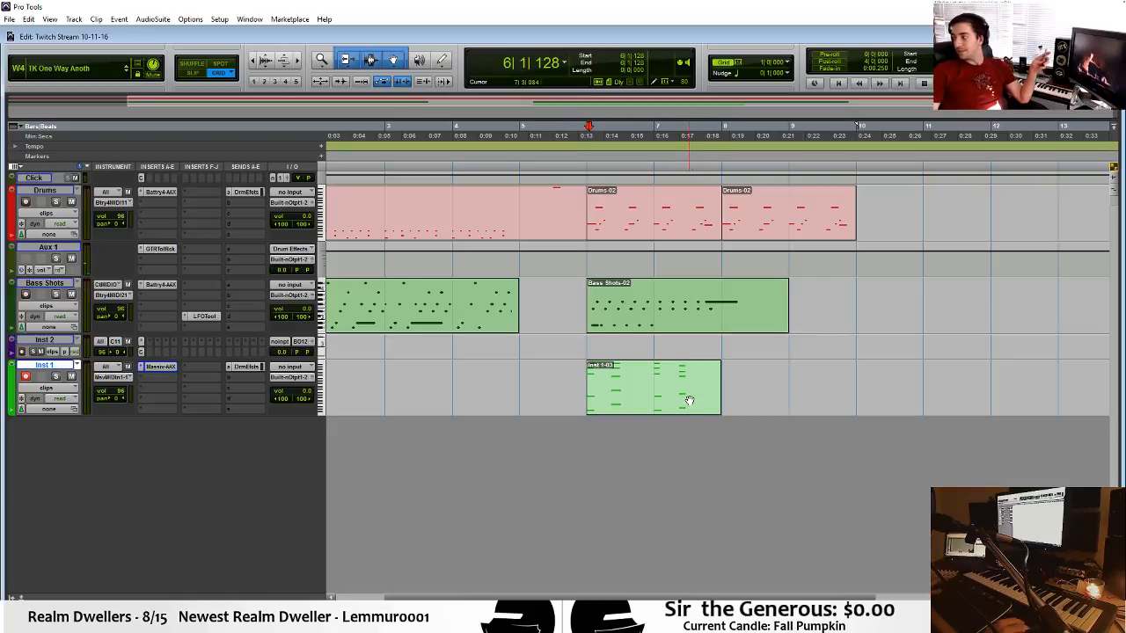
left_click(646, 404)
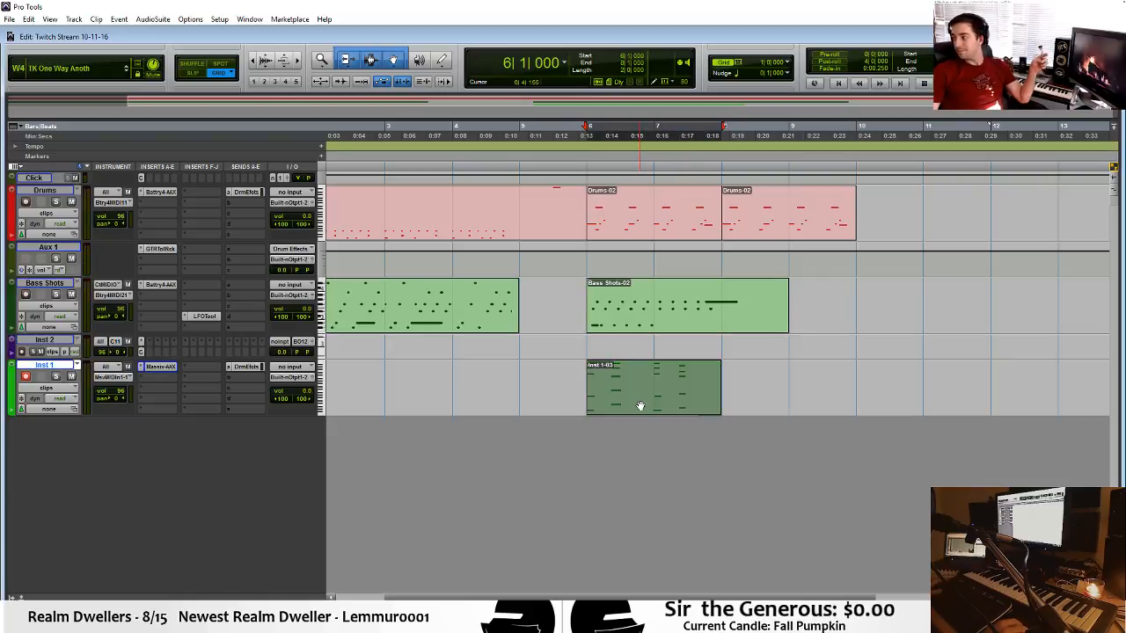
double_click(640, 405)
Add a rising run of short G4, A4 and B4 notes between bar 6's two chords and play it back.
left_click(380, 176)
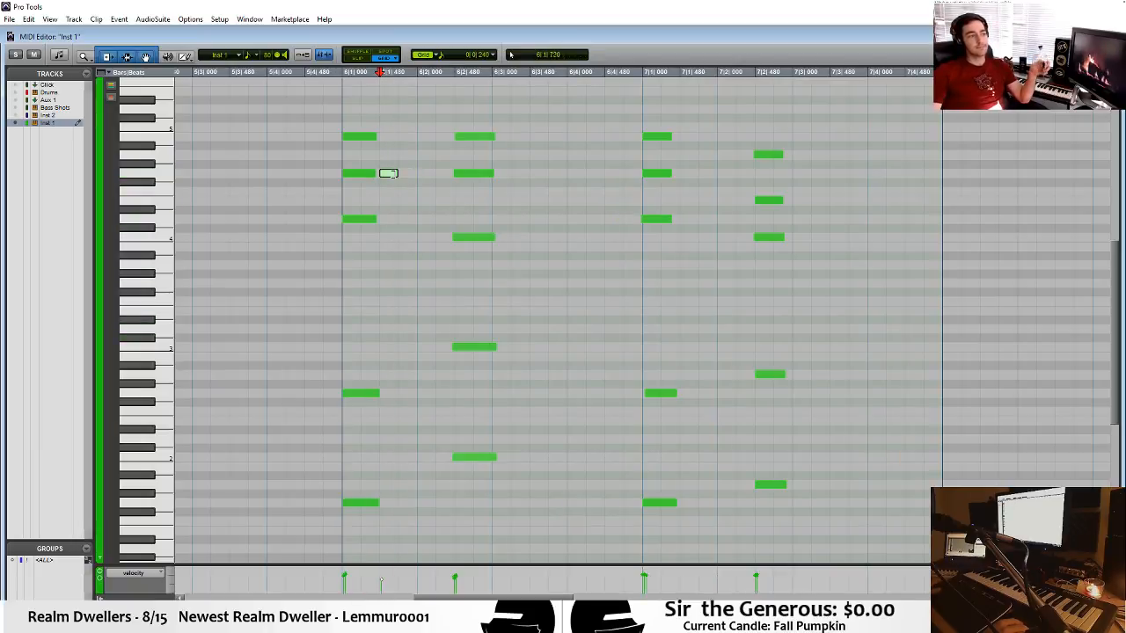
left_click(407, 155)
left_click(426, 137)
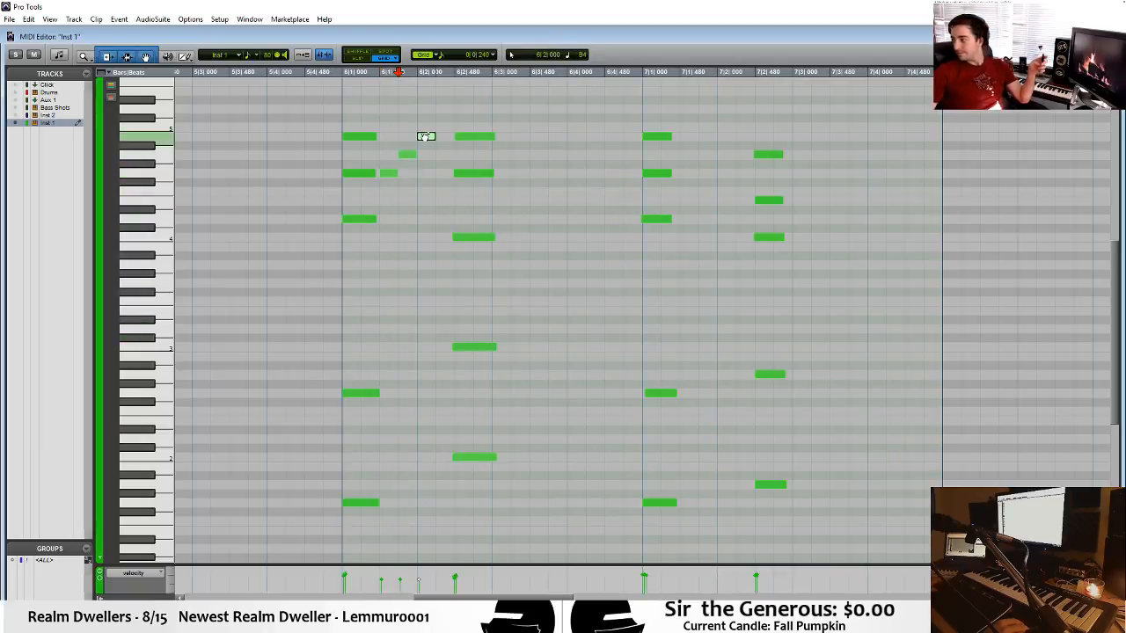
left_click(296, 138)
key("space")
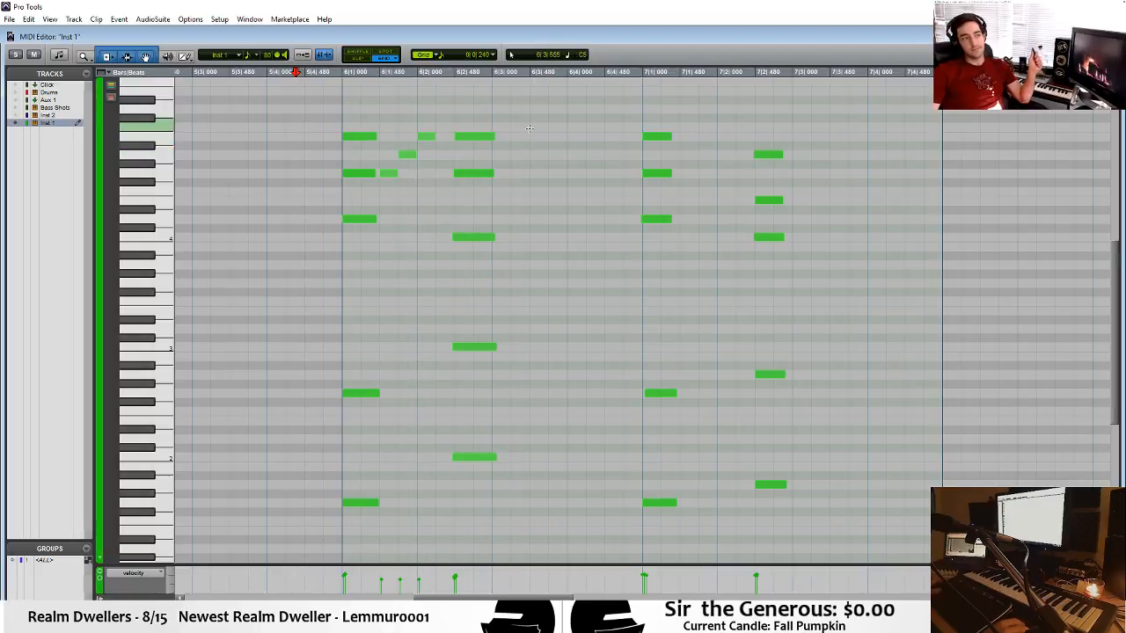
Add short A4, D5, A4, G4 and A4 melody notes from 6|3|240 to the end of bar 6 and play back.
left_click_drag(512, 155, 544, 156)
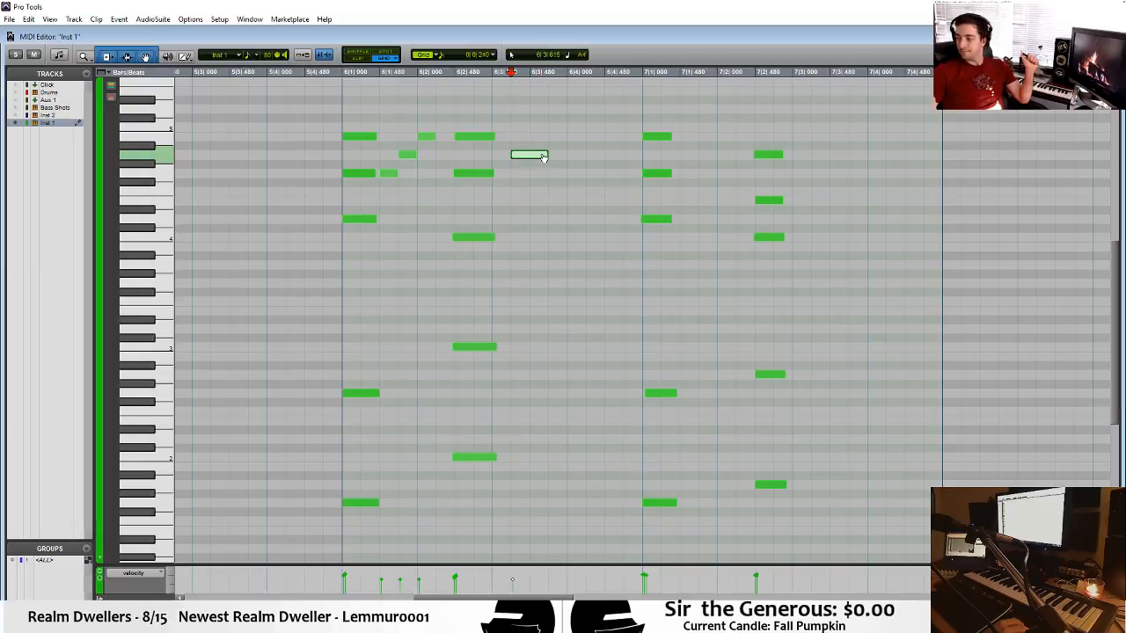
left_click(550, 109)
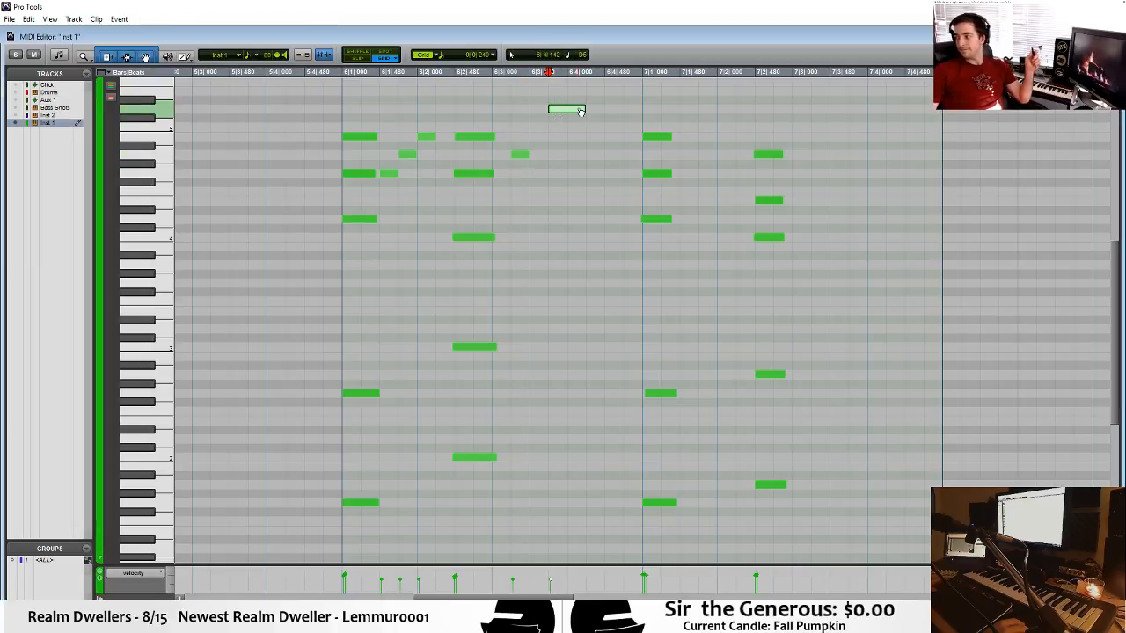
left_click(587, 155)
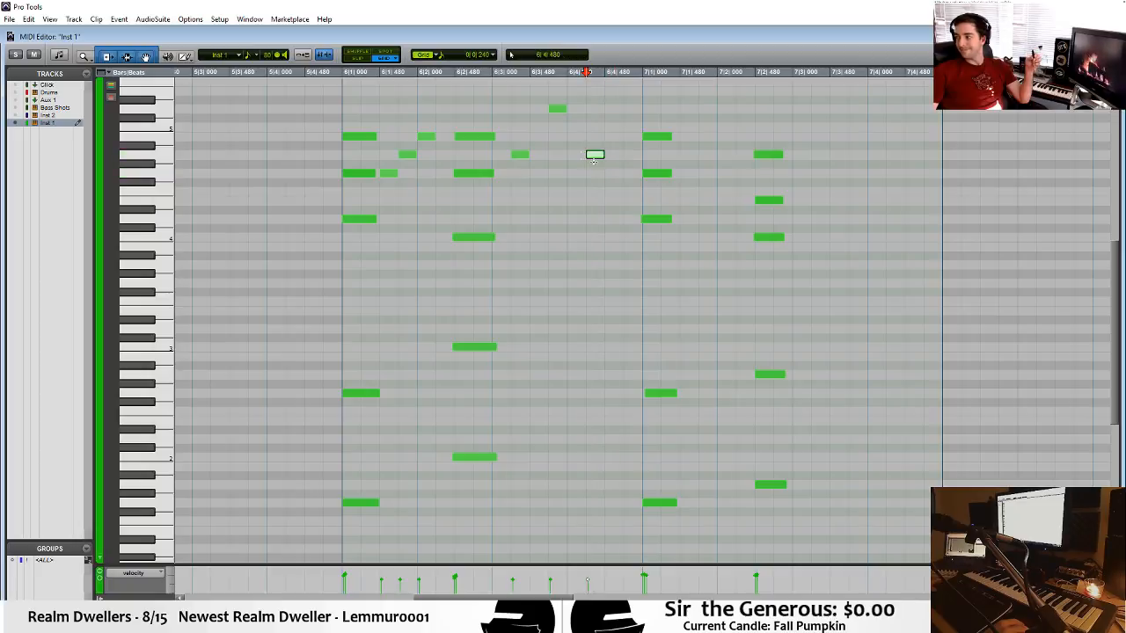
left_click(609, 173)
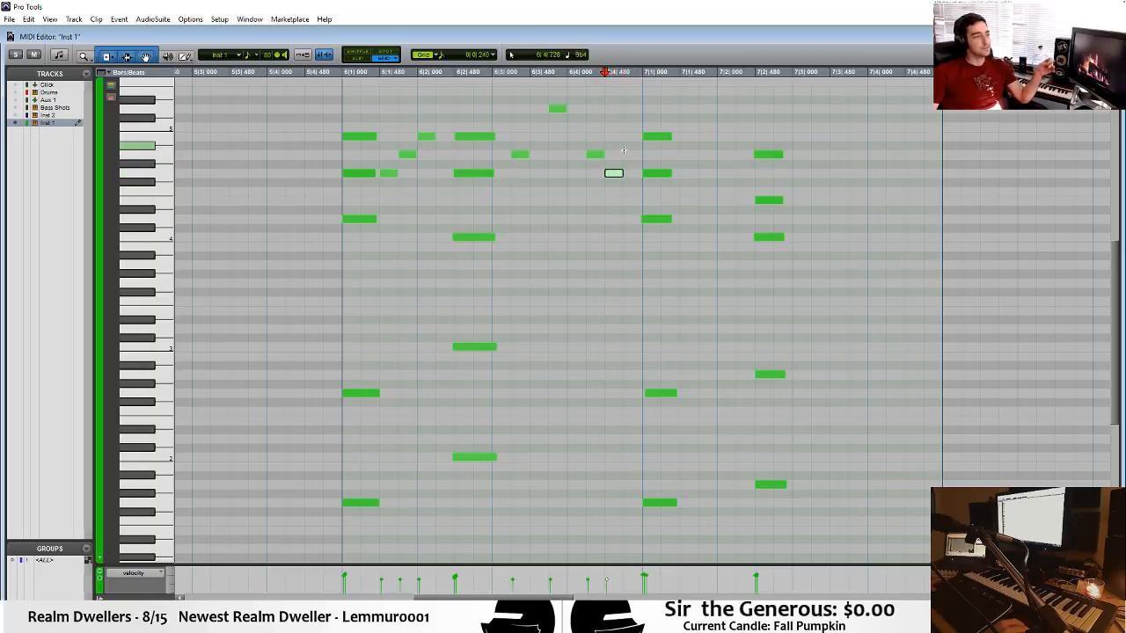
left_click(625, 155)
left_click_drag(649, 155, 635, 155)
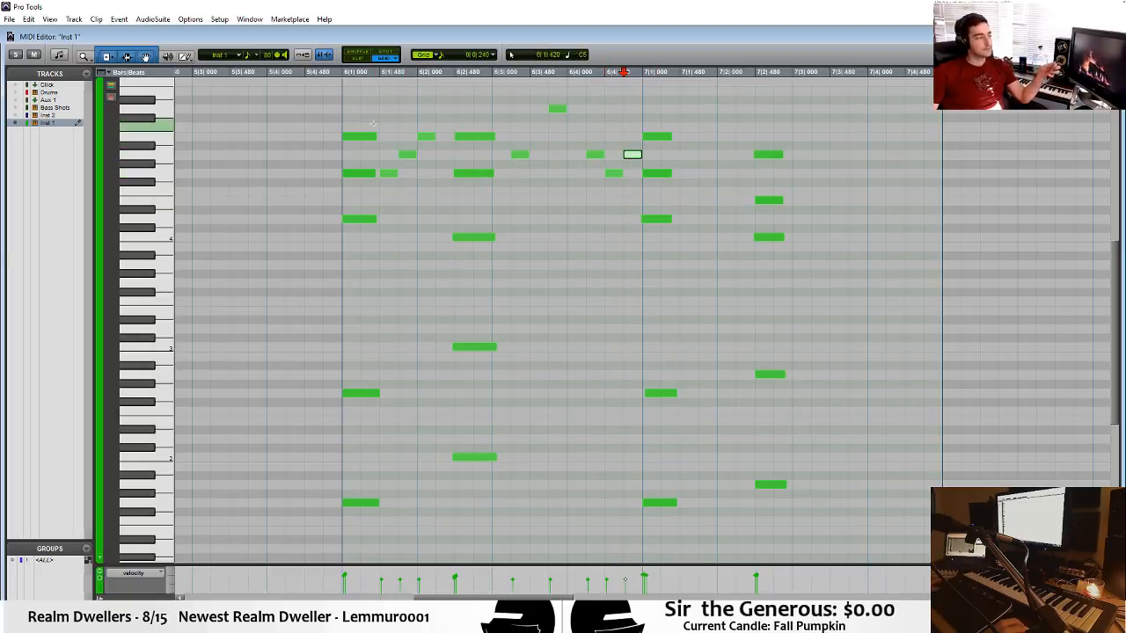
left_click(311, 108)
key("space")
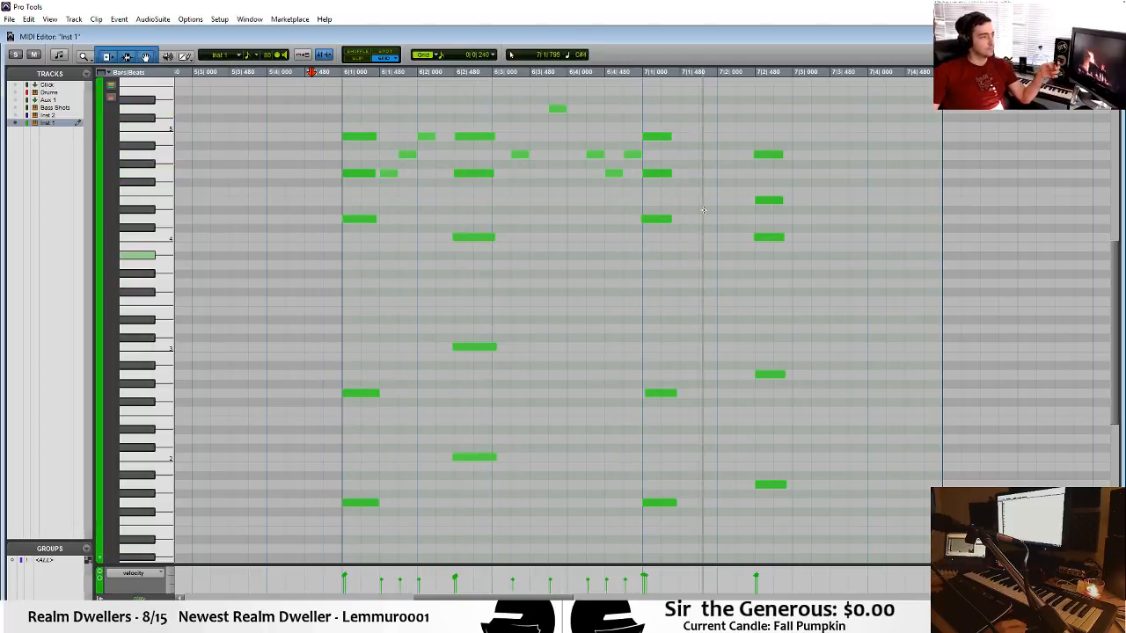
Add short notes F#4 at 7|1|480 and E4 at bar 7 beat 2, and play back from bar 6 beat 3.
left_click(708, 183)
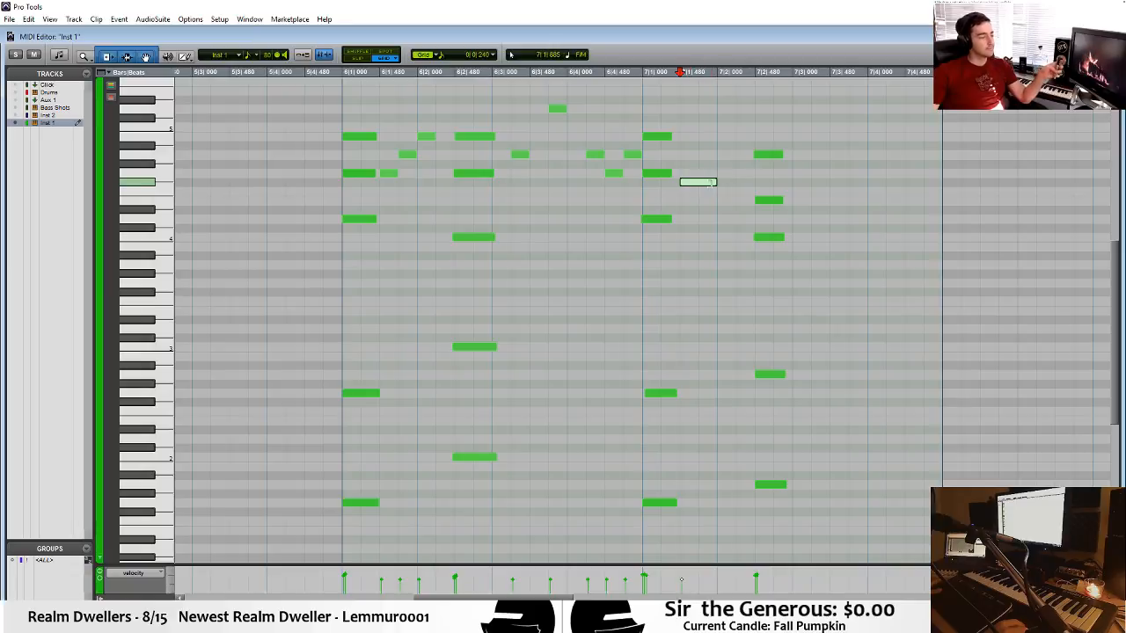
left_click_drag(730, 201, 748, 202)
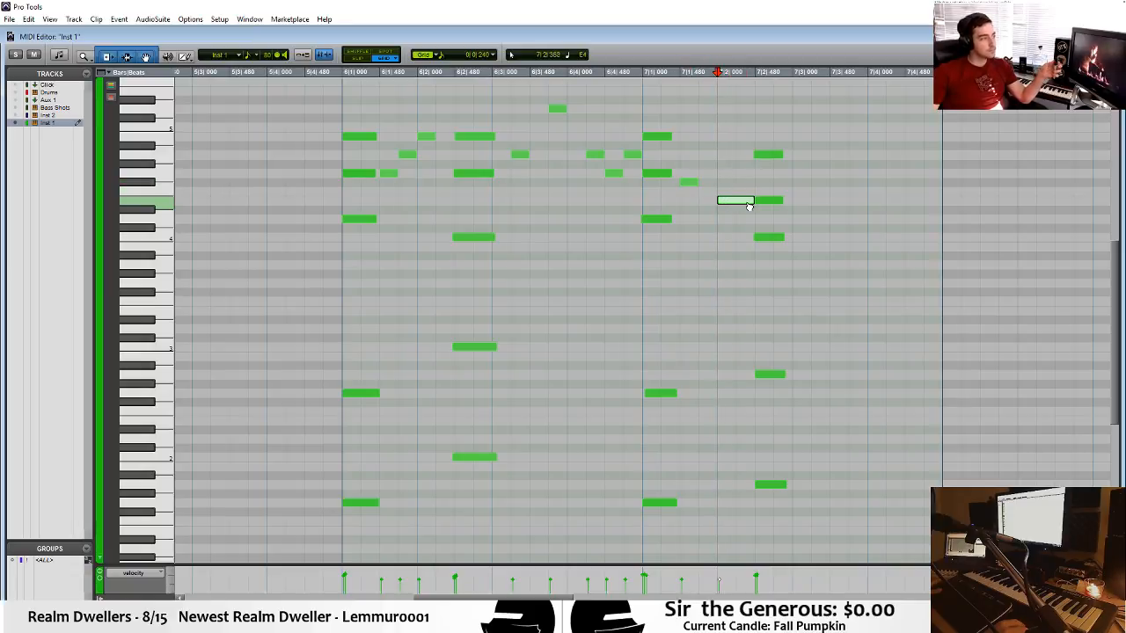
left_click(560, 181)
key("space")
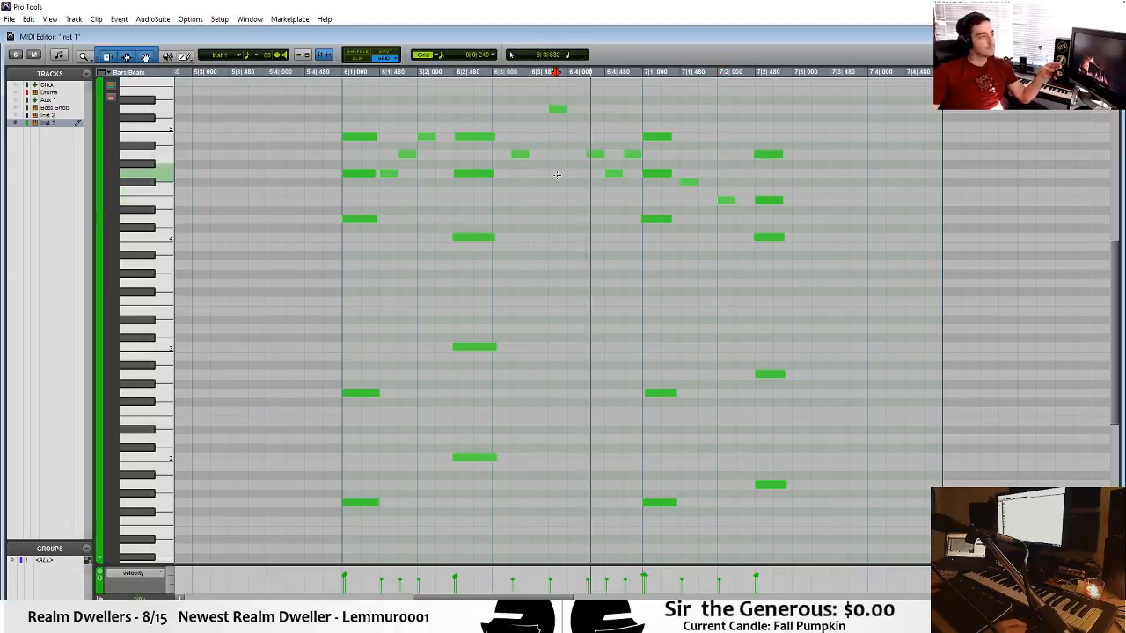
key("space")
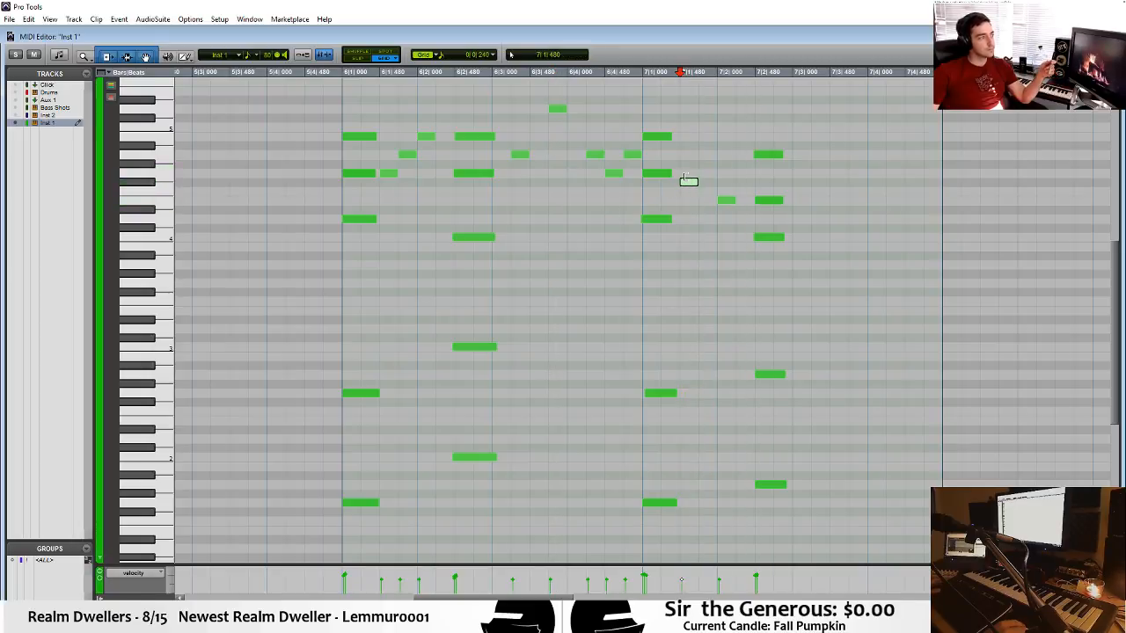
Raise the F#4 note at 7|1|480 to G4, add a short F#4 at 7|1|720, and return the cursor to bar 6 beat 3.
left_click_drag(690, 182, 688, 174)
left_click(707, 183)
left_click(553, 165)
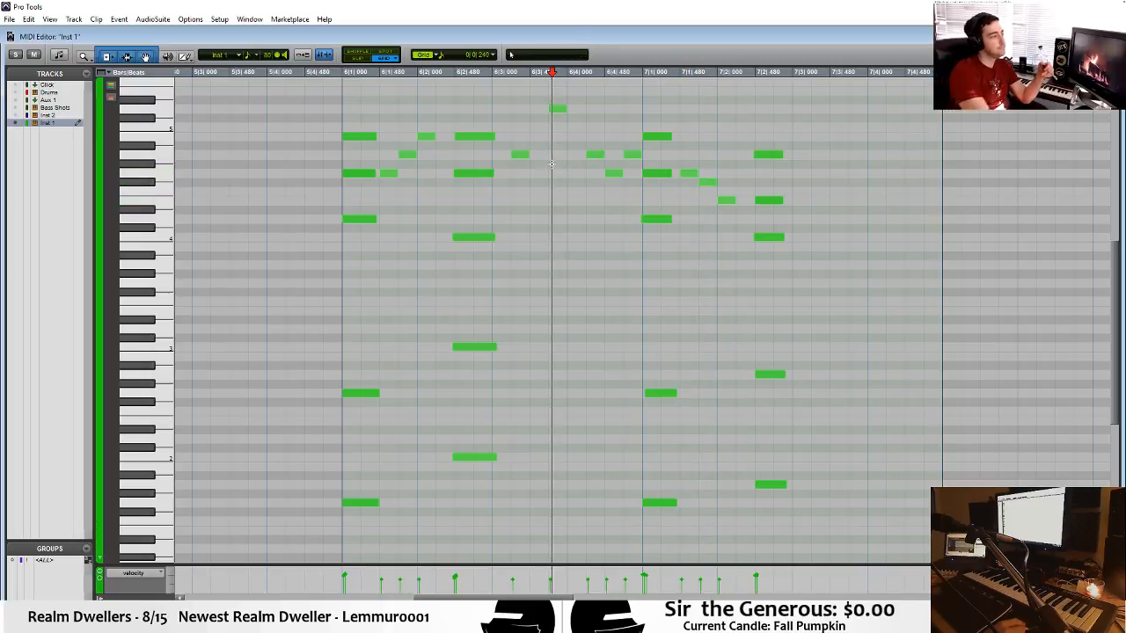
Play back, and add short C4, E4, F#4, G4, A4 and G4 melody notes from bar 7 beat 3 to 7|4|480.
key("space")
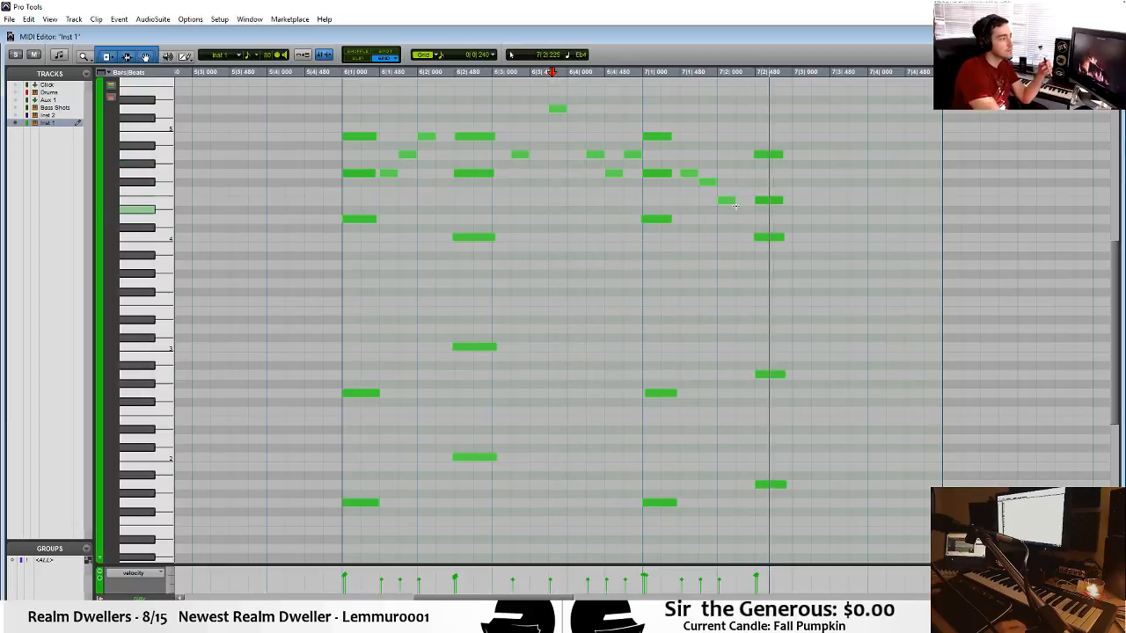
key("space")
left_click(797, 128)
key("space")
key("space")
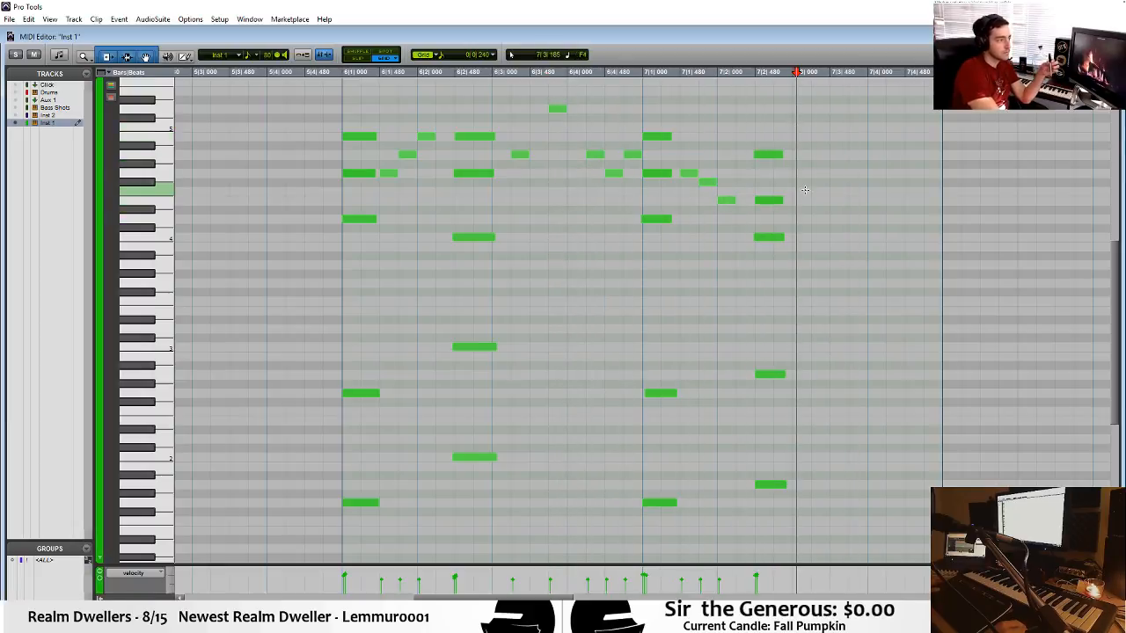
left_click(796, 237)
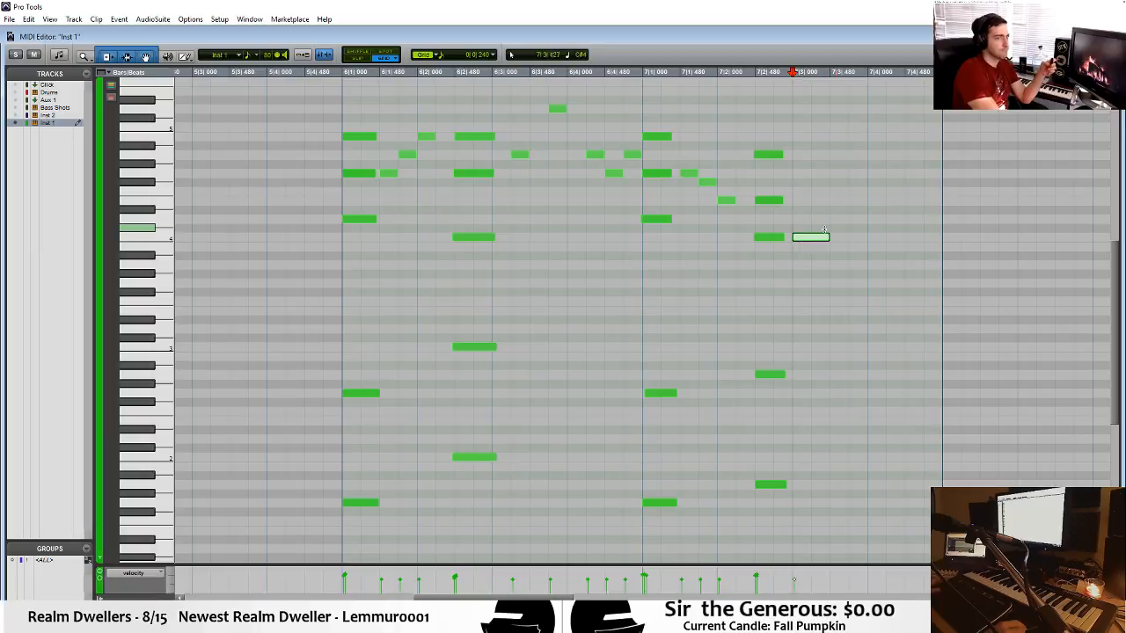
left_click(818, 200)
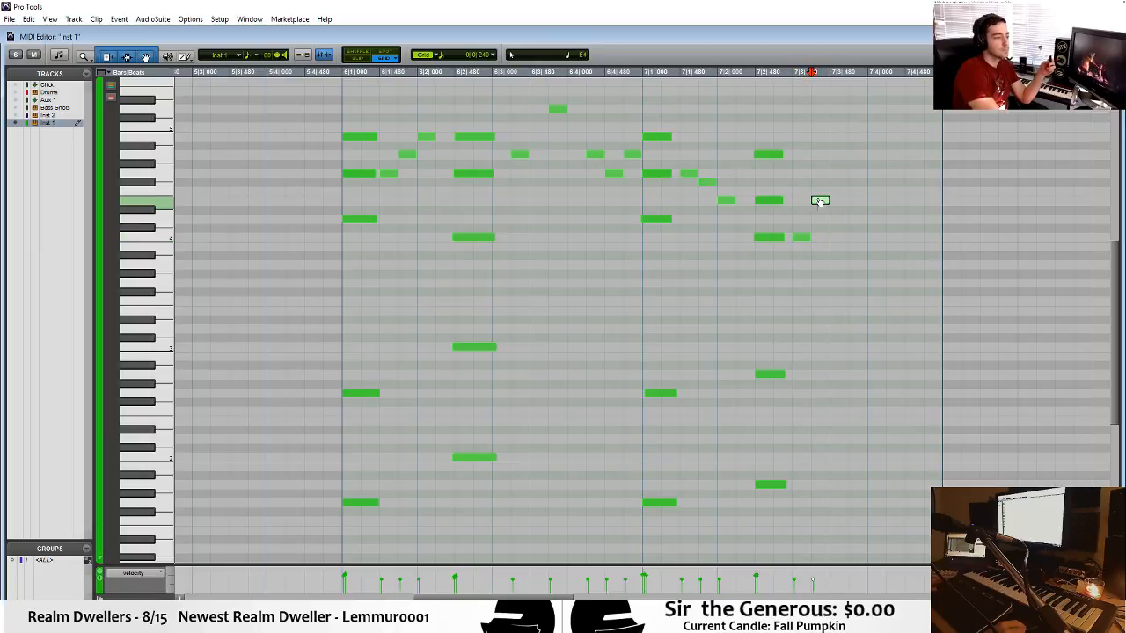
left_click_drag(851, 172, 913, 173)
left_click(895, 157)
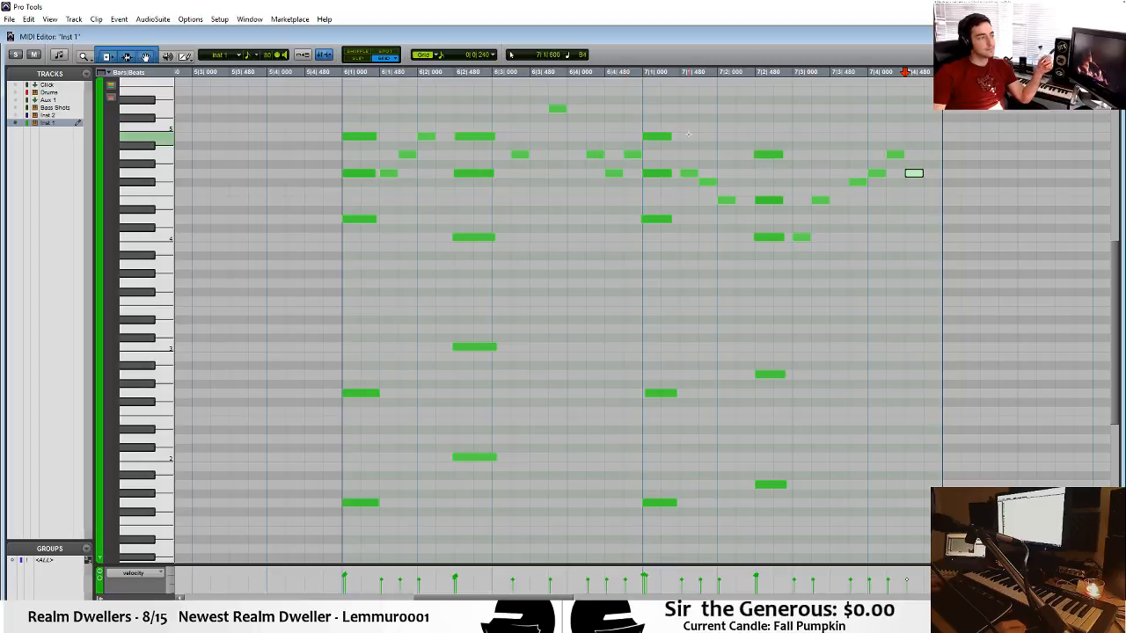
Play back the melody from the end of bar 6, and play the whole arrangement from the start in the Edit window.
left_click(634, 102)
key("space")
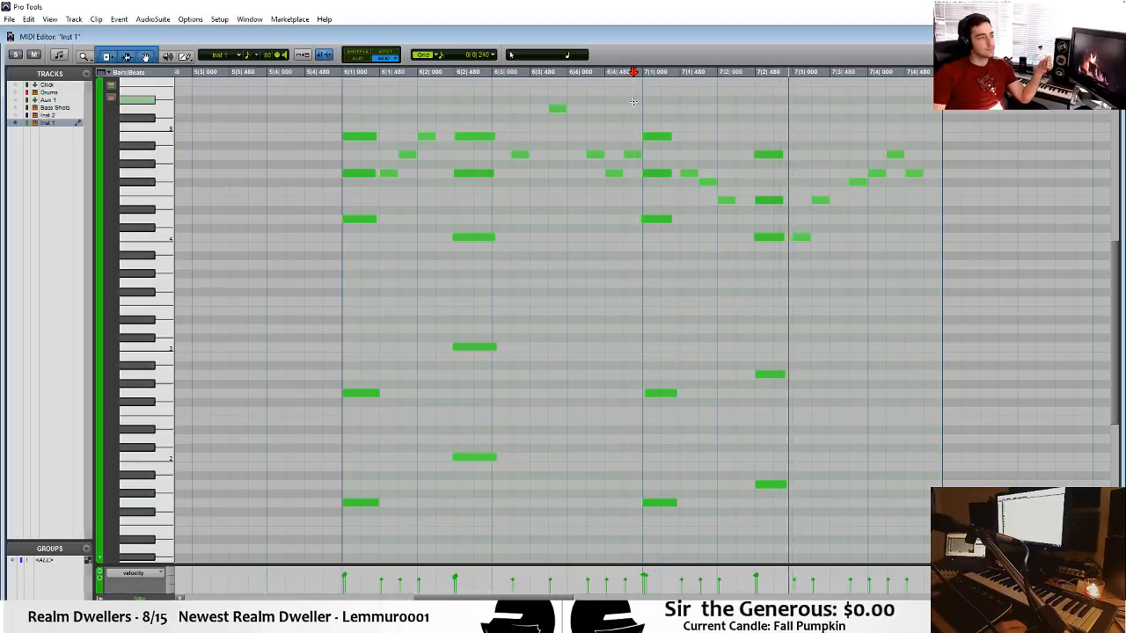
key("space")
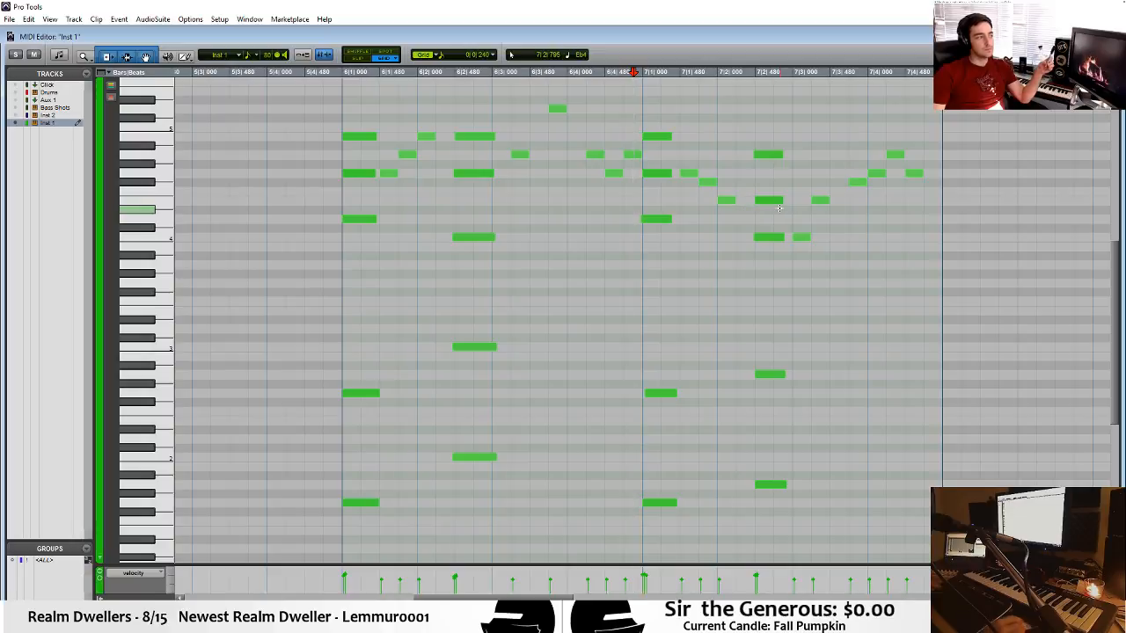
key("ctrl+w")
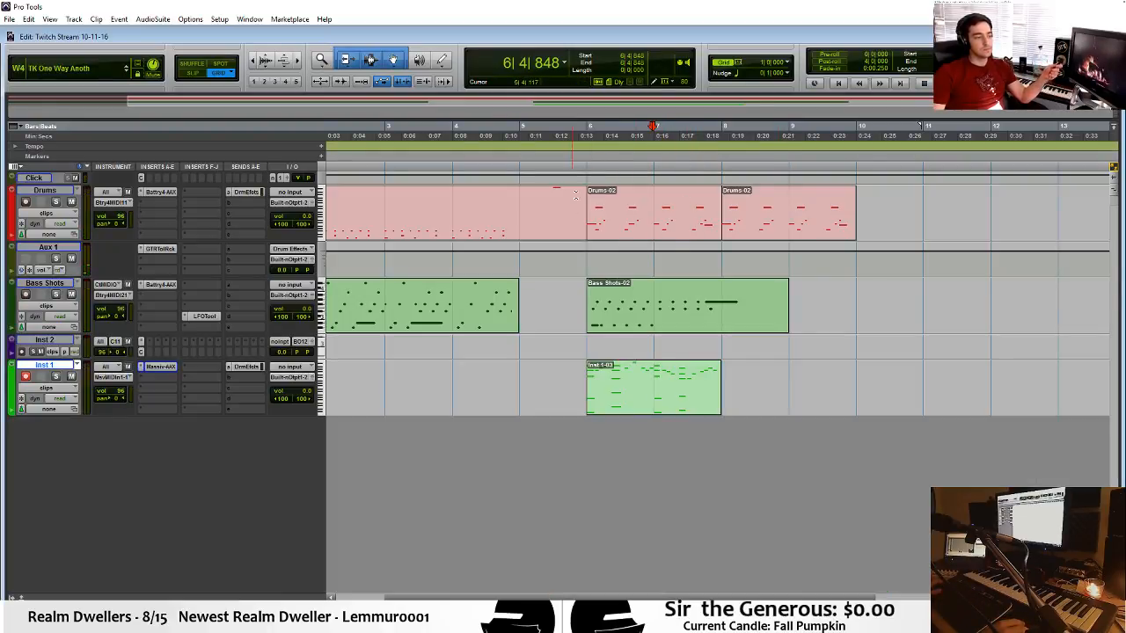
key("Return")
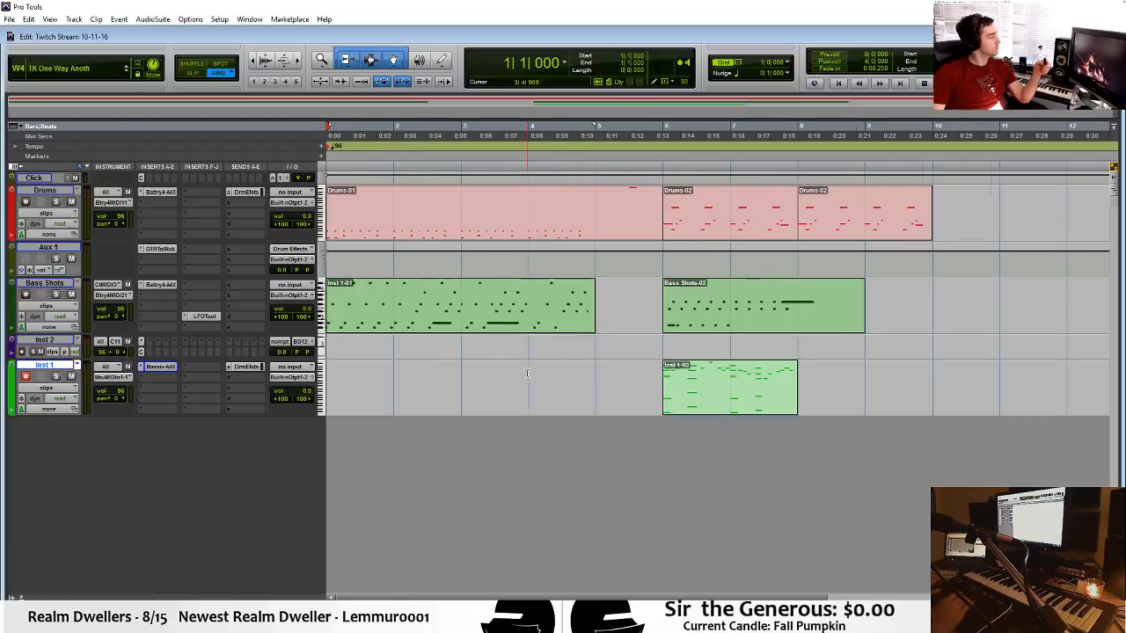
key("space")
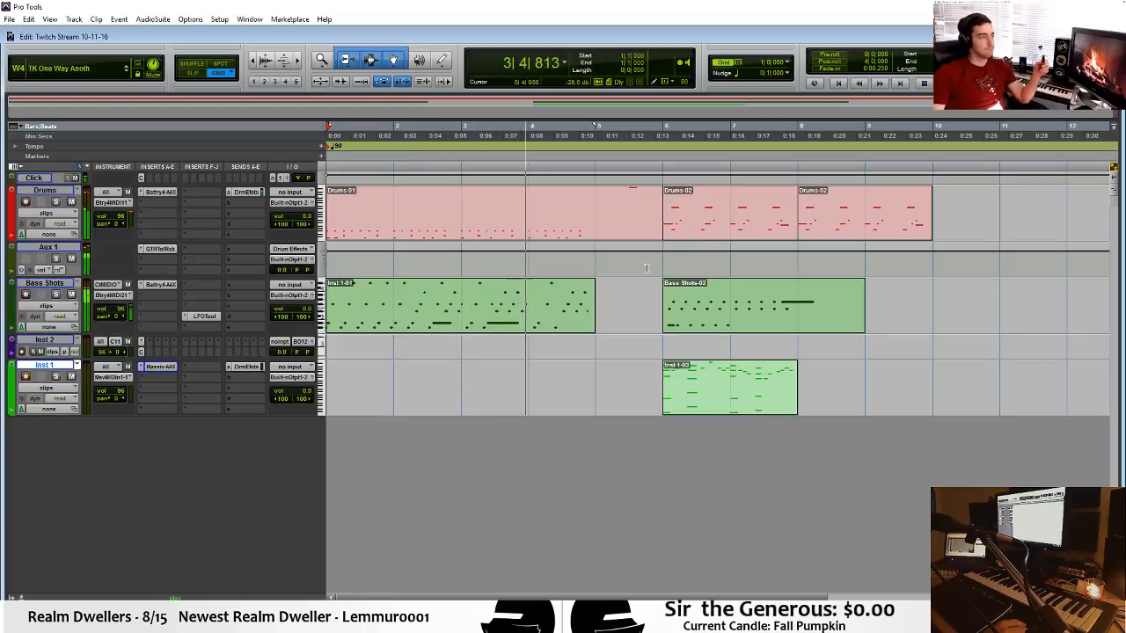
Split the Drums clip at bar 5 and open the bar 5 portion in the MIDI Editor.
left_click(594, 198)
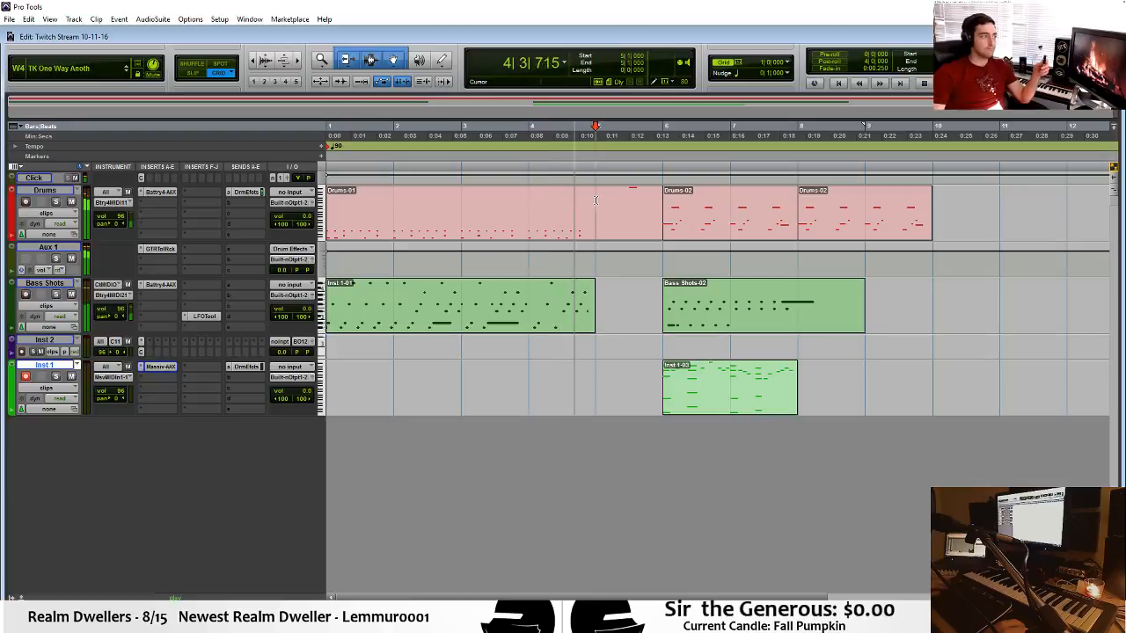
key("ctrl+e")
double_click(623, 225)
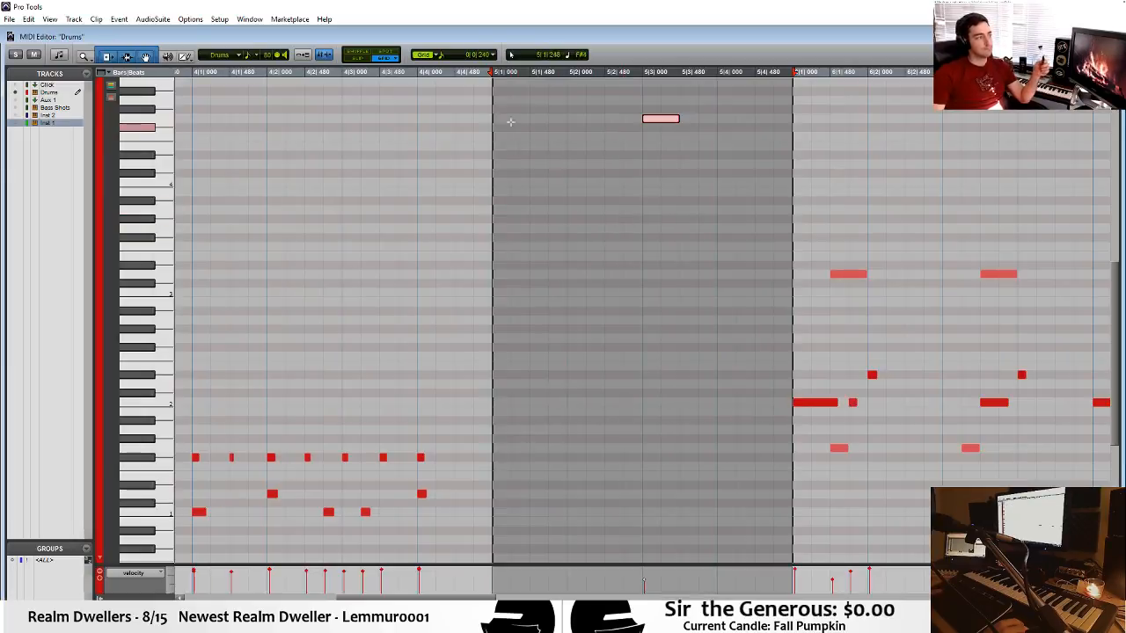
left_click(504, 120)
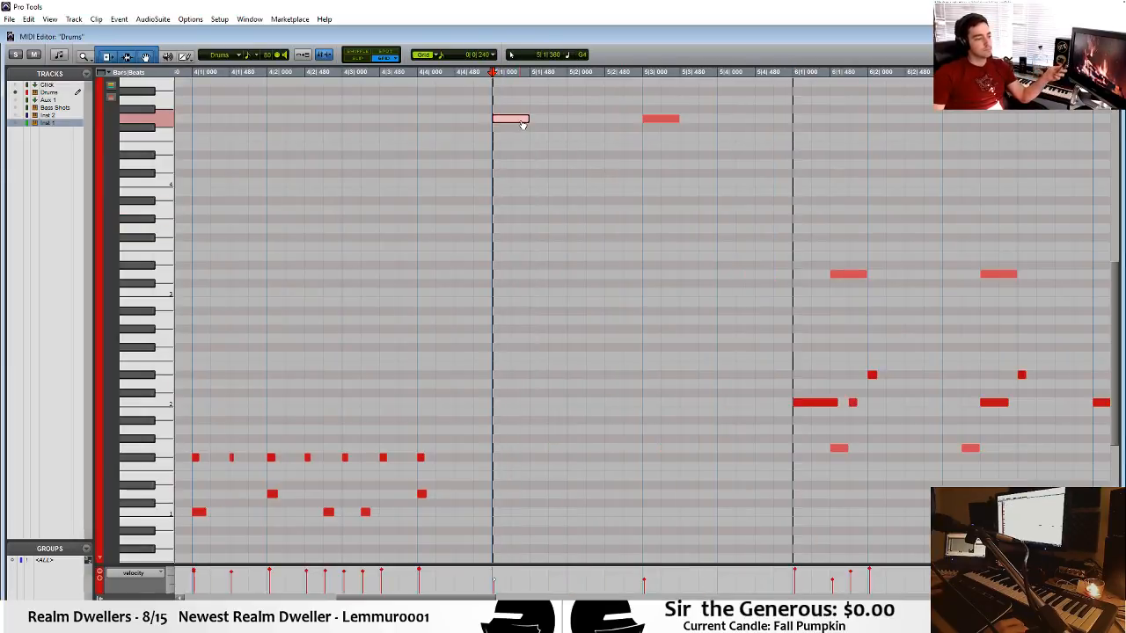
left_click_drag(522, 124, 519, 106)
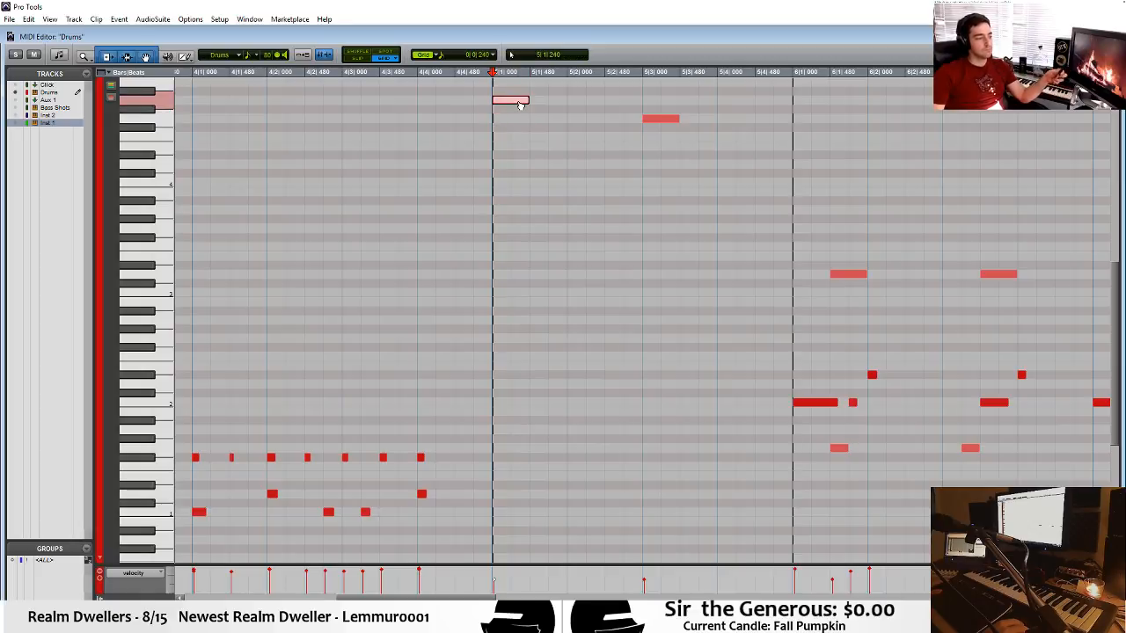
left_click_drag(520, 103, 516, 156)
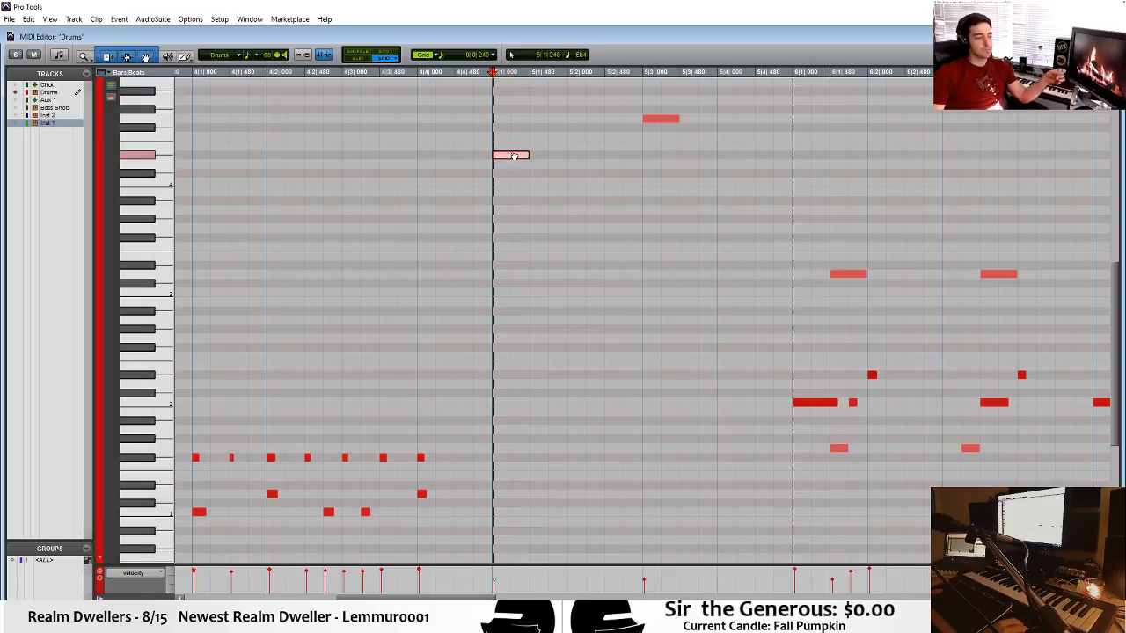
key("Delete")
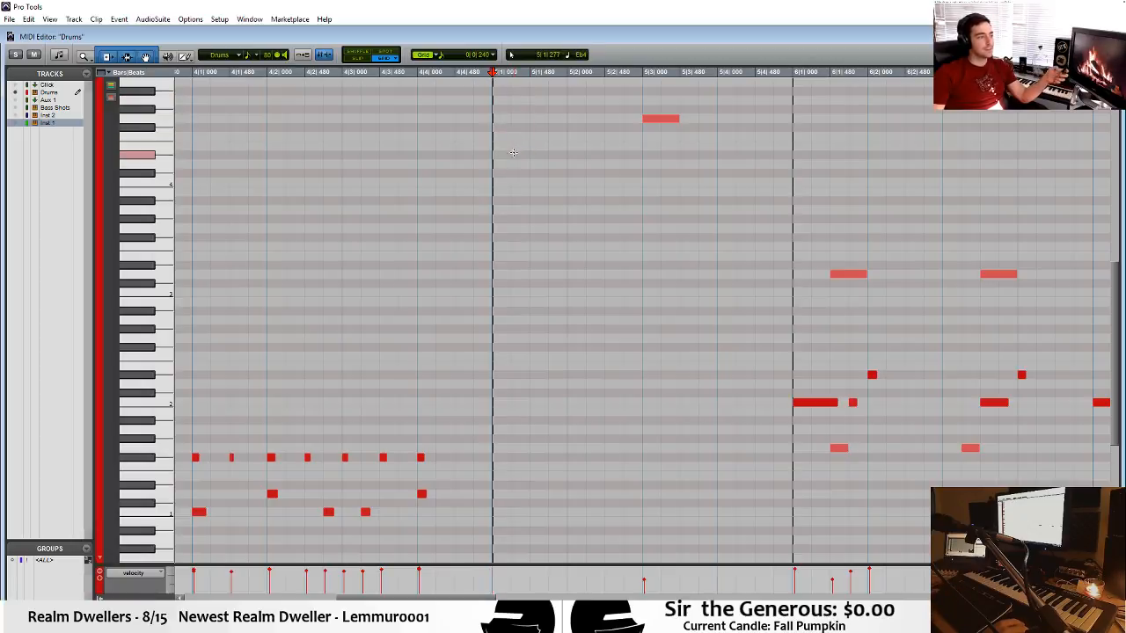
Add an E4 drum hit at bar 5 beat 4, trying F4 and D4 hits on the same beat.
left_click(495, 155)
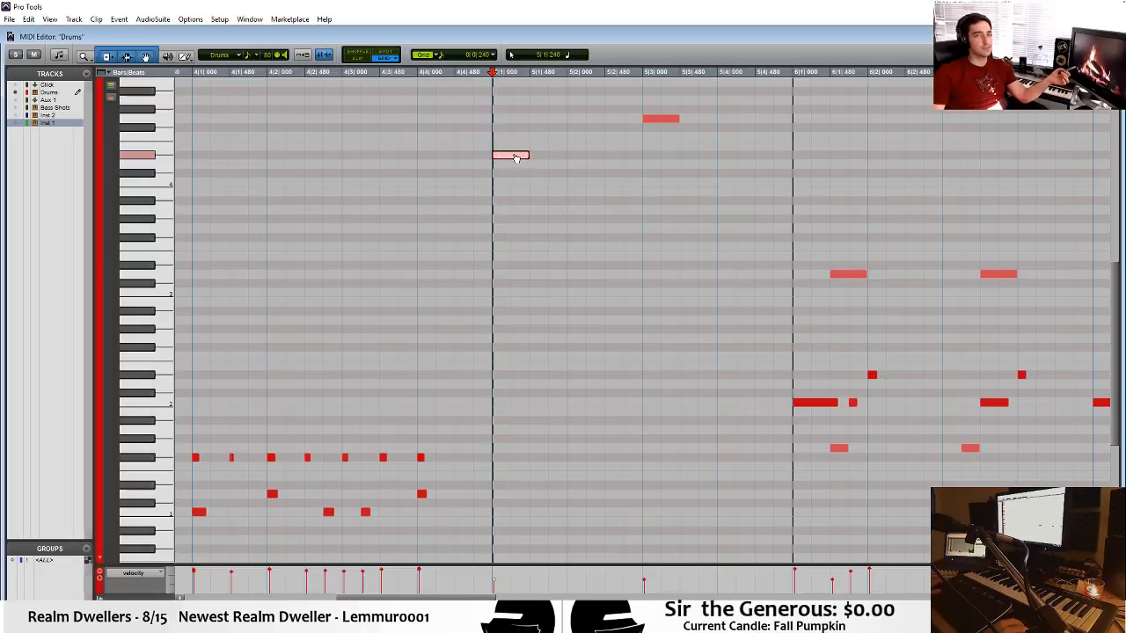
left_click_drag(517, 157, 739, 141)
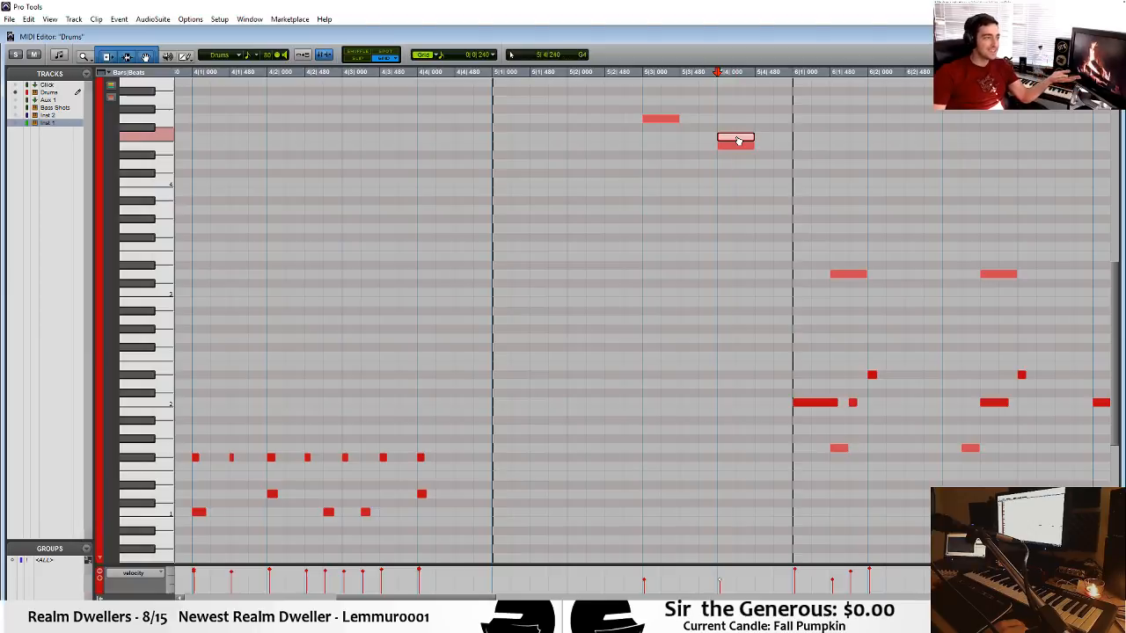
left_click_drag(738, 154, 739, 170)
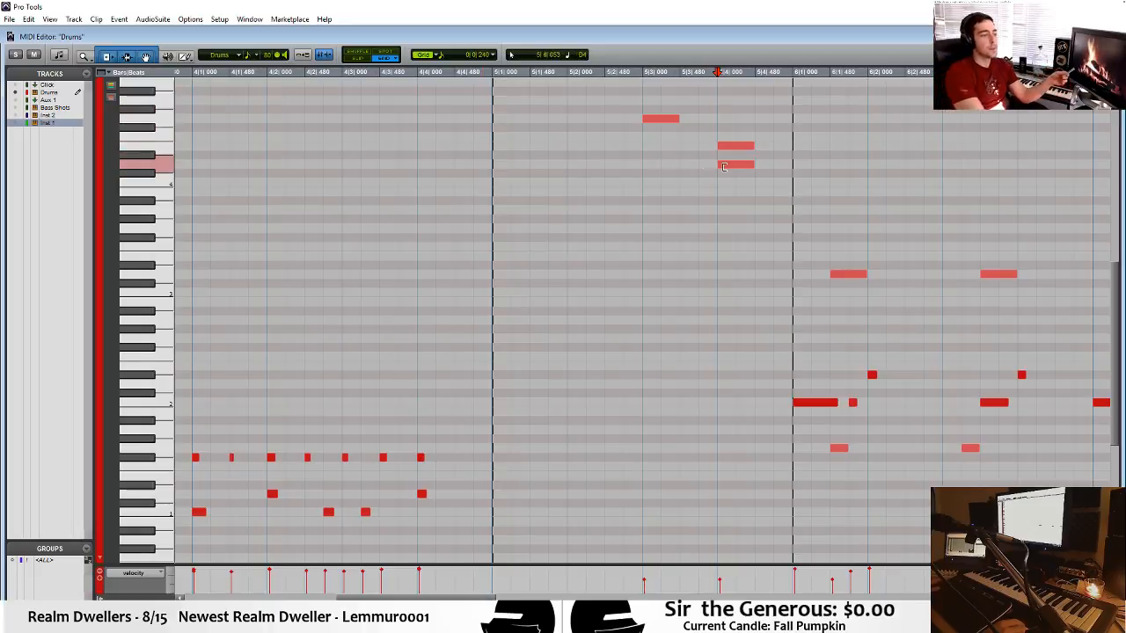
Add short F#4 hits at 5|1|480, 5|2|240, 5|3|480 and 5|4|480, remove the extra D4, and play back from bar 4 beat 4.
left_click_drag(739, 171, 577, 130)
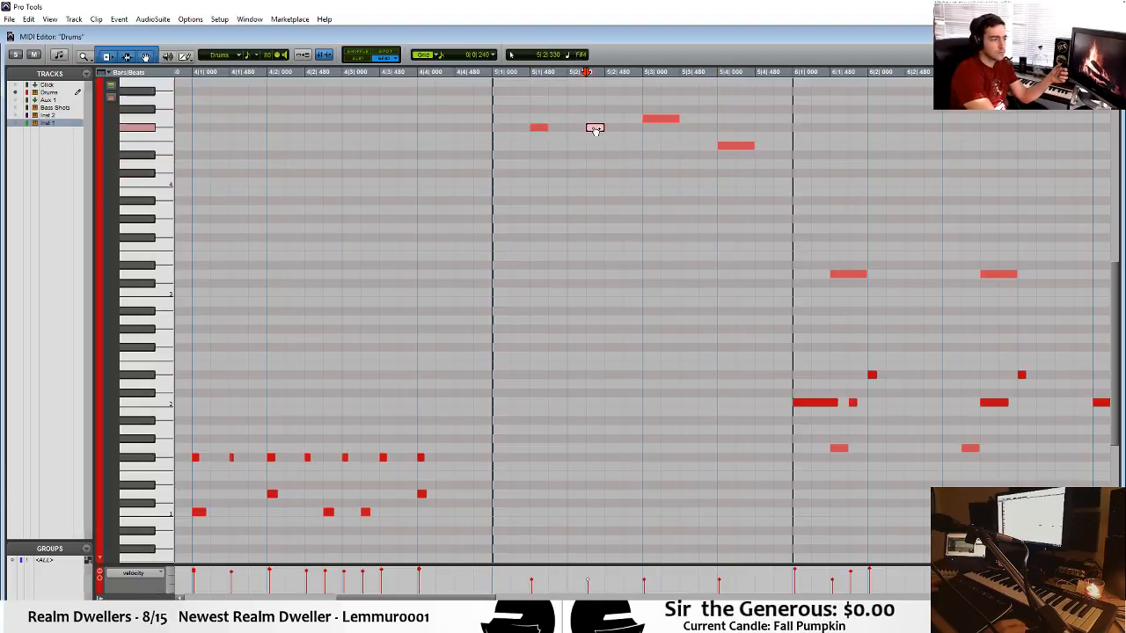
left_click_drag(709, 128, 692, 130)
left_click_drag(758, 137, 765, 134)
left_click(414, 137)
key("space")
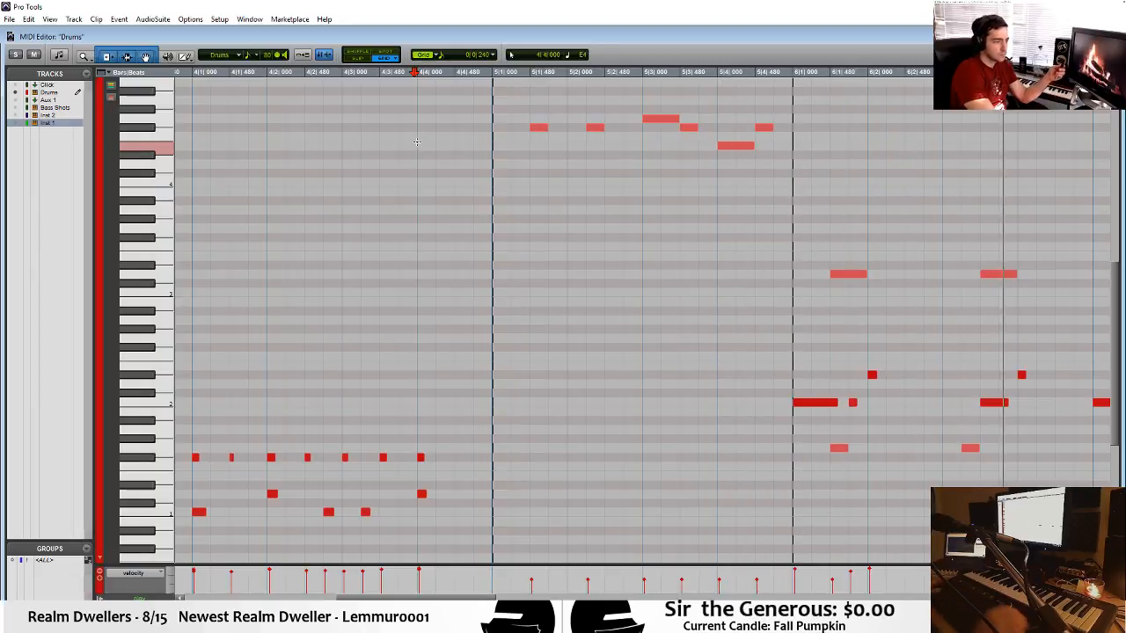
Audition the EDA_Old_Is_Cool cell in the Bass Shots track's Battery 4, alone and during playback from bar 6.
key("ctrl+=")
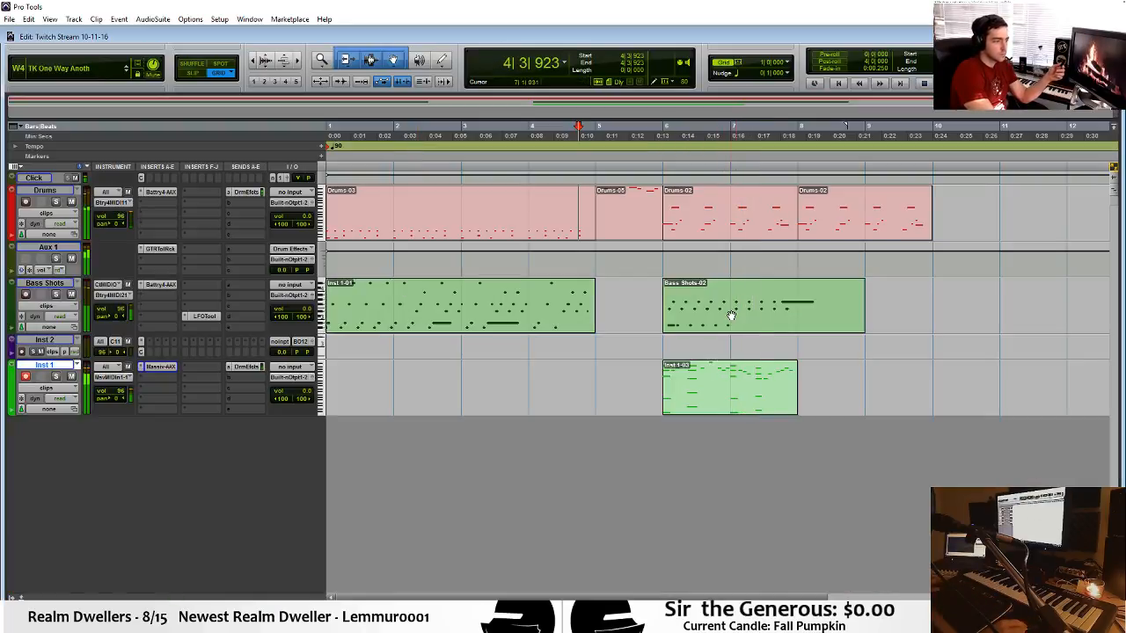
left_click(730, 314)
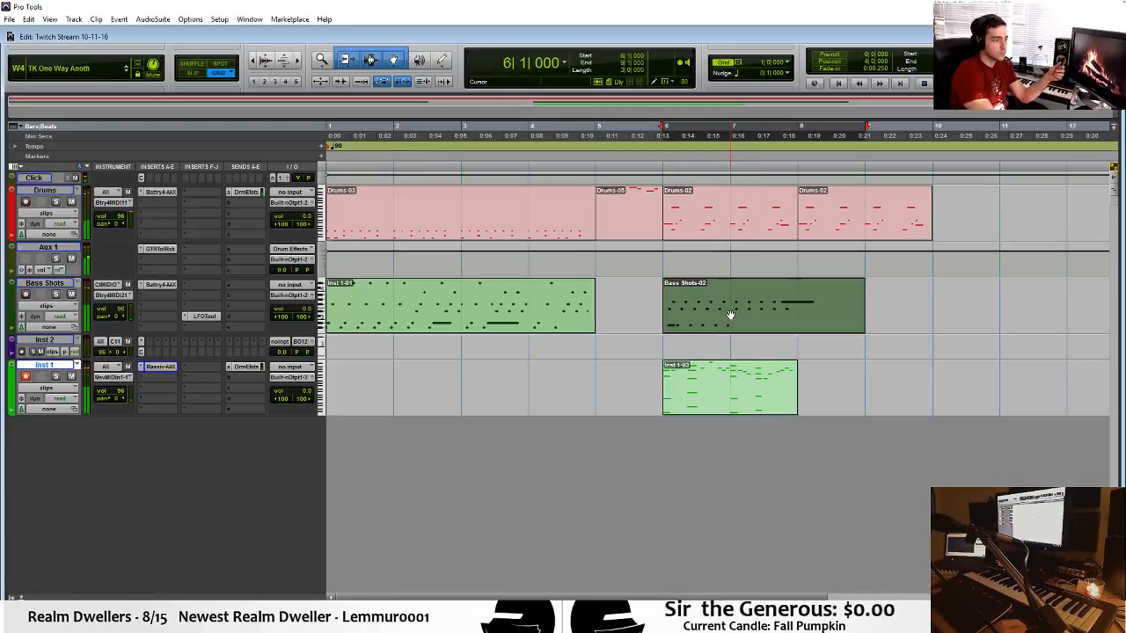
left_click(159, 285)
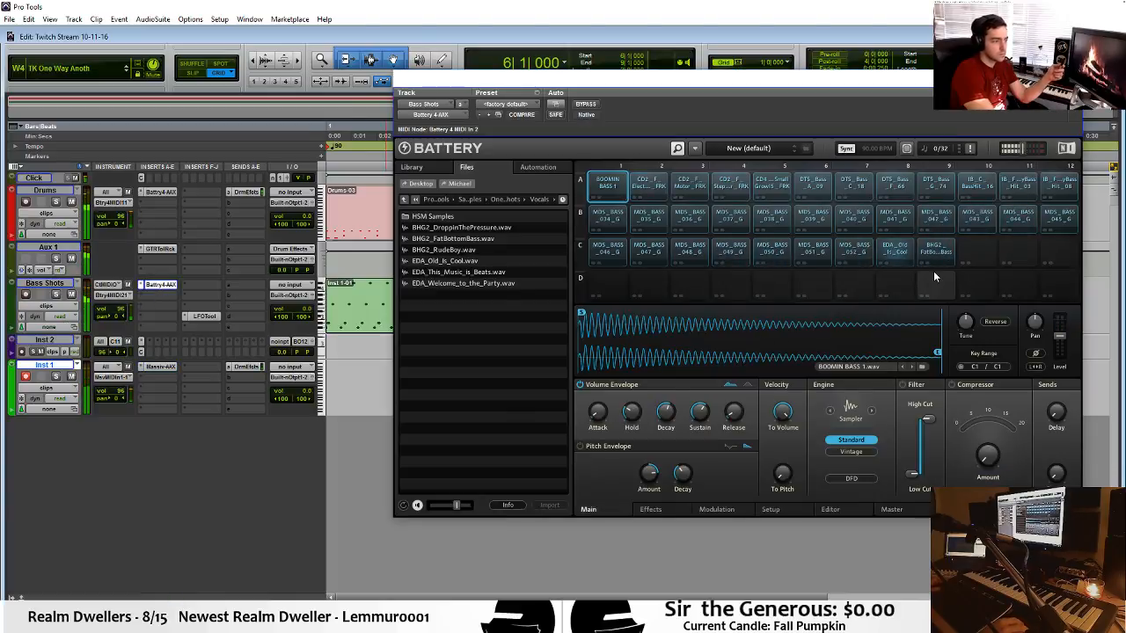
left_click(894, 257)
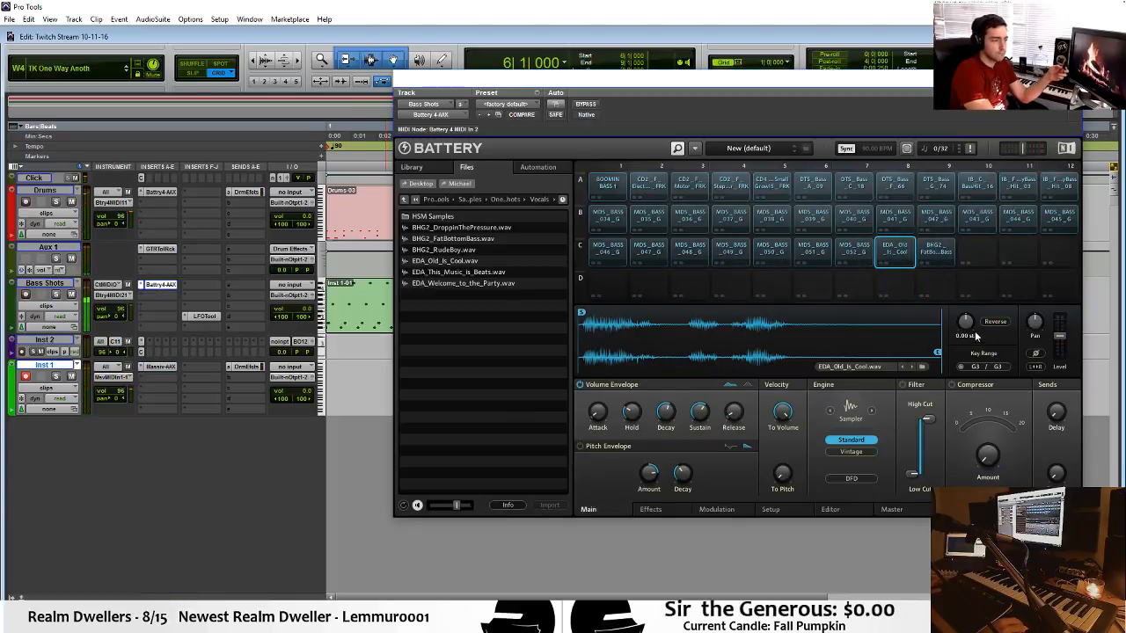
left_click(906, 261)
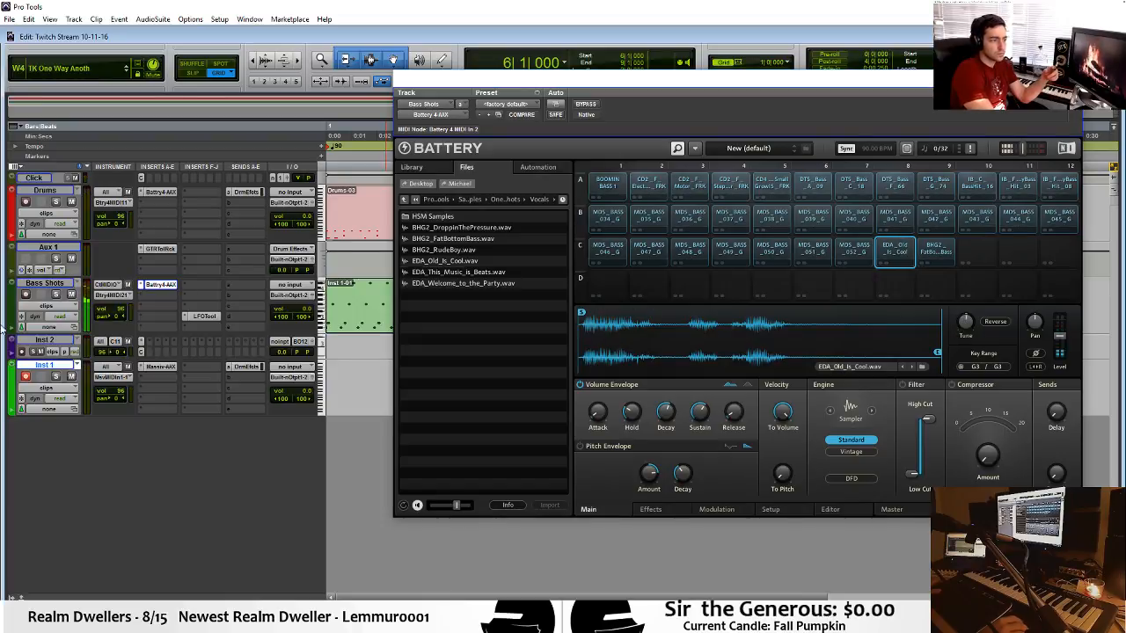
key("space")
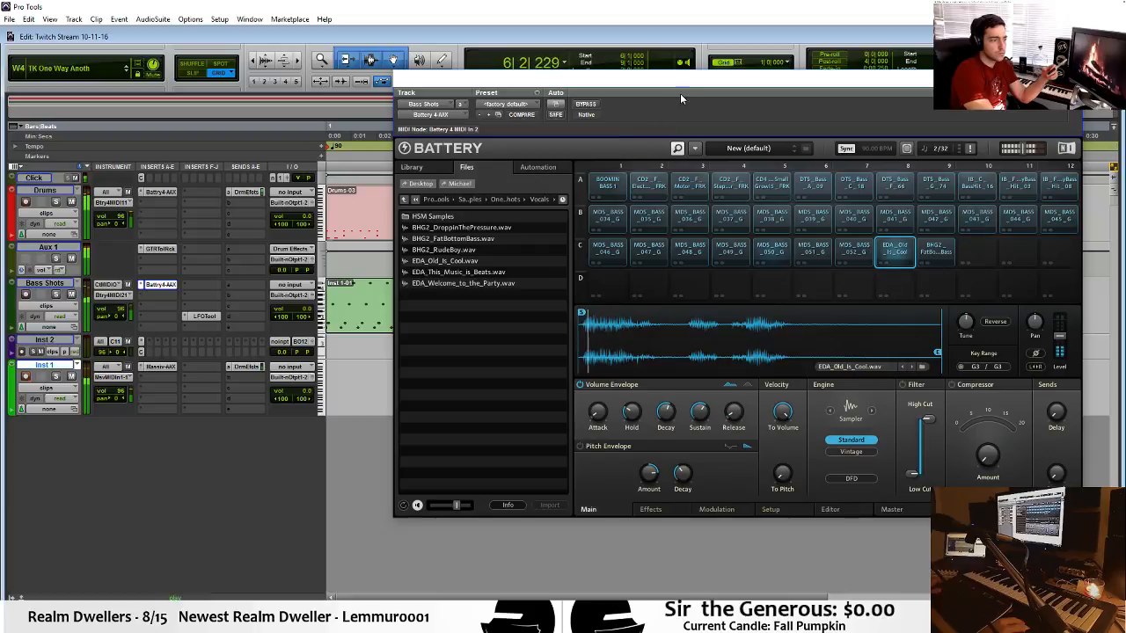
left_click_drag(963, 330, 961, 324)
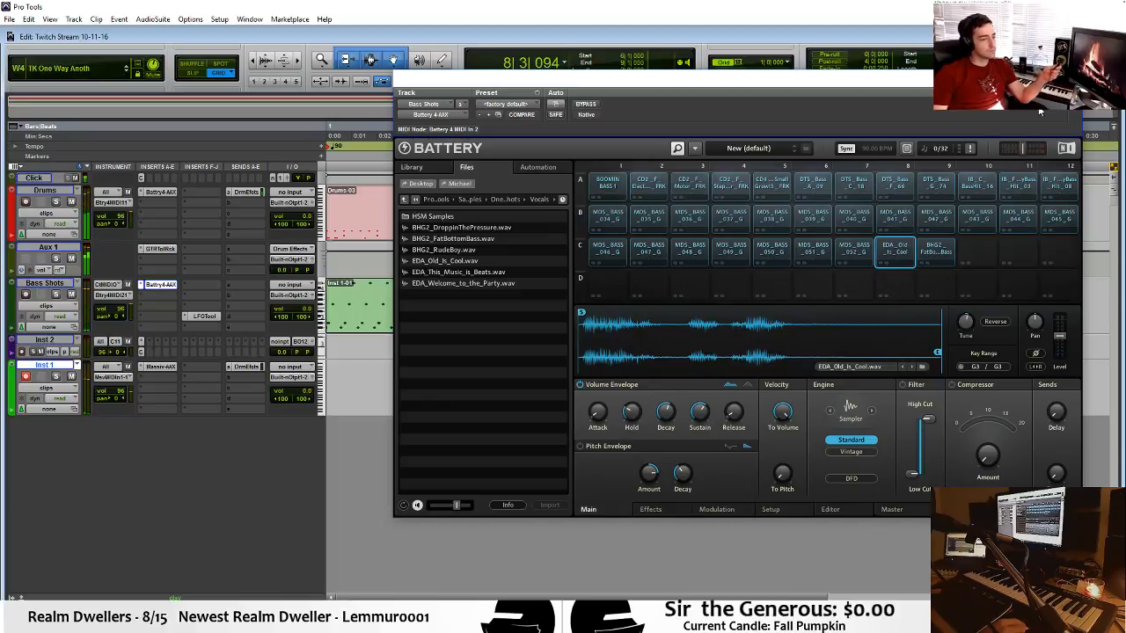
left_click(1069, 78)
key("space")
Reopen the bar 5 drum clip, audition drum sounds, add a Bb4 hit at 5|1|000, and play the arrangement from bar 5.
left_click(555, 373)
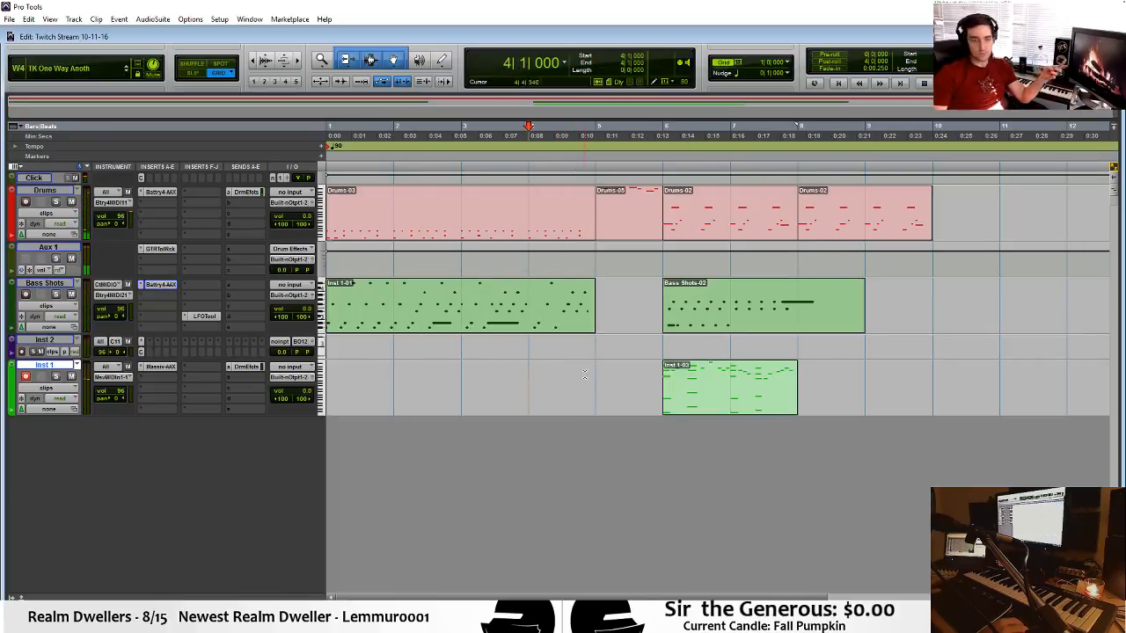
double_click(610, 237)
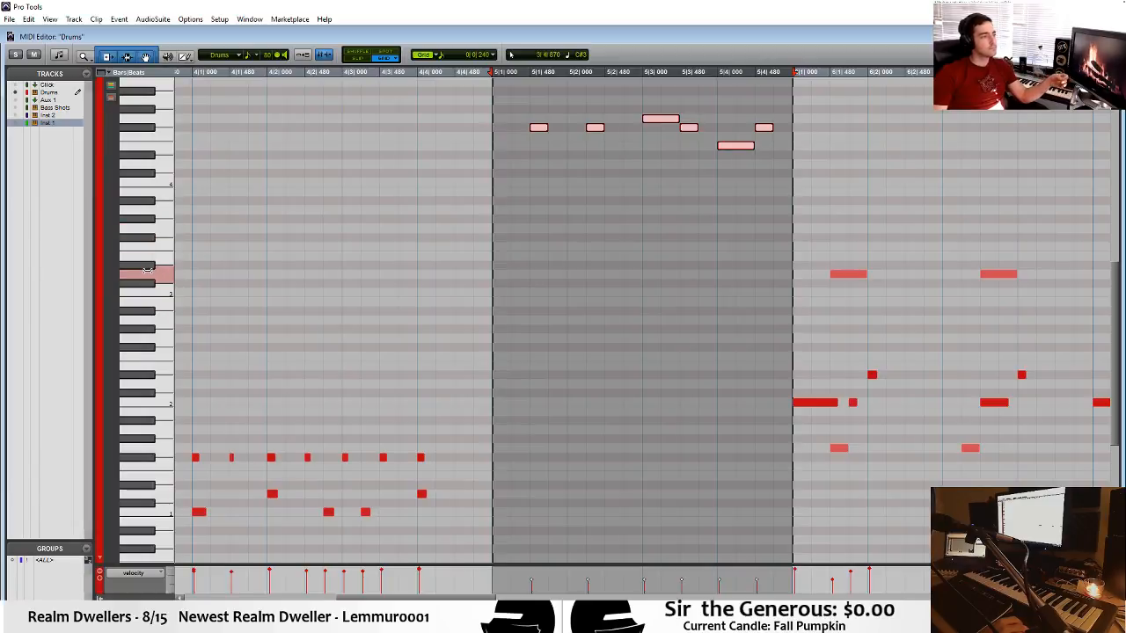
left_click(148, 272)
left_click(150, 259)
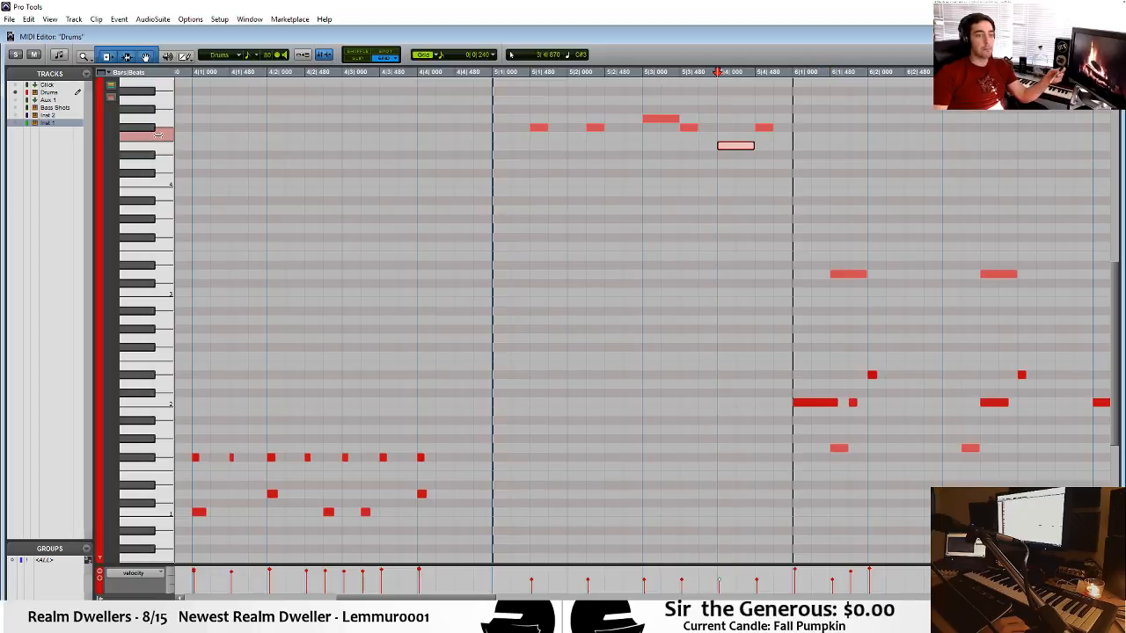
left_click(153, 120)
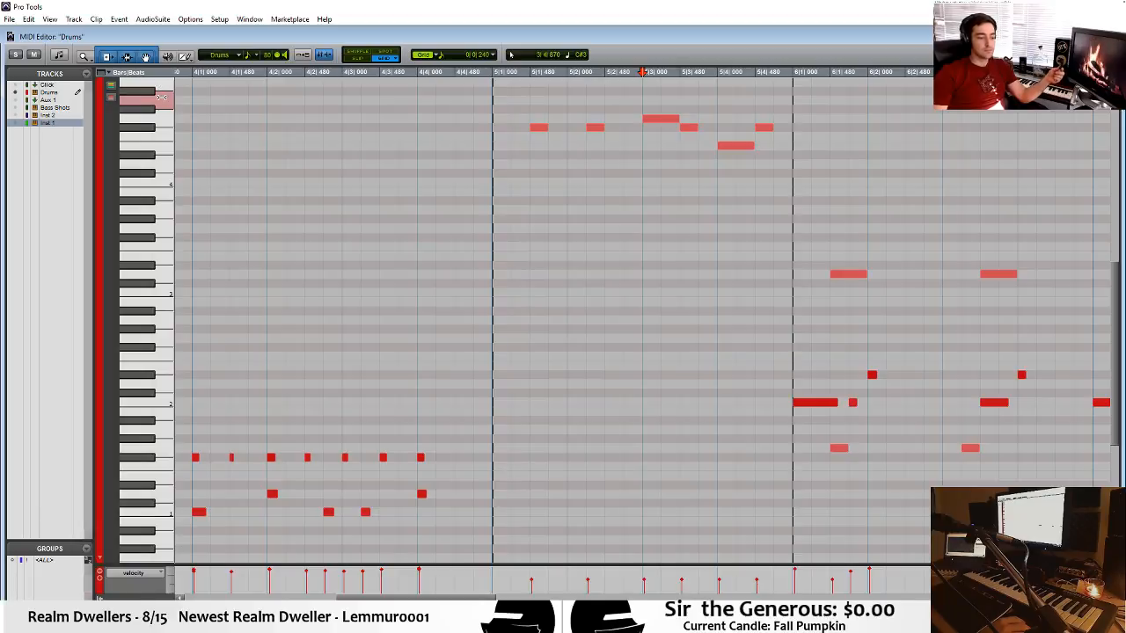
left_click(499, 91)
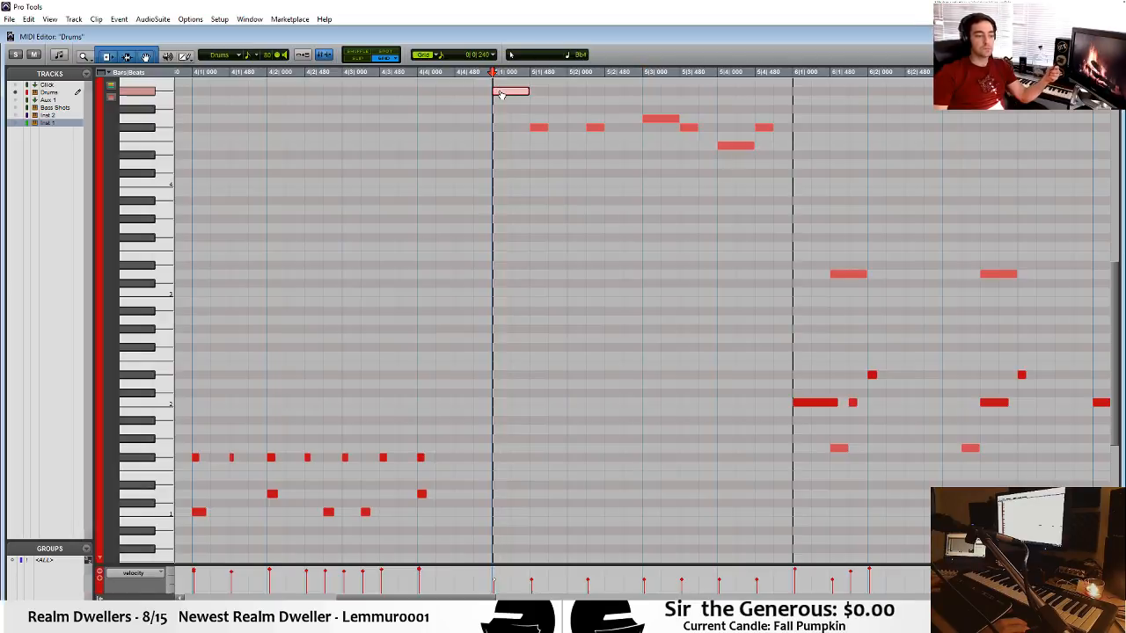
key("ctrl+equal")
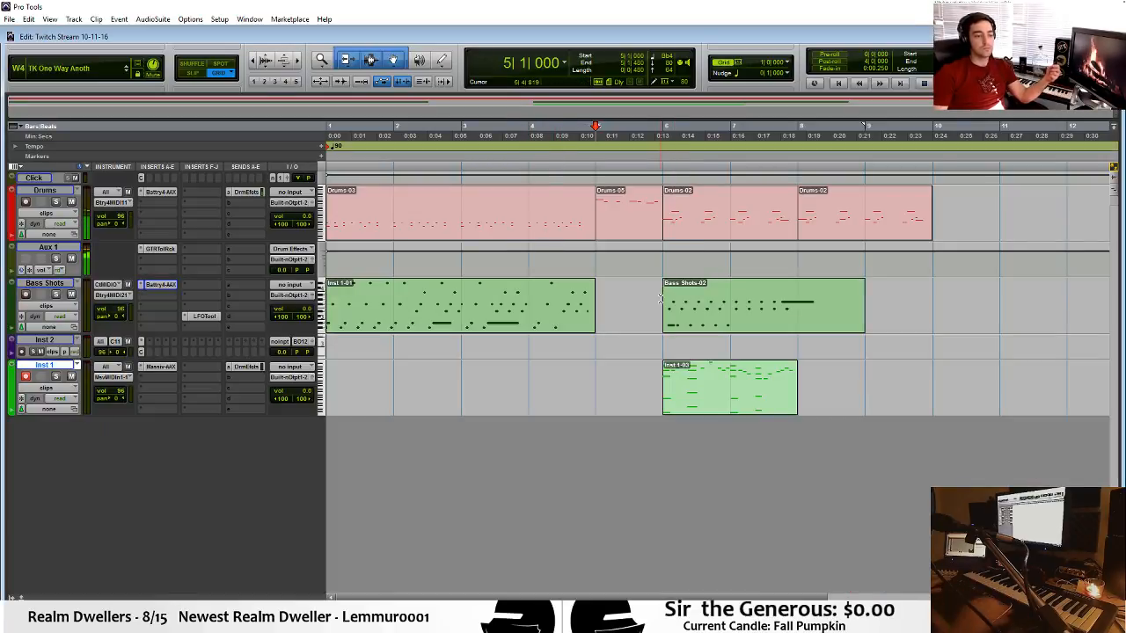
key("space")
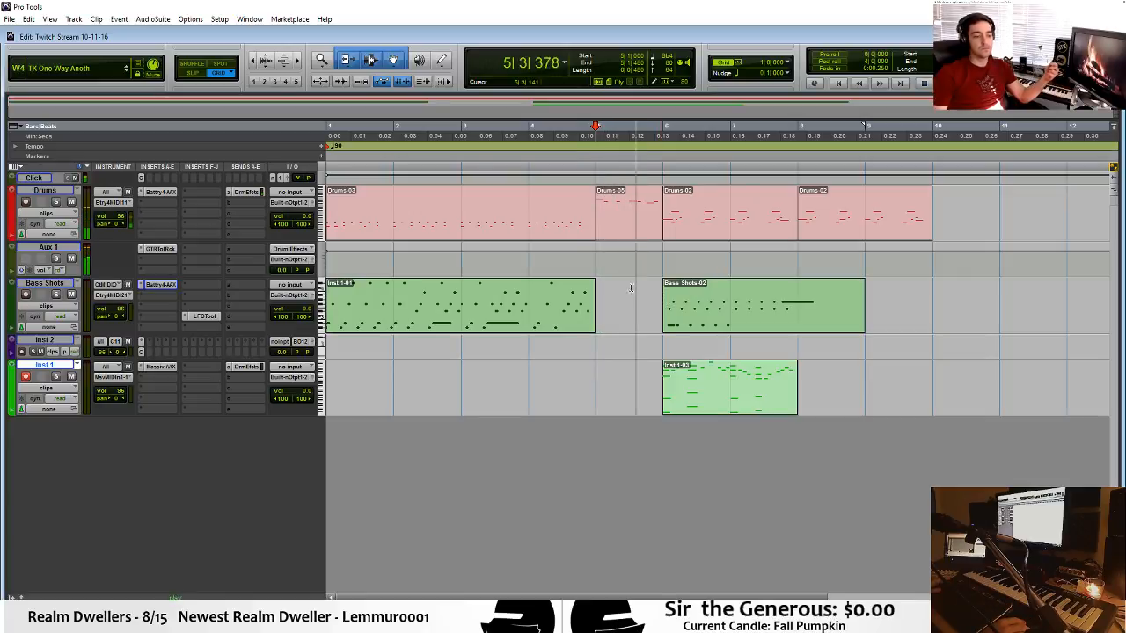
Move the Bb4 drum hit from 5|1|000 back to bar 4 beat 2 and play the arrangement from bar 4.
key("space")
double_click(622, 227)
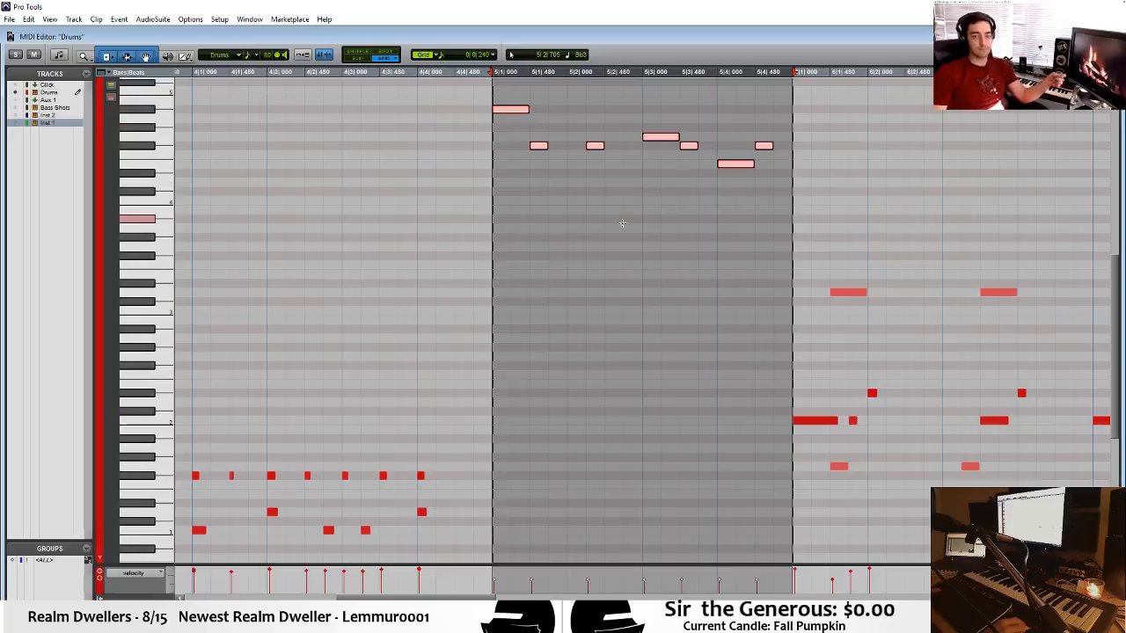
left_click(511, 109)
left_click_drag(511, 109, 202, 128)
left_click_drag(286, 118, 286, 114)
key("ctrl+w")
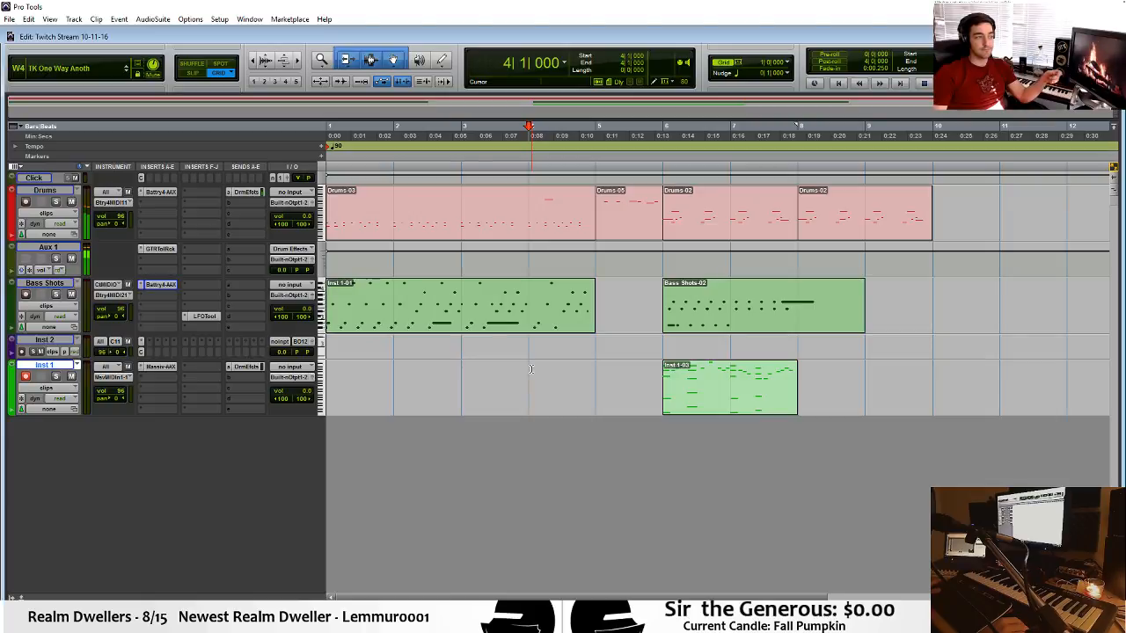
key("space")
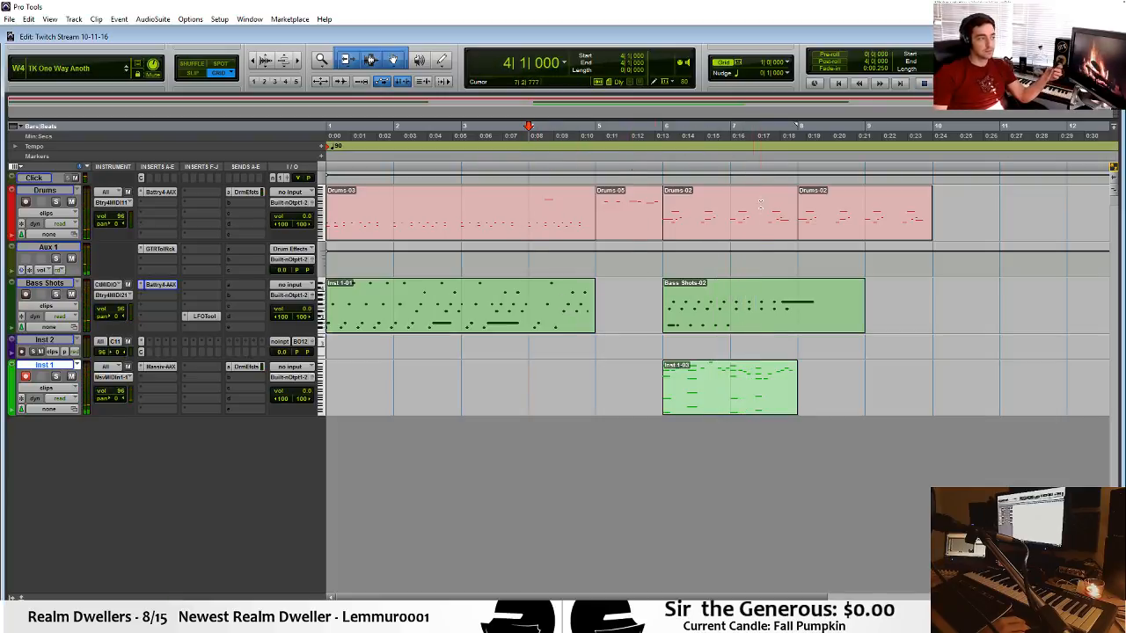
Move the Bb4 drum hit to the start of bar 3 and play the arrangement from bar 3.
double_click(543, 222)
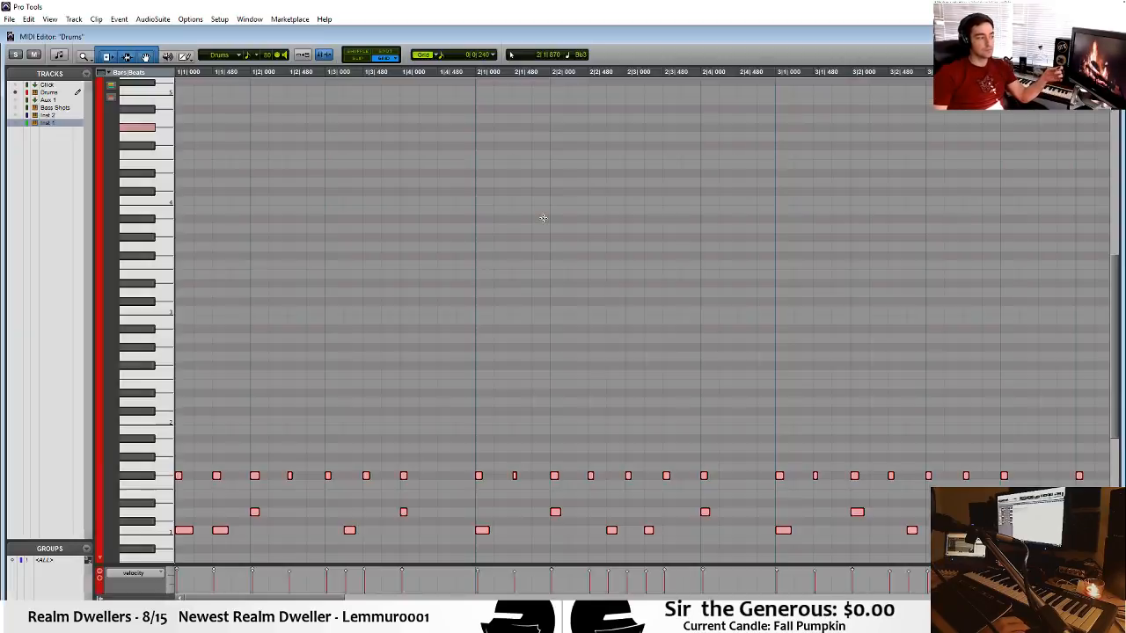
scroll(563, 201, "down", 2)
key("r")
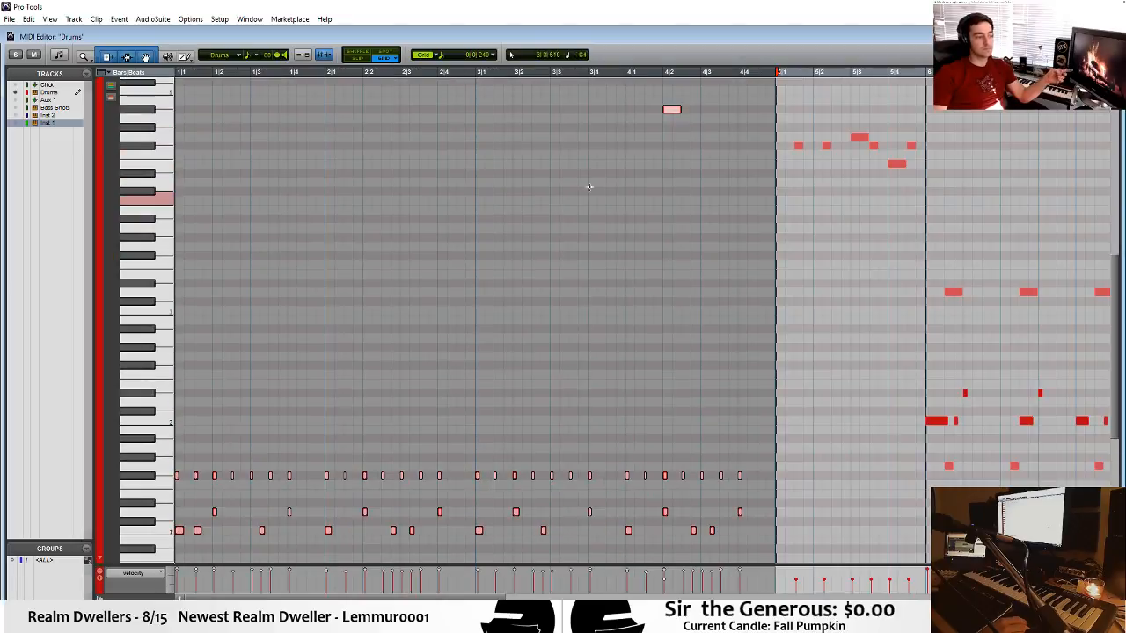
left_click(671, 111)
left_click_drag(673, 115, 485, 114)
key("ctrl+equal")
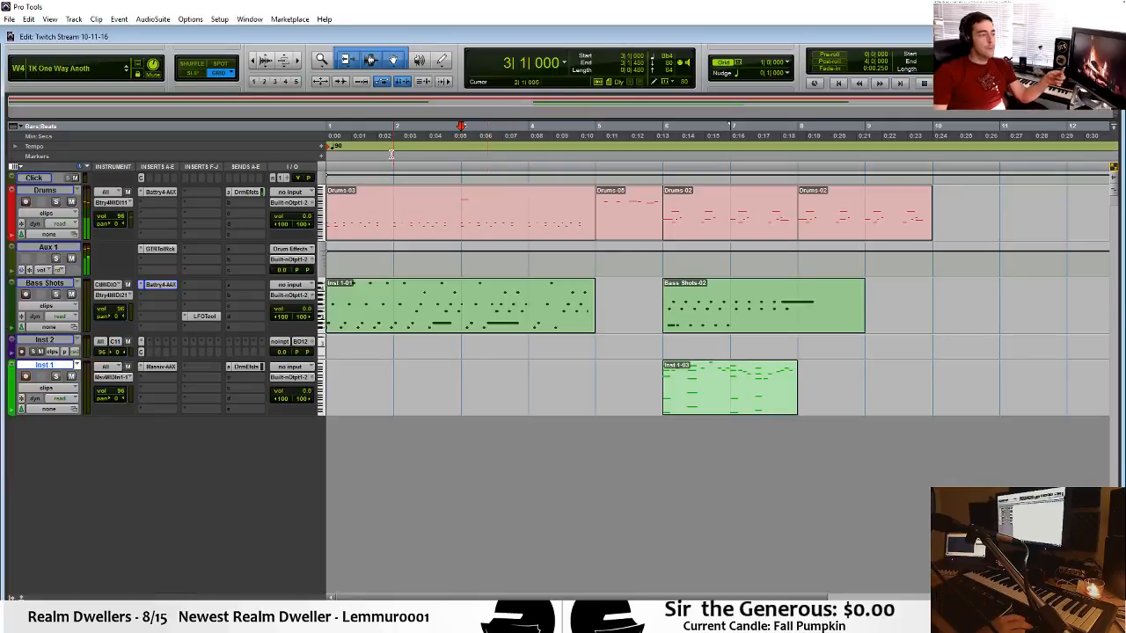
key("space")
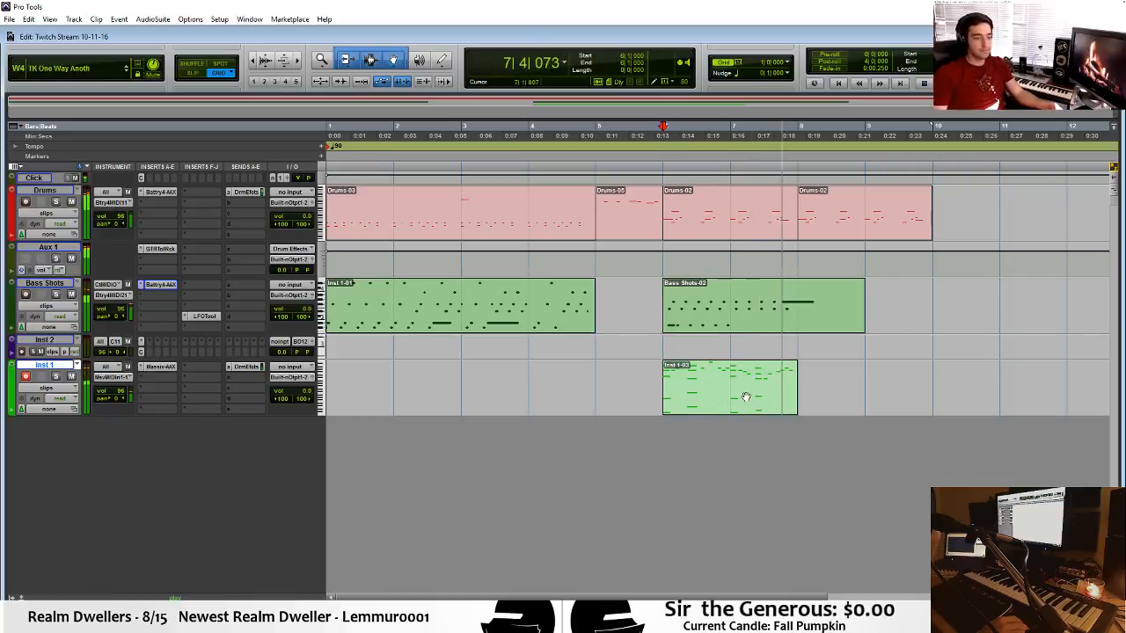
Open the bar 6 Inst 1 clip, raise the melody note at 7|3|000 to D4, and play back from bar 7 beat 2.
double_click(720, 405)
key("space")
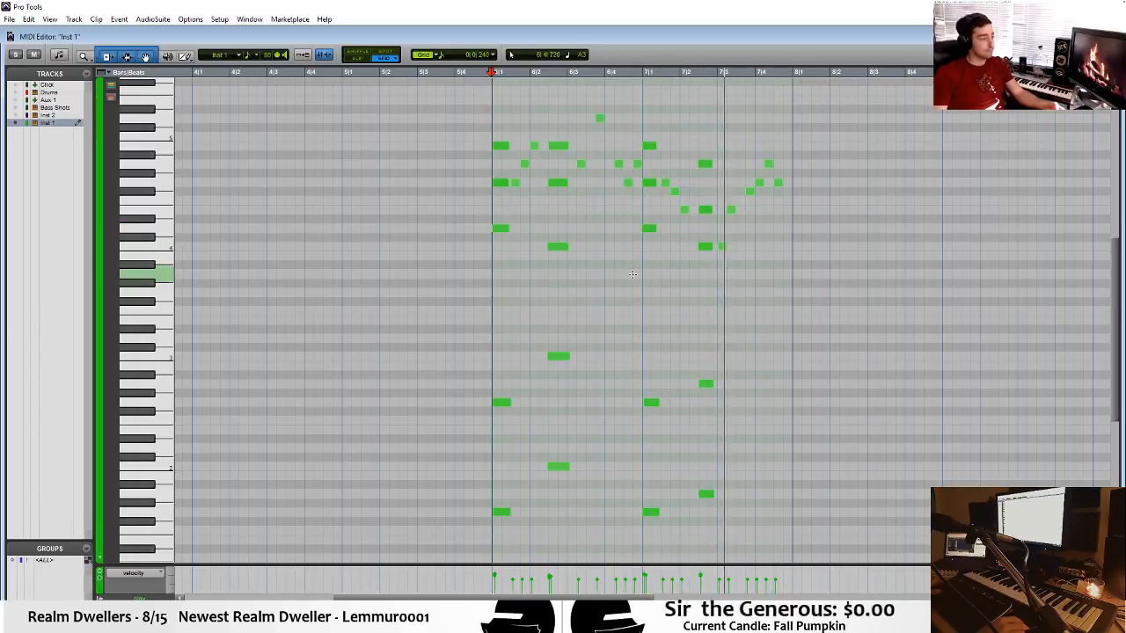
key("space")
left_click_drag(721, 247, 721, 231)
left_click(682, 232)
key("space")
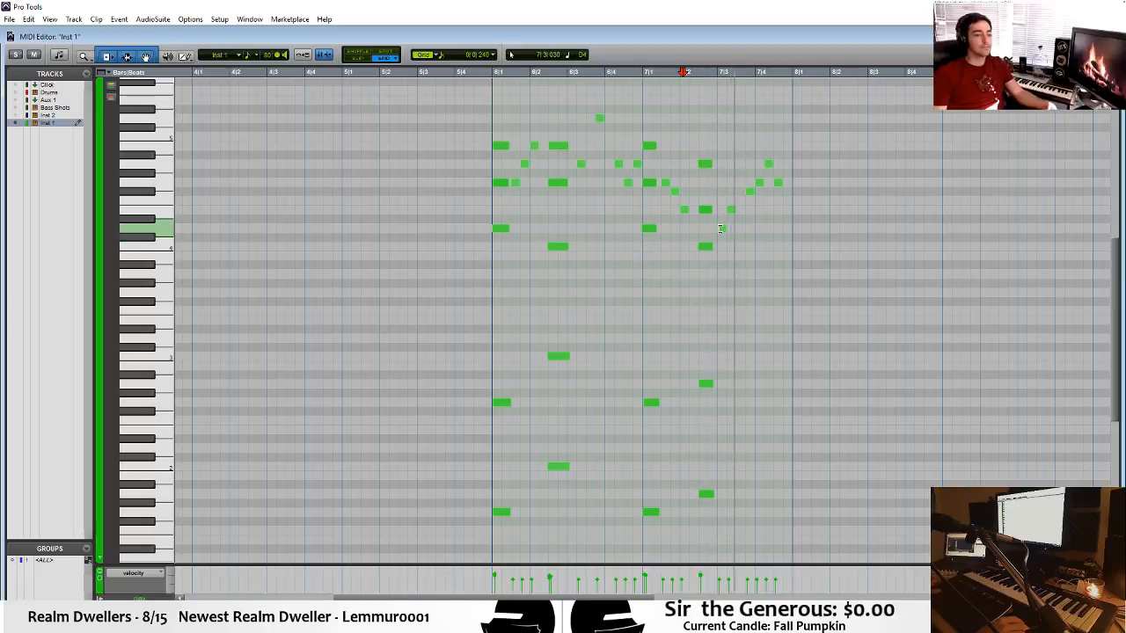
Lower the melody note at 7|3|720 to E4 and play the phrase back, including from just before bar 6.
left_click_drag(747, 190, 749, 220)
left_click(703, 192)
key("space")
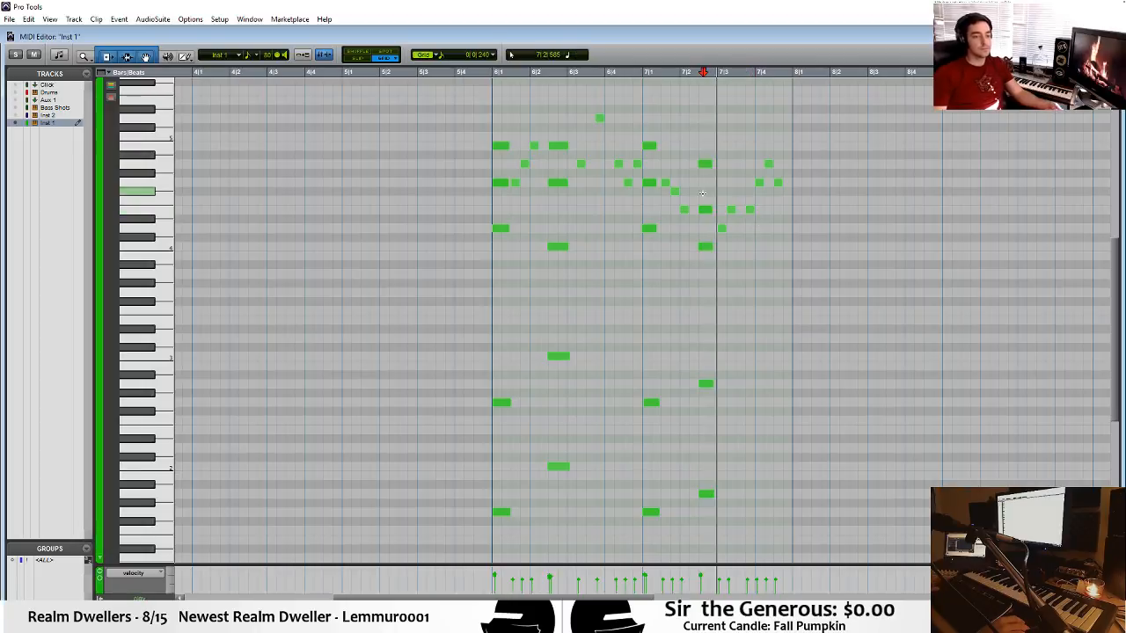
key("space")
left_click(471, 172)
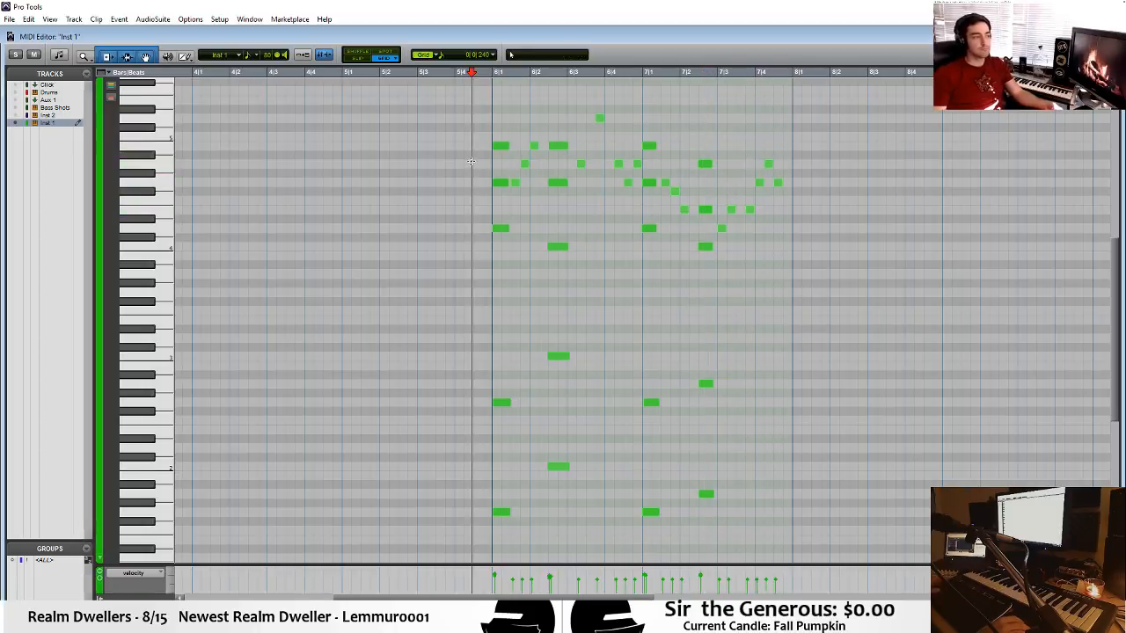
key("space")
key("space")
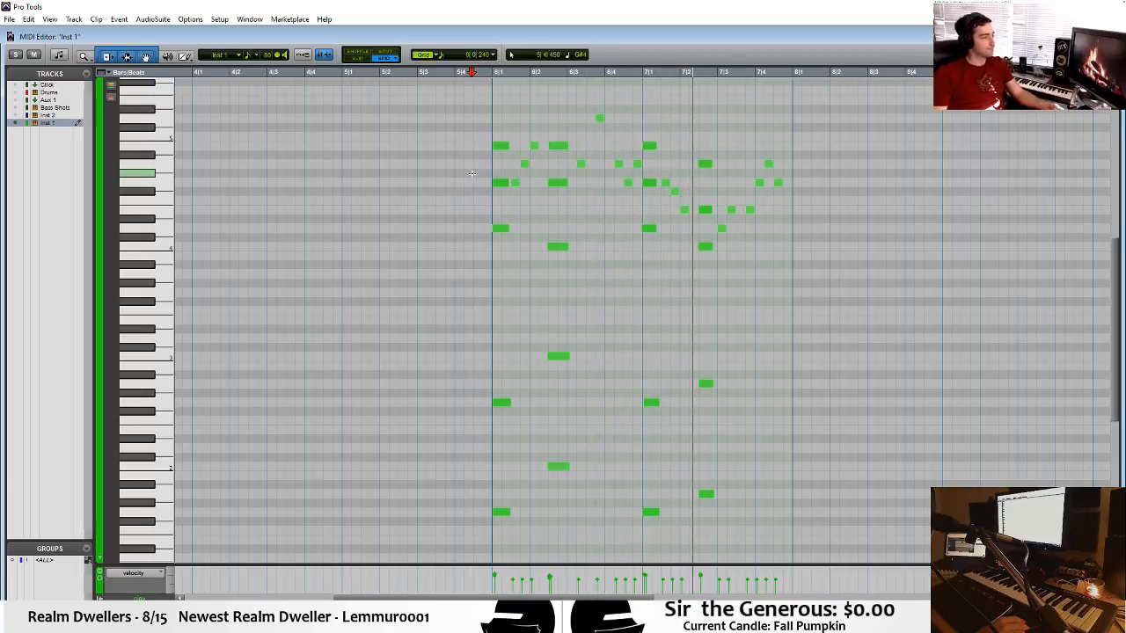
Lower the melody note at 7|3|240 to C4 and play the phrase back from bar 7.
key("space")
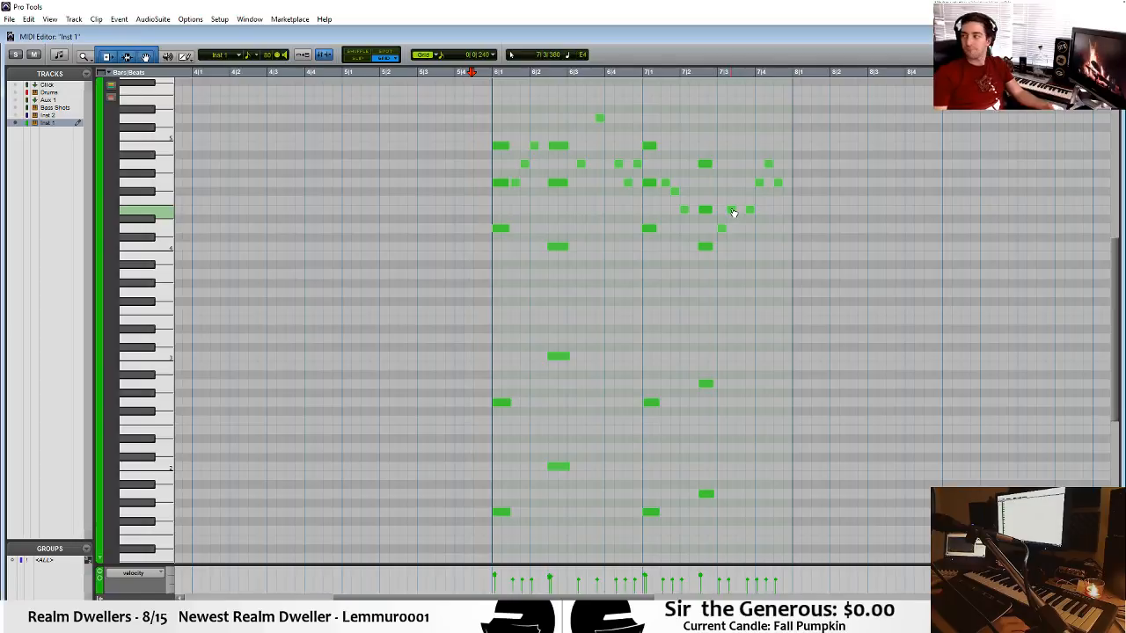
left_click_drag(732, 212, 730, 193)
left_click(695, 201)
key("space")
left_click(678, 180)
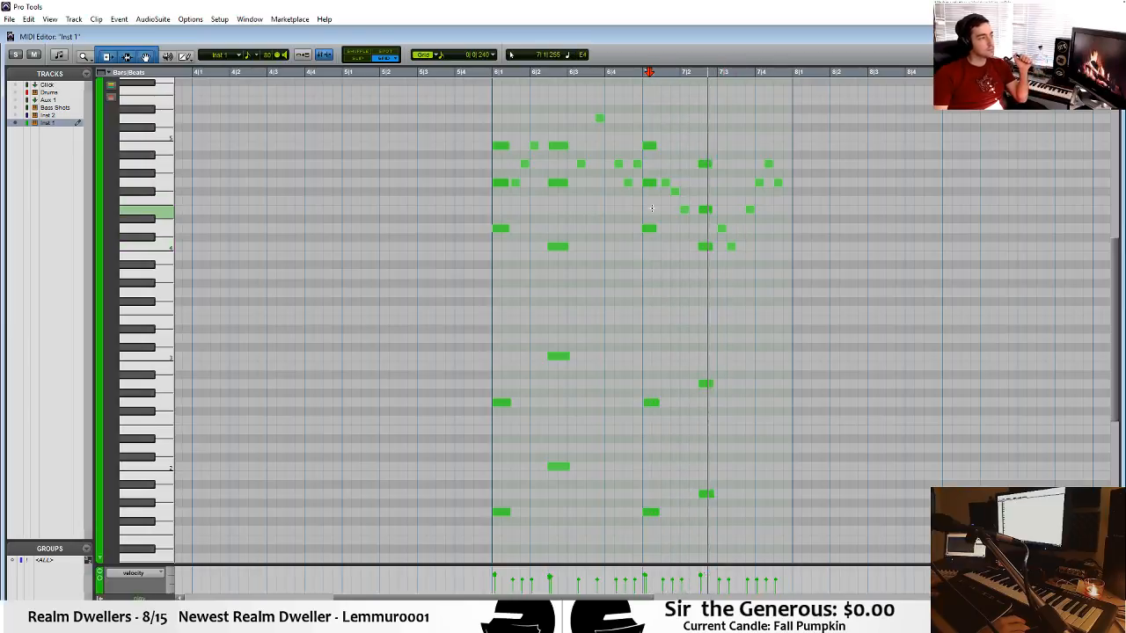
key("space")
Raise the melody note at 7|3|000 to E4, shorten the D4 note at 7|1|000, and play back from bar 7.
left_click_drag(723, 230, 722, 211)
left_click(652, 230)
key("space")
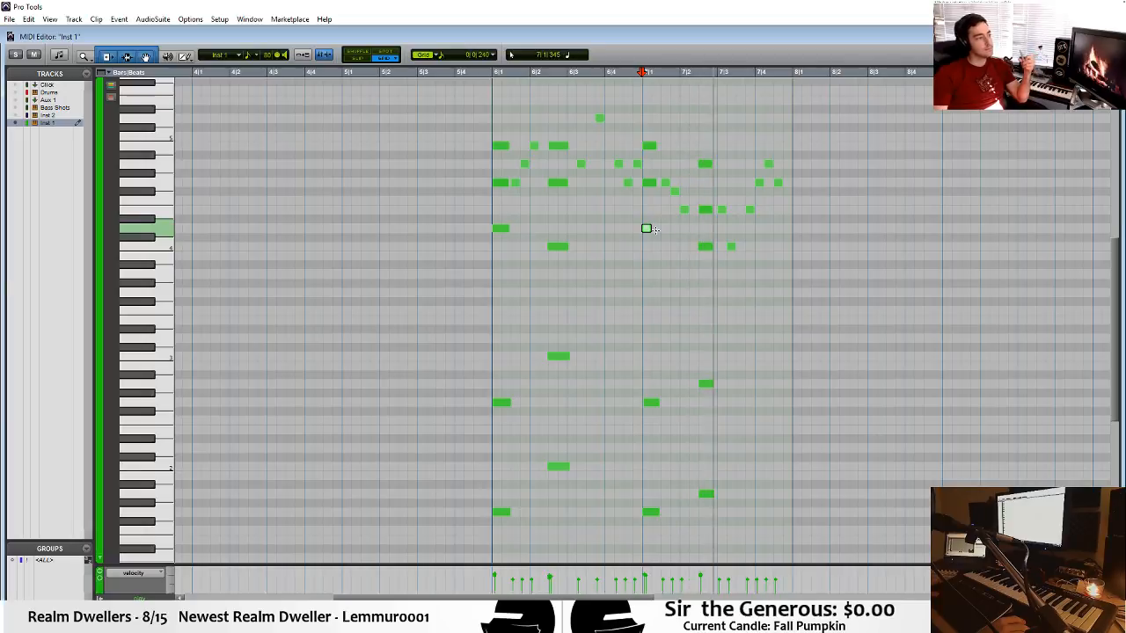
key("space")
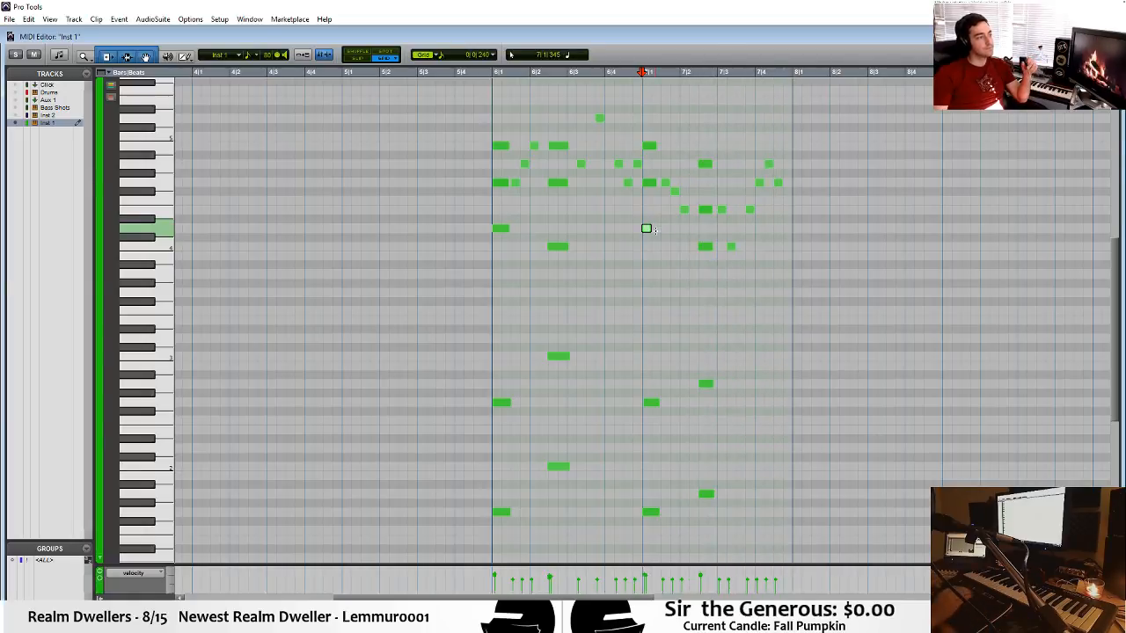
Play the arrangement from bar 6 and inspect the notes in the second Bass Shots clip.
key("ctrl+w")
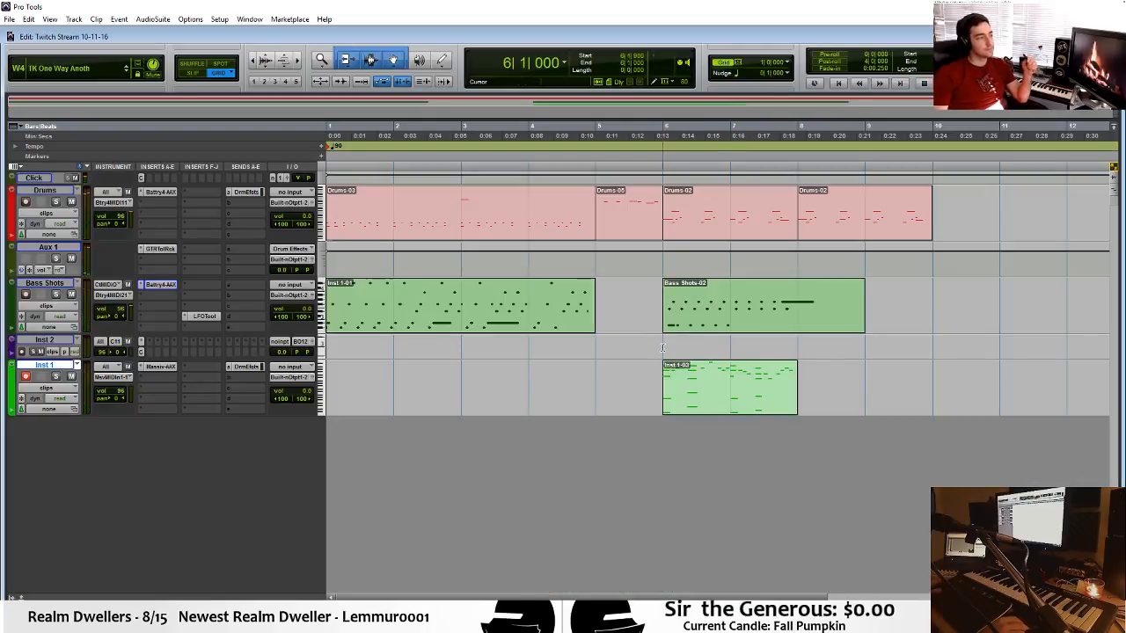
key("space")
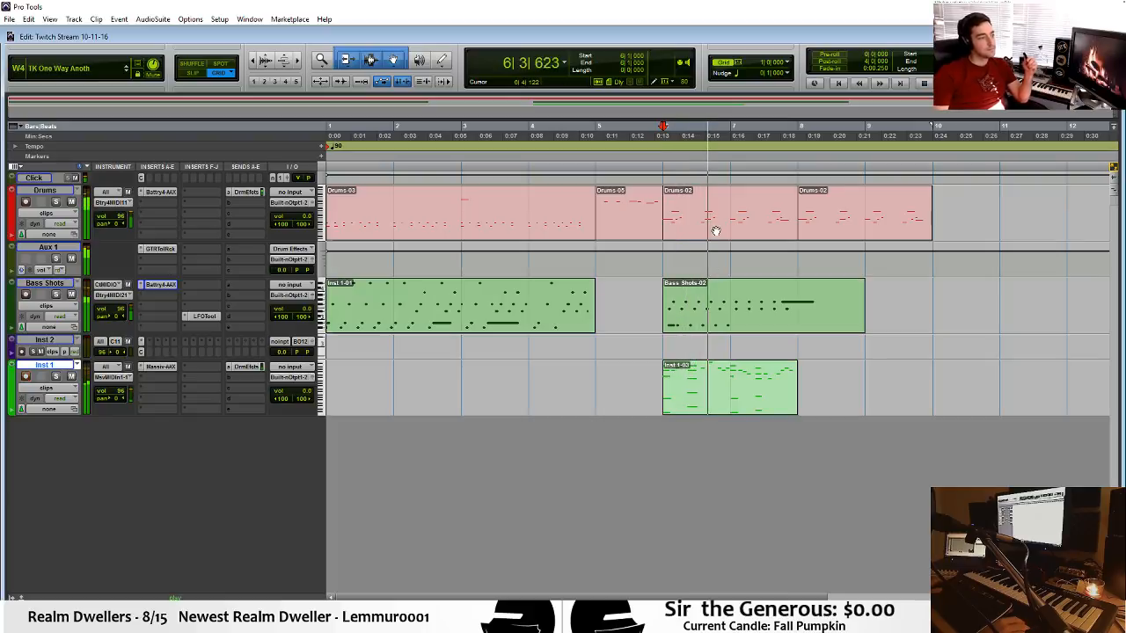
double_click(744, 321)
left_click(769, 244)
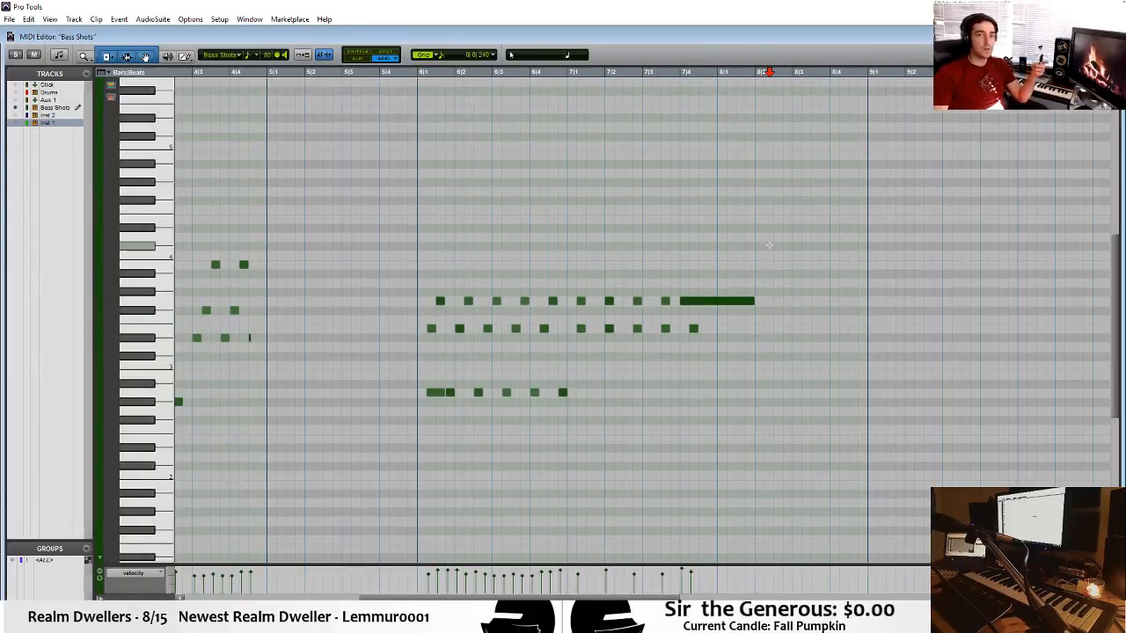
key("ctrl+w")
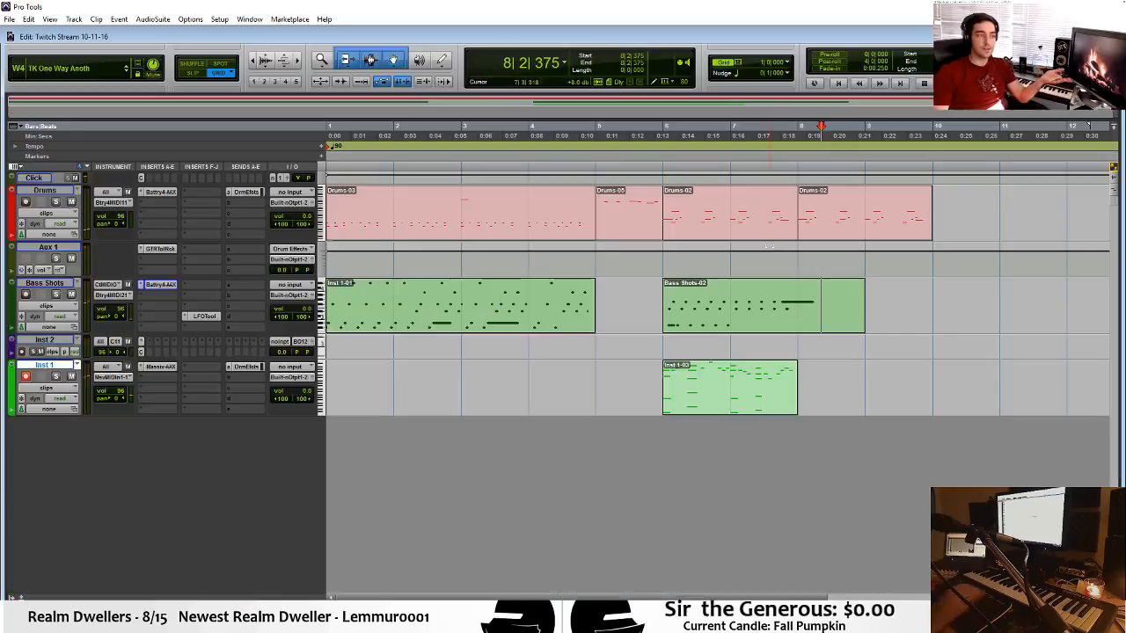
Audition the EDA_Old_Is_Cool cell in the Bass Shots track's Battery 4 and try nudging its tuning.
left_click(168, 290)
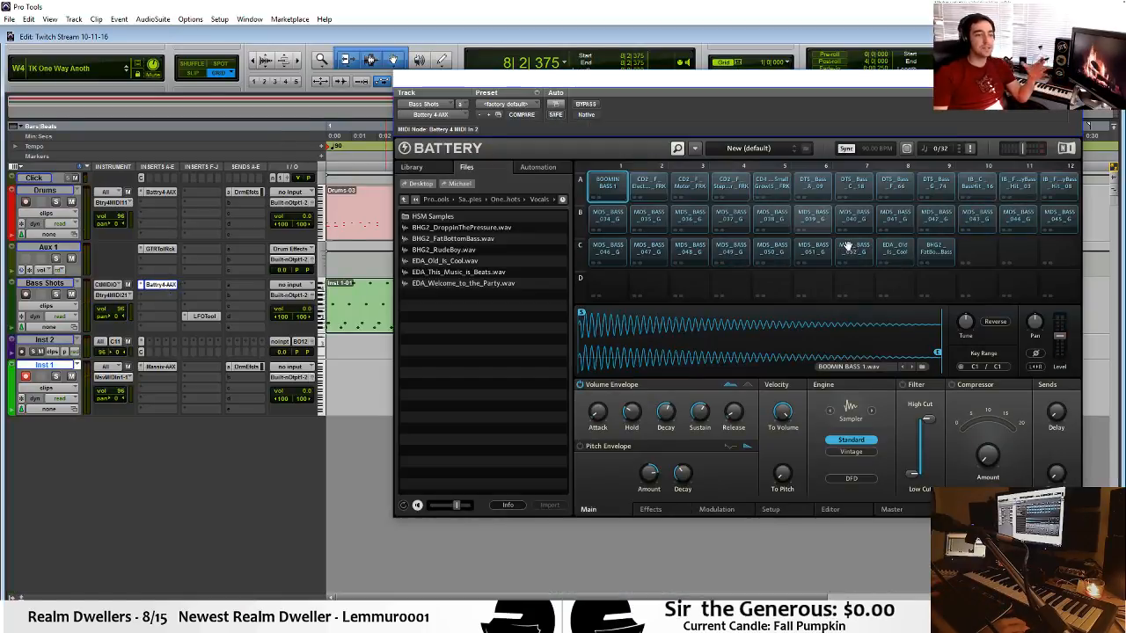
left_click(897, 251)
left_click(898, 255)
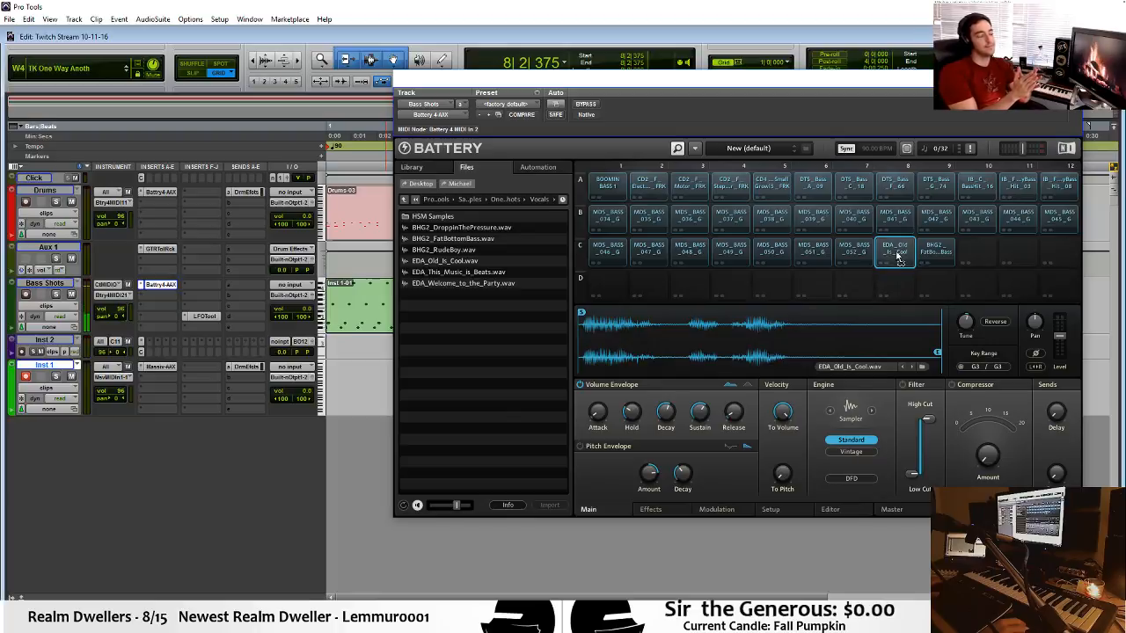
mouse_move(960, 319)
left_click_drag(960, 319, 962, 310)
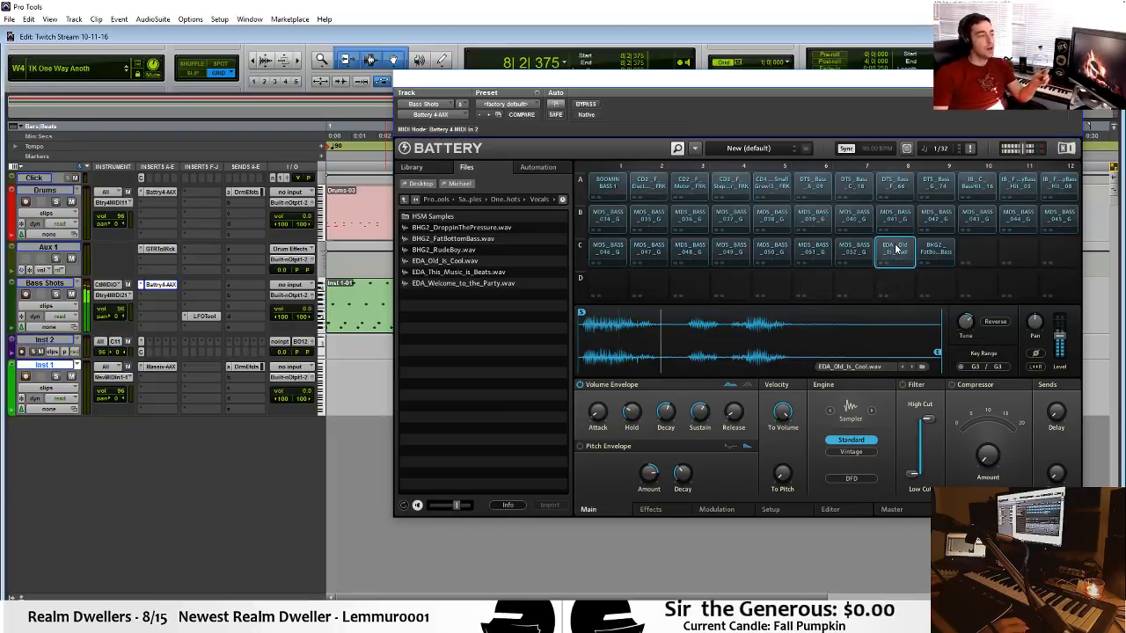
Move the Battery 4 window aside to reach the bar 6 clips, bring it back, and close it.
left_click_drag(842, 88, 804, 452)
left_click(809, 317)
left_click(749, 402)
left_click_drag(694, 455, 678, 111)
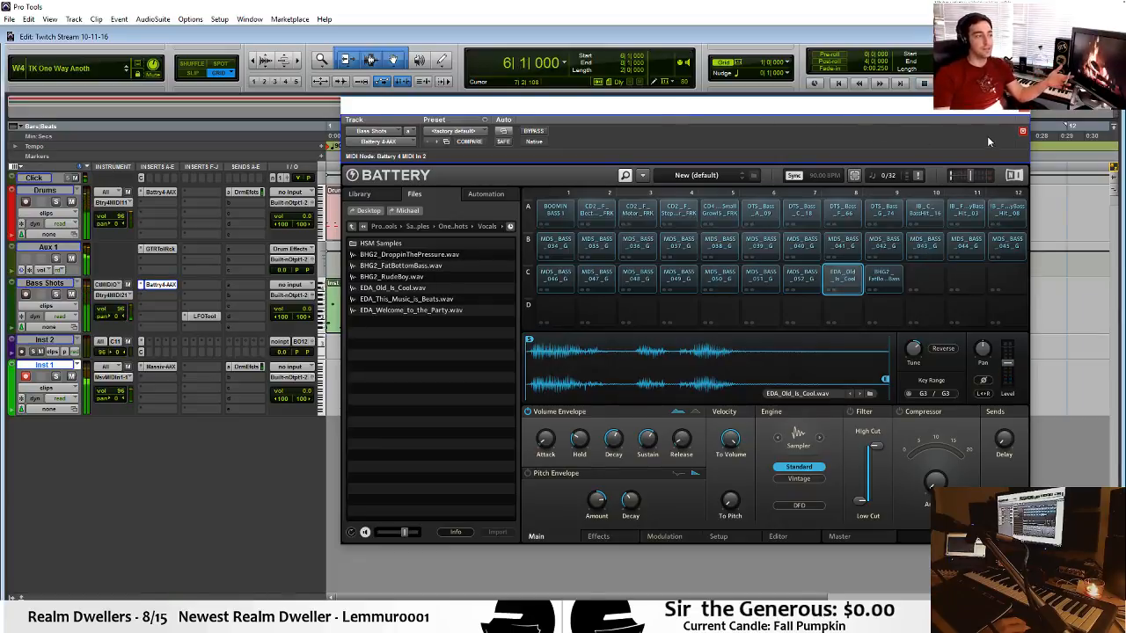
left_click(1022, 130)
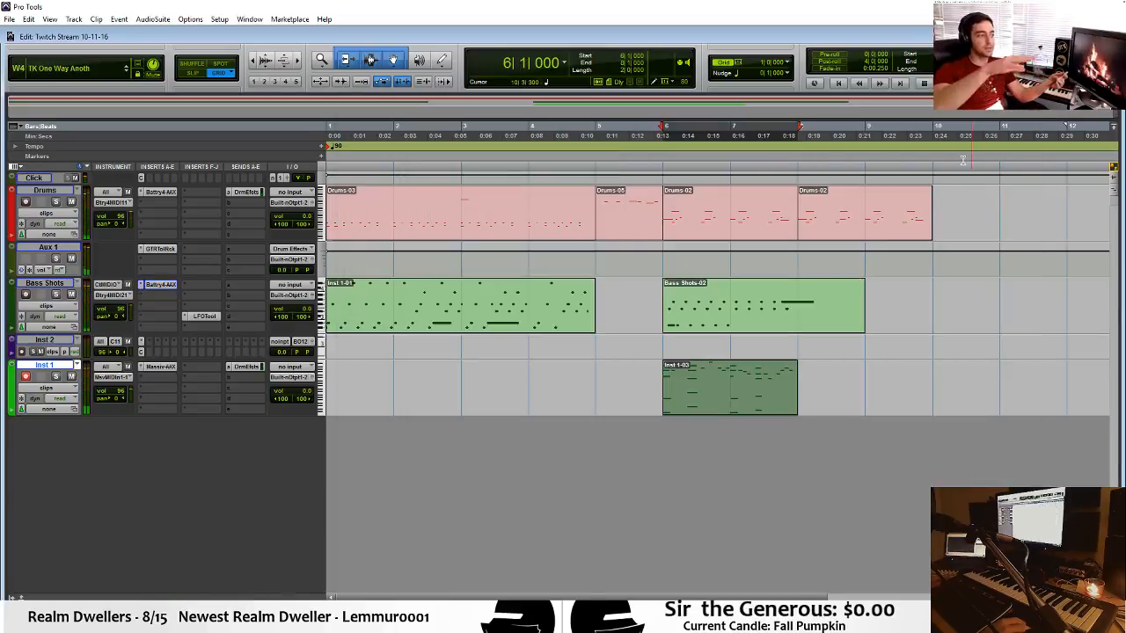
Reopen the bar 6 Inst 1 clip and examine its chords at 6|1|000 and 6|2|480.
left_click(791, 377)
left_click(845, 372)
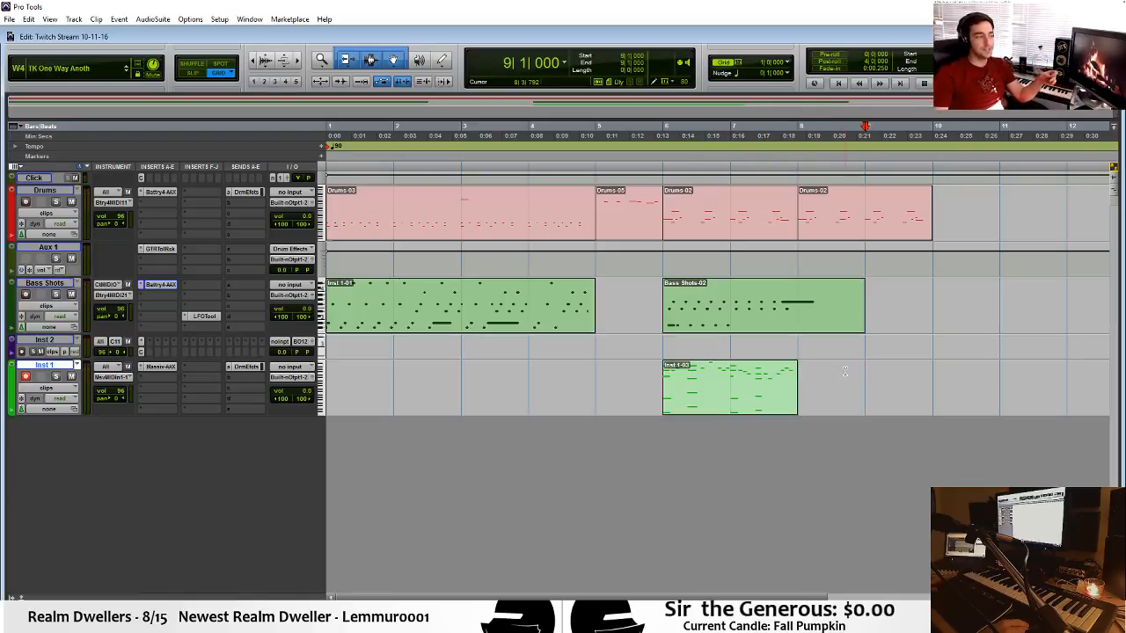
double_click(715, 399)
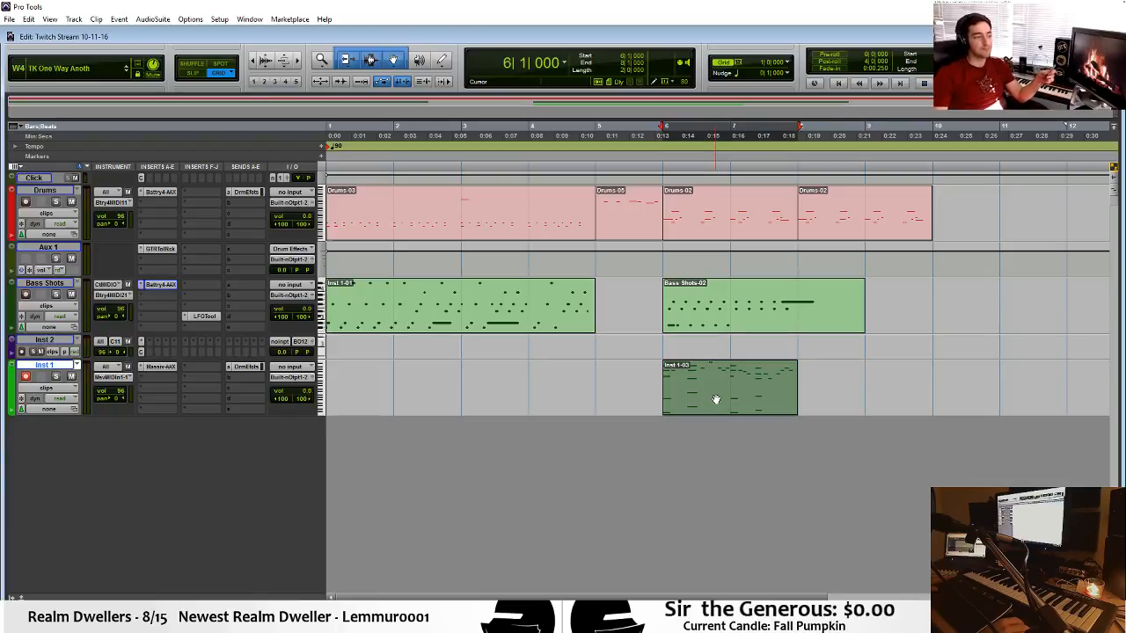
left_click_drag(475, 121, 510, 524)
left_click_drag(569, 442, 552, 107)
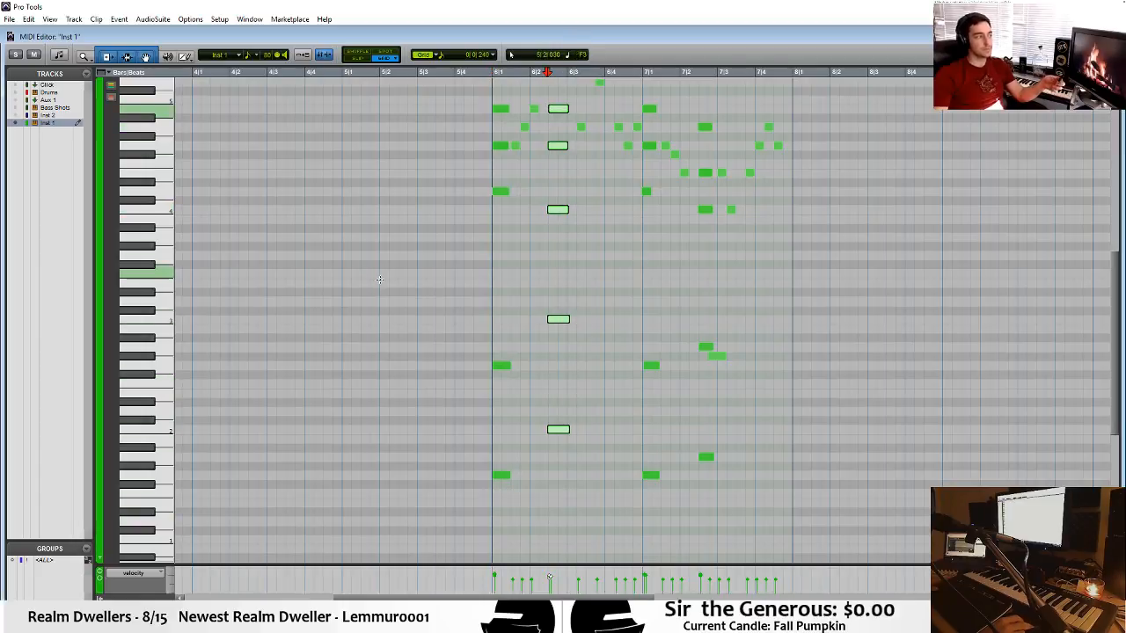
left_click(381, 352)
Examine the Inst 1 notes in bars 6 and 7 up close and play them from just before bar 6.
scroll(396, 387, "up", 4)
scroll(595, 306, "up", 1)
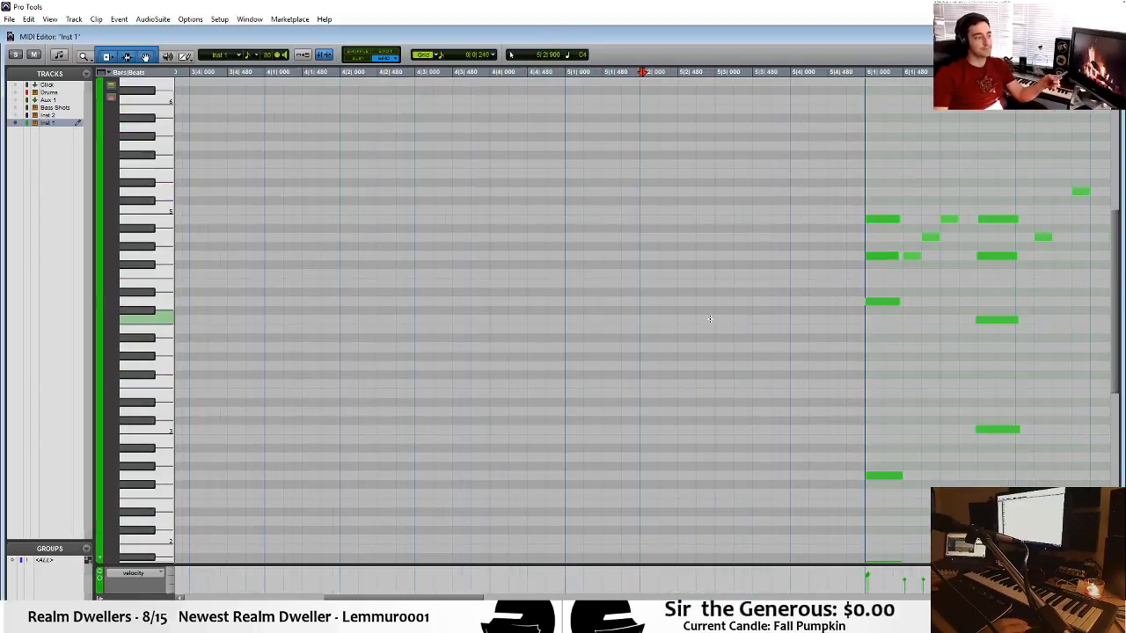
key("r")
left_click(903, 296)
key("t")
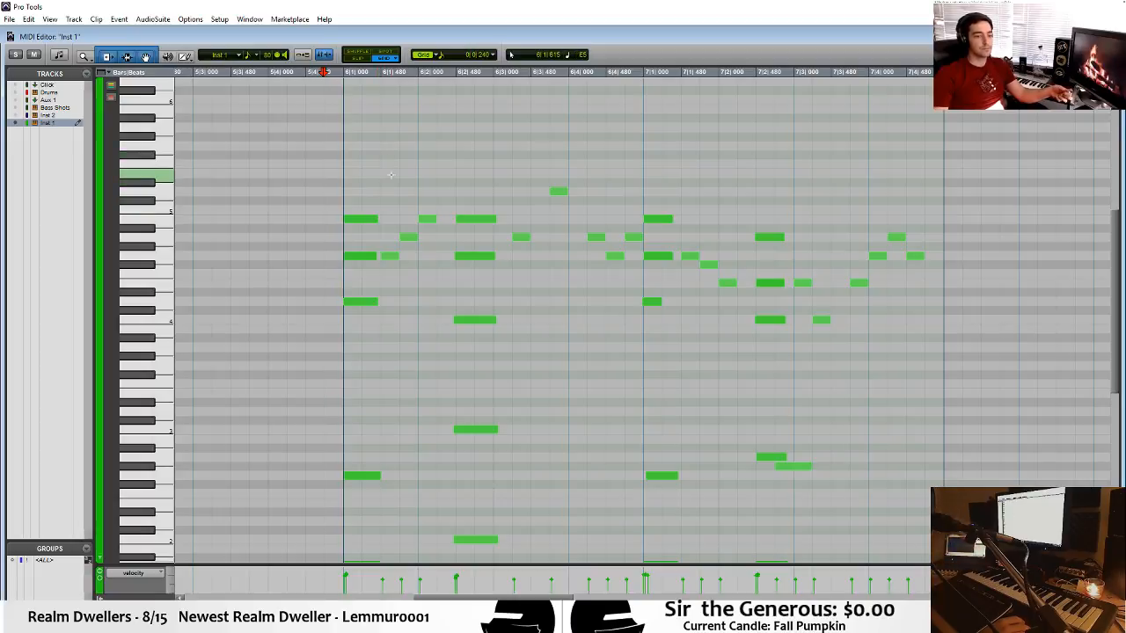
left_click(317, 145)
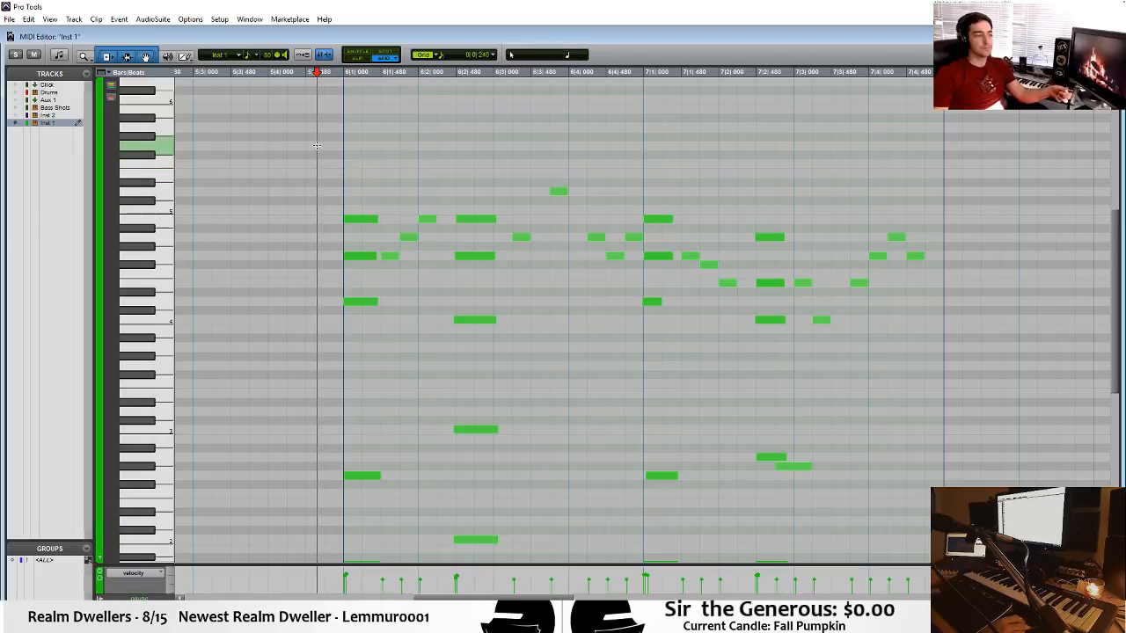
key("space")
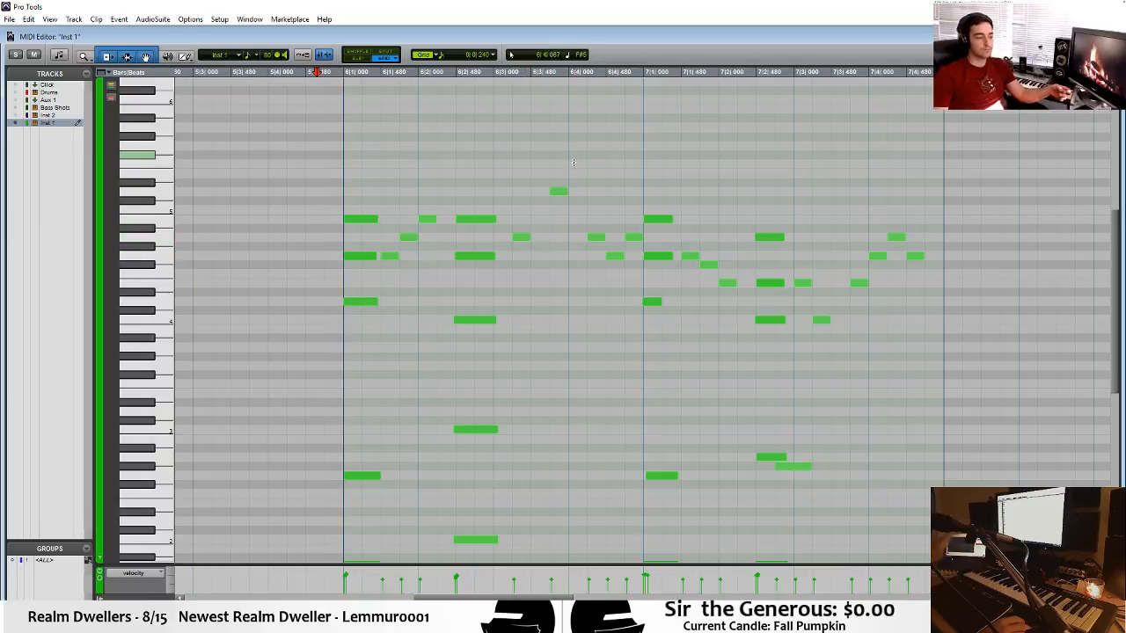
Play the arrangement from bar 6 and open the Bass Shots track's Battery 4.
key("ctrl+w")
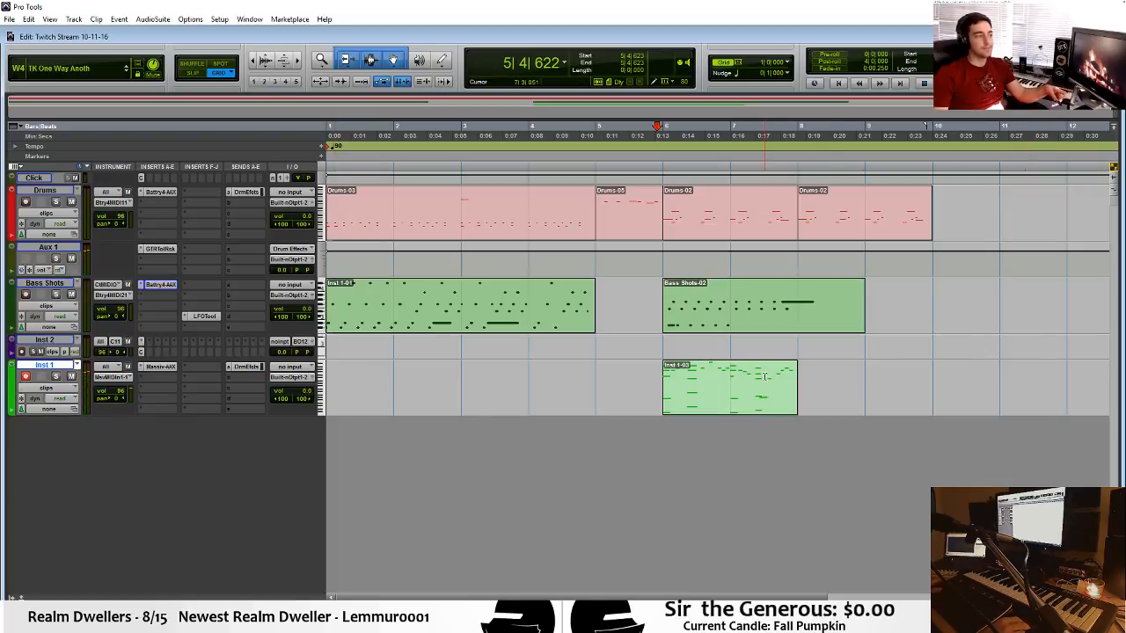
left_click(669, 341)
key("space")
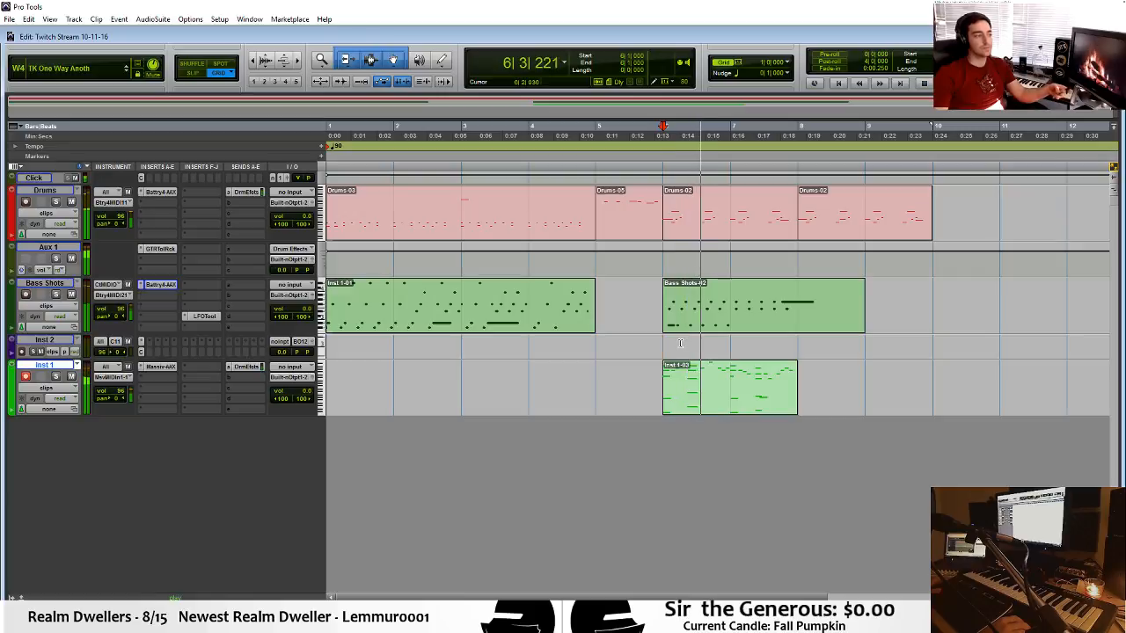
left_click(177, 282)
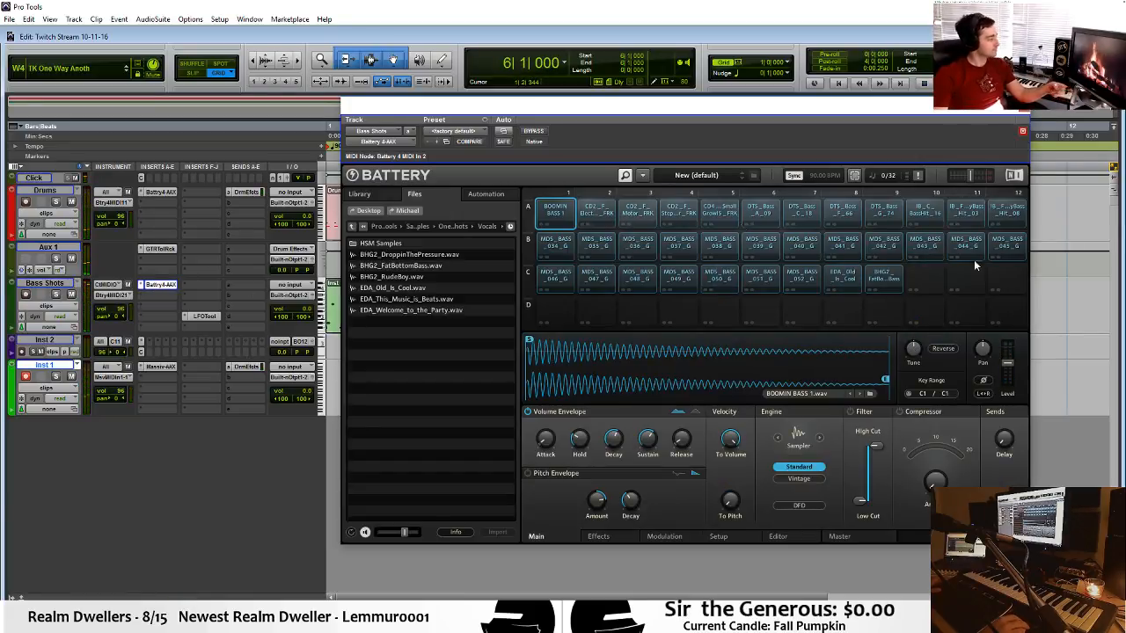
Retune the EDA_Old_Is_Cool cell in Battery 4 by ear while the arrangement plays, trying 10 and 19 semitones.
left_click(849, 277)
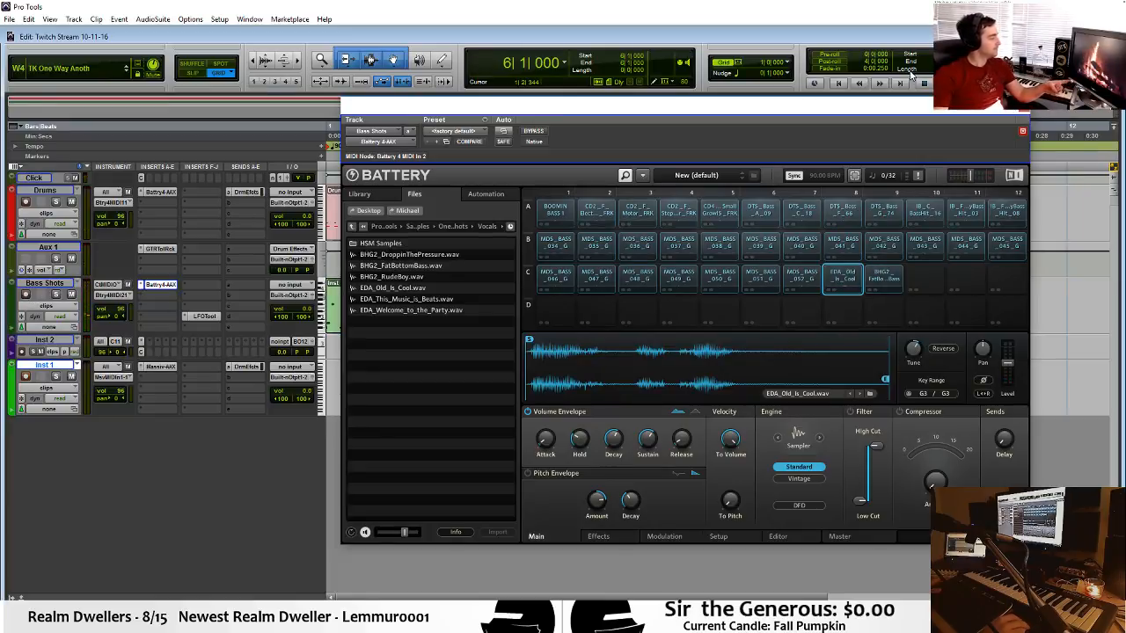
left_click_drag(906, 106, 569, 290)
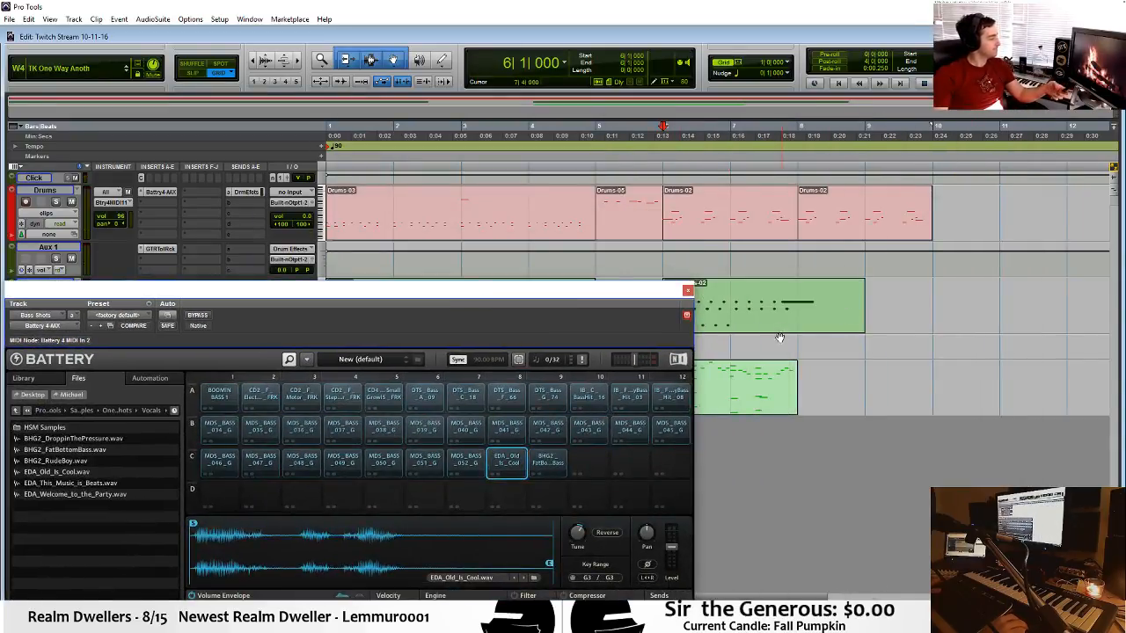
key("space")
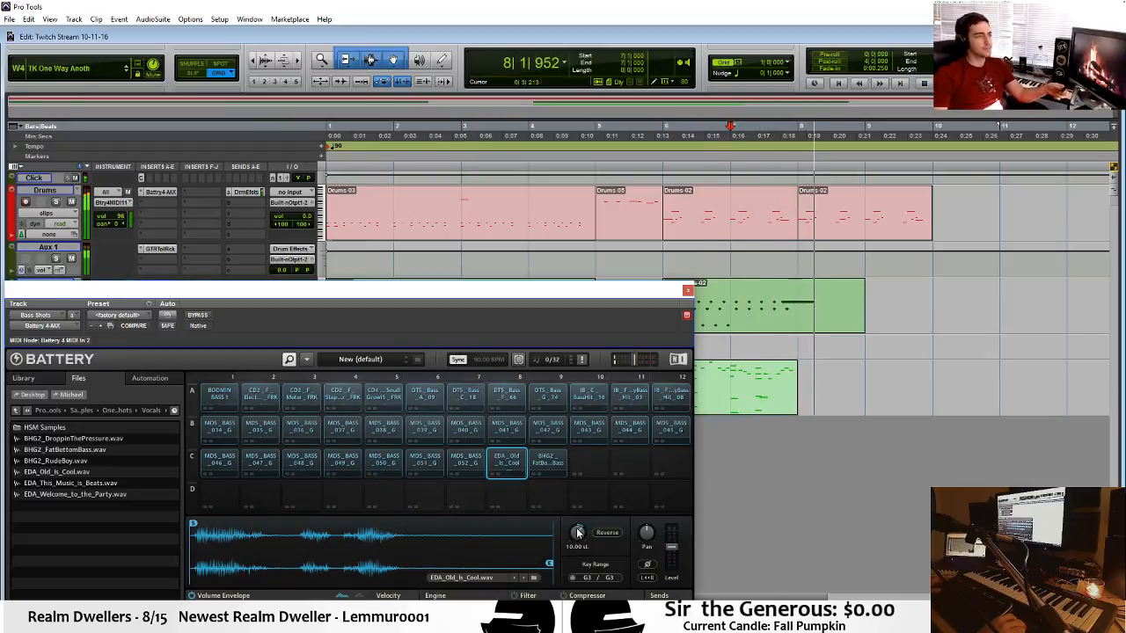
key("space")
left_click_drag(577, 531, 575, 518)
key("space")
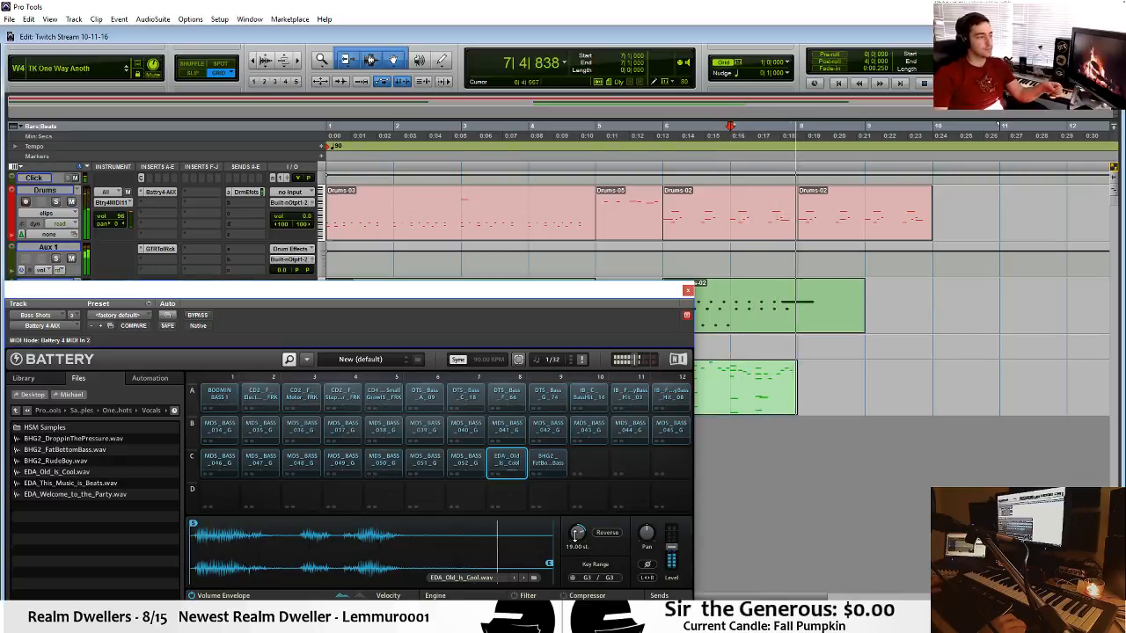
left_click_drag(575, 534, 577, 540)
Play bar 7 to check the retuned sample, and close the Battery 4 window.
left_click_drag(741, 352, 809, 355)
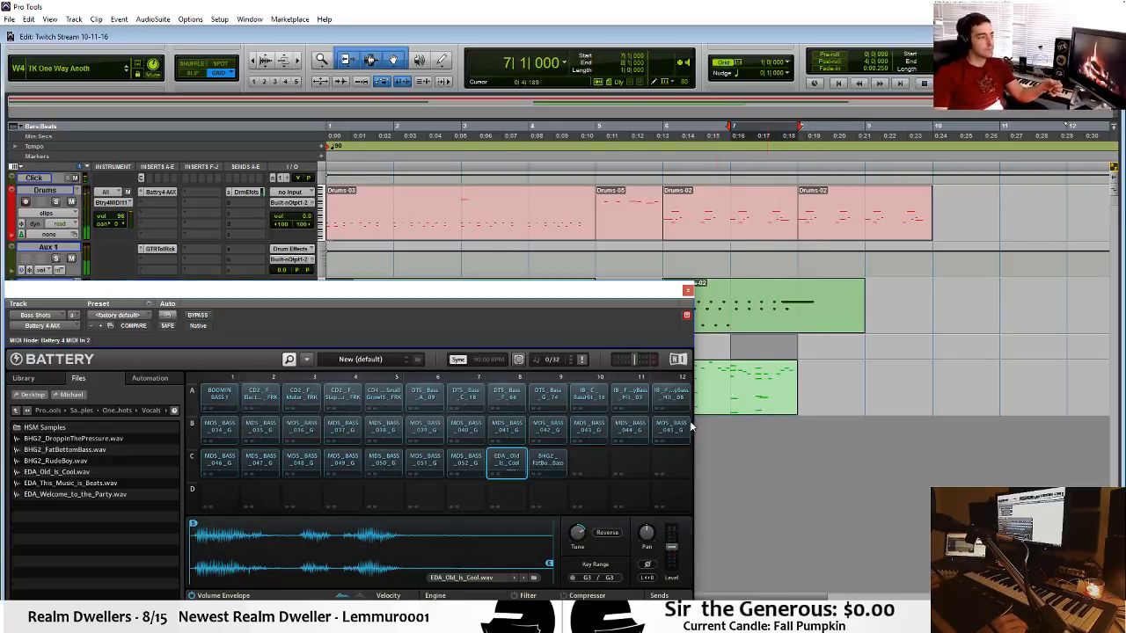
key("space")
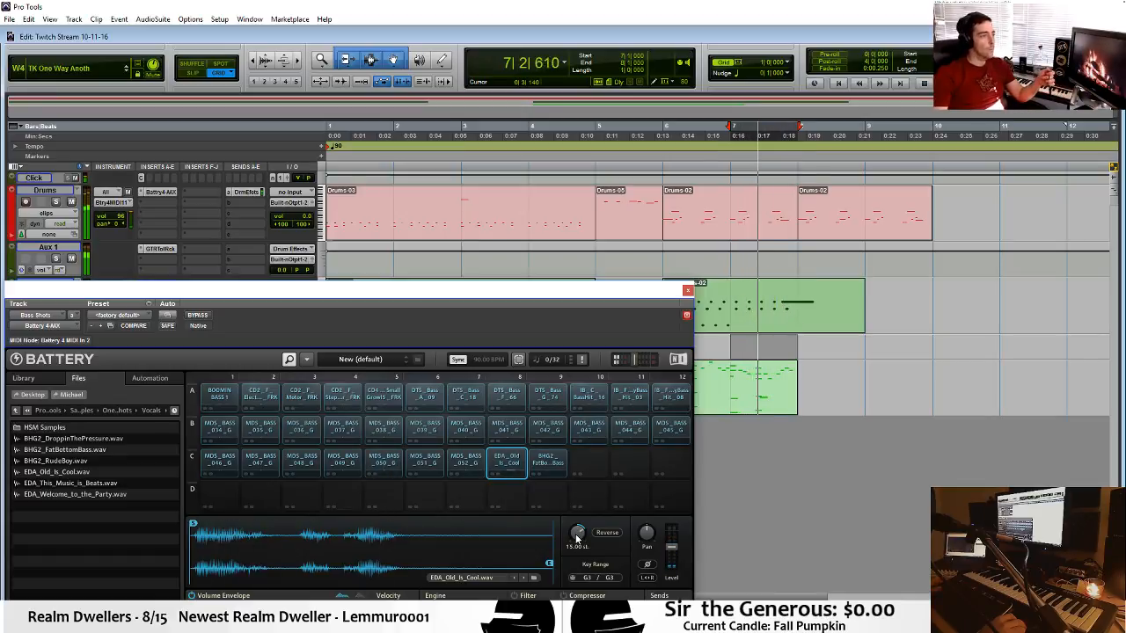
left_click(688, 289)
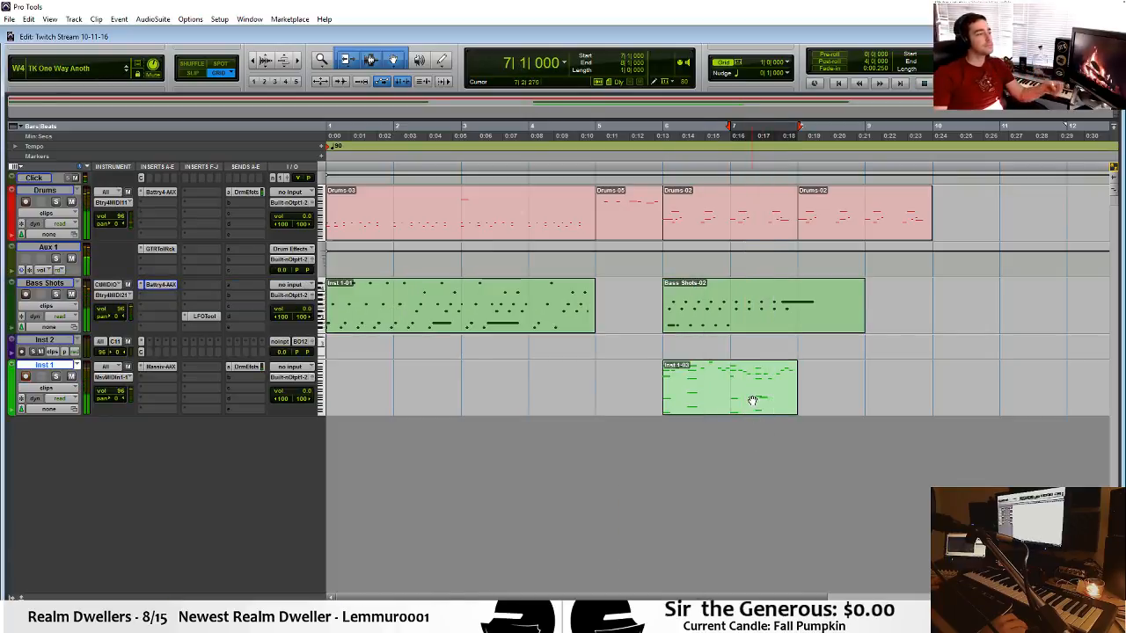
double_click(753, 401)
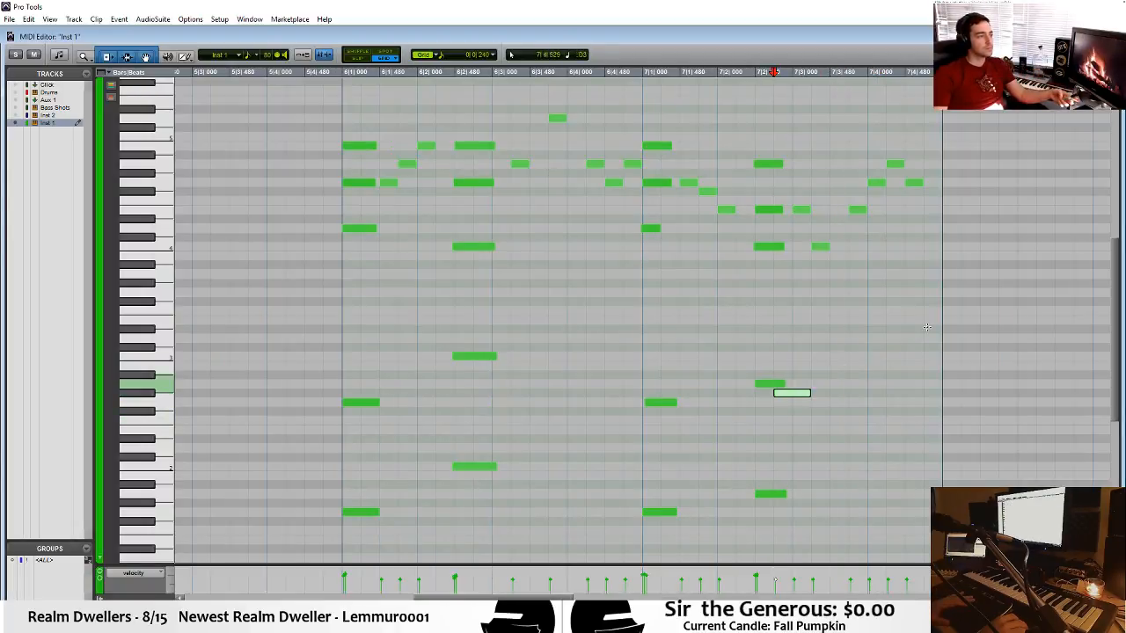
key("ctrl+z")
left_click(736, 292)
key("ctrl+w")
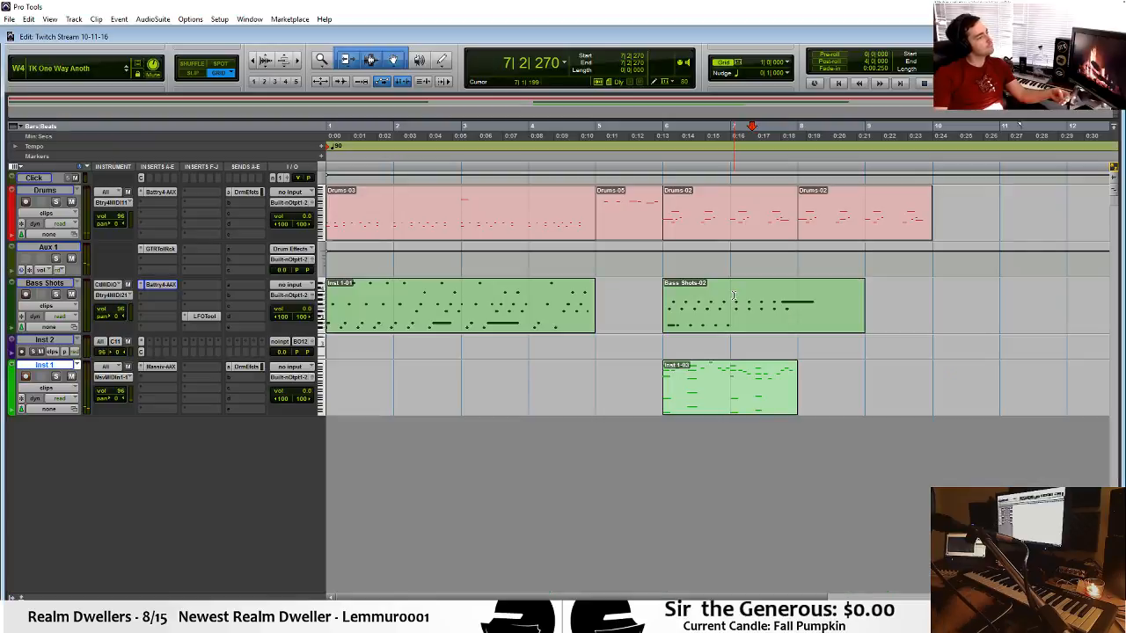
Play the arrangement from 7|2|270 and again from bar 9.
key("space")
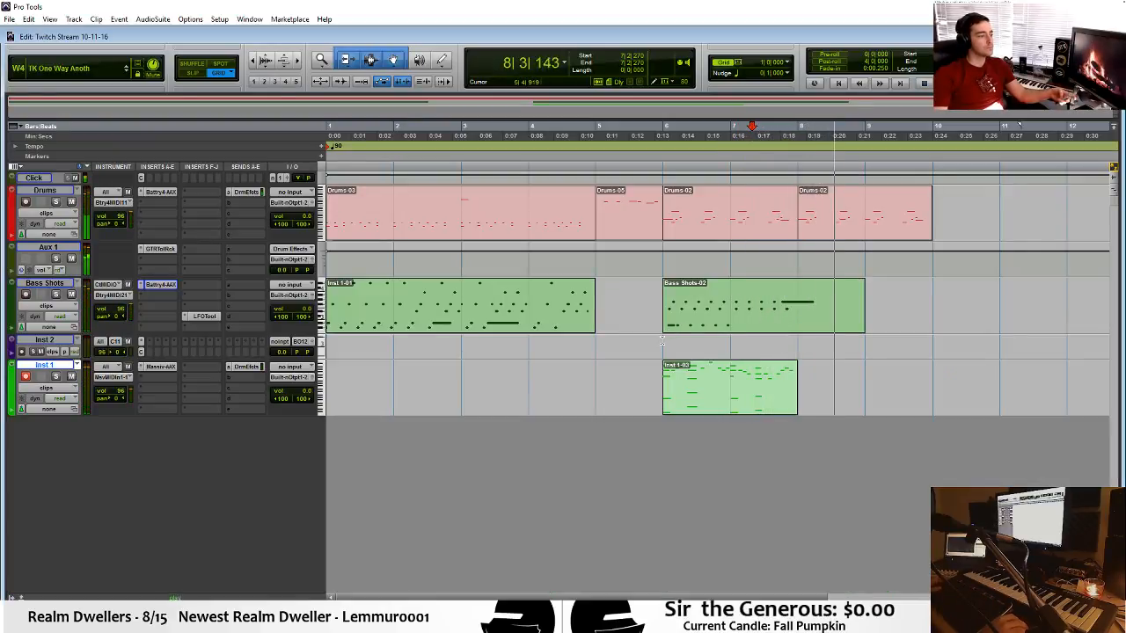
left_click(720, 331)
left_click(881, 301)
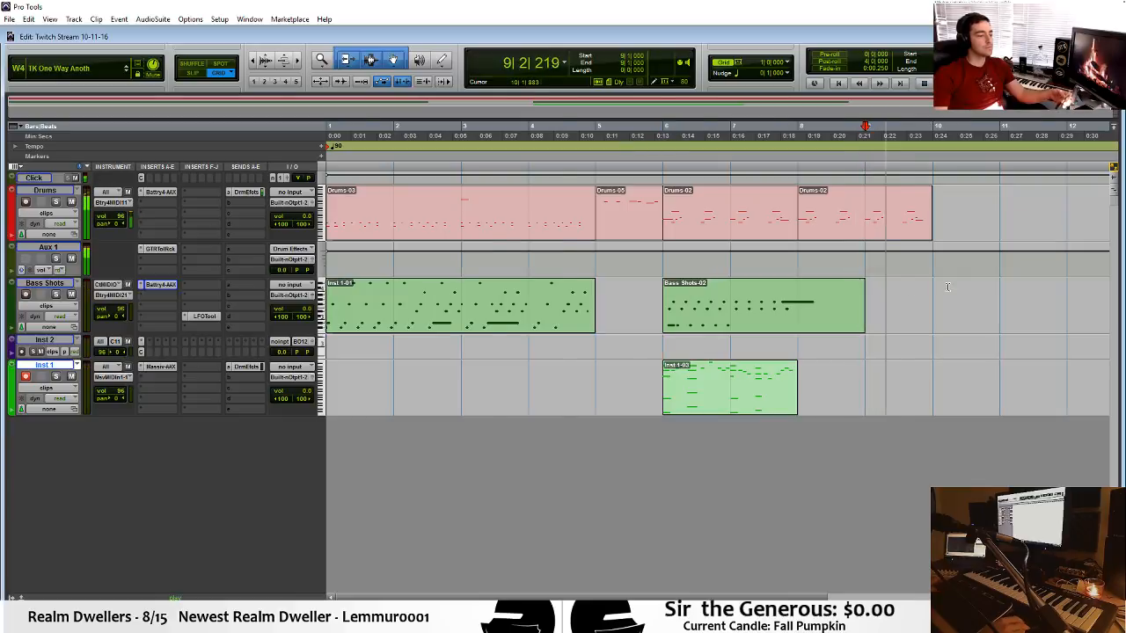
key("r")
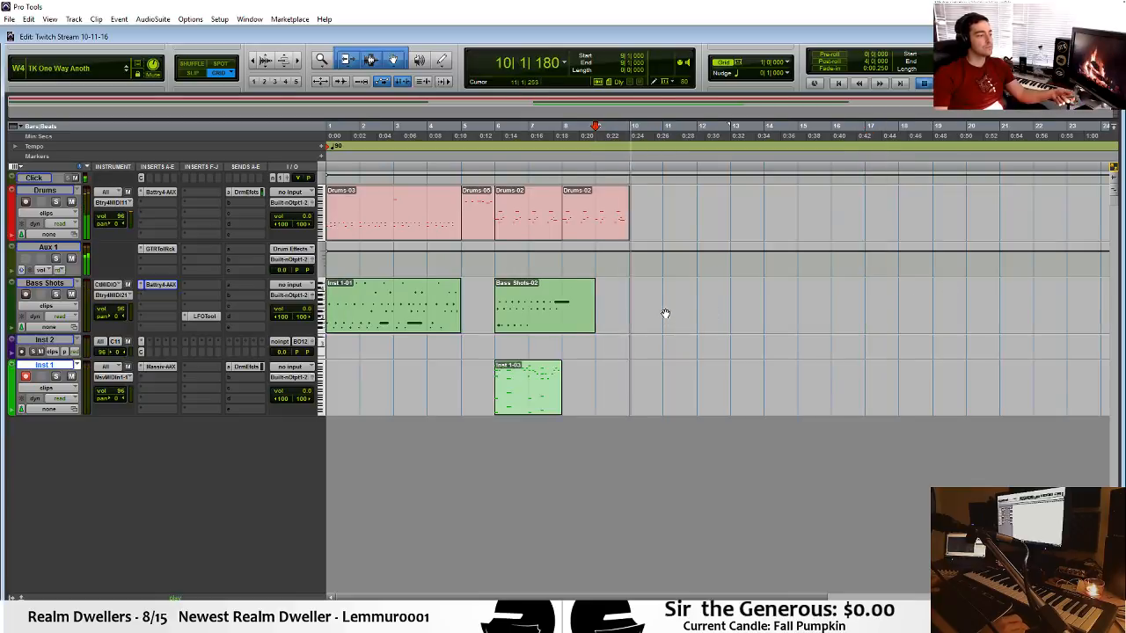
key("t")
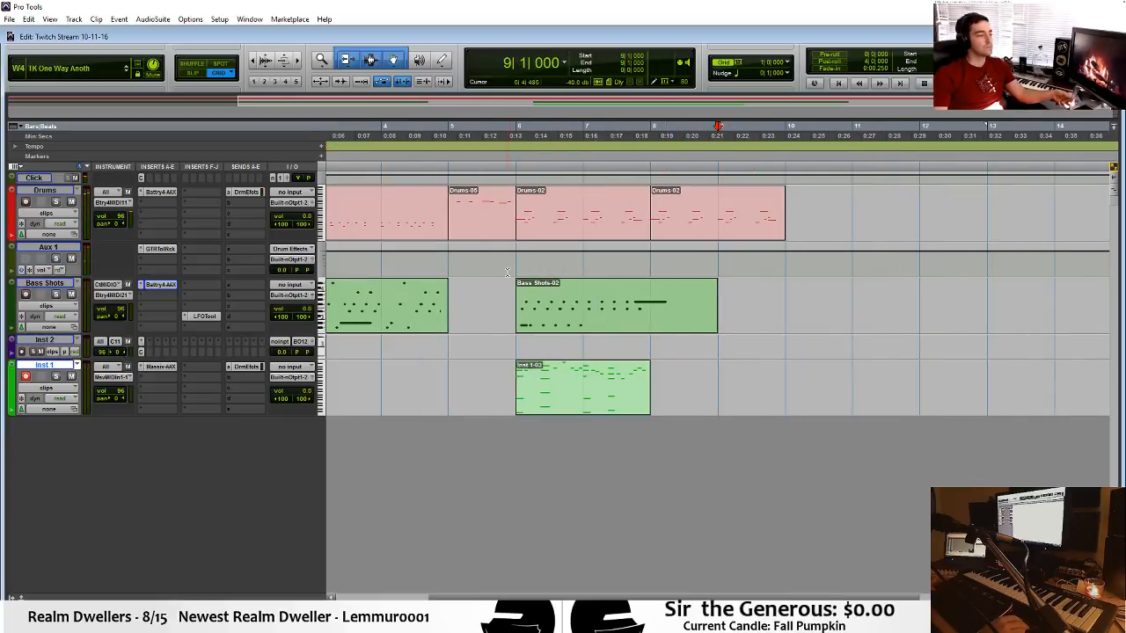
Add a one-beat G2 note at 8|1|480 in the Bass Shots clip that starts at bar 6.
left_click(705, 314)
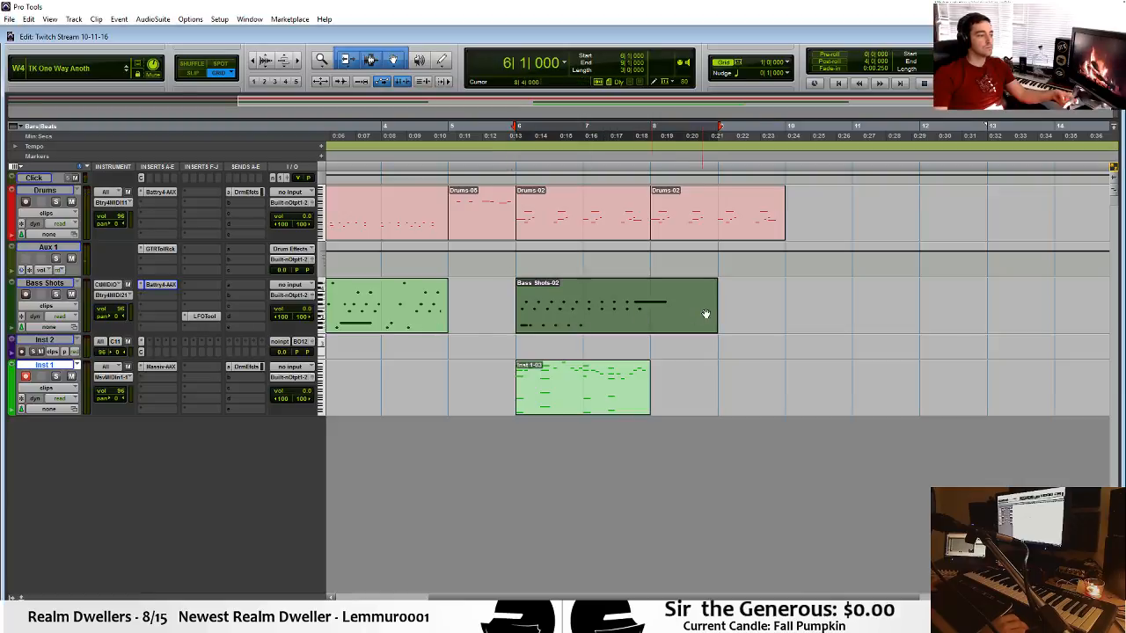
double_click(622, 329)
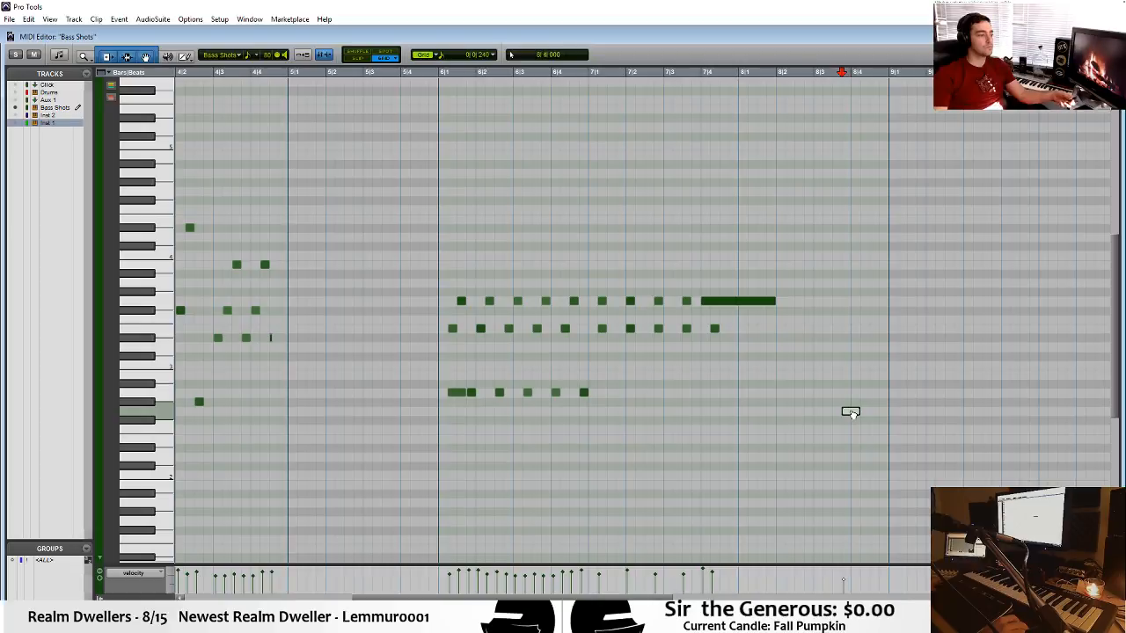
left_click(766, 411)
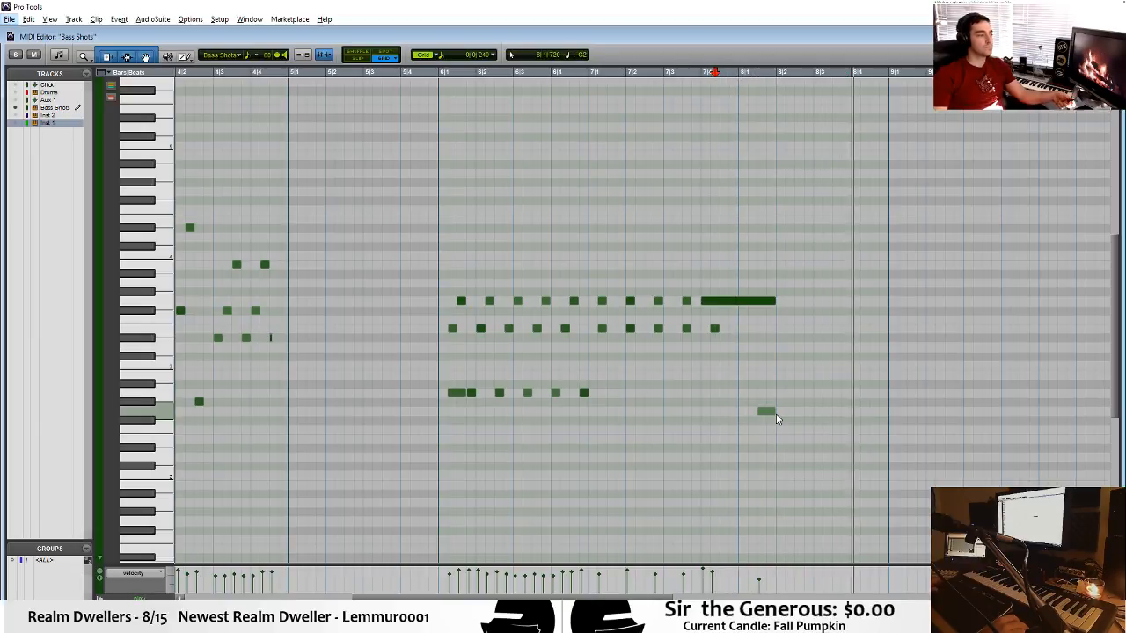
key("alt+space")
left_click_drag(775, 412, 794, 412)
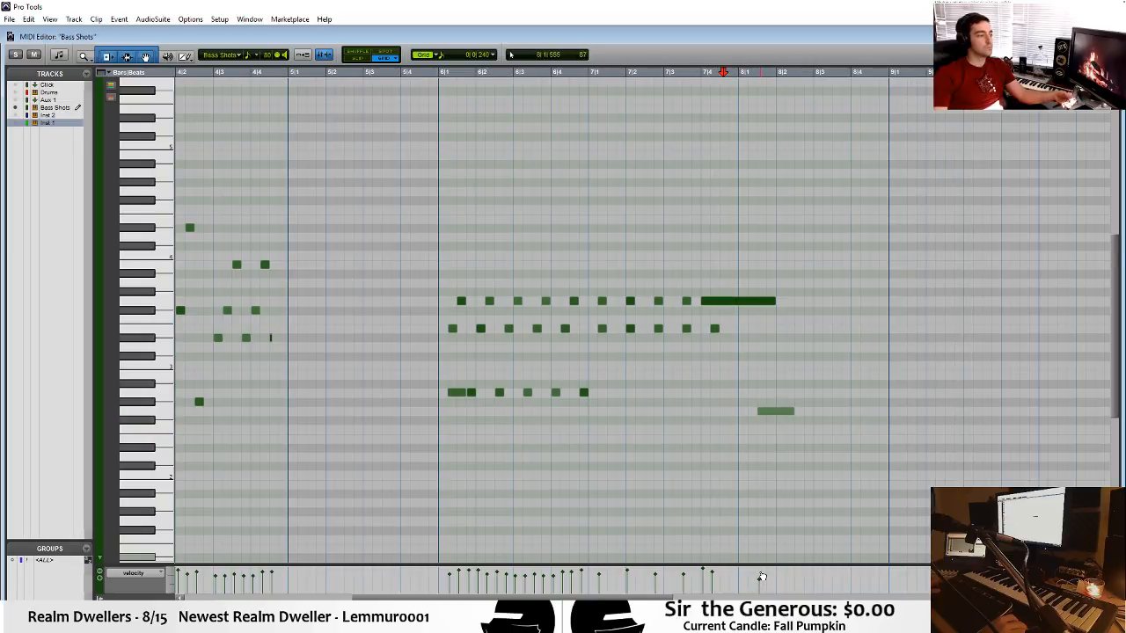
Raise the velocity of the G2 note at 8|1|480 and play the part from around 7|3.
left_click_drag(762, 577, 762, 569)
left_click(679, 373)
key("space")
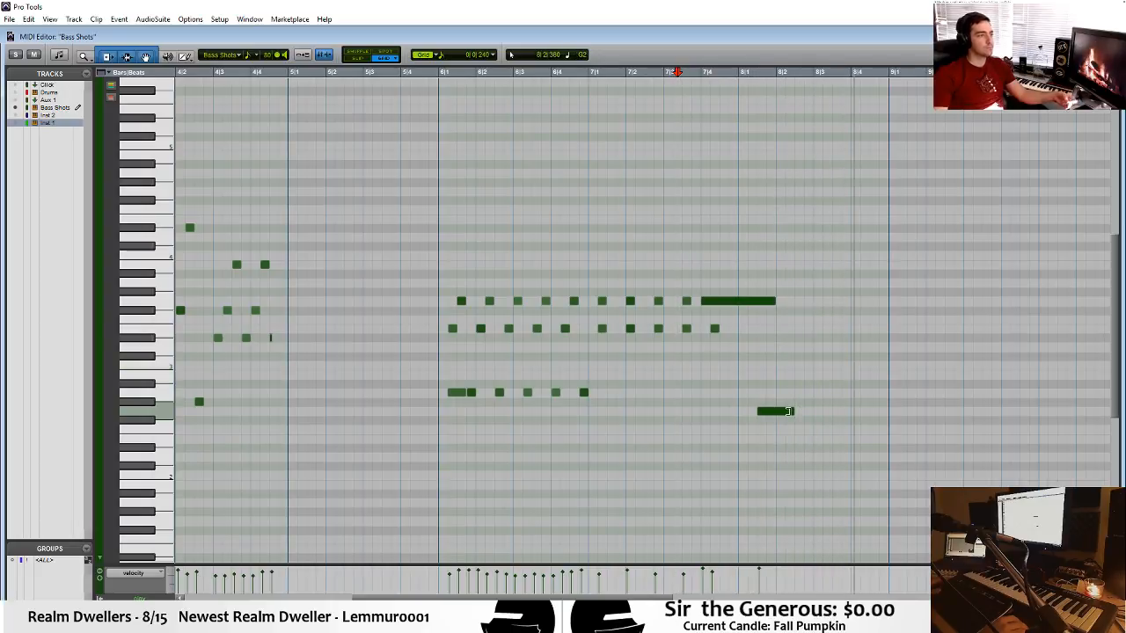
Shorten the G2 note to half a beat and add a matching one at 8|4|480, playing the part from 7|3.
left_click_drag(788, 411, 782, 412)
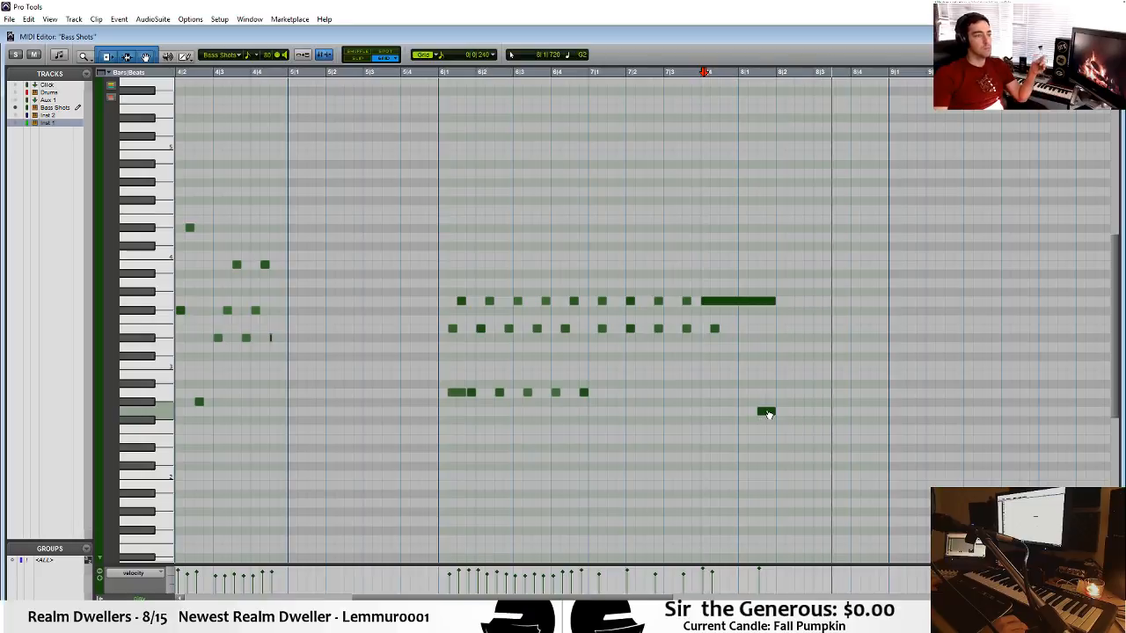
left_click(671, 376)
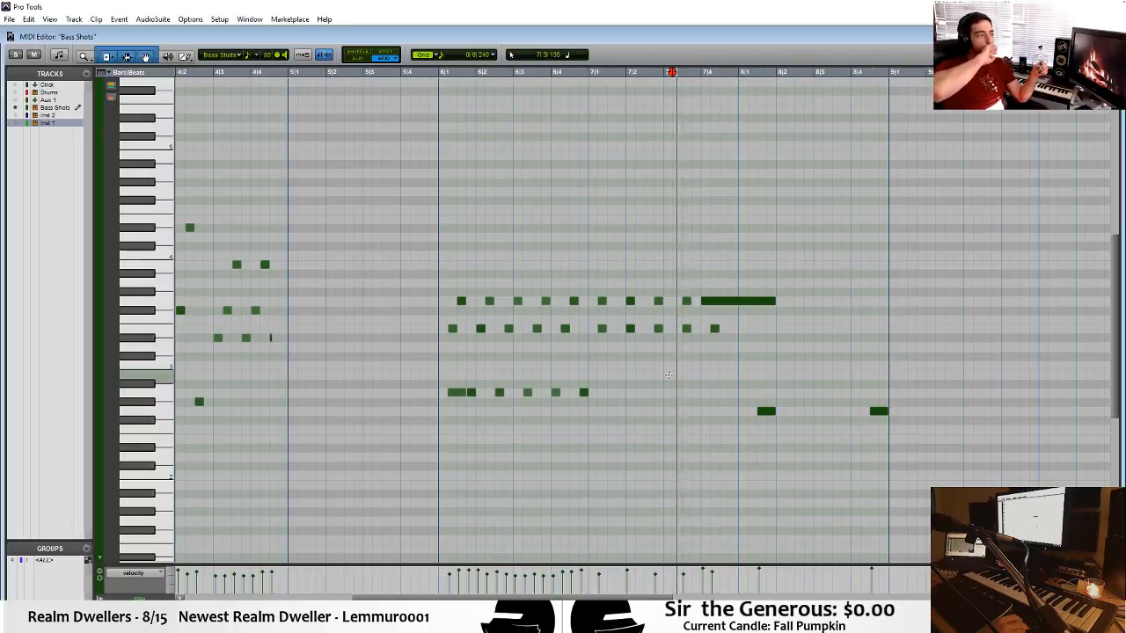
key("ctrl+equal")
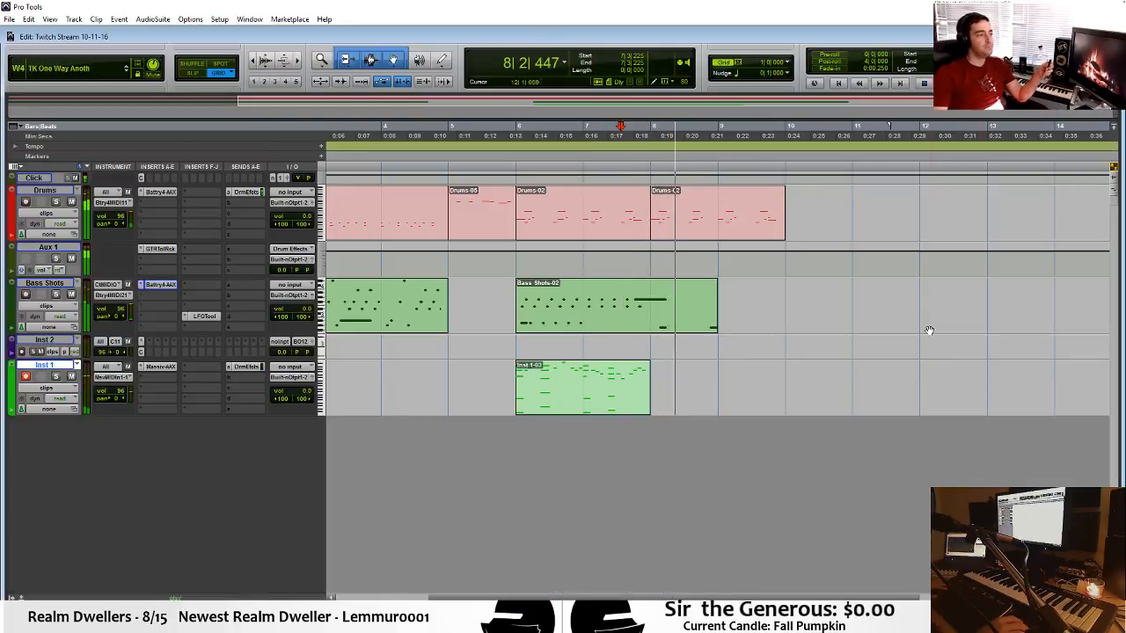
Split the Bass Shots clip at bar 8 and copy the bar 8 piece to bar 9.
left_click(692, 304)
key("ctrl+e")
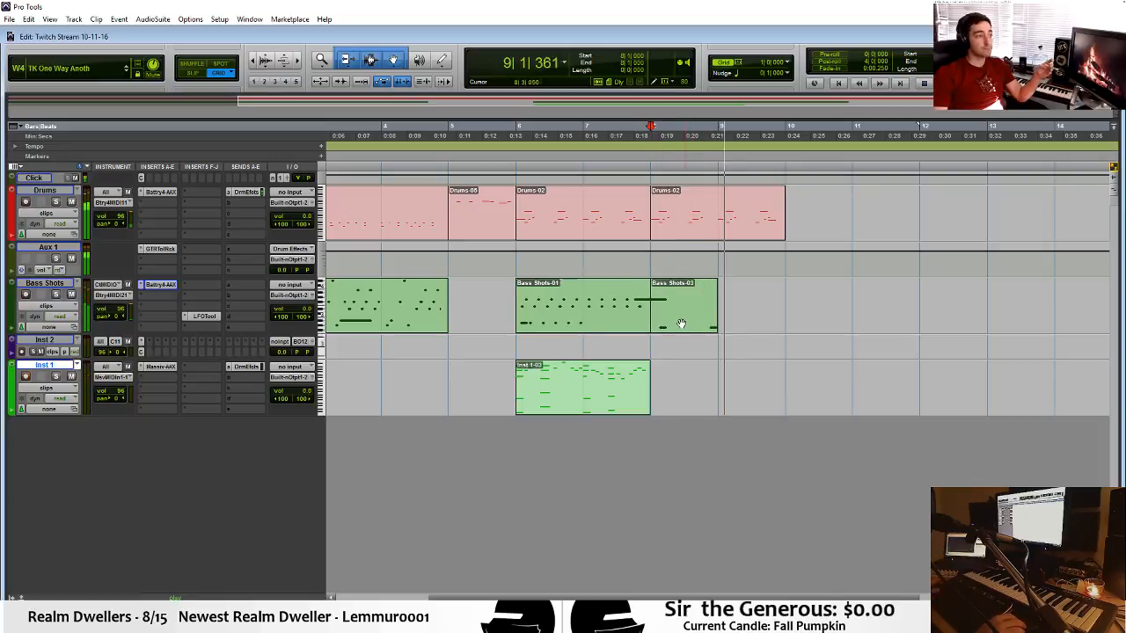
left_click_drag(680, 322, 753, 329)
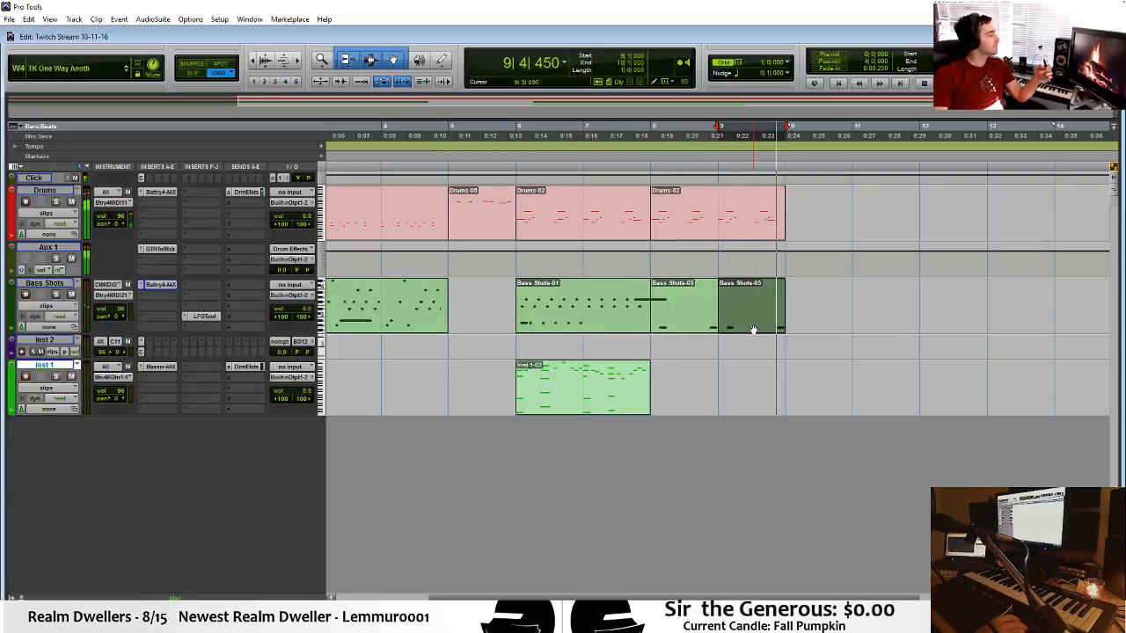
key("space")
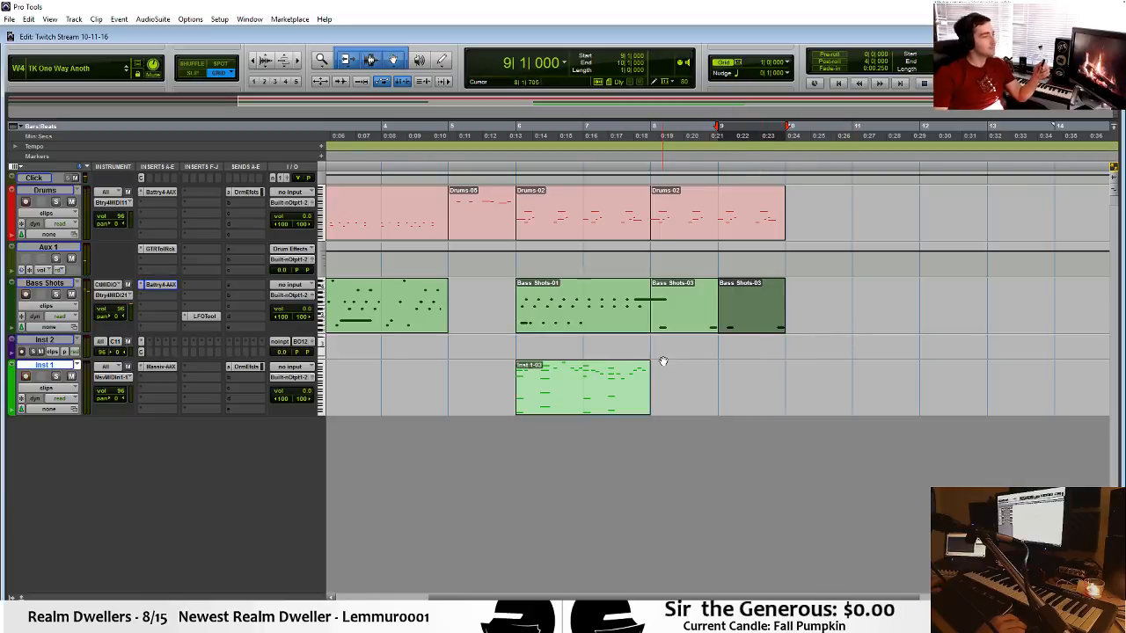
Play the whole arrangement from the beginning.
left_click(520, 335)
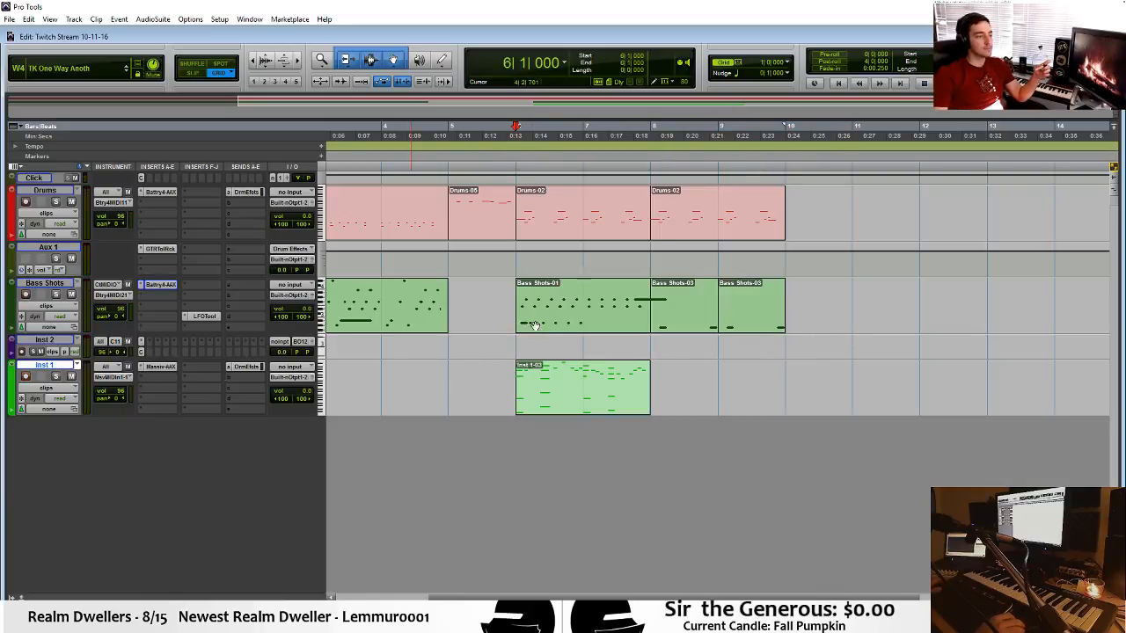
key("Return")
key("space")
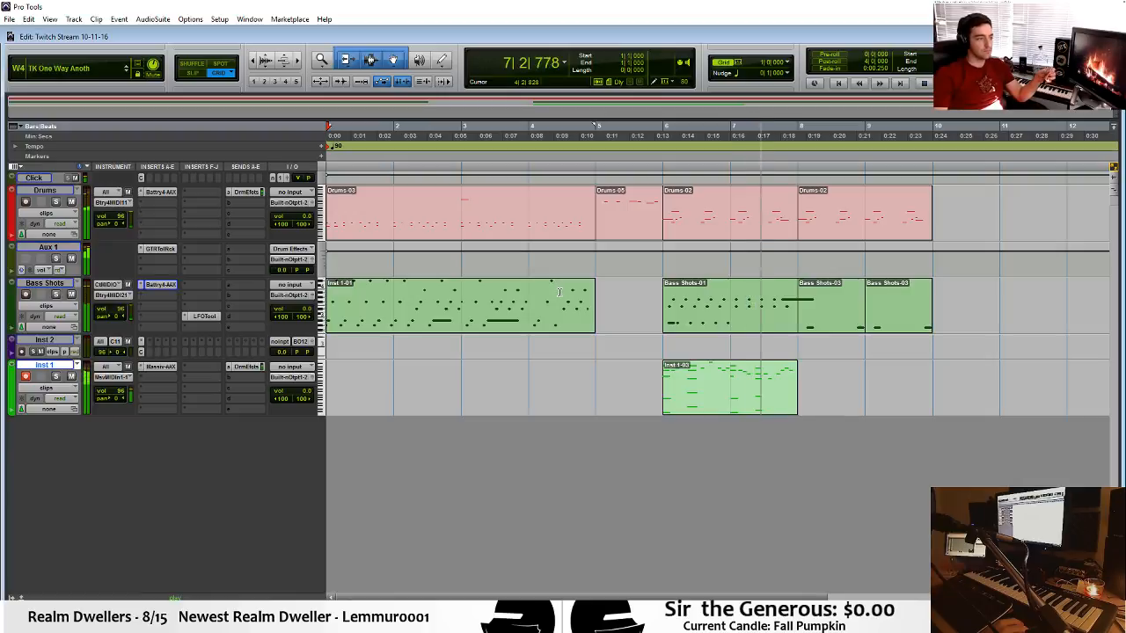
key("space")
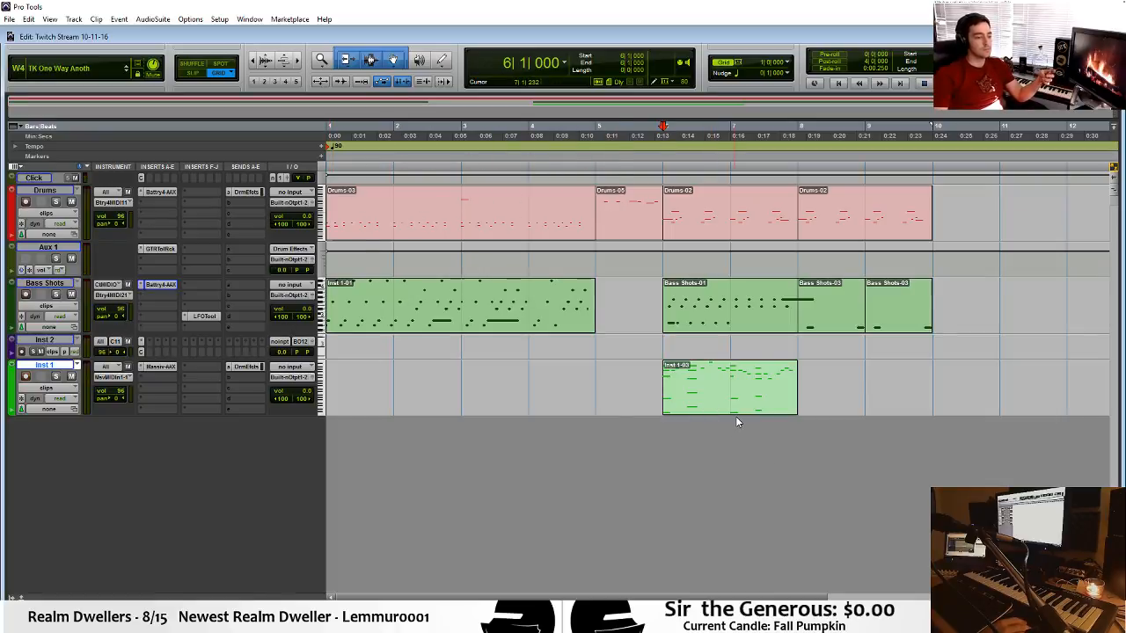
Add a half-beat B2 note at 6|1|000 in the bar 6 Drums clip.
left_click(675, 225)
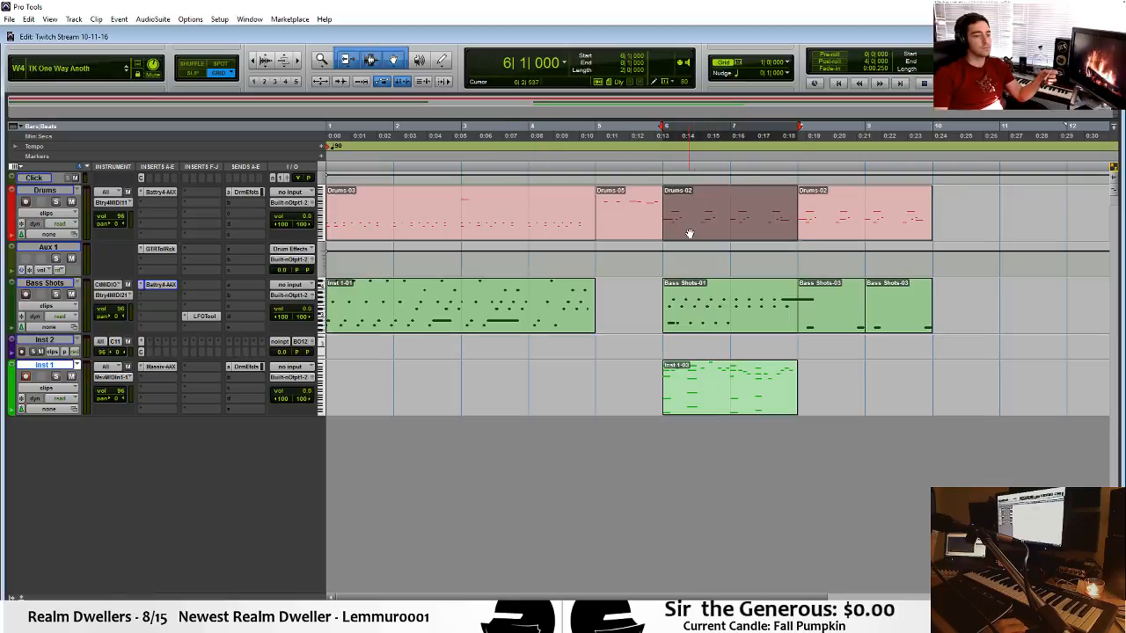
double_click(690, 233)
left_click(154, 411)
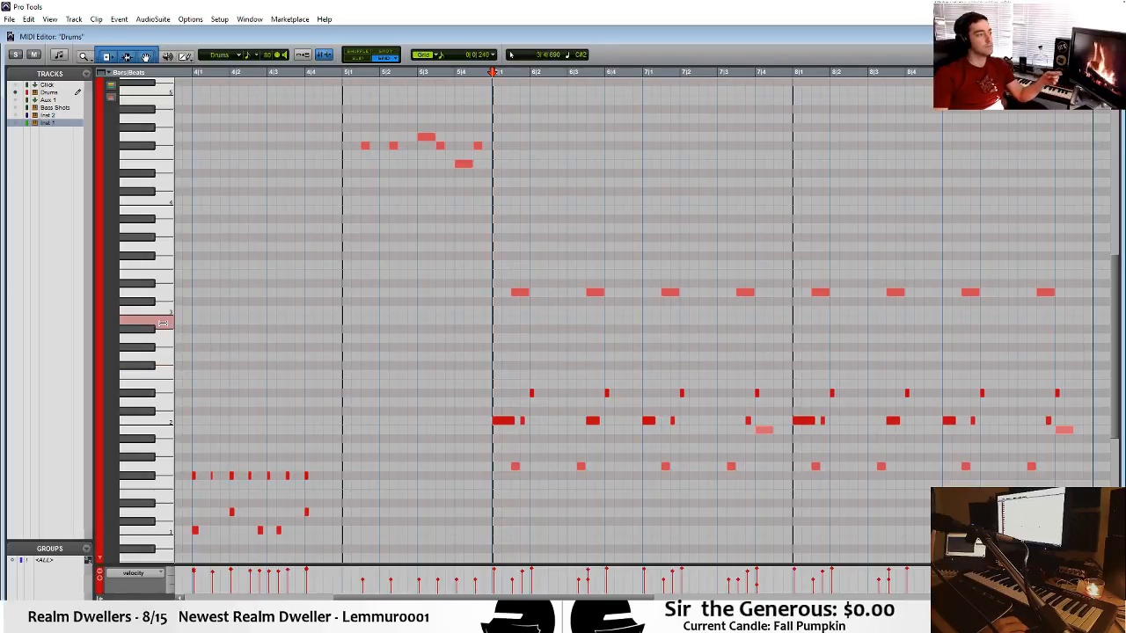
left_click(496, 322)
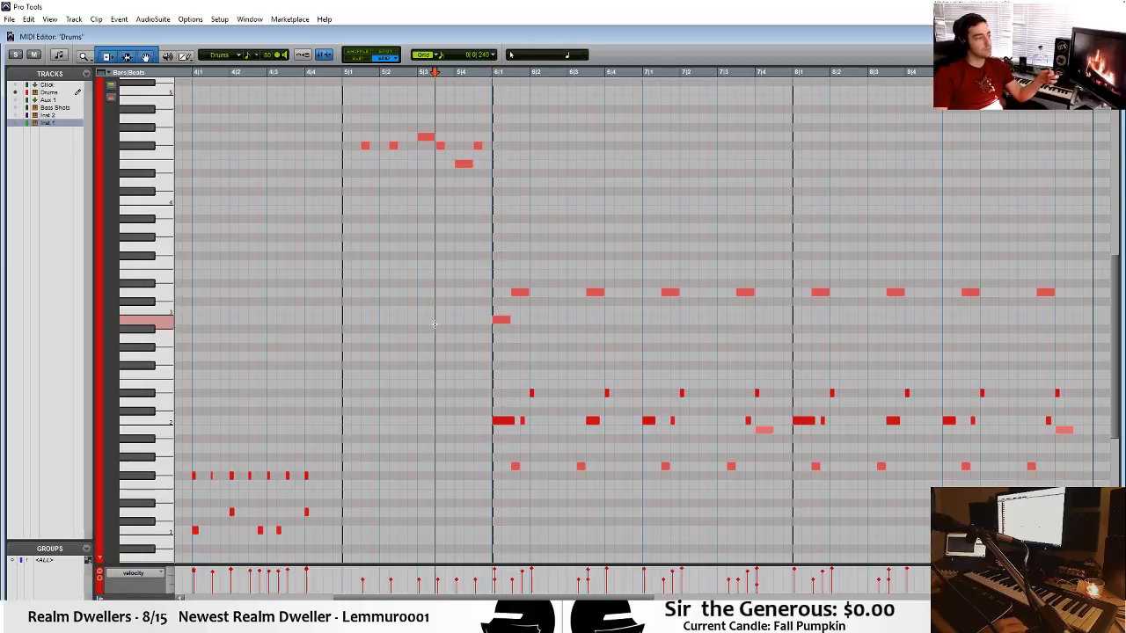
Play the drums from 5|3|450 through bar 10 and return to the arrangement view.
key("space")
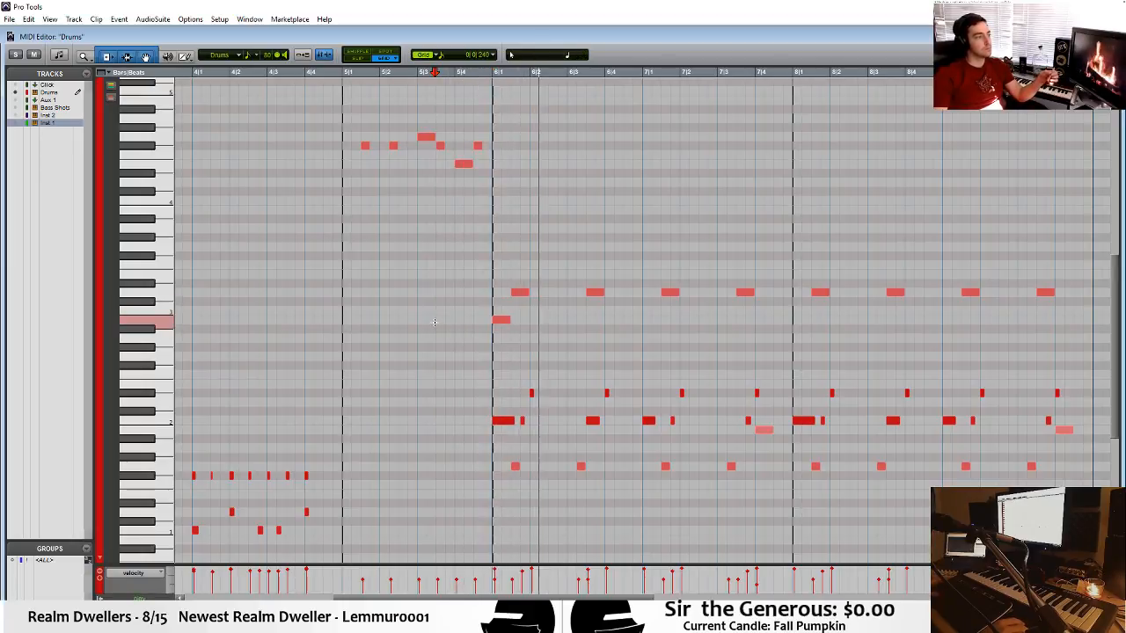
key("ctrl+w")
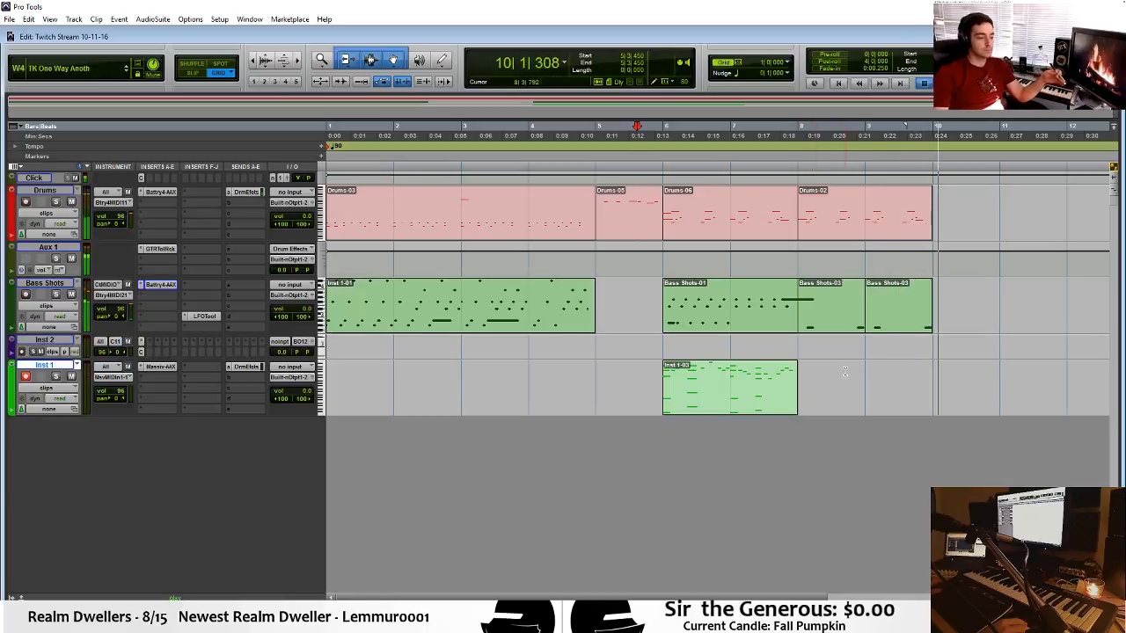
key("space")
Duplicate the bar 6 Inst 1 clip to bar 8, play the copy and open its notes for editing.
left_click(703, 395)
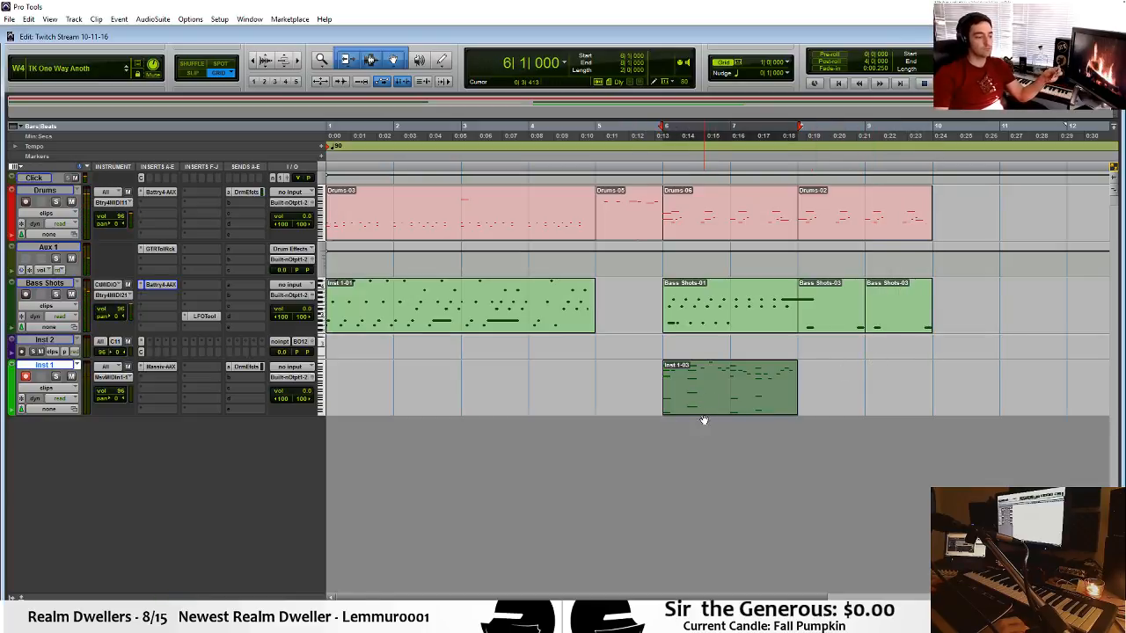
key("ctrl+d")
key("space")
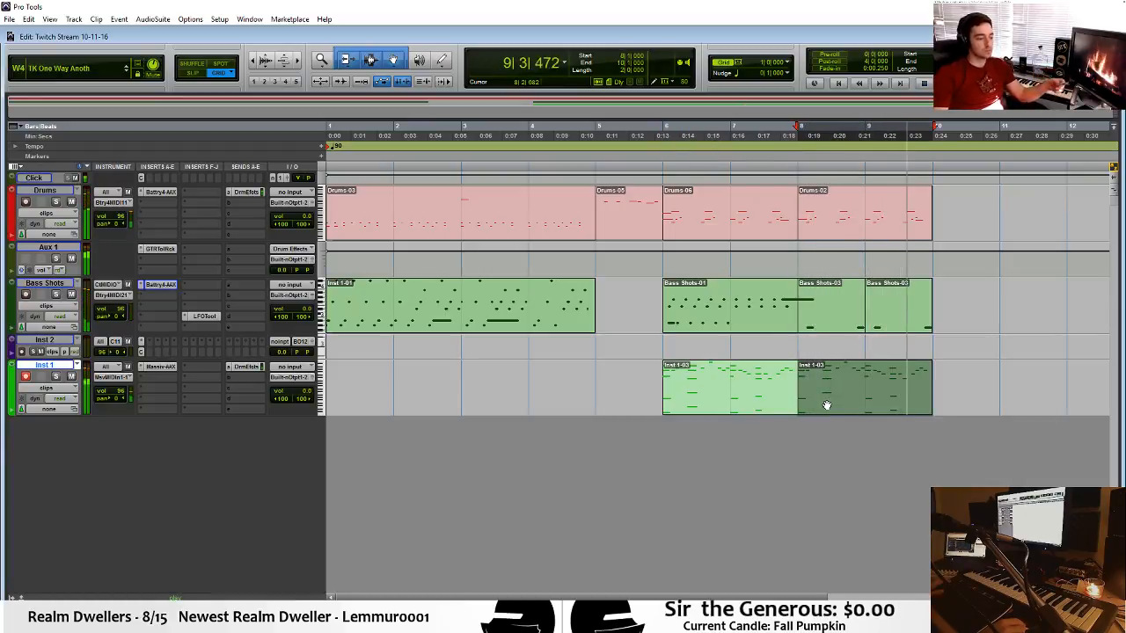
double_click(827, 405)
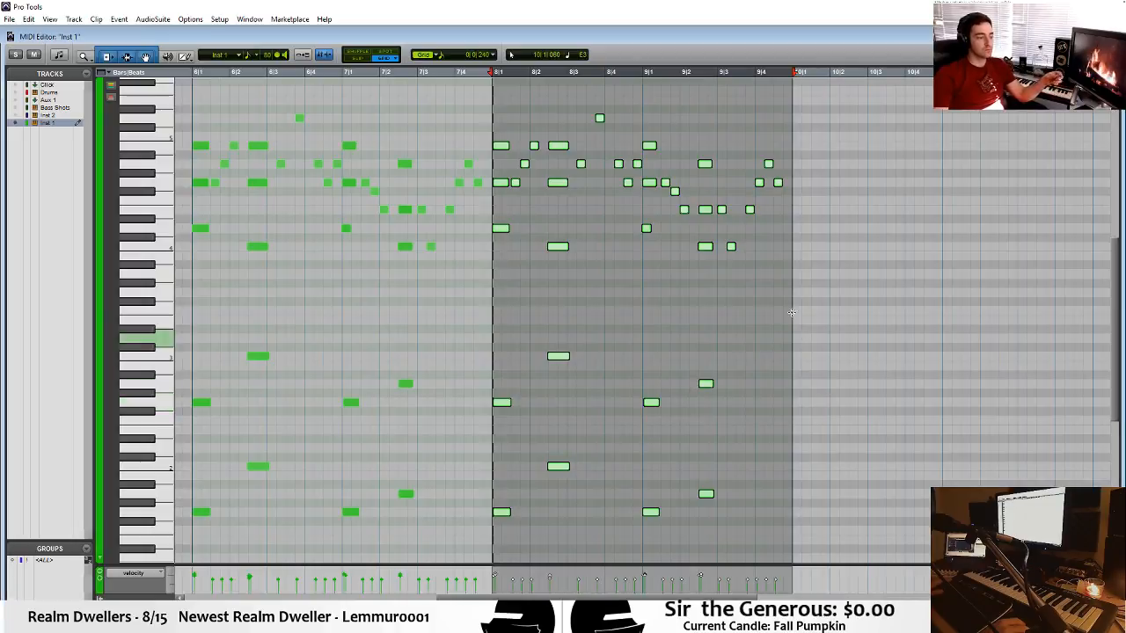
Raise the C4 note just after 9|3 in the bar 8 Inst 1 clip to G4 and play bar 9 to check it.
left_click(791, 306)
scroll(765, 298, "up", 3)
left_click(732, 302)
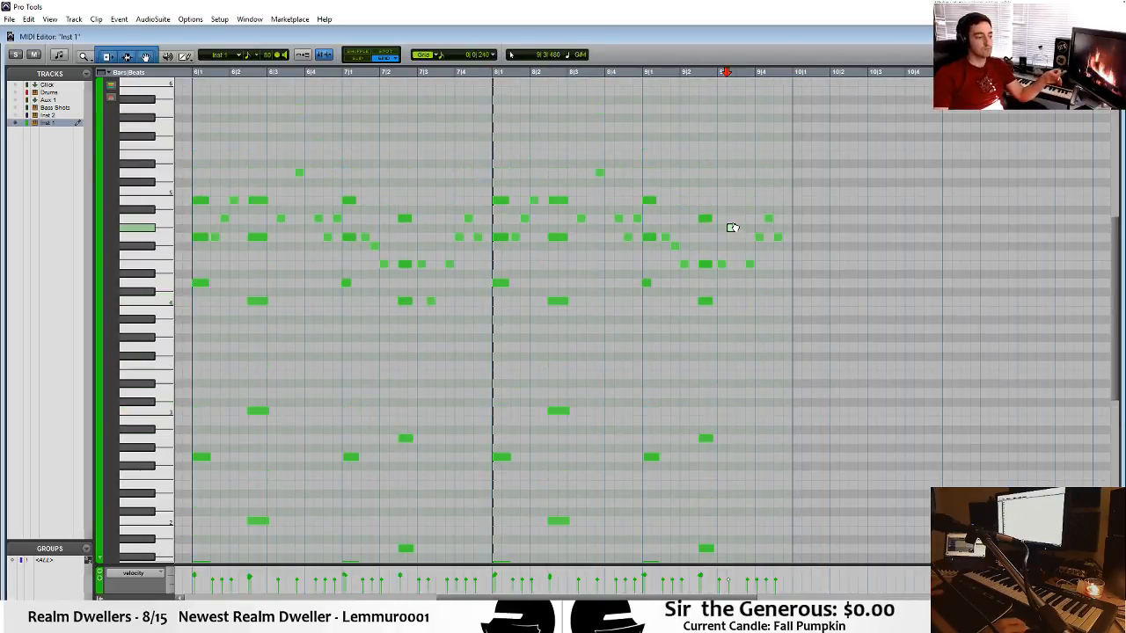
left_click(701, 243)
key("space")
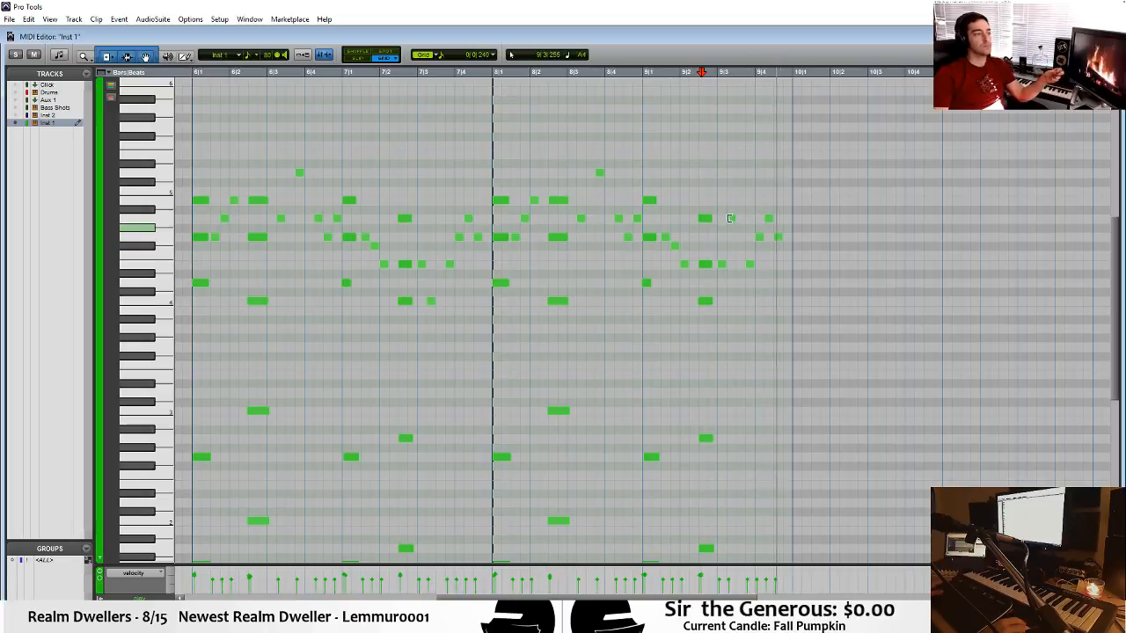
key("space")
left_click(731, 236)
left_click(670, 244)
key("space")
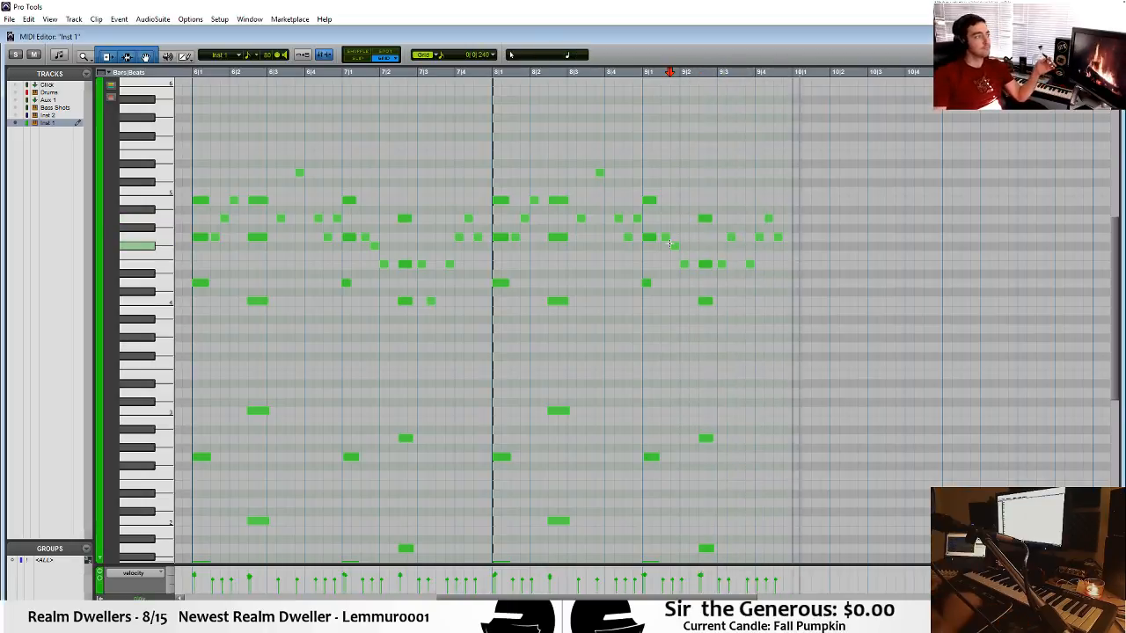
Return to the arrangement, play it from bar 6 and open the bar 6 Bass Shots clip for note editing.
key("ctrl+w")
key("space")
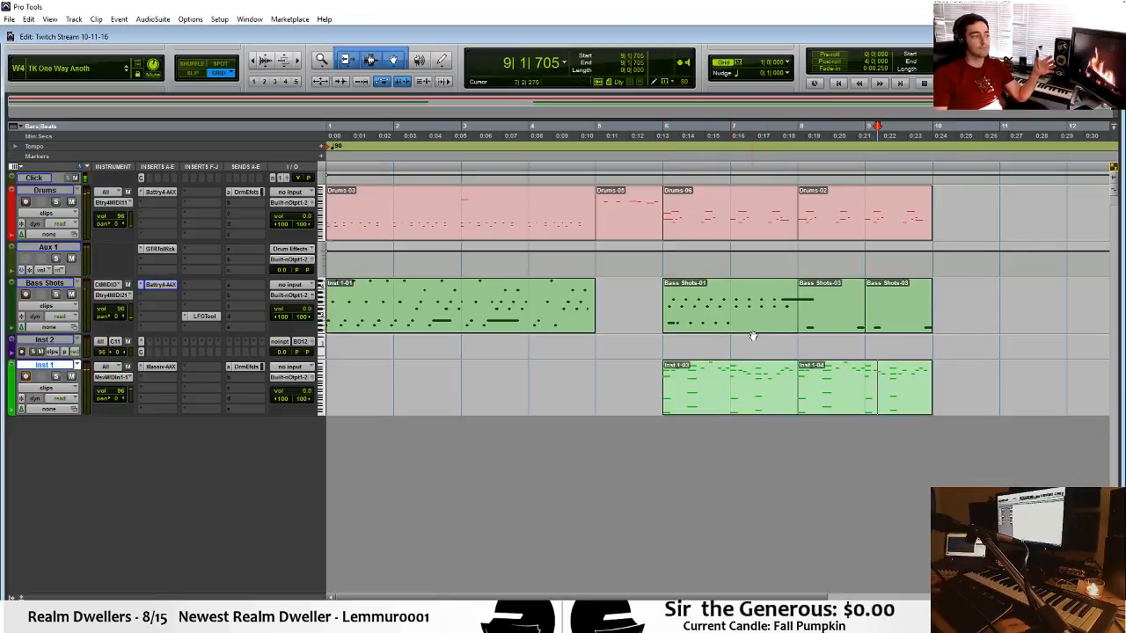
left_click(669, 344)
key("space")
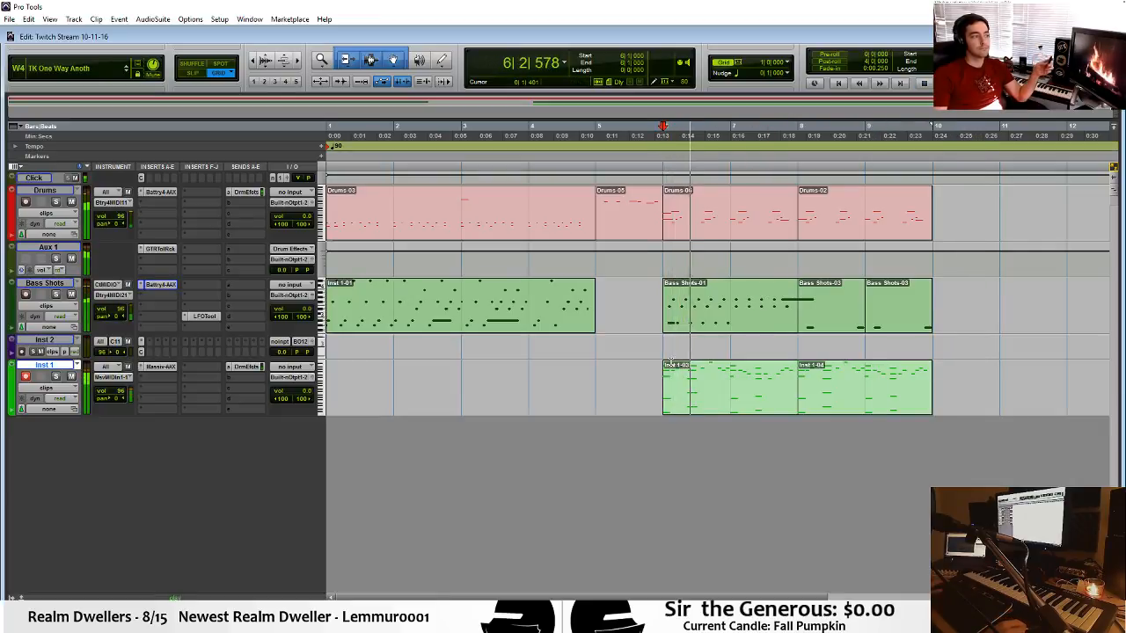
double_click(744, 319)
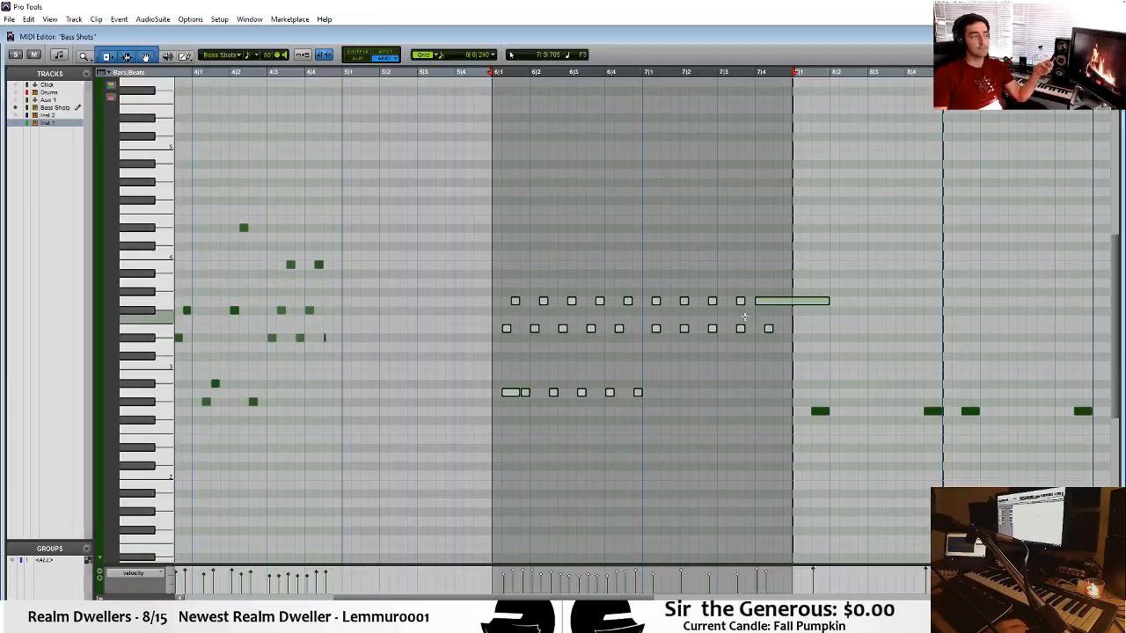
key("space")
Move the whole top row of G3 notes, including the long one, down to D3 and play the changed bass line.
left_click_drag(905, 261, 517, 295)
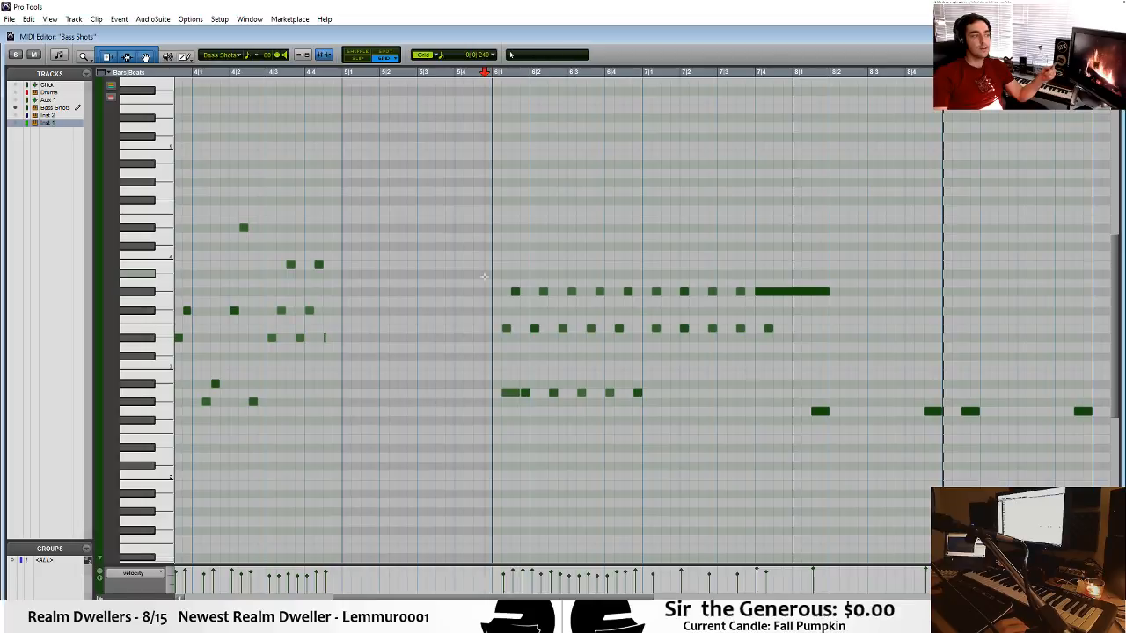
left_click_drag(497, 280, 887, 309)
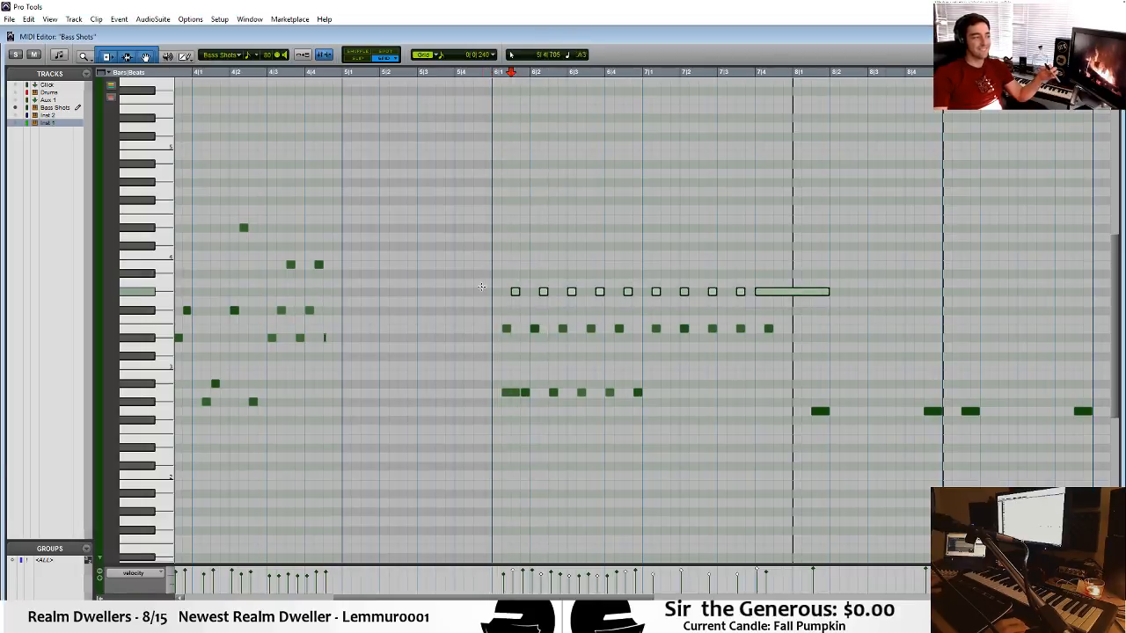
left_click_drag(515, 291, 519, 349)
left_click(461, 341)
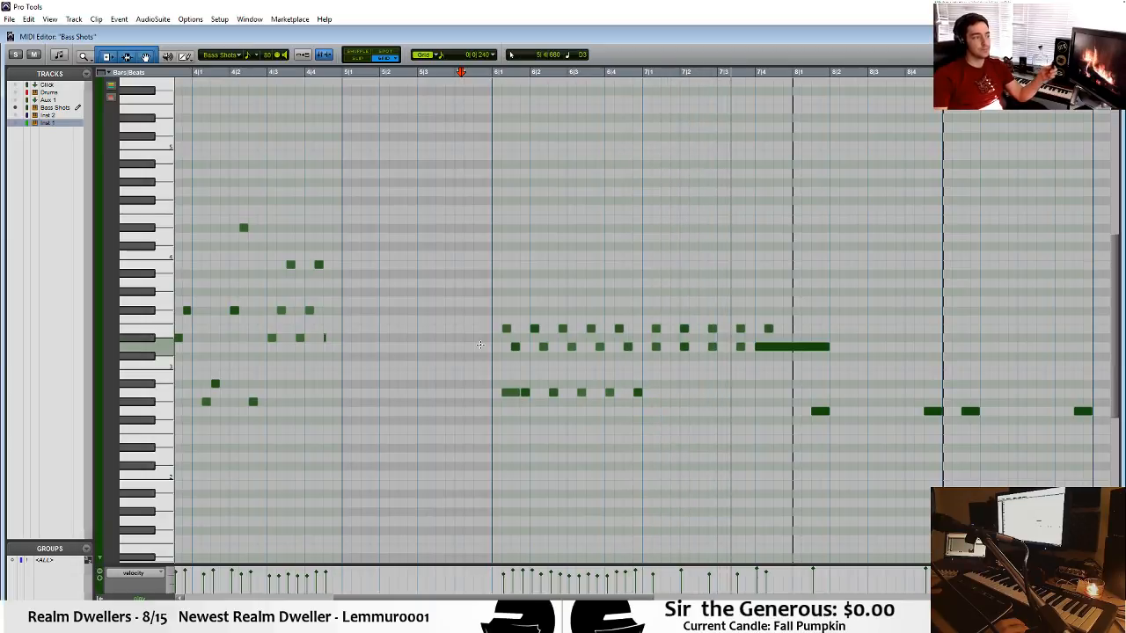
key("space")
left_click(481, 345)
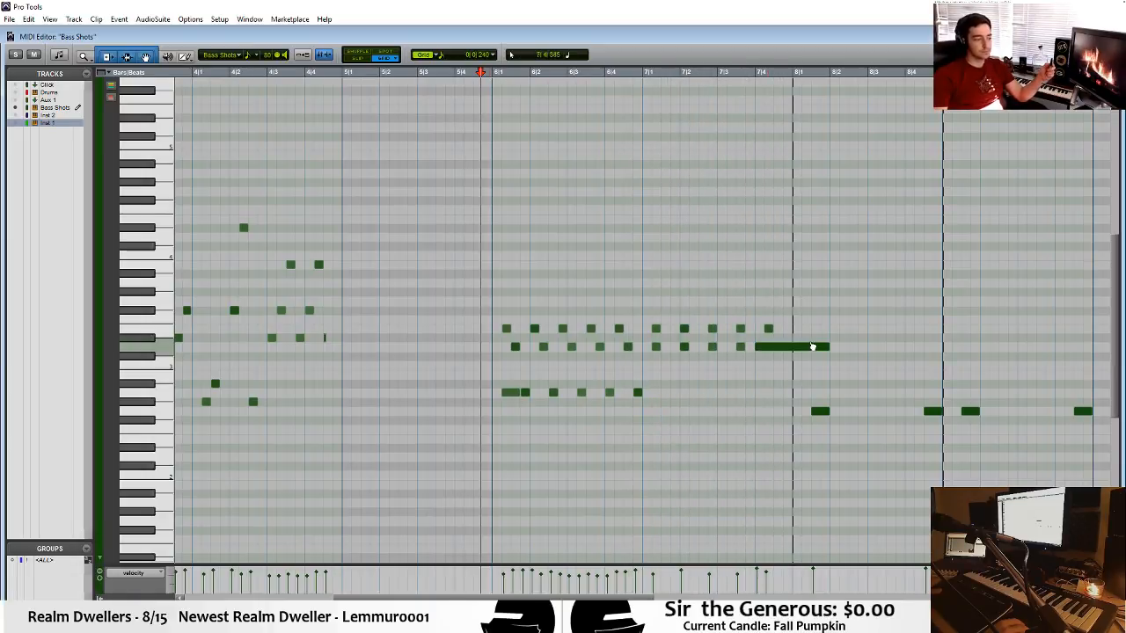
left_click(749, 373)
key("space")
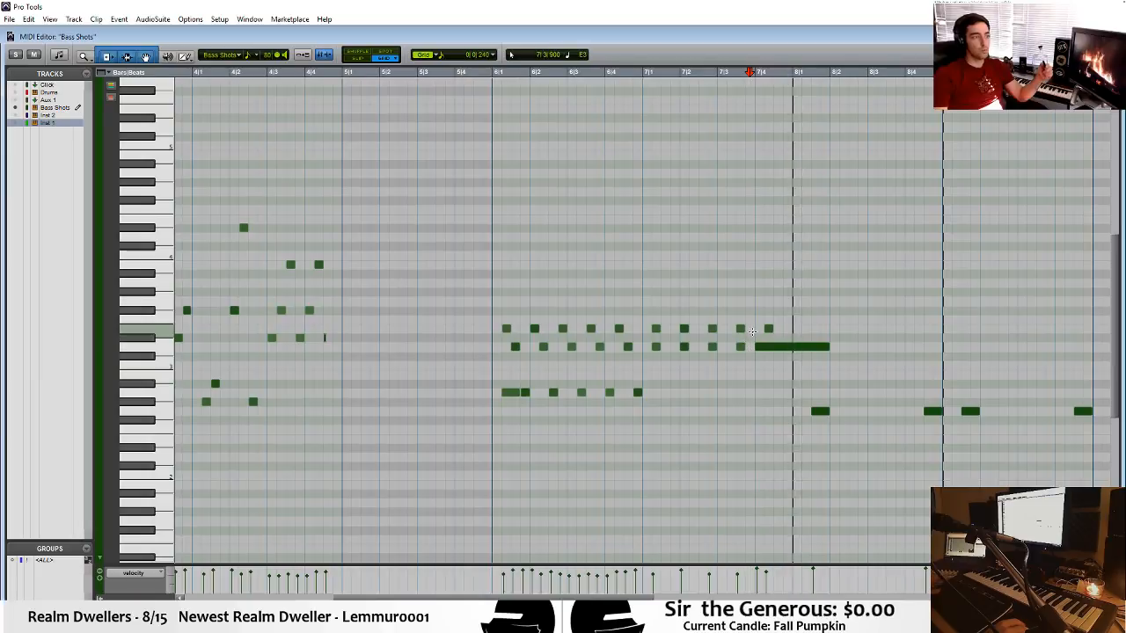
Lower the short D3 notes in bars 6 and 7 to G2, leaving the long note, and play the result.
left_click_drag(748, 350, 516, 412)
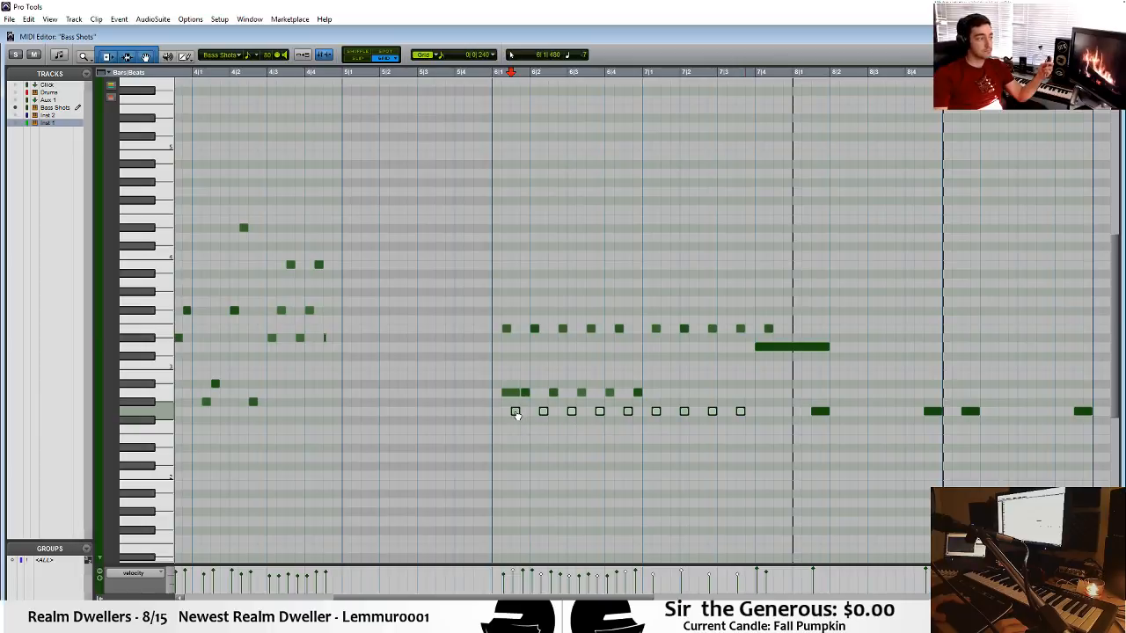
left_click(457, 392)
key("space")
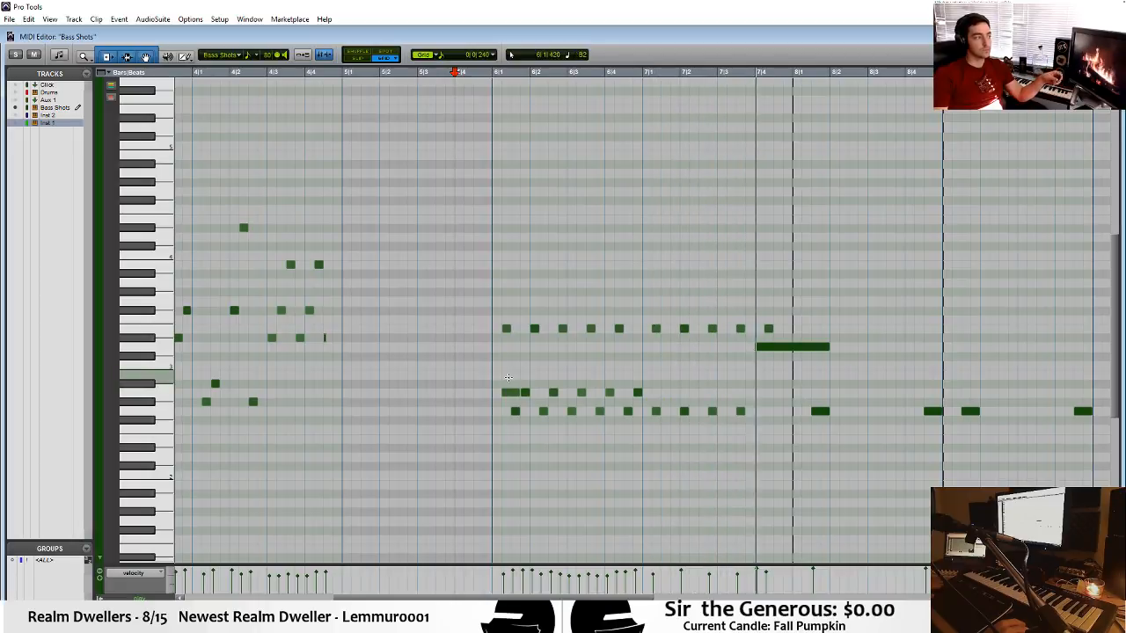
Delete the four short G2 notes in bar 7 of the bass line and play the passage.
left_click_drag(785, 391, 638, 446)
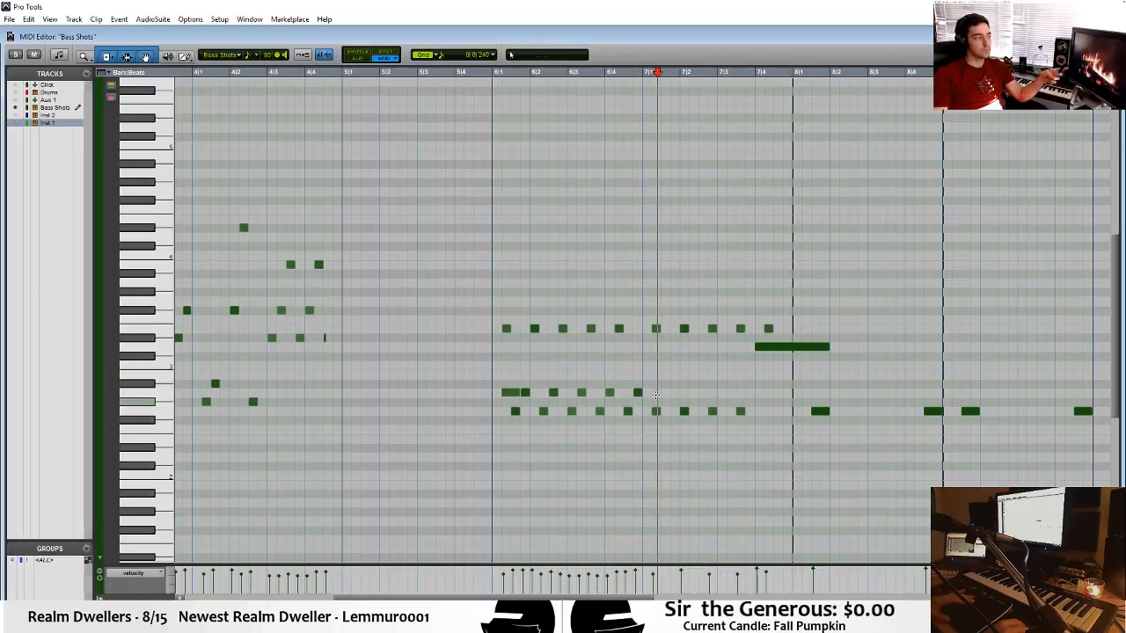
key("Delete")
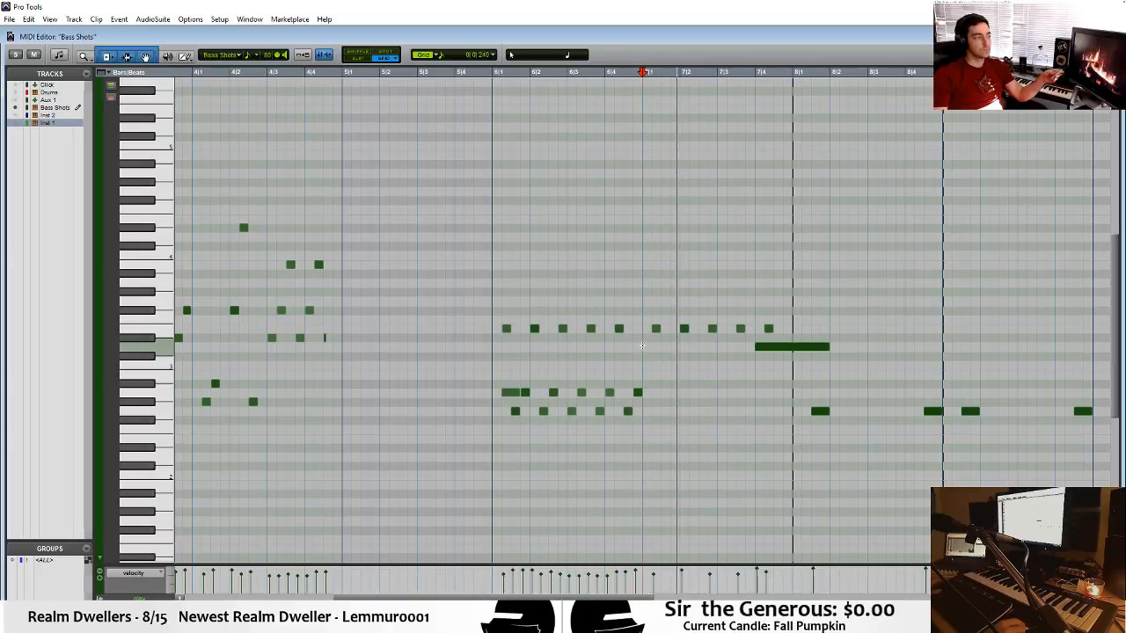
key("space")
Move the bar 7 E3 notes down to A2, shift them one 0|0|240 grid step later and play the passage.
left_click_drag(649, 325, 792, 337)
left_click_drag(657, 331, 656, 395)
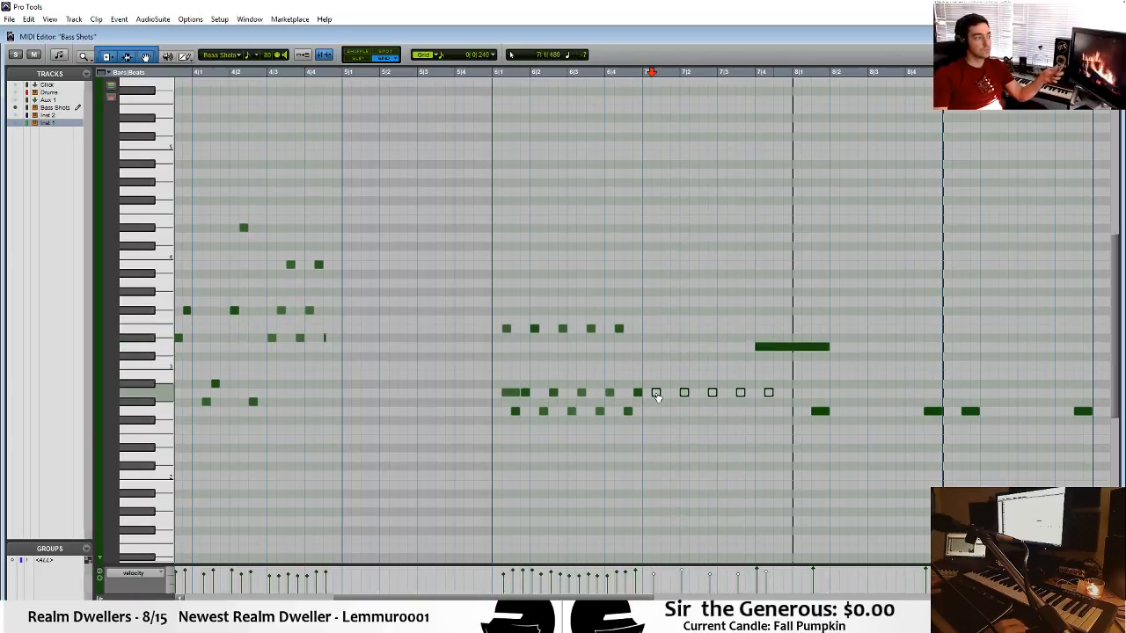
key("space")
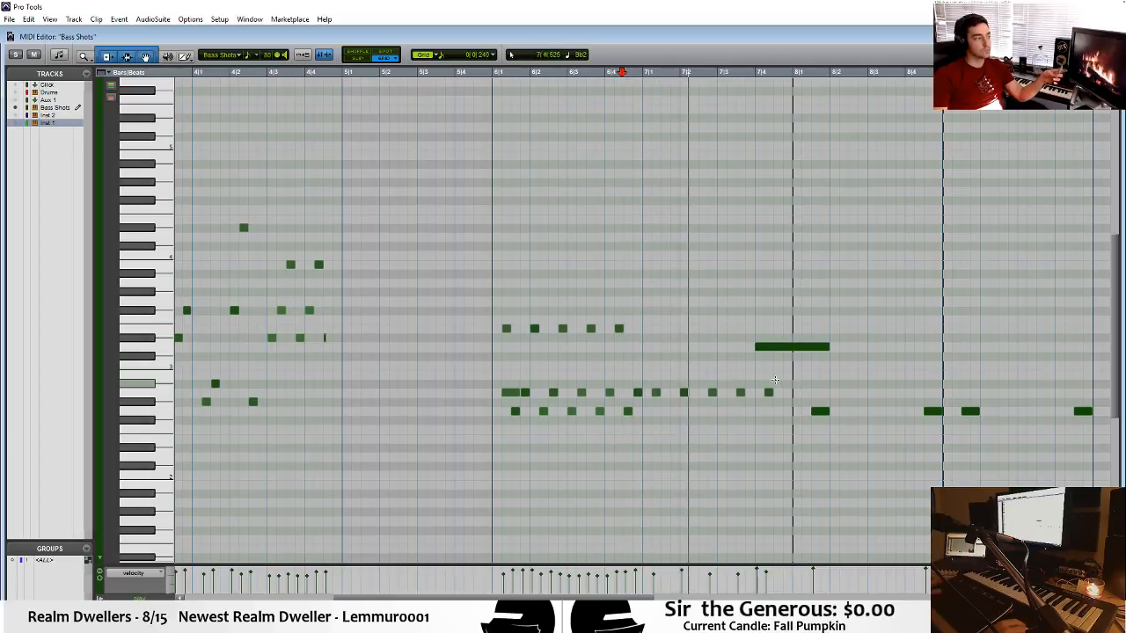
left_click_drag(655, 400, 667, 395)
left_click(610, 351)
key("space")
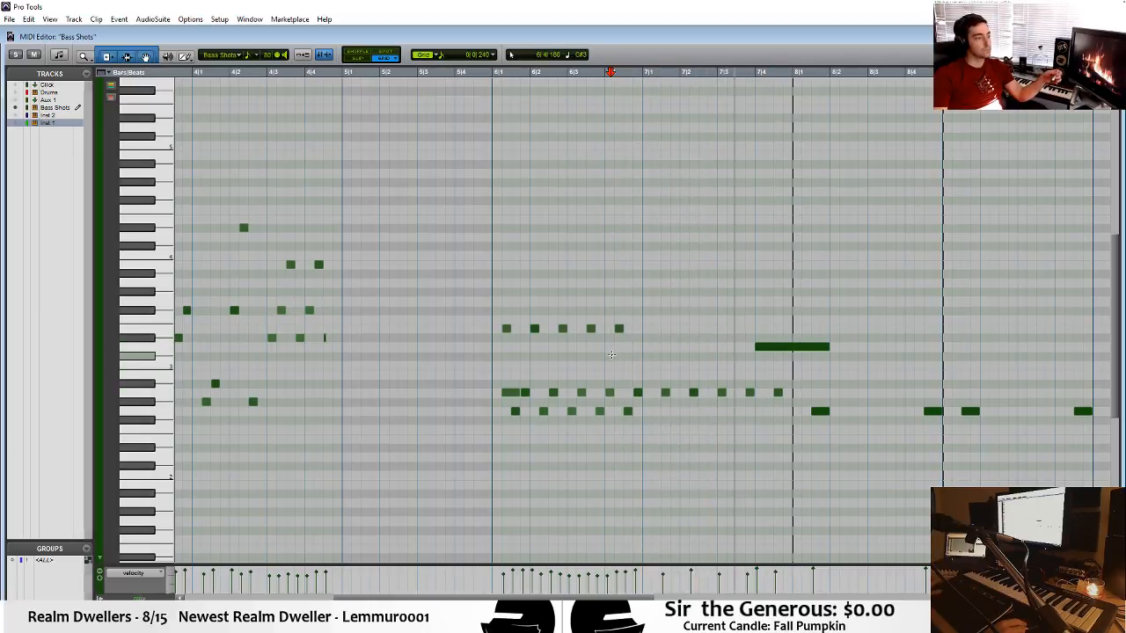
Check the arrangement, reopen the bar 6 Bass Shots clip and shorten the long D3 note to end at bar 8.
key("ctrl+equal")
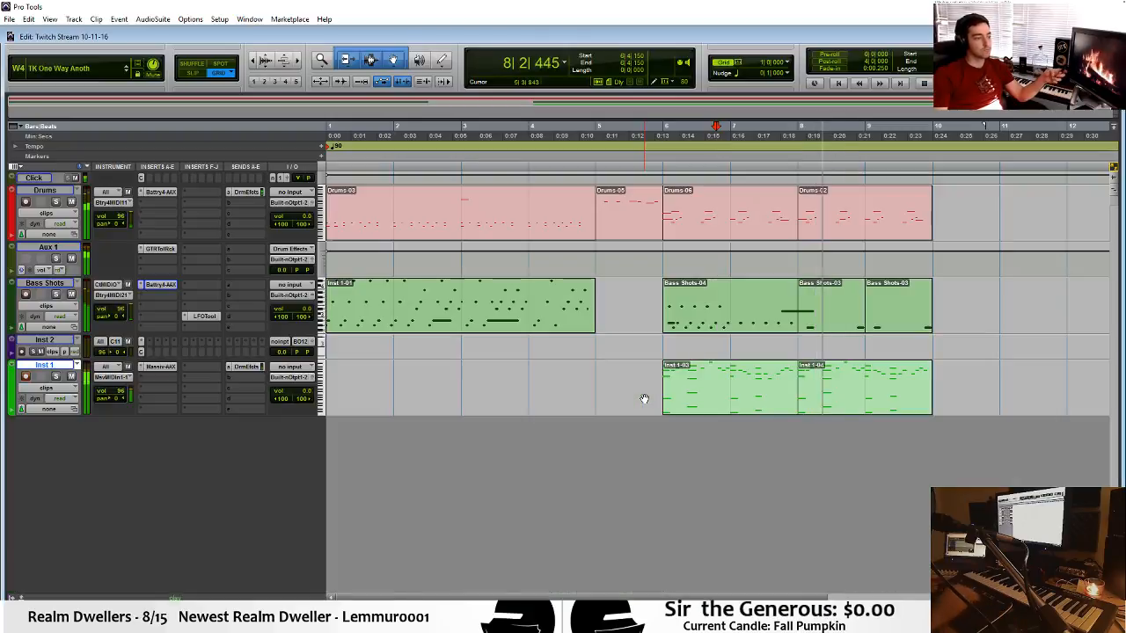
key("space")
double_click(772, 320)
left_click(780, 322)
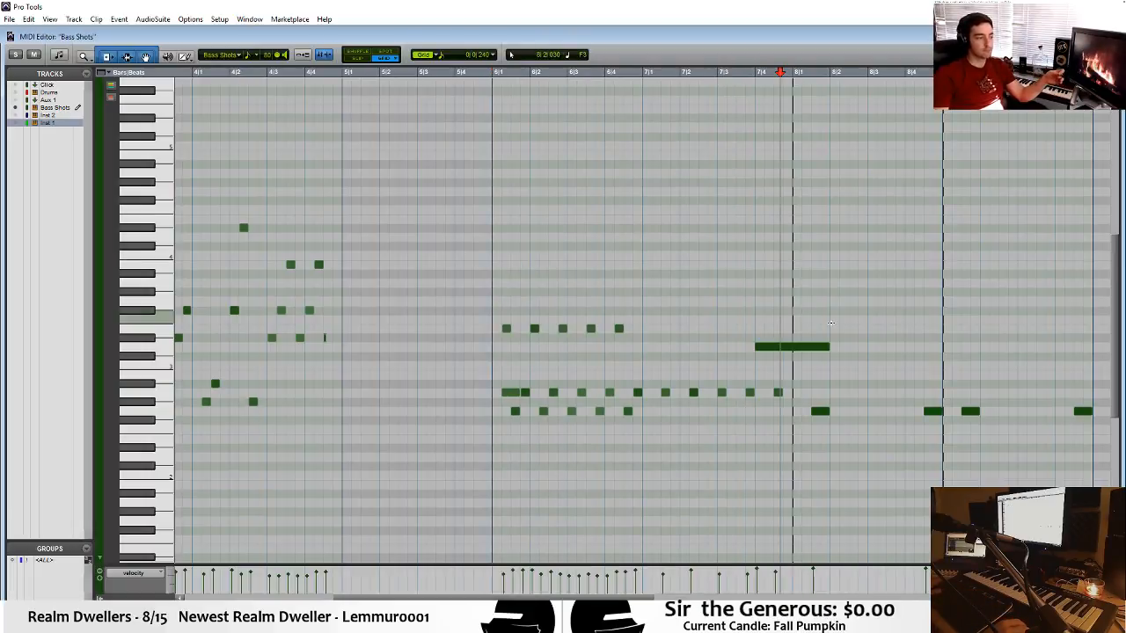
left_click_drag(824, 346, 798, 345)
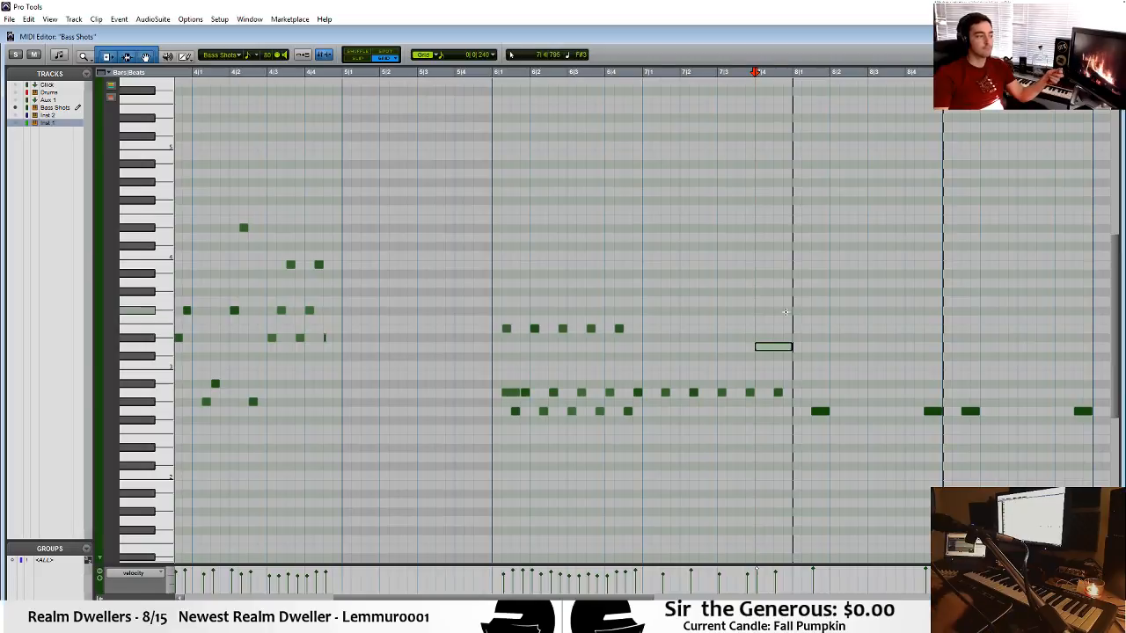
key("ctrl+equal")
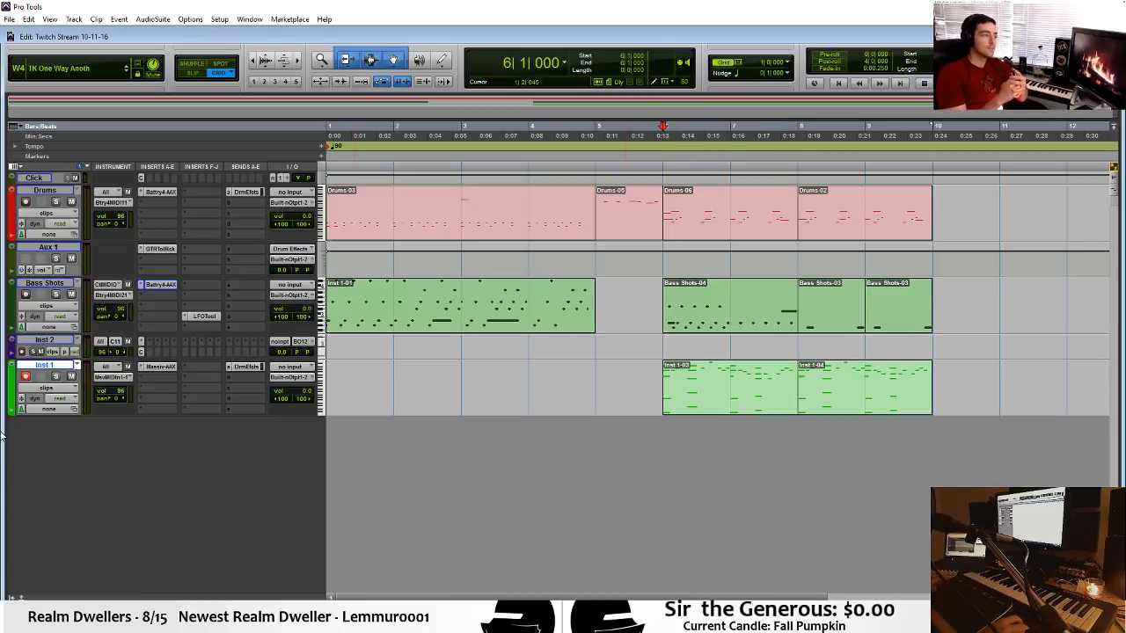
Rename the Inst 1 track as Chords and Lead and play the arrangement from bar 5.
double_click(36, 369)
type("Chords and Lead")
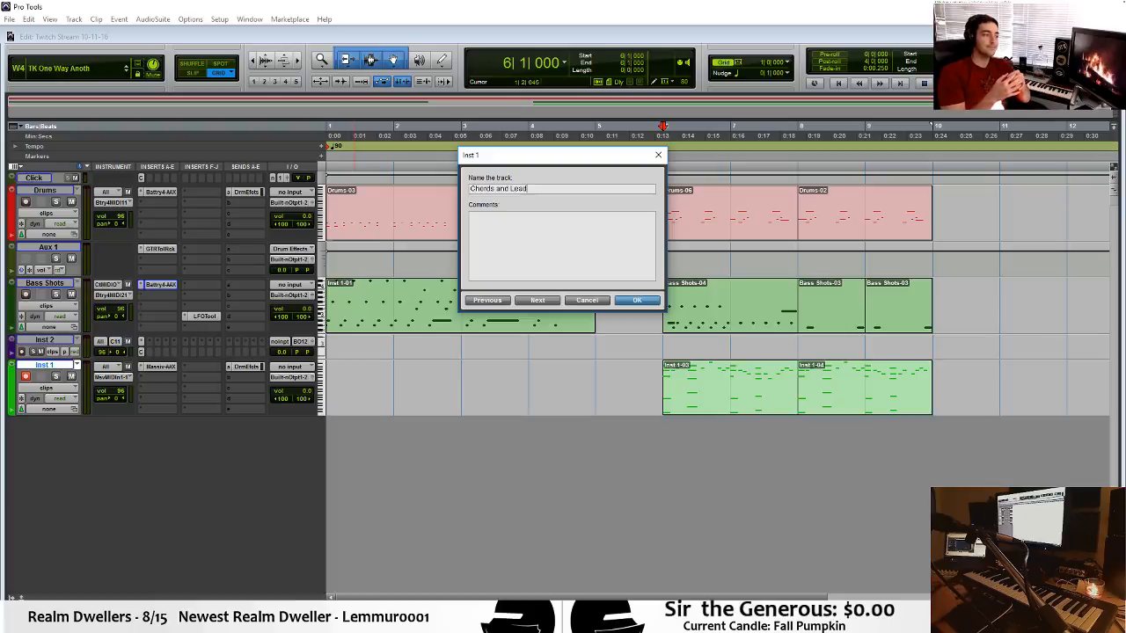
key("Return")
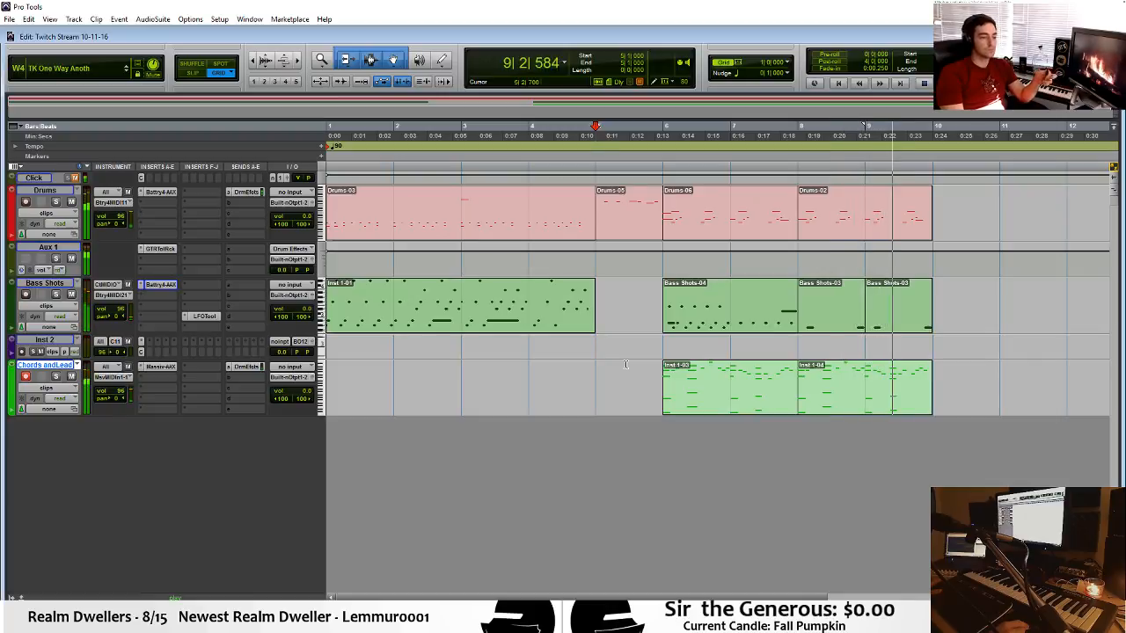
key("space")
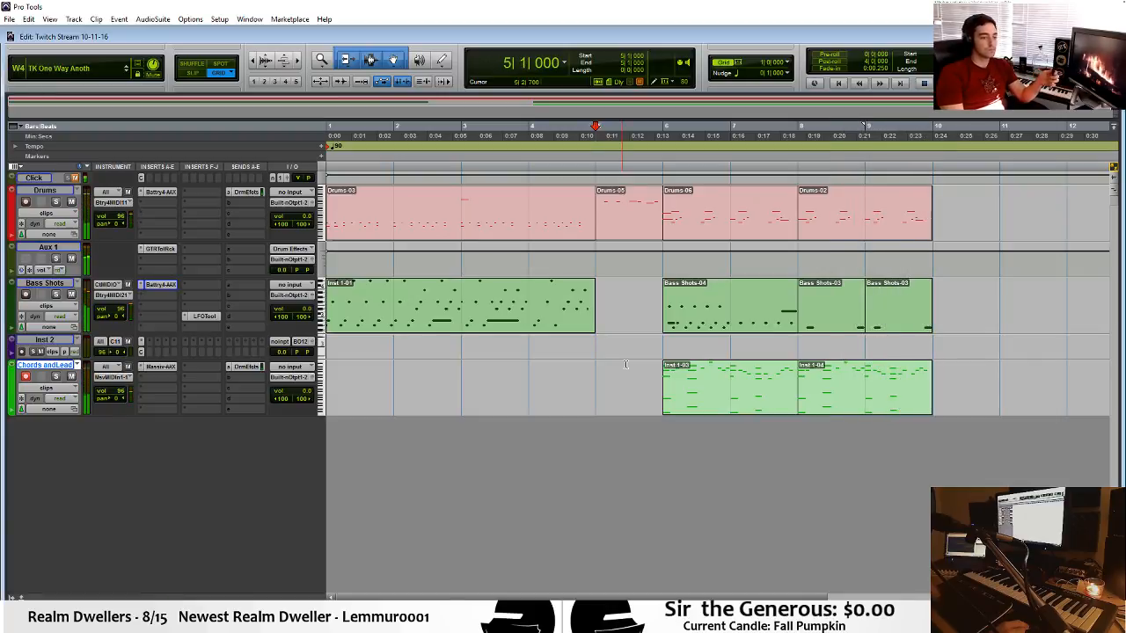
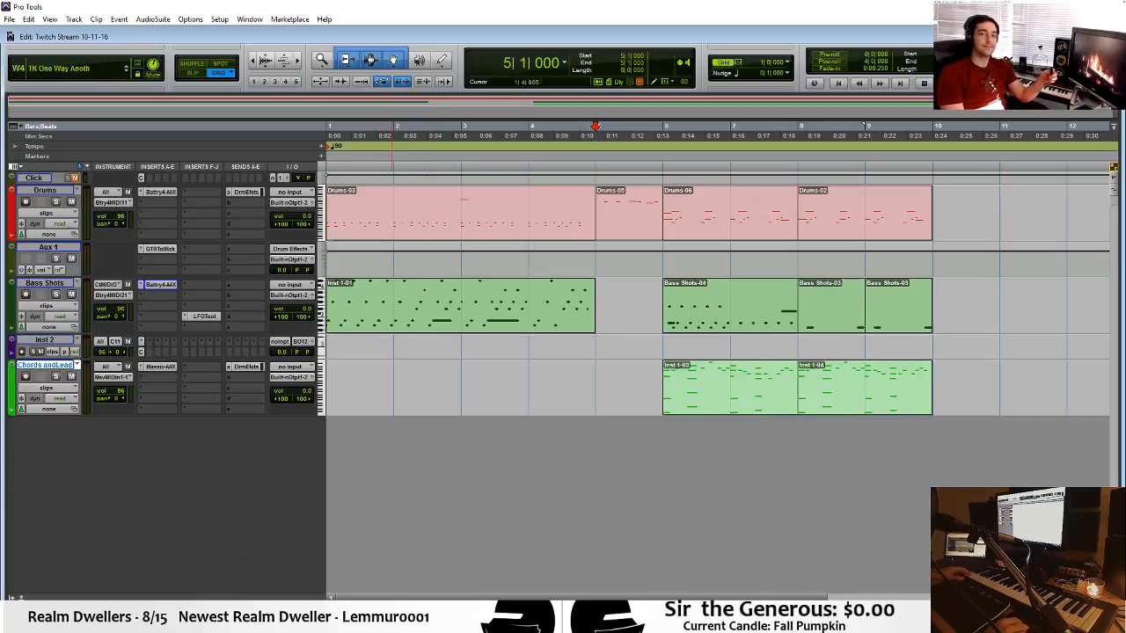
Start an audio import and browse the Pro Tools folder to the Drums subfolder of Samples.
mouse_move(502, 617)
mouse_move(501, 574)
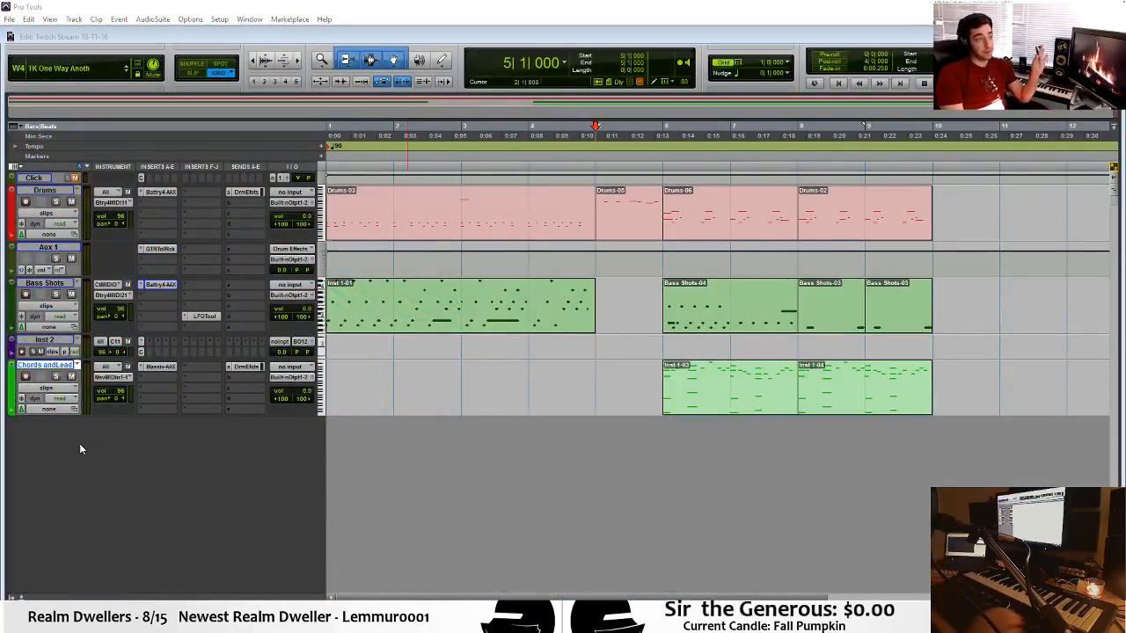
key("ctrl+shift+i")
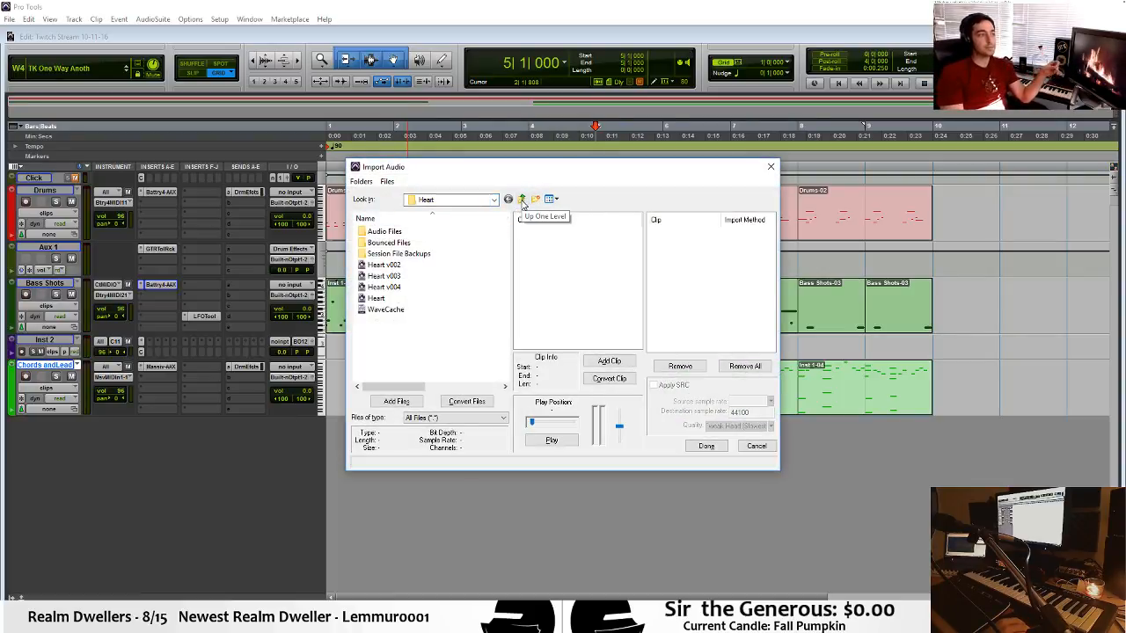
left_click(458, 200)
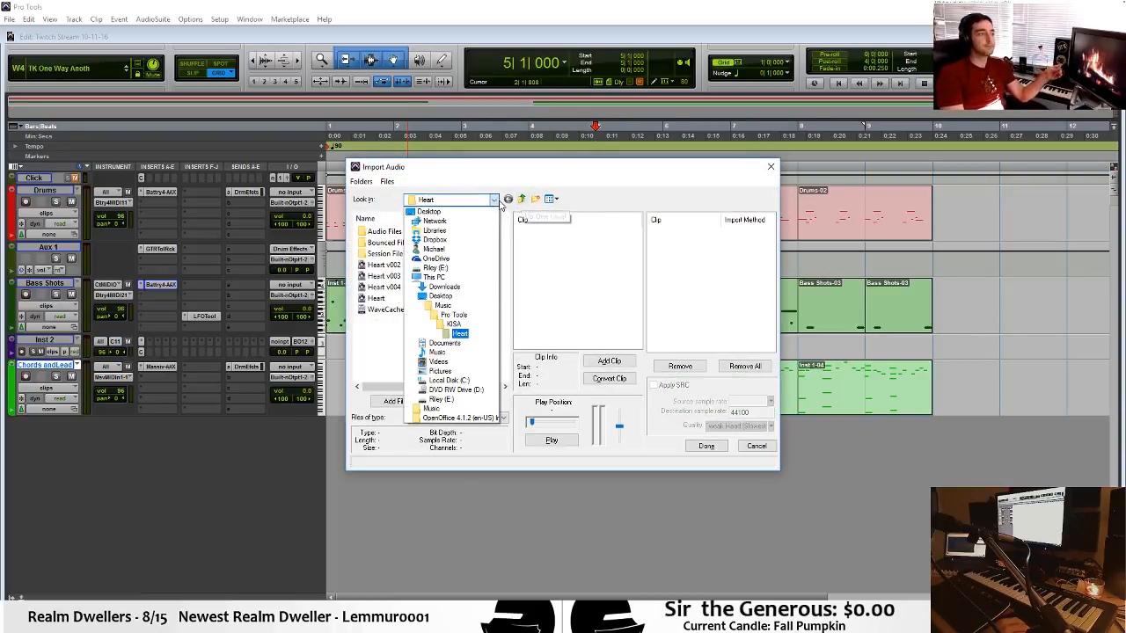
left_click(471, 316)
scroll(414, 352, "down", 6)
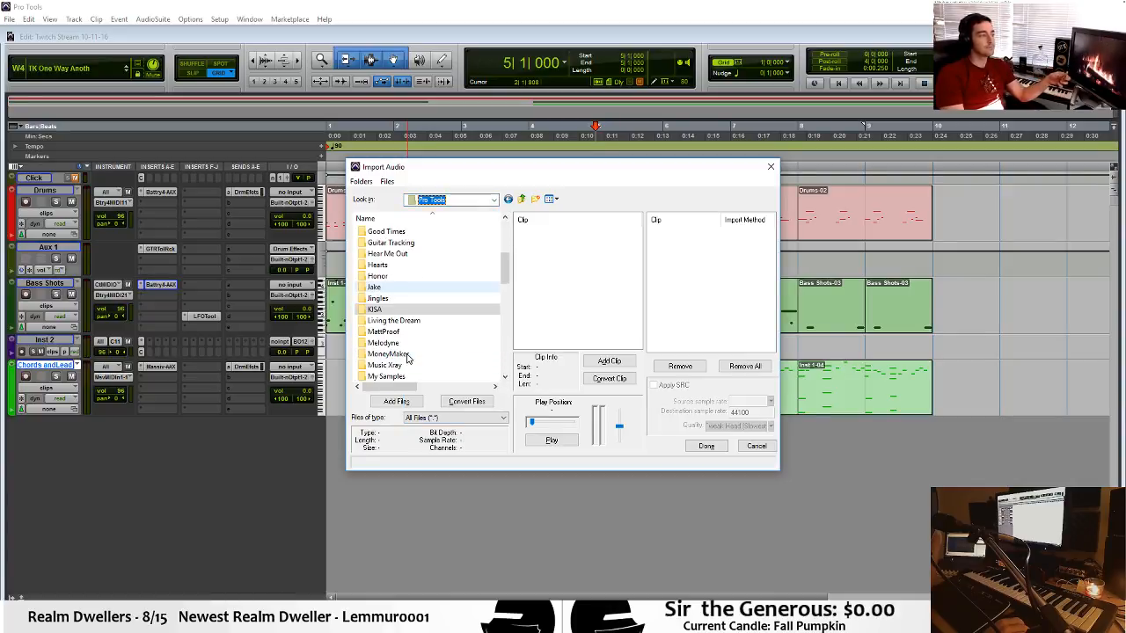
scroll(409, 353, "down", 2)
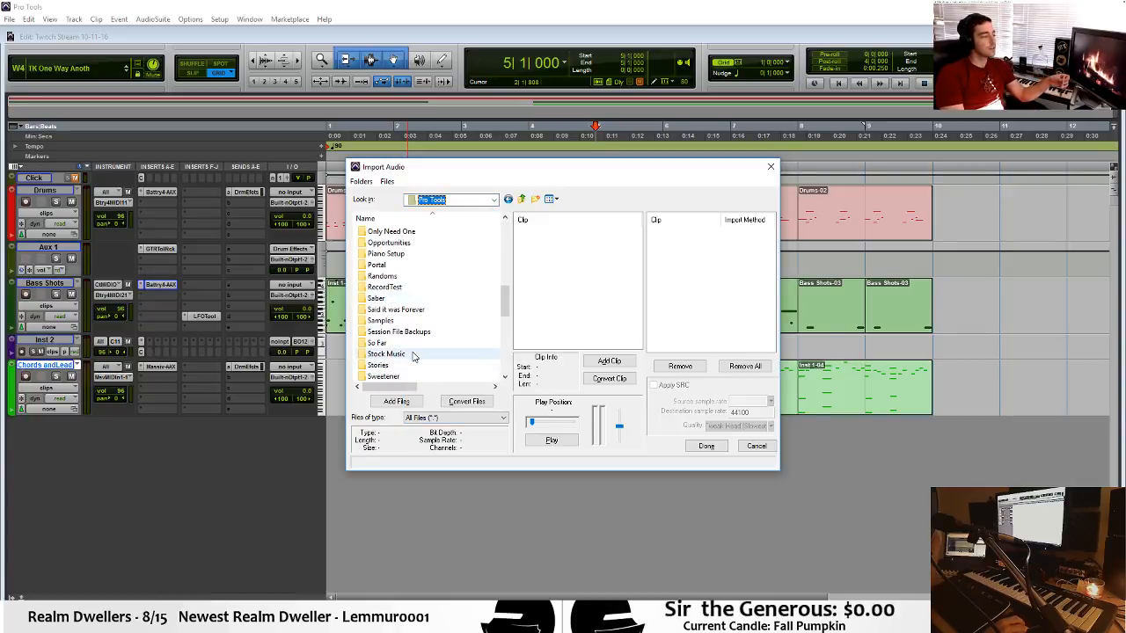
double_click(407, 321)
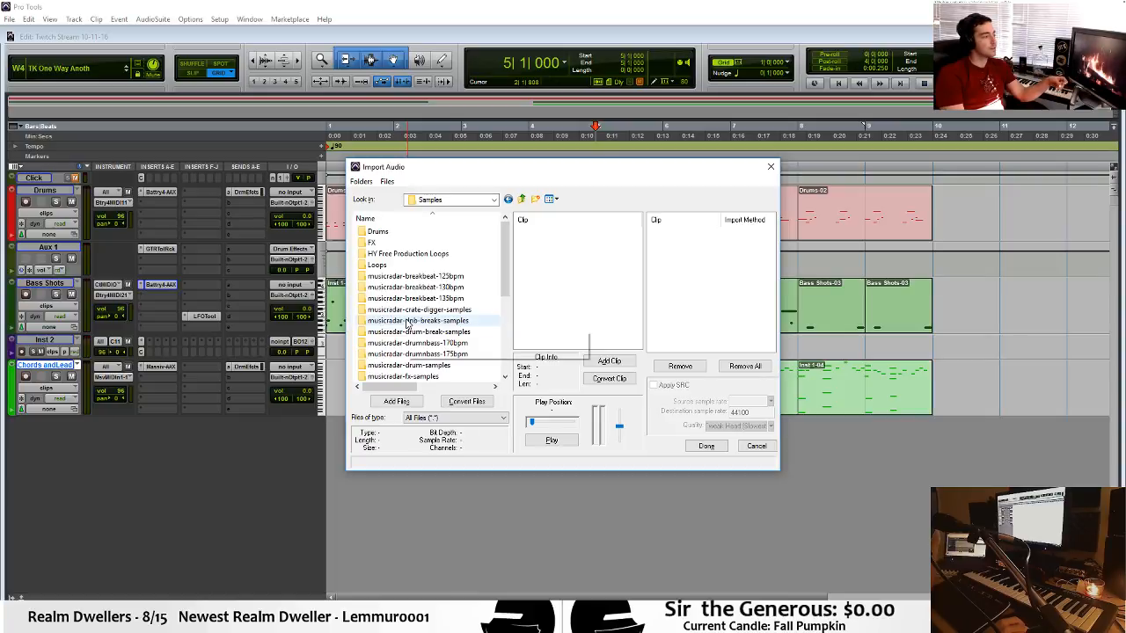
double_click(460, 231)
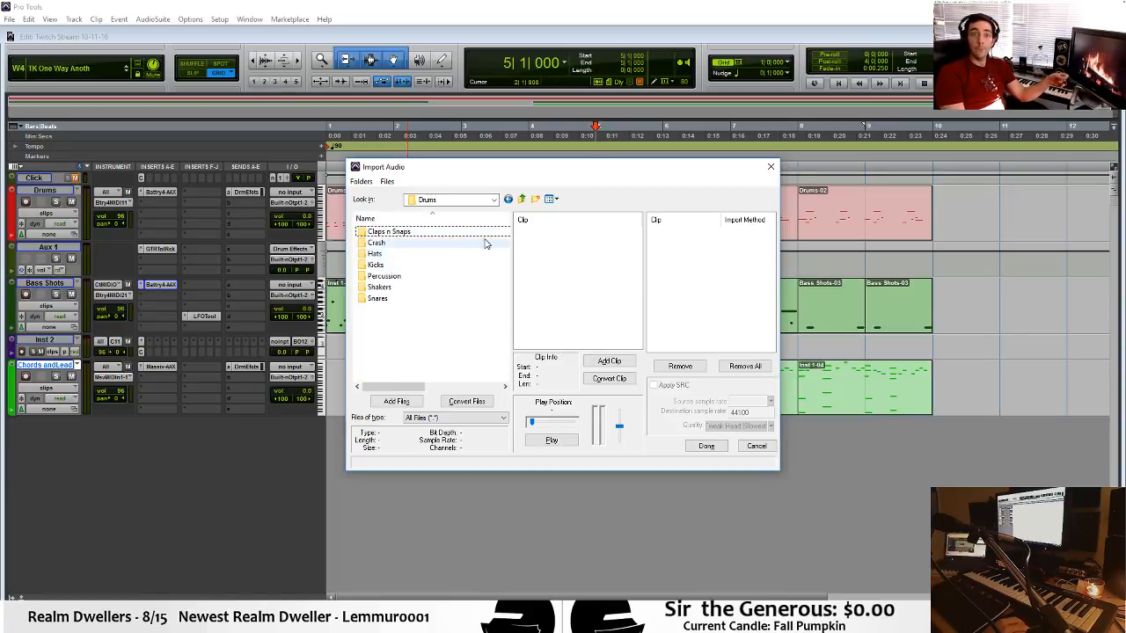
Browse to the Bass Hits folder in My Samples, One Shots, and audition the 4 Notes file.
left_click(507, 200)
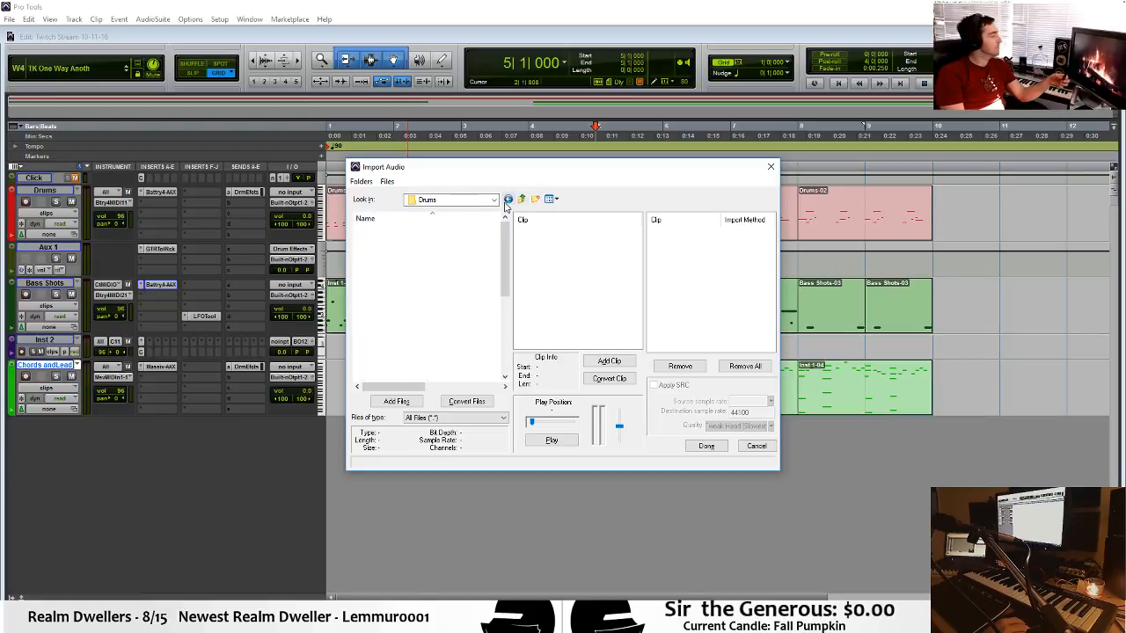
left_click_drag(504, 259, 506, 332)
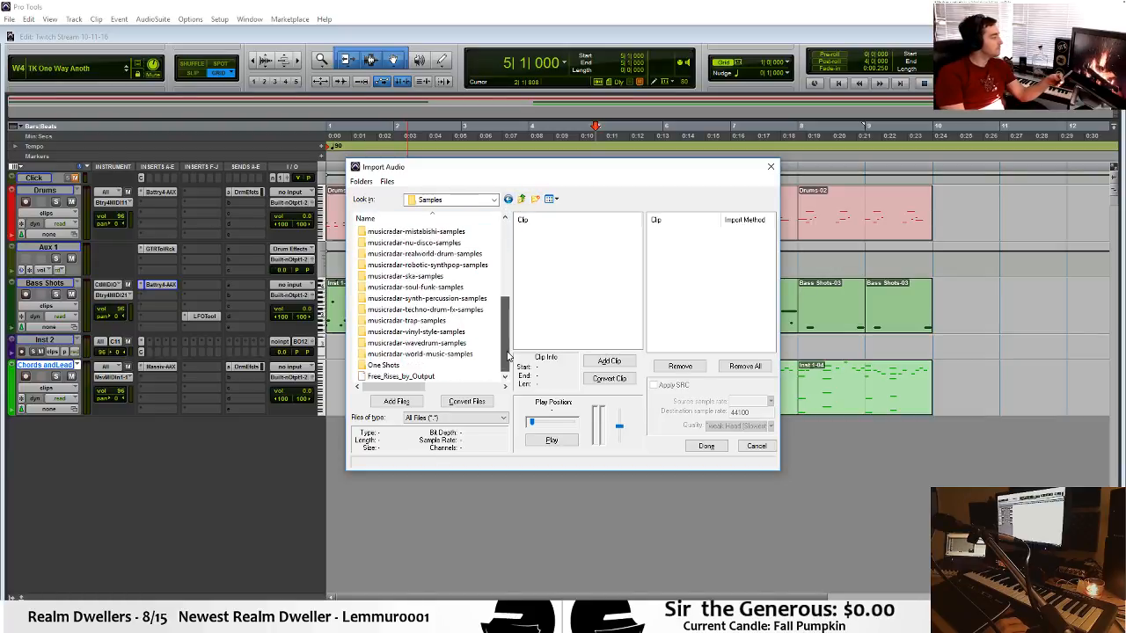
left_click(508, 200)
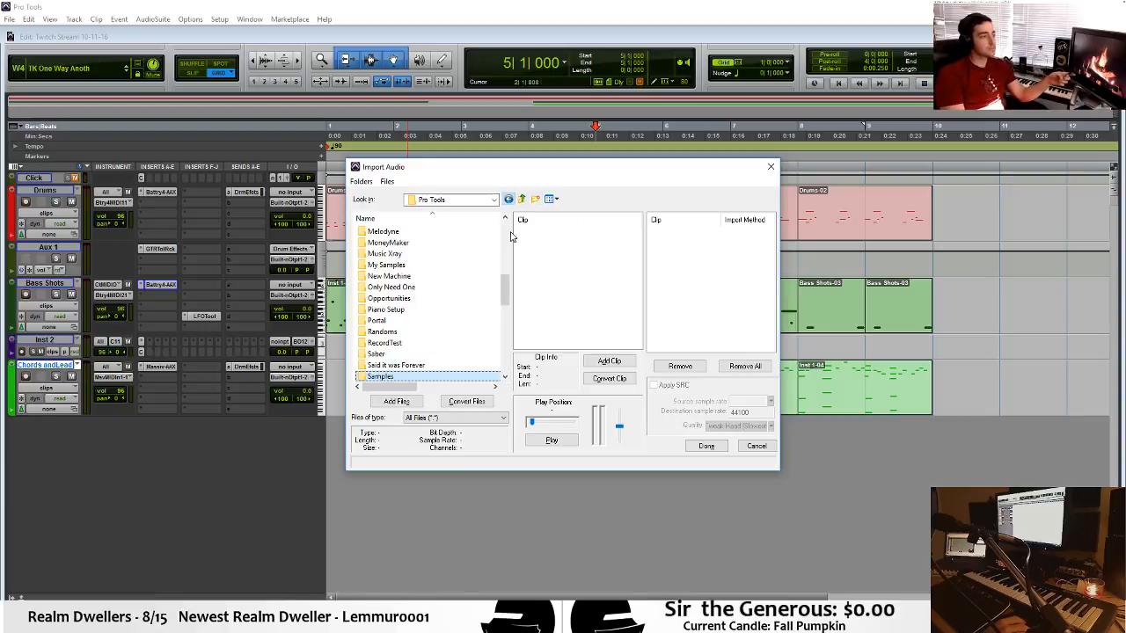
double_click(475, 265)
double_click(427, 265)
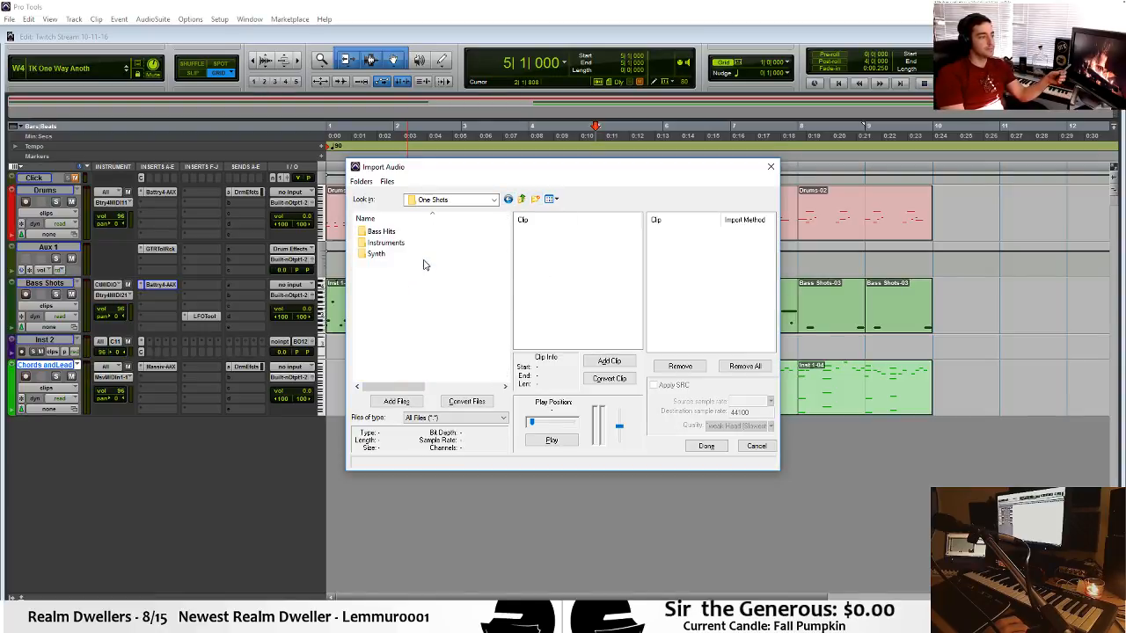
double_click(428, 231)
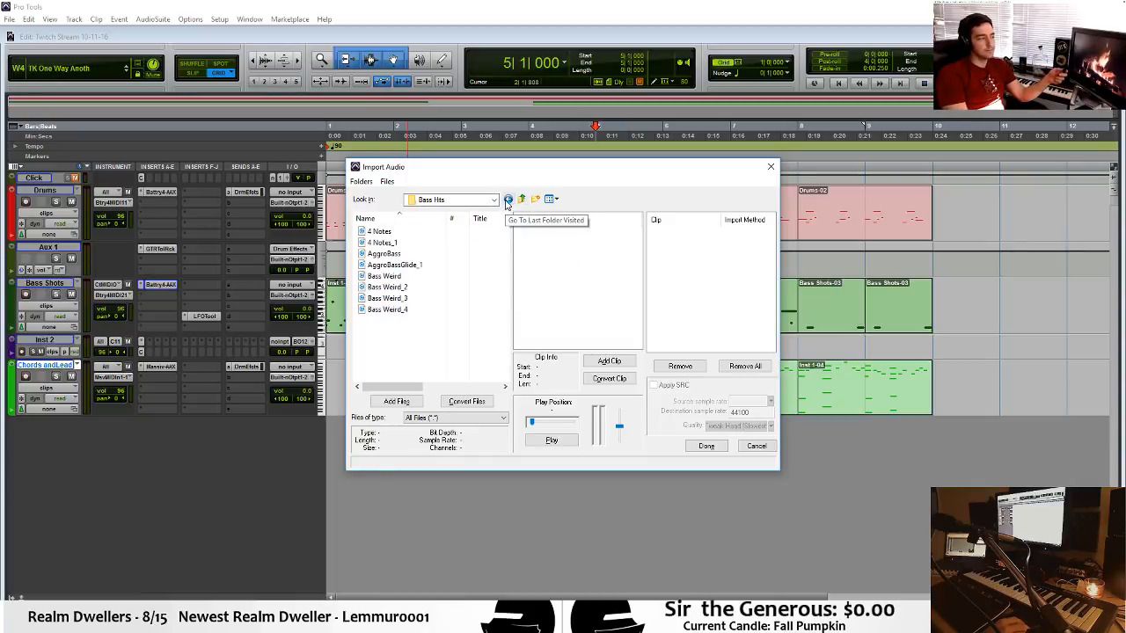
left_click(423, 231)
left_click(563, 441)
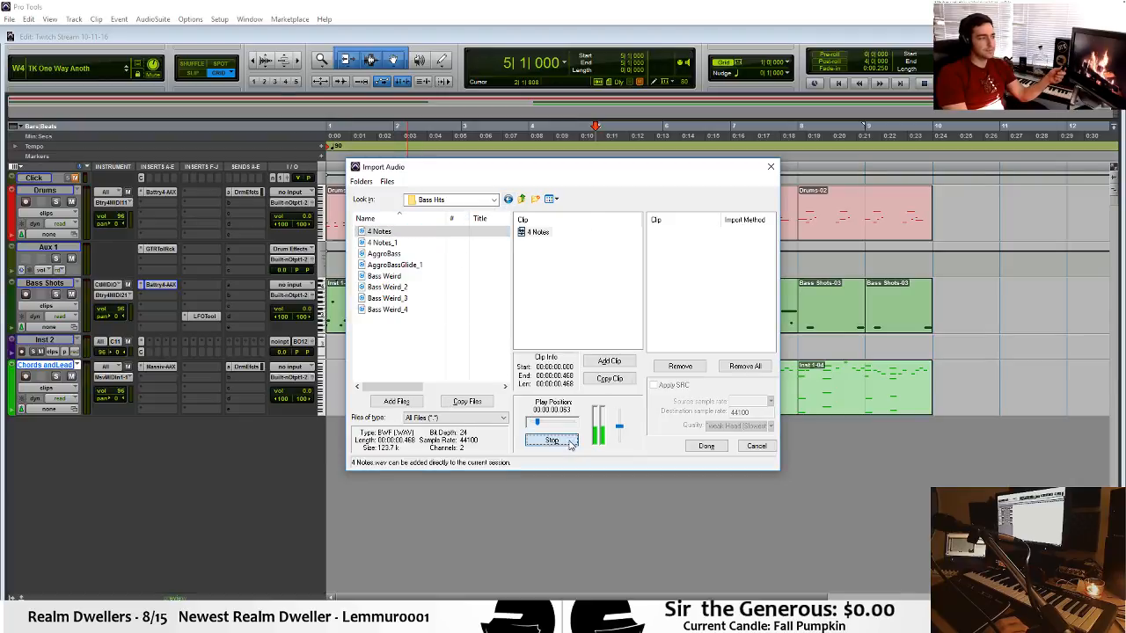
Look through the Instruments and Synth one-shot folders and audition High Arp_2 and High Arp_3.
left_click(510, 201)
left_click(519, 202)
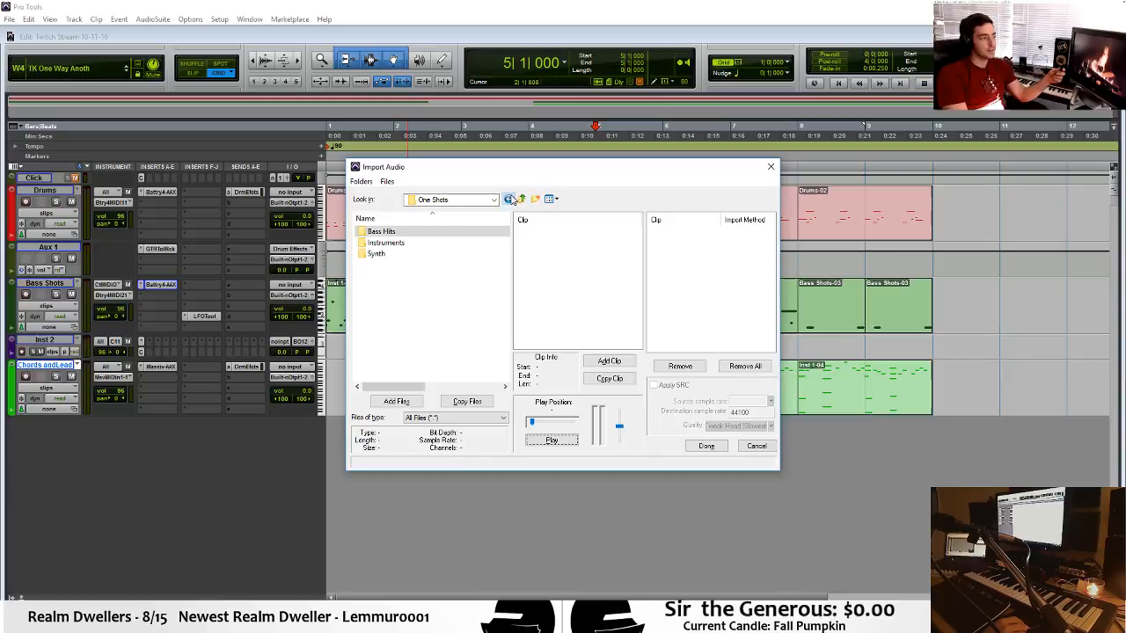
double_click(440, 243)
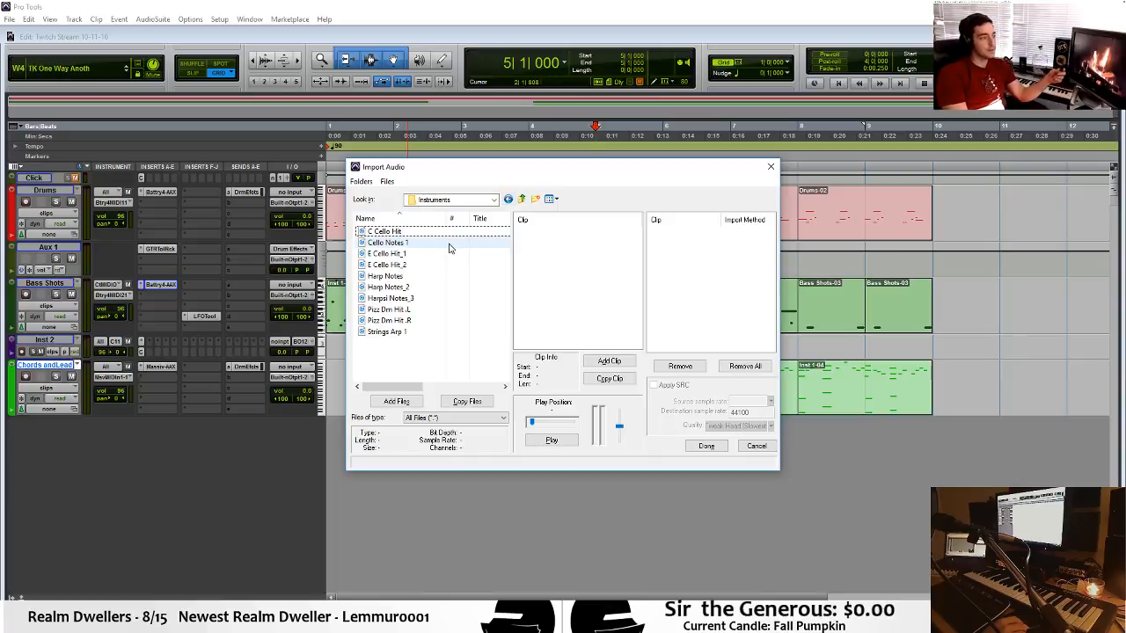
left_click(507, 199)
double_click(439, 255)
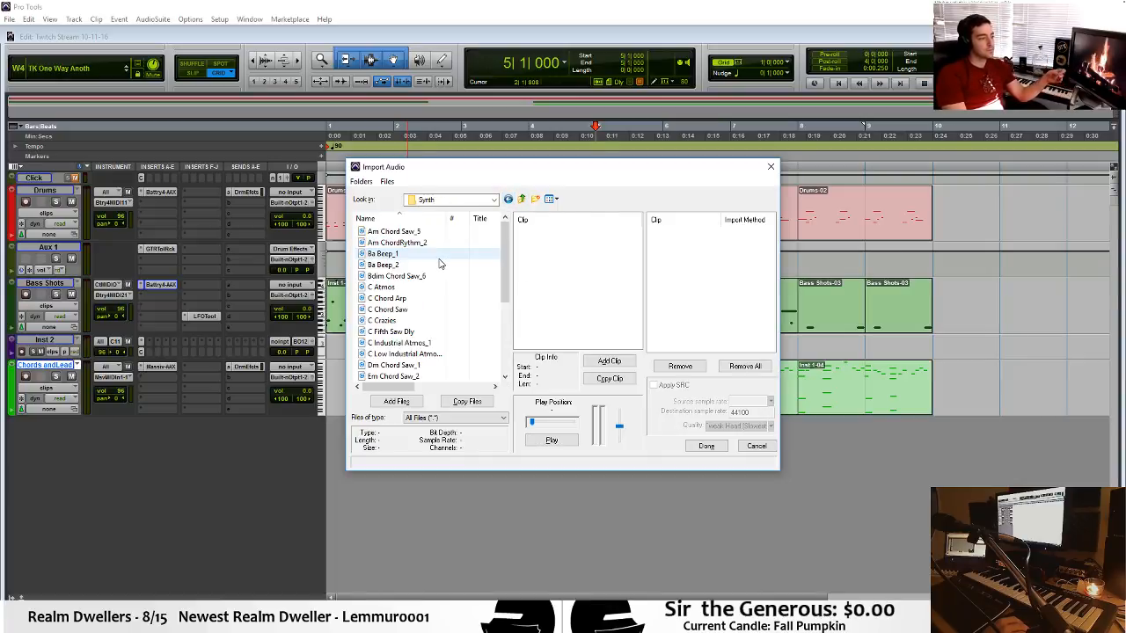
left_click_drag(504, 257, 508, 324)
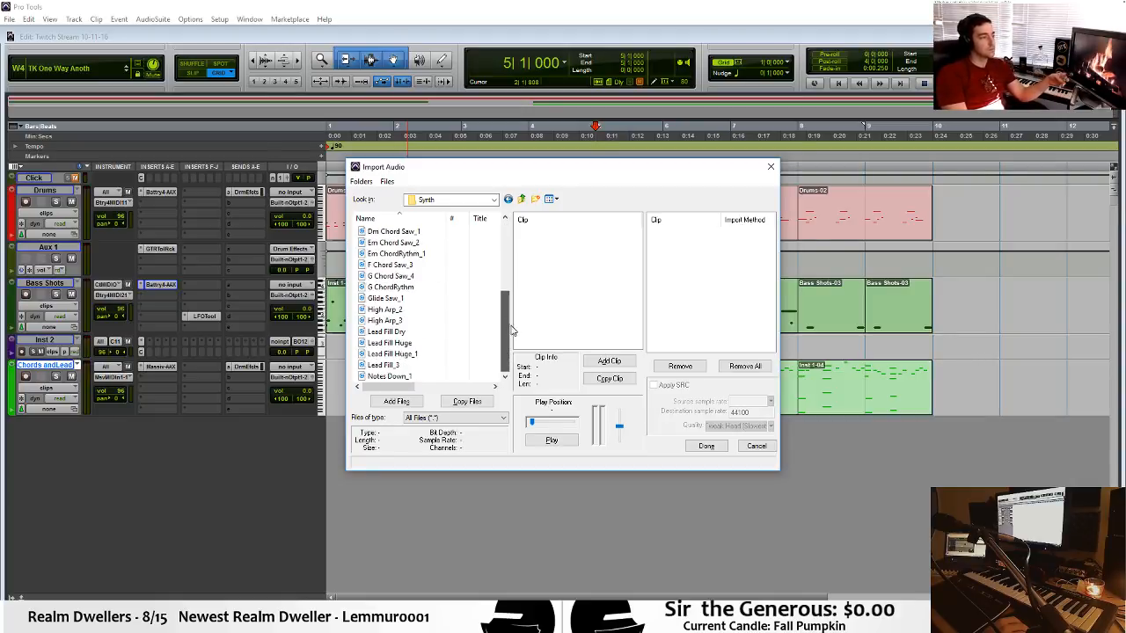
left_click(437, 309)
left_click(550, 440)
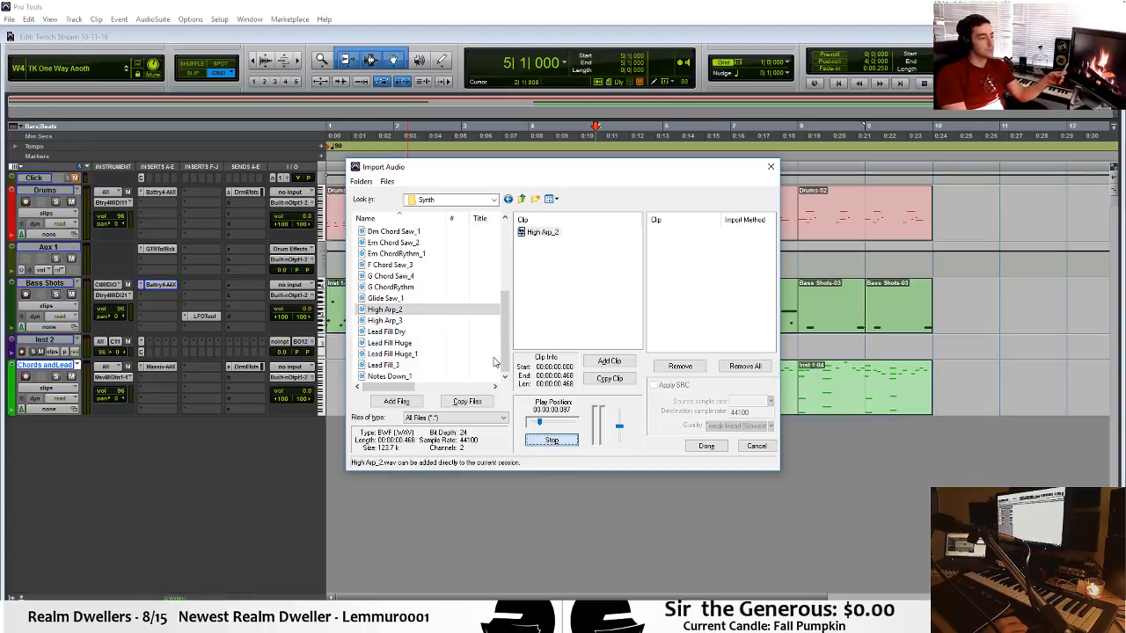
left_click(437, 320)
left_click(548, 440)
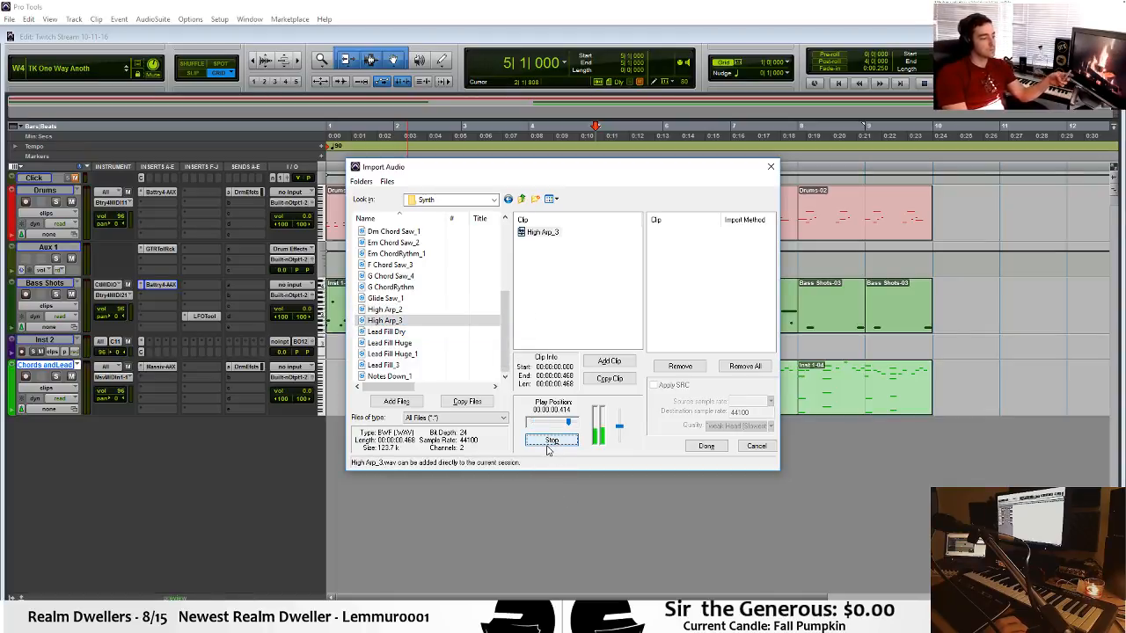
Go back to the Pro Tools folder and browse through KISA to the Dull View project's Bounced Files folder.
left_click(485, 199)
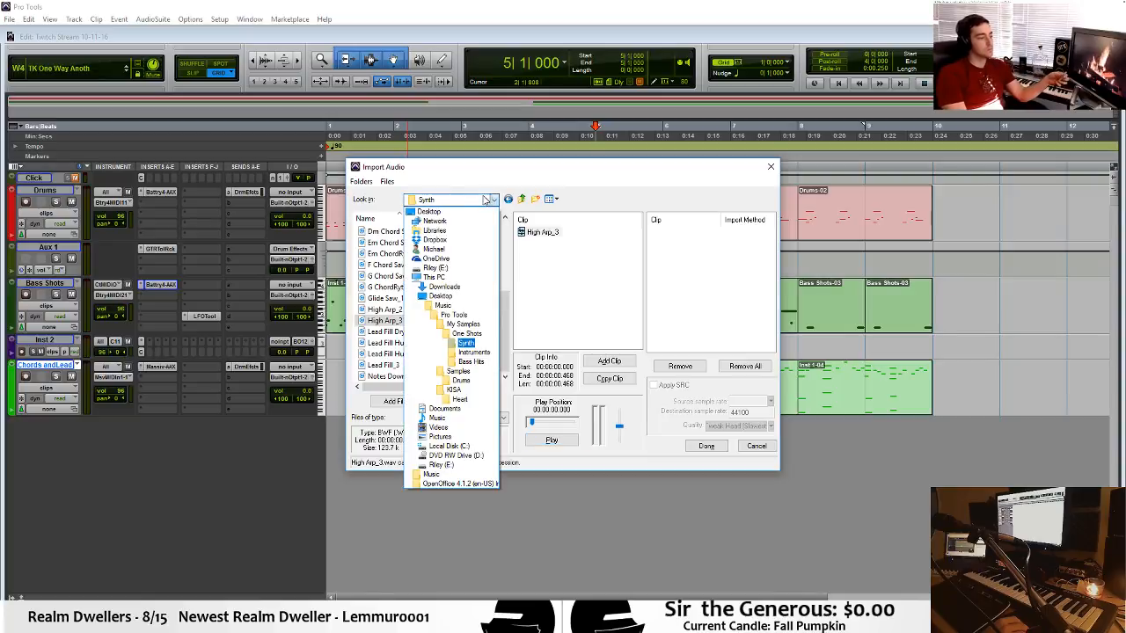
left_click(468, 316)
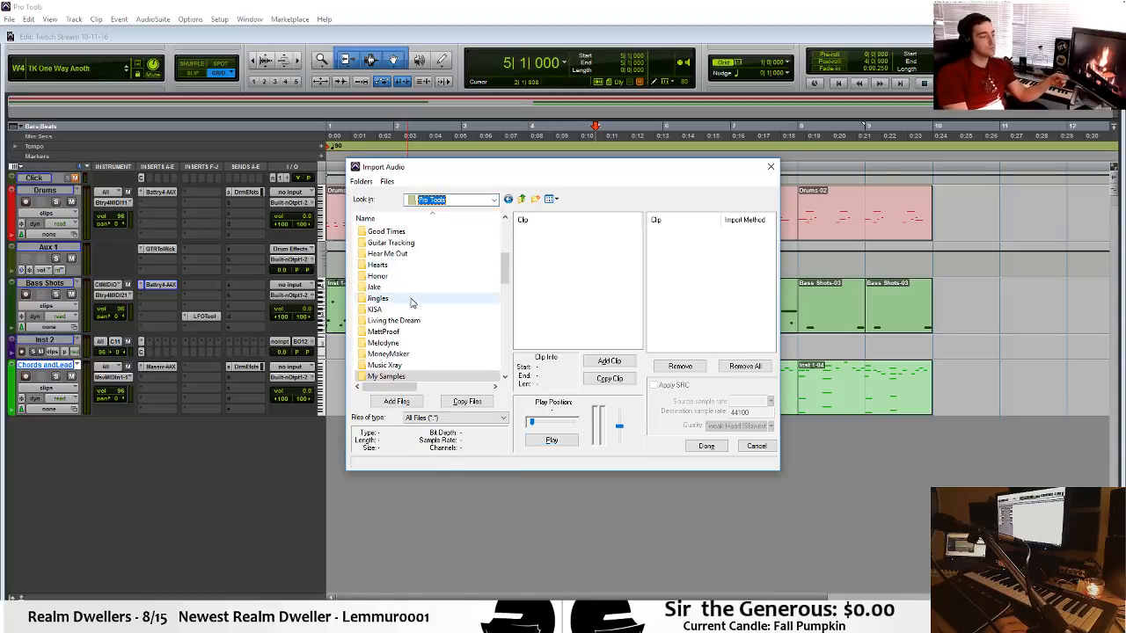
double_click(410, 306)
left_click(410, 310)
scroll(411, 312, "down", 3)
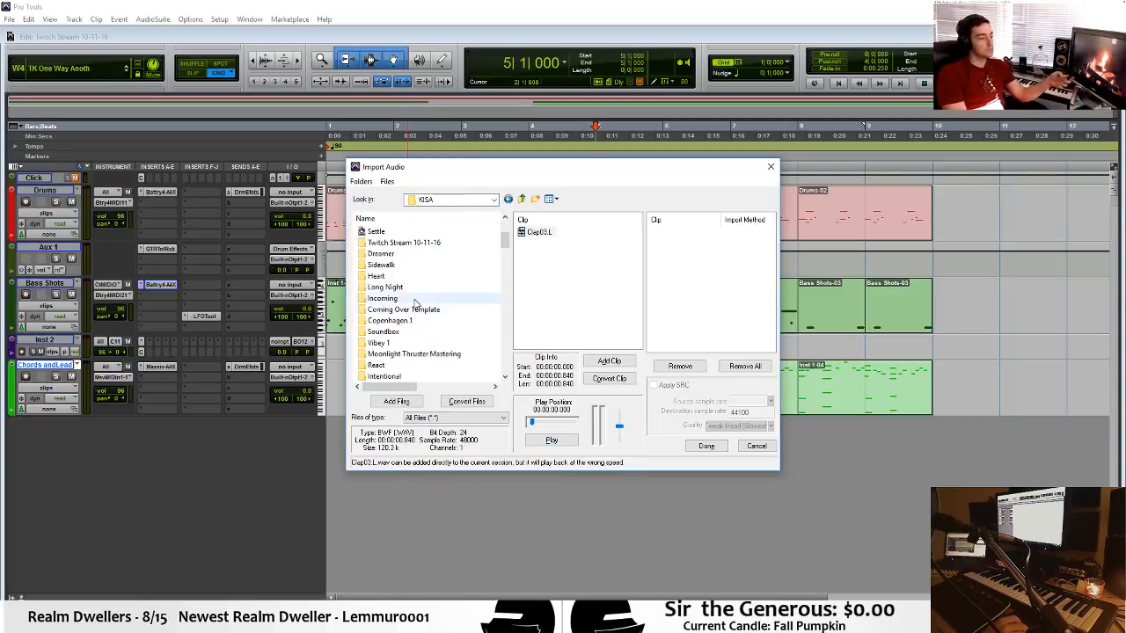
left_click(416, 300)
scroll(417, 302, "down", 2)
scroll(418, 303, "down", 2)
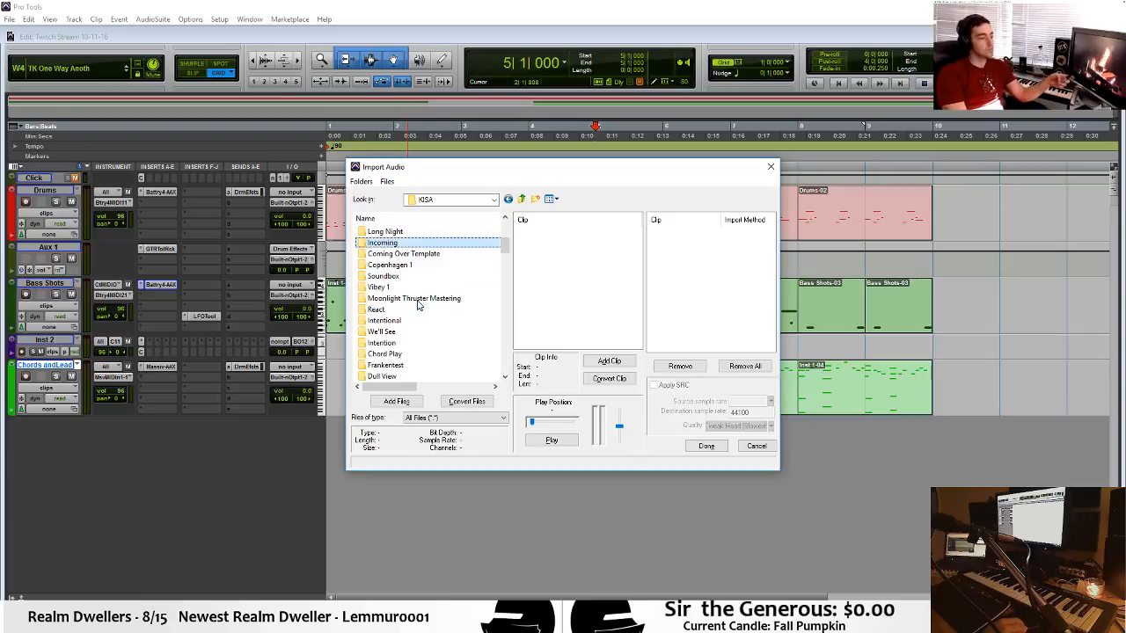
scroll(420, 343, "down", 3)
double_click(419, 347)
double_click(422, 245)
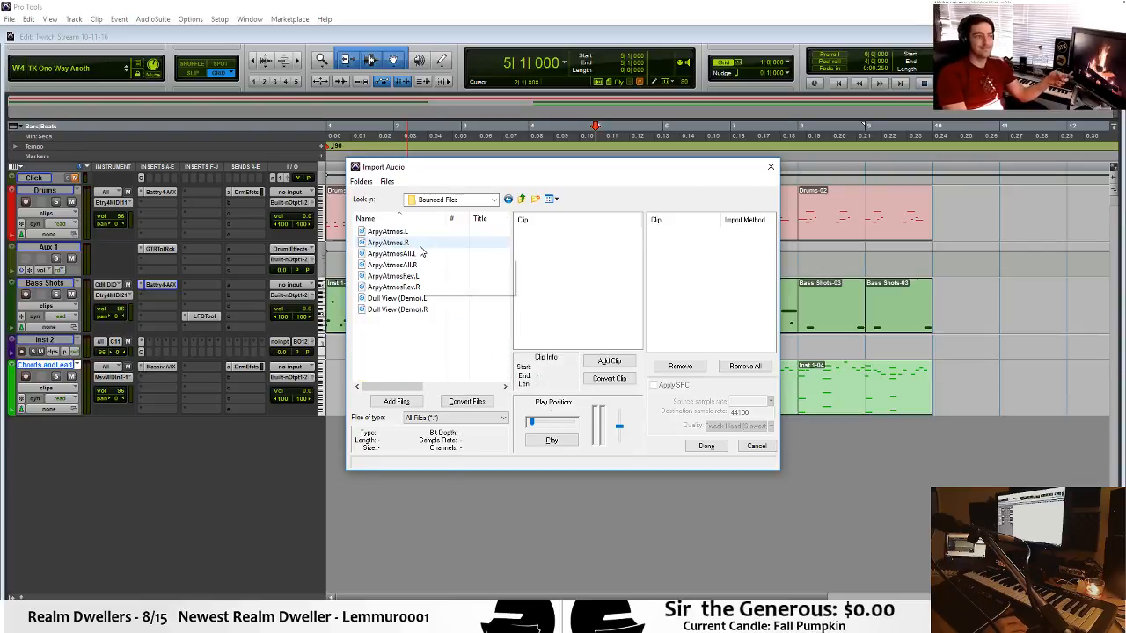
Audition the ArpyAtmos, ArpyAtmosRev and ArpyAtmosAll bounces, and close the audio import without adding any files.
left_click(427, 245)
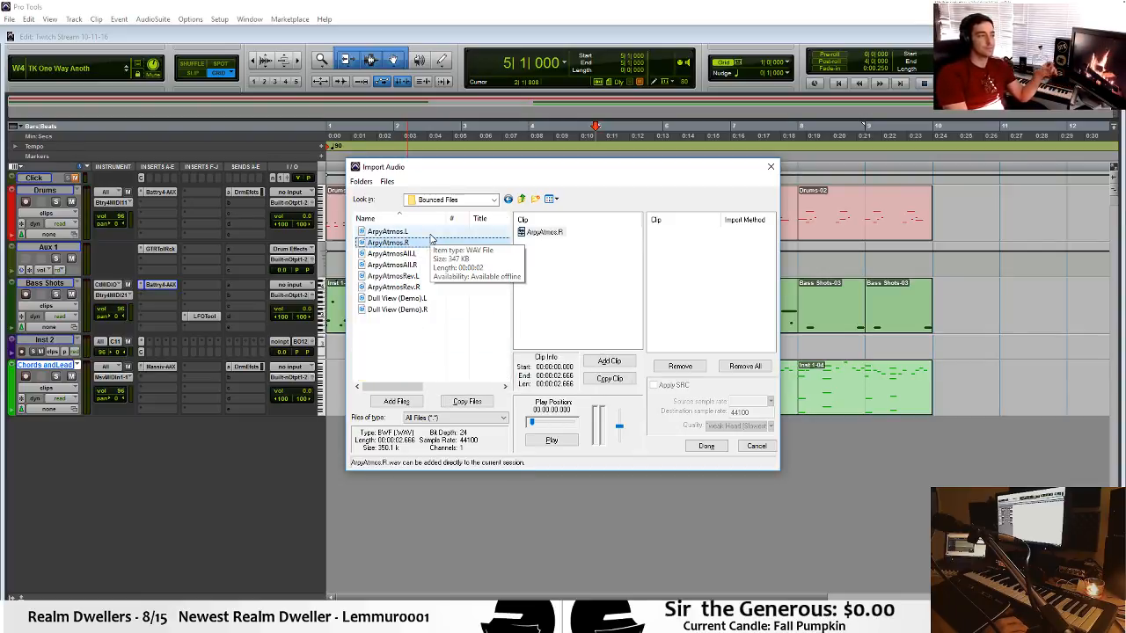
left_click(538, 442)
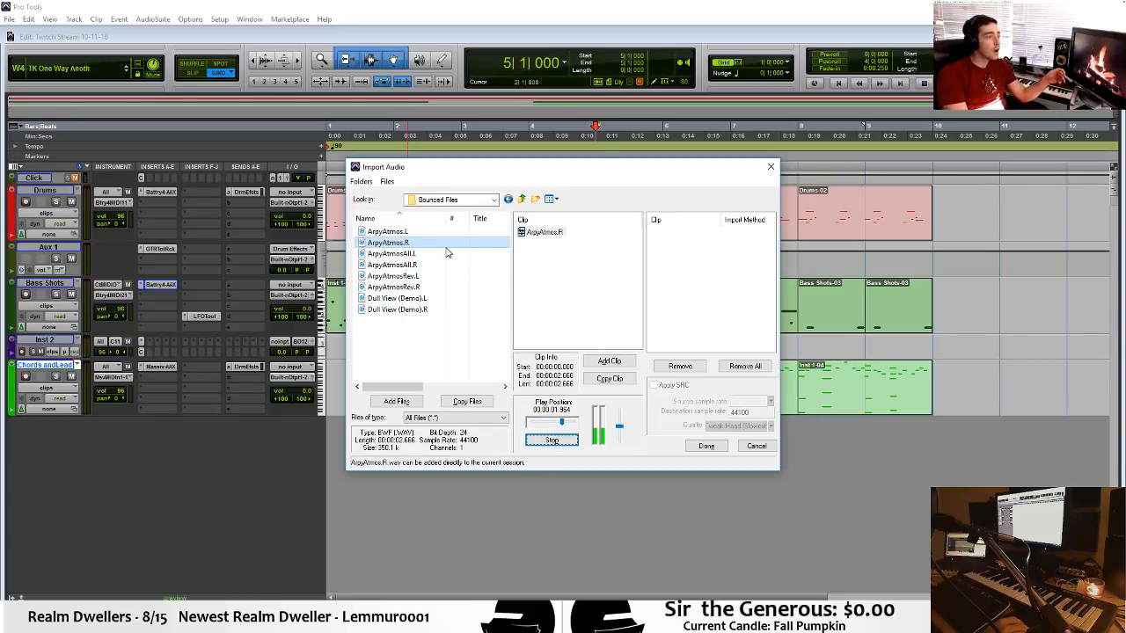
left_click(433, 302)
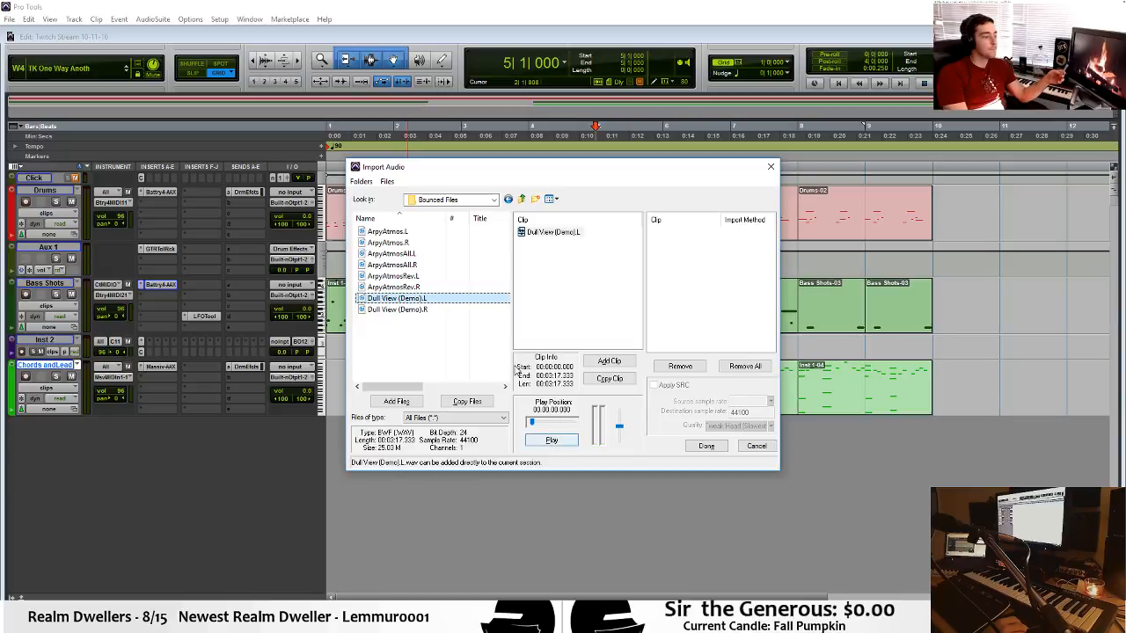
key("Up")
key("Up")
key("Up")
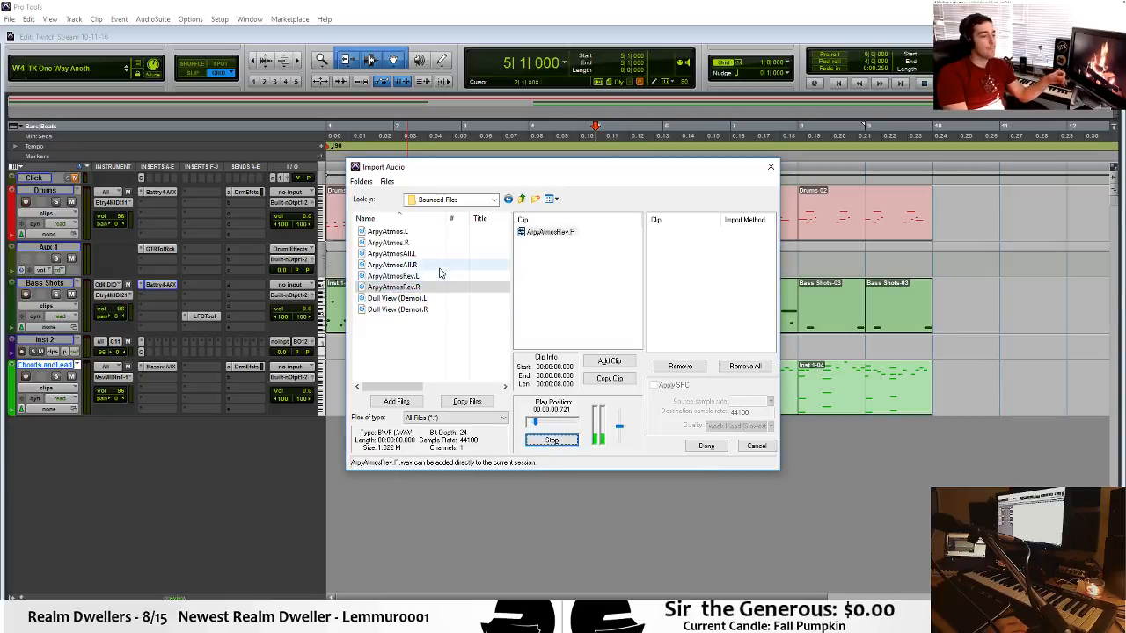
left_click(551, 440)
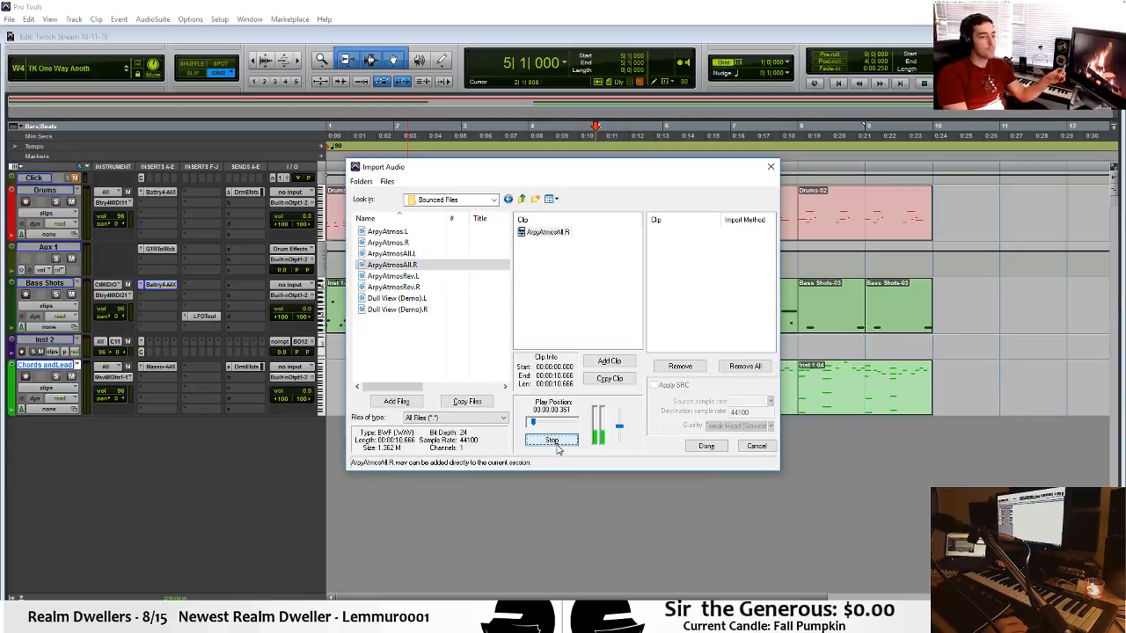
left_click(429, 239)
left_click(429, 231, "shift")
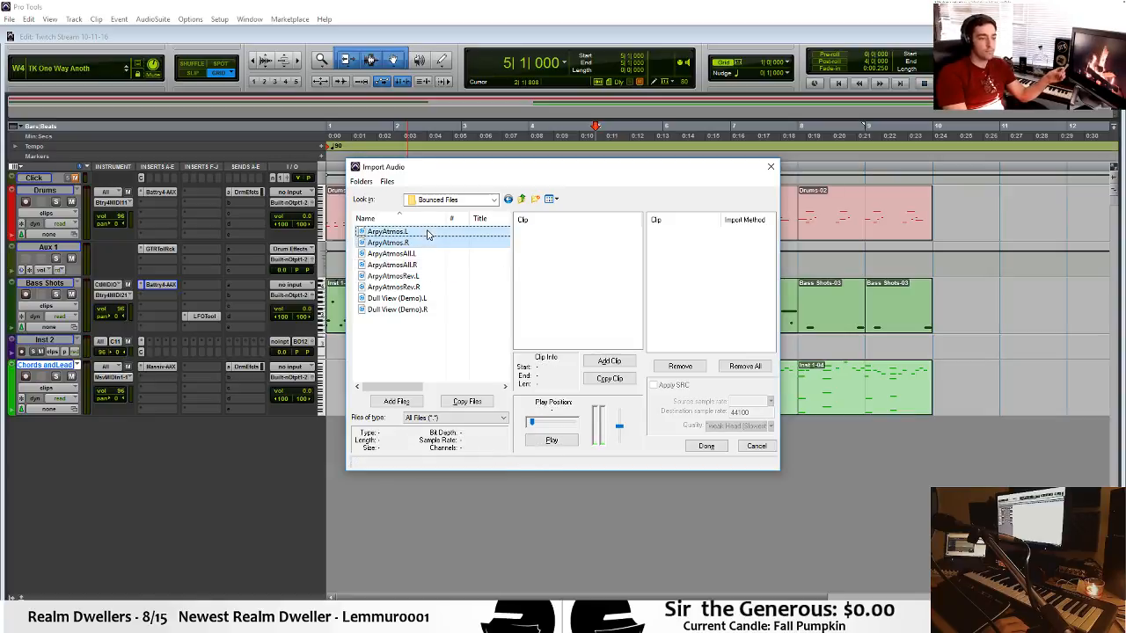
left_click(555, 445)
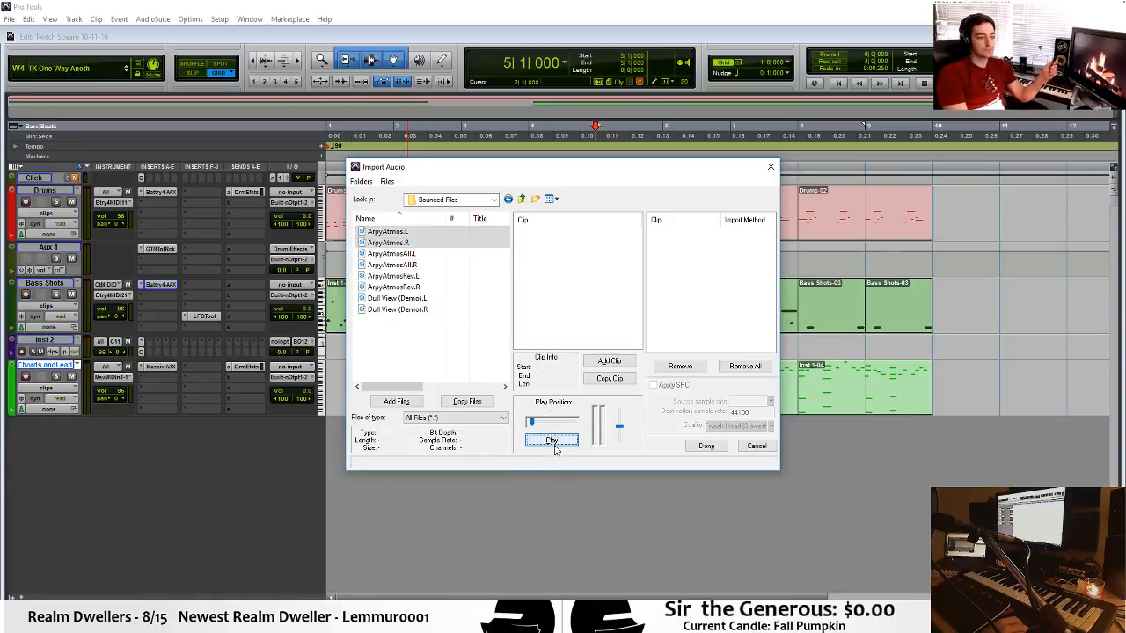
left_click(771, 166)
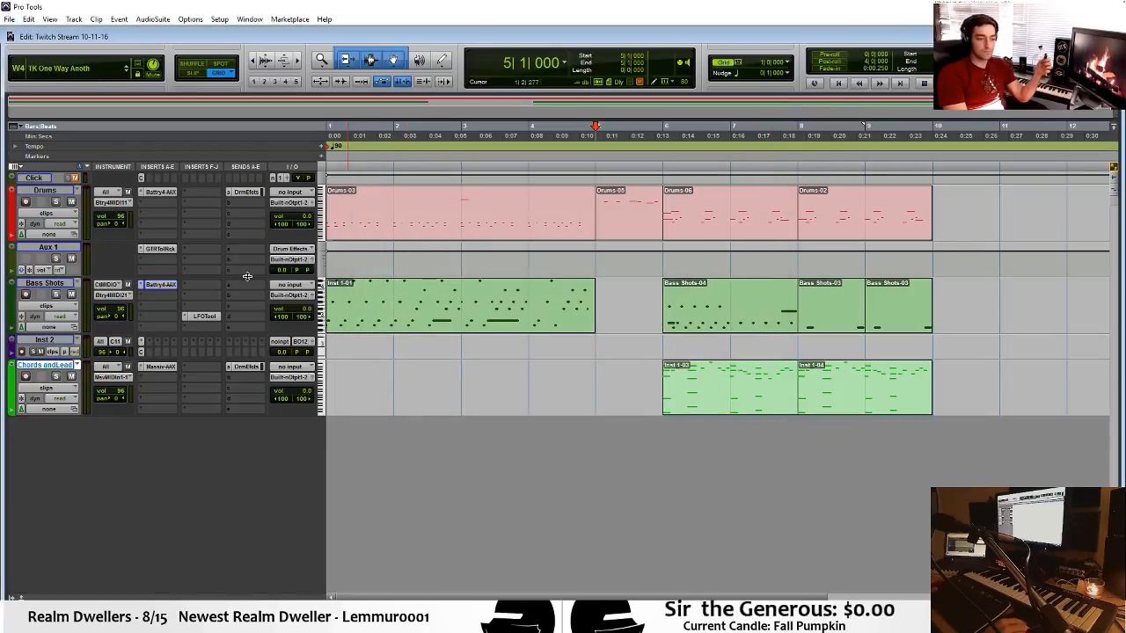
Create a new stereo instrument track below Chords and Lead and insert Massive on it as a multichannel instrument.
key("ctrl+shift+n")
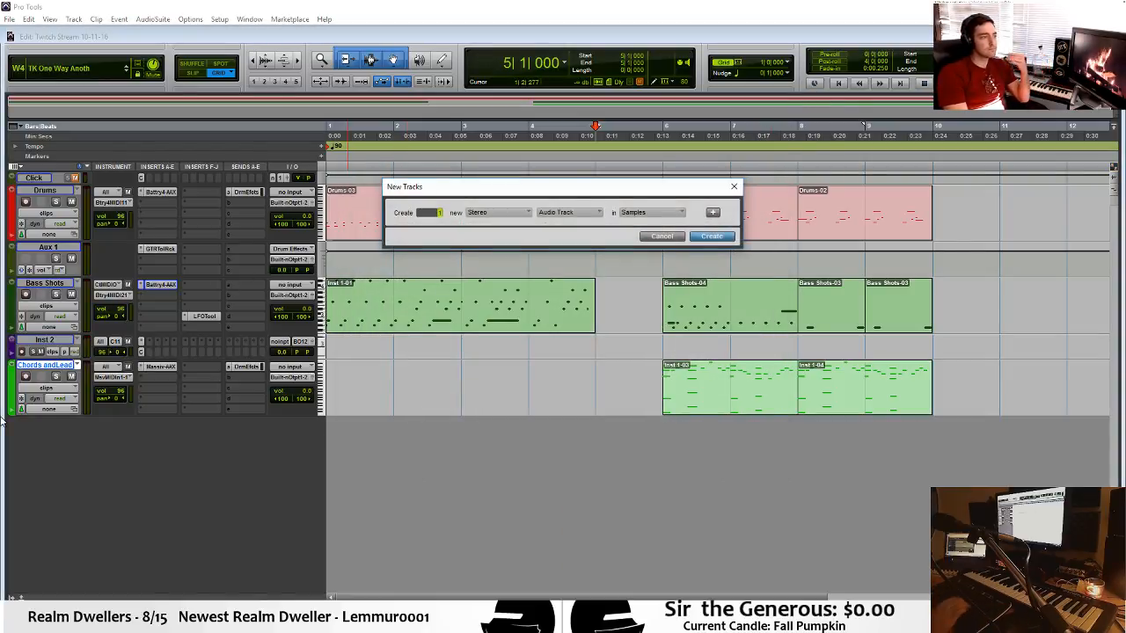
key("Return")
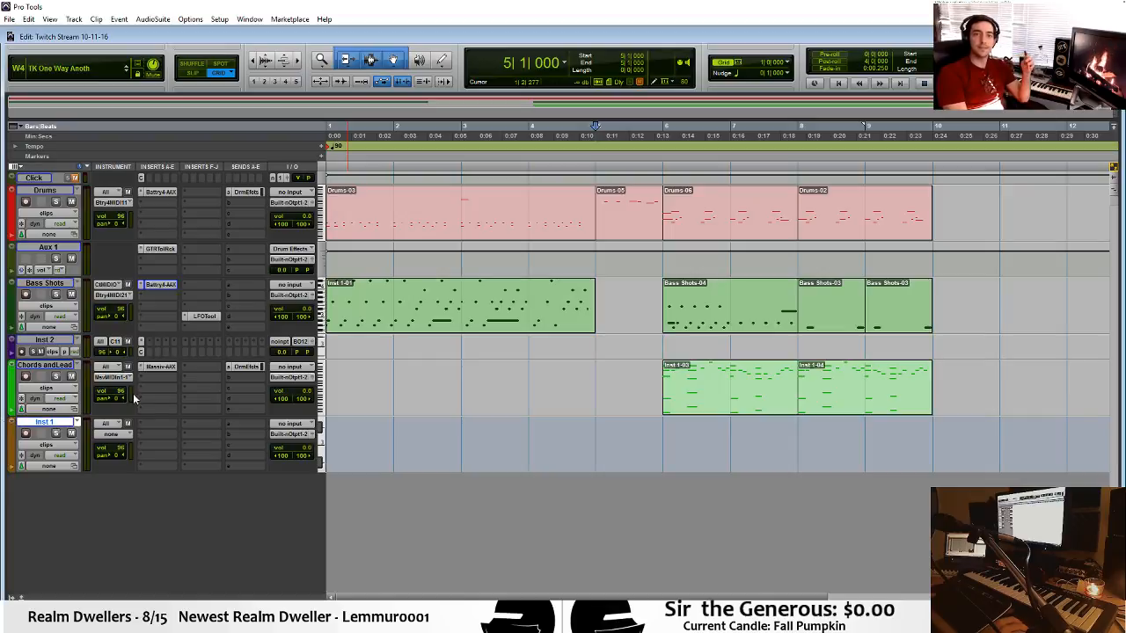
left_click(161, 423)
mouse_move(211, 442)
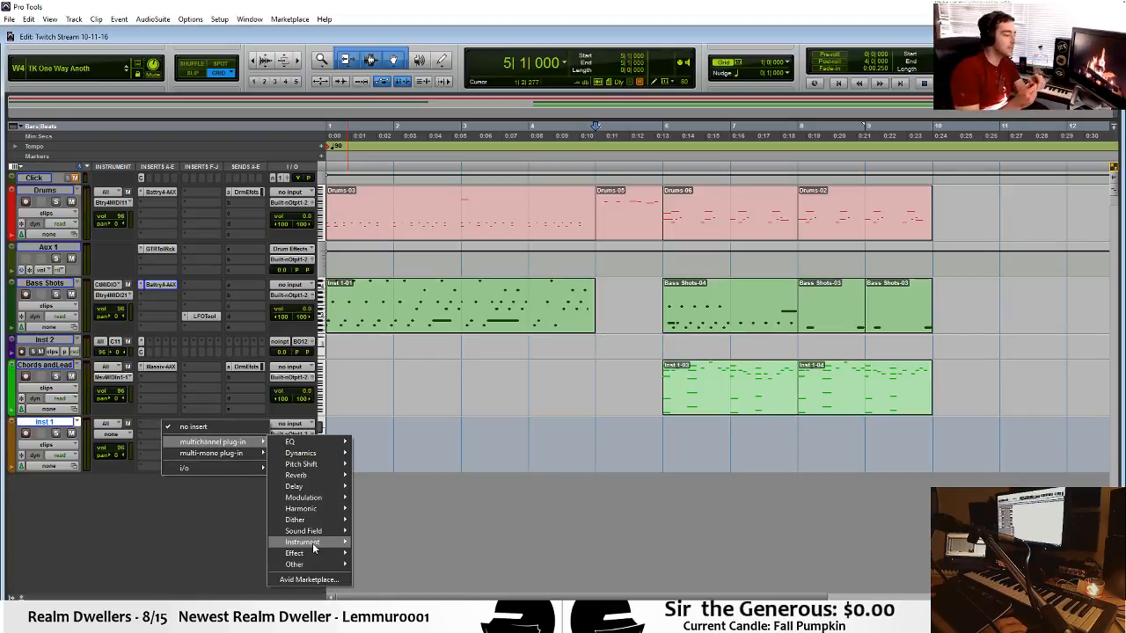
mouse_move(304, 542)
left_click(395, 442)
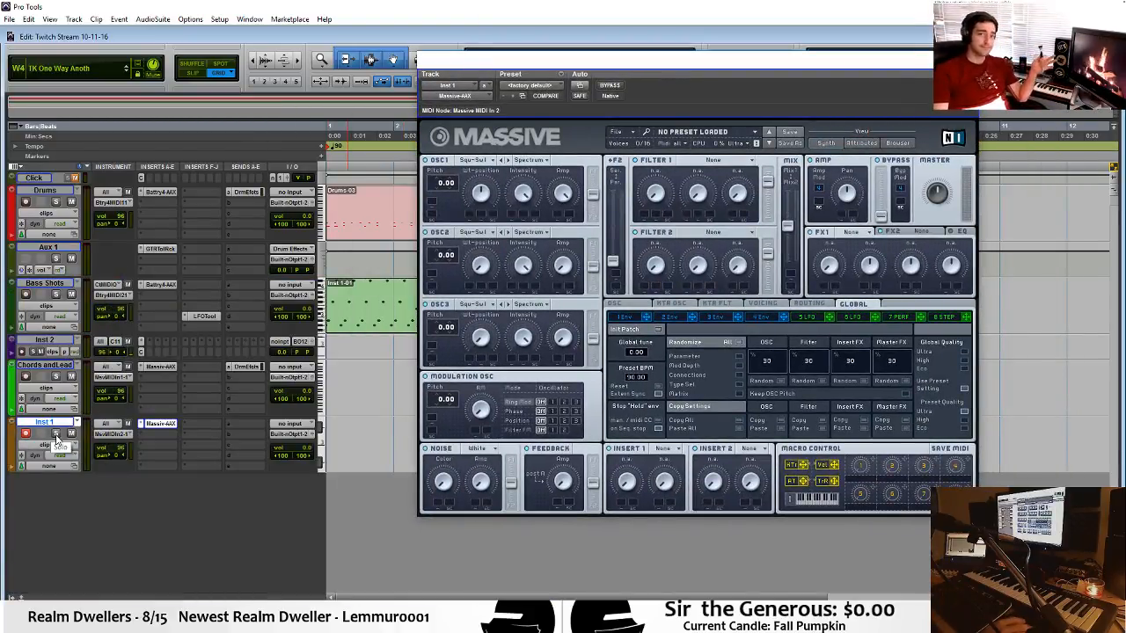
In the Cthulhu plug-in on Inst 2, show the note selection pattern, disable Chords and set the arpeggiator rate to 1/64.
left_click(140, 353)
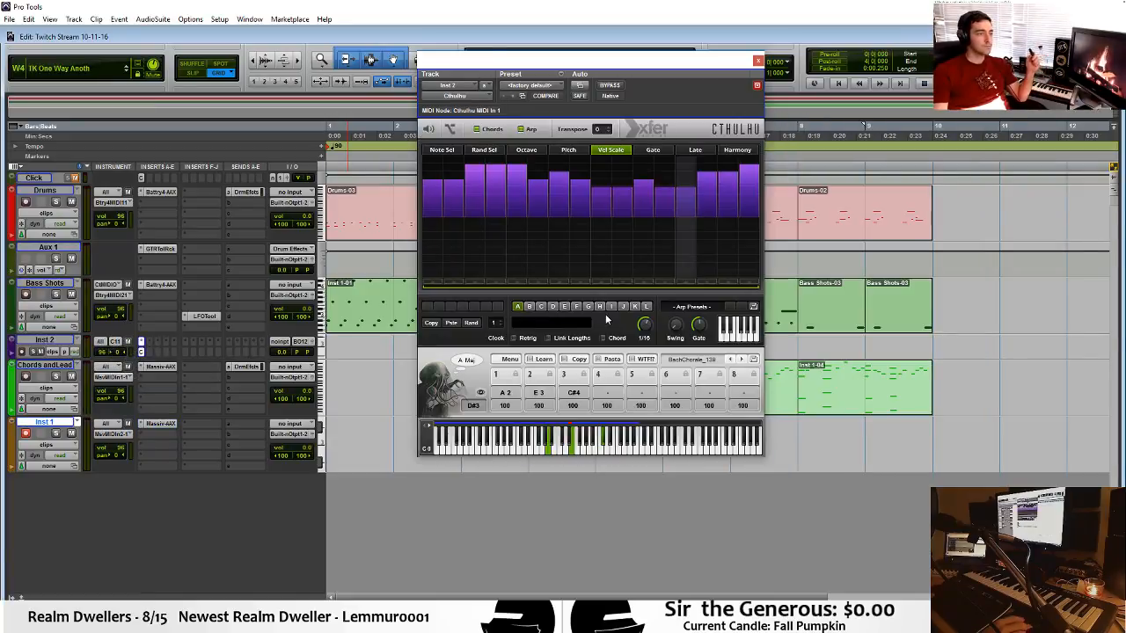
left_click(487, 151)
left_click(441, 150)
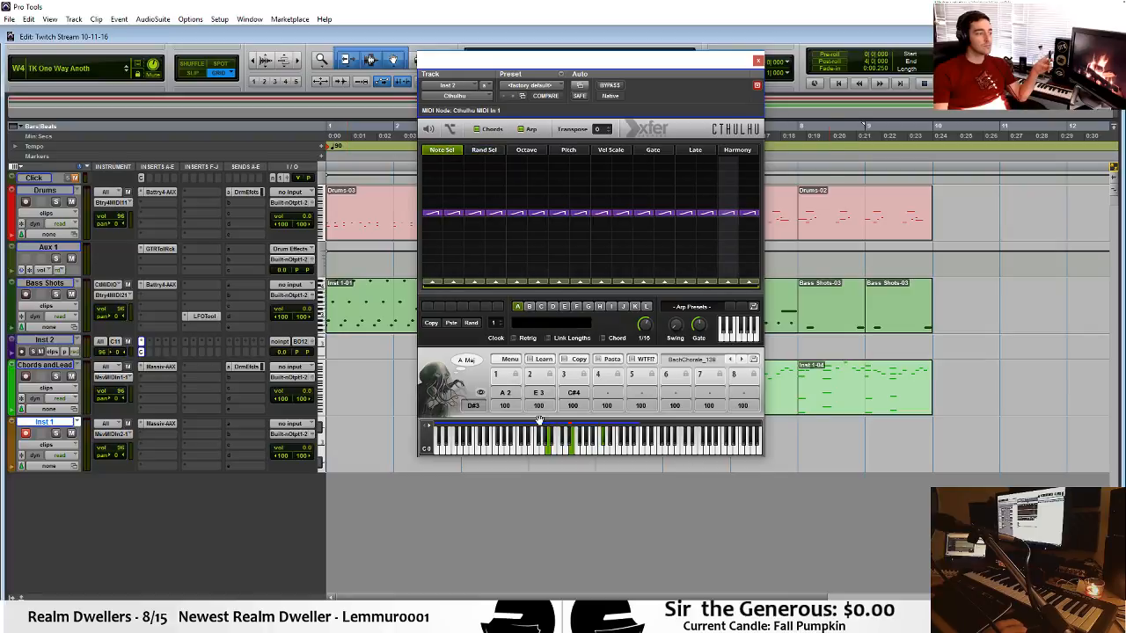
left_click(476, 130)
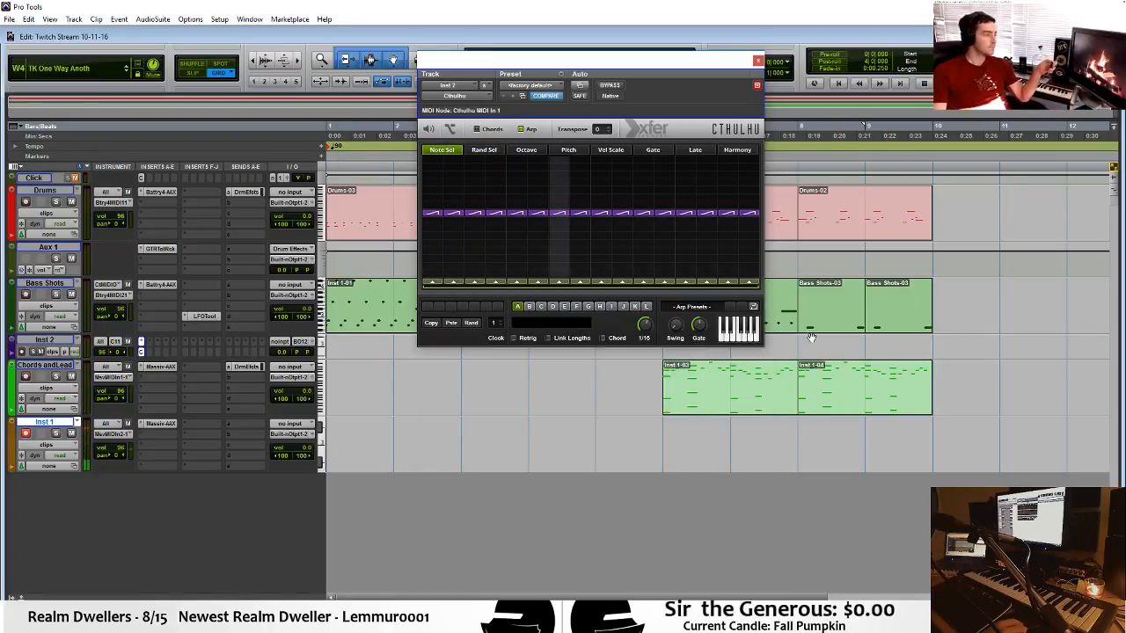
left_click_drag(646, 324, 646, 315)
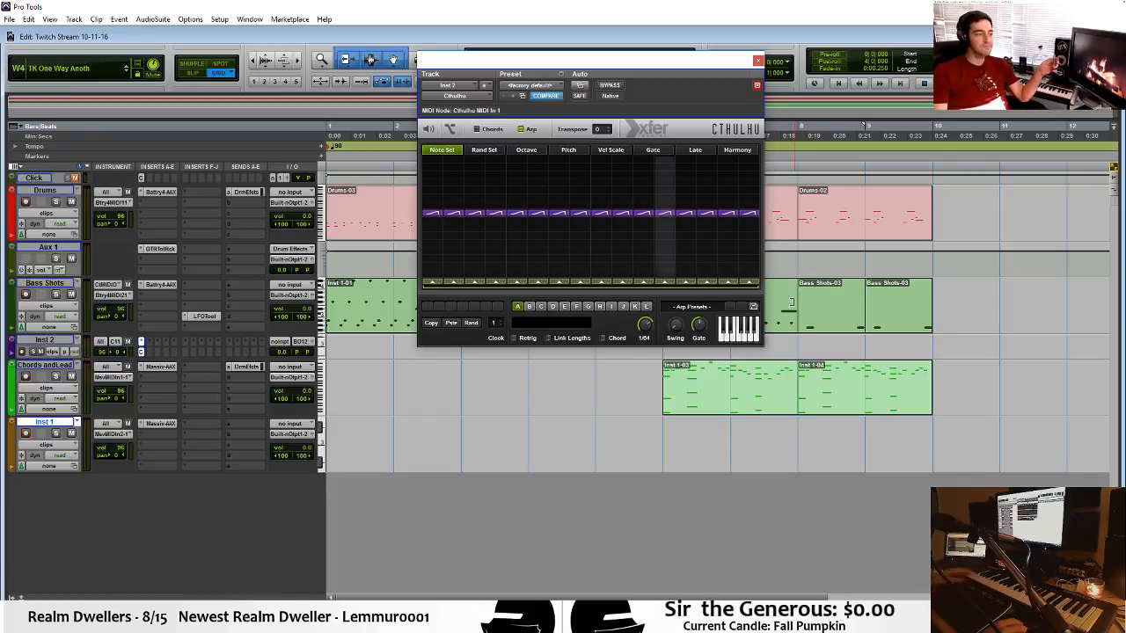
Set the MIDI input of Inst 1 to the Cthulhu MIDI output of Inst 2 and record-arm Inst 2.
left_click(112, 434)
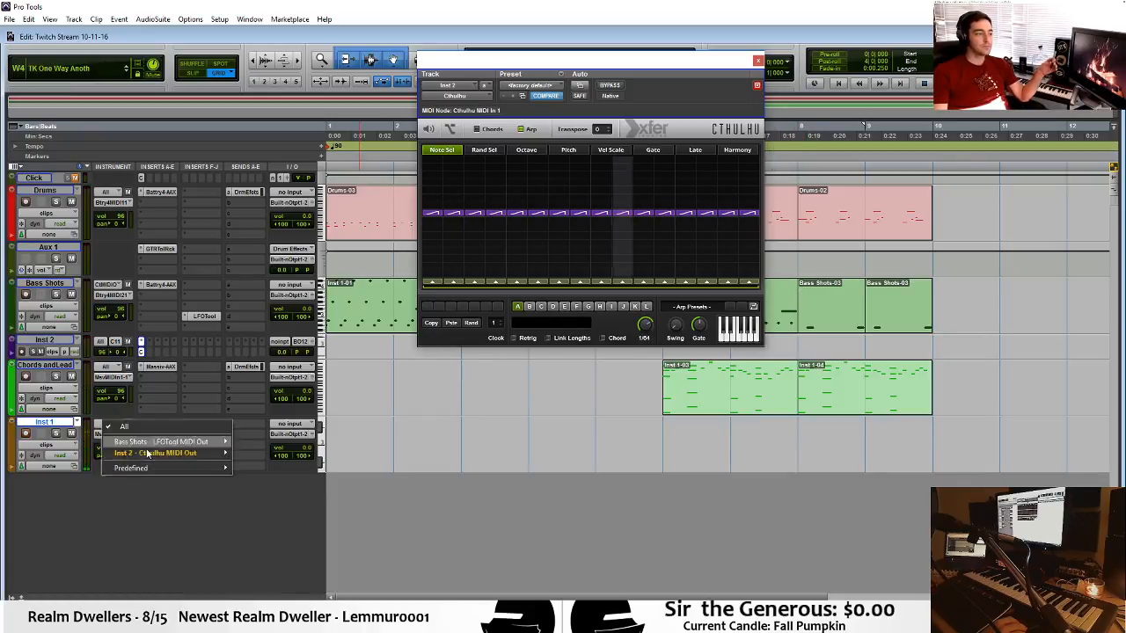
mouse_move(176, 453)
left_click(268, 286)
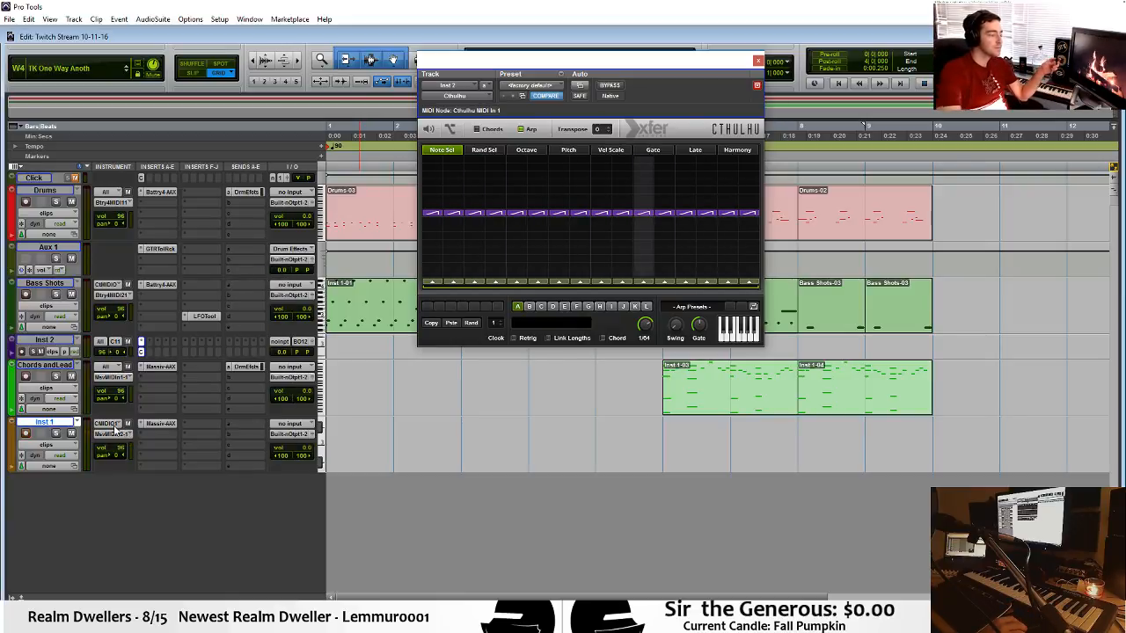
left_click(22, 354)
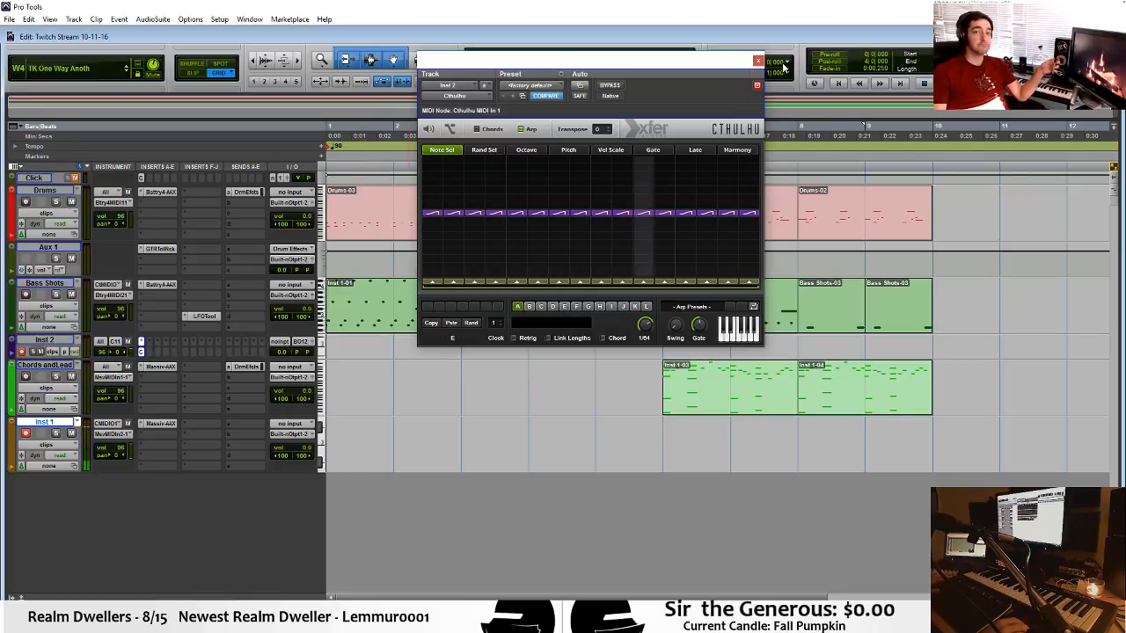
Raise Cthulhu's first four note selection steps one row, shorten the pattern to those four steps, and close the plug-in.
left_click_drag(430, 209, 500, 204)
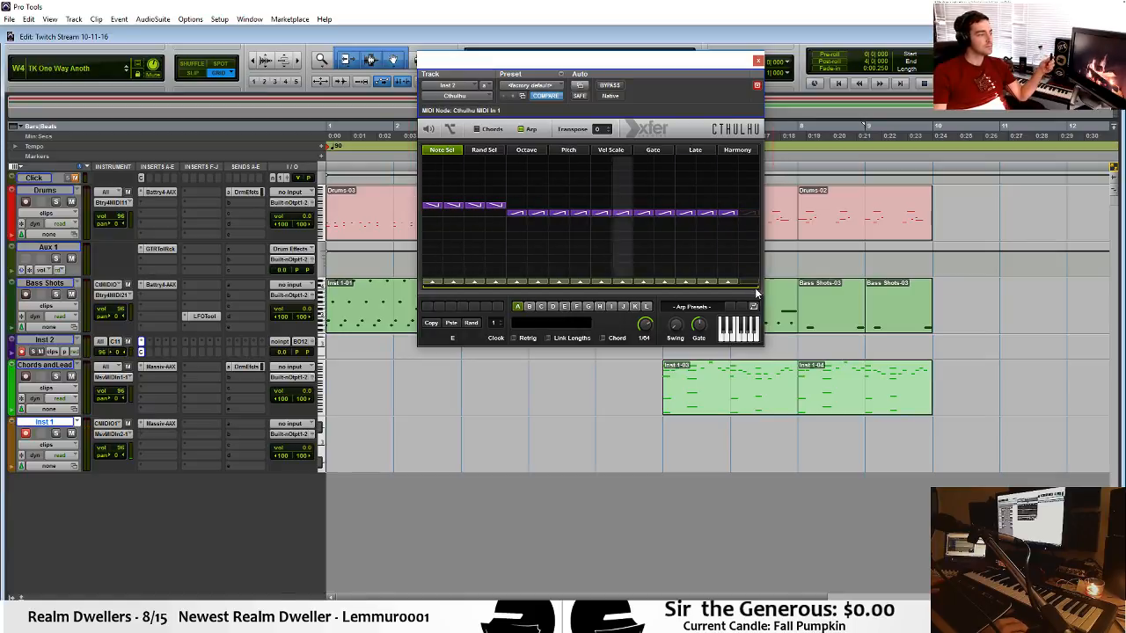
left_click_drag(752, 287, 496, 294)
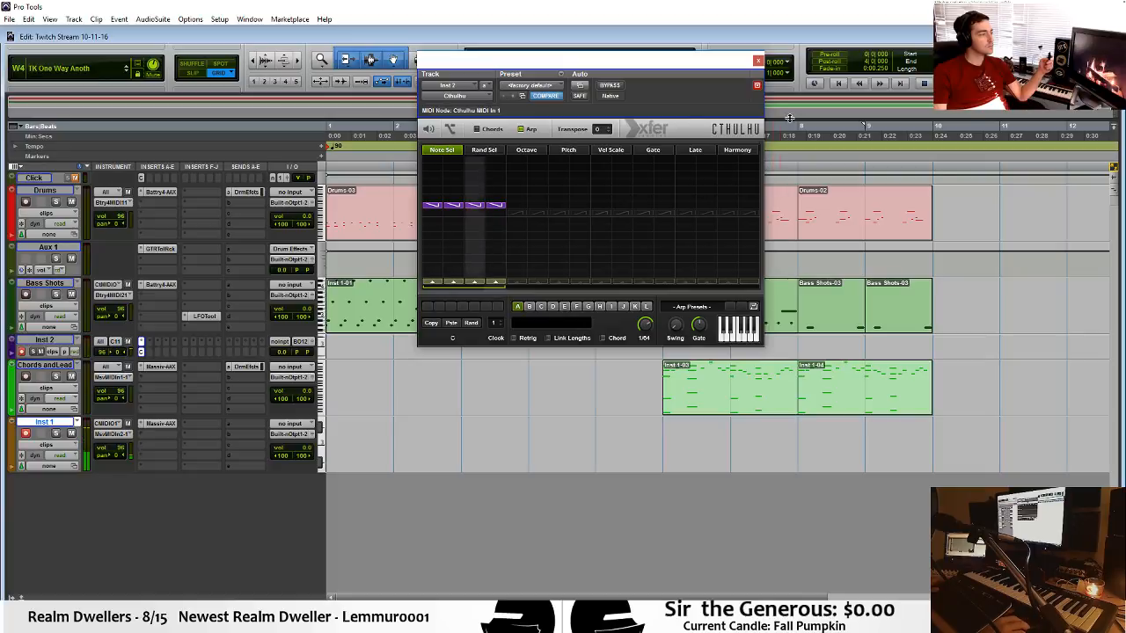
left_click(758, 61)
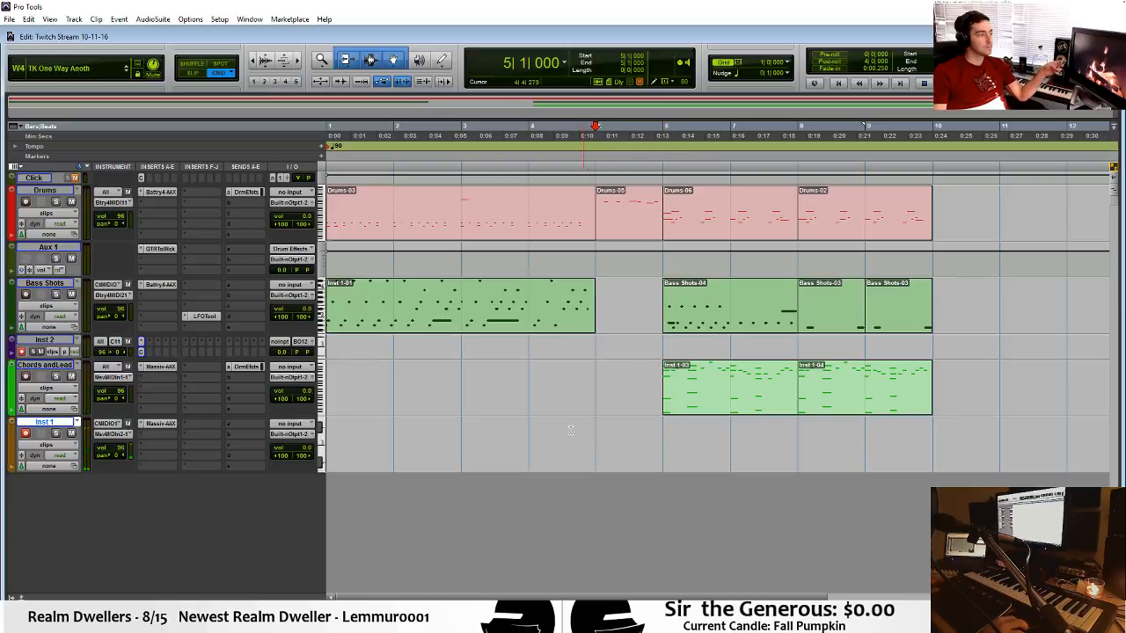
Play the section from bar 5, then copy the bar 6 Chords and Lead clip onto Inst 2 and play it.
key("space")
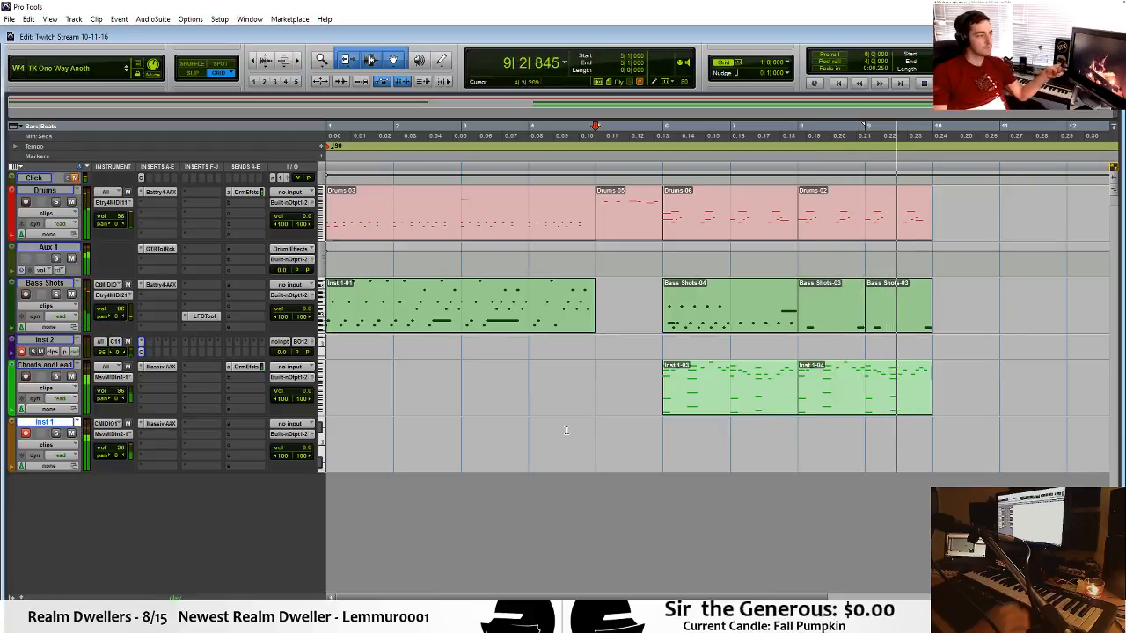
key("space")
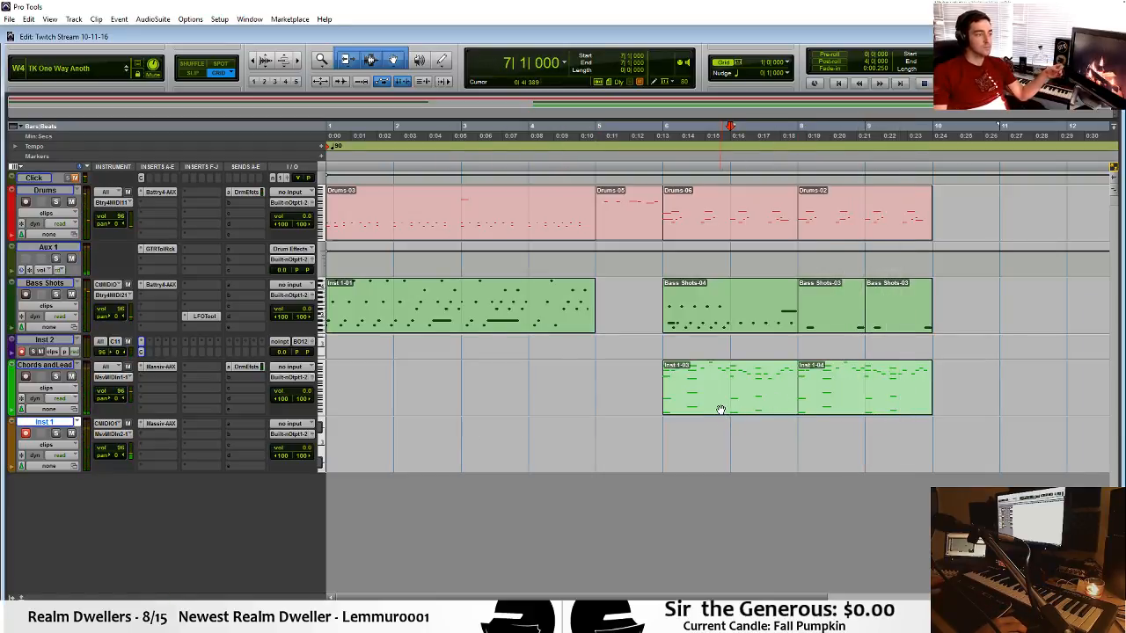
left_click_drag(720, 410, 731, 349)
key("space")
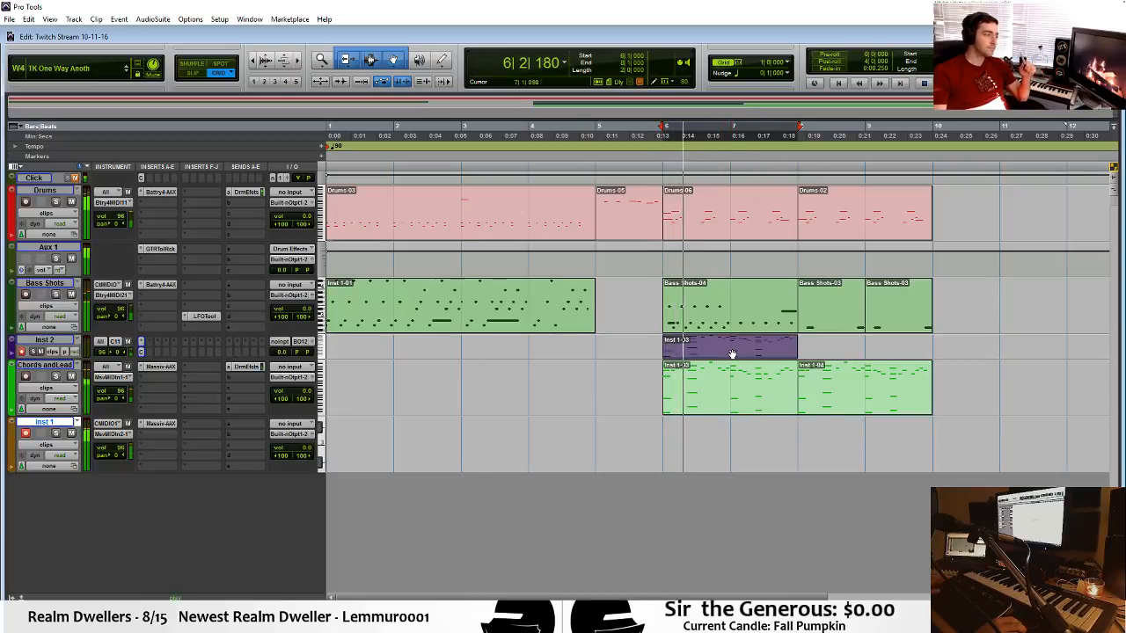
key("space")
Open the copied Inst 2 clip in the MIDI editor and delete all the short melody notes between the chords.
double_click(731, 354)
left_click(539, 201)
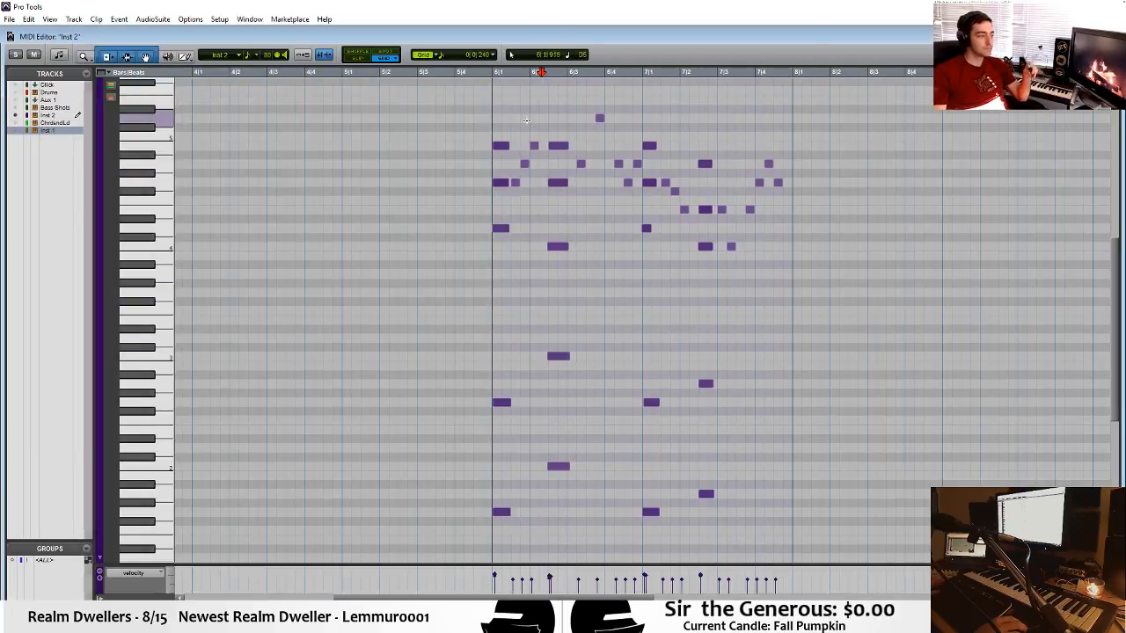
left_click_drag(517, 127, 540, 219)
left_click_drag(576, 87, 644, 213)
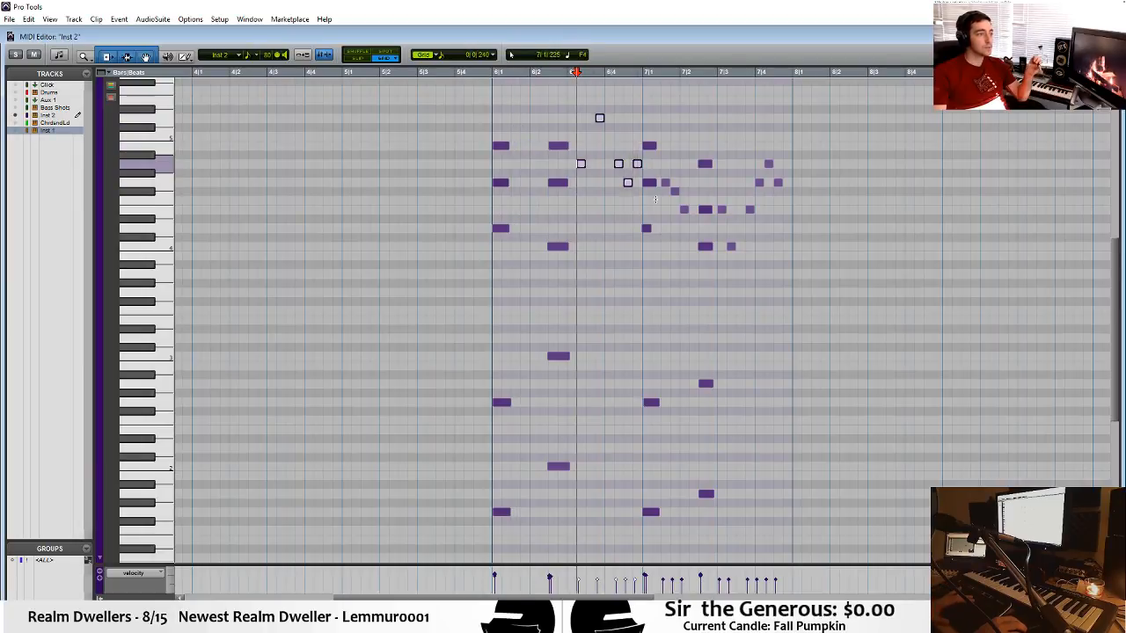
left_click_drag(655, 160, 693, 236)
key("Delete")
key("ctrl+z")
left_click_drag(663, 153, 780, 297)
key("Delete")
key("Delete")
left_click_drag(752, 119, 799, 267)
Delete all the low bass notes beneath the four chords in the Inst 2 clip.
key("Delete")
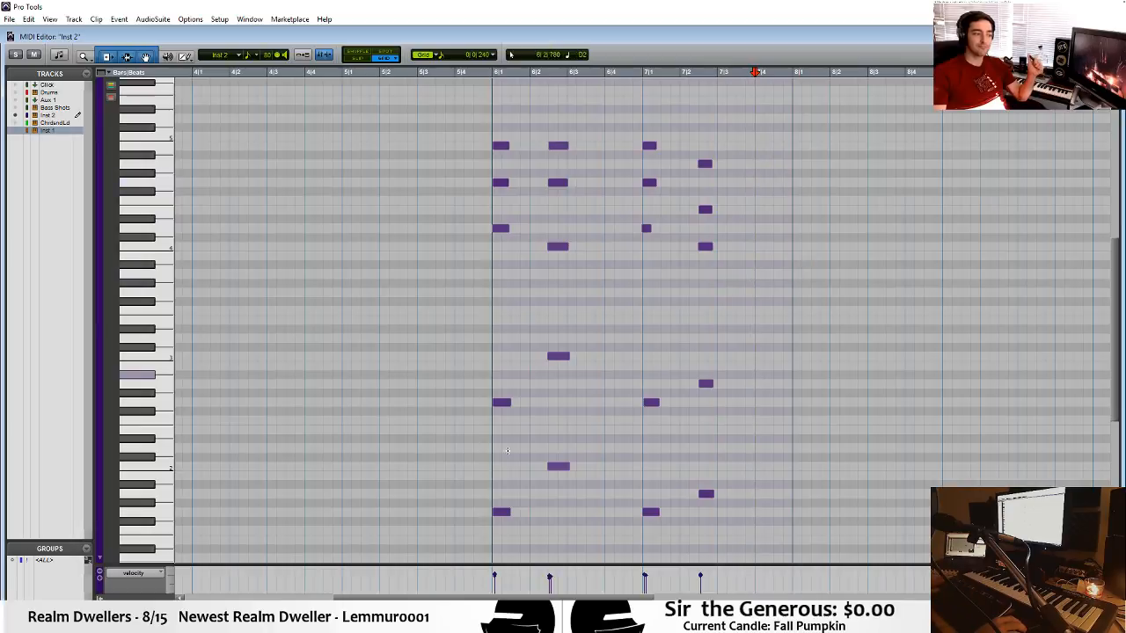
left_click_drag(421, 306, 818, 547)
key("Delete")
left_click(469, 284)
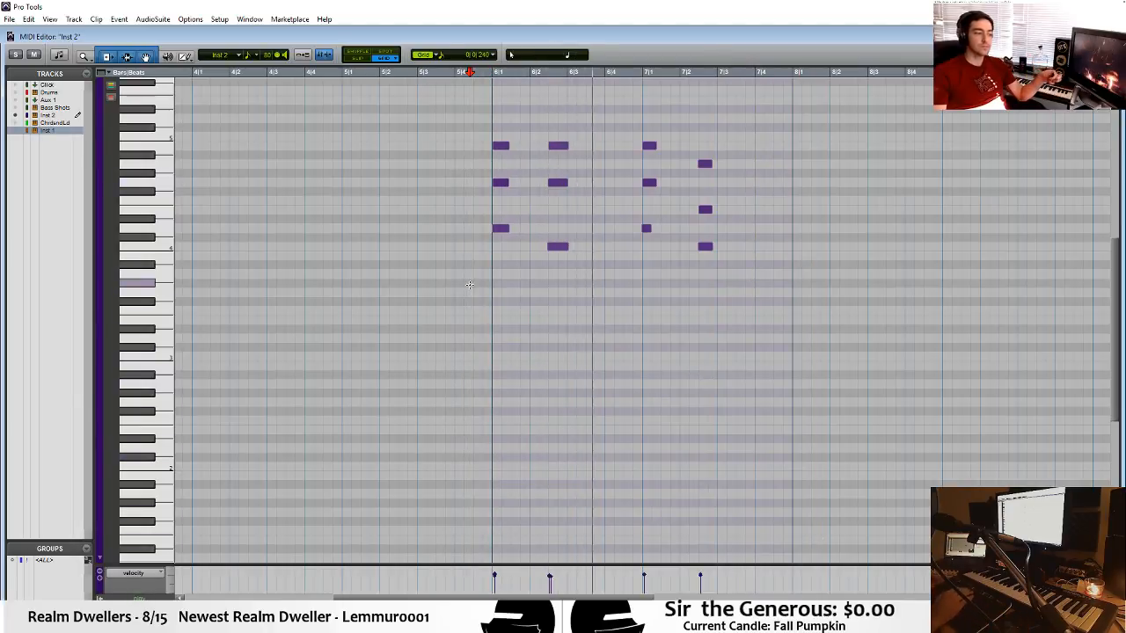
Return to the Edit window and record the Cthulhu arpeggio onto Inst 1 over bars 6 and 7.
key("ctrl+equal")
key("space")
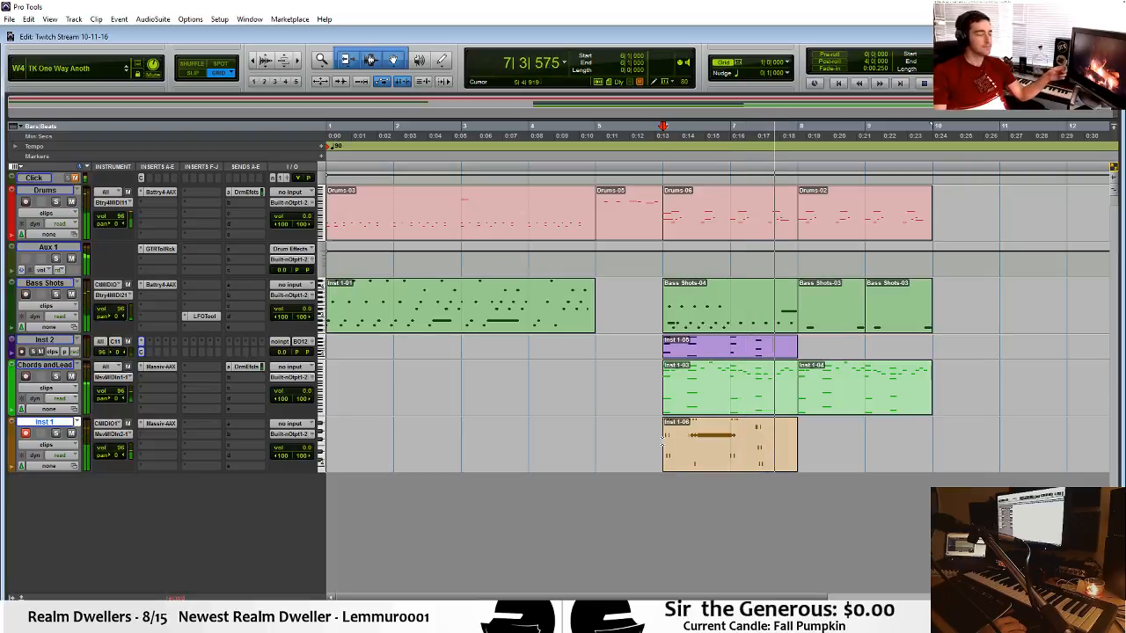
key("space")
Open the recorded Inst 1 clip in the MIDI editor, delete the long sustained note leading into bar 7, and close the editor.
double_click(734, 457)
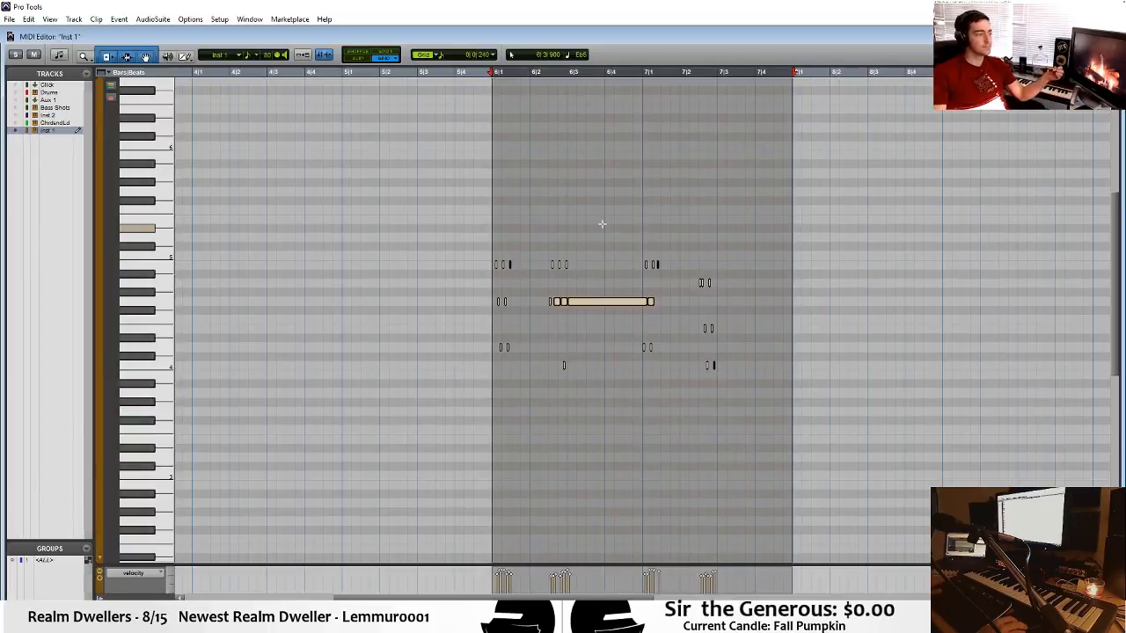
key("Delete")
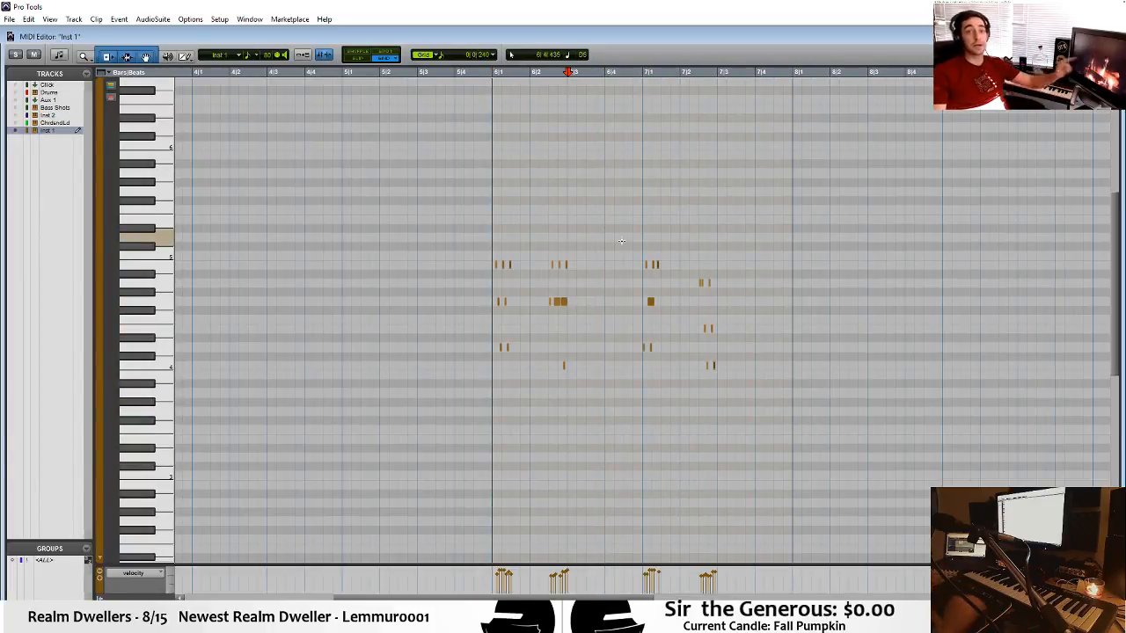
key("ctrl+w")
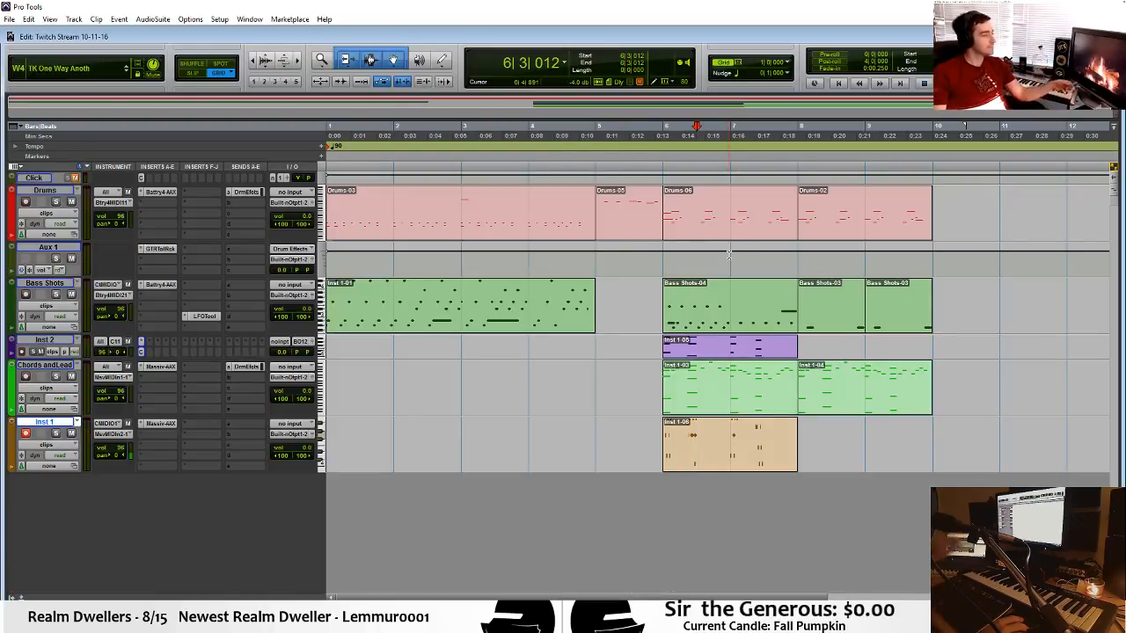
Reopen the Inst 1 clip, shorten the overlong notes in bars 6 and 7 in Slip mode, and return to Grid mode.
double_click(728, 450)
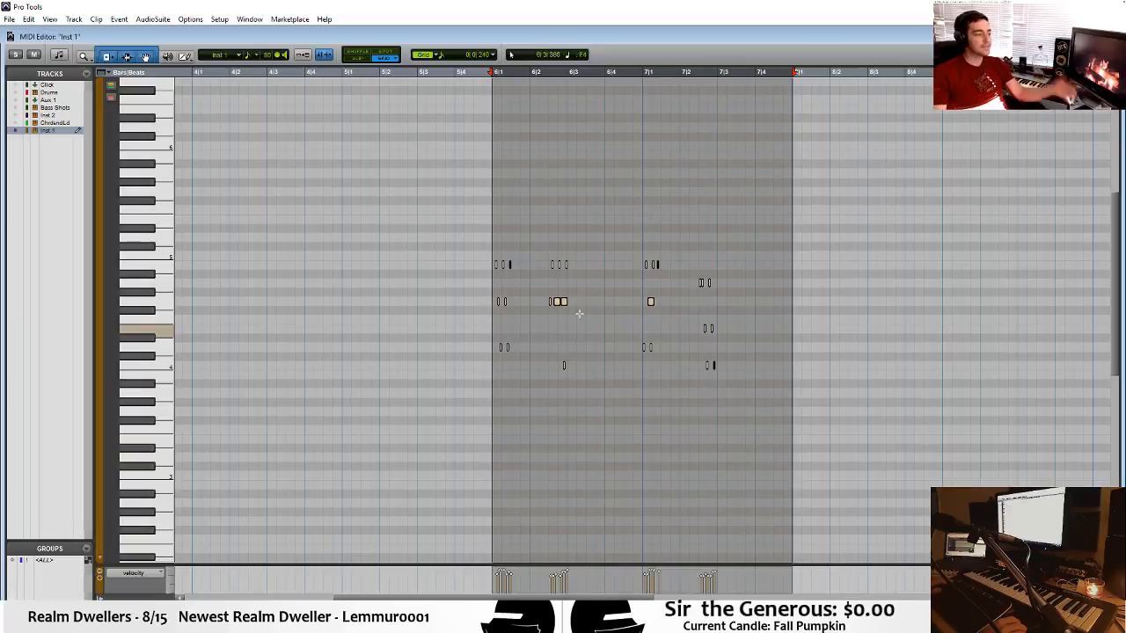
left_click(580, 308)
left_click_drag(671, 292, 556, 301)
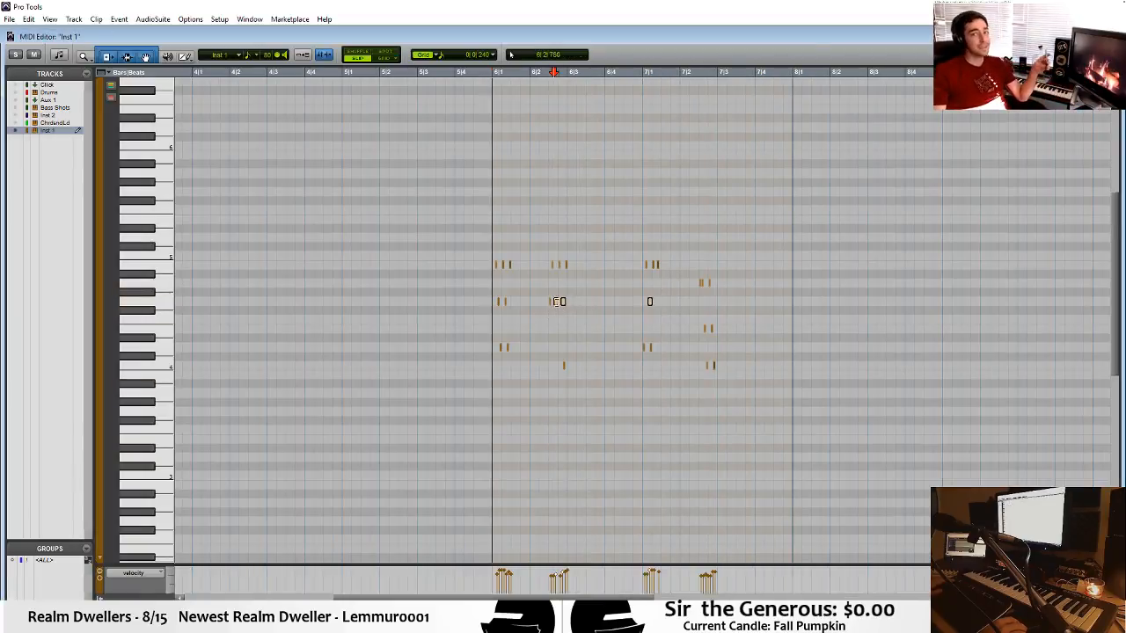
left_click(509, 265)
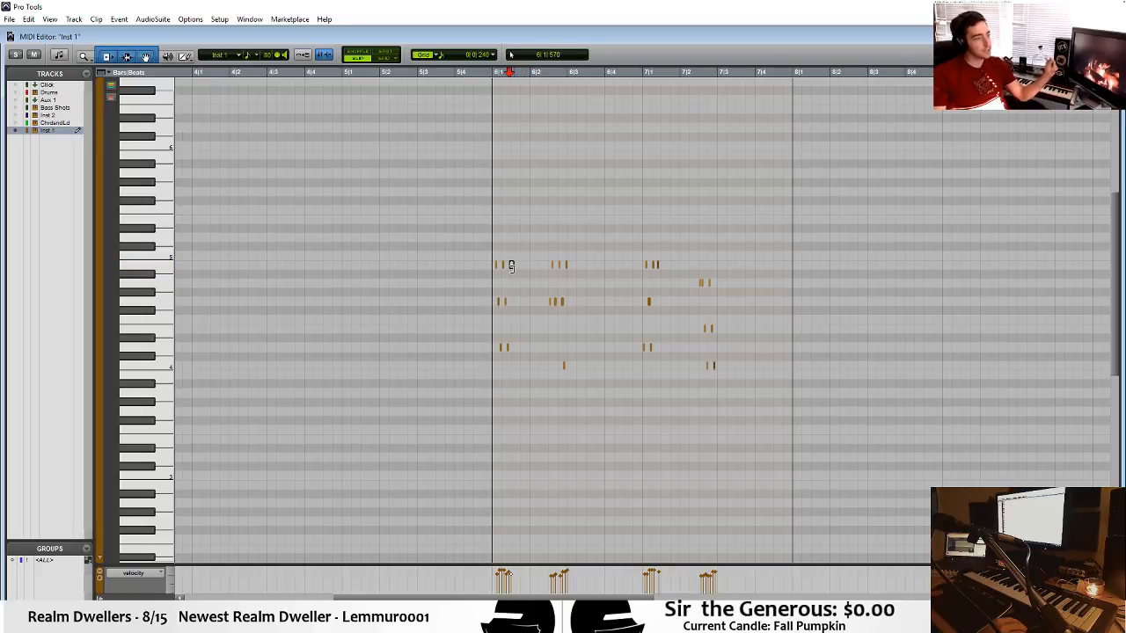
key("F4")
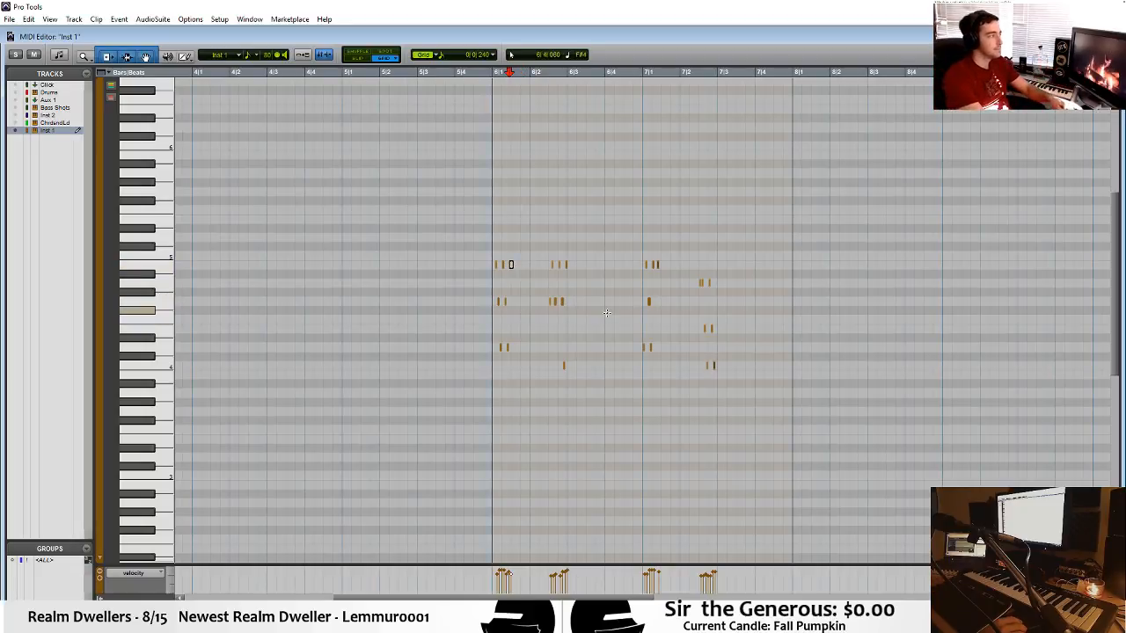
key("ctrl+=")
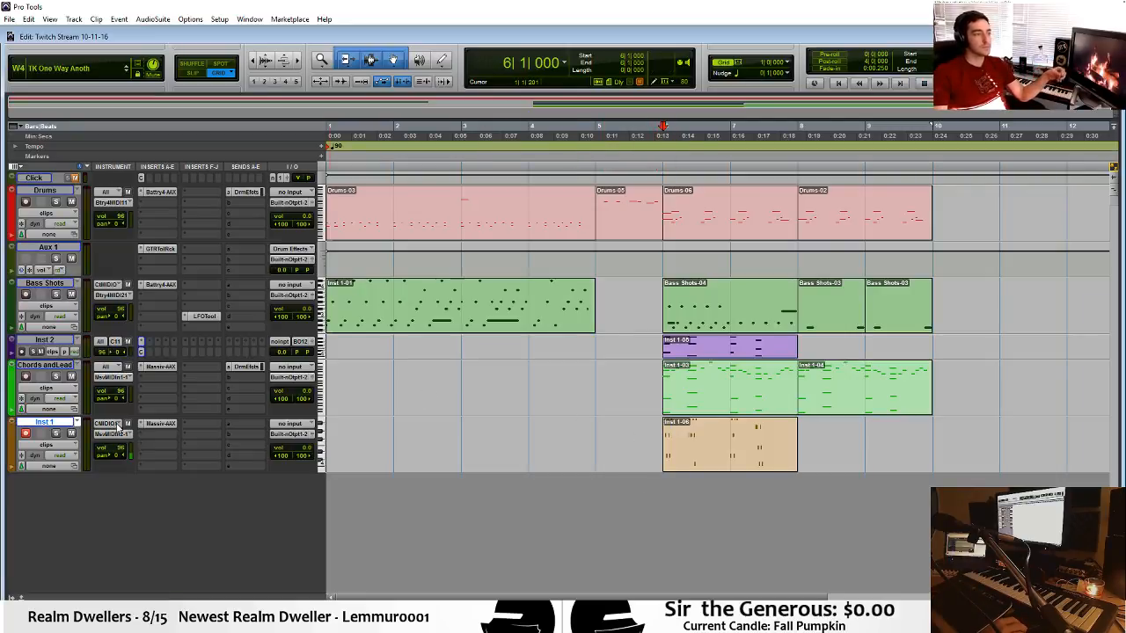
Add a send from Inst 1 to the Drum Effects bus, try its level during playback, and close the send window.
left_click(239, 420)
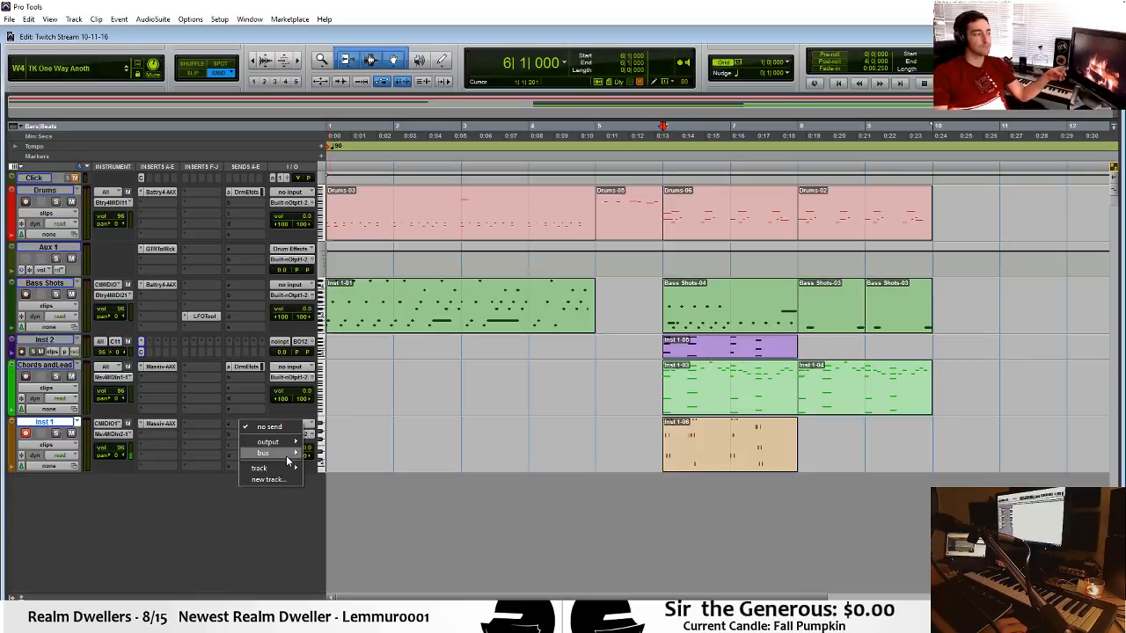
mouse_move(286, 454)
left_click(368, 85)
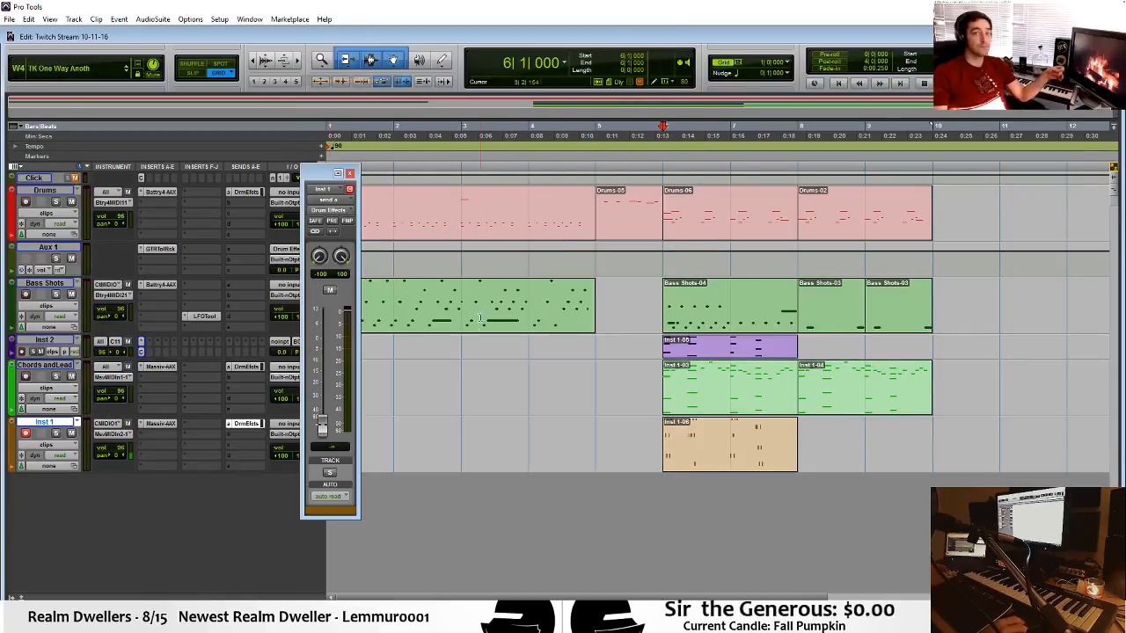
key("space")
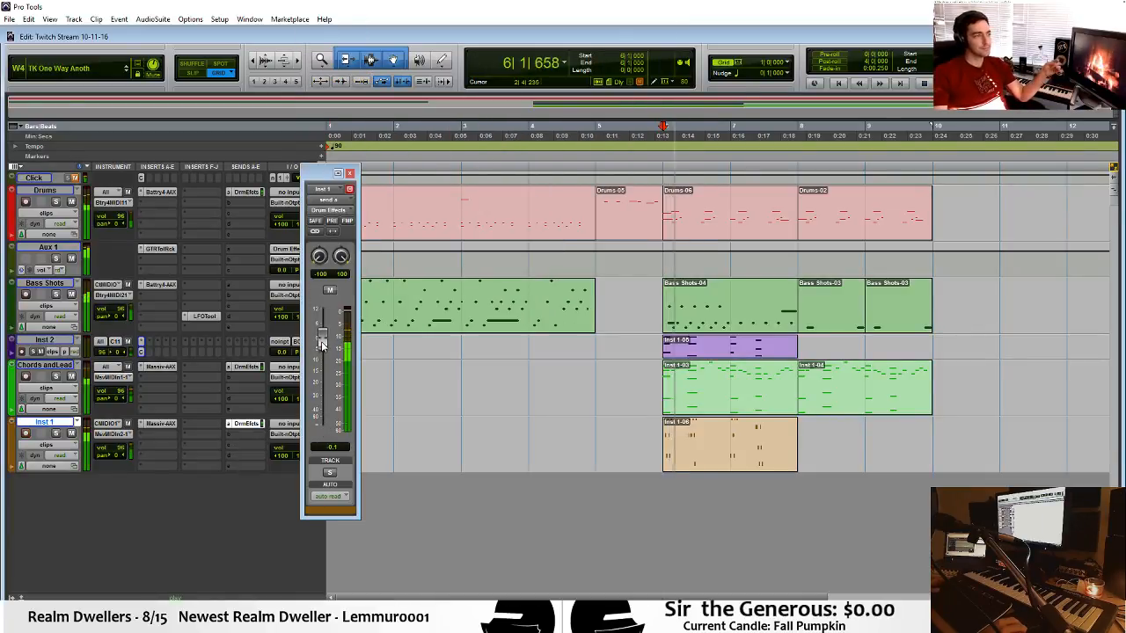
key("space")
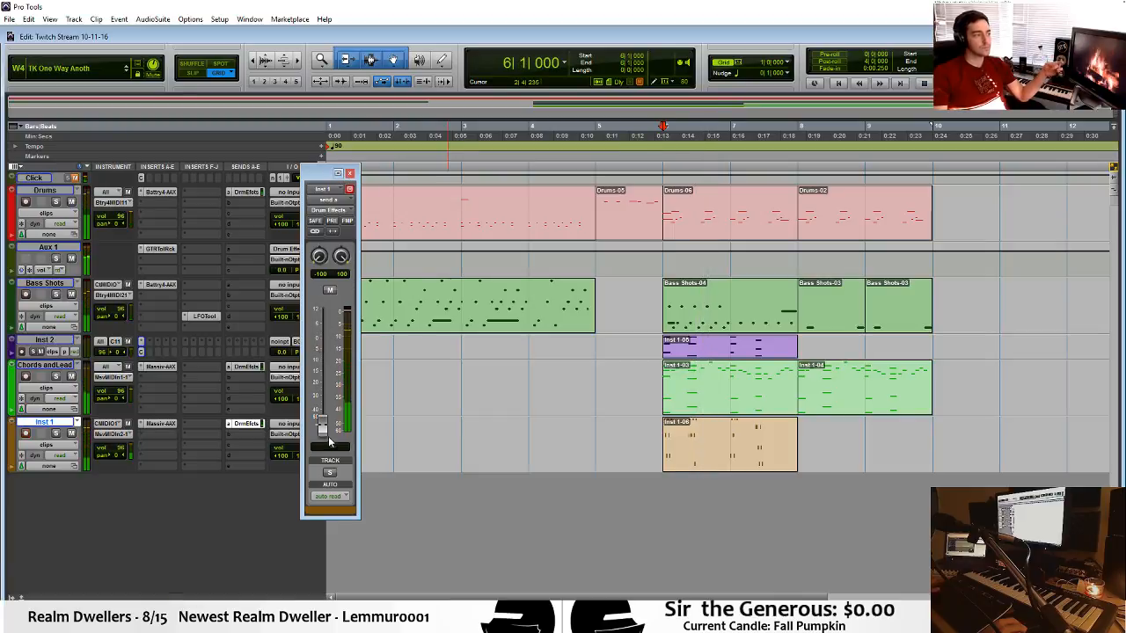
left_click(348, 173)
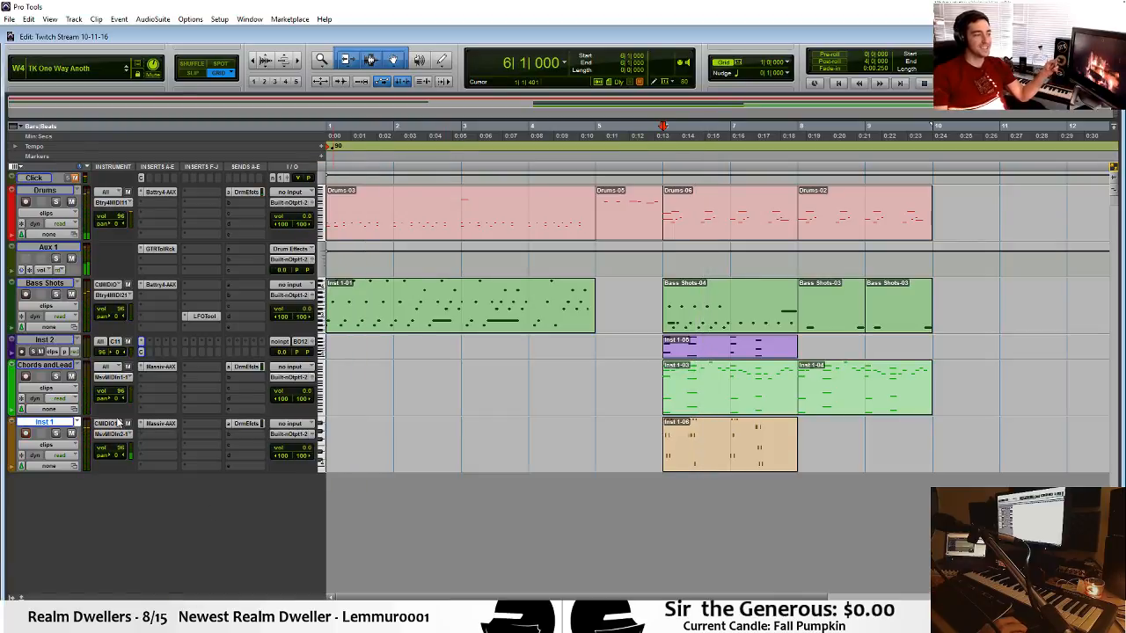
Remove the Drum Effects send from Inst 1 and open its clip in the MIDI editor with the bar 6 notes enlarged.
left_click(227, 425)
left_click(250, 433)
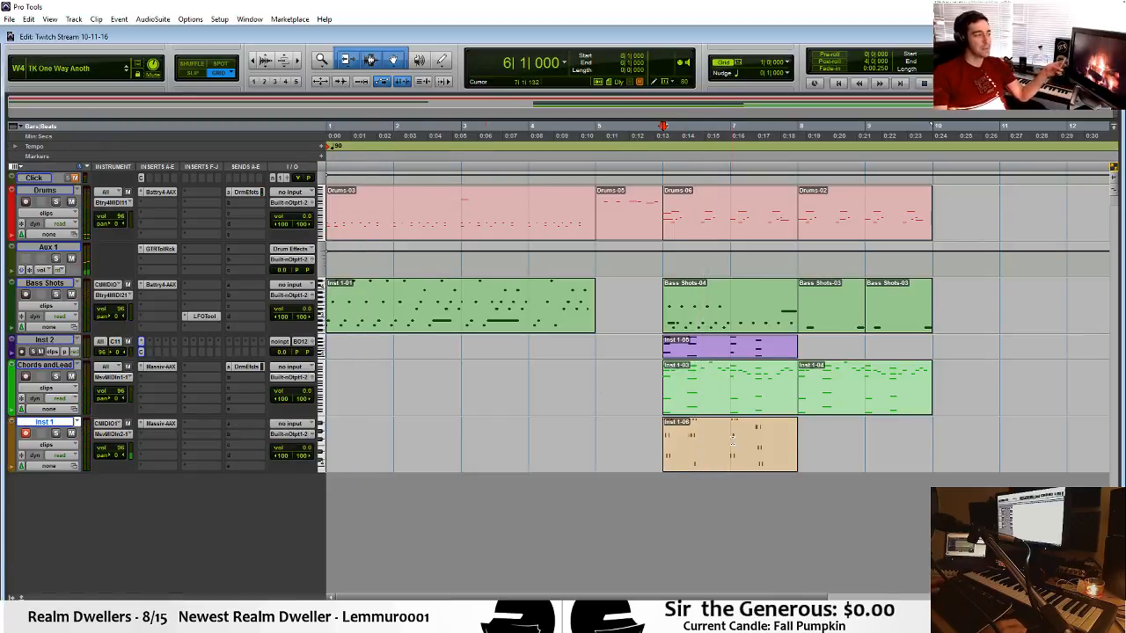
left_click(727, 461)
double_click(726, 461)
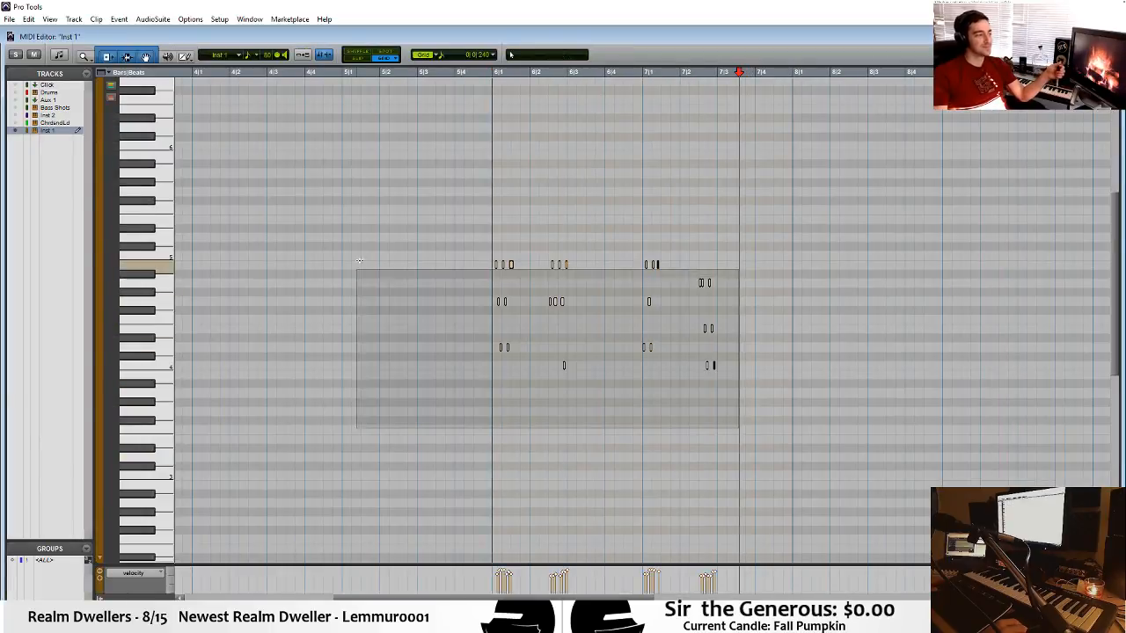
key("t")
key("t")
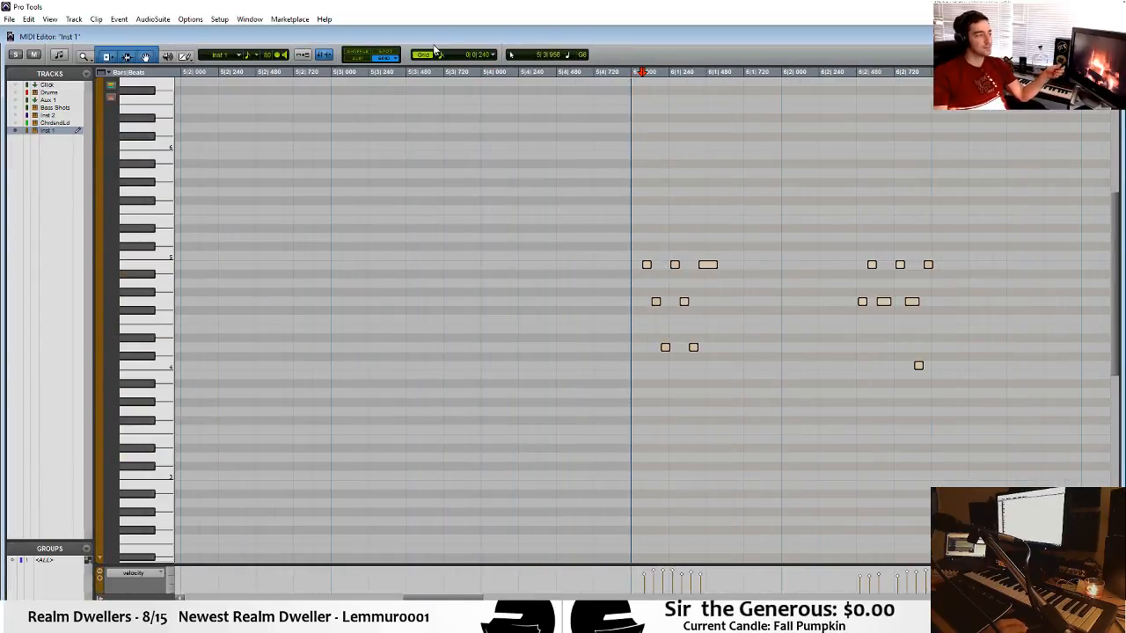
Set the MIDI editor grid to 1/64 note, then close and reopen the editor for the Inst 1 clip.
left_click(442, 57)
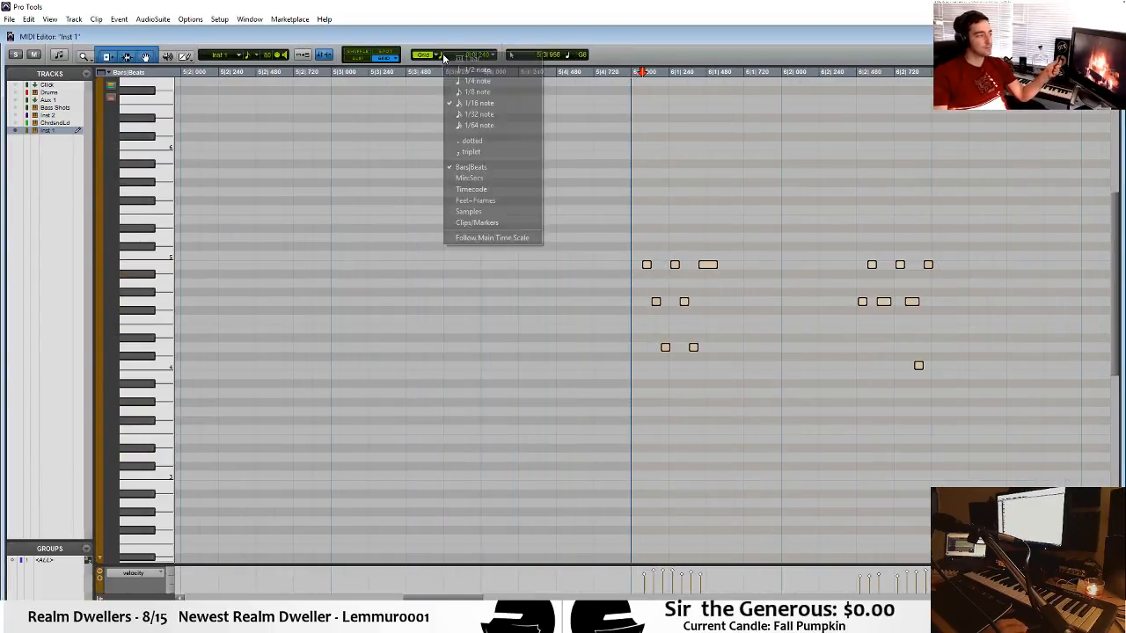
left_click(479, 103)
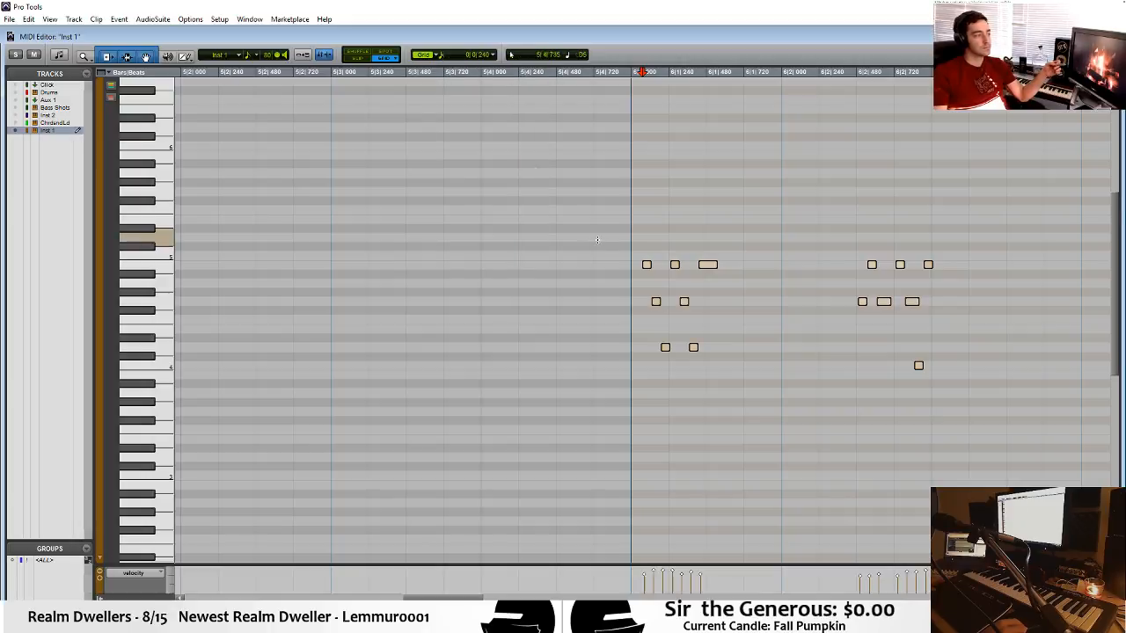
left_click(440, 58)
left_click(478, 124)
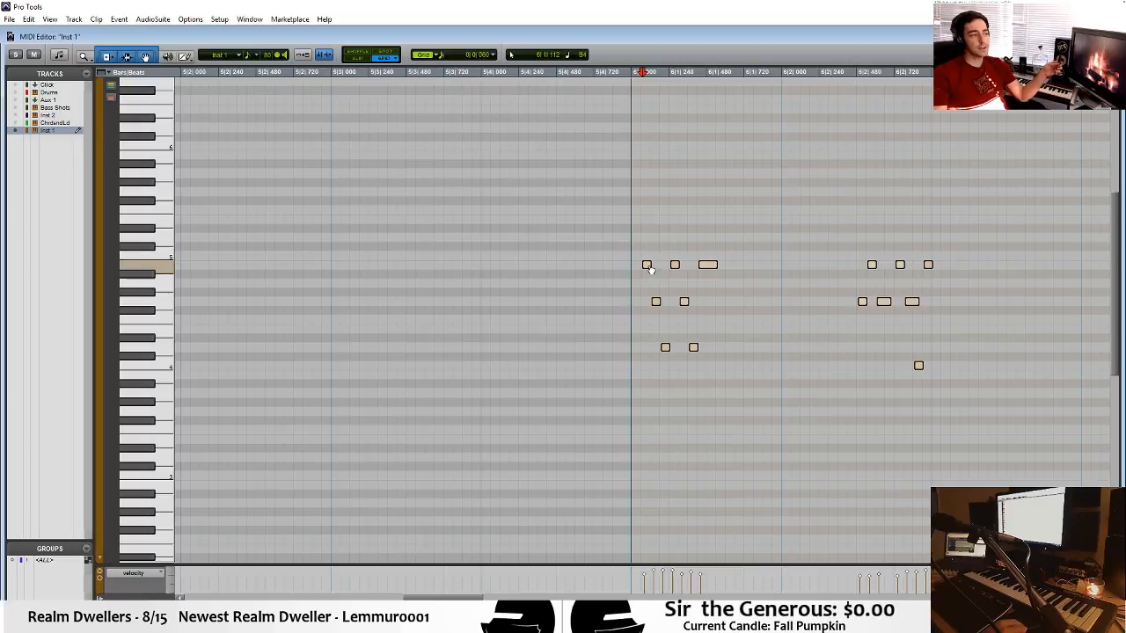
left_click(600, 237)
key("ctrl+equal")
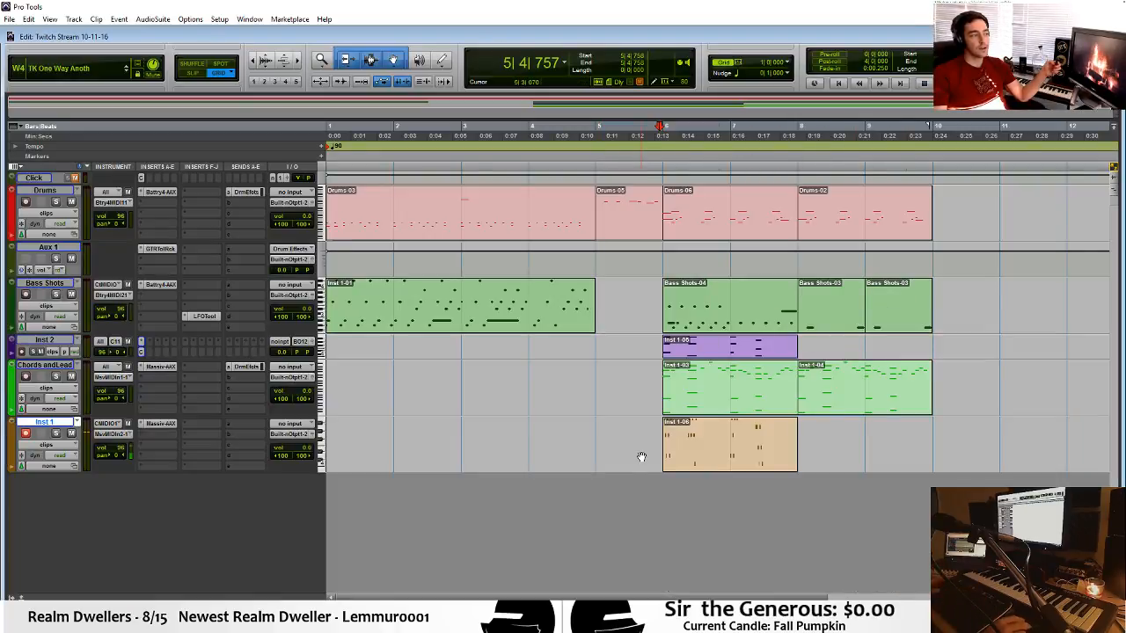
key("ctrl+equal")
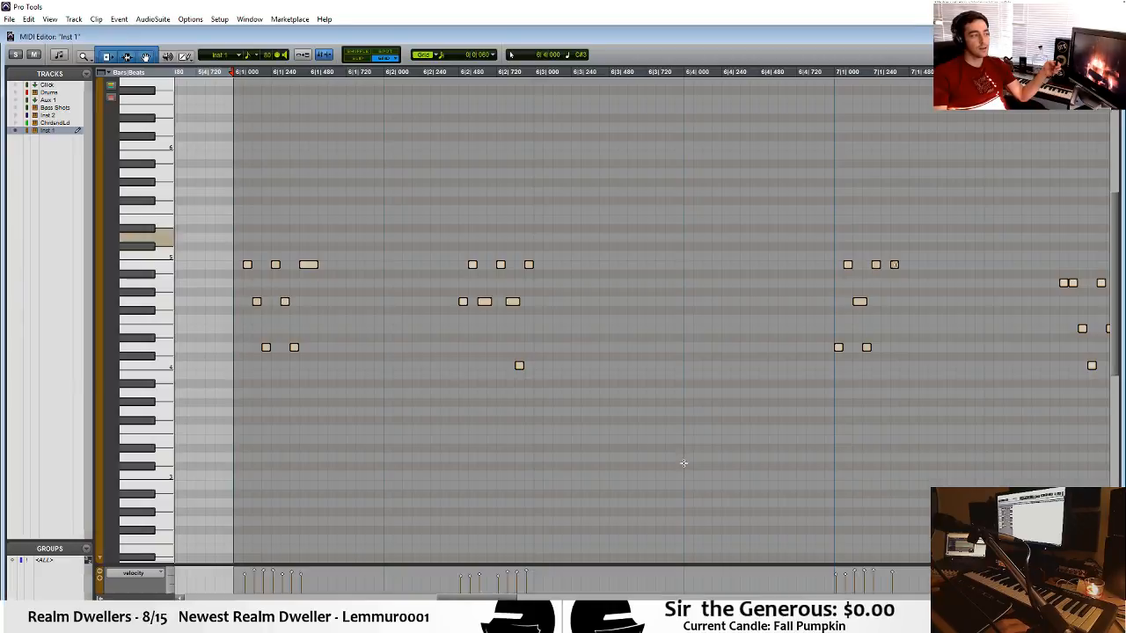
Shift all the Inst 1 arpeggio notes so the first starts at 6|2|480, play them back, and close the MIDI editor.
left_click_drag(250, 265, 450, 264)
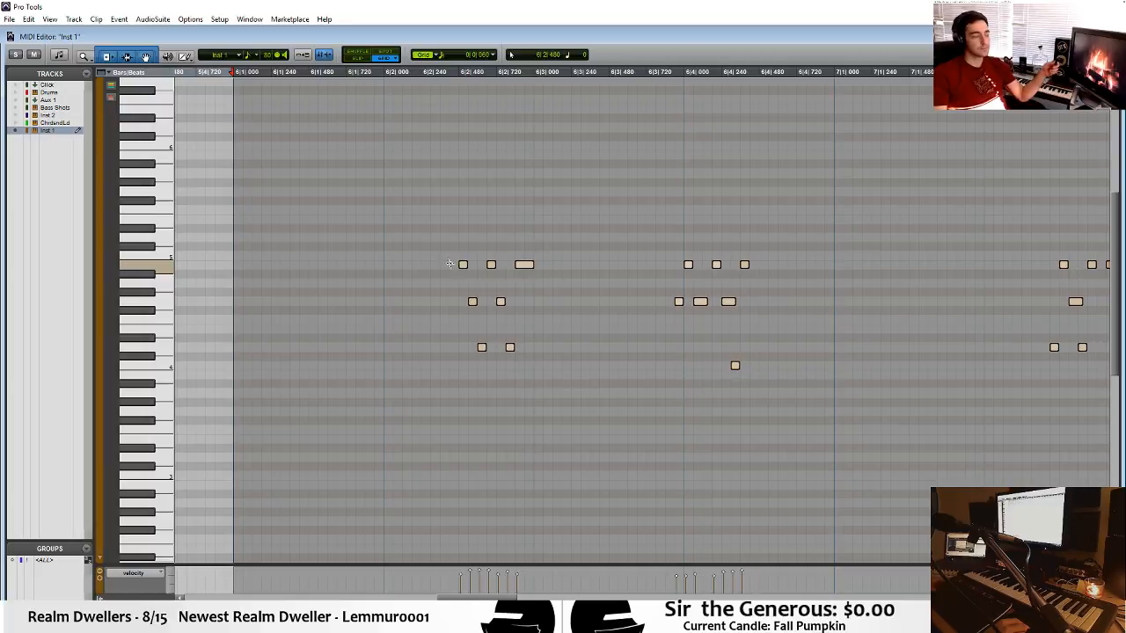
left_click(459, 239)
key("space")
key("space")
left_click(224, 221)
key("space")
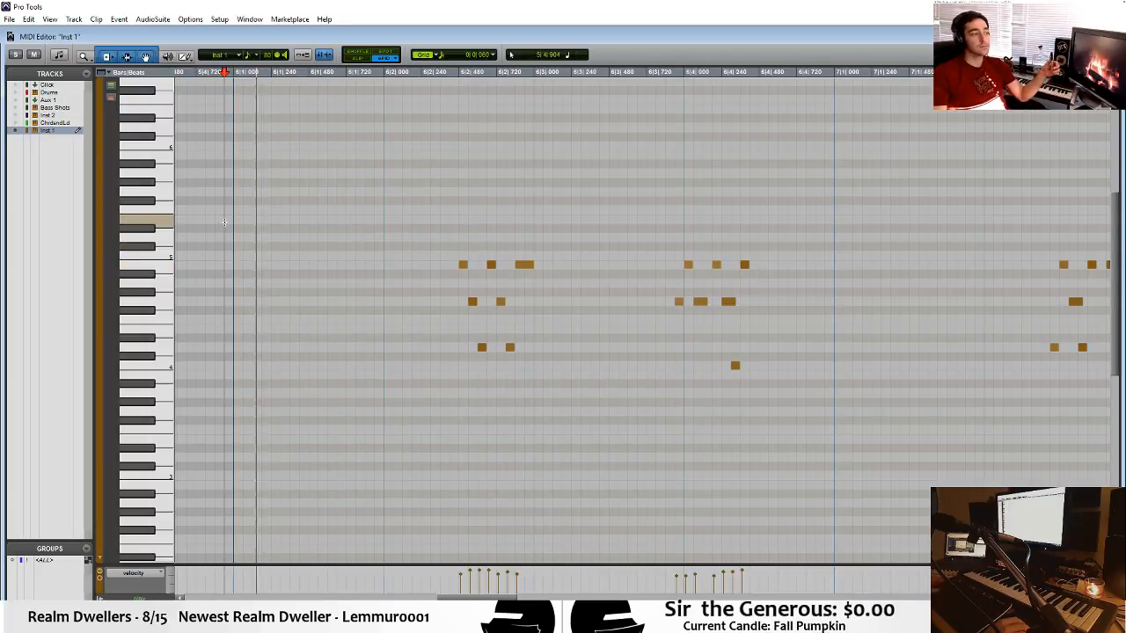
key("ctrl+w")
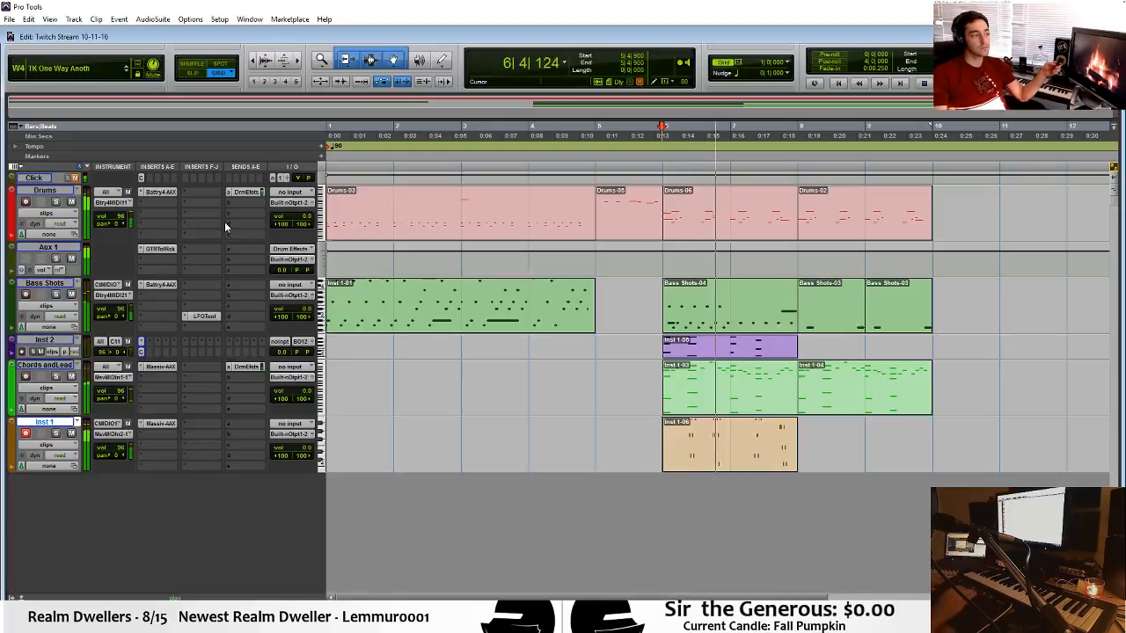
key("space")
Mute the Inst 2 clip in bars 6 and 7 and play the section from bar 6.
right_click(699, 356)
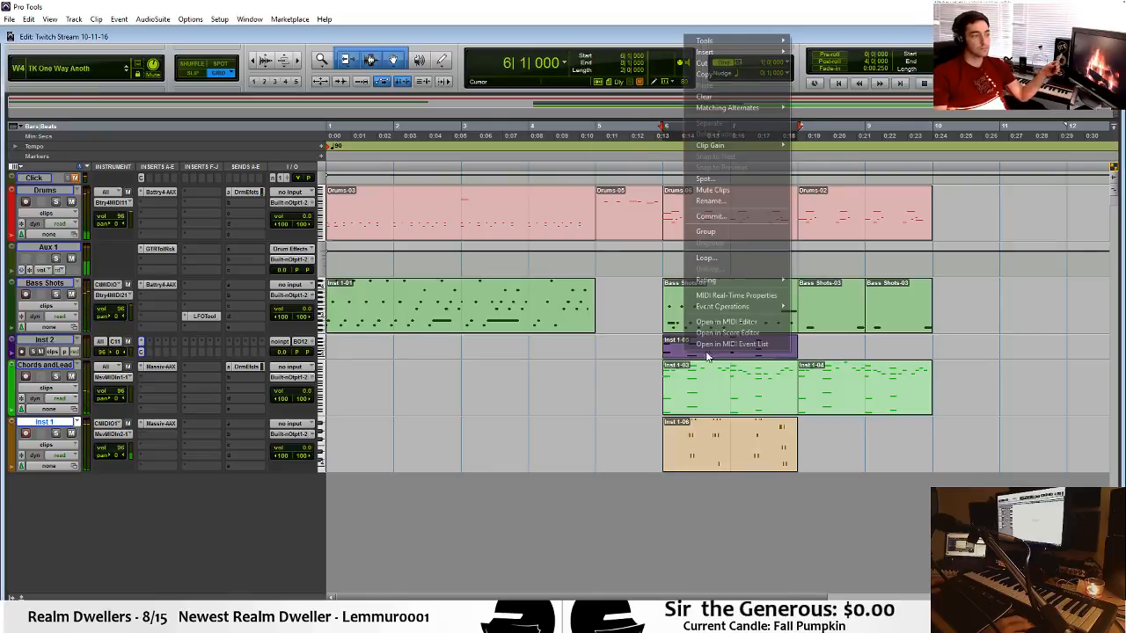
left_click(741, 194)
left_click(706, 469)
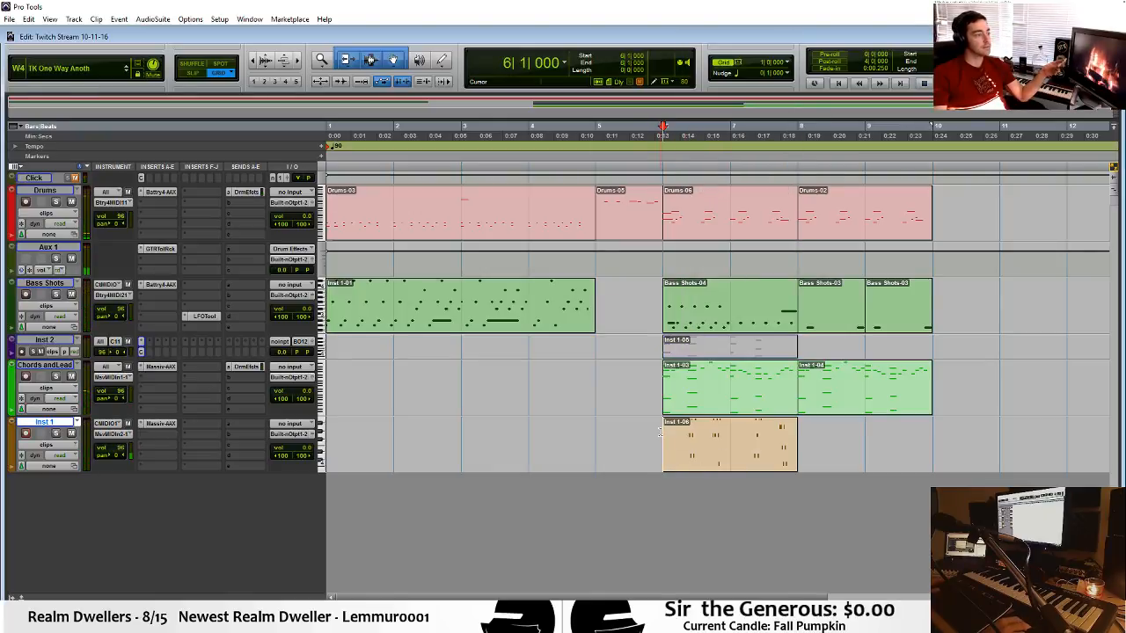
key("space")
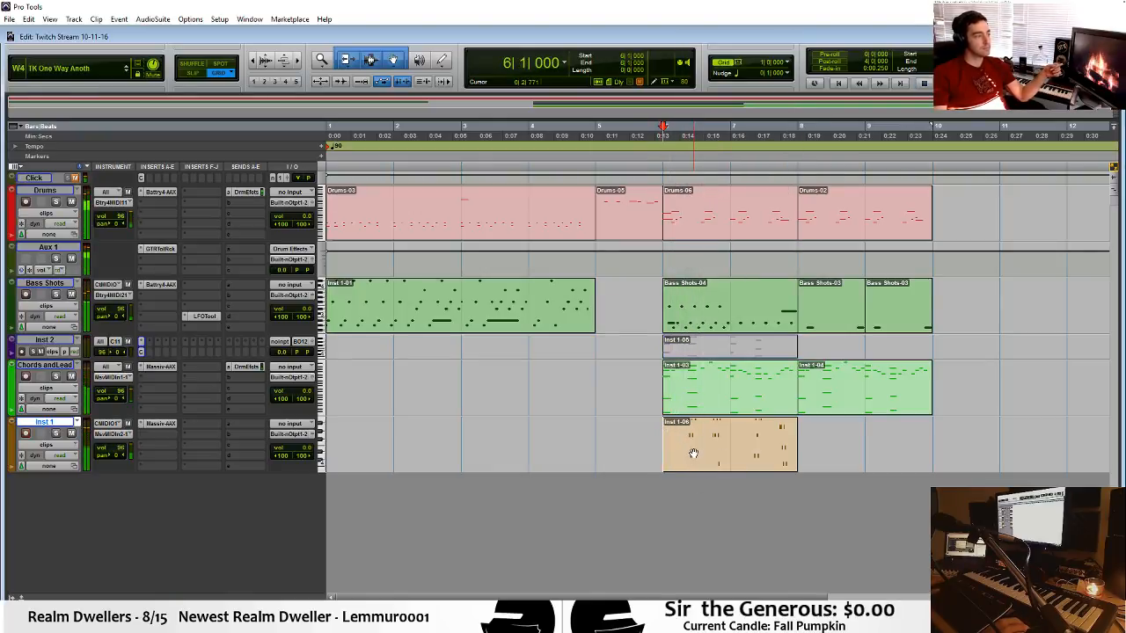
Reopen the Inst 1 clip, move all its notes earlier so the first starts at 6|2|000, play it, and close the editor.
double_click(679, 449)
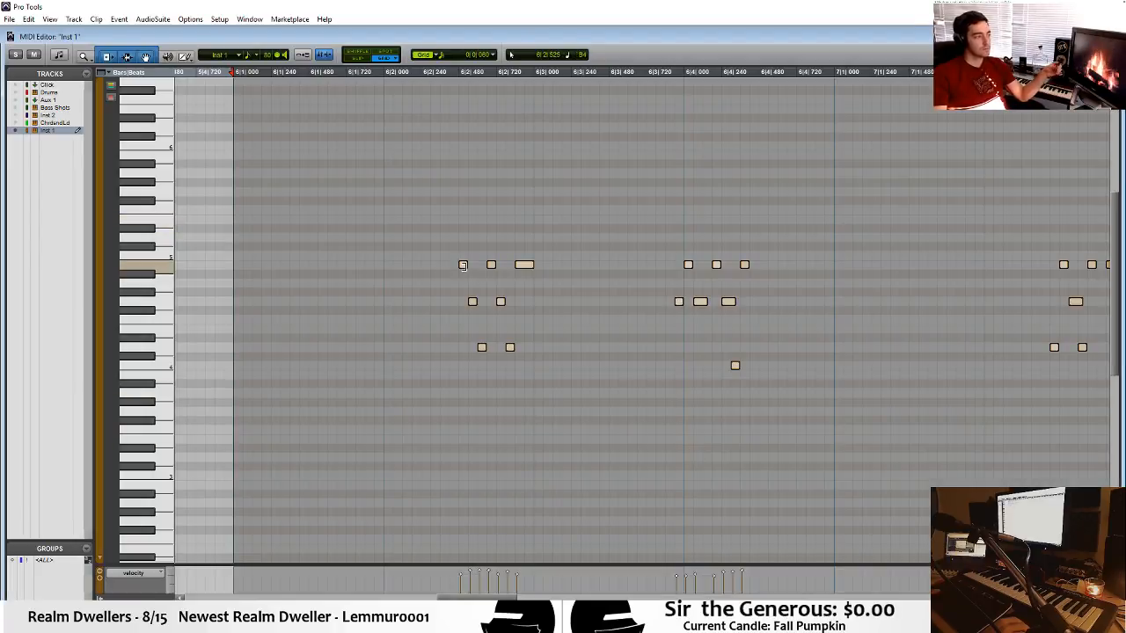
left_click_drag(464, 266, 388, 267)
left_click(220, 238)
key("space")
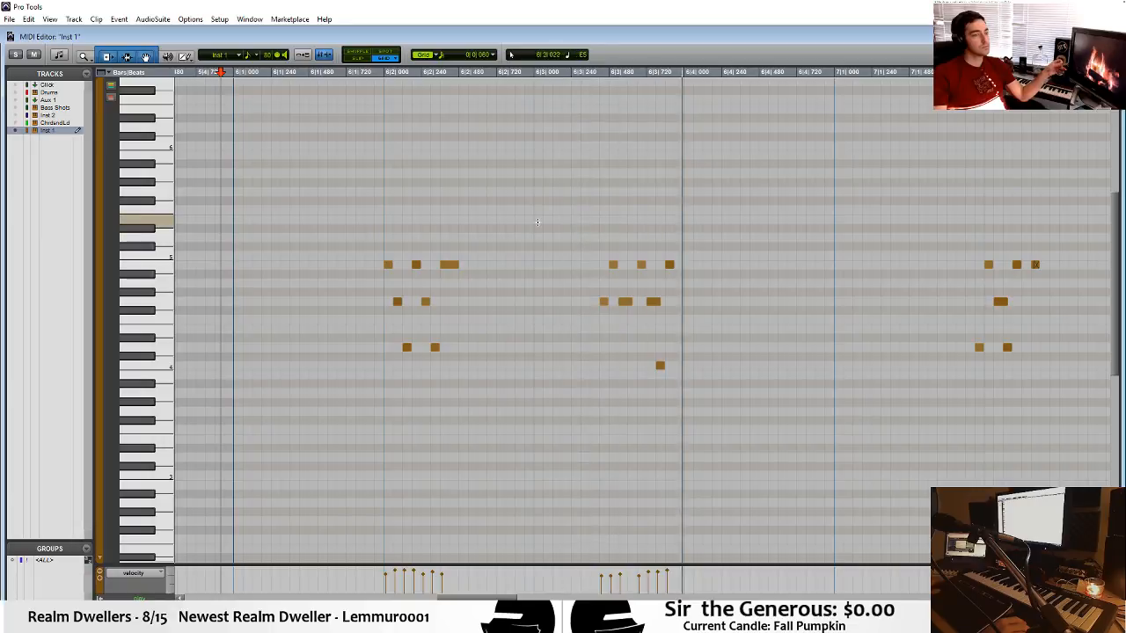
key("ctrl+w")
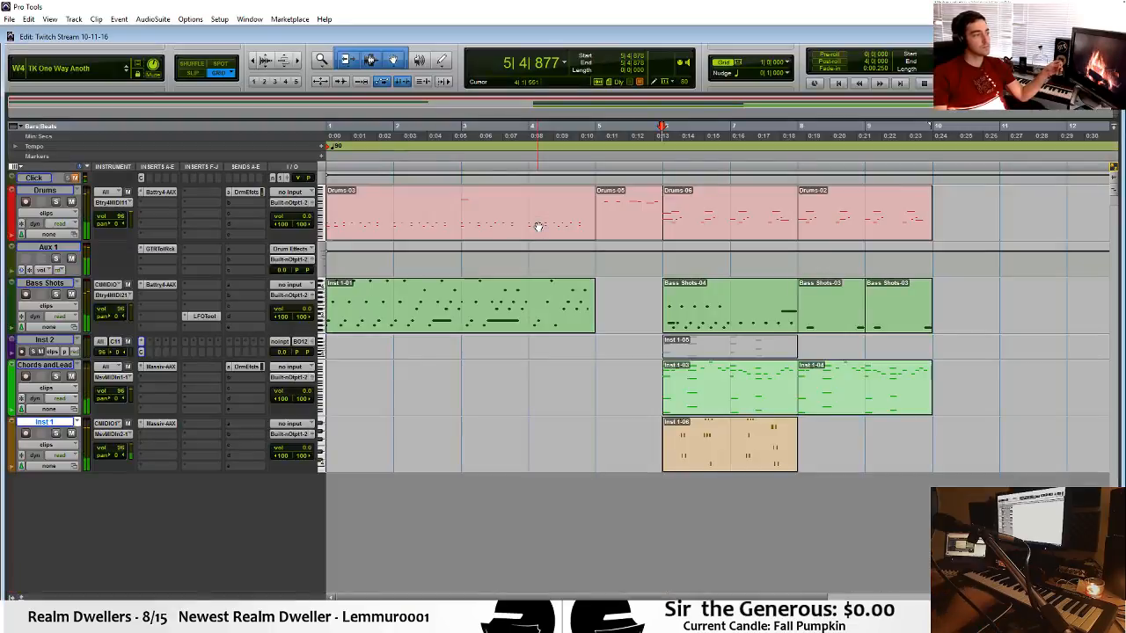
Create two new stereo Aux Input tracks below Inst 1.
left_click(734, 456)
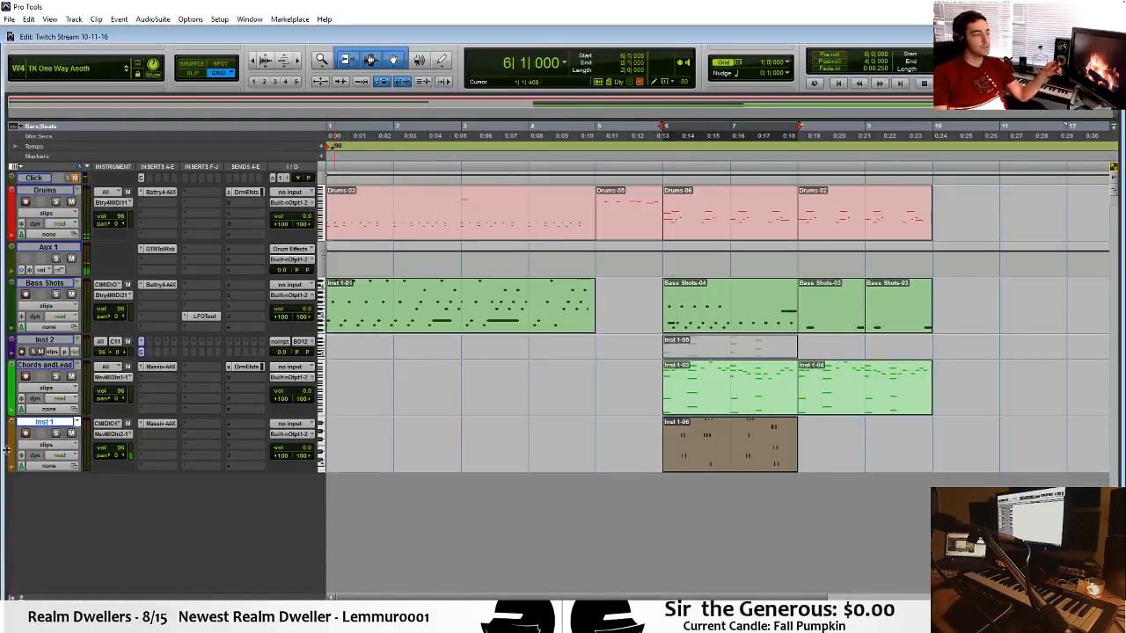
key("ctrl+shift+n")
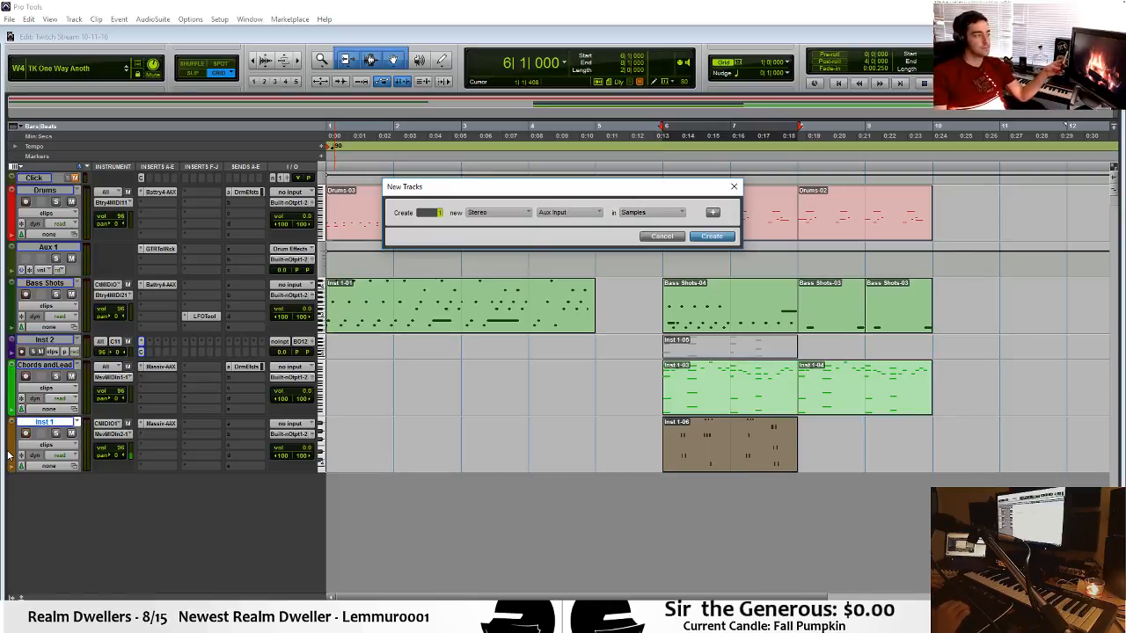
key("Return")
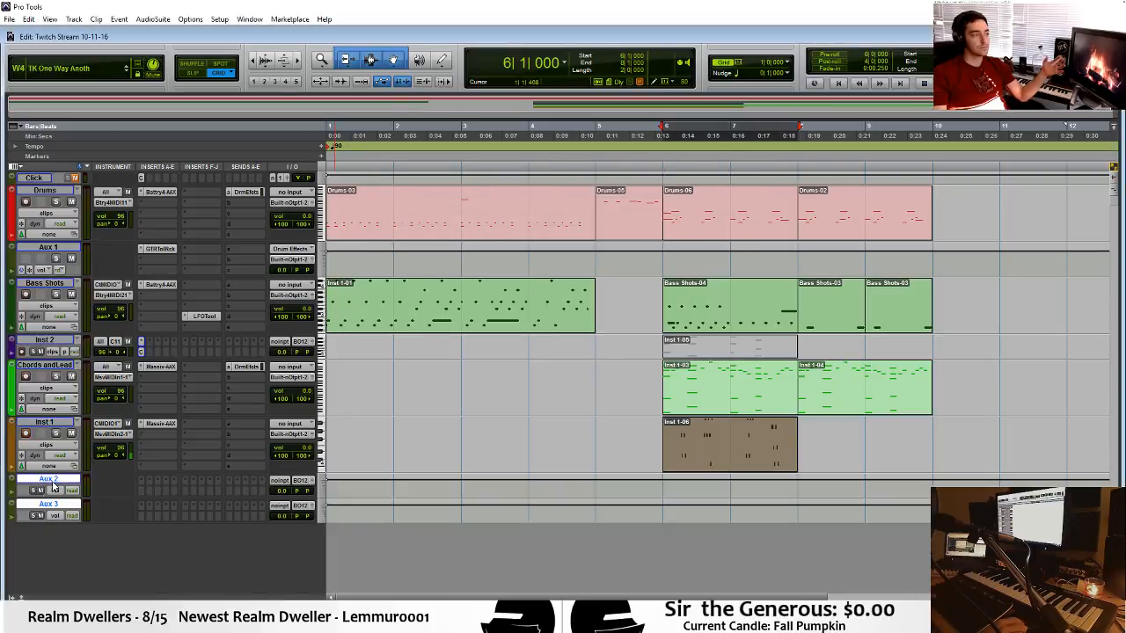
Add a send from Inst 1 to the stereo Reverb bus.
left_click(239, 428)
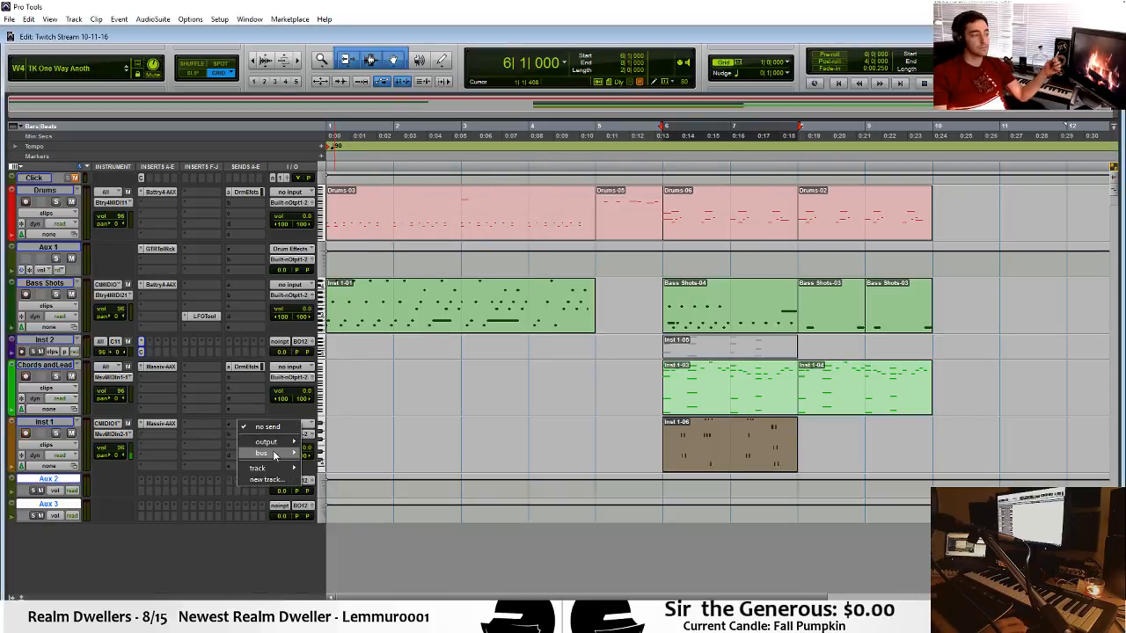
mouse_move(264, 453)
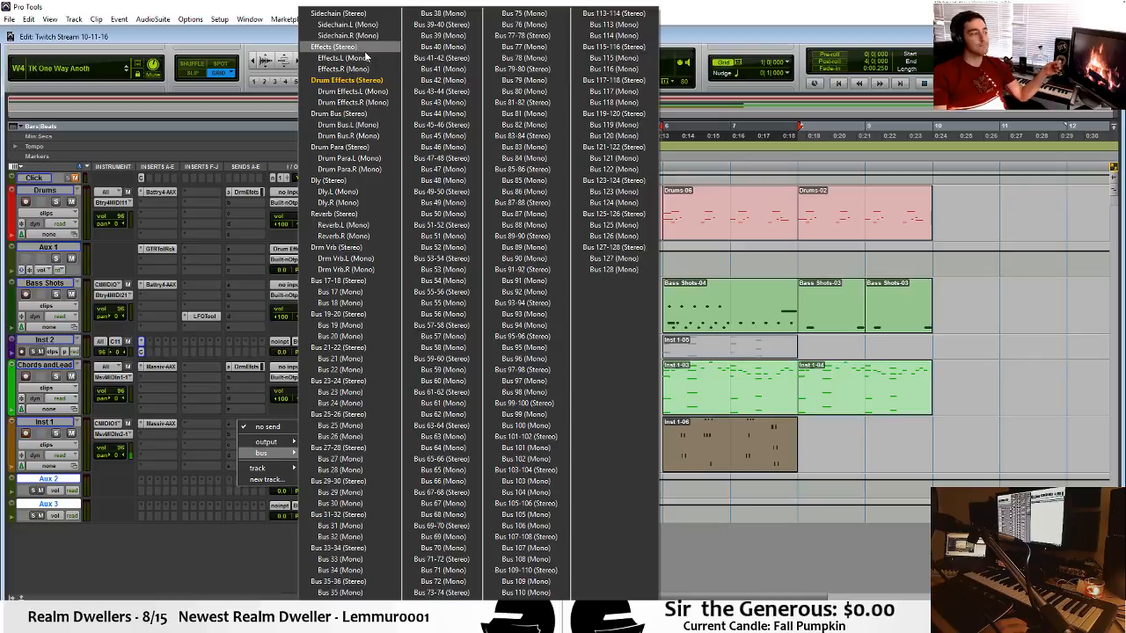
left_click(337, 214)
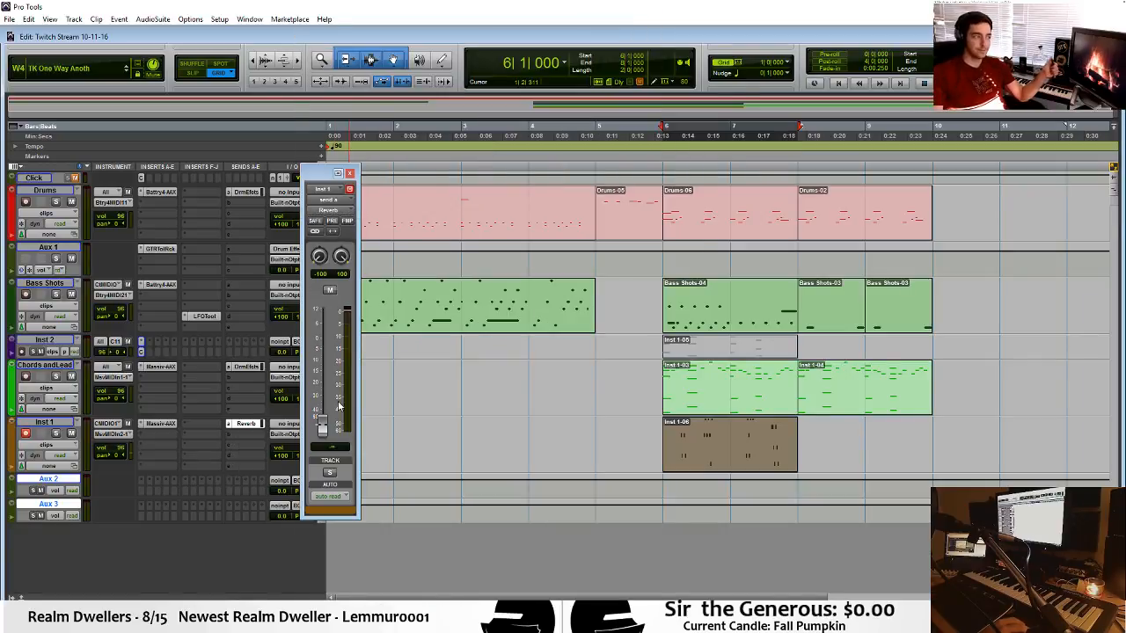
Insert the stereo TrueVerb multichannel reverb plug-in on Aux 2.
left_click(140, 475)
mouse_move(225, 498)
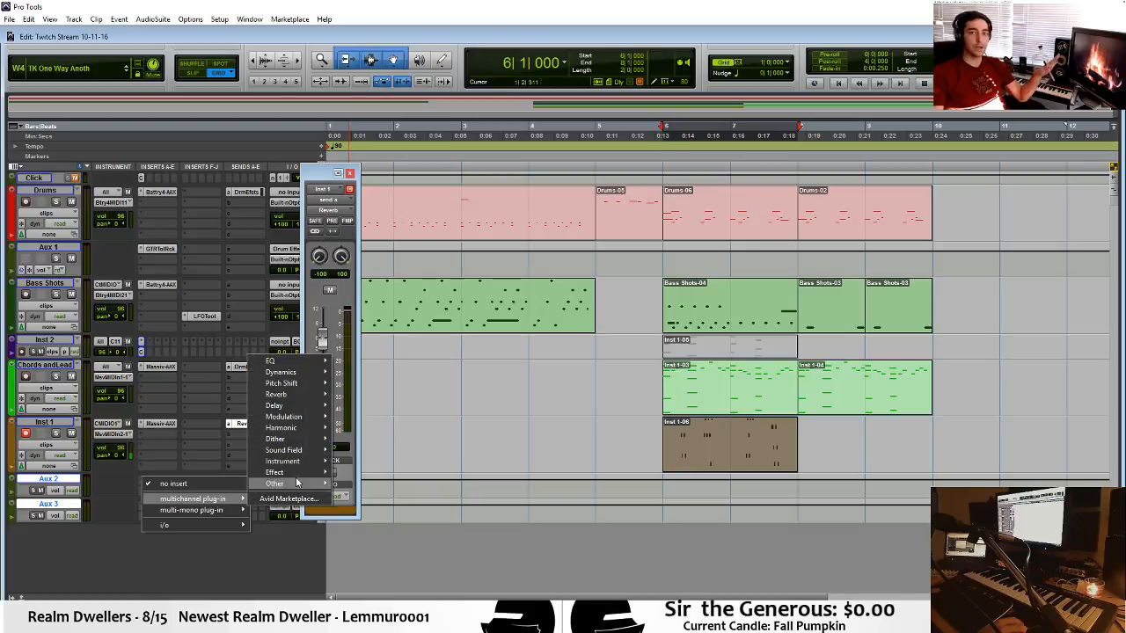
mouse_move(304, 395)
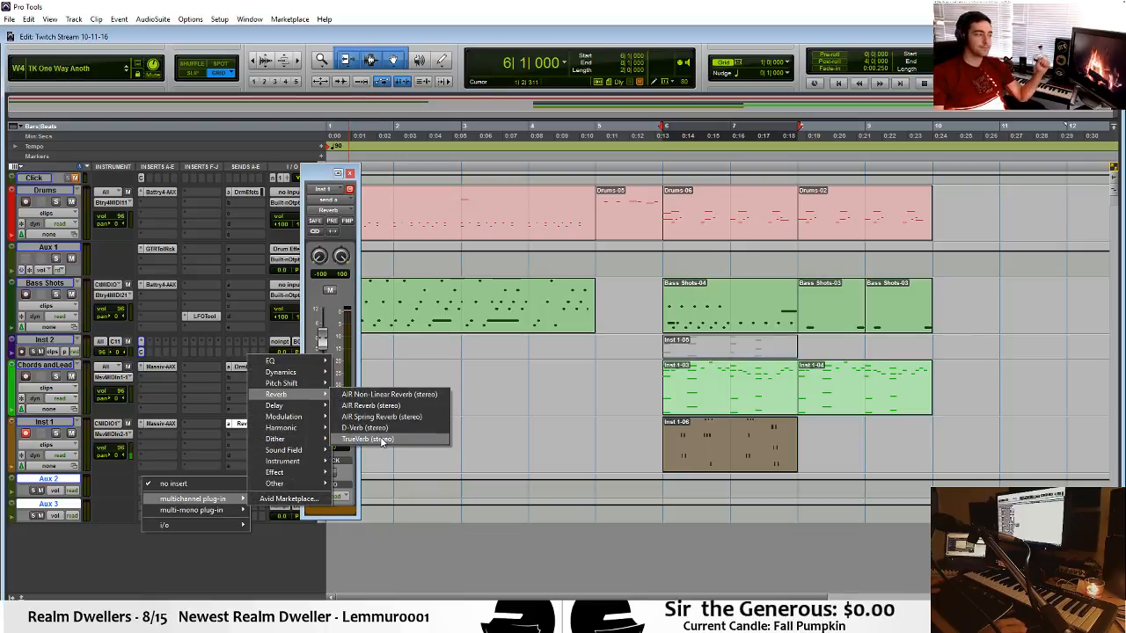
left_click(385, 439)
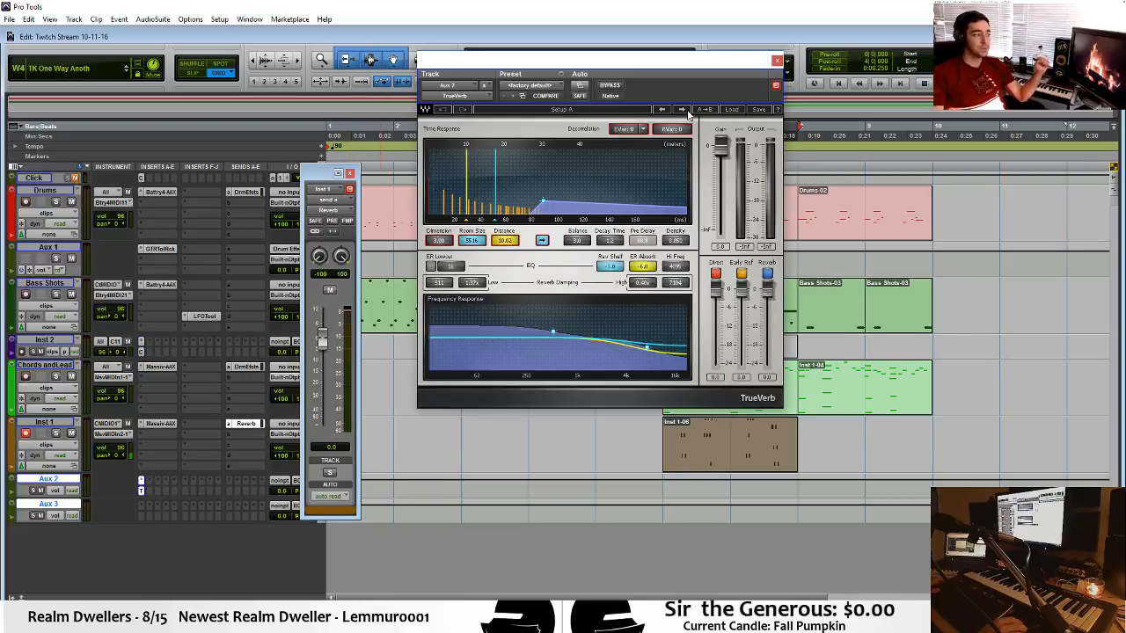
Step through the TrueVerb presets to Cathedral, turn off its Direct signal, and solo Inst 1.
left_click(683, 109)
left_click(683, 109)
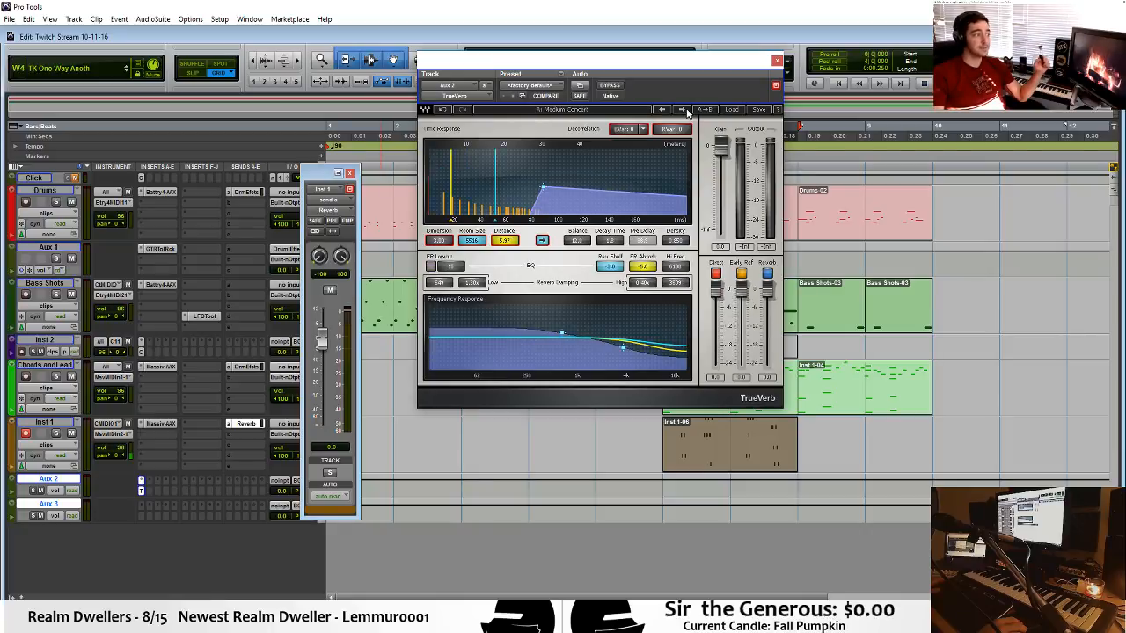
left_click(683, 109)
left_click(683, 109)
left_click(683, 109)
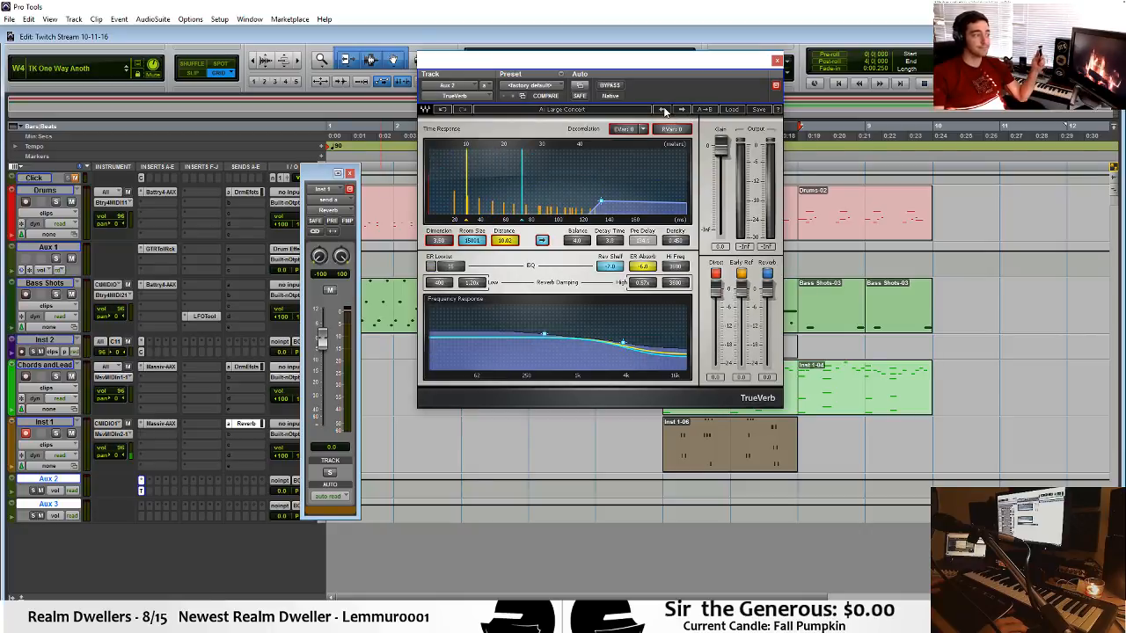
left_click(663, 109)
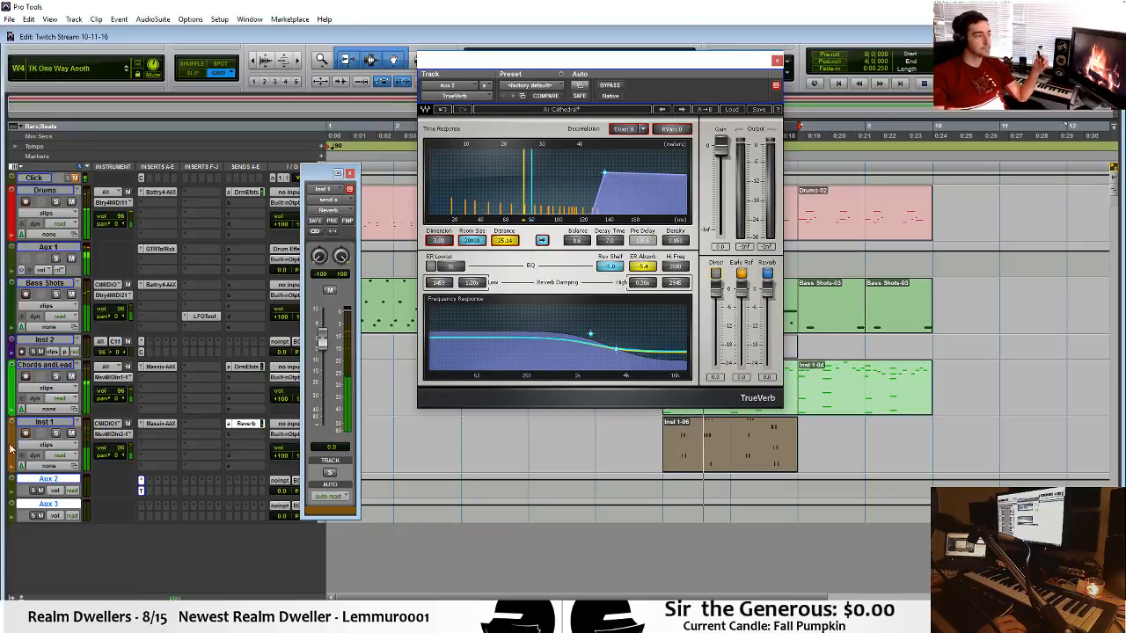
Set the Aux 2 input to the stereo Reverb bus and play Inst 1 from bar 6 through the reverb.
left_click(282, 484)
mouse_move(301, 510)
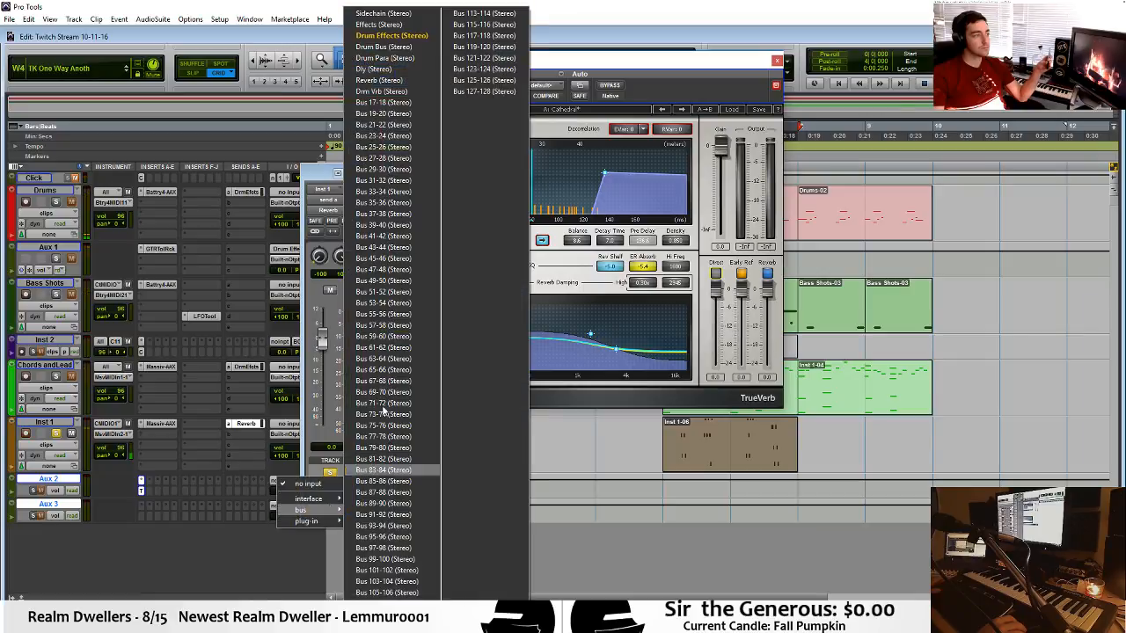
left_click(415, 82)
left_click(684, 478)
key("space")
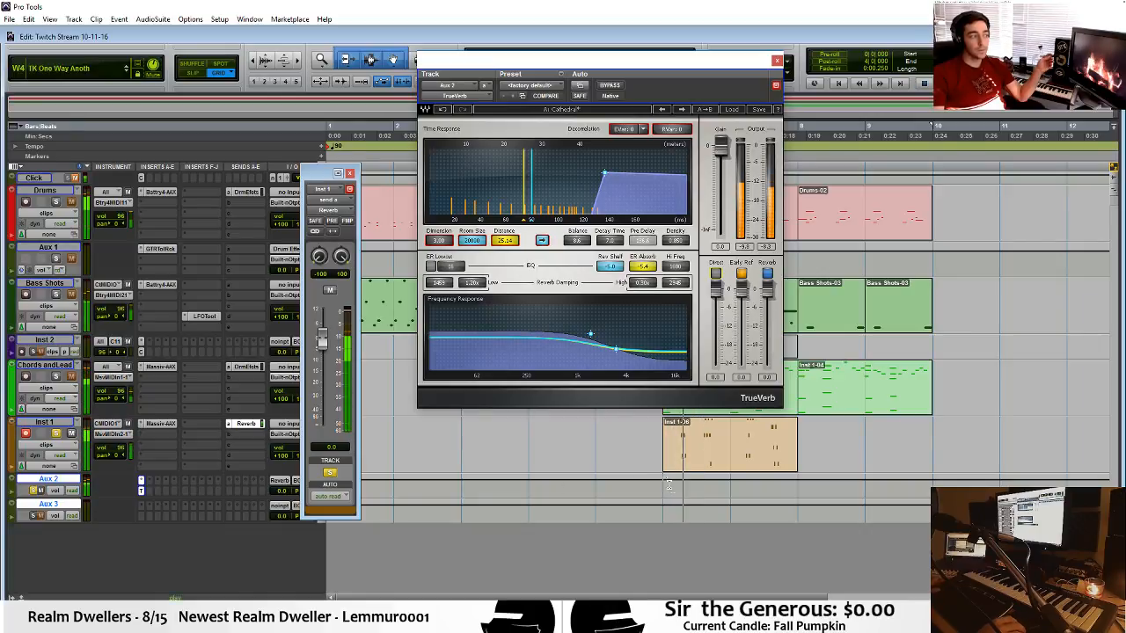
key("space")
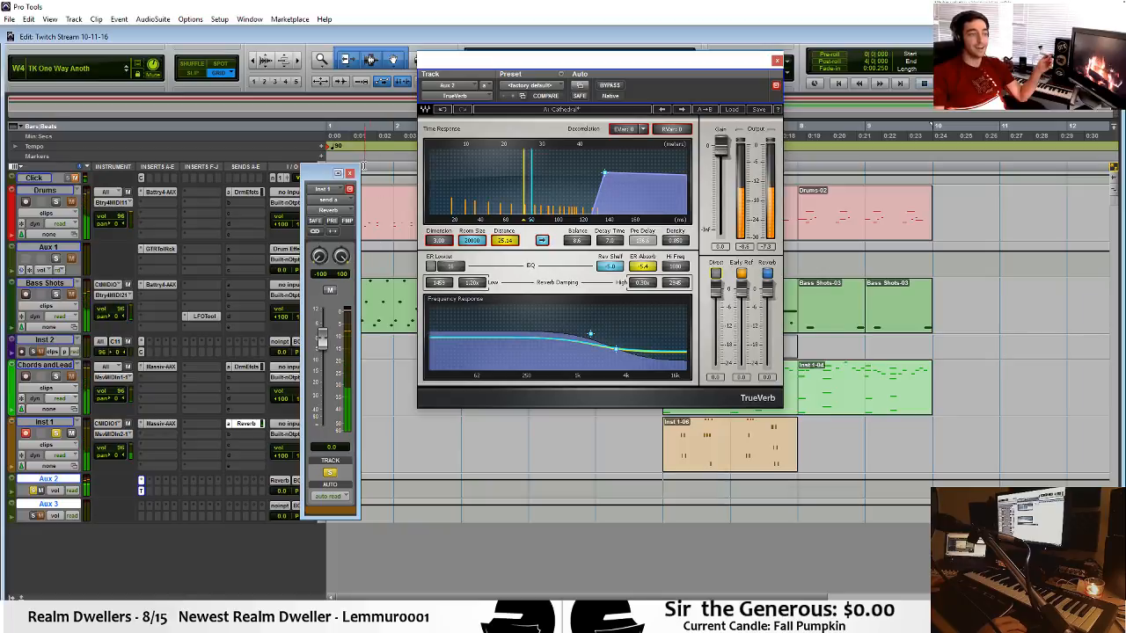
Close the send and TrueVerb windows, and play bar 6 onward with Inst 1 and Aux 2 unsoloed.
left_click(350, 174)
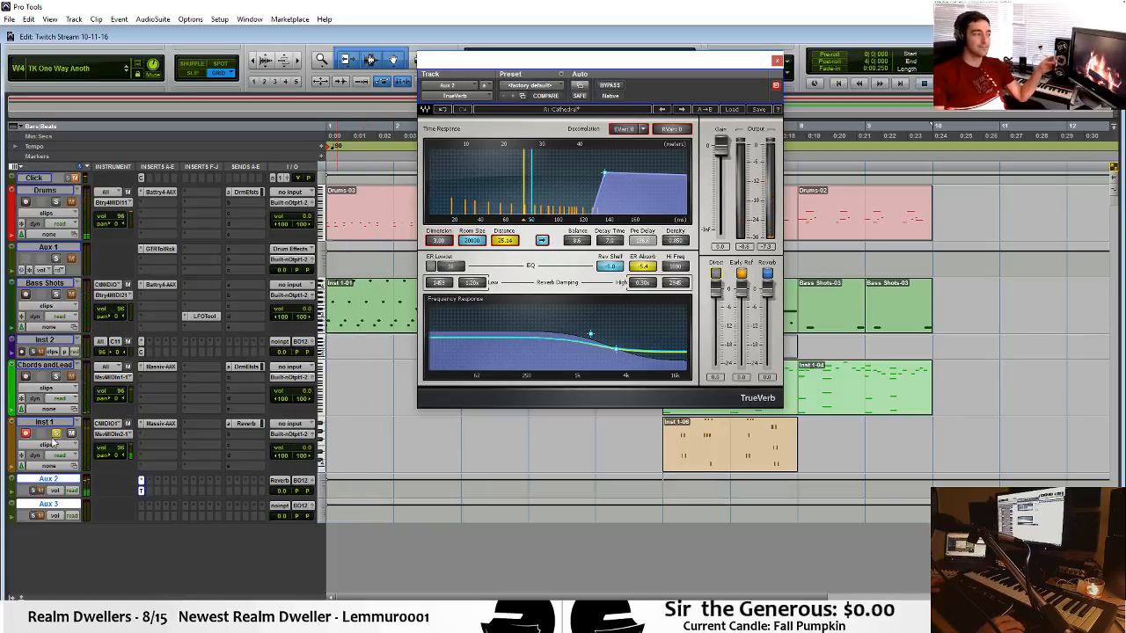
left_click(778, 60)
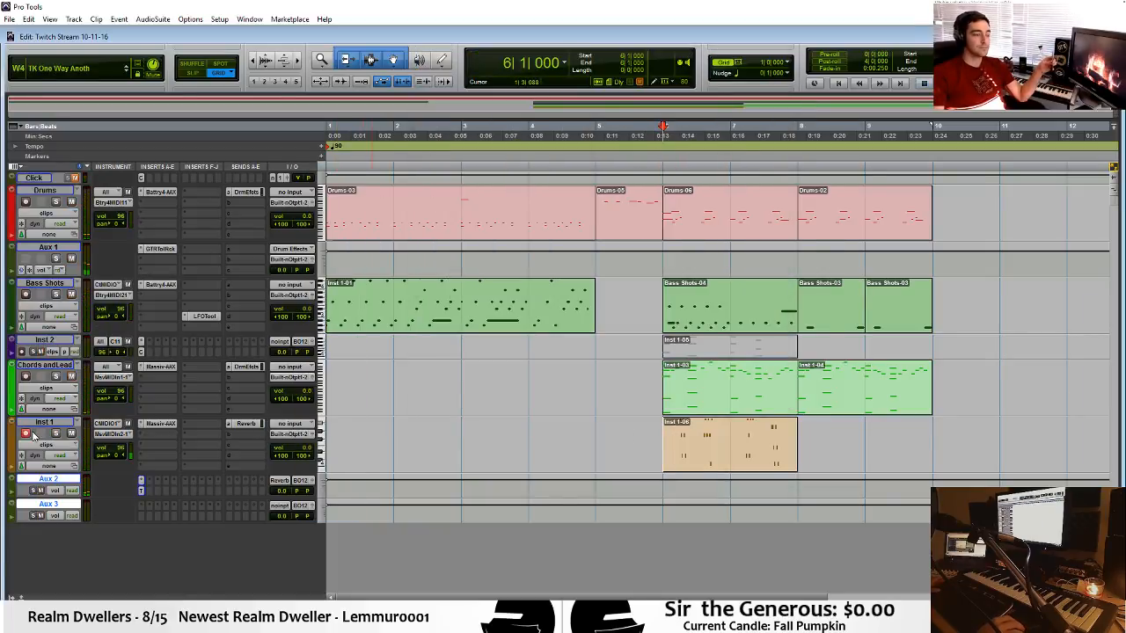
key("space")
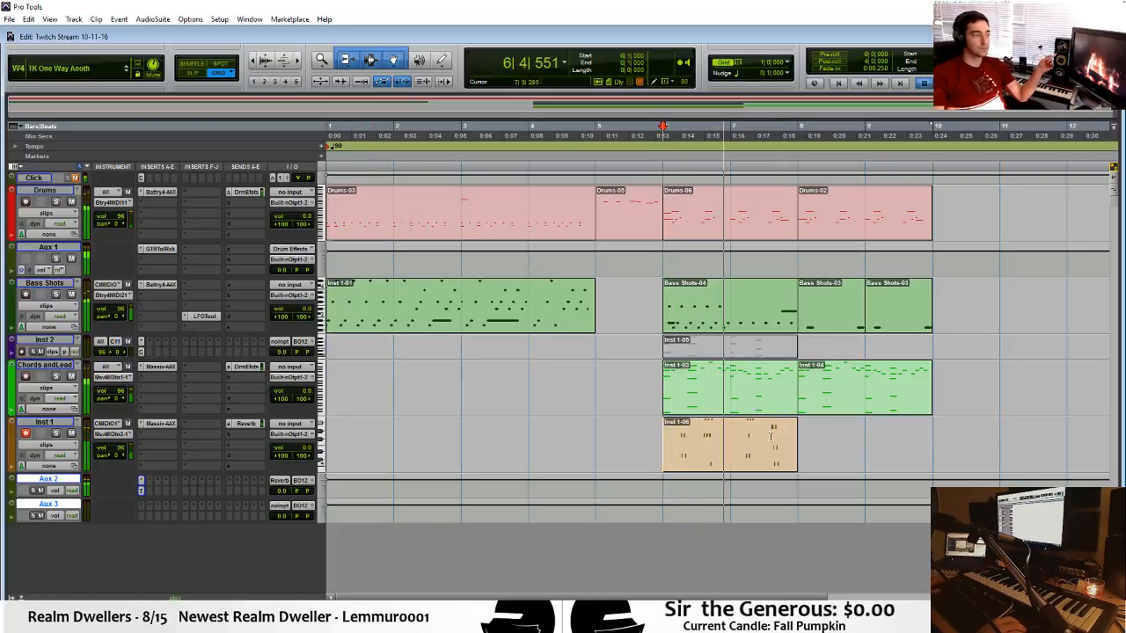
Mute the second arpeggio note group, in beat 3 of bar 6, in the Inst 1 clip and play from just before bar 6.
left_click(752, 458)
double_click(752, 458)
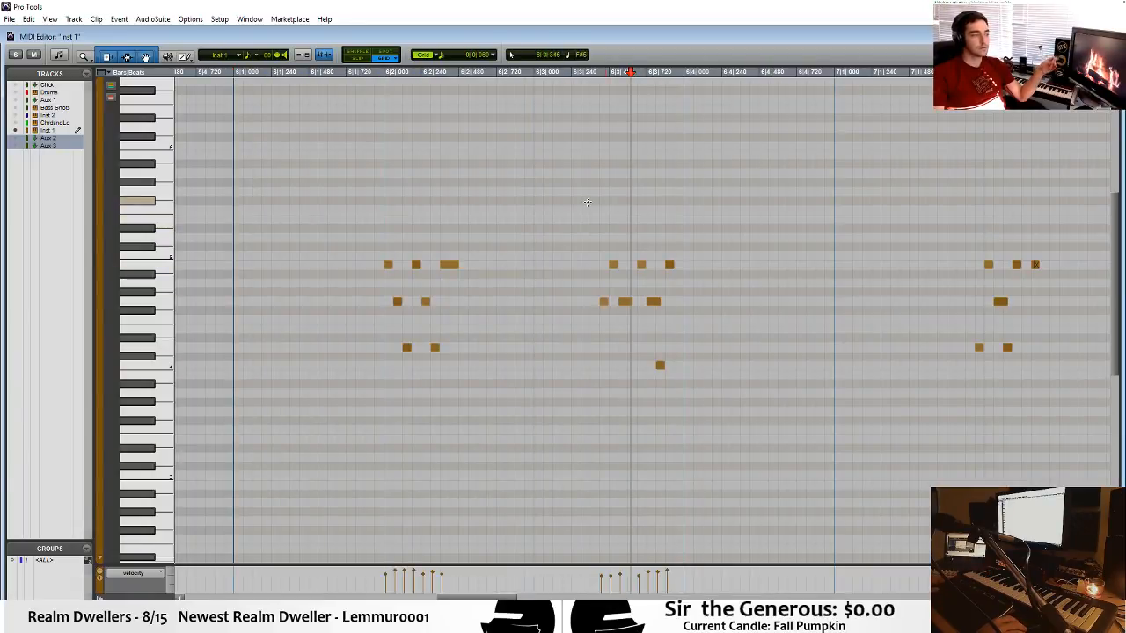
right_click(679, 329)
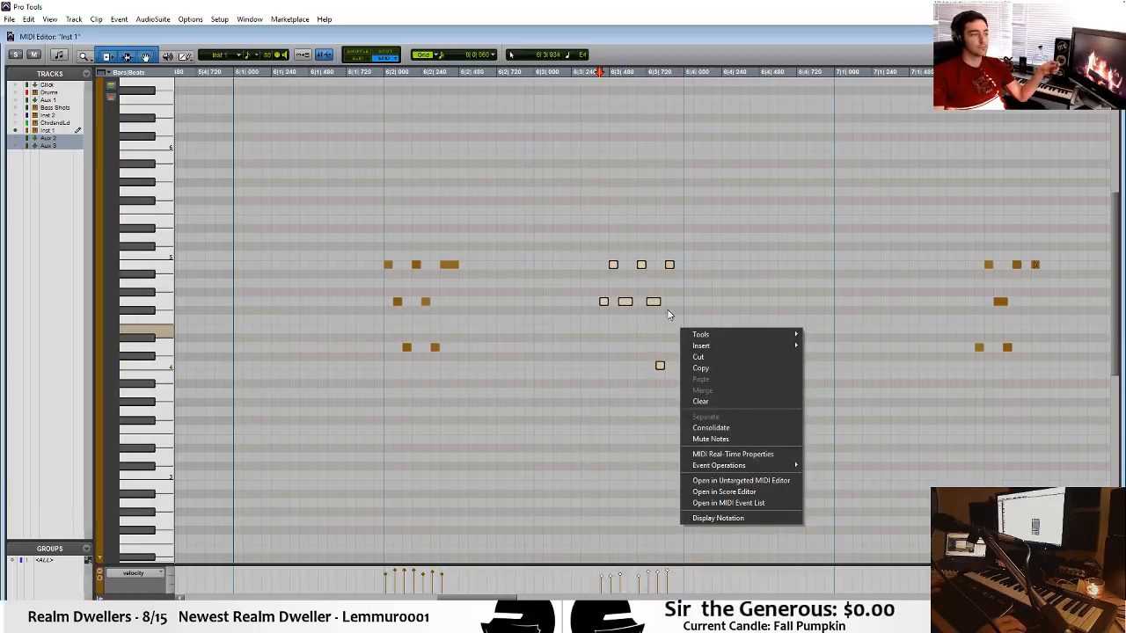
right_click(653, 302)
left_click(703, 408)
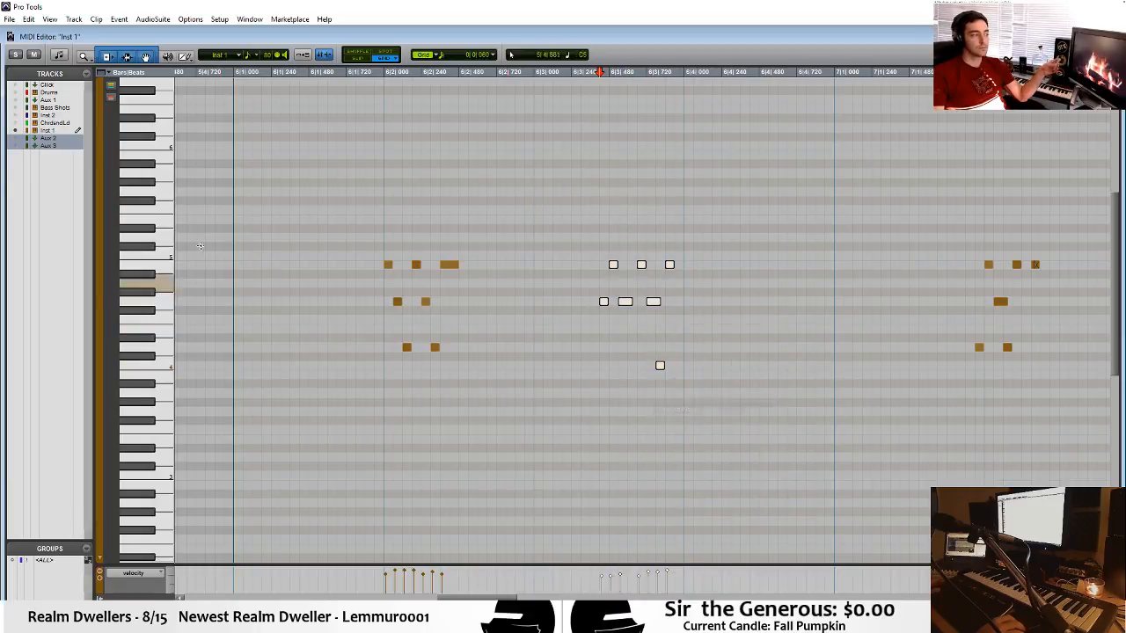
left_click(200, 186)
key("space")
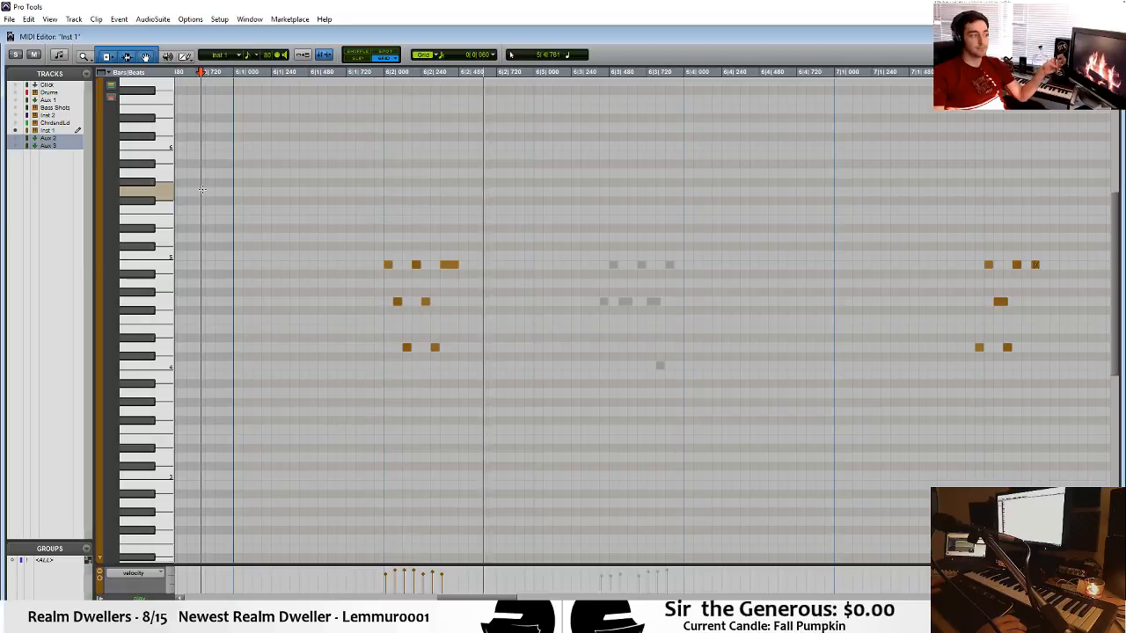
Move the Inst 1 arpeggio clip from bar 6 to bar 8 in the Edit window and play from bar 5.
left_click(1107, 36)
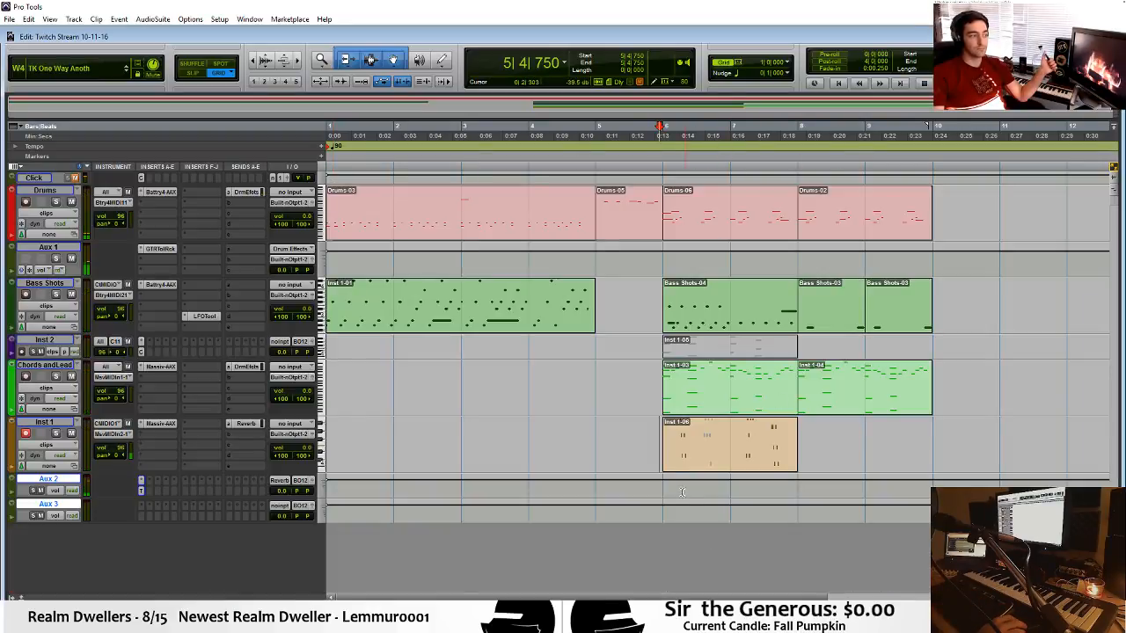
left_click_drag(695, 462, 816, 453)
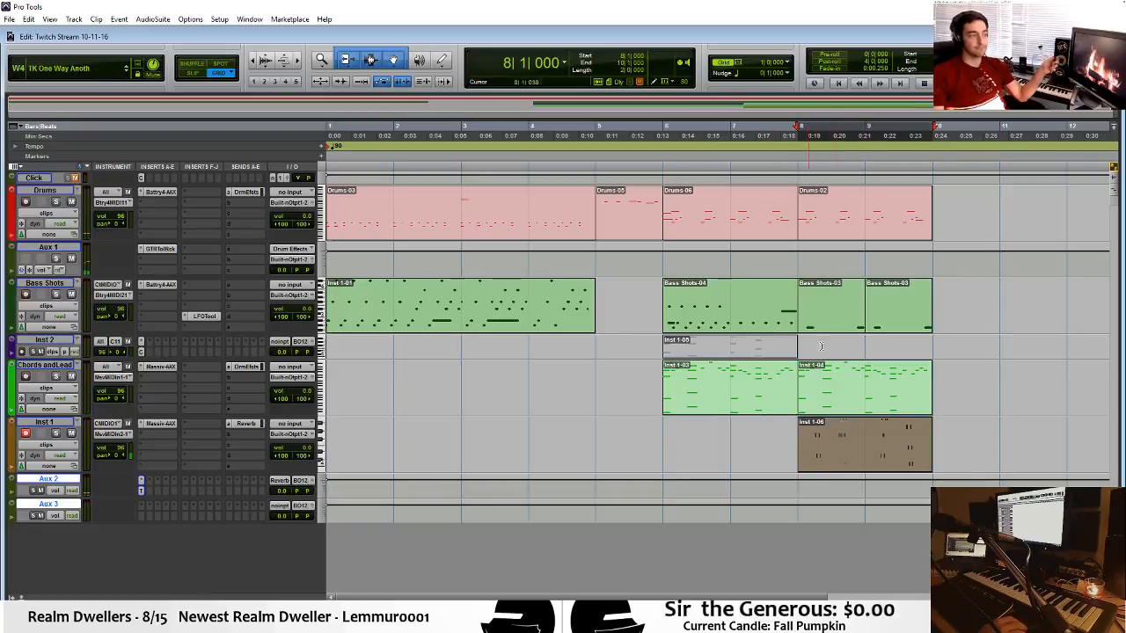
left_click(632, 374)
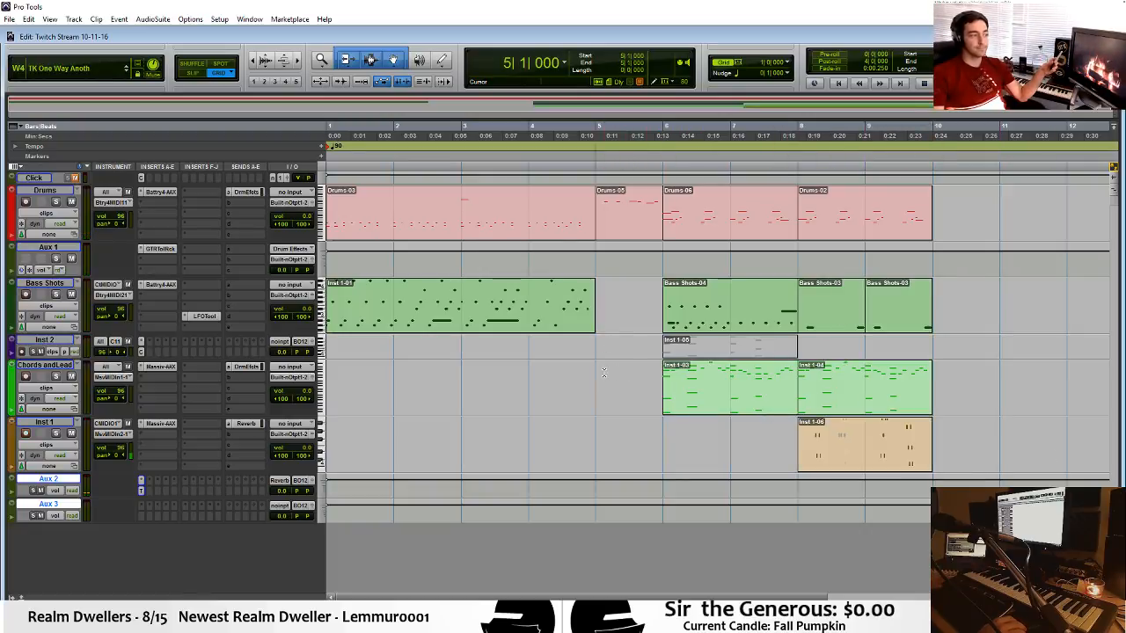
key("space")
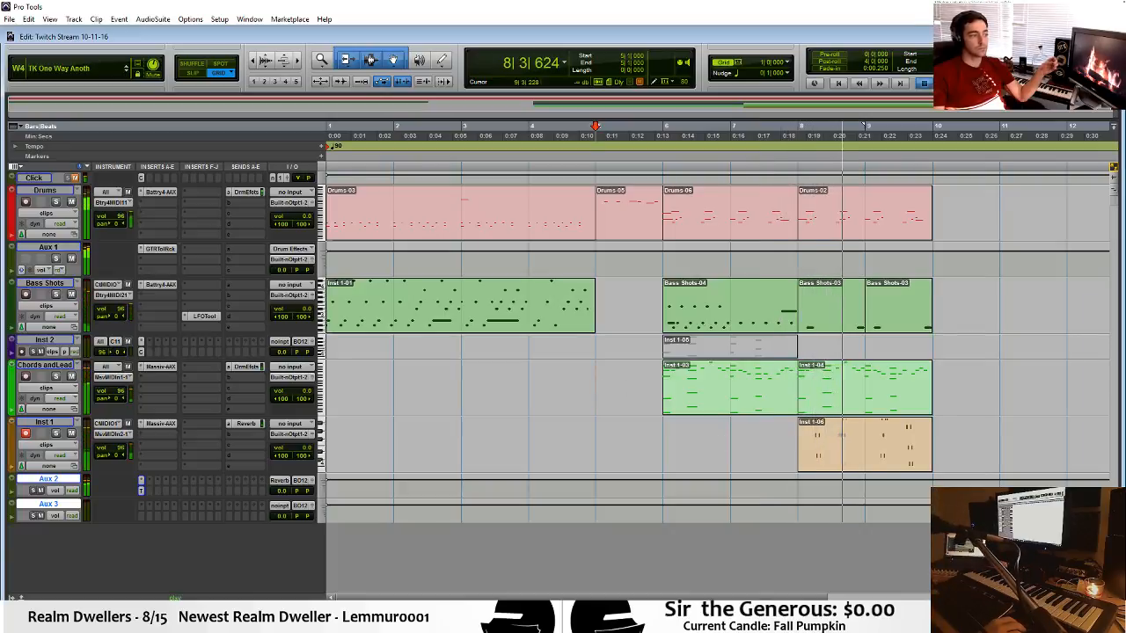
Shift all Inst 1 notes one beat earlier to start at bar 8 and play the result.
double_click(827, 467)
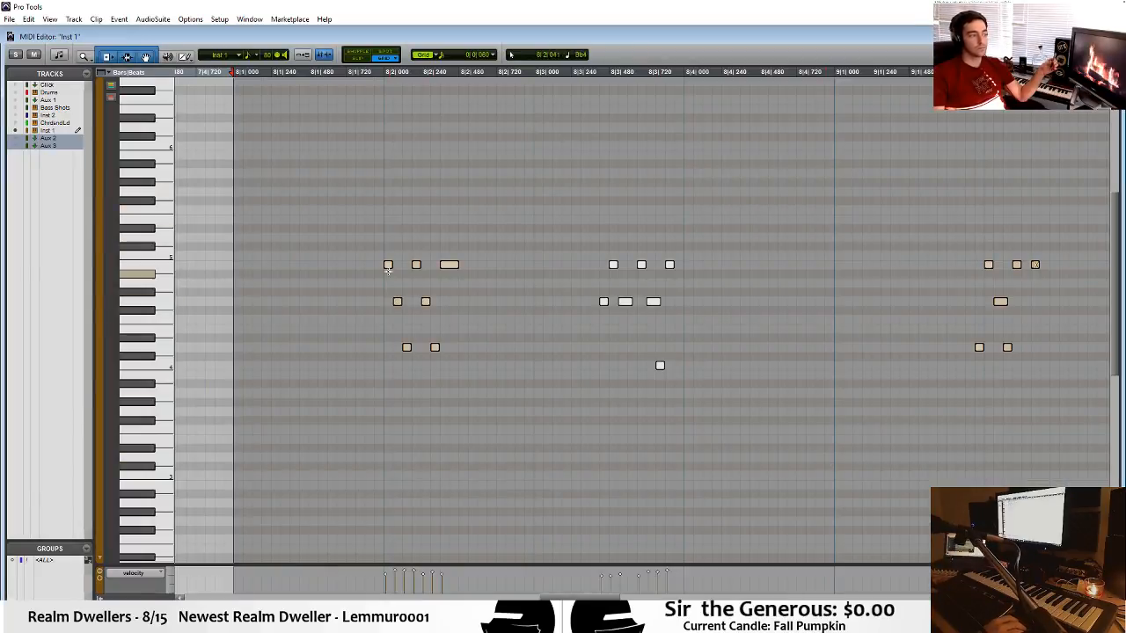
left_click_drag(389, 266, 238, 268)
left_click(230, 266)
left_click(188, 244)
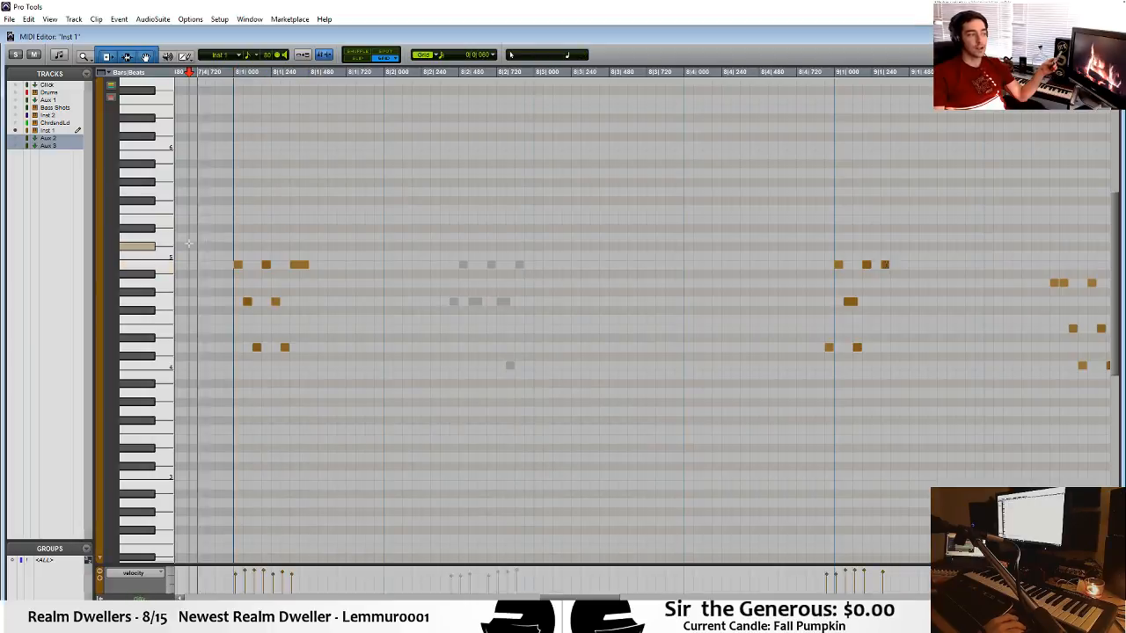
key("space")
scroll(710, 213, "down", 1)
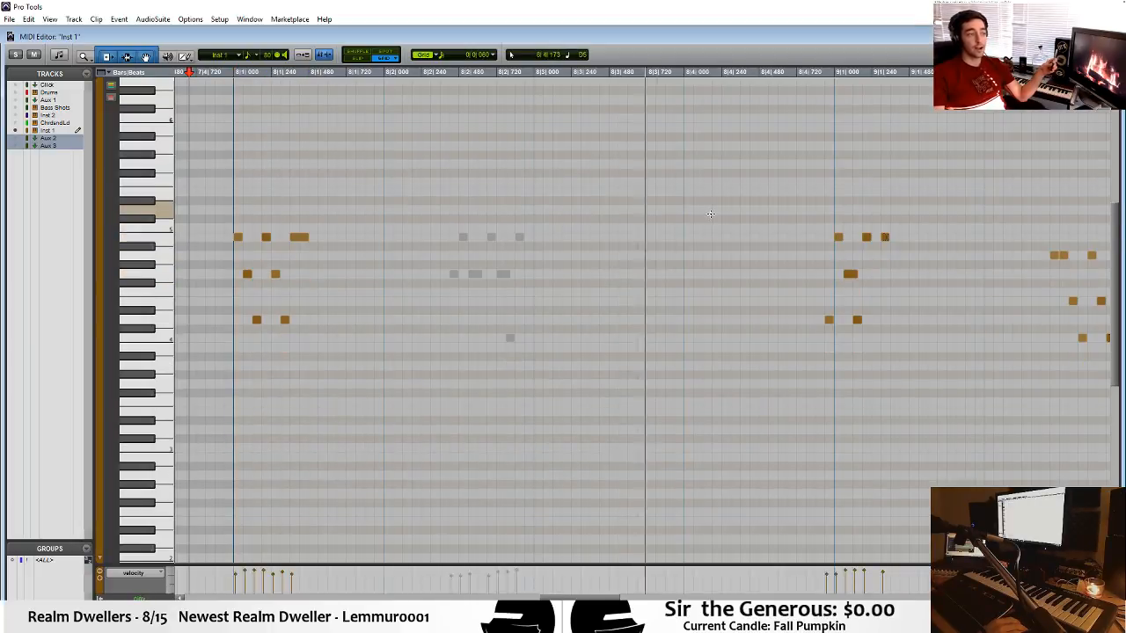
scroll(753, 214, "down", 1)
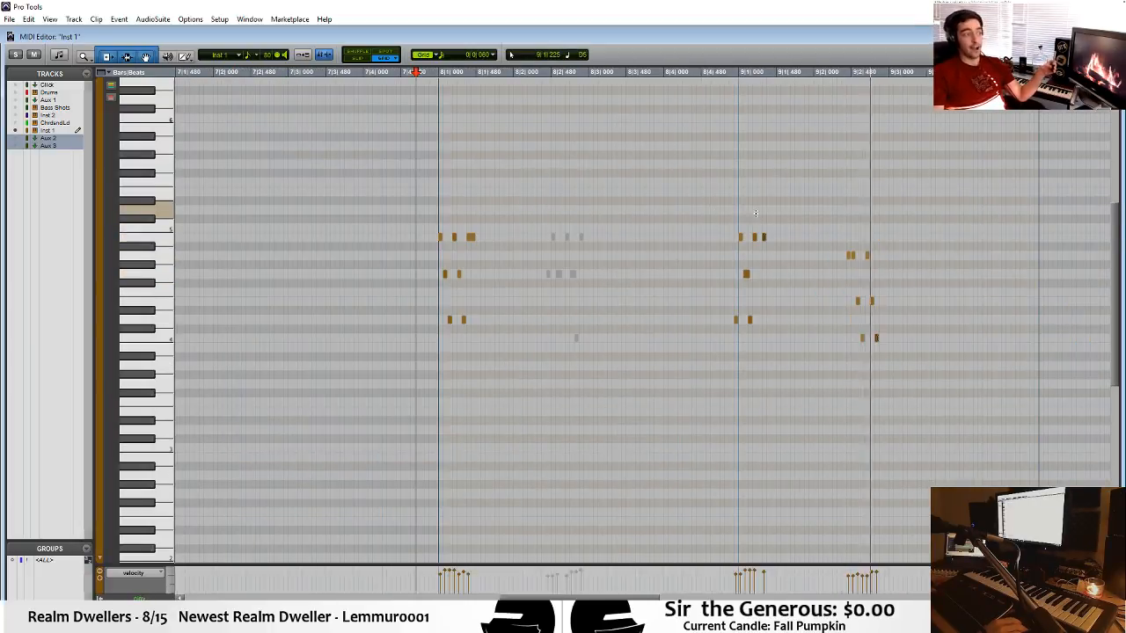
Mute the arpeggio note group around the start of bar 9 in Inst 1 and play from before bar 8.
key("space")
left_click_drag(579, 143, 941, 488)
left_click_drag(708, 186, 796, 414)
right_click(774, 334)
left_click(803, 444)
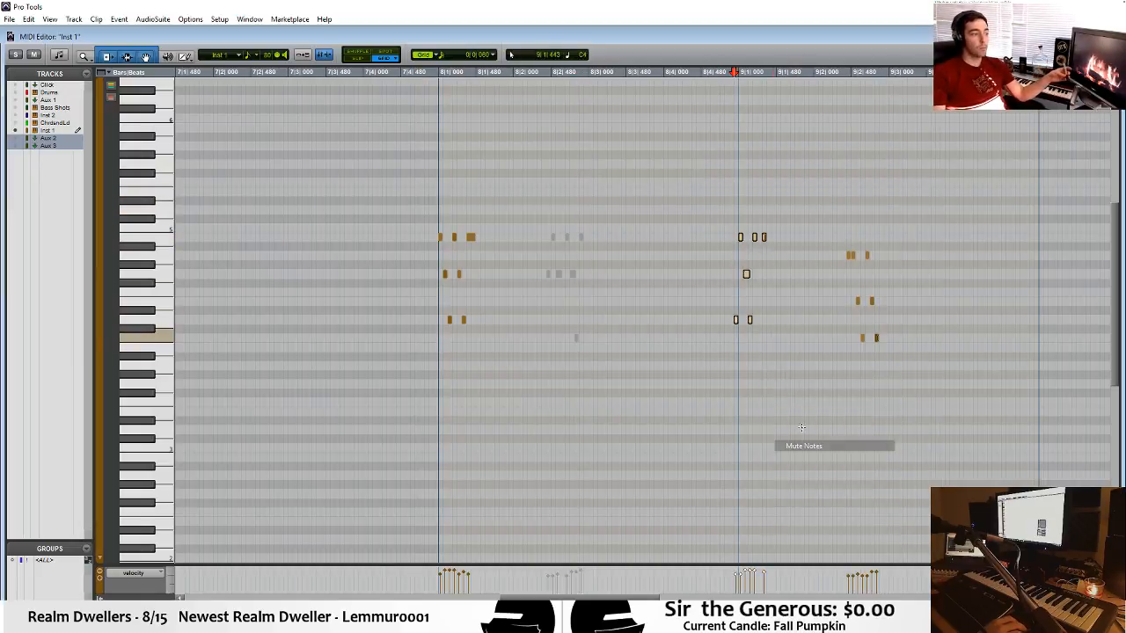
left_click(381, 188)
key("space")
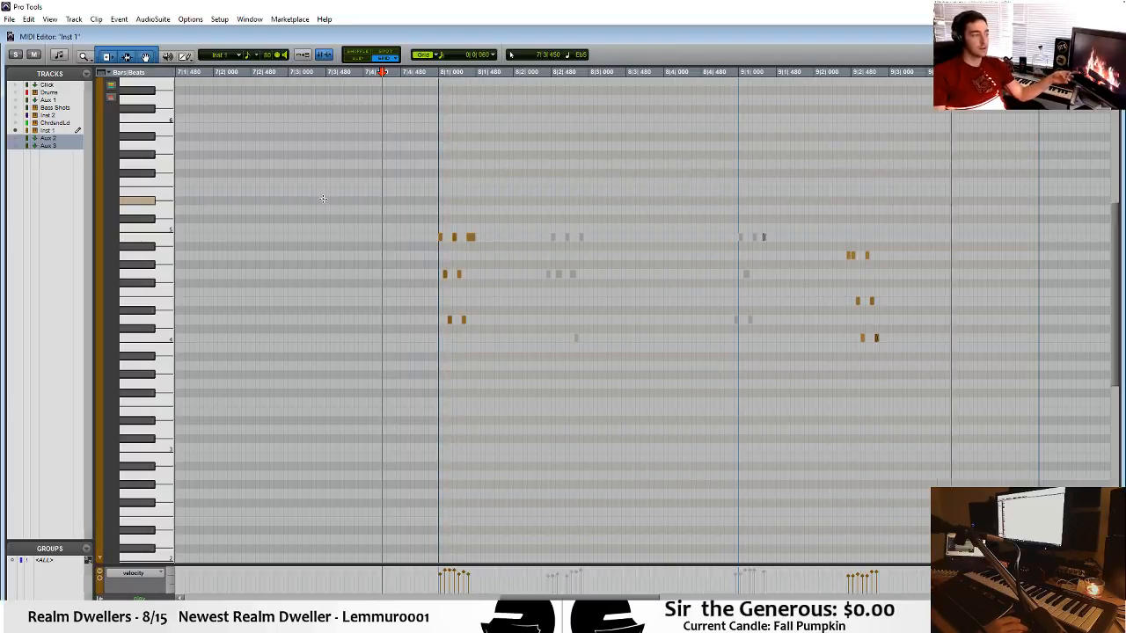
Close the MIDI editor and play the arrangement from bar 1, bar 6 and bar 8.
left_click(1110, 36)
key("space")
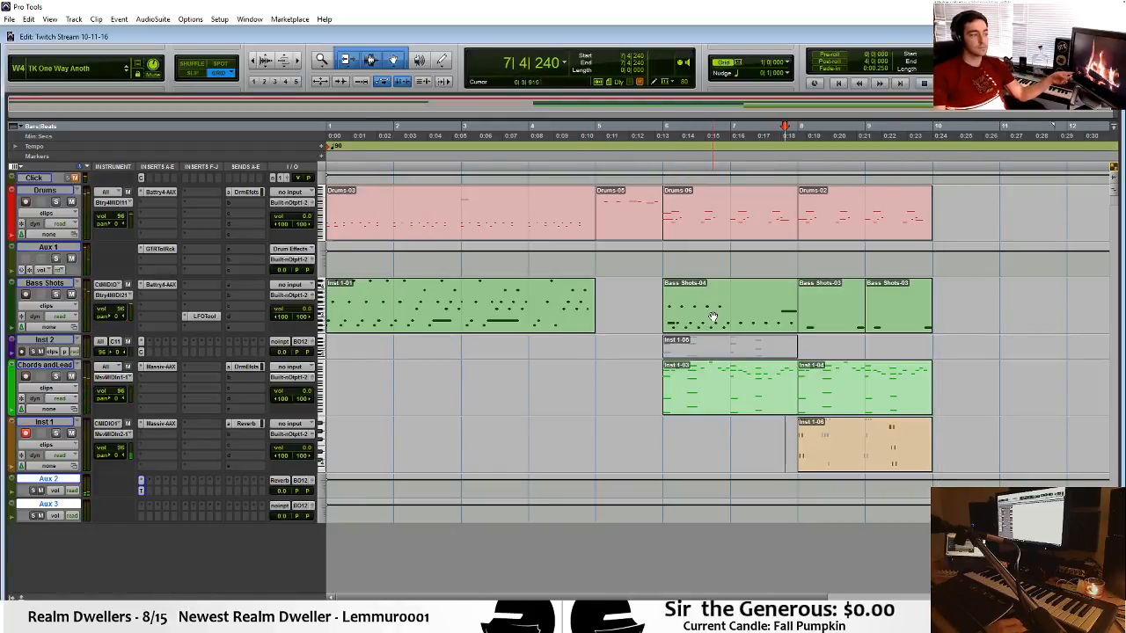
key("Return")
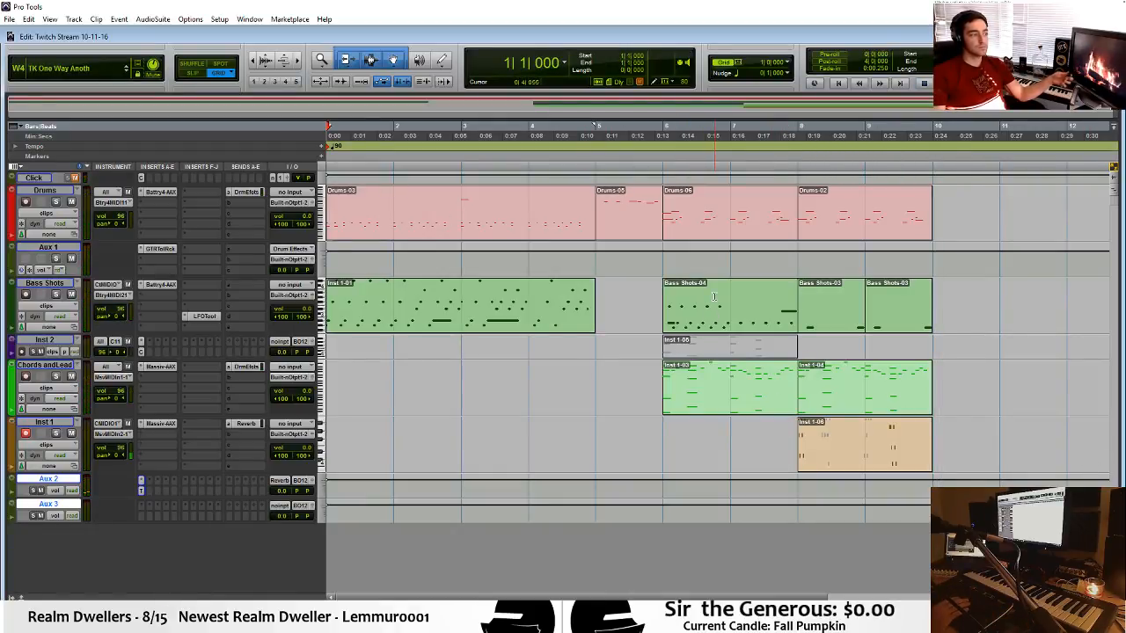
key("space")
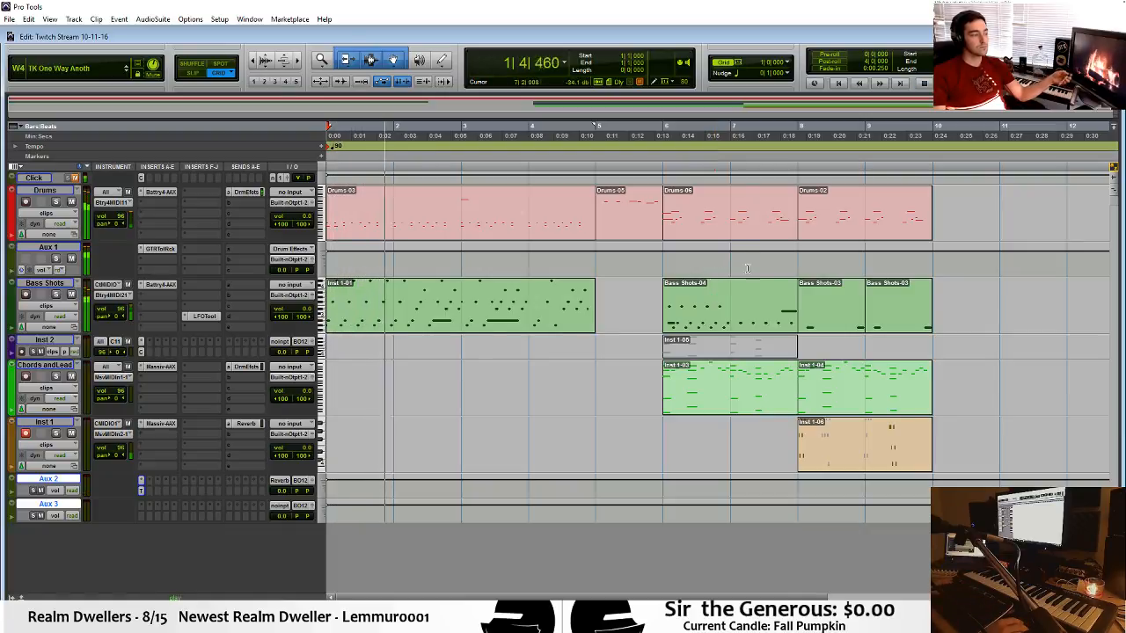
key("space")
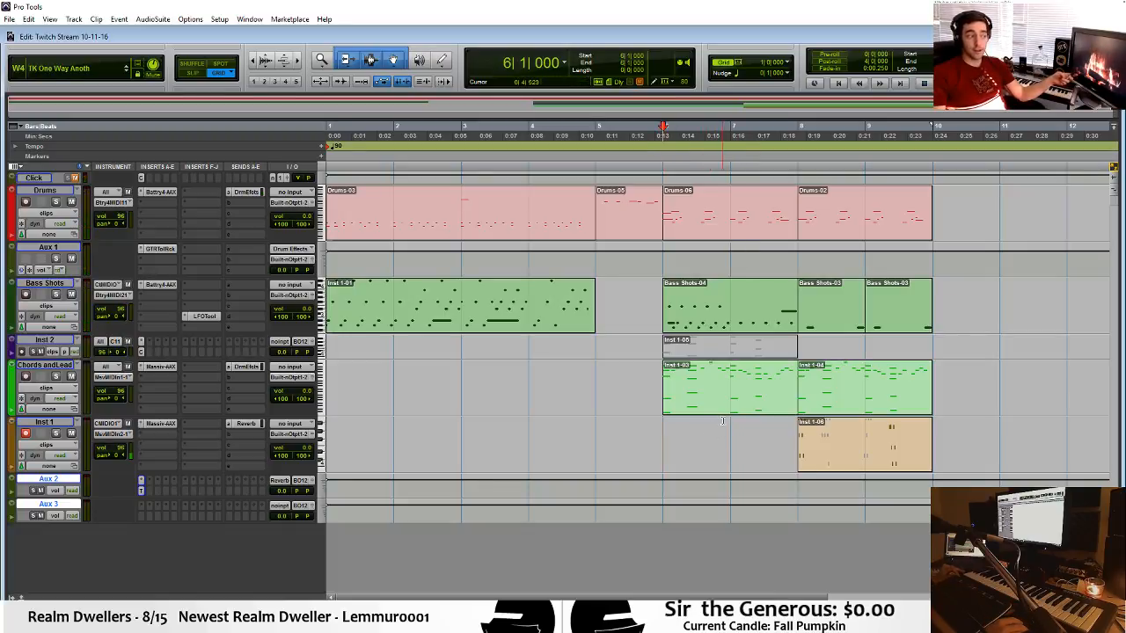
key("space")
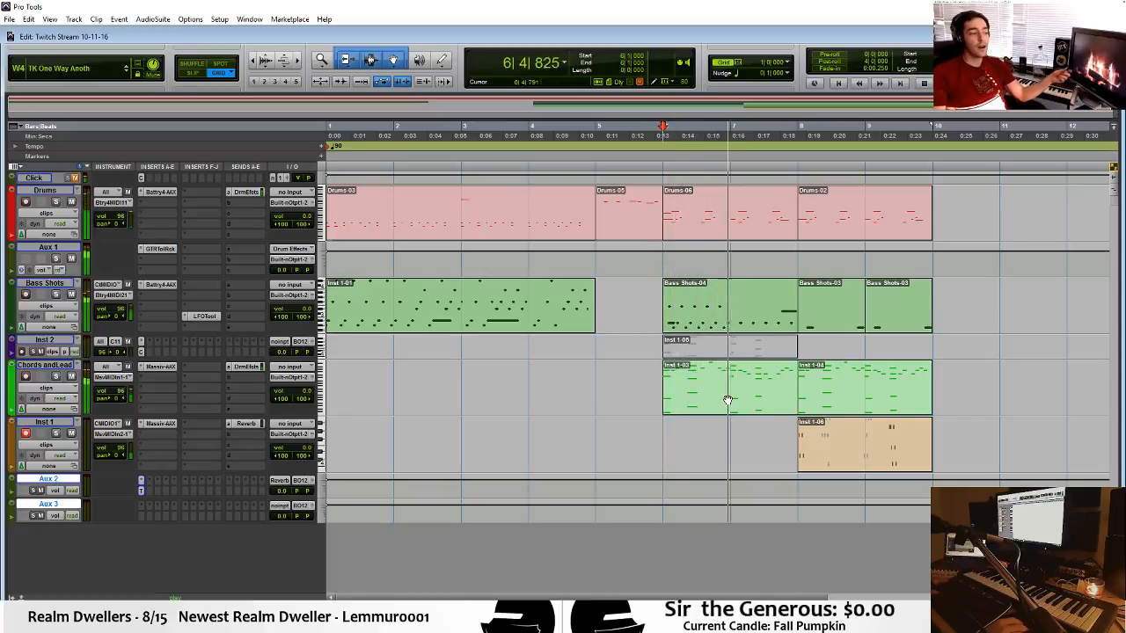
key("space")
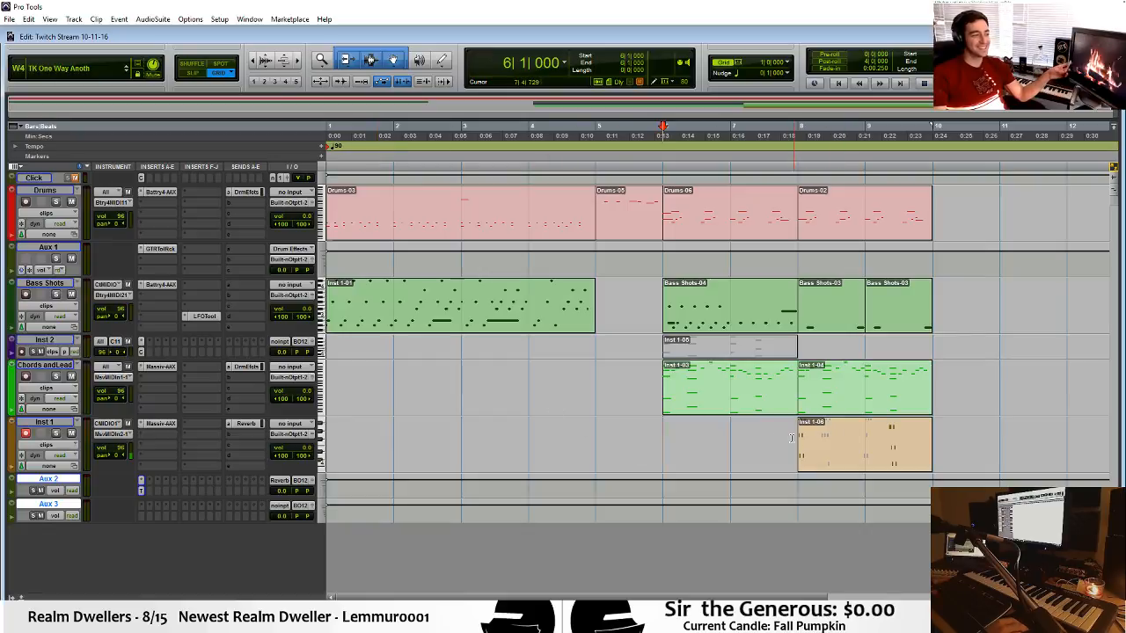
key("space")
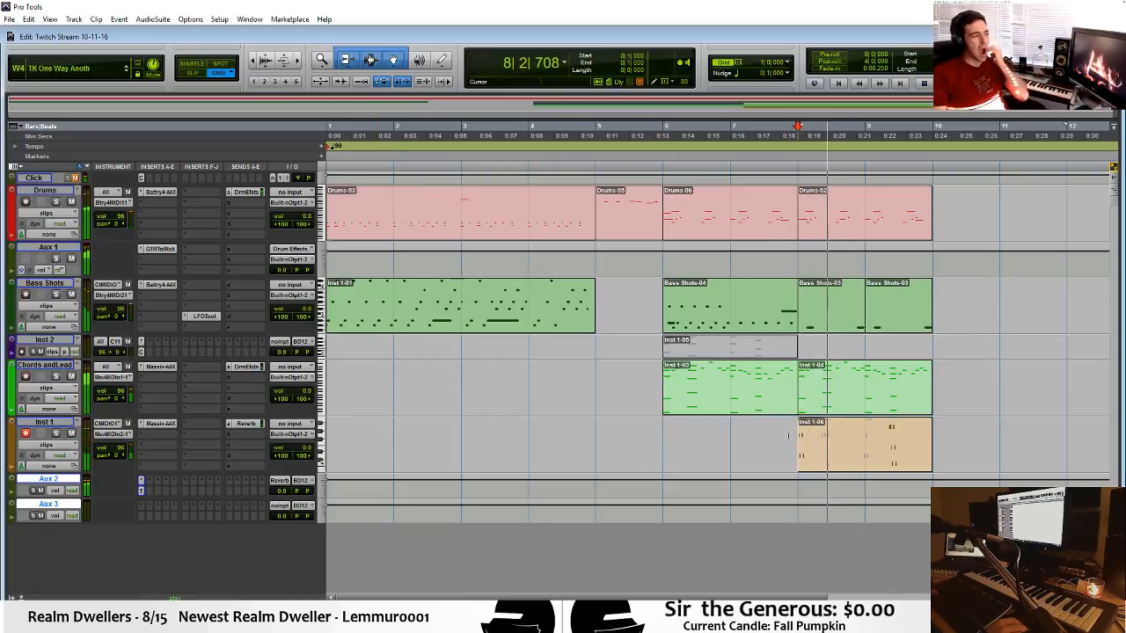
key("space")
Create one stereo Aux Input track directly below Drums and name it Para Drum.
left_click(38, 197)
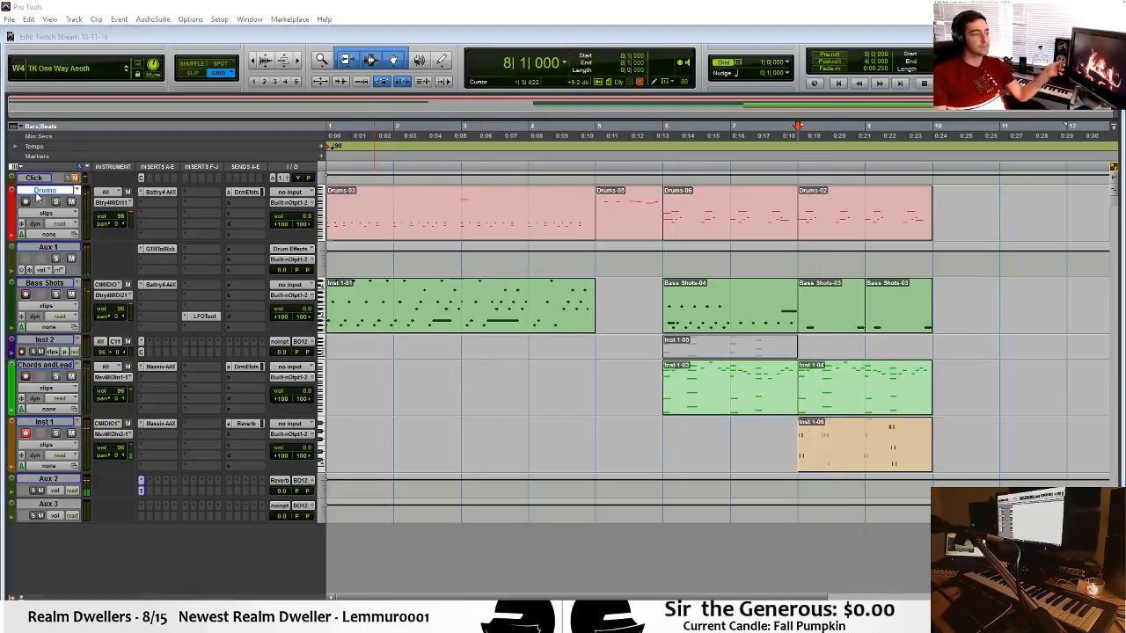
key("ctrl+shift+n")
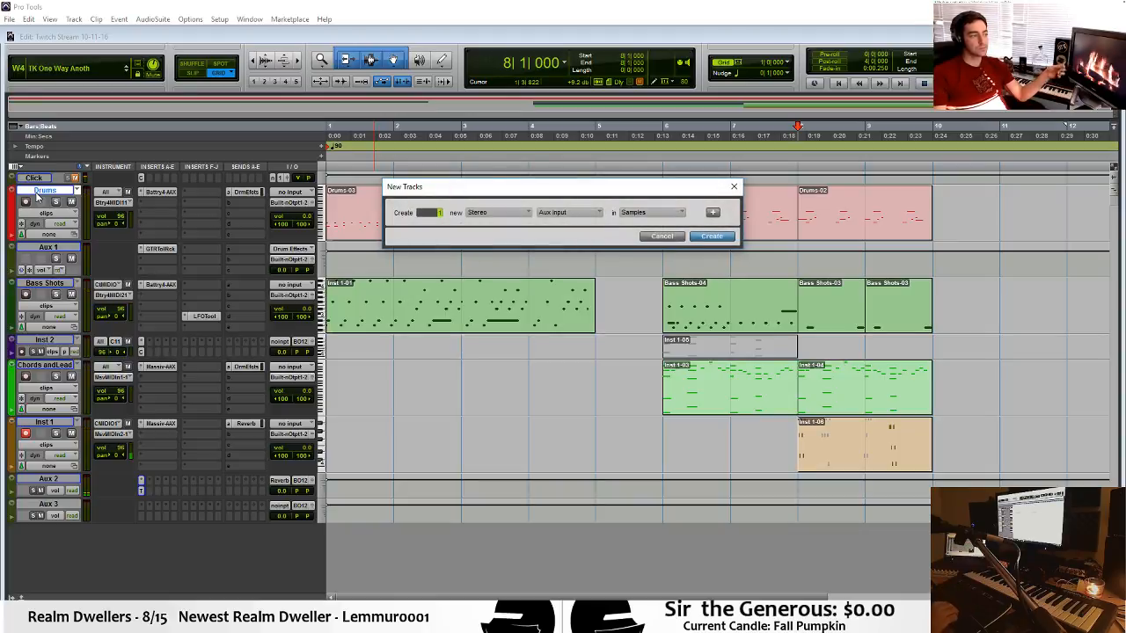
key("Return")
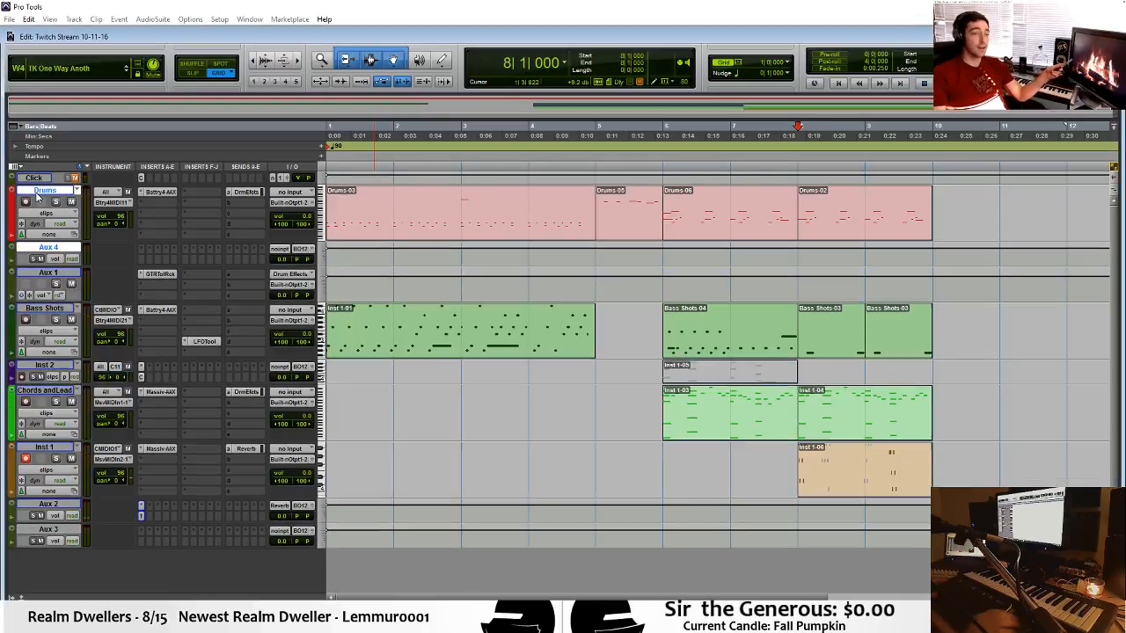
double_click(39, 248)
type("Drum")
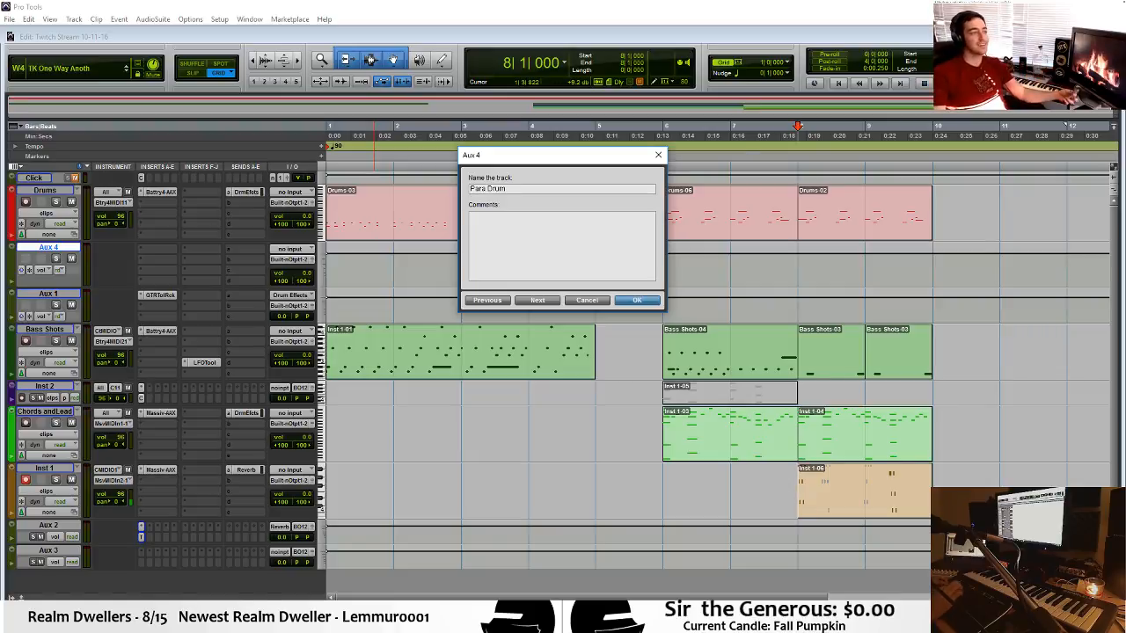
key("Return")
Set the Para Drum track's input to the stereo Drum Para bus.
left_click(290, 249)
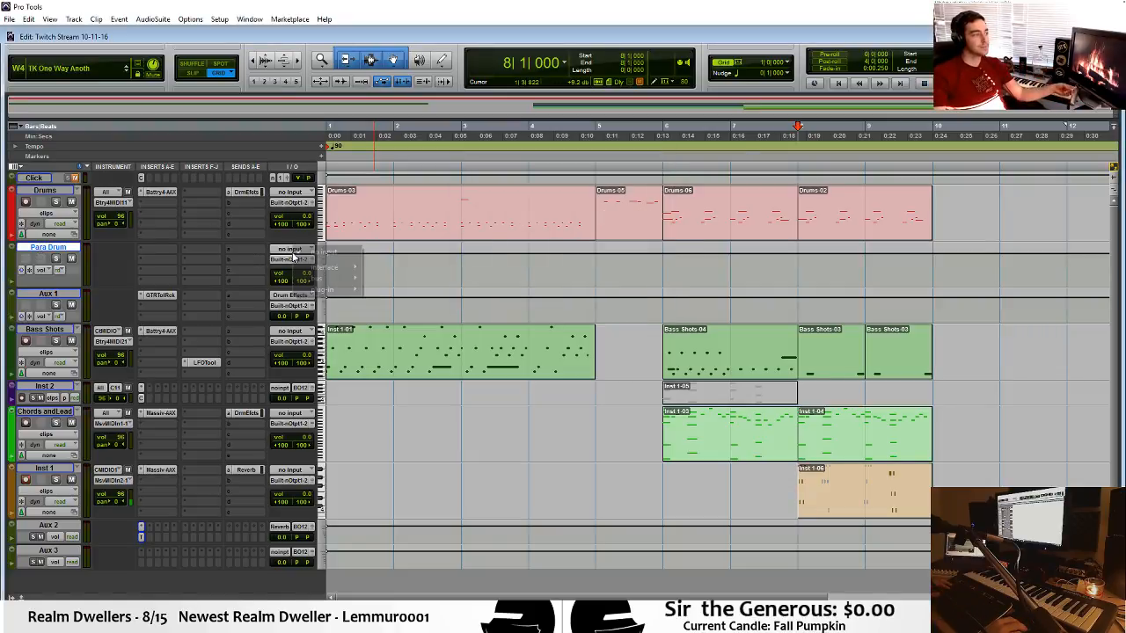
mouse_move(310, 278)
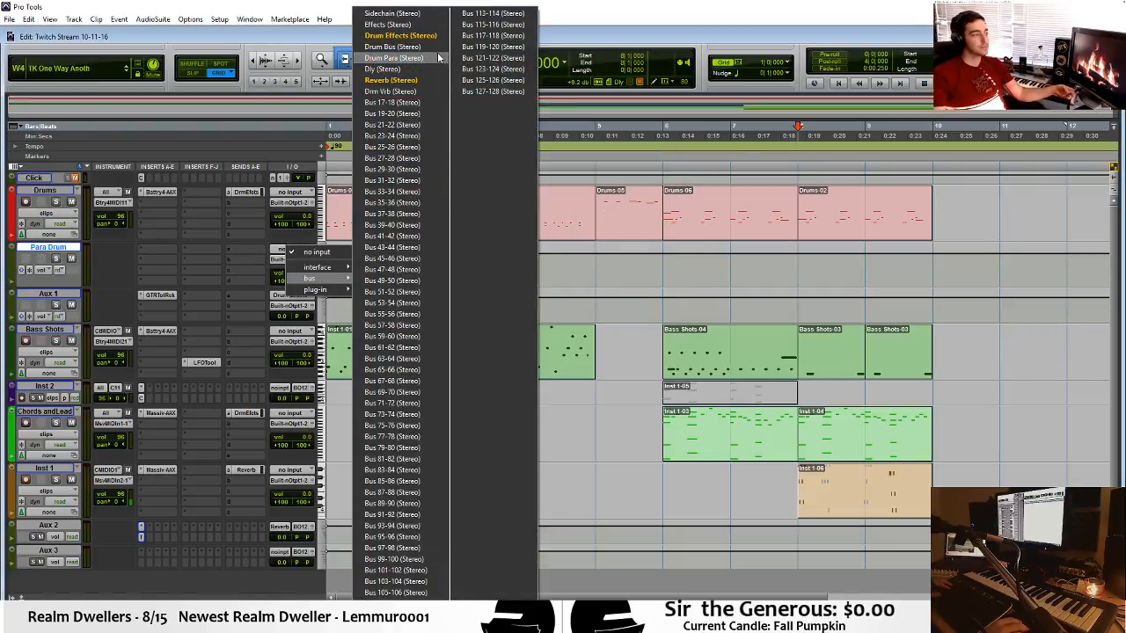
left_click(393, 57)
Add a send on Drums to the stereo Drum Para bus and set its level to 0.0 dB.
left_click(249, 205)
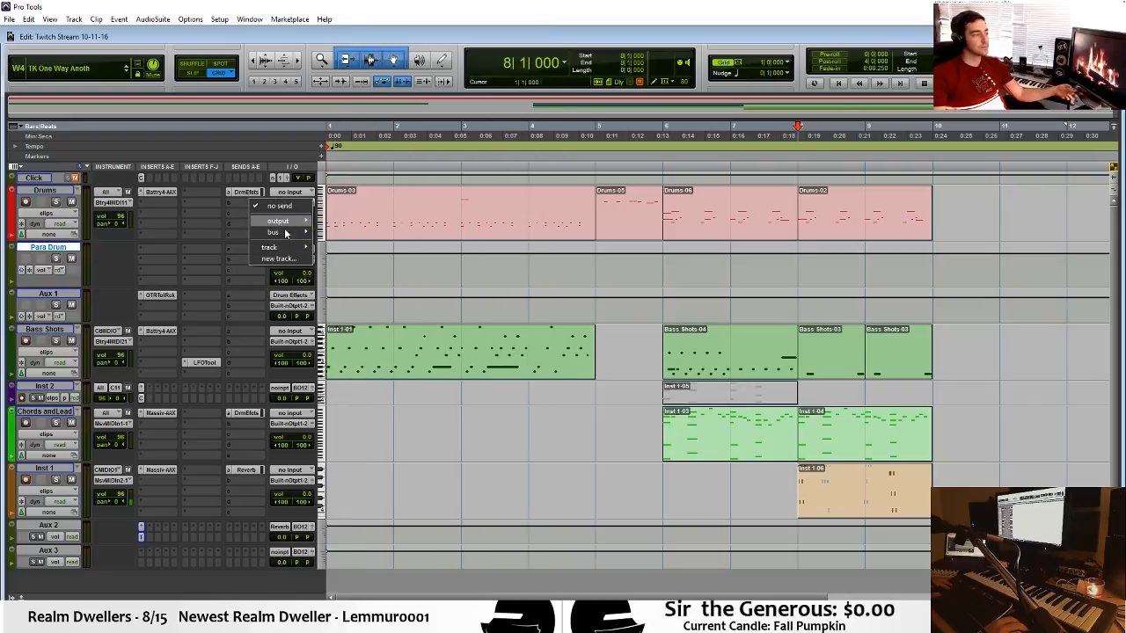
mouse_move(279, 232)
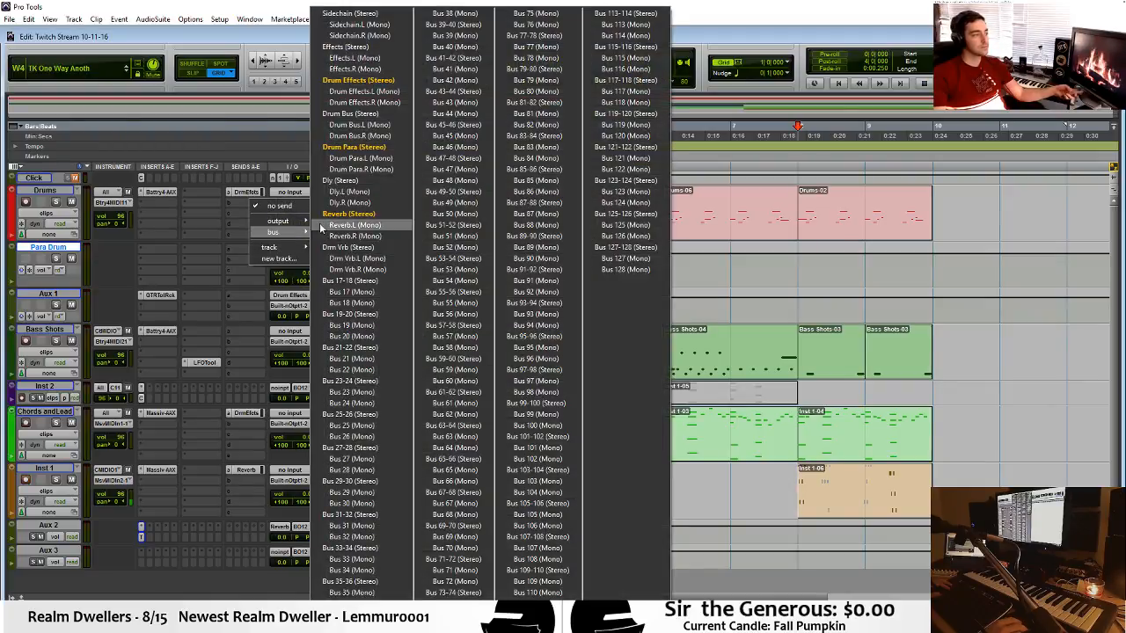
left_click(369, 147)
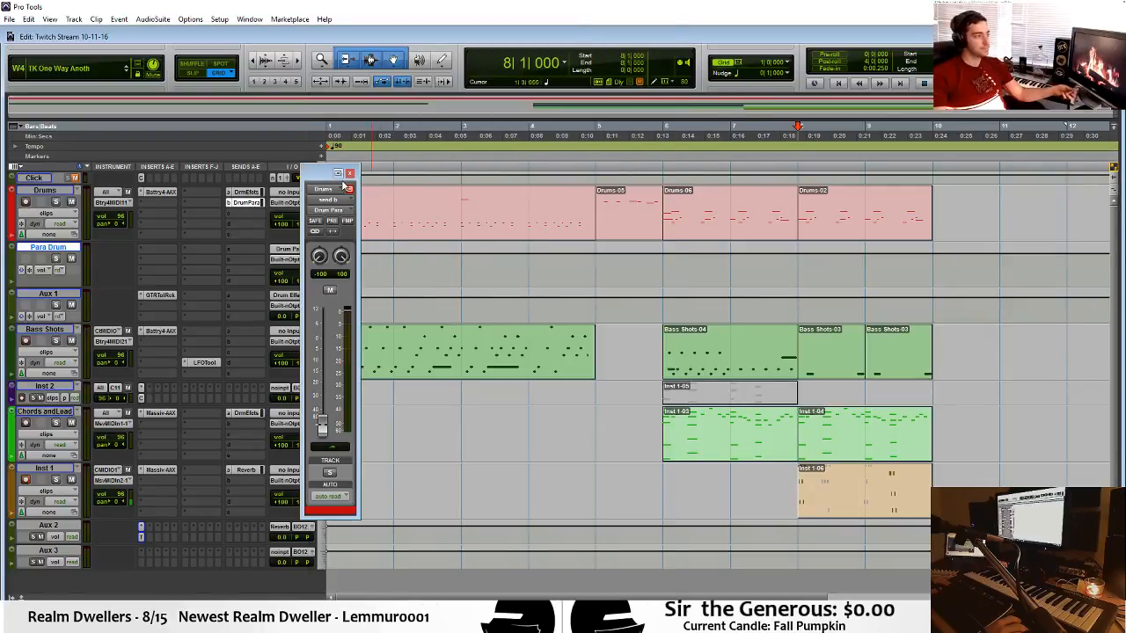
left_click_drag(343, 183, 392, 148)
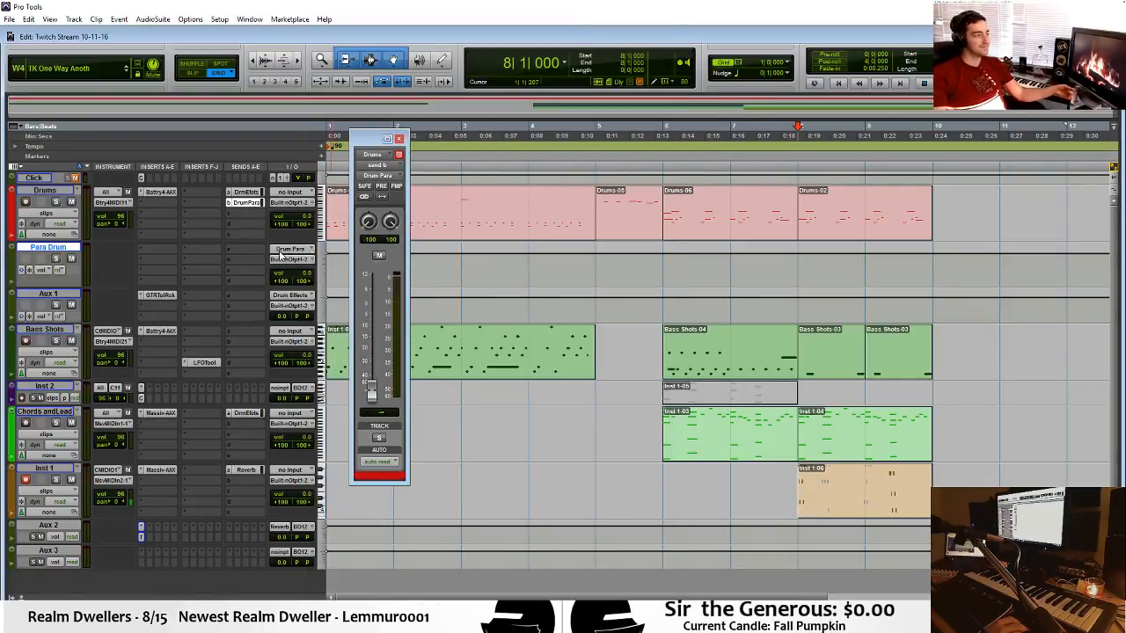
left_click(370, 391, "alt")
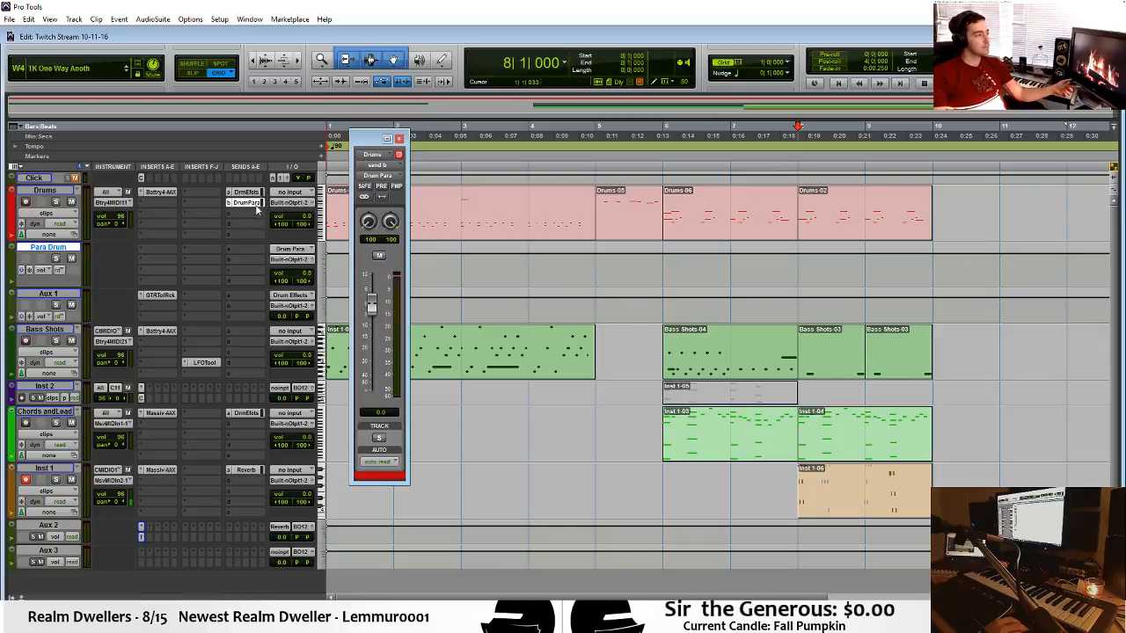
Colour the Para Drum track dark red and insert the multichannel Virtual Mix Rack plug-in on its first insert slot.
double_click(14, 261)
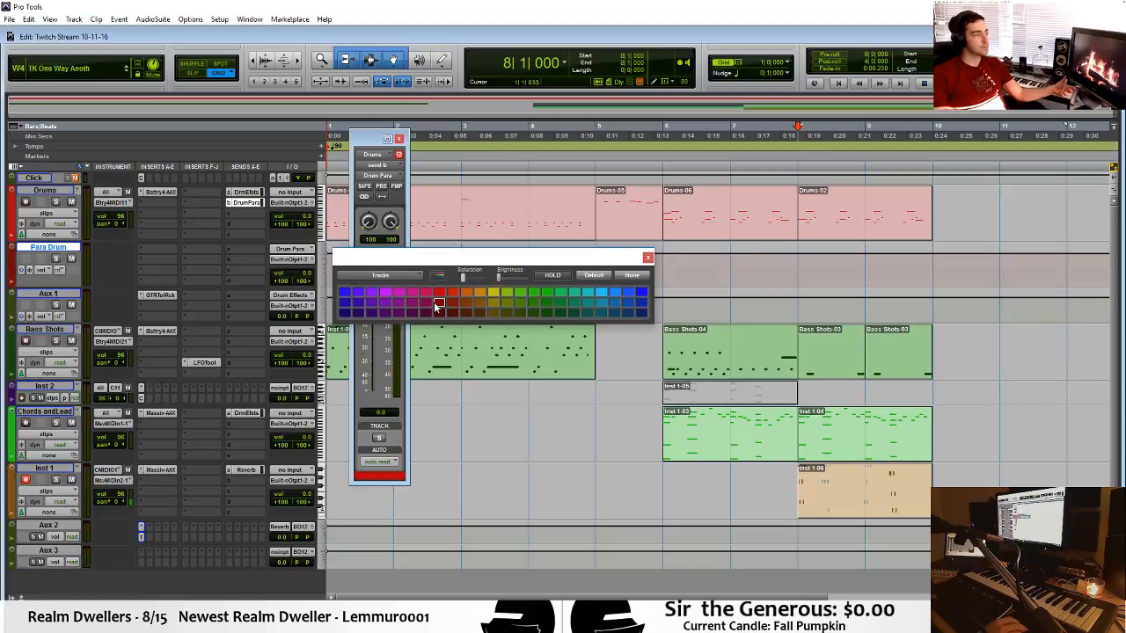
left_click(648, 257)
left_click(161, 251)
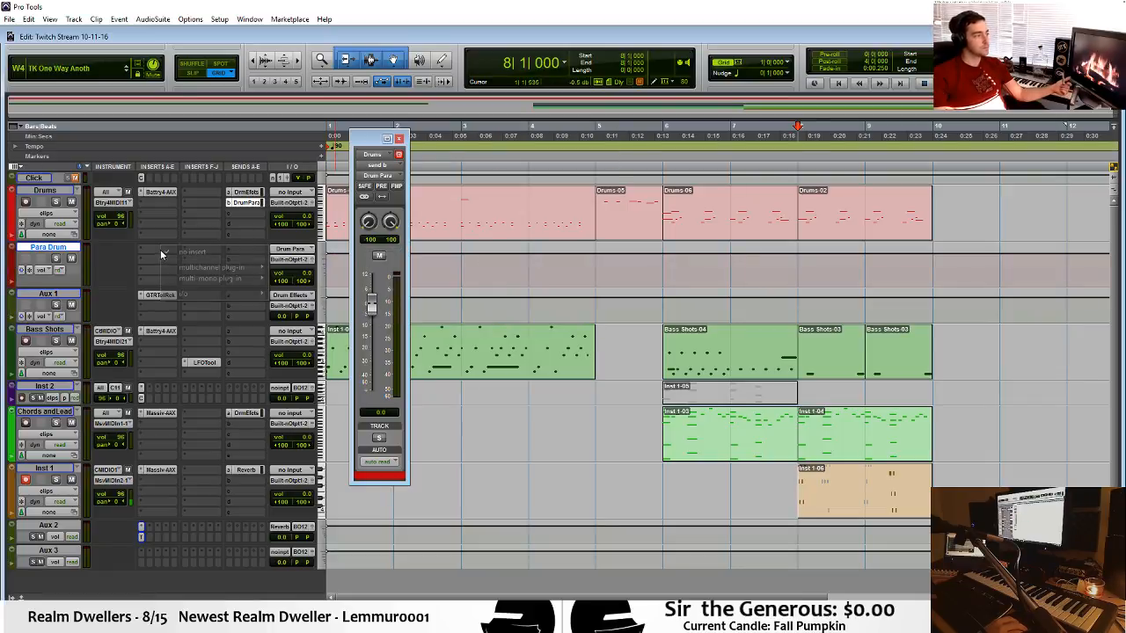
mouse_move(228, 266)
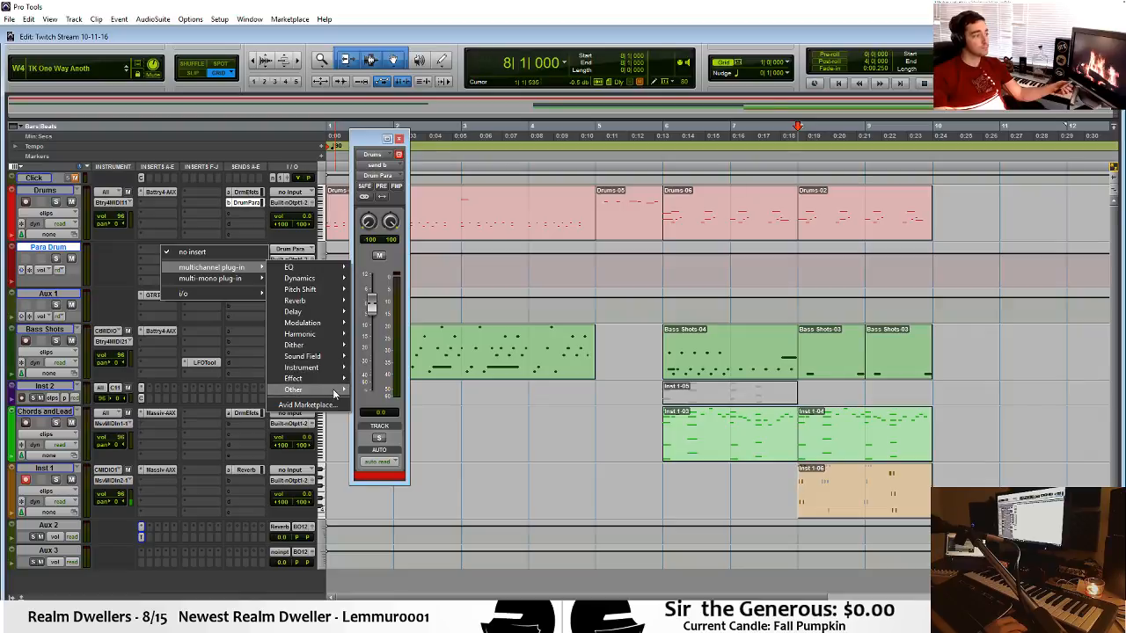
mouse_move(341, 280)
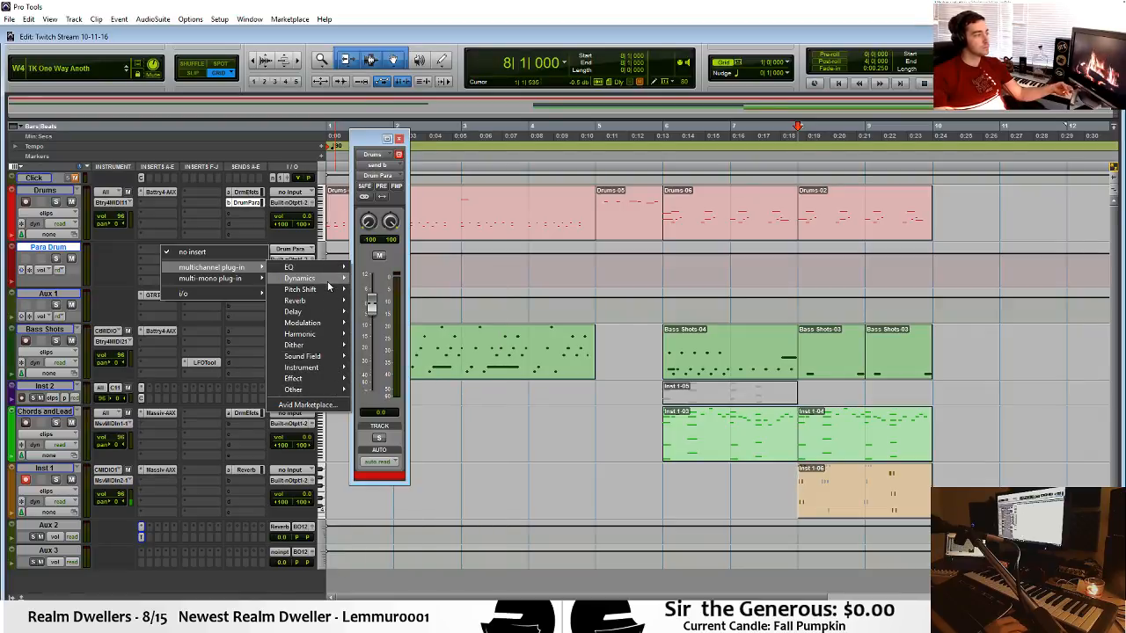
left_click(434, 568)
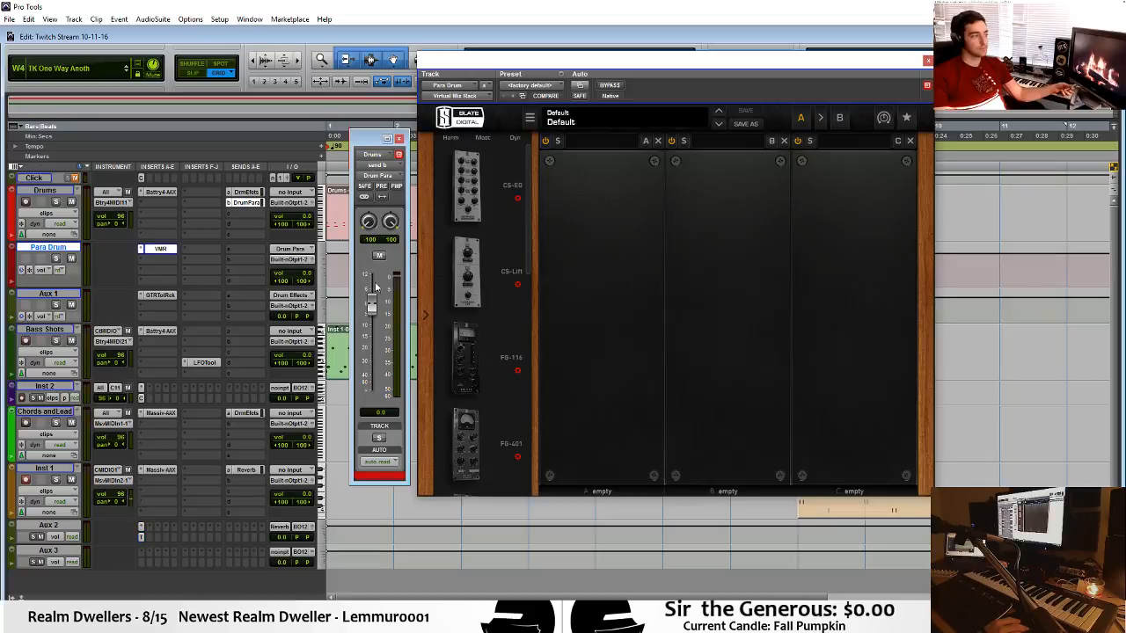
Load The Monster compressor module into the first slot of Para Drum's Virtual Mix Rack.
left_click_drag(527, 193, 533, 472)
scroll(493, 352, "up", 1)
left_click_drag(465, 303, 602, 317)
left_click_drag(658, 65, 711, 68)
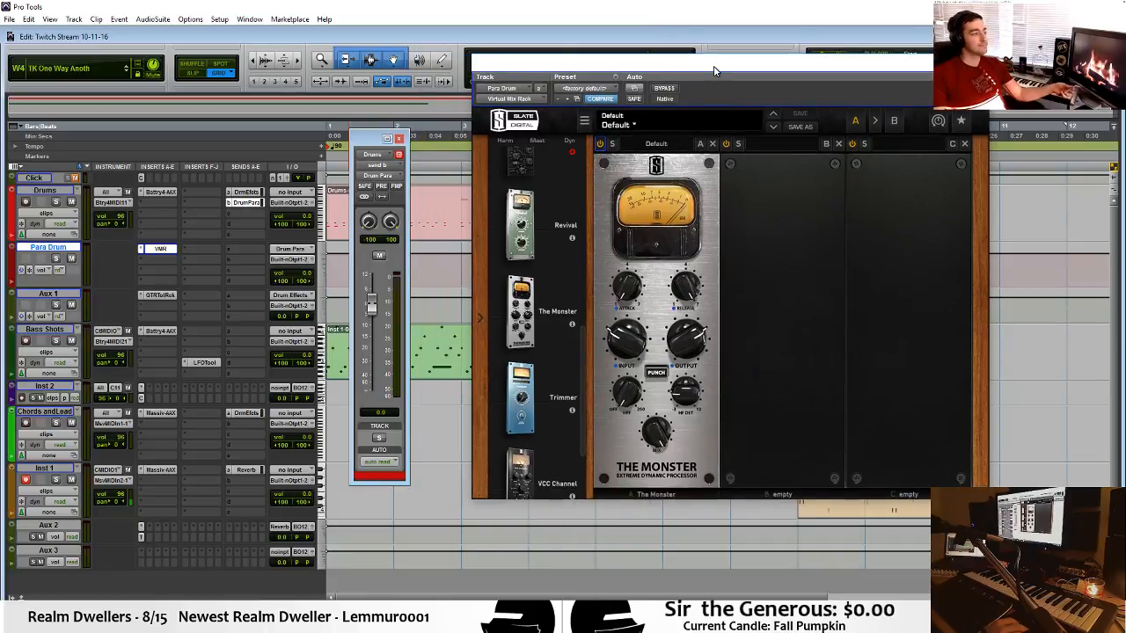
Solo the Drums and Para Drum tracks, keeping the Virtual Mix Rack window open.
left_click(56, 203)
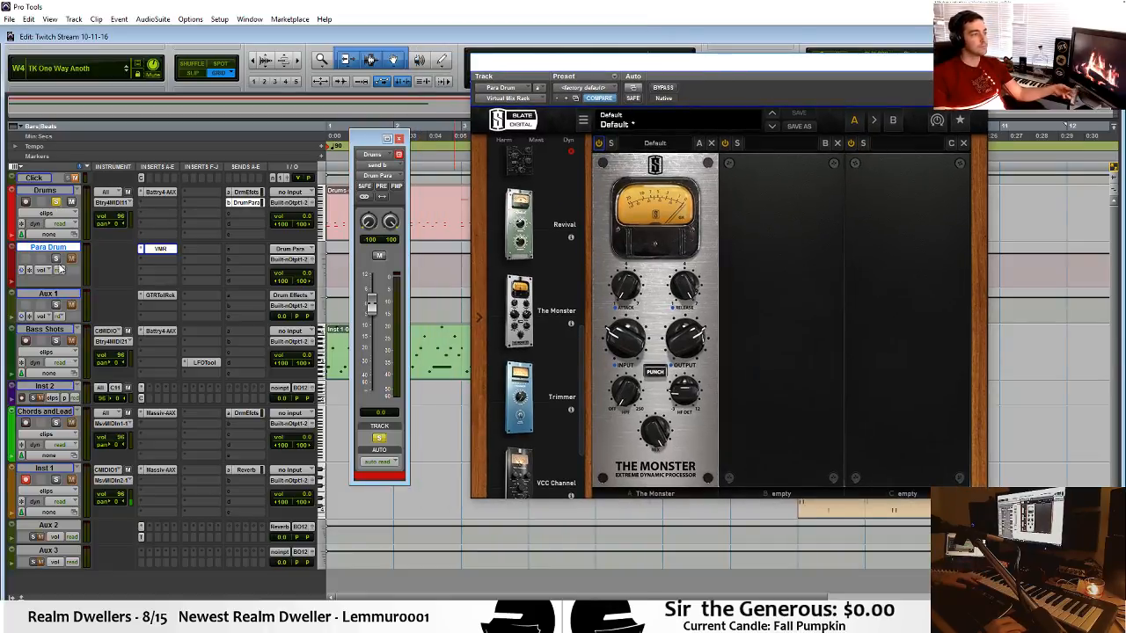
left_click(57, 258)
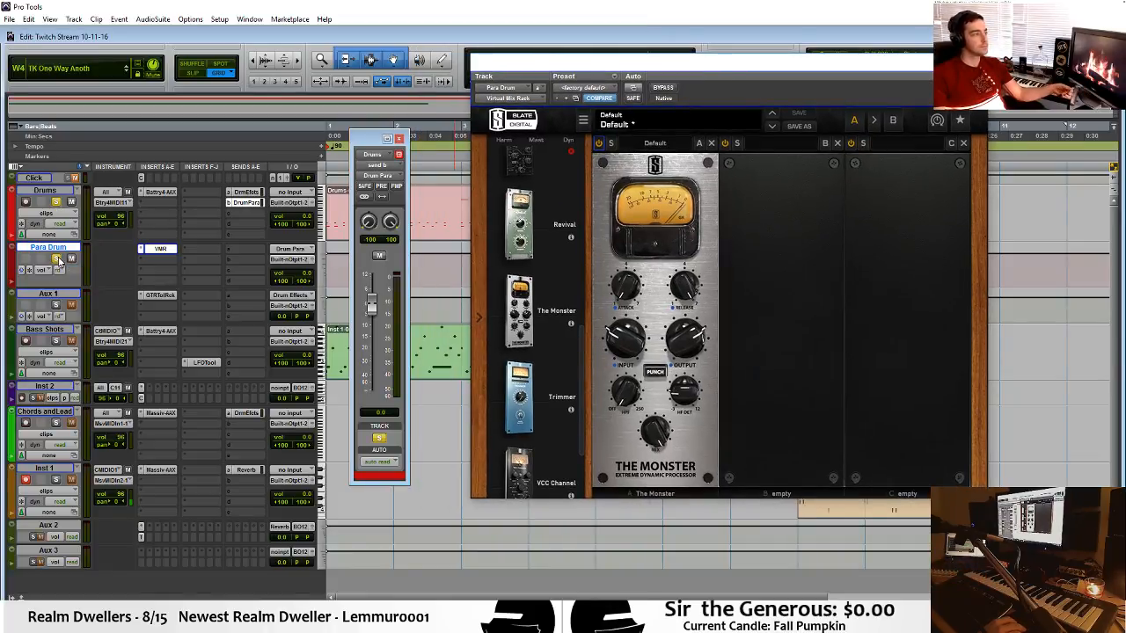
left_click_drag(678, 58, 738, 136)
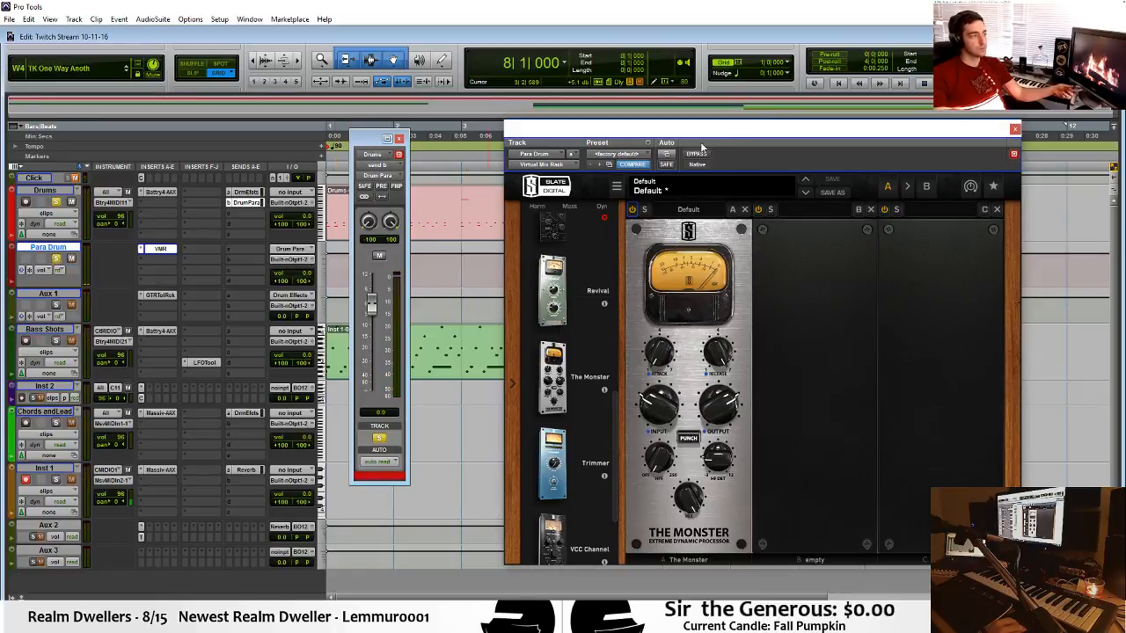
Load the Drum Group Smasher preset in The Monster module.
left_click_drag(764, 121, 721, 113)
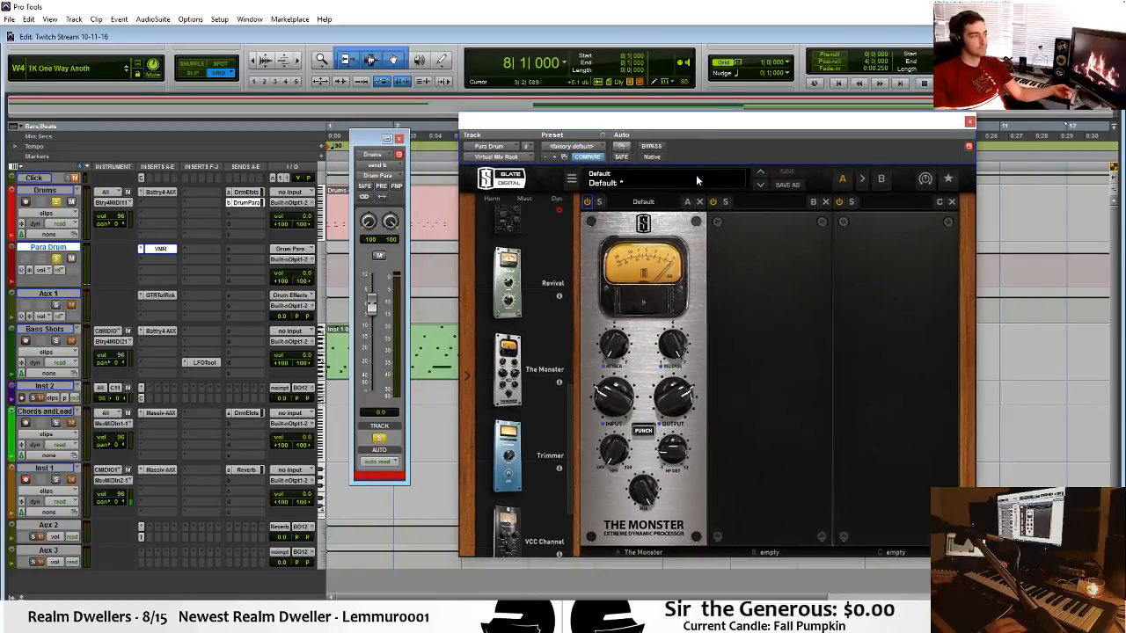
left_click(645, 201)
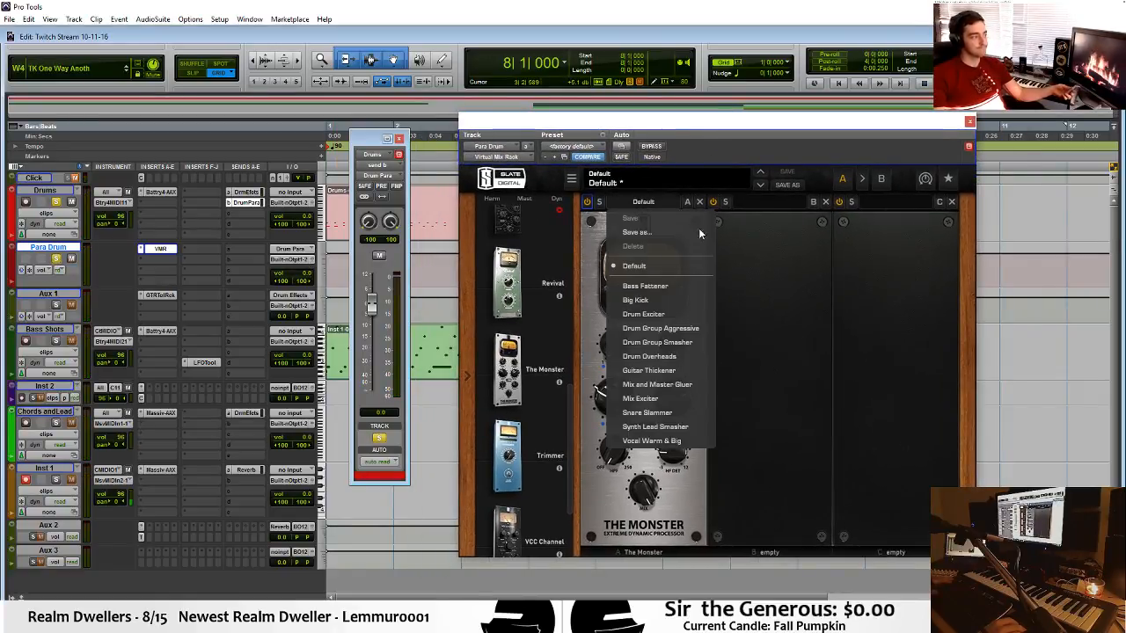
left_click(696, 341)
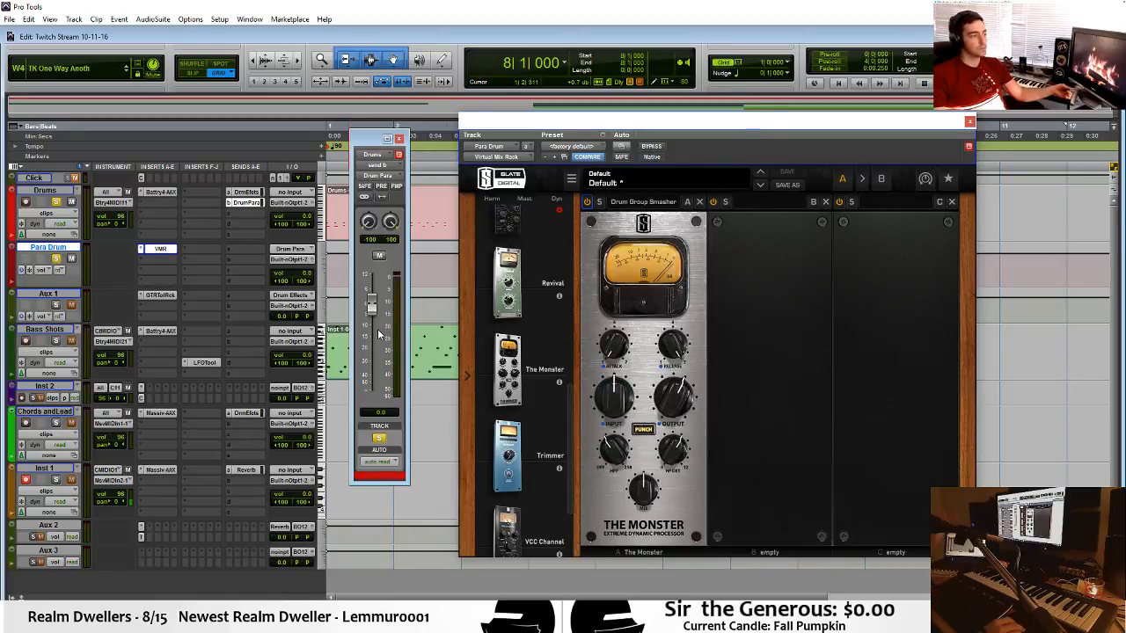
Pull the Drums send to Drum Para fully down, play the bar 6 section, and raise the send to about +0.4 dB.
left_click_drag(379, 333, 378, 409)
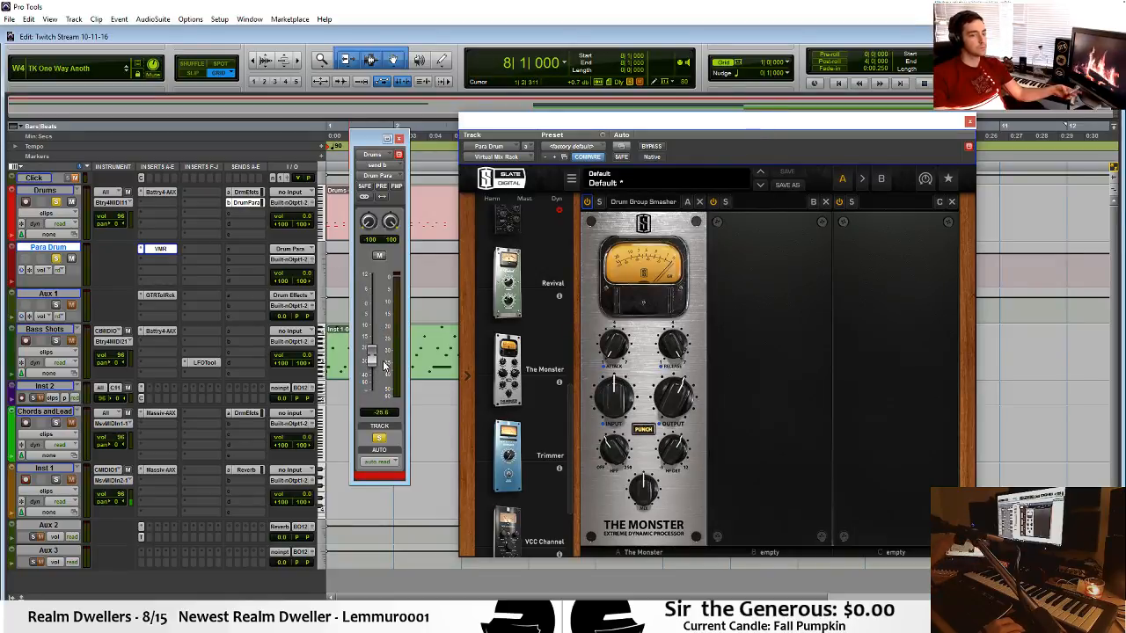
left_click_drag(384, 366, 383, 406)
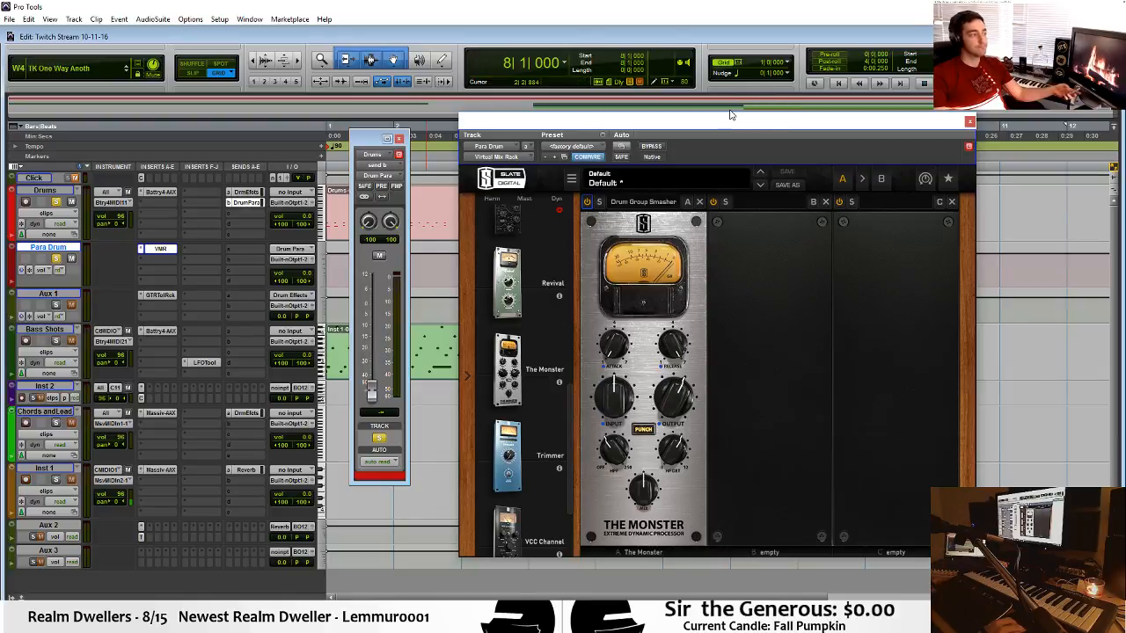
left_click_drag(736, 124, 735, 181)
left_click(712, 223)
key("space")
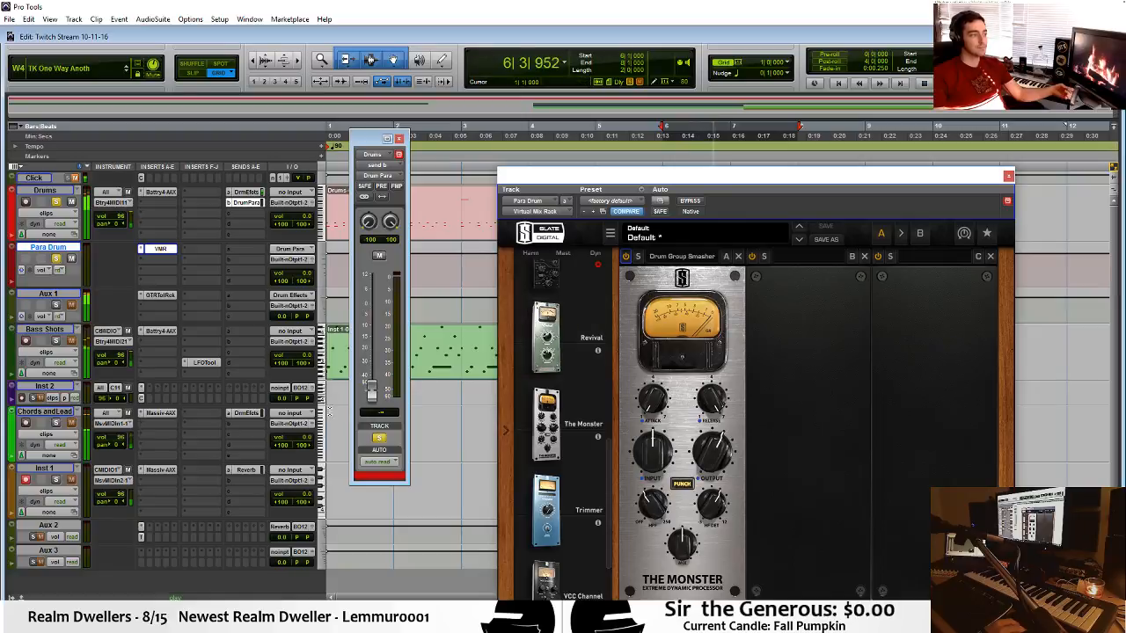
left_click_drag(375, 389, 394, 303)
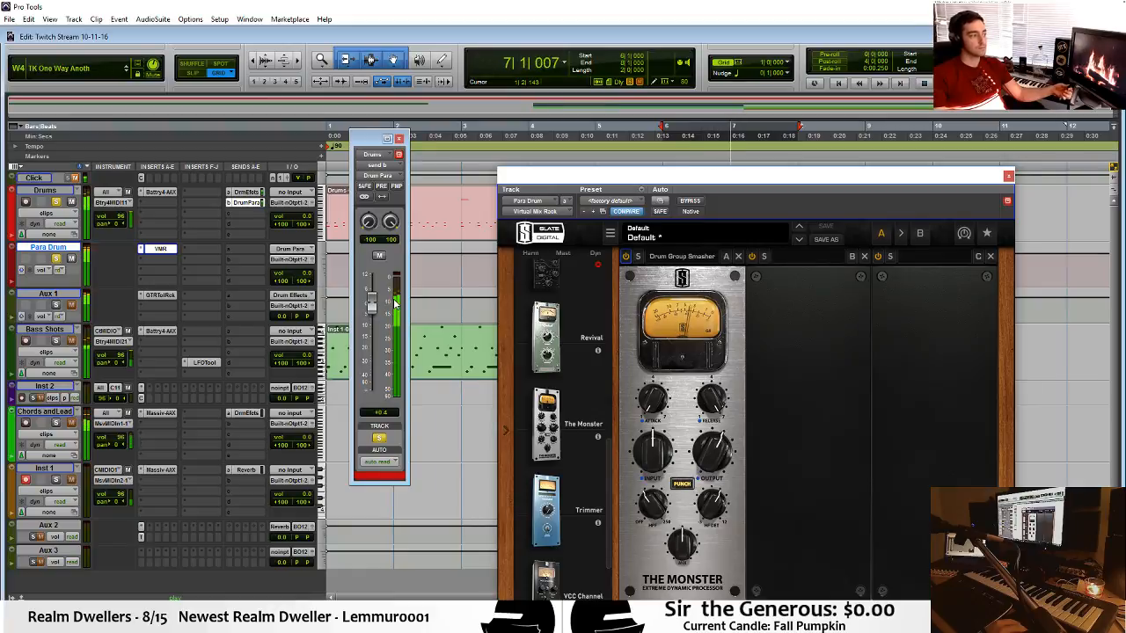
Place a VCC Channel module ahead of The Monster in the rack and adjust its input level.
left_click_drag(727, 173, 728, 131)
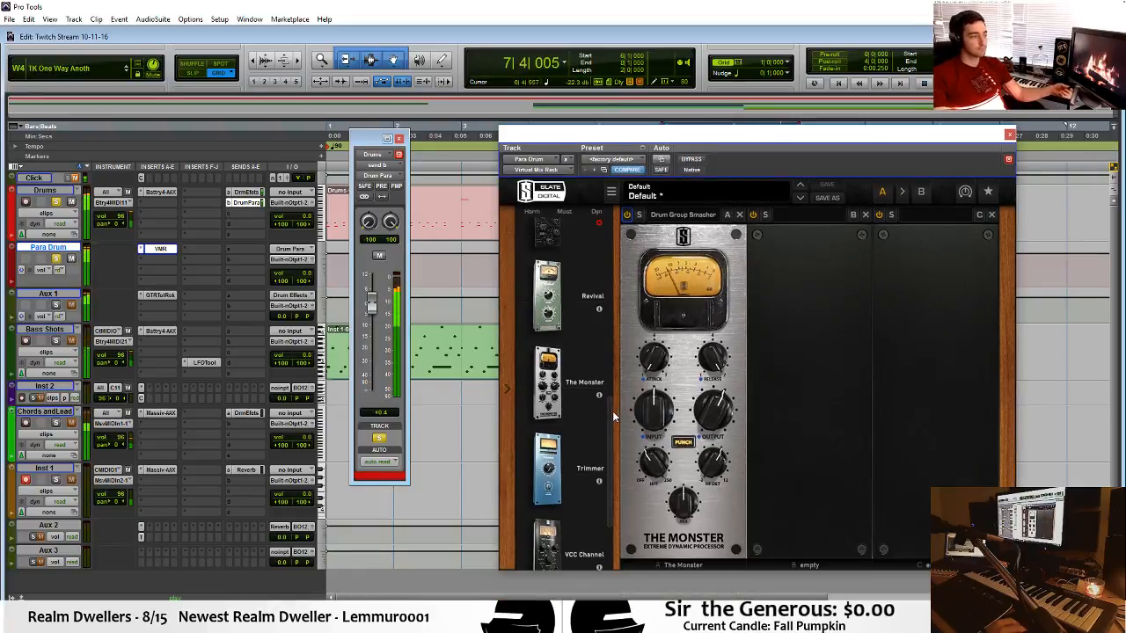
scroll(610, 440, "down", 2)
left_click_drag(552, 447, 680, 434)
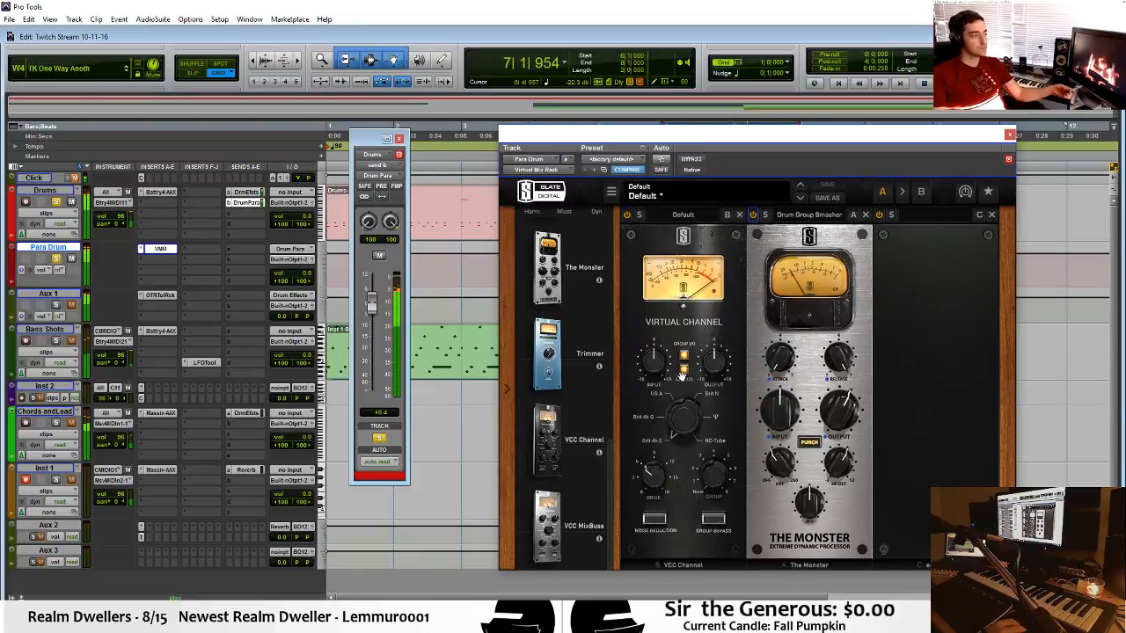
left_click_drag(657, 360, 664, 324)
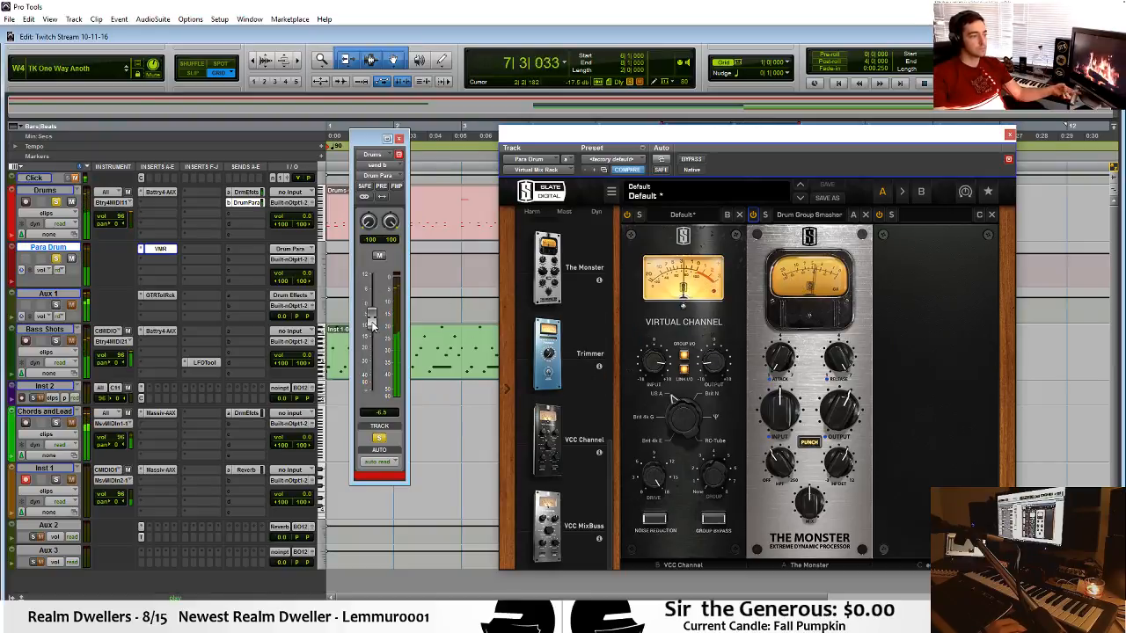
Lower the Drum Para send to about -21.8 dB, turn down The Monster's Mix, and close the Virtual Mix Rack.
mouse_move(376, 337)
left_mouse_down()
mouse_move(380, 391)
mouse_move(387, 345)
left_mouse_up()
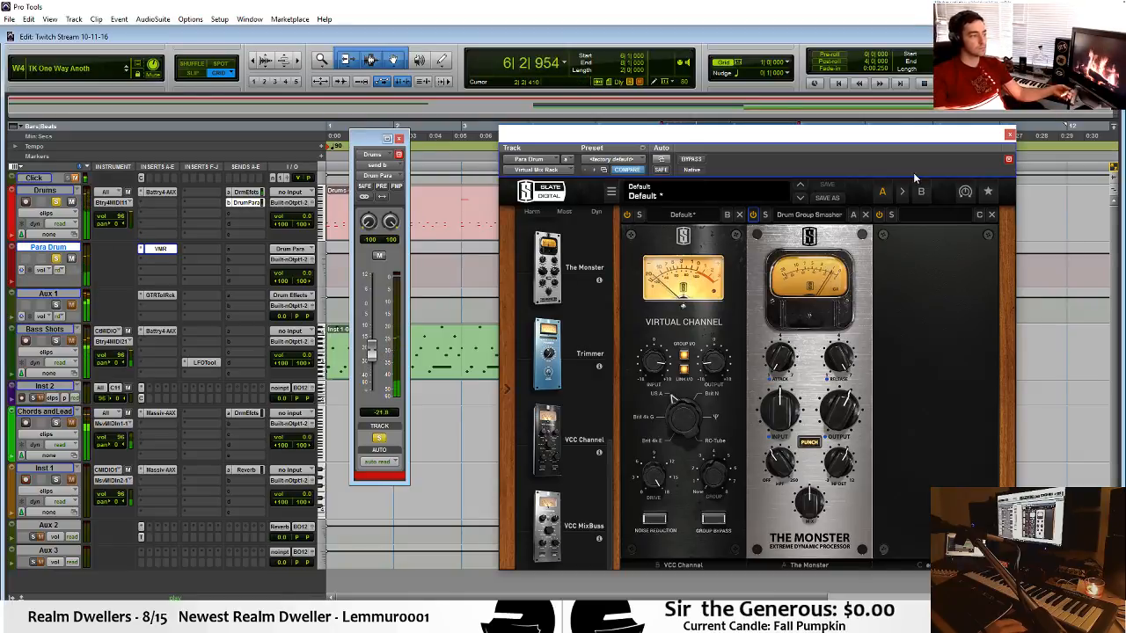
left_click_drag(806, 504, 808, 521)
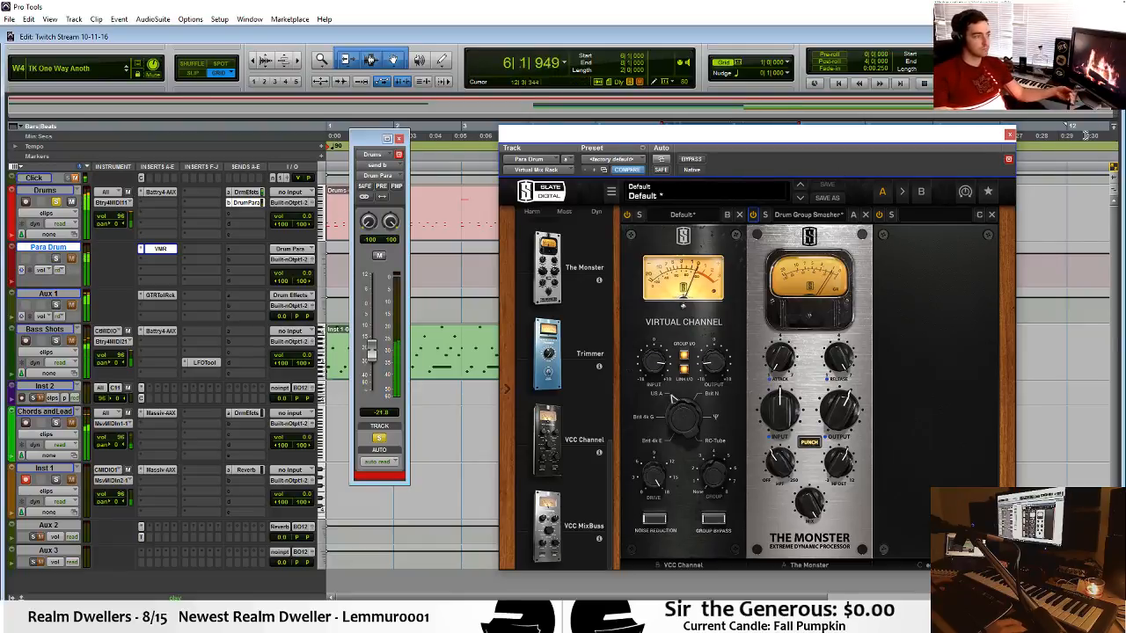
left_click(1009, 133)
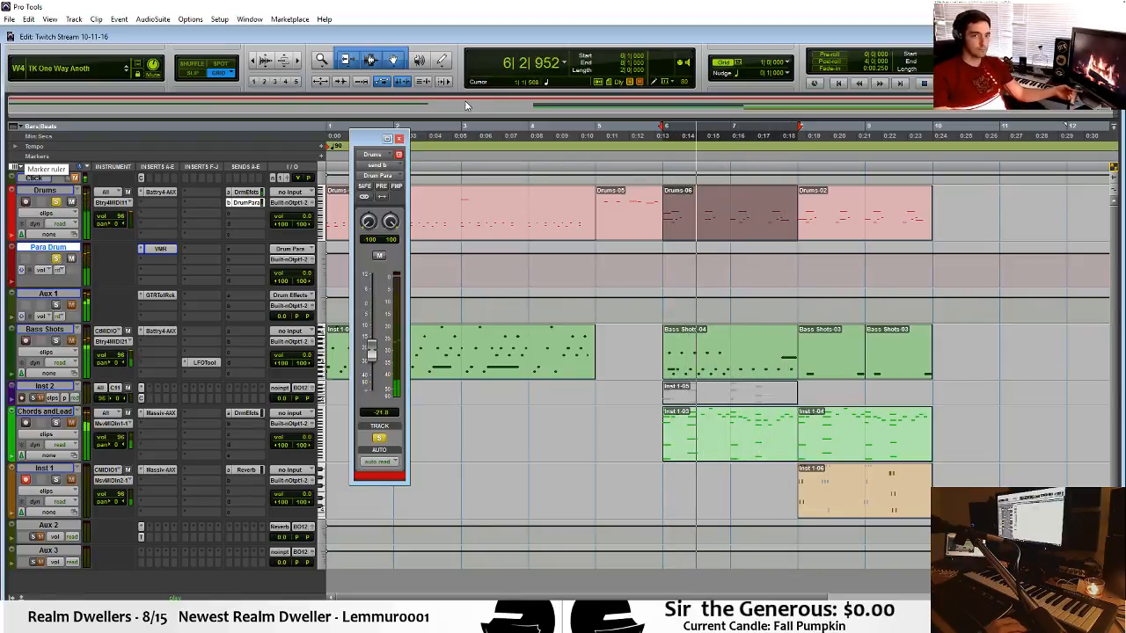
Close the send window, unsolo Drums and Para Drum, and play the full mix from bar 6.
left_click(399, 139)
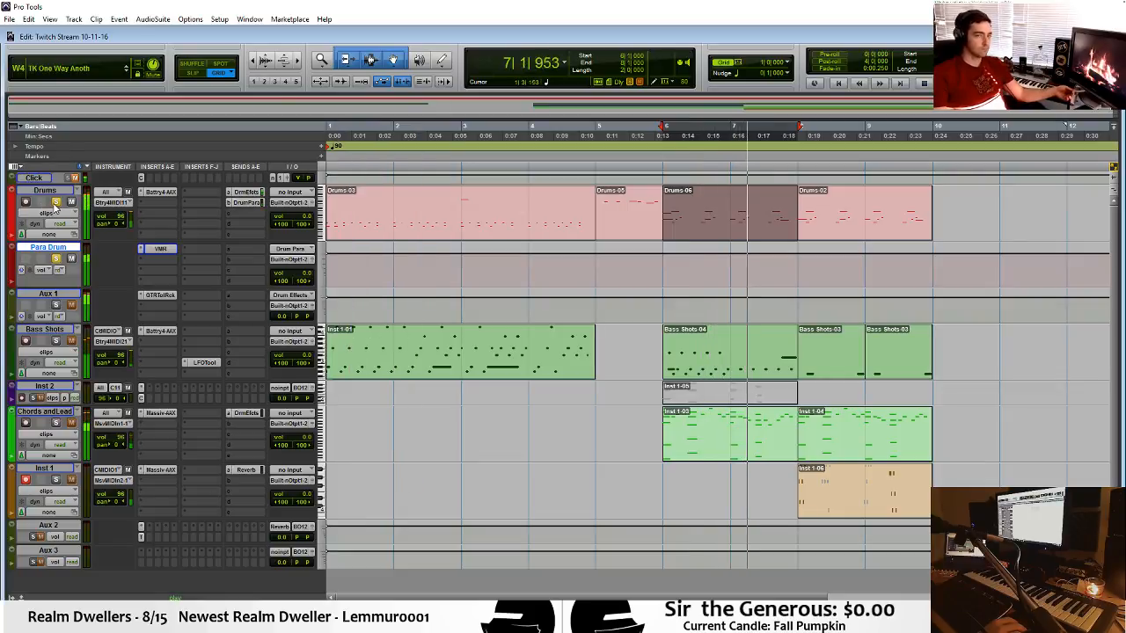
left_click(55, 259)
key("space")
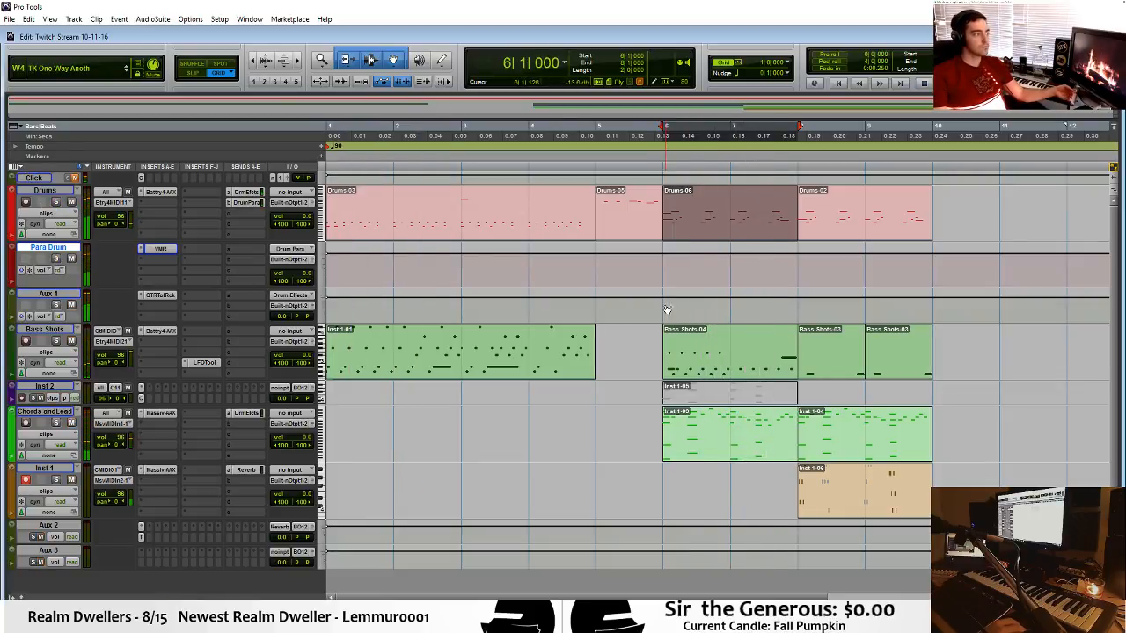
left_click(648, 311)
key("space")
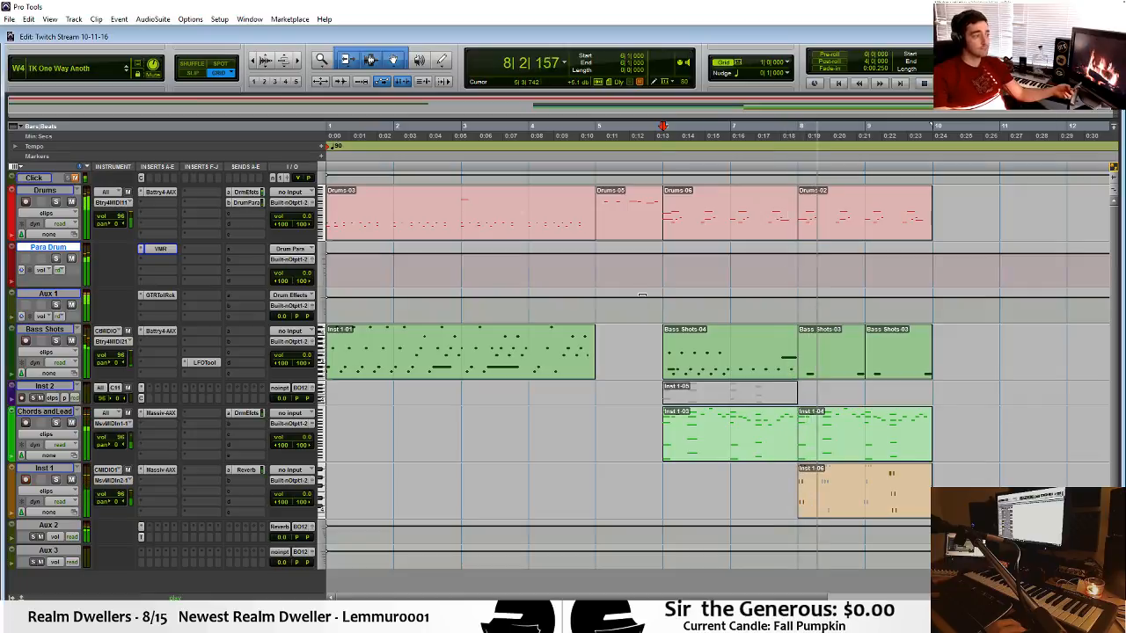
key("space")
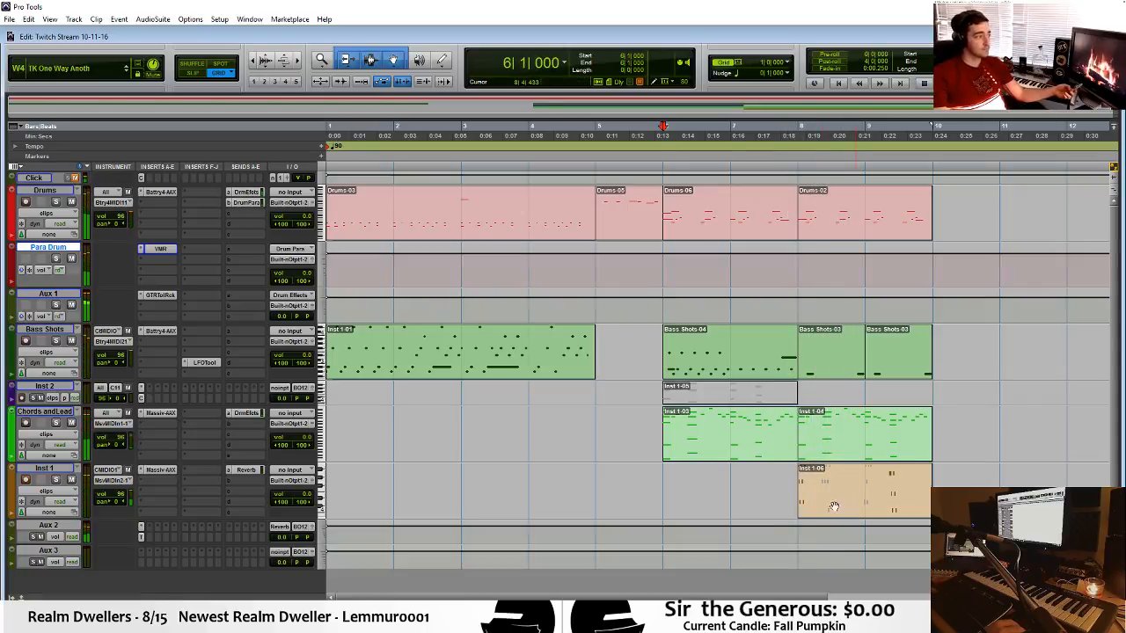
Copy the Inst 1-06 clip to bar 6 on the Inst 1 track and play from bar 6.
left_click_drag(834, 504, 734, 503)
left_click(614, 466)
left_click(636, 472)
key("space")
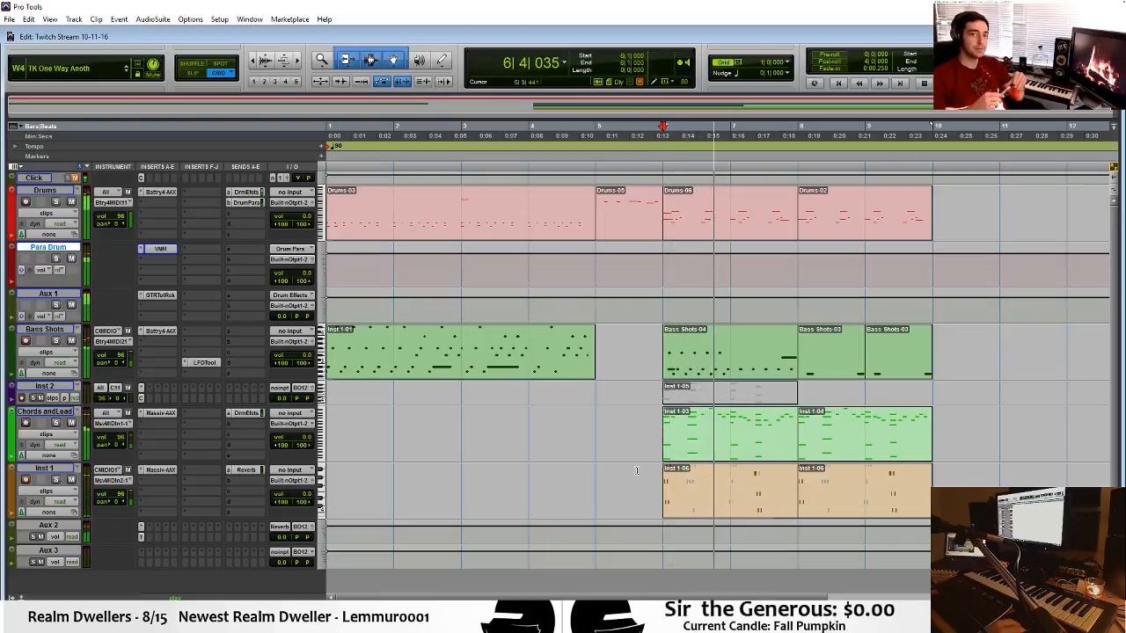
Stop playback, delete the Inst 1-06 copy at bar 6, and briefly play the arrangement.
key("space")
left_click(729, 502)
key("Delete")
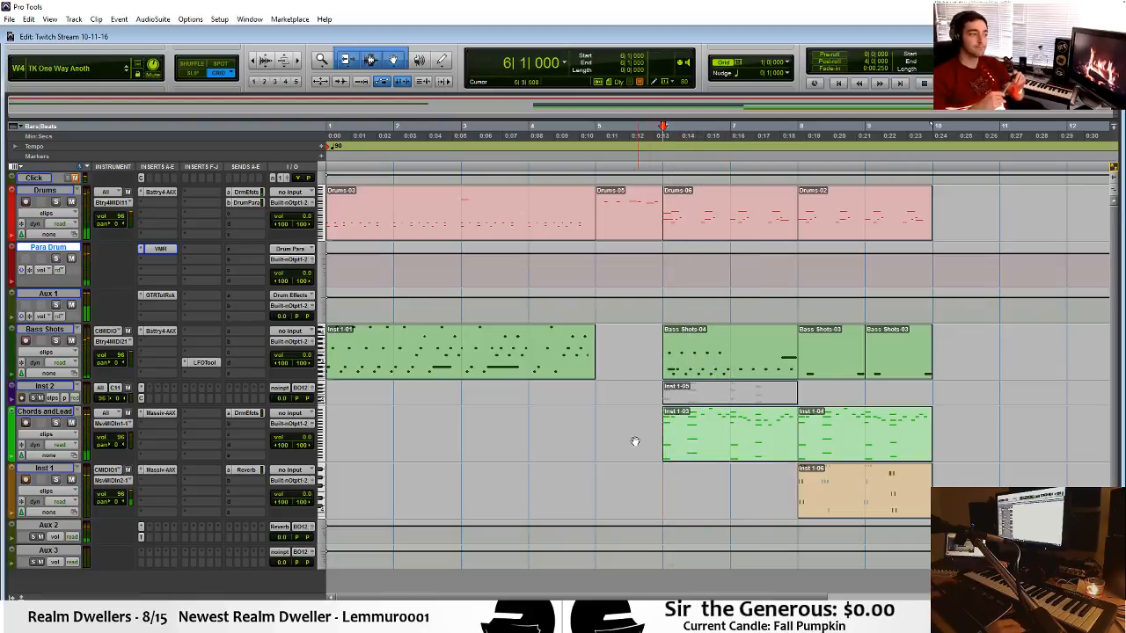
key("space")
key("space")
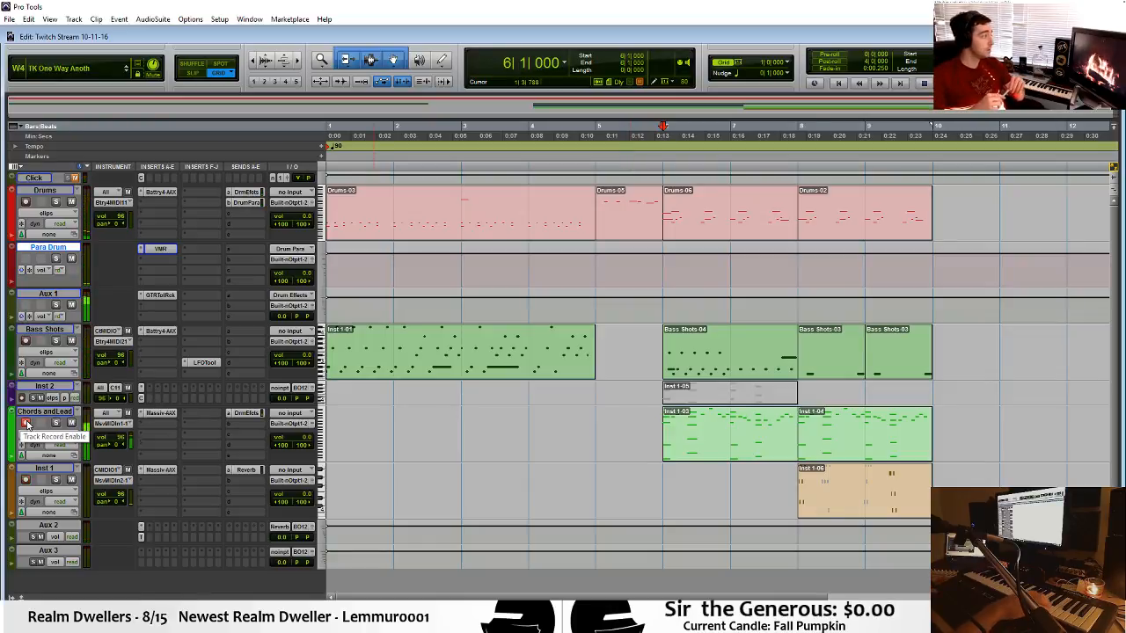
Record-enable the Chords andLead track to try its sound, and switch to OBS.
left_click(27, 424)
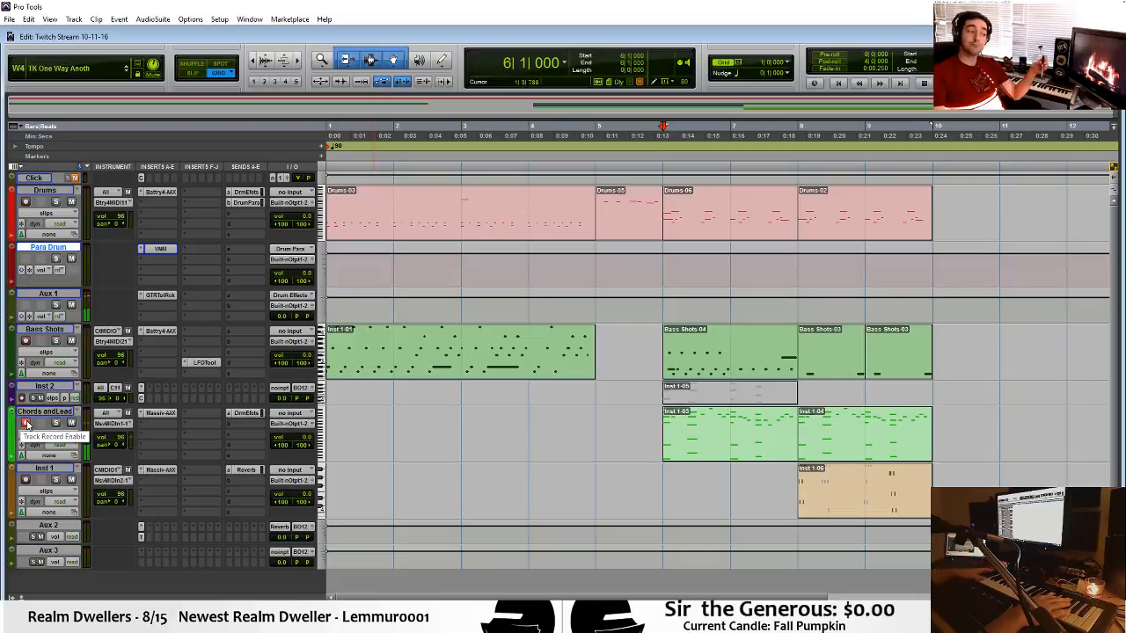
left_click(26, 424)
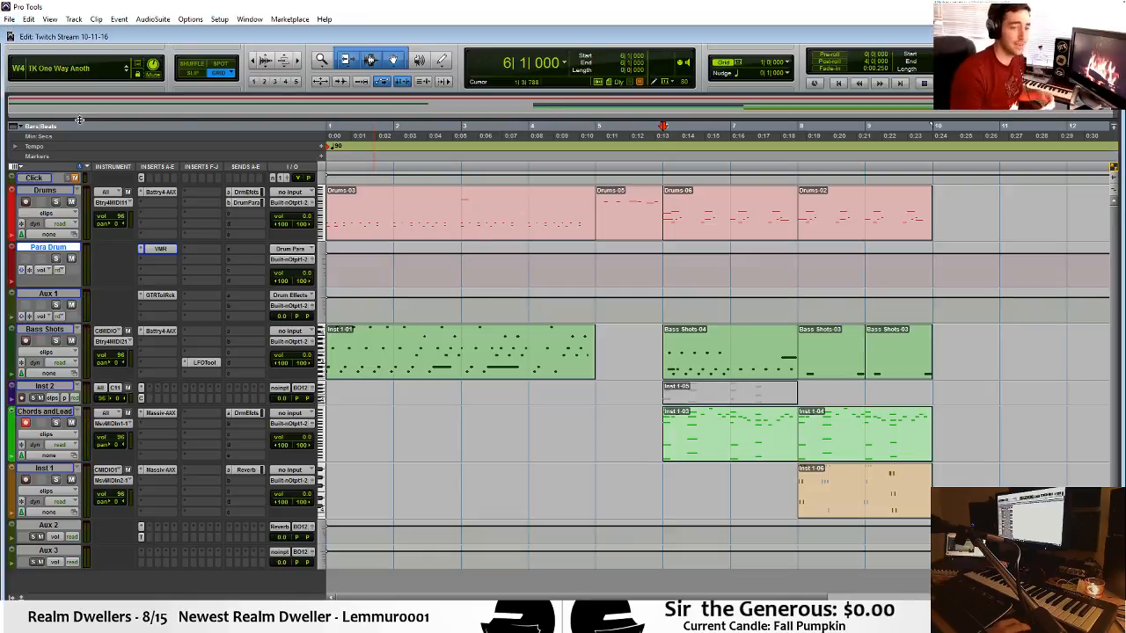
left_click(370, 621)
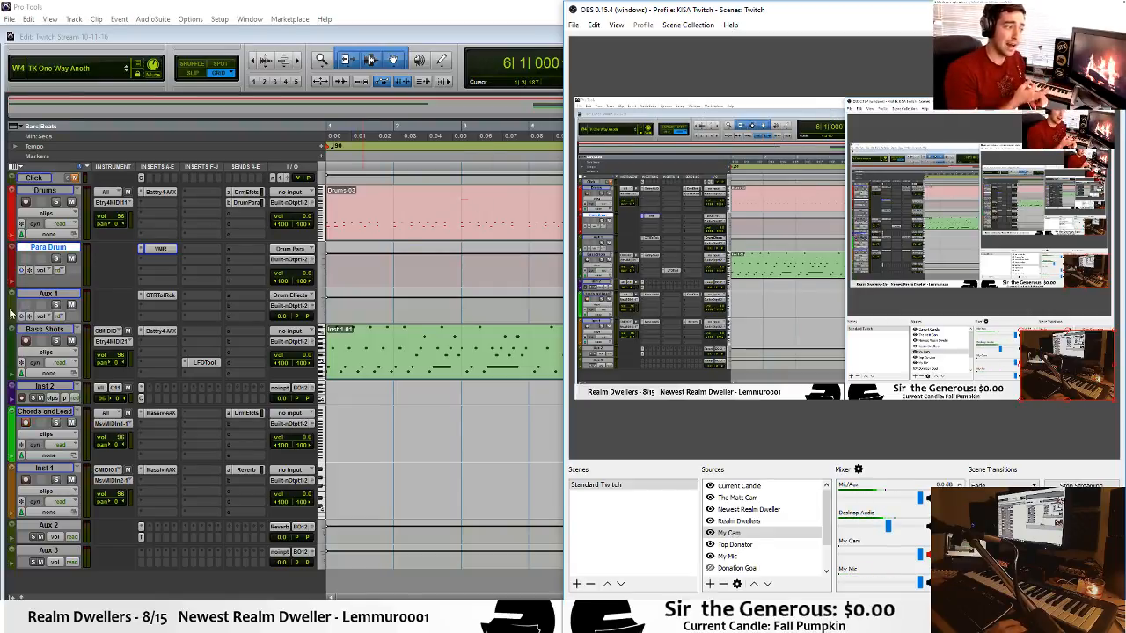
Return to Pro Tools, record-enable the Bass Shots and Inst 2 tracks, and bring OBS up again.
left_click(36, 341)
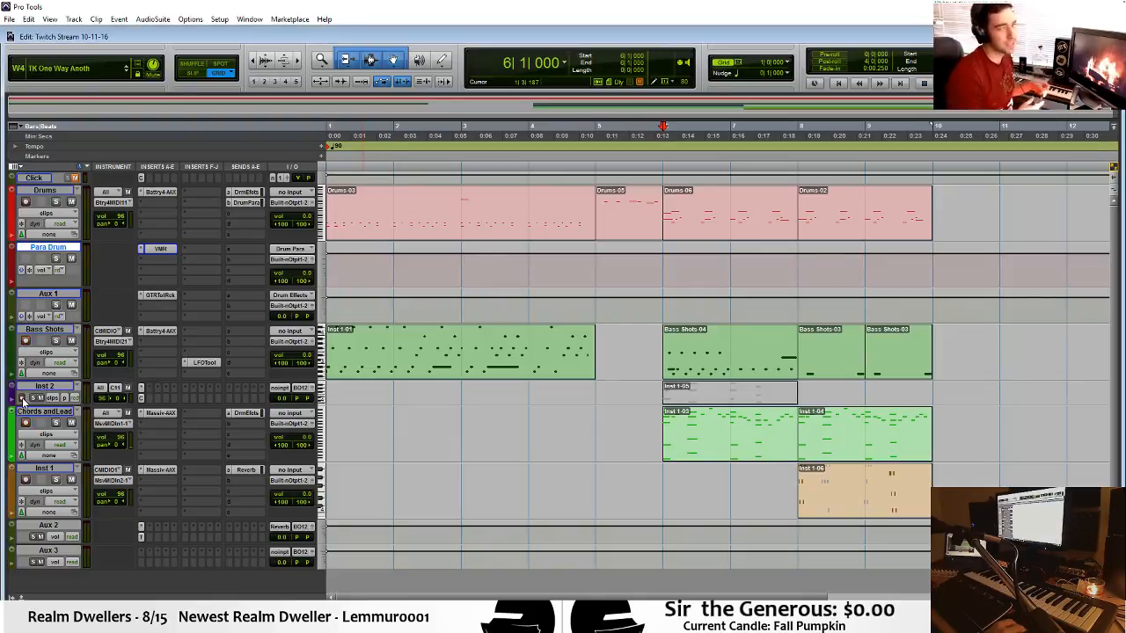
left_click(541, 619)
left_click(541, 618)
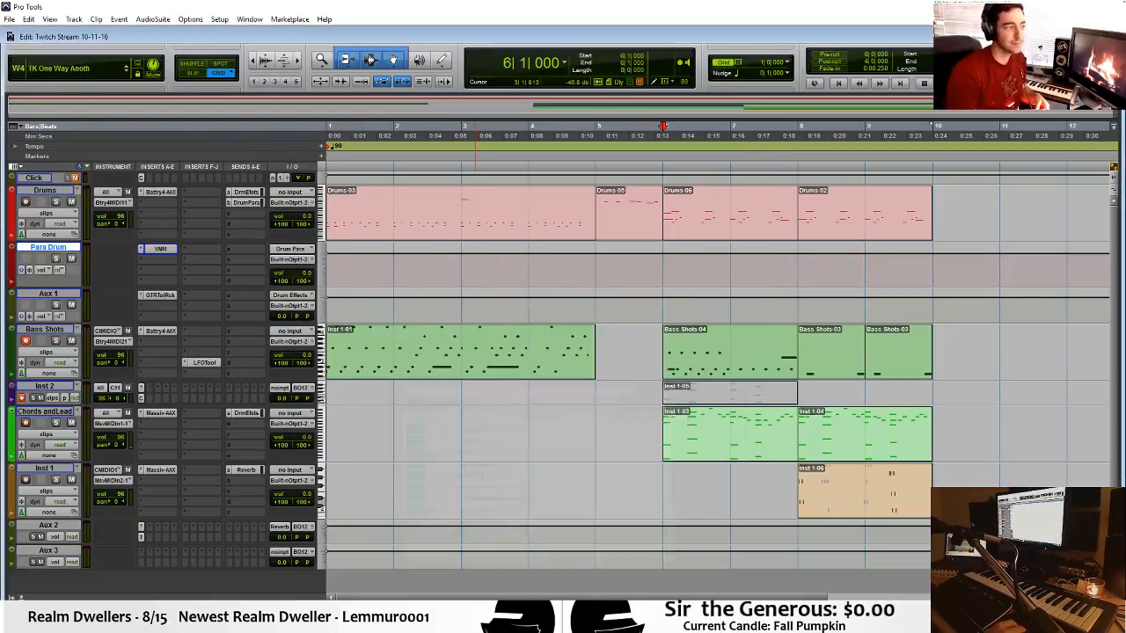
left_click(561, 618)
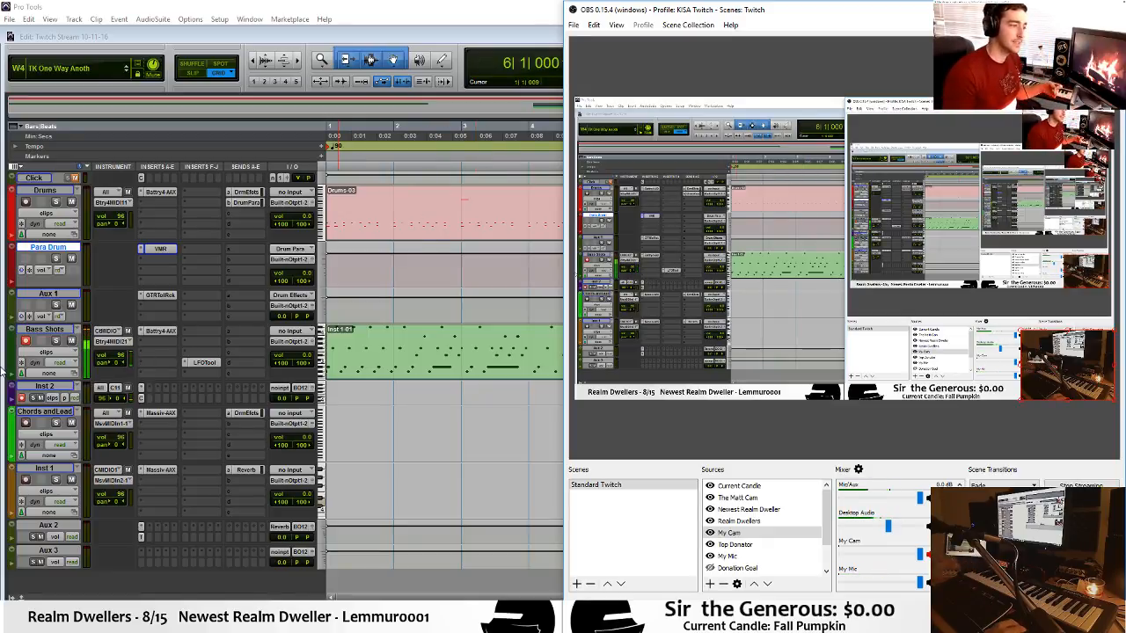
Turn off record enable on Bass Shots and Inst 2 in Pro Tools, and switch back to OBS.
left_click(25, 341)
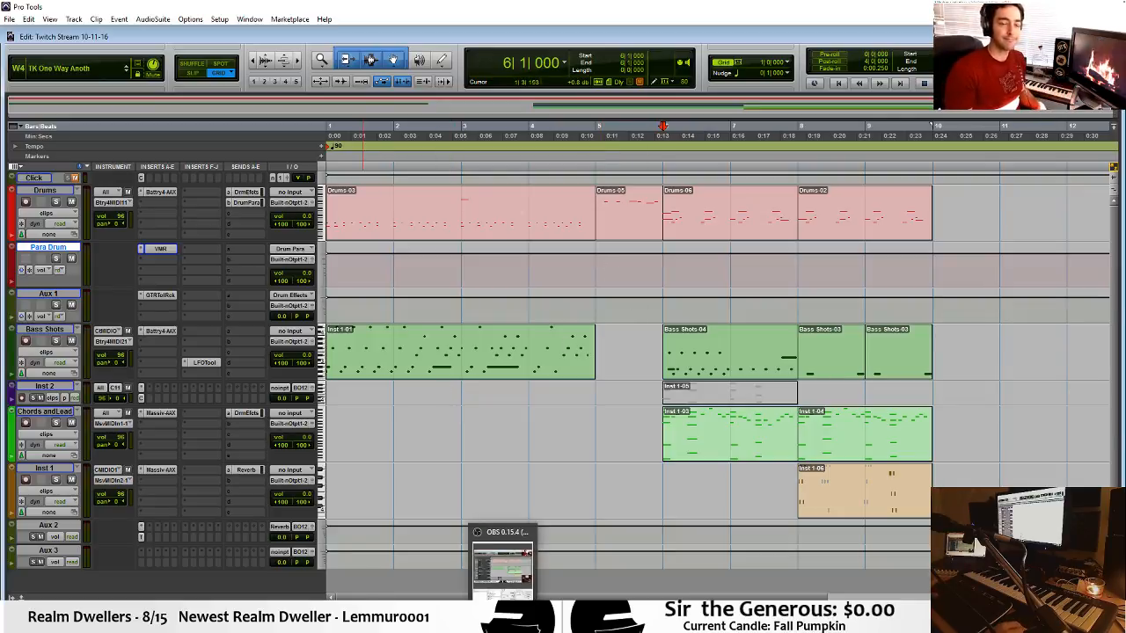
left_click(504, 620)
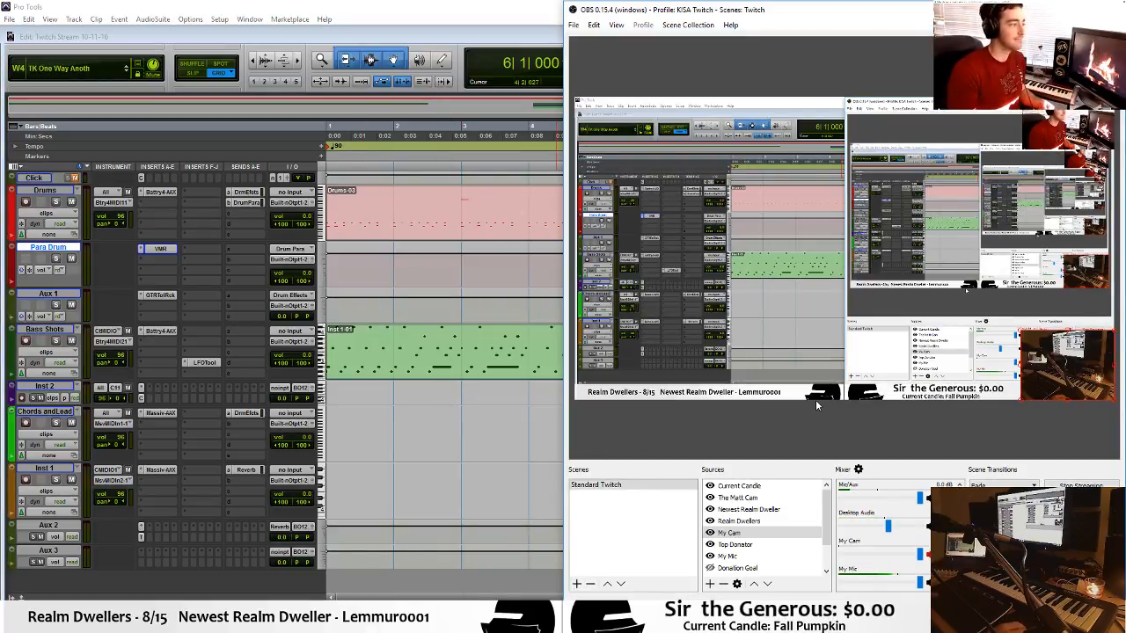